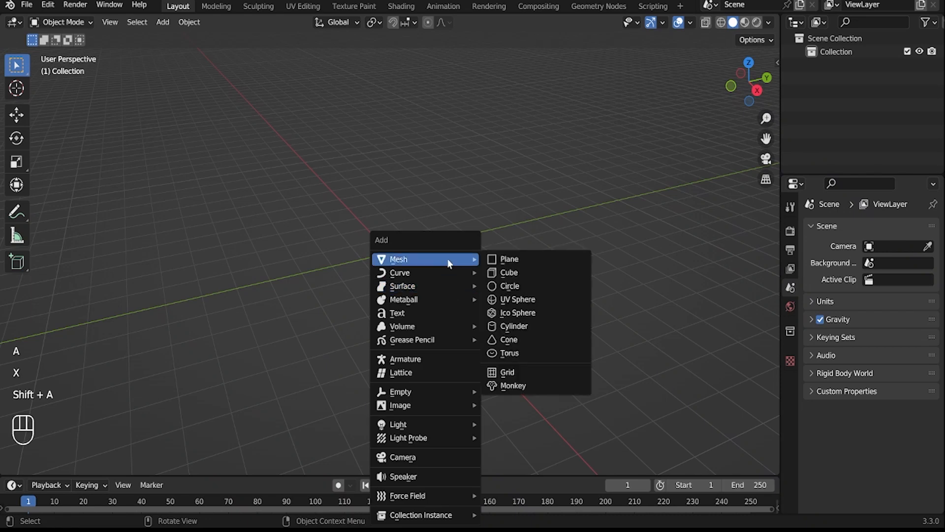
Step: Add a plane and extrude it 1.2 m upward in Edit Mode to form the building's lower section
click(512, 259)
click(756, 90)
scroll(427, 242, up, 4)
shift+middle_drag(428, 242, 450, 321)
scroll(449, 321, up, 1)
scroll(449, 321, down, 1)
key(Tab)
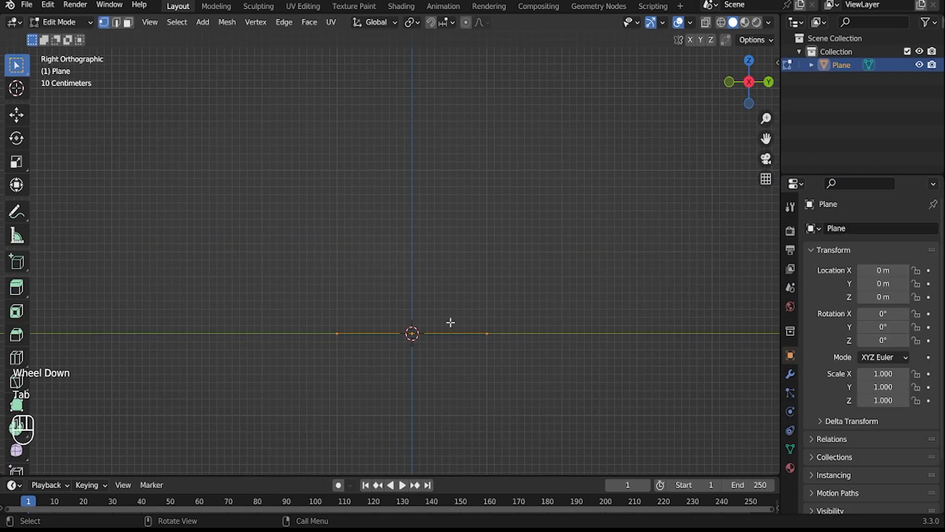
key(e)
key(1)
key(Return)
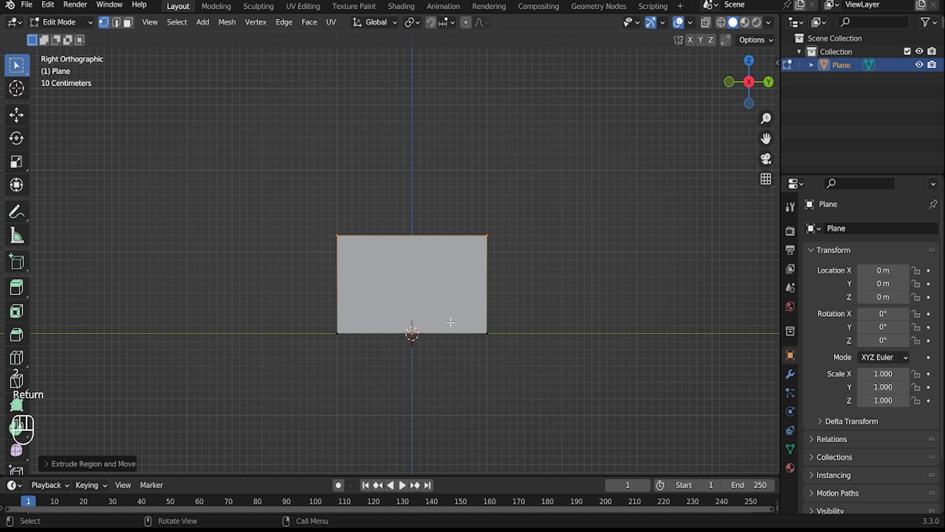
Step: Extrude the top face by 0.2 m, 1 m and 1 m, plus one more short section for the top band
text(e0.2)
key(Return)
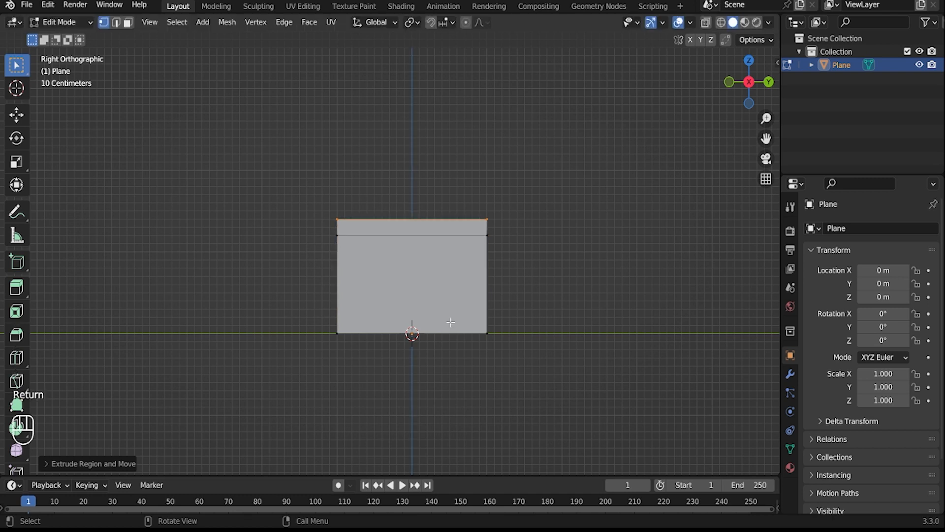
text(e1)
key(Return)
text(e1)
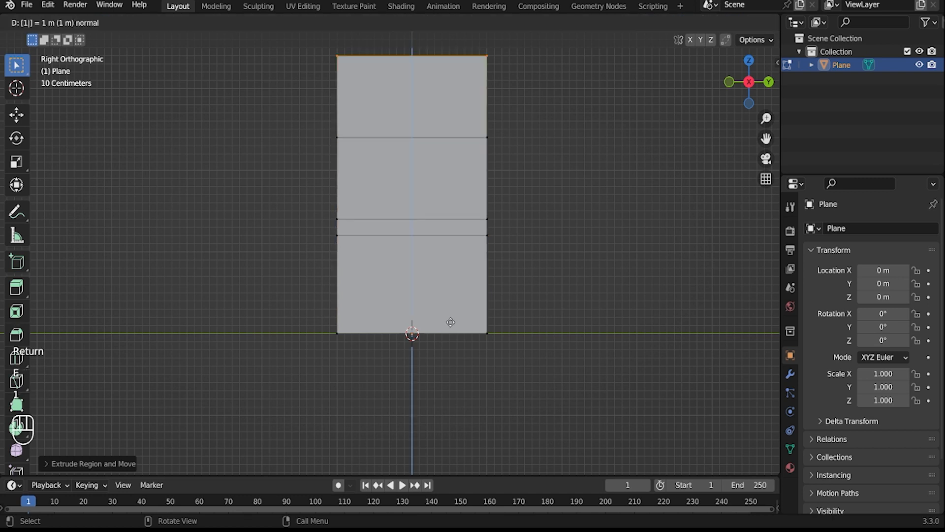
text(e)
scroll(450, 322, down, 2)
Step: Select the faces of the middle and top bands and separate them into their own object
middle_drag(450, 322, 451, 147)
key(3)
middle_drag(453, 280, 431, 297)
shift+click(402, 289)
middle_drag(421, 246, 425, 298)
middle_drag(426, 300, 431, 360)
key(p)
click(420, 300)
Step: Divide the upper section's walls with loop cuts, two vertical and one horizontal at mid-height
scroll(428, 318, up, 2)
click(436, 214)
right_click(436, 245)
Step: Add vertical cuts to the lower section's walls, removing the surplus edge so the front wall is split at two thirds
key(ctrl+r)
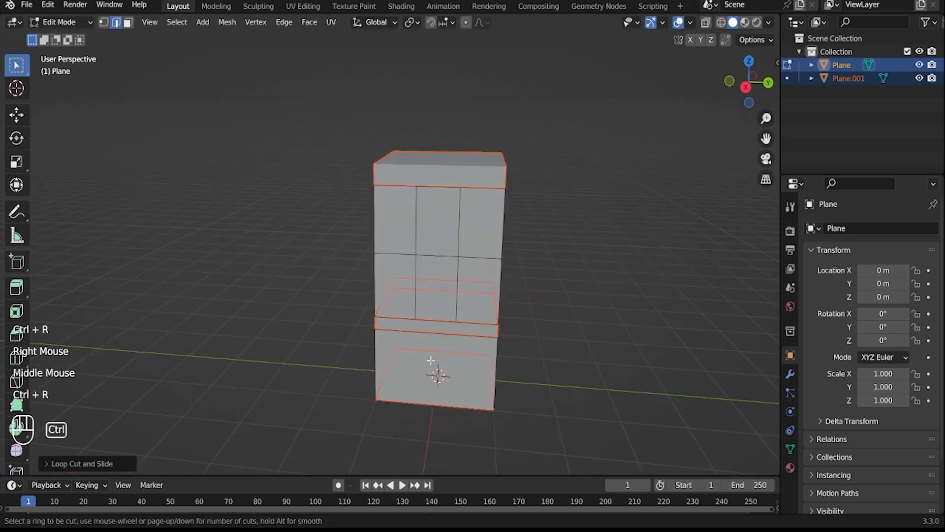
click(420, 351)
key(x)
click(408, 449)
middle_drag(408, 448, 484, 376)
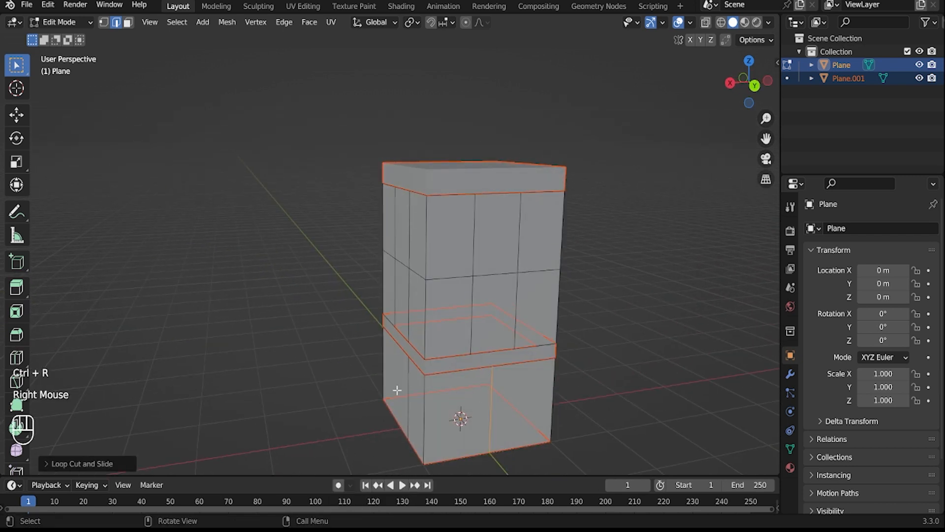
Step: Snap the 3D cursor to the corner vertex at mid-height of the upper section
middle_drag(397, 390, 462, 360)
right_click(322, 243)
key(shift+a)
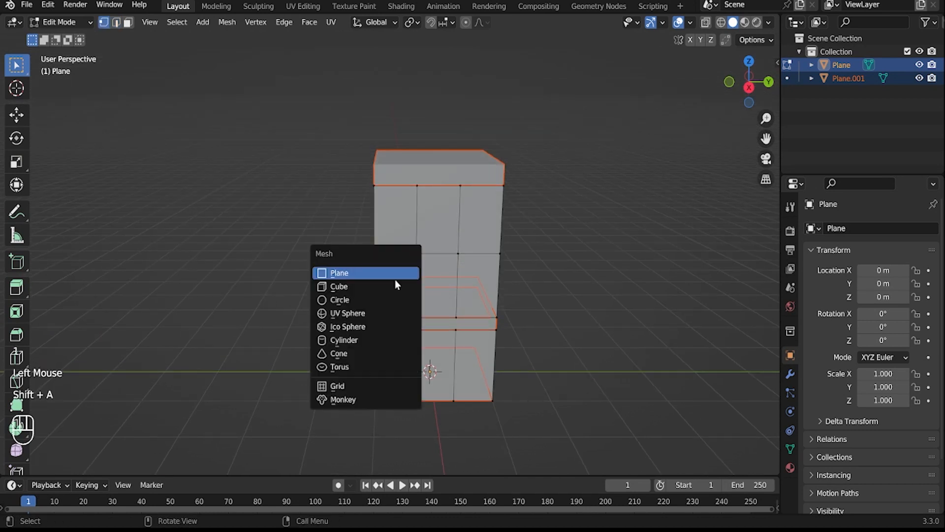
key(shift+s)
scroll(365, 310, up, 2)
key(Tab)
key(Tab)
key(Tab)
key(Tab)
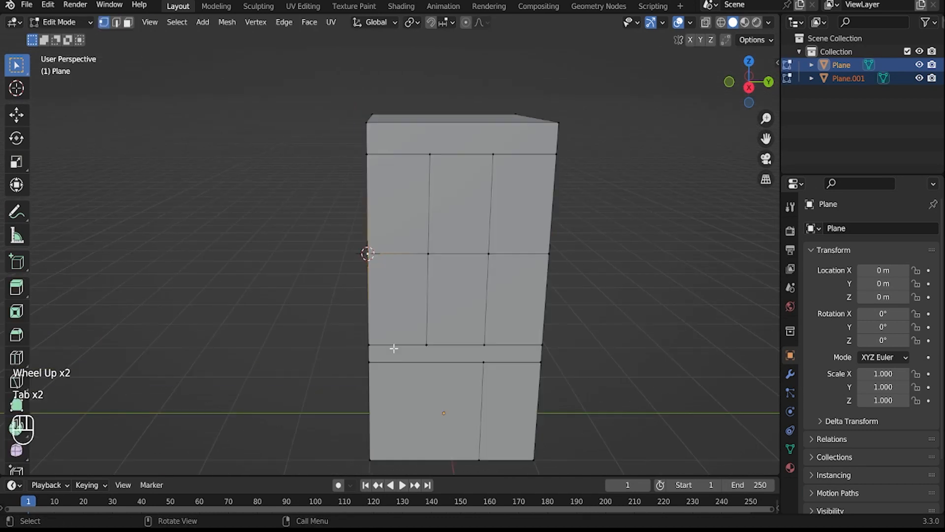
Step: Edit the separated bands object and add a horizontal loop cut through the top band and the middle band
key(Tab)
click(529, 348)
key(Tab)
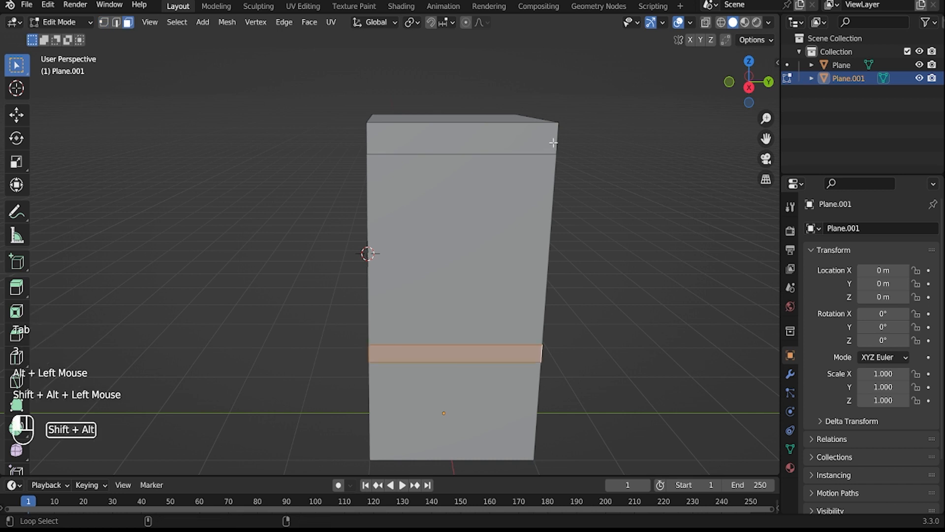
click(371, 142)
right_click(371, 142)
key(ctrl+r)
click(395, 350)
right_click(395, 350)
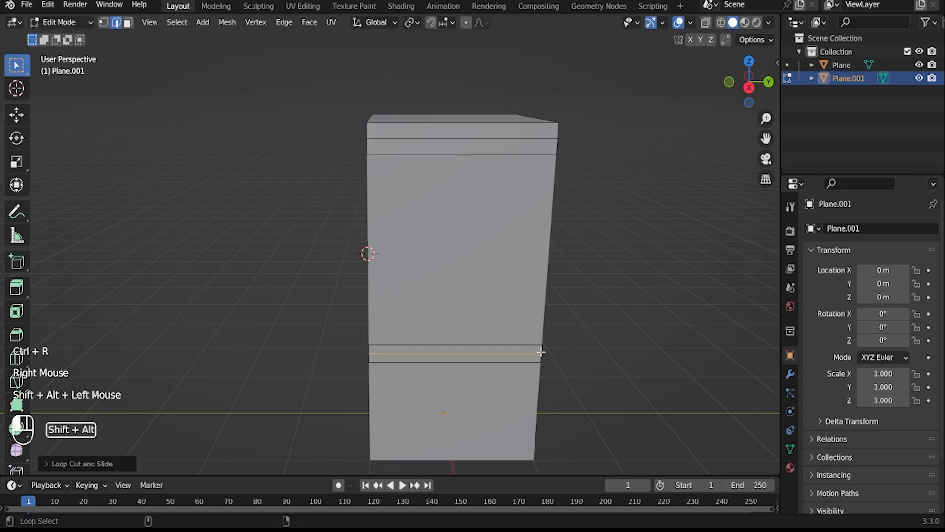
Step: Select all side faces of both bands and extrude them slightly outward along their normals
middle_drag(538, 351, 467, 169)
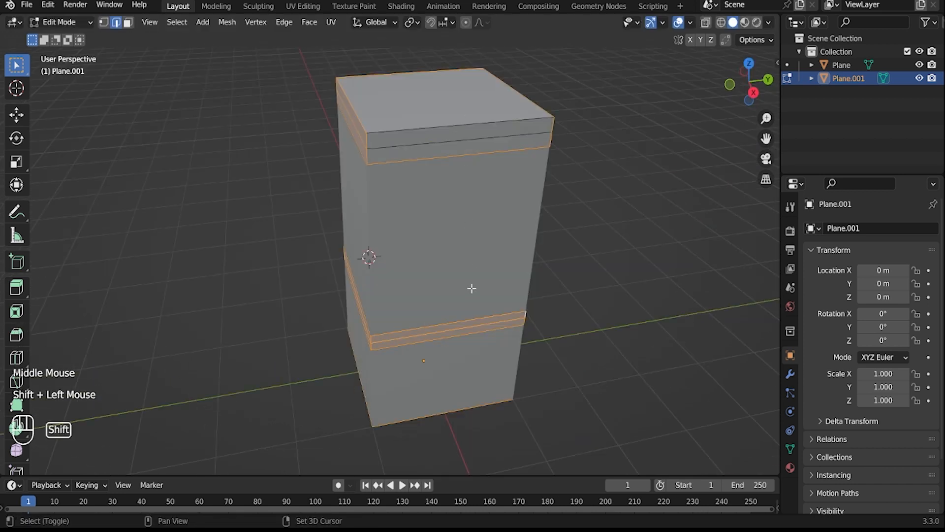
shift+click(454, 134)
shift+click(451, 149)
middle_drag(443, 202, 485, 216)
scroll(485, 405, up, 1)
shift+click(486, 135)
middle_drag(485, 135, 496, 211)
scroll(562, 229, down, 1)
key(alt+e)
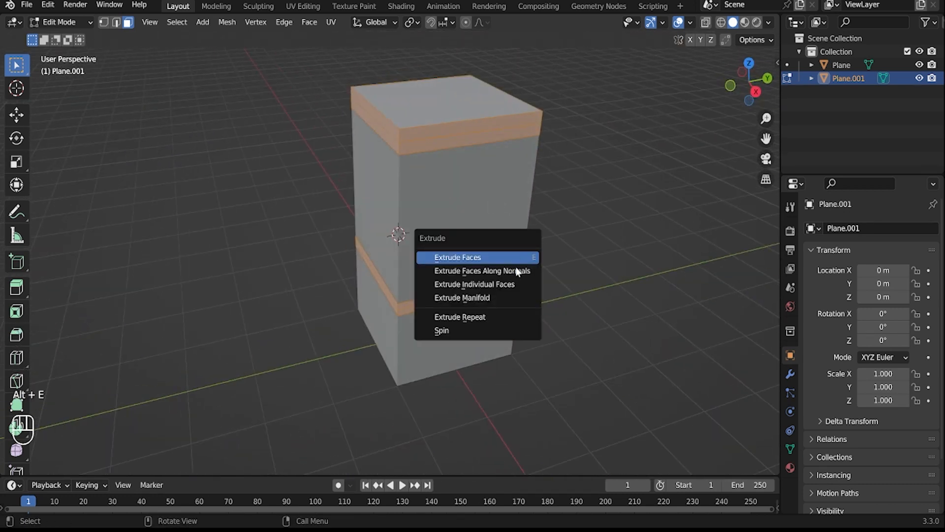
click(515, 270)
click(517, 263)
Step: Extrude the upper half of both bands further outward along the normals to form stepped trims
alt+click(397, 313)
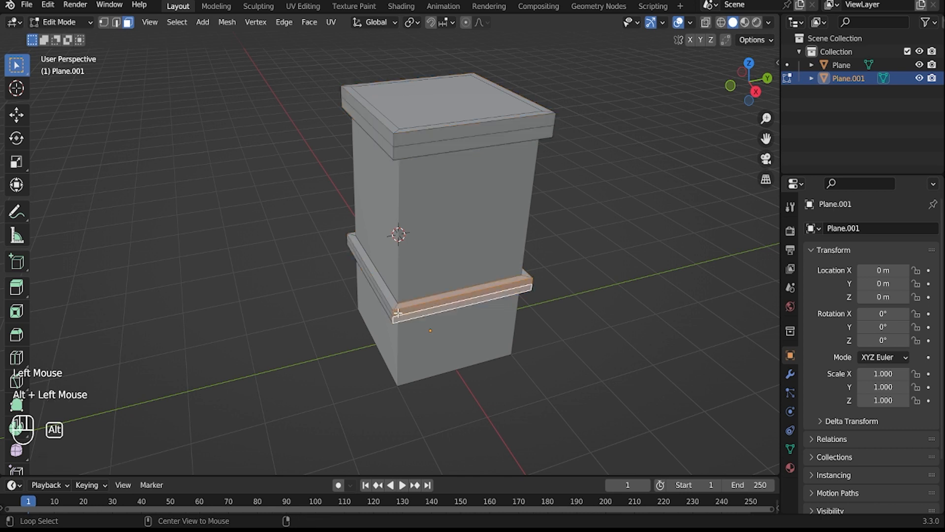
alt+shift+click(394, 136)
key(alt+e)
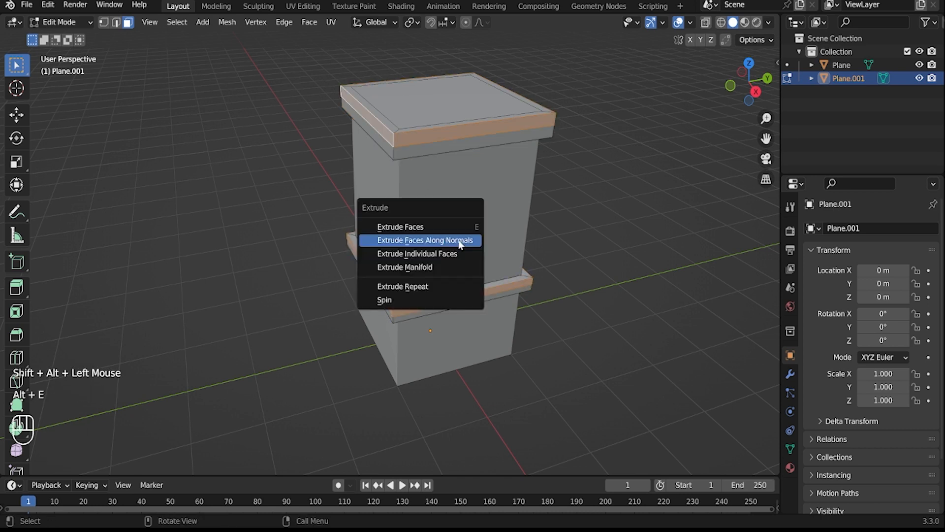
click(443, 241)
click(457, 235)
key(Tab)
Step: Add a cube at the 3D cursor on the upper section's corner and scale it down to about 0.112
middle_drag(483, 271, 422, 266)
key(shift+a)
mouse_move(398, 258)
click(467, 271)
key(s)
click(374, 227)
scroll(374, 226, up, 2)
middle_drag(374, 226, 413, 207)
key(s)
click(407, 246)
Step: Enable vertex snapping and move the cube's top face up along Z to the underside of the top trim
key(Tab)
click(445, 22)
click(430, 75)
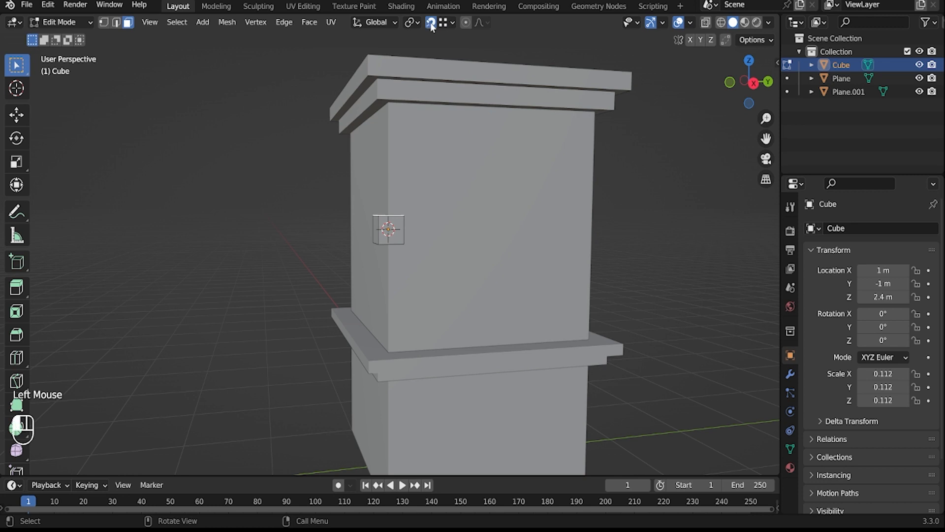
key(g)
key(z)
click(380, 97)
middle_drag(389, 231, 390, 290)
Step: Move the cube's bottom face down along Z to the top of the middle trim
click(388, 173)
shift+middle_drag(386, 358, 386, 306)
key(g)
key(z)
click(378, 360)
Step: Scale the whole column horizontally, excluding Z, to line it up with the edge of the top trim
middle_drag(378, 360, 435, 290)
scroll(434, 291, up, 1)
scroll(444, 298, up, 2)
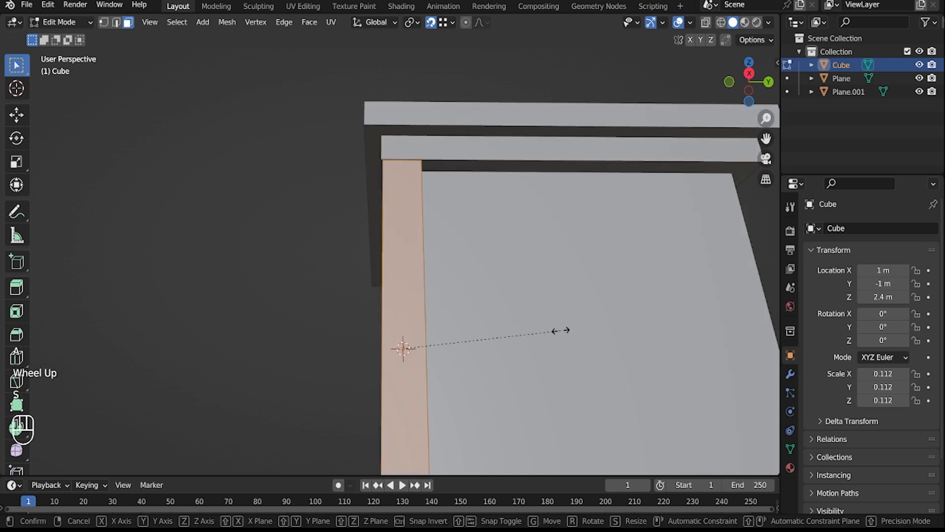
key(shift+z)
click(543, 329)
key(Tab)
Step: Mirror the column to all four corners of the upper section with a Mirror modifier and apply it
scroll(535, 382, down, 3)
middle_drag(540, 327, 745, 295)
shift+middle_drag(356, 306, 388, 270)
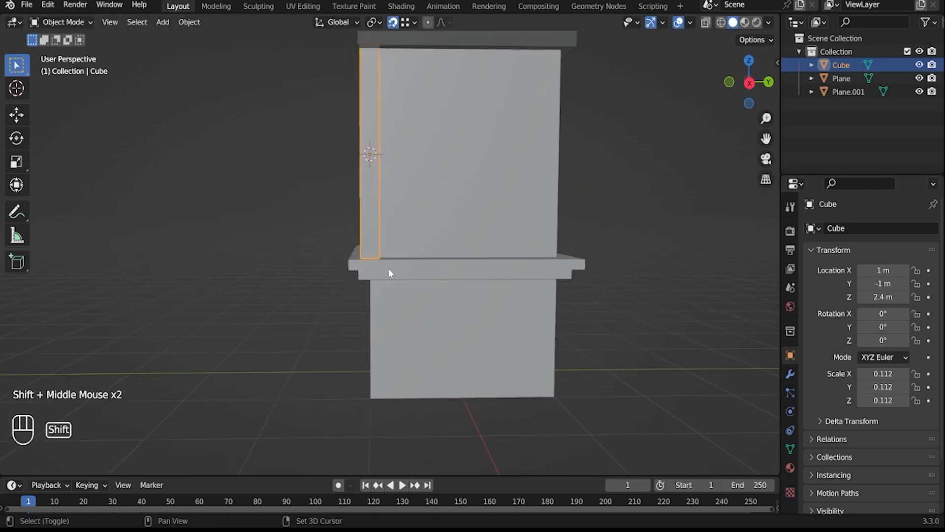
click(790, 373)
click(861, 229)
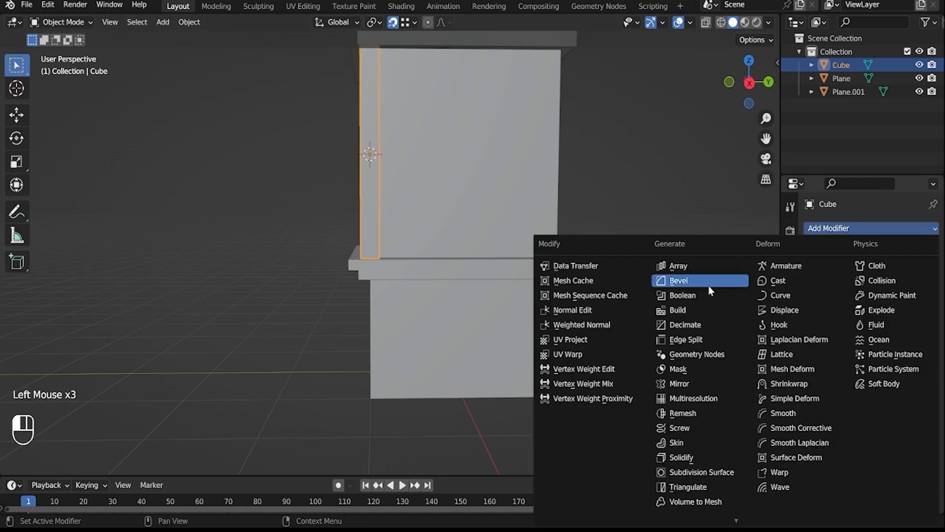
click(693, 383)
scroll(468, 217, down, 1)
middle_drag(468, 206, 467, 232)
click(904, 250)
click(871, 264)
Step: Duplicate one of the corner columns and place the copy at the lower section's corner
key(Tab)
click(372, 217)
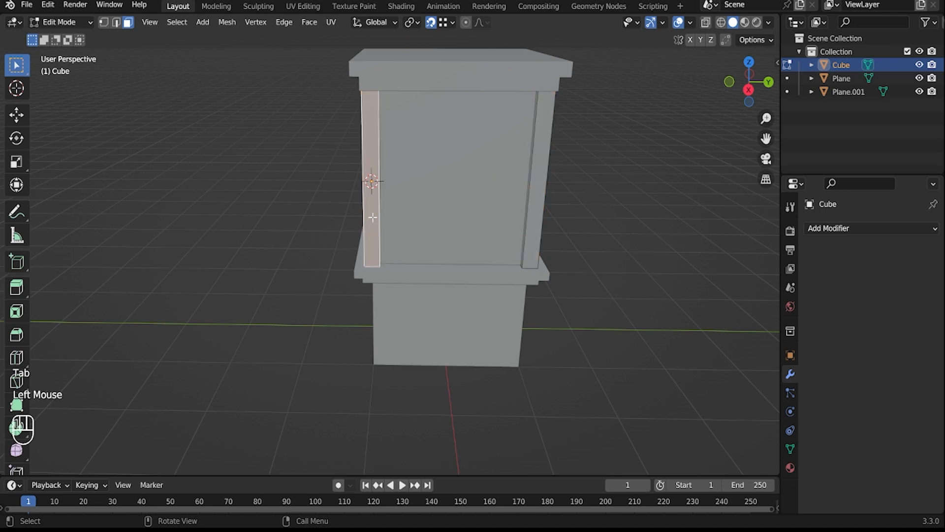
click(372, 432)
middle_drag(372, 432, 348, 327)
Step: Move the lower column's end faces along Z so it fits between the middle trim and the building's base
key(g)
key(z)
click(374, 423)
click(374, 376)
key(g)
key(z)
click(399, 342)
Step: Separate the lower column from the upper columns into its own object
key(Tab)
key(Tab)
key(Tab)
key(Tab)
key(p)
click(350, 323)
key(Tab)
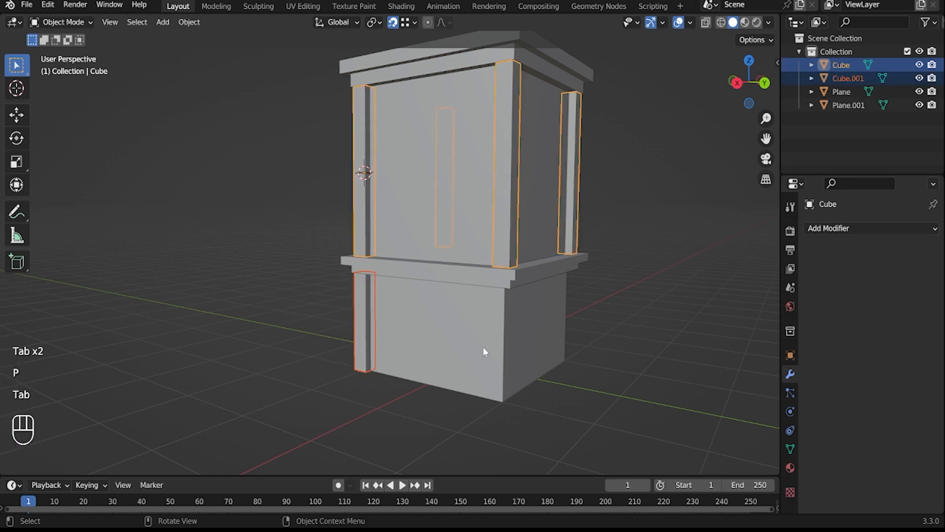
Step: Snap the 3D cursor to the vertical corner edge of the lower wall
click(503, 343)
key(Tab)
key(2)
key(Tab)
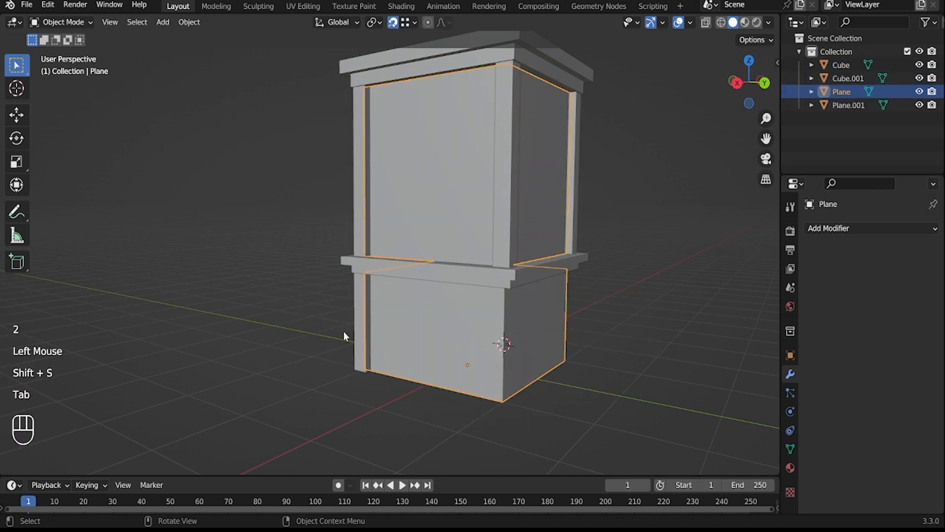
Step: Set the lower column's origin to its geometry and snap a duplicate of it to the 3D cursor
click(345, 330)
right_click(351, 322)
mouse_move(349, 332)
click(424, 348)
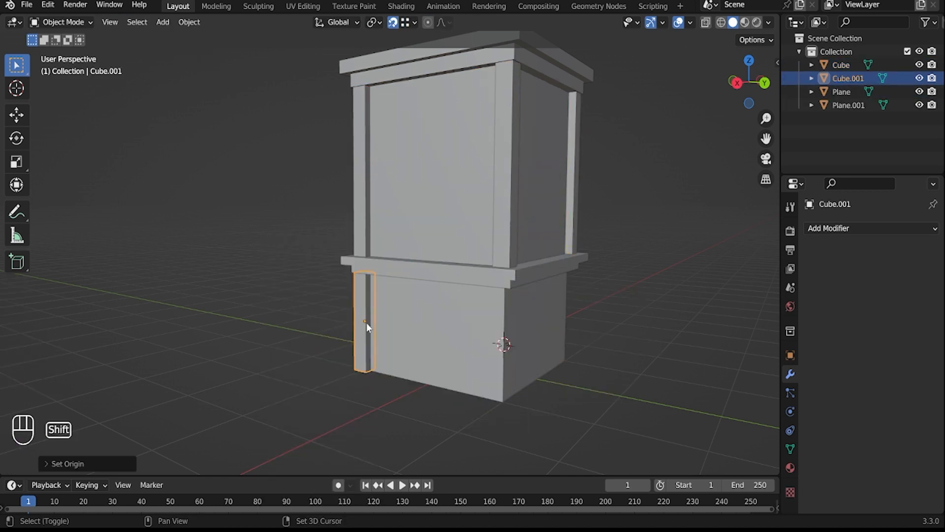
key(shift+s)
click(400, 257)
Step: Edit the corner column together with the walls and duplicate the column about 0.74 m along X
shift+click(479, 358)
middle_drag(473, 345, 429, 348)
key(Tab)
click(429, 346)
key(shift+d)
key(x)
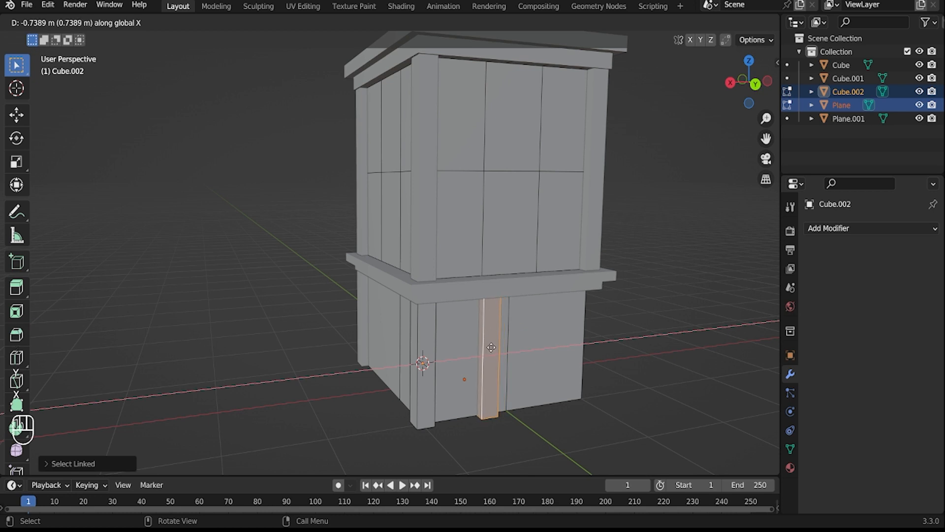
click(491, 348)
Step: Snap the 3D cursor to the vertical edge in the middle of the lower wall
click(508, 349)
key(shift+s)
click(481, 423)
Step: Separate the duplicated middle column into its own object and select it
key(Tab)
key(Tab)
key(p)
click(490, 361)
key(Tab)
click(494, 360)
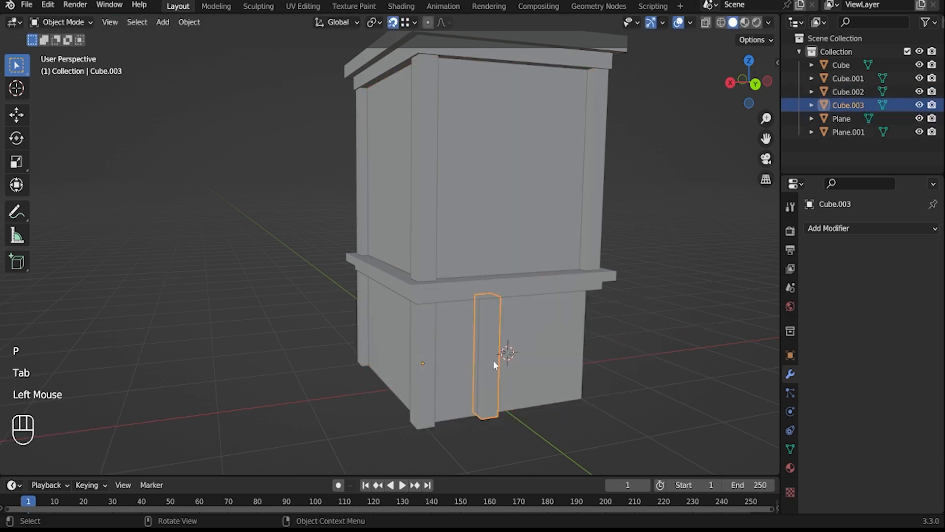
Step: Set the middle column's origin to its geometry and snap it to the 3D cursor on the wall's middle edge
middle_drag(493, 360, 477, 361)
key(shift+w)
right_click(476, 360)
right_click(474, 353)
mouse_move(480, 332)
click(515, 347)
key(shift+s)
click(475, 297)
Step: Try to join the middle and corner lower columns with the upper columns
shift+click(409, 370)
middle_drag(408, 370, 350, 330)
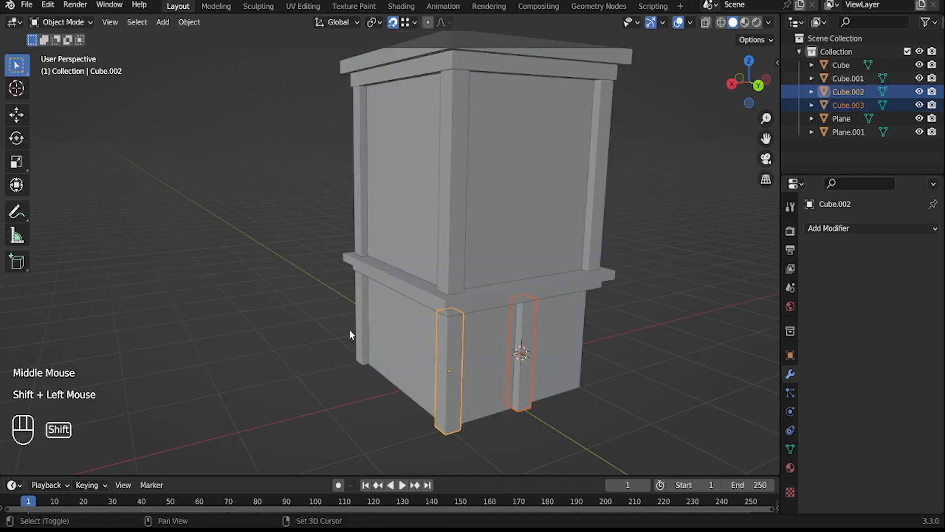
shift+click(362, 225)
key(ctrl+j)
middle_drag(420, 332, 493, 374)
scroll(492, 374, up, 2)
Step: Join the three lower columns together and merge them with the upper columns into one object
click(534, 406)
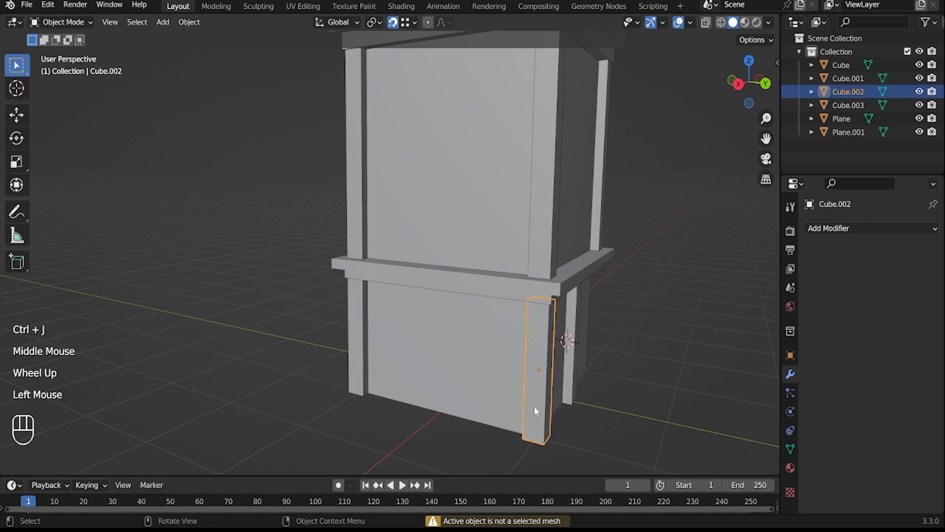
scroll(509, 317, down, 2)
shift+click(511, 315)
shift+click(370, 311)
key(ctrl+j)
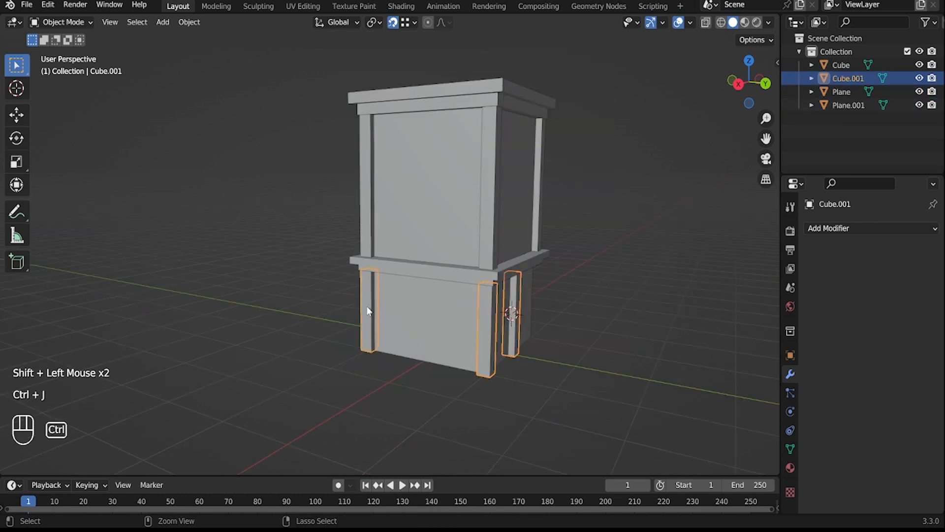
shift+click(365, 228)
key(ctrl+j)
click(300, 276)
middle_drag(295, 290, 315, 307)
click(446, 280)
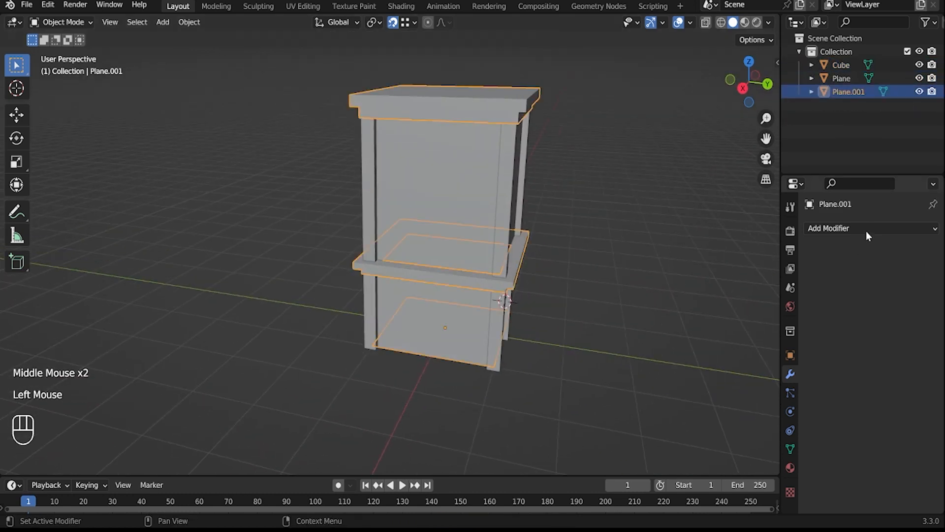
click(866, 232)
click(397, 445)
middle_drag(397, 445, 414, 315)
scroll(492, 332, up, 3)
middle_drag(413, 315, 468, 304)
Step: Subdivide the top and bottom edges of the wider lower wall section with two cuts, splitting it into three vertical strips
click(310, 285)
key(Tab)
scroll(466, 313, up, 2)
shift+middle_drag(349, 334, 397, 291)
click(397, 269)
middle_drag(397, 269, 395, 218)
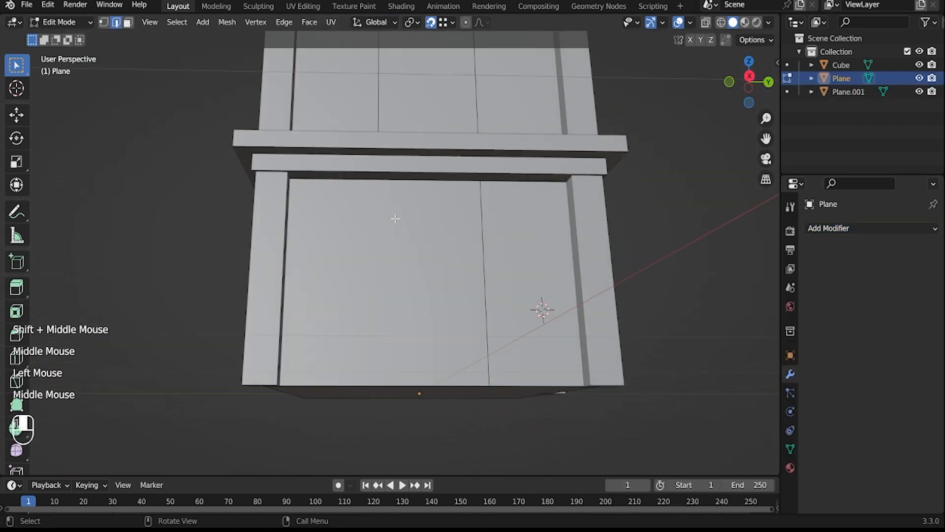
shift+click(380, 187)
right_click(381, 240)
click(346, 126)
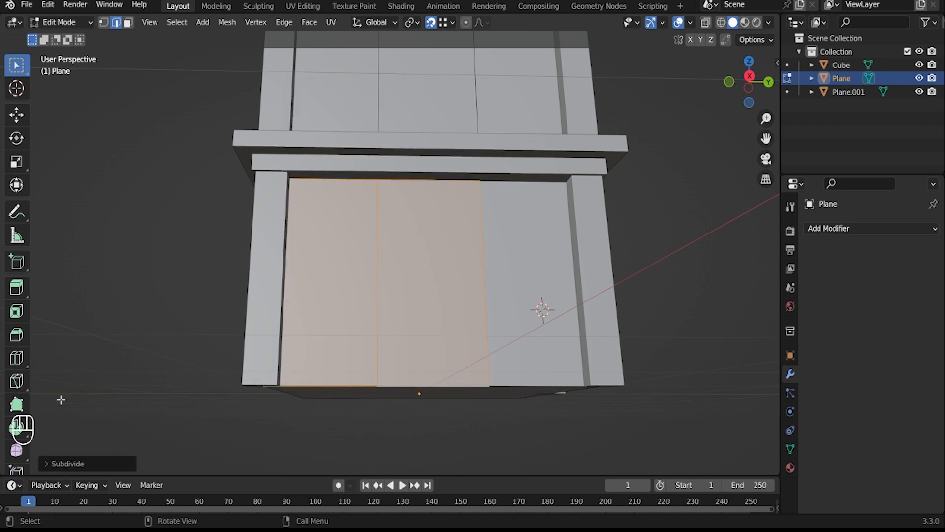
click(82, 463)
Step: Leave mesh editing and turn on shadows in the viewport's solid shading
key(Tab)
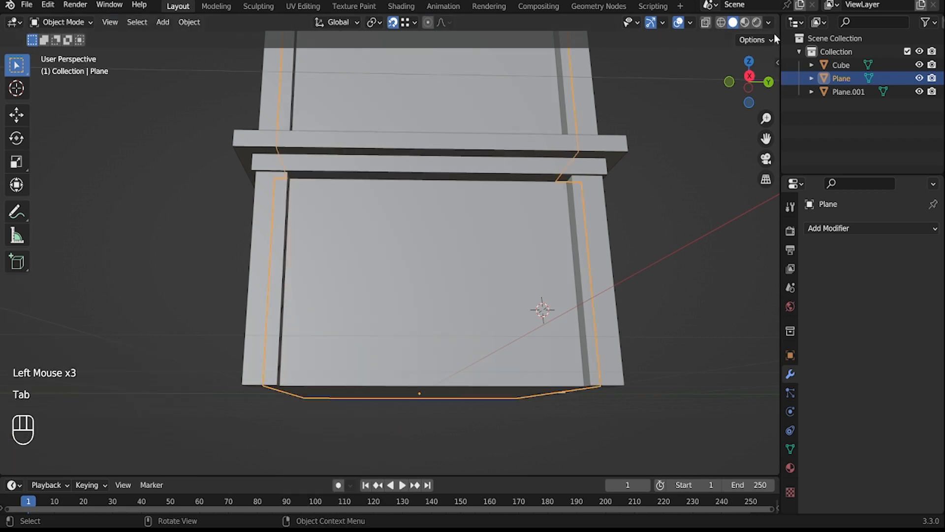
click(768, 22)
click(700, 308)
middle_drag(507, 315, 500, 311)
Step: Edit the wall mesh and spread the two new vertical edges apart along Y by scaling them about 2.3 times
key(Tab)
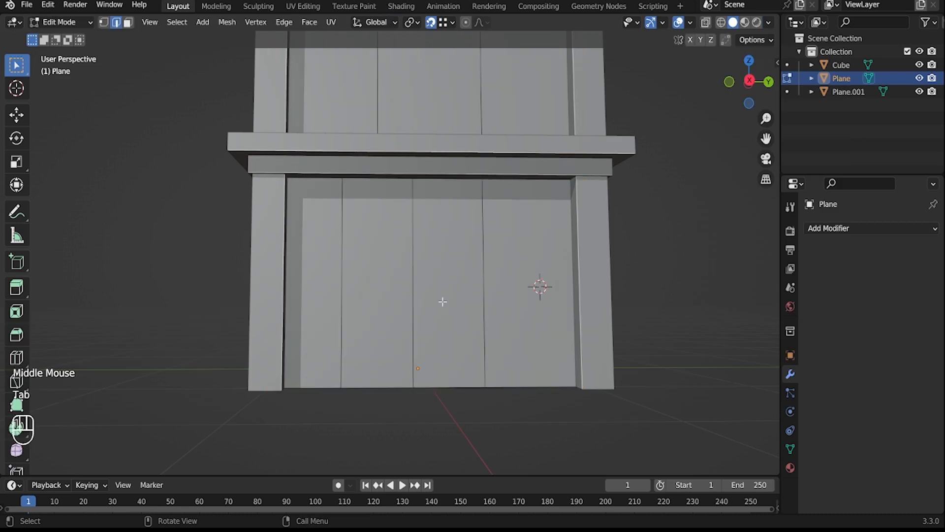
drag(326, 288, 433, 307)
middle_drag(437, 302, 439, 318)
key(s)
key(x)
key(y)
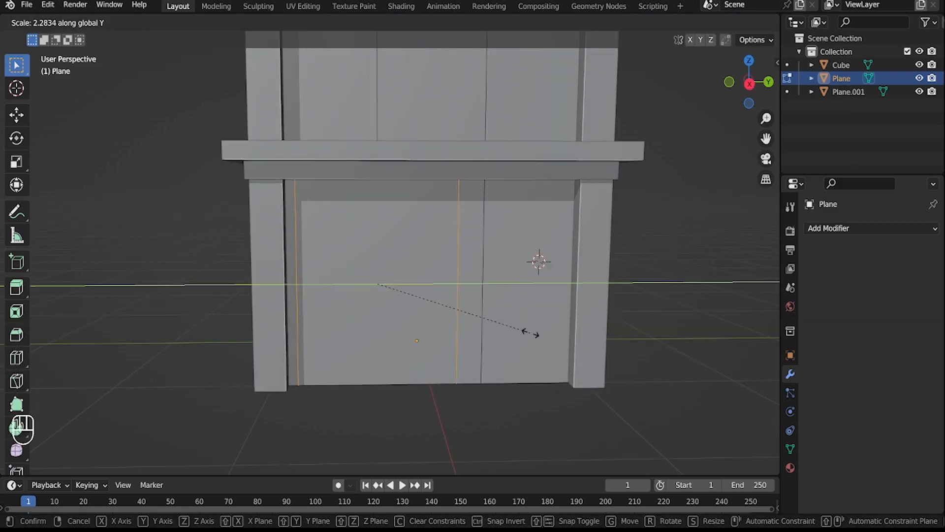
click(538, 338)
Step: Subdivide the two spread edges and bevel the connecting horizontal edge about 0.325 m wide to form a window face
right_click(274, 129)
click(256, 129)
ctrl+click(358, 293)
key(ctrl+b)
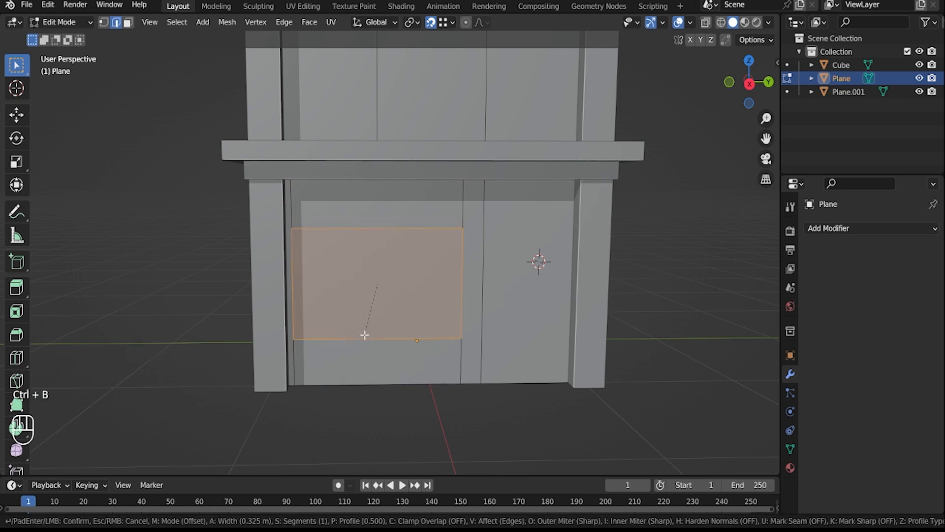
click(364, 334)
Step: Select the window face and move it up along Z by about 0.23 m
click(401, 273)
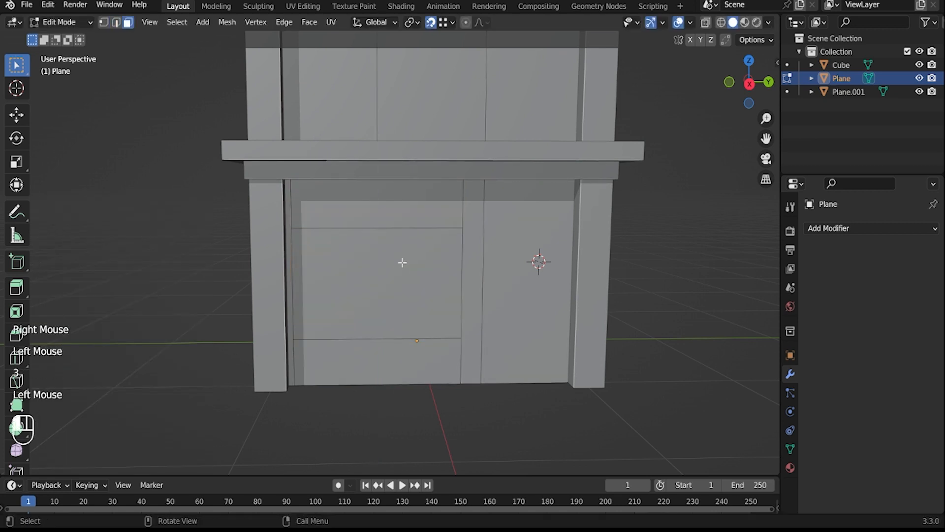
click(402, 262)
key(g)
key(z)
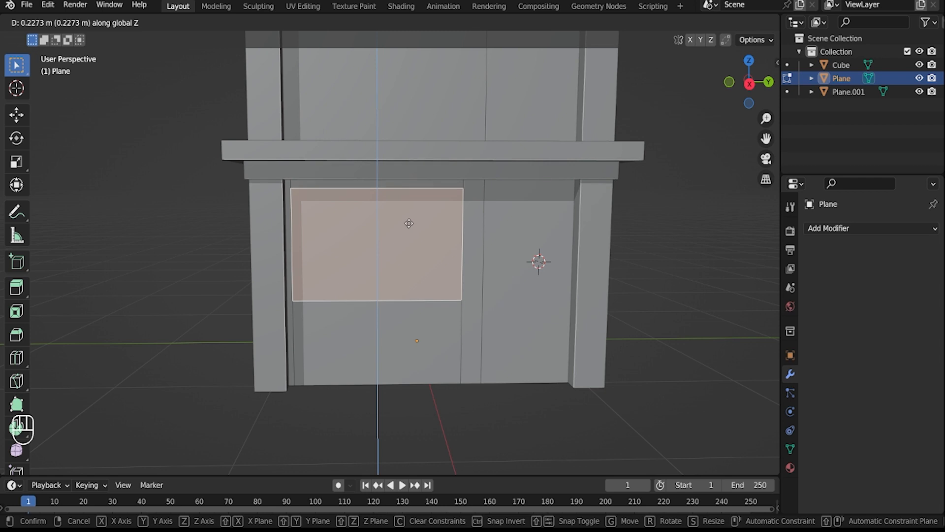
click(409, 220)
Step: Extrude the window face about 0.1 m inward to recess it into the wall
middle_drag(409, 219, 416, 290)
key(e)
click(419, 279)
scroll(413, 277, up, 3)
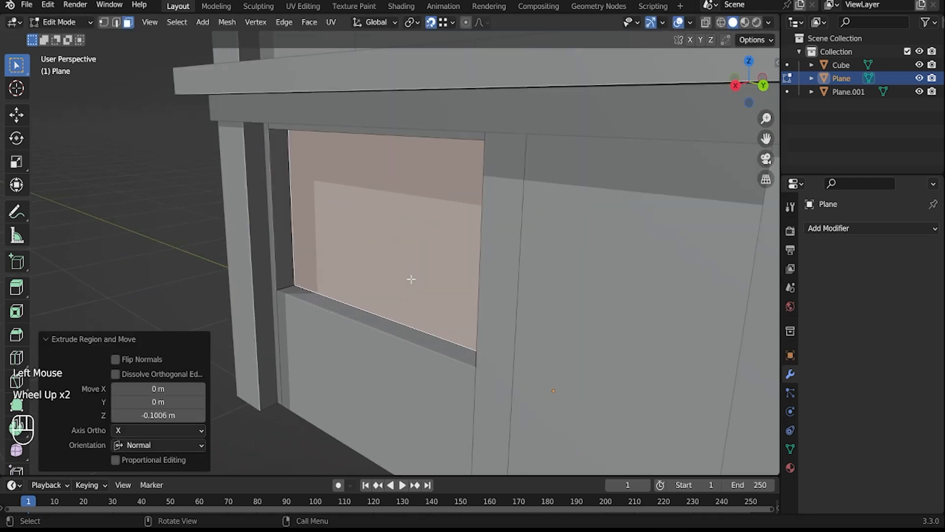
Step: Duplicate the recessed window face in place, separate the copy into its own object and select it
key(shift+d)
right_click(484, 268)
key(p)
click(480, 267)
key(Tab)
click(473, 266)
Step: Snap the 3D cursor to the separated window panel and set the panel's origin to its geometry
key(shift+s)
click(466, 295)
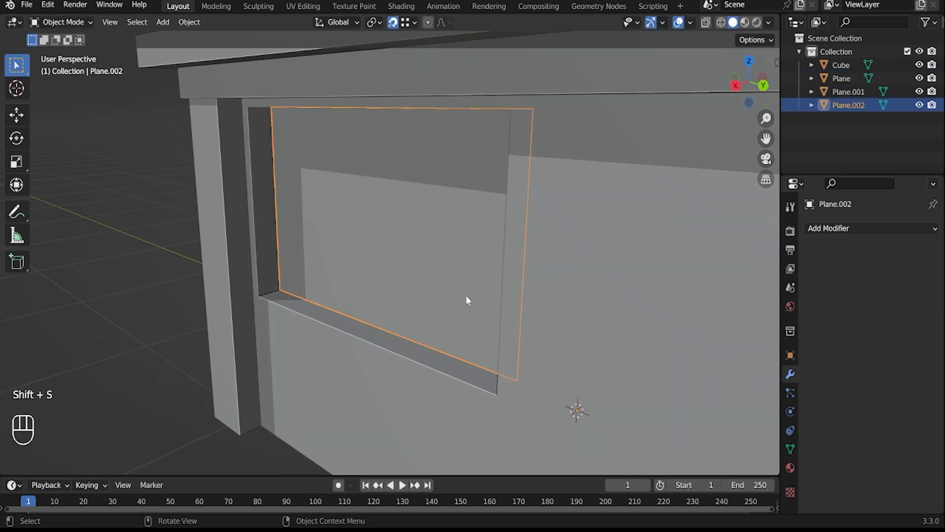
right_click(453, 279)
mouse_move(453, 279)
click(513, 296)
Step: Flatten the window panel into a thin slat by scaling it along Z to 0.051 and again by about 0.79
key(s)
key(z)
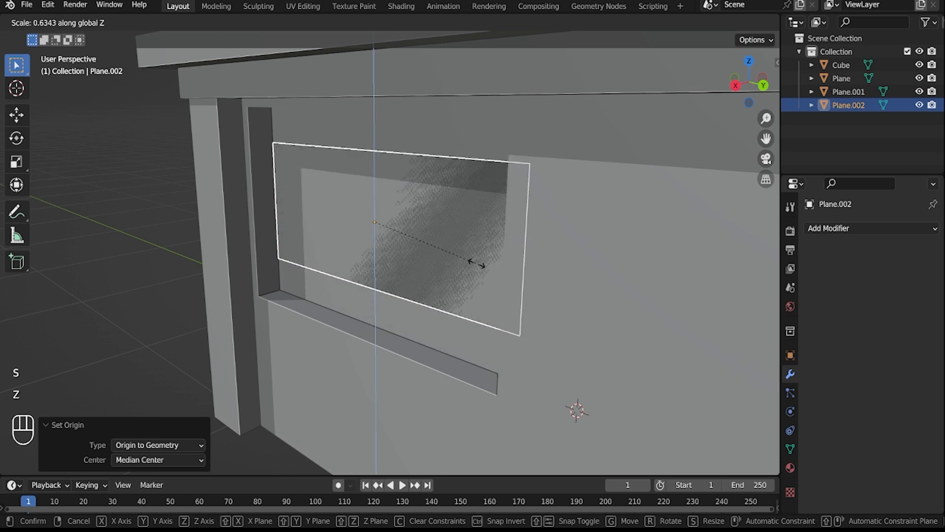
click(451, 294)
key(s)
key(z)
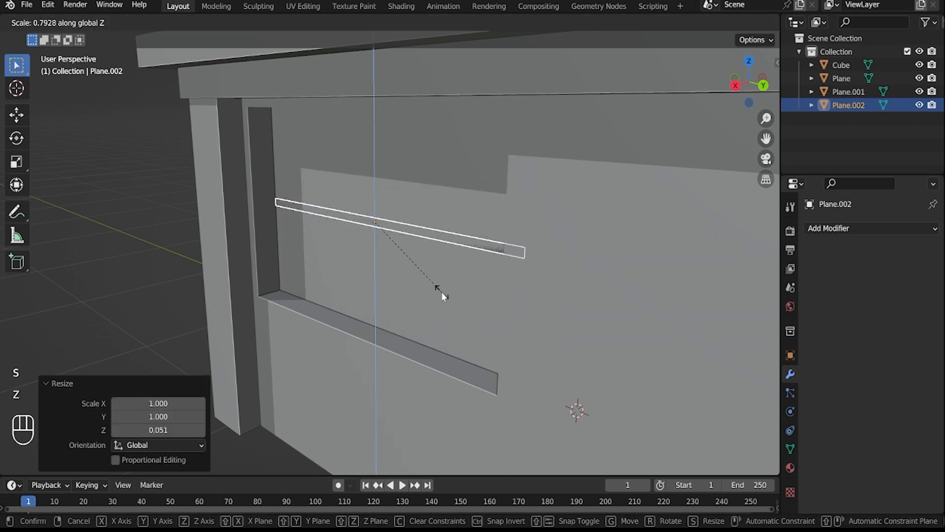
click(442, 292)
key(Tab)
scroll(440, 279, up, 2)
click(438, 279)
key(Tab)
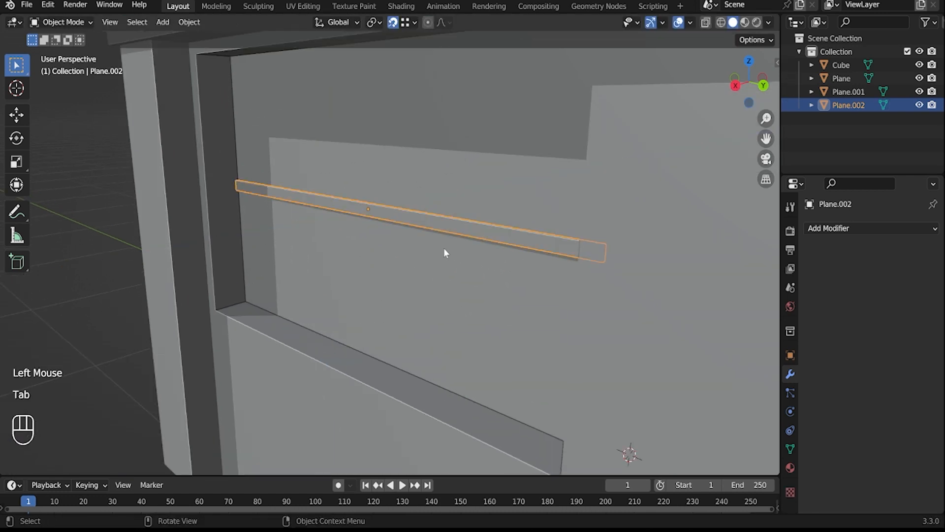
Step: Move the slat about 0.31 m down to the window's bottom edge and about 0.06 m outward along X
key(g)
key(z)
click(347, 286)
key(g)
key(y)
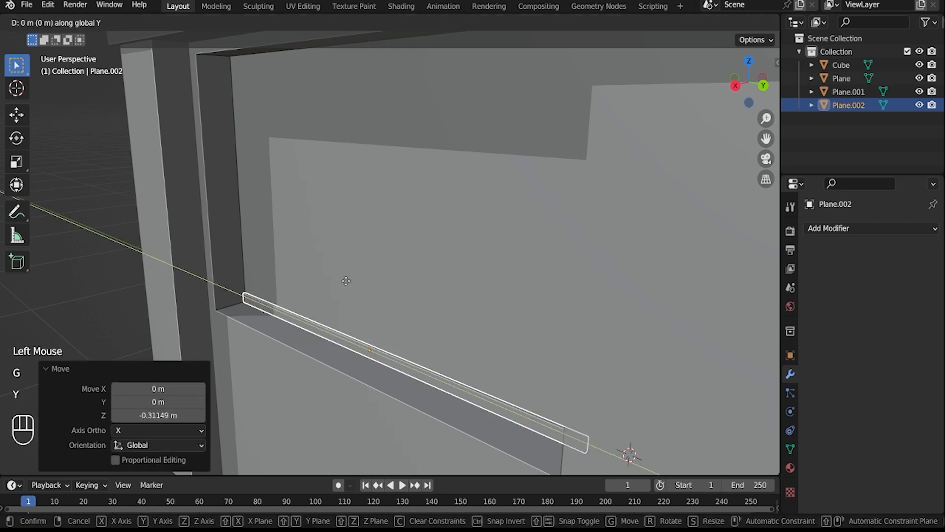
key(x)
click(327, 287)
Step: Tilt the slat about -20 degrees around the Y axis and apply its rotation
shift+middle_drag(356, 369, 356, 315)
key(r)
key(y)
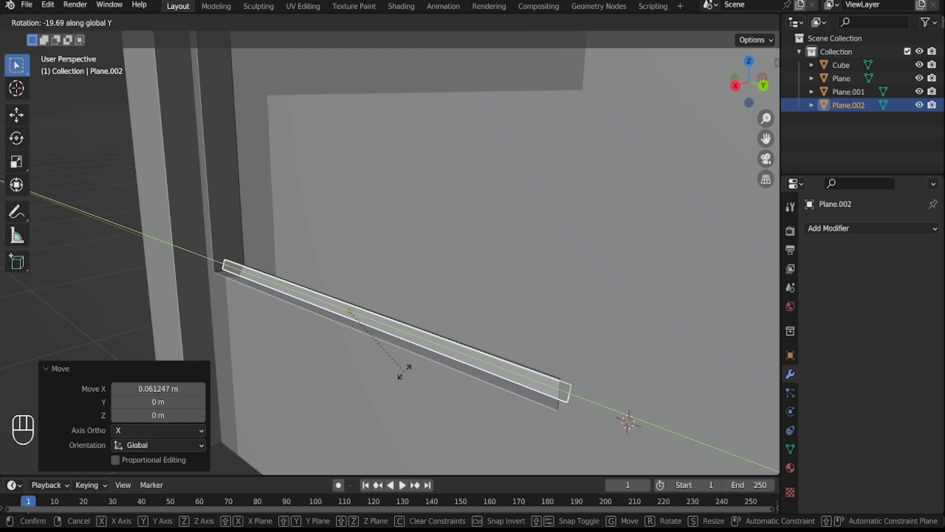
click(404, 371)
key(ctrl+a)
click(400, 342)
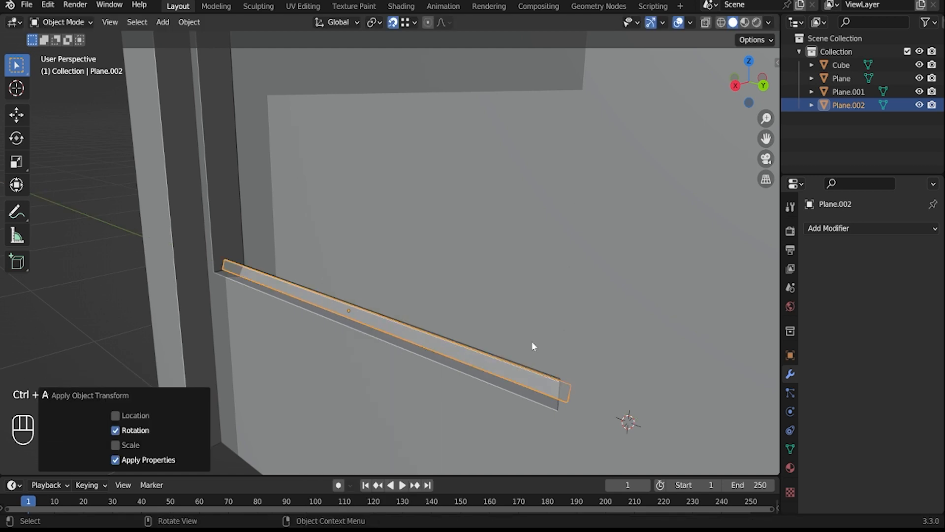
Step: Add an Array modifier to the slat with relative offset factors X 0 and Z 1.1
click(833, 229)
click(717, 266)
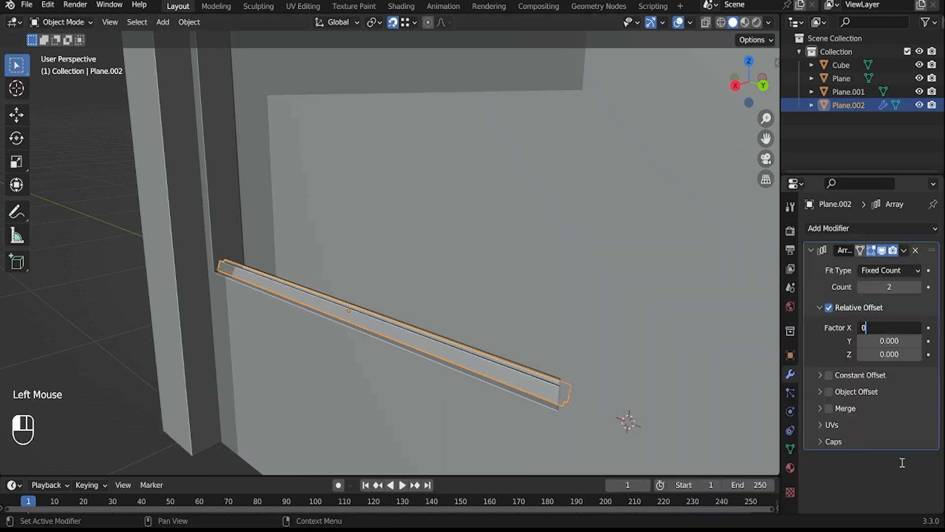
click(896, 389)
Step: Raise the slat array's count to 22 to fill the window opening with a shutter, and deselect it
middle_drag(753, 362, 807, 369)
scroll(774, 363, down, 1)
click(918, 287)
click(919, 287)
click(918, 287)
click(918, 287)
click(919, 287)
click(919, 287)
middle_drag(704, 290, 693, 241)
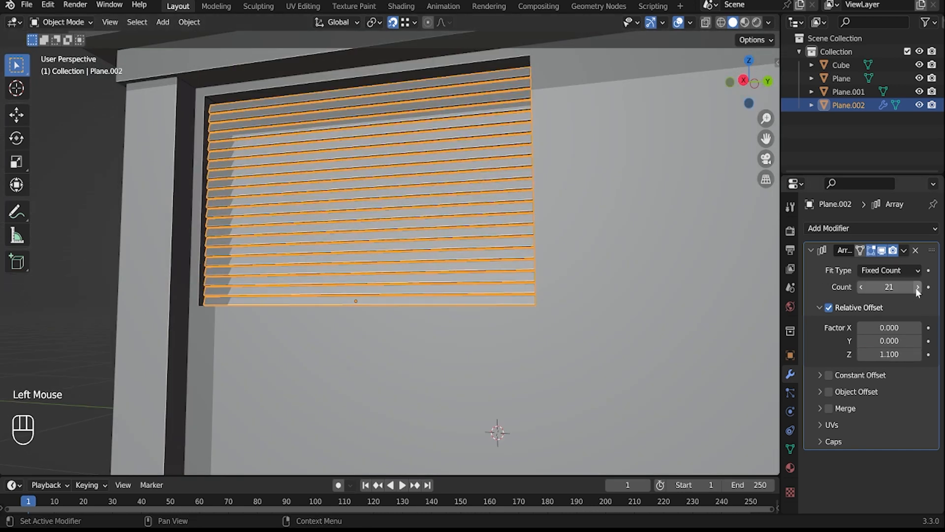
shift+middle_drag(567, 227, 560, 258)
middle_drag(541, 294, 528, 297)
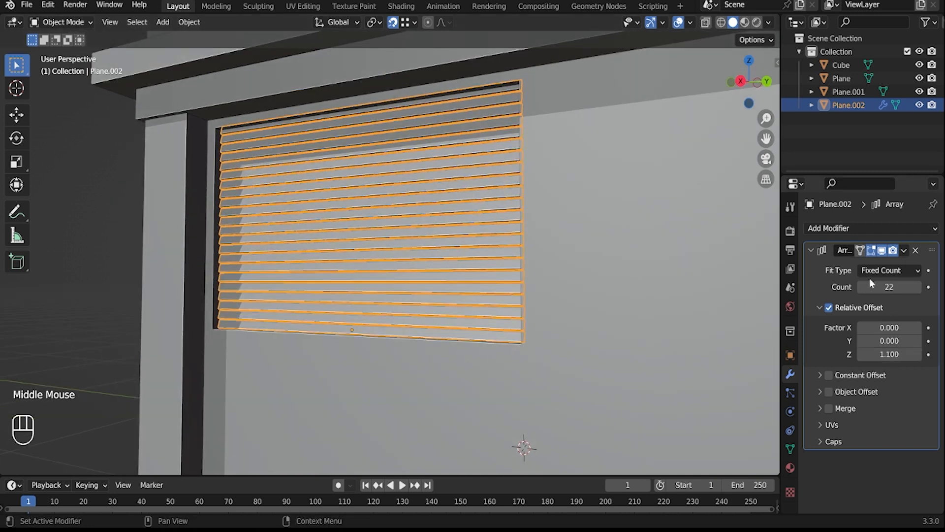
text(5)
key(Return)
middle_drag(492, 340, 523, 353)
click(616, 446)
middle_drag(616, 445, 432, 250)
Step: Subdivide the top and bottom edges of the wall section beside the window and bevel the new vertical edge into a door strip
scroll(566, 413, down, 3)
click(499, 275)
key(Tab)
click(501, 268)
middle_drag(432, 250, 449, 252)
key(2)
click(433, 127)
shift+click(425, 315)
right_click(425, 279)
click(409, 127)
key(ctrl+b)
click(443, 241)
Step: Shift the door strip's vertical edge nearest the window about -0.04 m along Y and dissolve that edge
click(412, 236)
key(g)
key(x)
key(y)
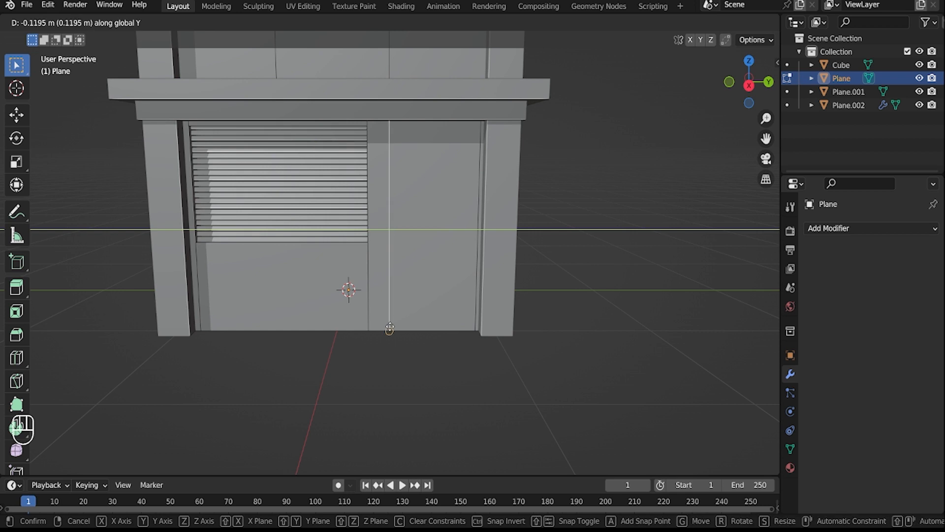
click(404, 300)
key(x)
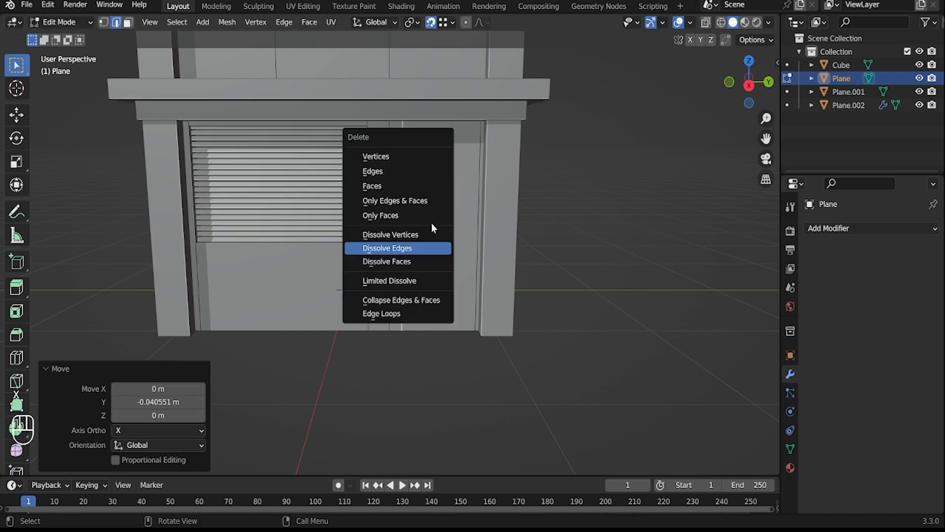
click(415, 248)
Step: Extrude the door strip's face inward to form a doorway recess in the lower wall
key(3)
click(418, 240)
middle_drag(408, 247, 374, 256)
middle_drag(428, 322, 405, 329)
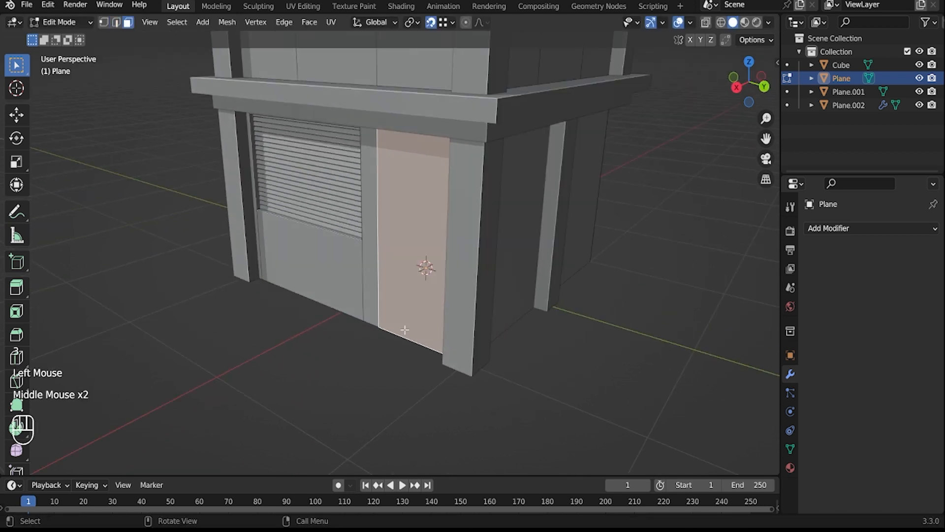
key(e)
click(415, 330)
Step: Adjust the doorway recess depth by moving its back face along X
middle_drag(420, 295, 438, 304)
middle_drag(433, 301, 468, 312)
scroll(456, 312, up, 2)
key(g)
key(y)
key(x)
click(439, 315)
scroll(453, 312, down, 3)
Step: Duplicate the doorway's back face in place, separate the copy into its own object, and select that object
middle_drag(468, 312, 436, 245)
key(shift+d)
right_click(361, 296)
key(p)
click(361, 295)
key(Tab)
click(387, 285)
Step: Apply the new door object's transforms and set its origin to the geometry
key(ctrl+a)
click(431, 249)
key(Tab)
key(Tab)
right_click(431, 250)
mouse_move(432, 251)
click(487, 254)
Step: Inset the door face by 0.0435 m to outline a door frame
key(Tab)
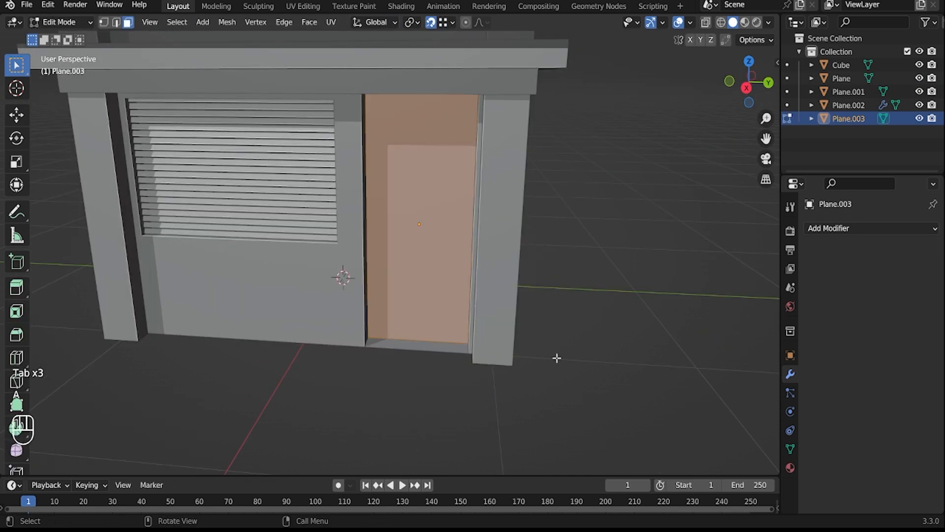
key(i)
click(553, 355)
middle_drag(451, 296, 443, 281)
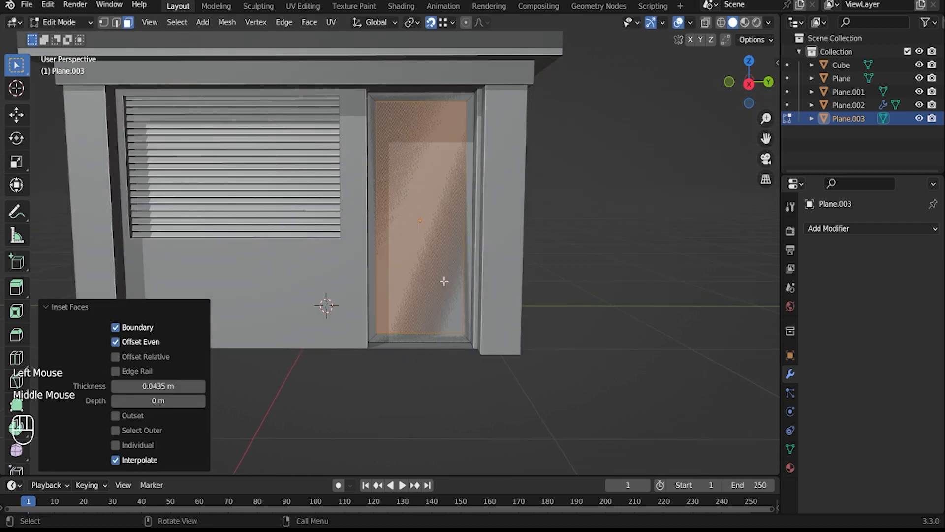
Step: Subdivide the inner door face's two vertical edges and bevel the new horizontal edge 0.0893 m into a crossbar
key(2)
click(460, 251)
shift+click(389, 237)
right_click(411, 232)
click(365, 127)
key(ctrl+b)
click(412, 233)
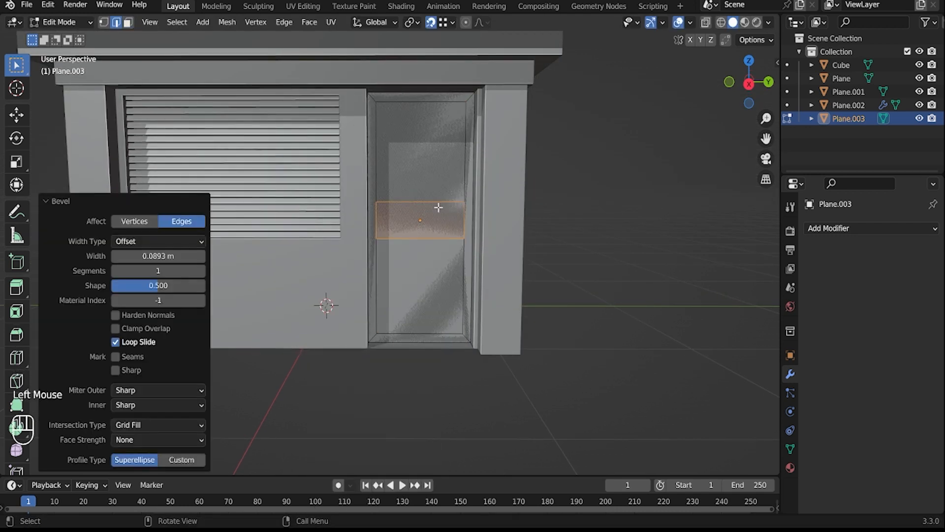
Step: Form recessed panels from the door's upper and lower inner faces, using an extrusion for depth
key(3)
click(421, 148)
shift+click(422, 281)
key(x)
click(411, 229)
middle_drag(411, 229, 371, 207)
key(e)
click(378, 329)
Step: Add a loop cut at the door's lower edge, fill the selection with a face, and finish editing the door
key(ctrl+r)
click(368, 321)
right_click(368, 322)
key(f)
middle_drag(368, 322, 460, 279)
click(466, 399)
middle_drag(488, 399, 466, 399)
key(Tab)
Step: Rename the door object as door and the window shutter object as JZ
middle_drag(467, 281, 384, 270)
click(862, 105)
click(860, 118)
key(Return)
middle_drag(389, 211, 433, 211)
click(305, 173)
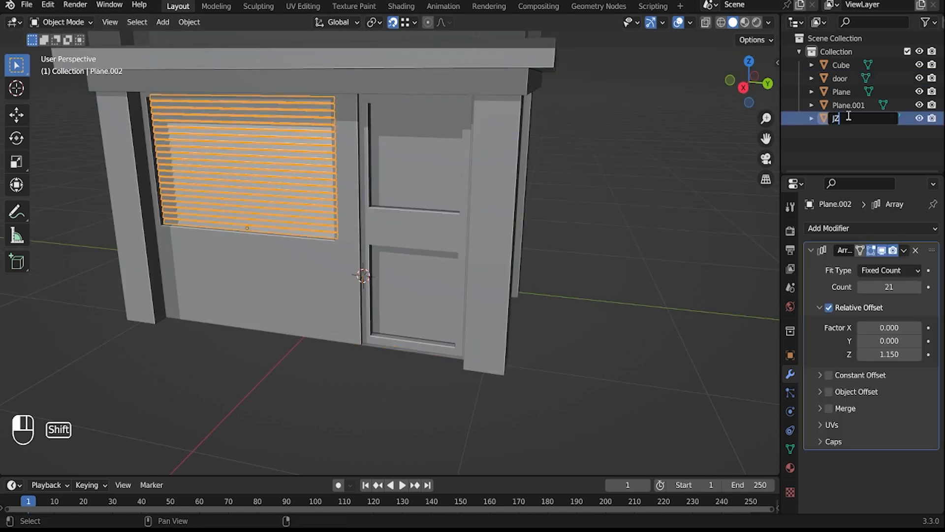
Step: Rename the columns object as colone and the Plane.001 trim and floor object as fs
click(842, 78)
click(859, 65)
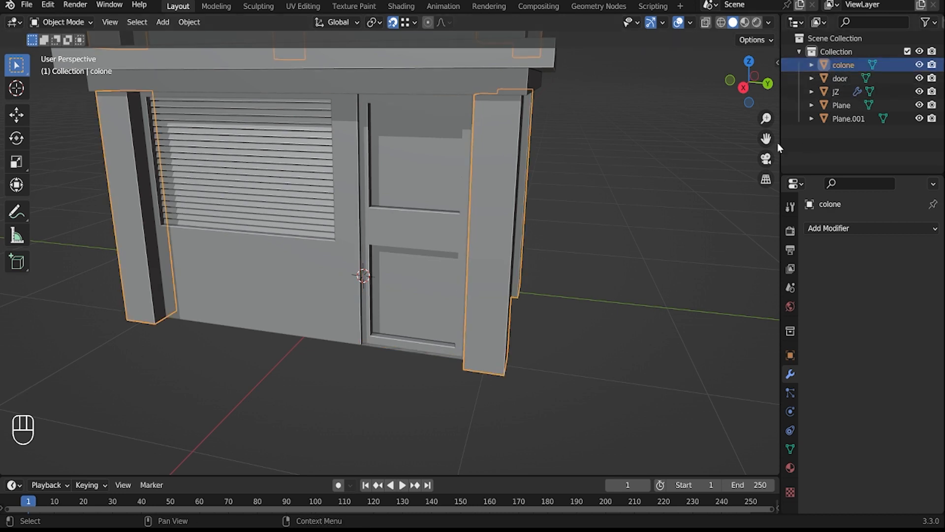
scroll(501, 181, down, 2)
scroll(501, 181, up, 2)
middle_drag(501, 181, 409, 120)
scroll(464, 168, down, 2)
click(809, 118)
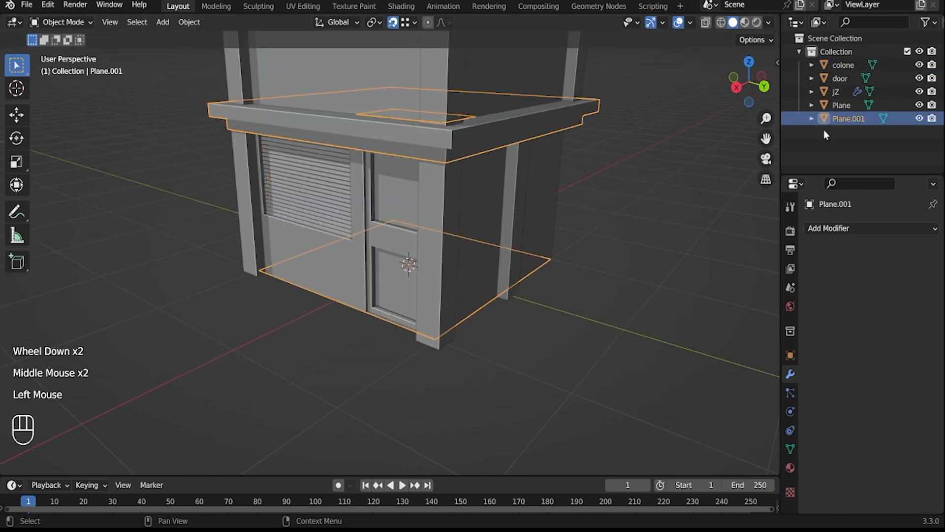
middle_drag(361, 189, 433, 197)
click(495, 272)
Step: Extrude the bottom floor face of the fs object 0.1 m downward to make a base
middle_drag(495, 272, 484, 197)
click(373, 334)
key(Tab)
scroll(374, 333, up, 1)
key(2)
key(3)
click(374, 334)
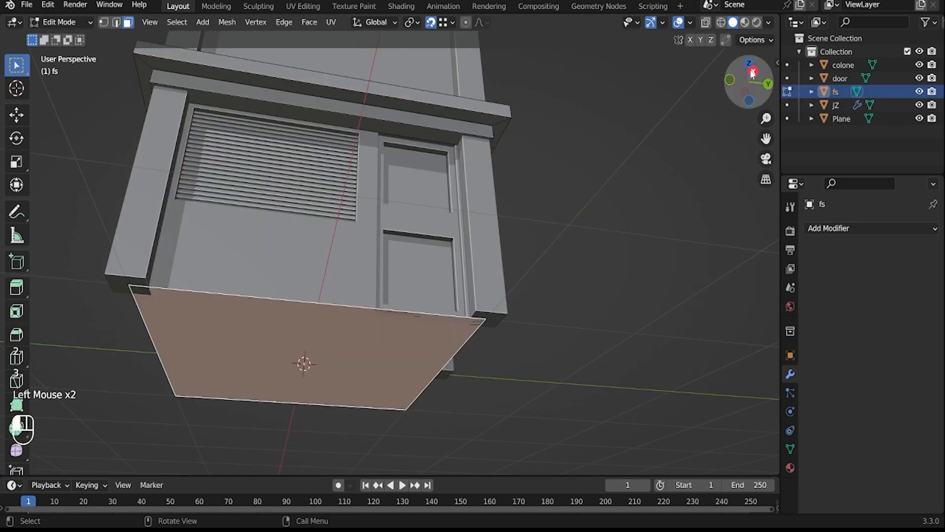
click(751, 73)
click(449, 22)
key(e)
click(377, 424)
middle_drag(377, 424, 551, 295)
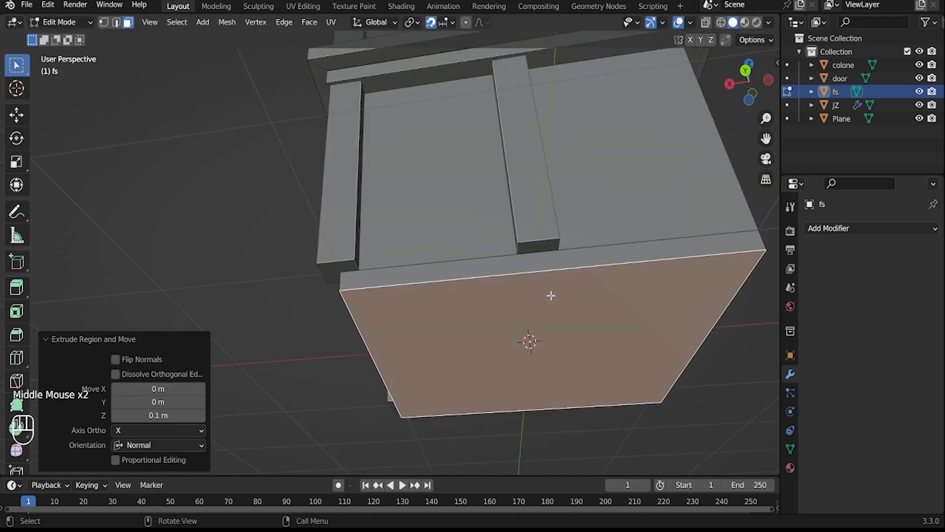
Step: Subdivide the top and bottom edges of the base's side face and select the new vertical edge
key(2)
click(562, 247)
shift+click(561, 266)
right_click(561, 261)
click(546, 103)
click(542, 261)
key(g)
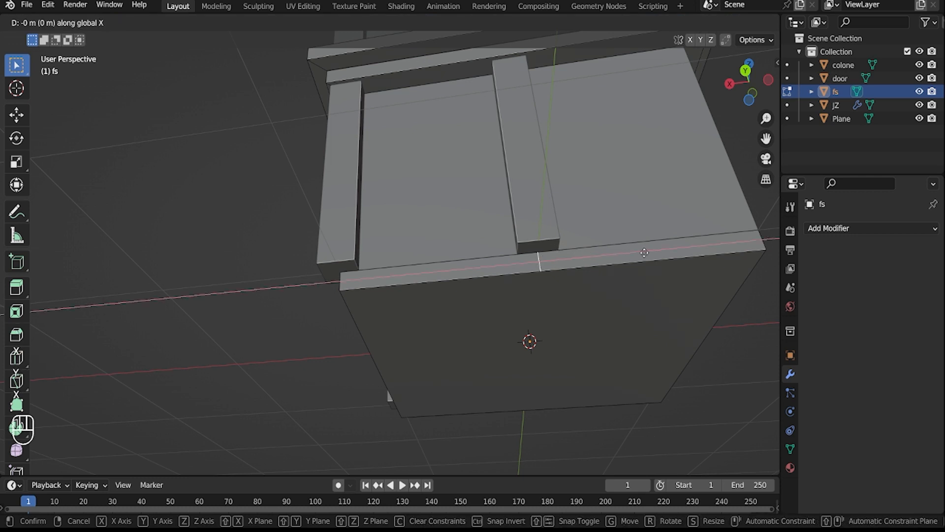
right_click(644, 253)
Step: Change the snapping target and move the base's new vertical edge along X to the middle column's bottom corner
click(446, 23)
click(436, 75)
key(g)
key(x)
click(558, 239)
Step: Extrude the base's side section and front faces outward to line up with the columns
middle_drag(496, 305, 487, 343)
key(3)
click(531, 331)
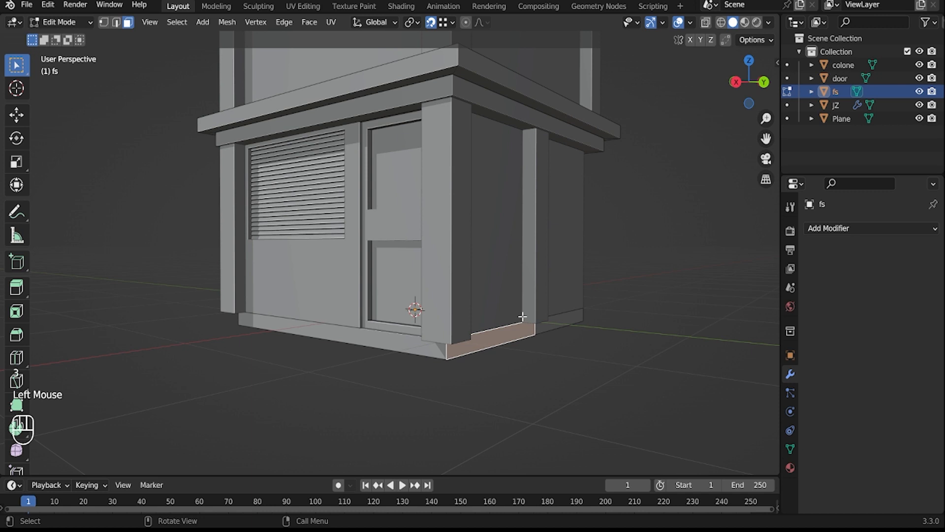
click(545, 322)
click(439, 348)
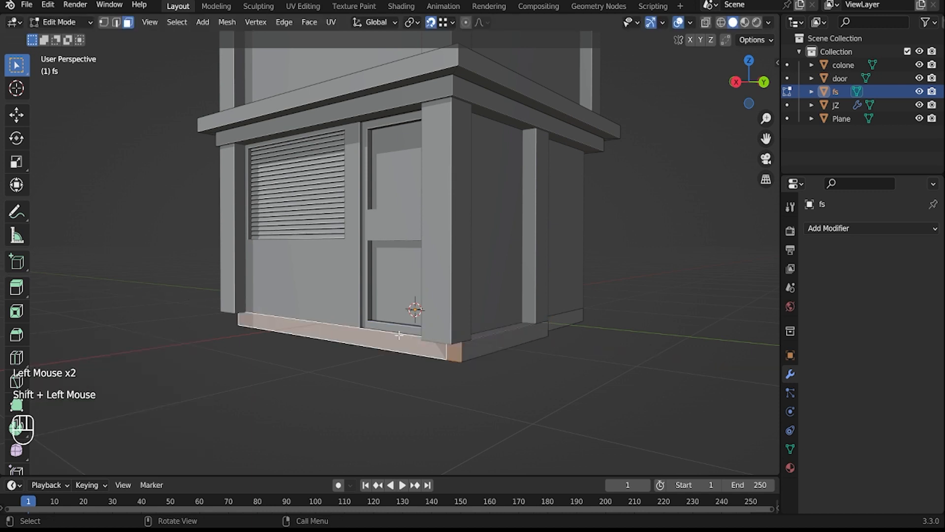
click(411, 312)
Step: Subdivide the base's opposite side face and snap the new vertical edge along X to that side's column corner
scroll(295, 403, down, 2)
middle_drag(411, 312, 472, 323)
scroll(546, 353, up, 2)
key(2)
click(382, 298)
shift+click(382, 315)
right_click(382, 306)
click(344, 126)
click(222, 308)
key(g)
key(x)
click(464, 319)
Step: Extrude the opposite side's base faces outward to the columns and finish editing the base
key(3)
click(457, 302)
shift+click(476, 303)
key(e)
click(499, 290)
middle_drag(499, 290, 306, 237)
key(Tab)
scroll(430, 335, down, 3)
click(430, 334)
scroll(336, 290, up, 2)
Step: Select the columns object, save the file, and apply the object's transforms
click(306, 237)
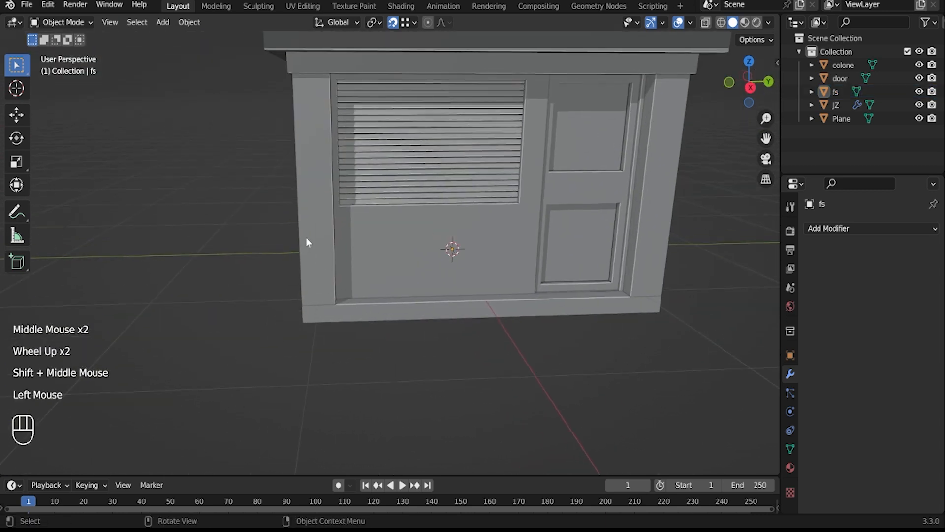
key(Tab)
key(Tab)
right_click(309, 237)
key(ctrl+s)
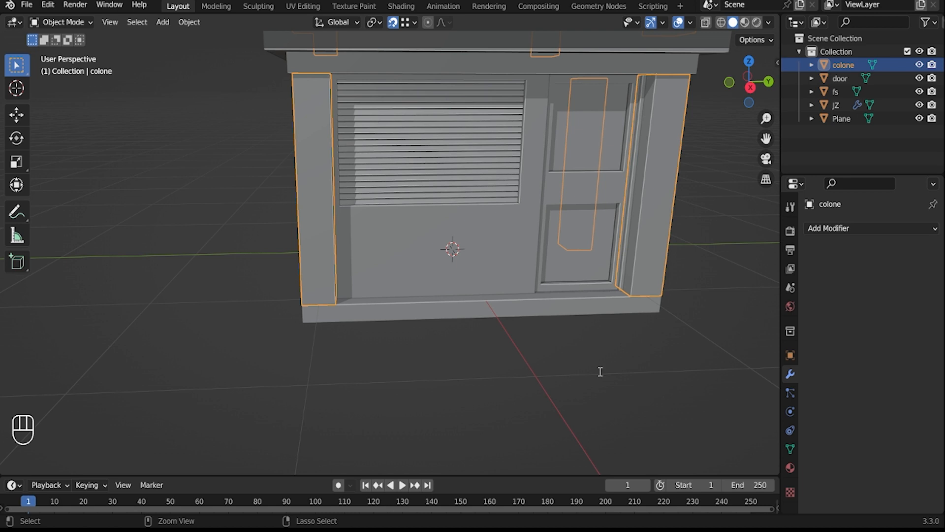
key(ctrl+a)
click(315, 268)
Step: Select the outward-facing faces of the ground-floor columns on the front and both sides
key(Tab)
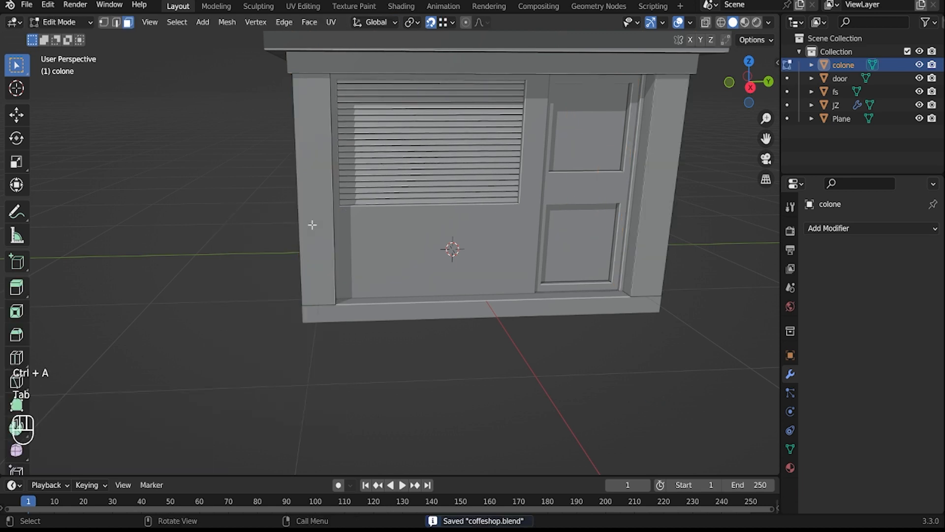
click(318, 226)
middle_drag(319, 225, 401, 237)
shift+click(401, 238)
scroll(401, 238, up, 1)
middle_drag(640, 276, 527, 289)
scroll(527, 289, down, 2)
shift+click(584, 274)
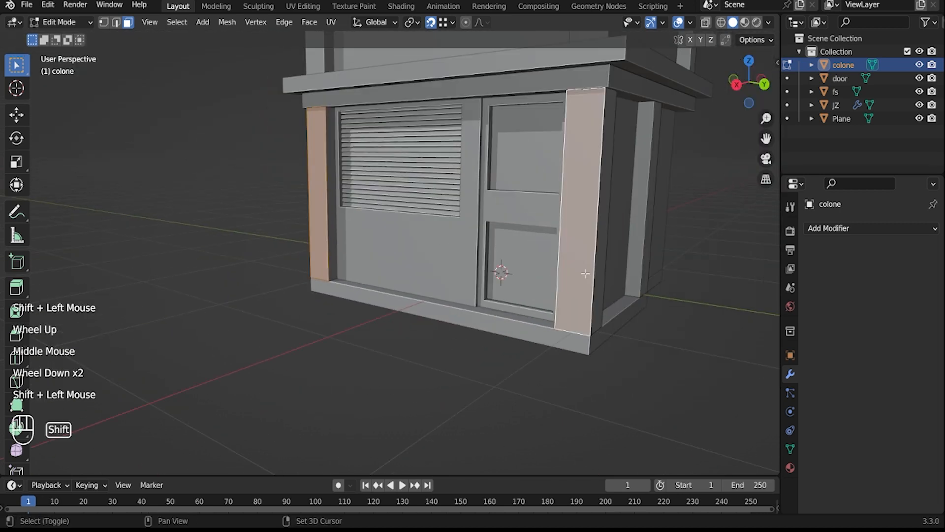
middle_drag(584, 275, 432, 280)
shift+click(433, 281)
shift+click(598, 289)
middle_drag(598, 289, 637, 307)
Step: Inset each selected column face individually by about 0.043 m
key(i)
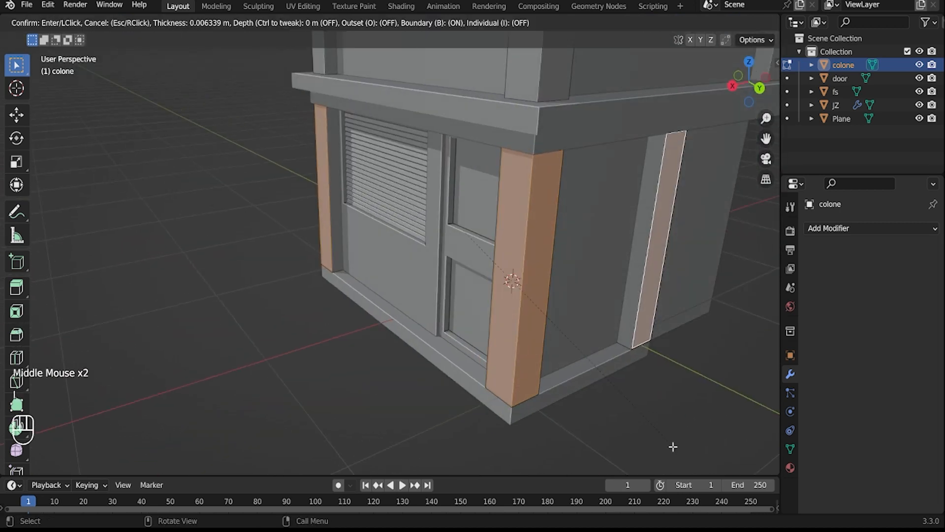
click(657, 432)
click(117, 444)
key(ctrl+z)
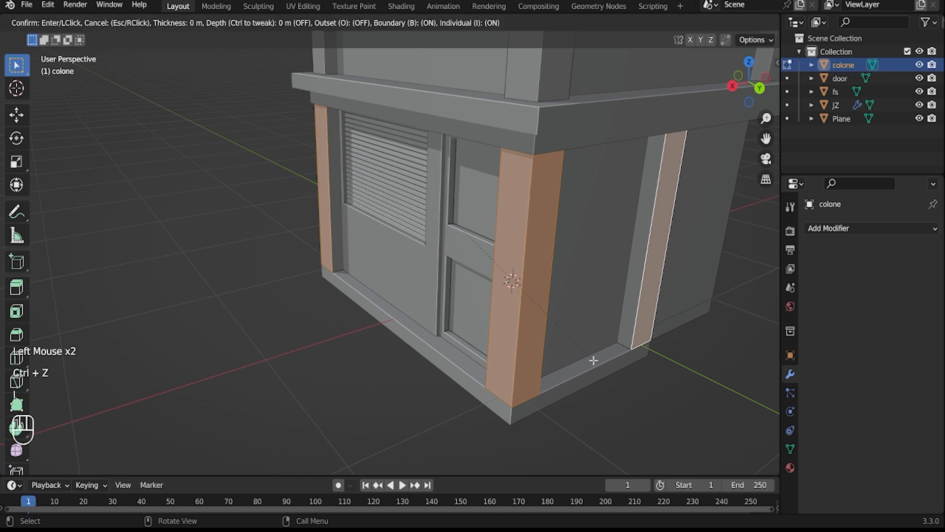
click(592, 356)
middle_drag(591, 357, 374, 377)
Step: Extrude the inset column faces inward along their normals by about 0.045 m and finish editing the columns
key(alt+e)
click(374, 377)
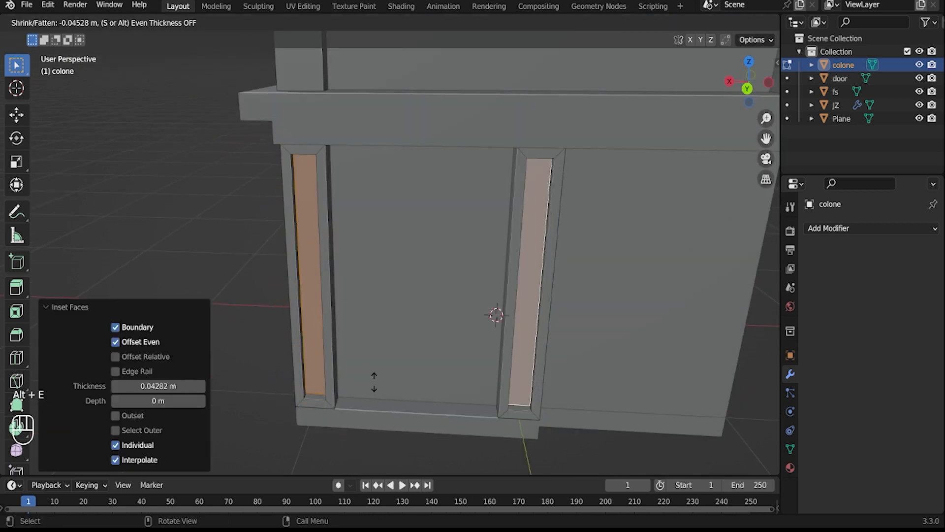
click(375, 381)
scroll(523, 331, up, 2)
middle_drag(346, 369, 411, 341)
key(Tab)
Step: Open the walls object for editing and select the side wall face between the two ground-floor columns
scroll(412, 344, down, 2)
click(411, 344)
shift+middle_drag(411, 341, 355, 316)
scroll(411, 337, up, 1)
scroll(457, 314, down, 2)
middle_drag(355, 316, 389, 315)
middle_drag(388, 315, 446, 264)
click(348, 309)
key(Tab)
middle_drag(348, 308, 378, 296)
click(377, 295)
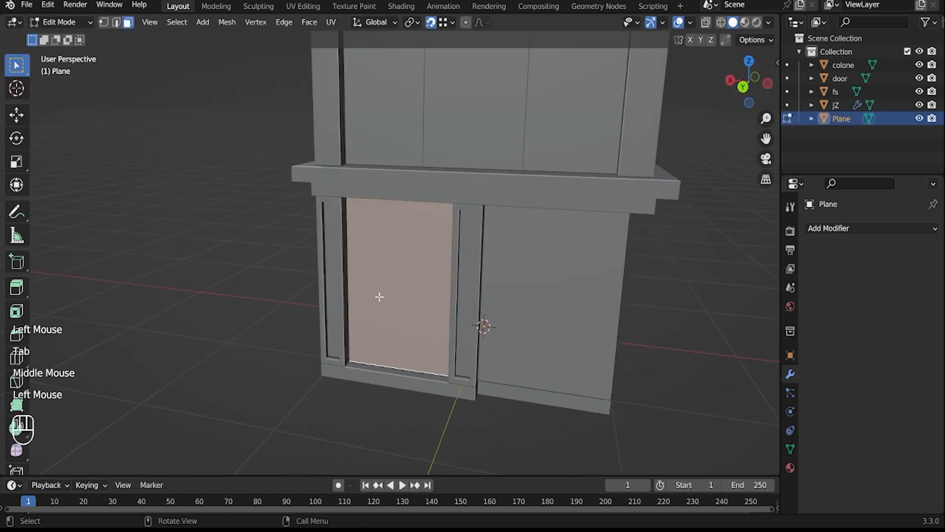
Step: Isolate the walls and subdivide the side face's two vertical edges to split it with a horizontal edge
key(slash)
key(2)
click(387, 381)
middle_drag(346, 380, 511, 388)
shift+click(293, 374)
right_click(351, 279)
click(308, 131)
Step: Lower the side face's dividing edge by about 0.077 m along Z
click(347, 372)
middle_drag(374, 365, 351, 365)
key(g)
key(z)
click(414, 375)
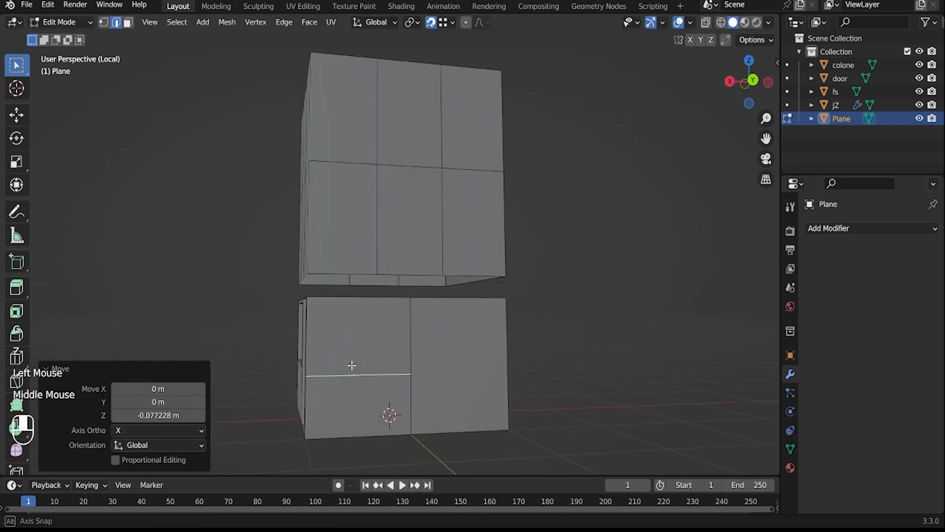
Step: Split the upper side face with a vertical edge, show the whole building again, and move the edge about -0.402 m along X
ctrl+click(362, 300)
click(362, 300)
right_click(360, 255)
click(329, 127)
click(363, 331)
key(slash)
middle_drag(502, 303, 497, 331)
key(g)
key(x)
click(481, 226)
scroll(473, 166, up, 2)
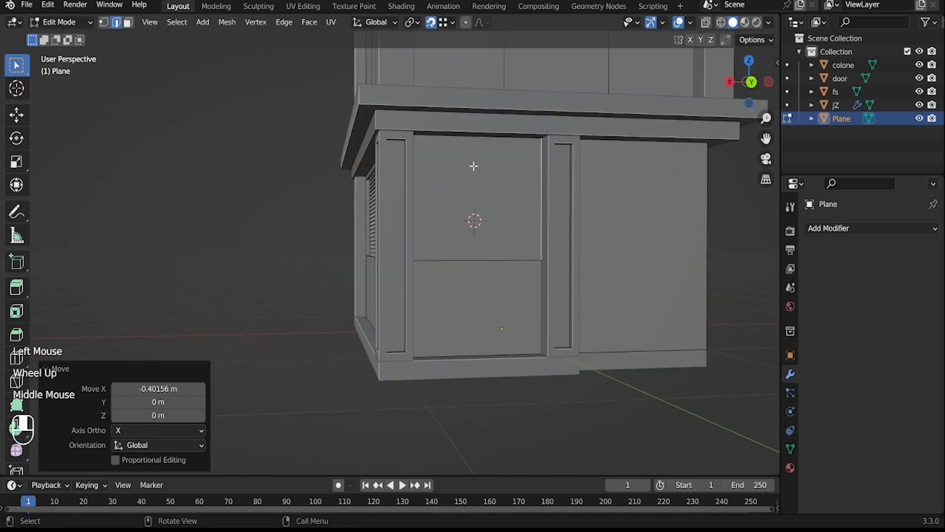
Step: Subdivide the upper side face with a second vertical edge and move it about 0.352 m along X towards the corner column
click(477, 135)
shift+click(480, 260)
right_click(469, 123)
click(470, 128)
middle_drag(468, 200, 398, 216)
key(g)
key(x)
click(436, 266)
middle_drag(437, 266, 448, 268)
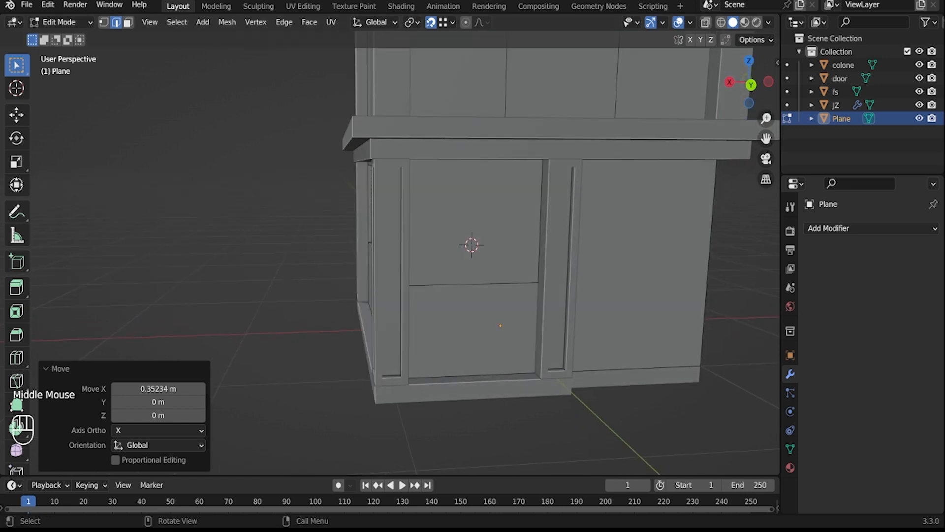
middle_drag(477, 329, 506, 331)
click(506, 246)
middle_drag(507, 247, 487, 256)
key(e)
click(332, 297)
ctrl+middle_drag(487, 256, 513, 217)
key(ctrl+z)
key(ctrl+z)
Step: Split the upper side face with another horizontal edge and raise it along Z to just below the trim
middle_drag(448, 201, 509, 192)
shift+scroll(509, 192, up, 1)
shift+click(536, 190)
right_click(490, 173)
click(480, 126)
click(479, 215)
middle_drag(337, 211, 422, 190)
key(g)
key(z)
click(410, 157)
Step: Extrude the upper side face between the columns and move it inward along Y to form a window recess
middle_drag(620, 209, 363, 284)
key(3)
click(432, 225)
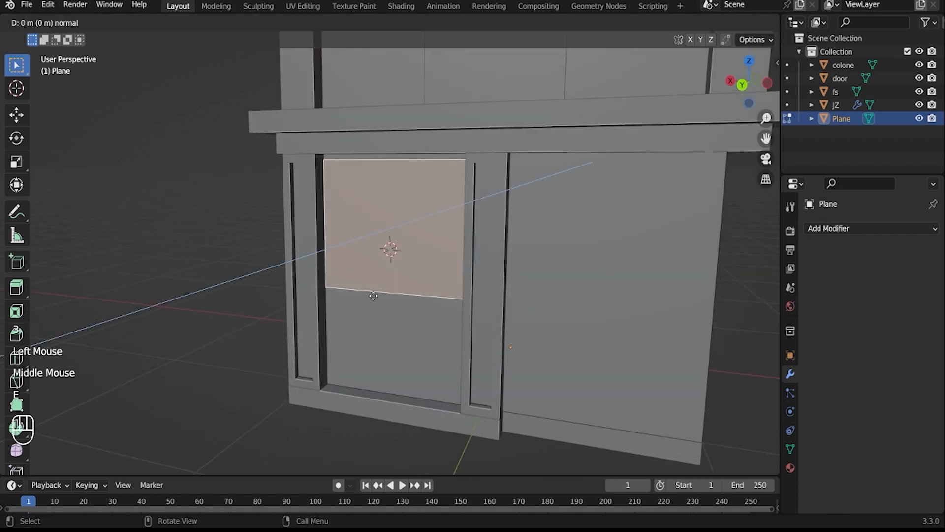
click(353, 285)
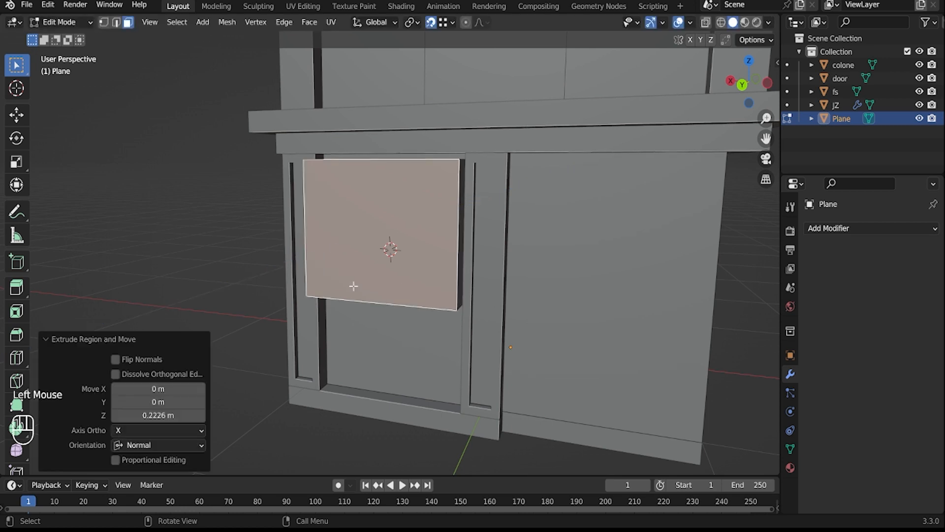
middle_drag(352, 285, 320, 292)
key(g)
key(y)
click(374, 306)
middle_drag(375, 305, 488, 389)
scroll(521, 291, up, 2)
key(g)
key(y)
click(308, 400)
Step: Duplicate the recess's back face in place, separate it into its own object, and rename that object window
middle_drag(308, 401, 373, 335)
key(shift+d)
right_click(441, 367)
key(p)
click(506, 327)
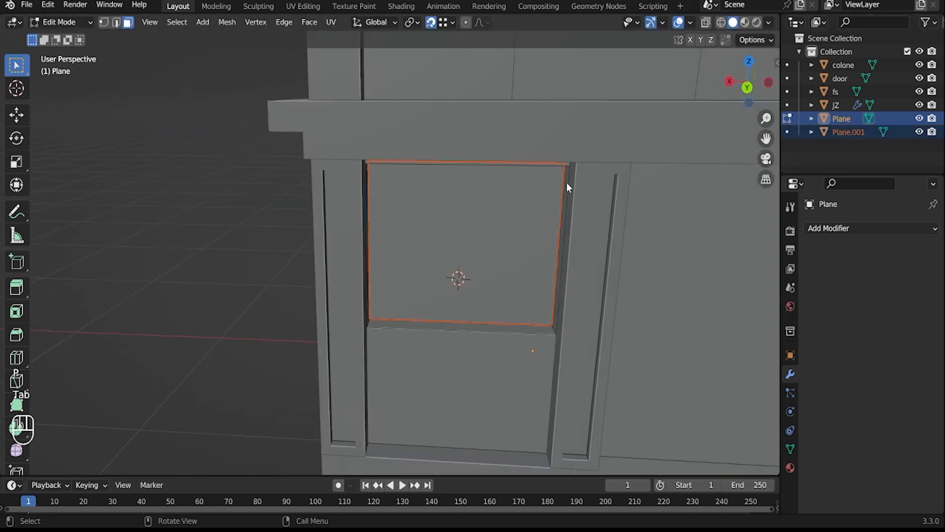
key(Tab)
click(855, 133)
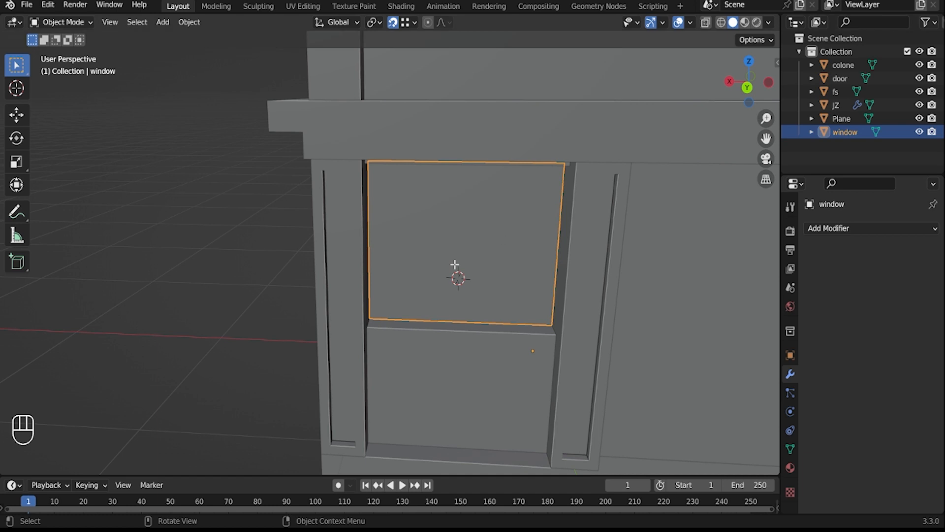
Step: Set the window object's origin to its geometry and apply its transforms
key(Tab)
click(450, 274)
middle_drag(450, 275, 408, 288)
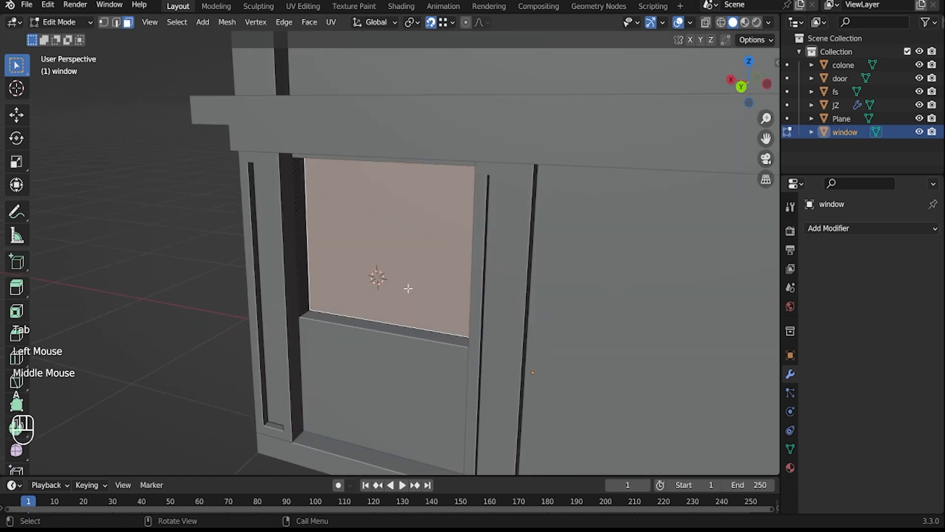
key(Tab)
right_click(439, 312)
mouse_move(434, 305)
click(452, 291)
key(ctrl+a)
click(443, 285)
Step: Inset the window face by about 0.058 m to form the outer frame
key(Tab)
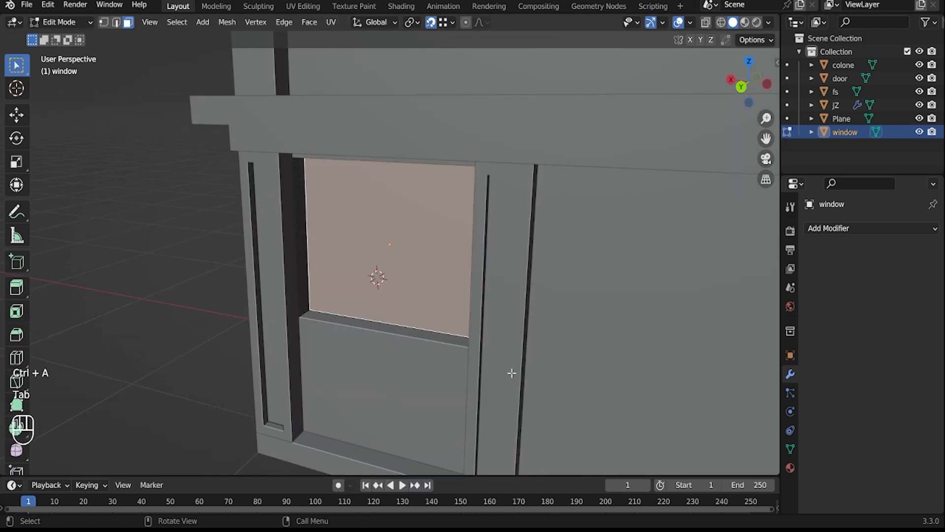
key(i)
click(546, 450)
middle_drag(547, 450, 478, 264)
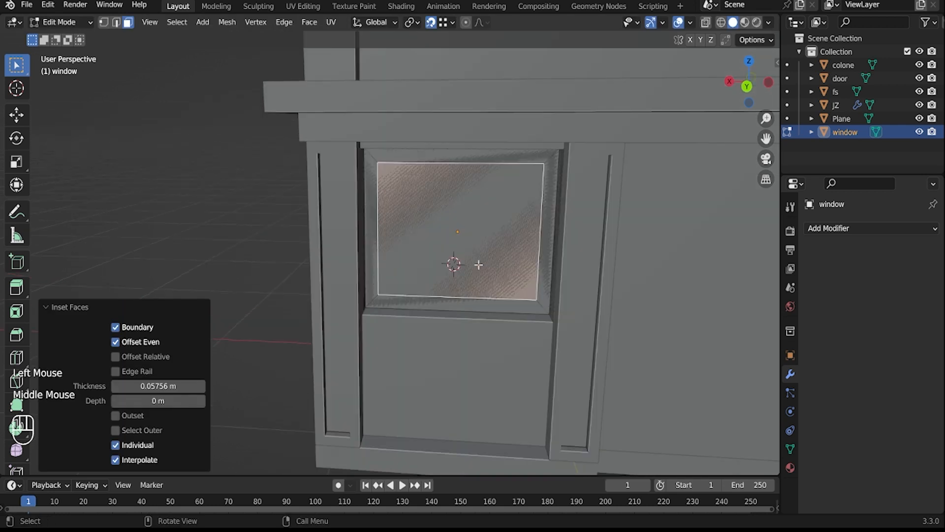
Step: Subdivide the inner window face's top and bottom edges with one cut to split it into two panes
key(2)
click(457, 170)
shift+click(445, 295)
right_click(443, 290)
click(438, 127)
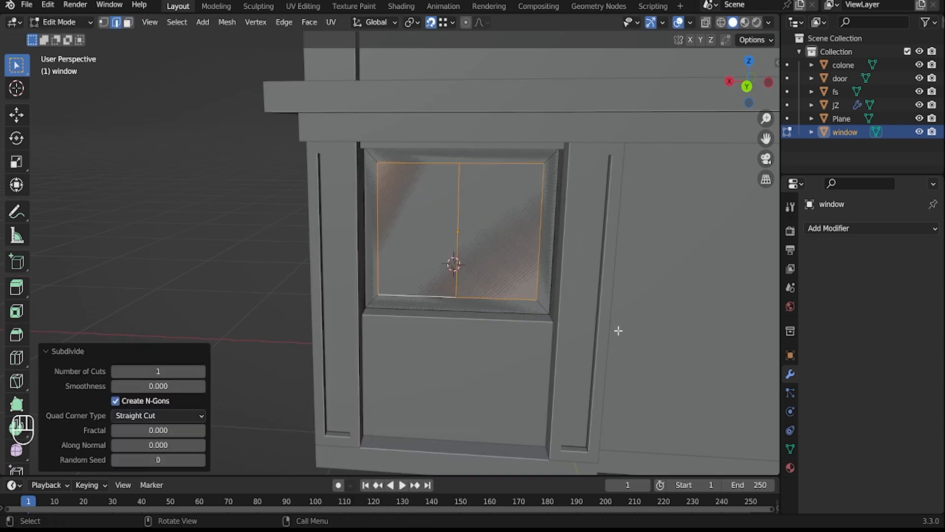
Step: Inset both window panes individually by about 0.034 m and delete the inner faces
key(i)
key(i)
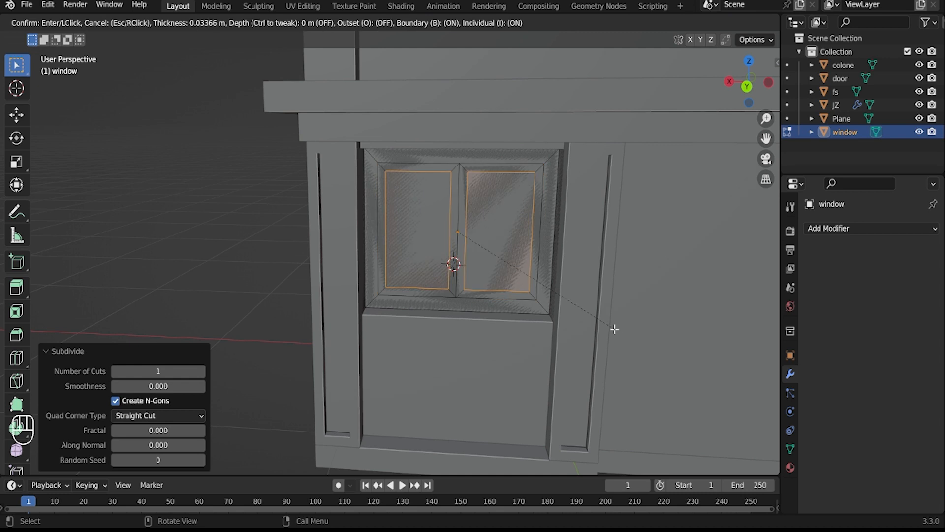
click(507, 260)
key(x)
click(507, 259)
Step: Extrude the whole window frame outward to give it thickness
middle_drag(507, 260, 475, 258)
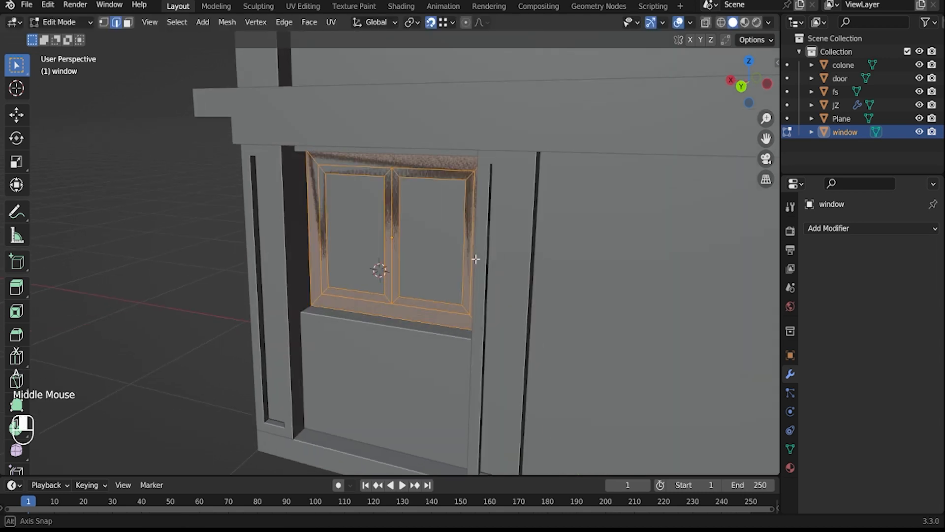
key(e)
click(453, 298)
Step: Select the ring of faces forming the window's outer frame
alt+click(313, 297)
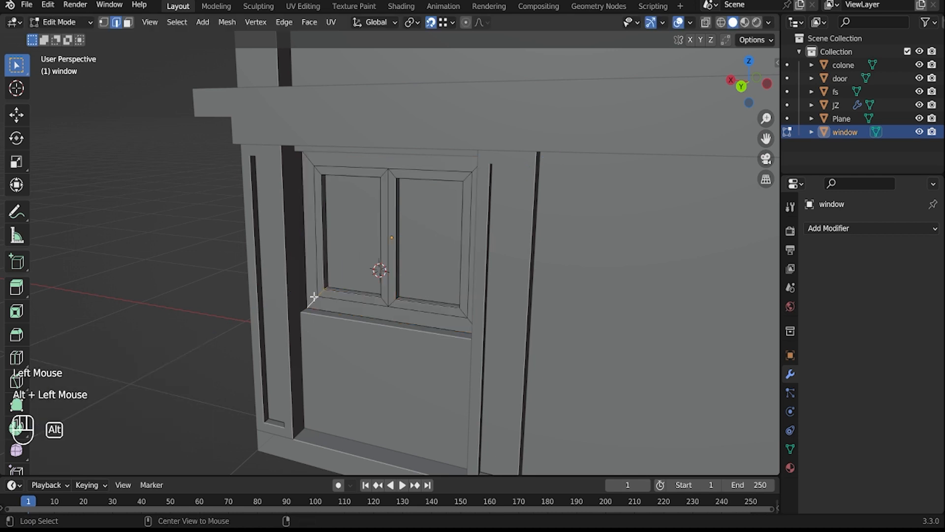
alt+click(313, 298)
shift+click(322, 304)
middle_drag(443, 175, 253, 285)
key(g)
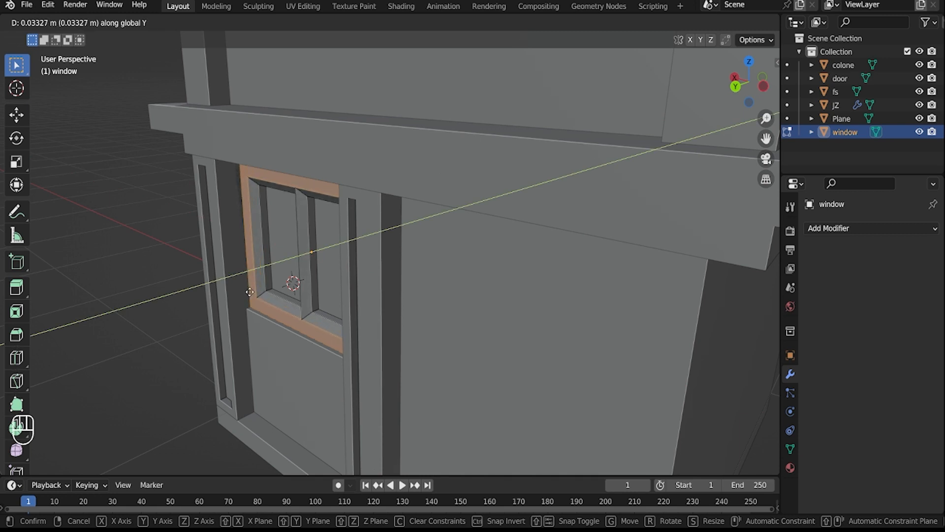
click(249, 292)
middle_drag(249, 291, 311, 274)
scroll(477, 245, up, 2)
key(ctrl+z)
Step: Extrude the selected outer ring of the window frame outward
middle_drag(487, 244, 296, 421)
key(e)
click(169, 317)
scroll(396, 308, up, 1)
click(542, 300)
key(3)
scroll(572, 207, down, 1)
click(555, 222)
right_click(295, 394)
key(f)
click(415, 430)
right_click(441, 393)
middle_drag(441, 392, 504, 348)
scroll(477, 243, down, 2)
Step: Finish editing the window, open the walls for editing, and select the lower panels beneath the shuttered window and the side window
click(462, 409)
key(Tab)
key(Tab)
key(Tab)
middle_drag(462, 404, 375, 291)
click(375, 291)
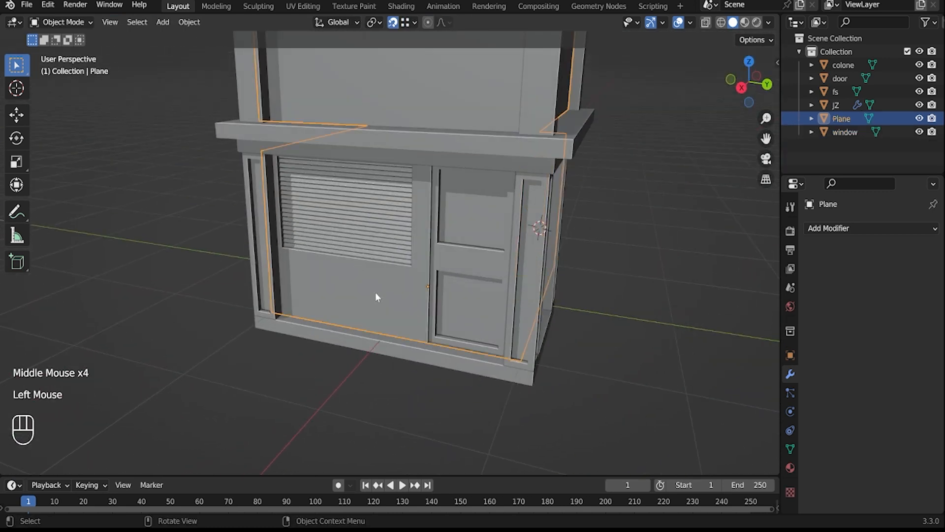
key(Tab)
click(375, 292)
key(3)
click(376, 294)
middle_drag(517, 317, 451, 305)
shift+click(491, 317)
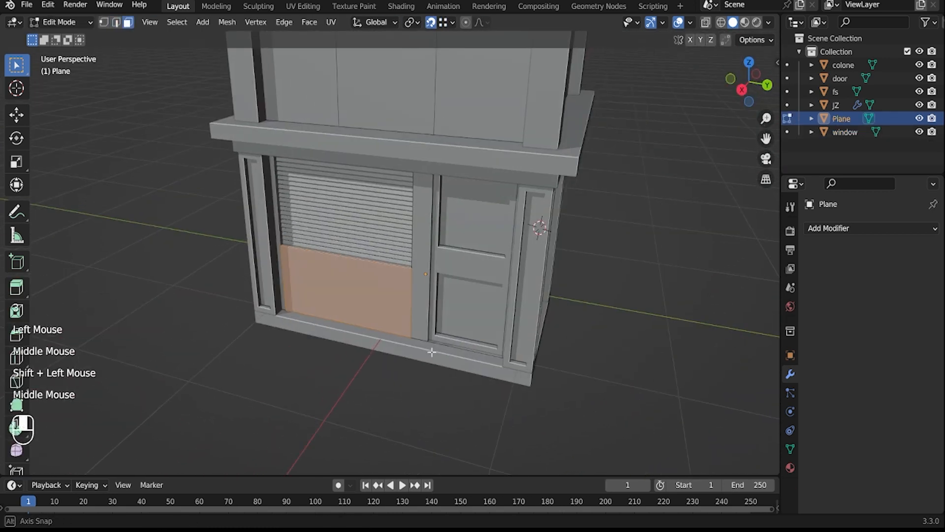
key(i)
click(502, 362)
scroll(502, 363, up, 2)
middle_drag(502, 363, 462, 358)
Step: Isolate the walls and knife-cut the panel below the side window with vertical lines beneath both edges of the window opening
key(KP_Divide)
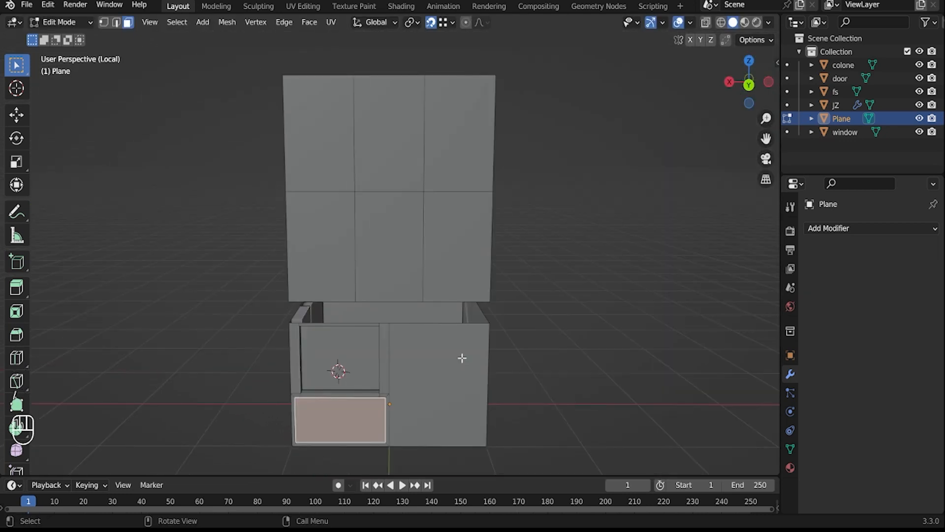
scroll(415, 357, up, 2)
shift+middle_drag(417, 391, 460, 280)
scroll(460, 281, up, 1)
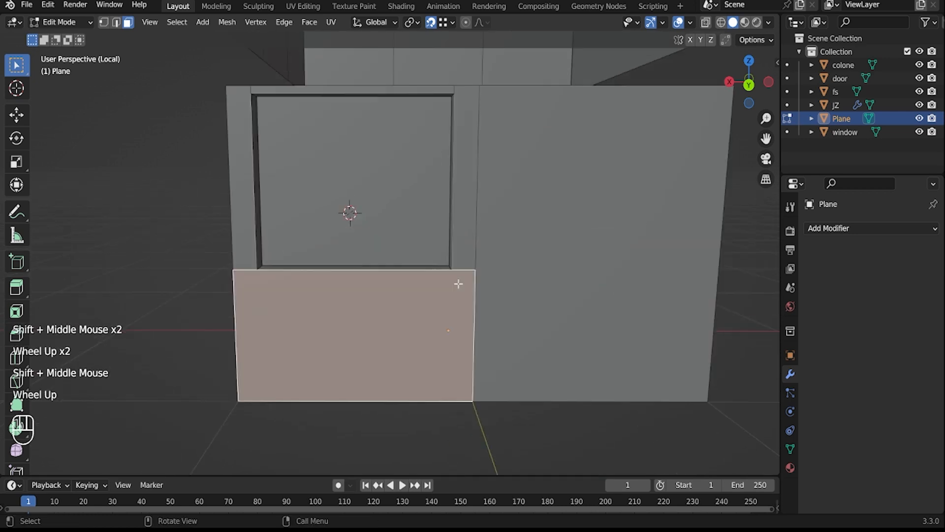
scroll(461, 275, up, 1)
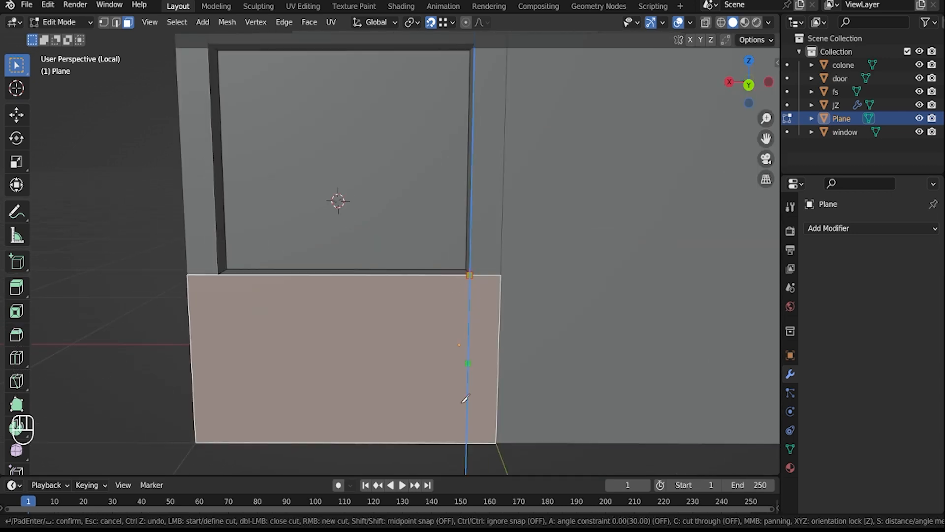
click(466, 443)
key(Return)
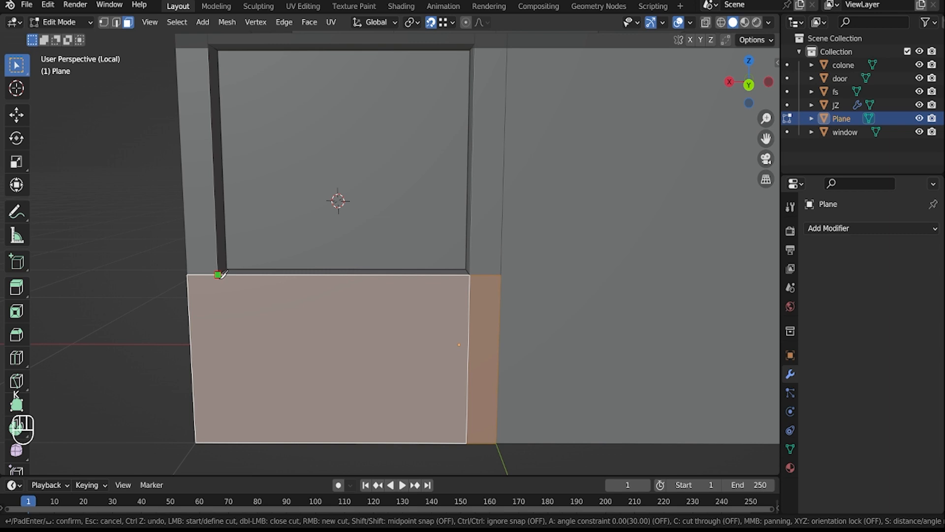
key(Return)
Step: Select the central panels below the side window and the shuttered window, bring back the other objects, and inset both panels 0.03334 m
click(307, 385)
middle_drag(231, 382, 301, 369)
scroll(302, 369, down, 2)
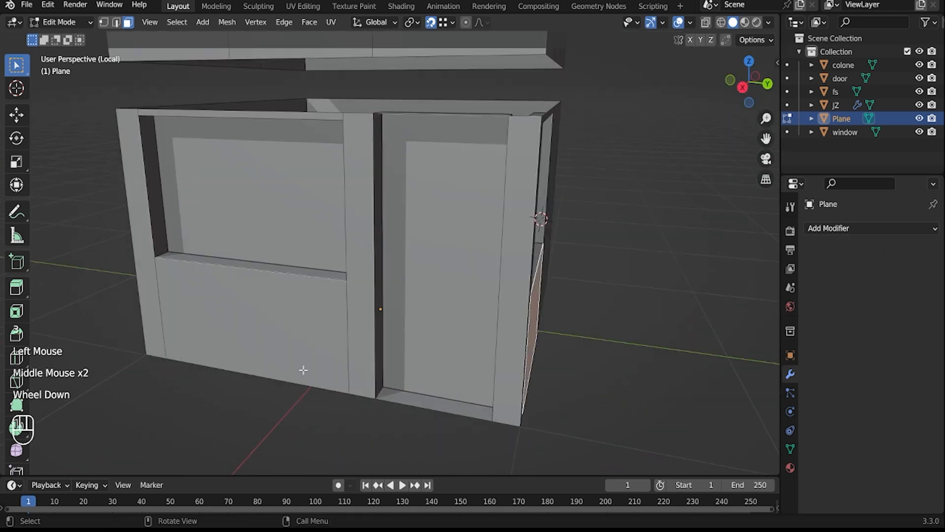
shift+click(300, 311)
key(KP_Divide)
middle_drag(487, 359, 456, 359)
key(i)
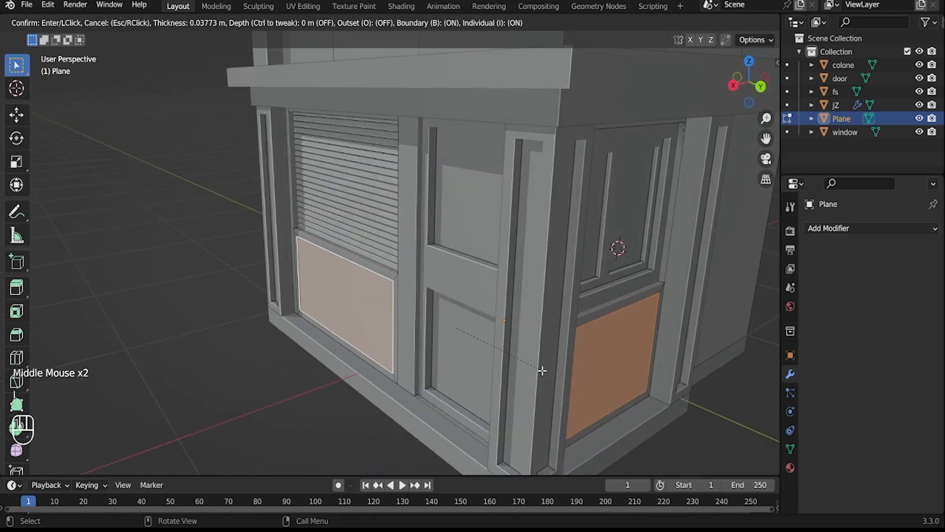
click(474, 380)
Step: Extrude both inset lower panels along their normals and finish editing the walls
key(alt+e)
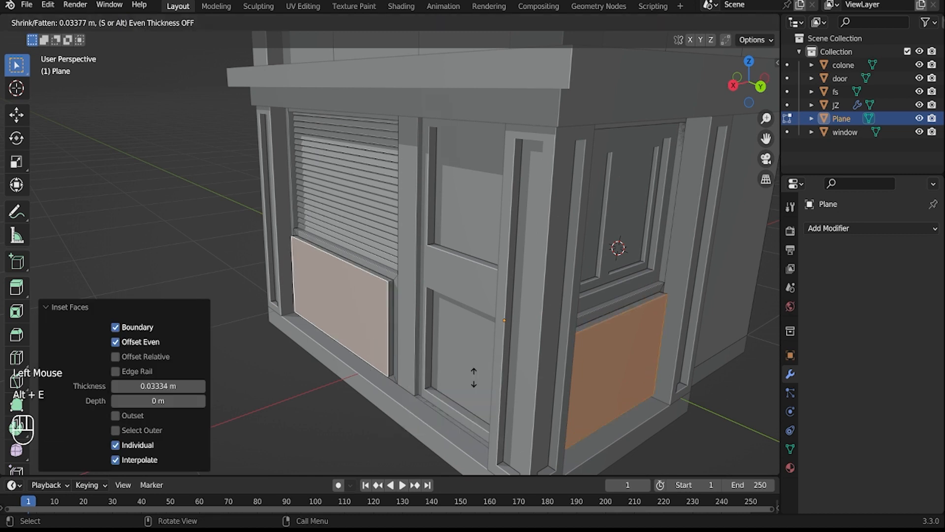
click(479, 384)
middle_drag(478, 384, 325, 386)
scroll(320, 386, down, 3)
key(Tab)
middle_drag(313, 386, 337, 383)
key(Tab)
key(Tab)
key(Tab)
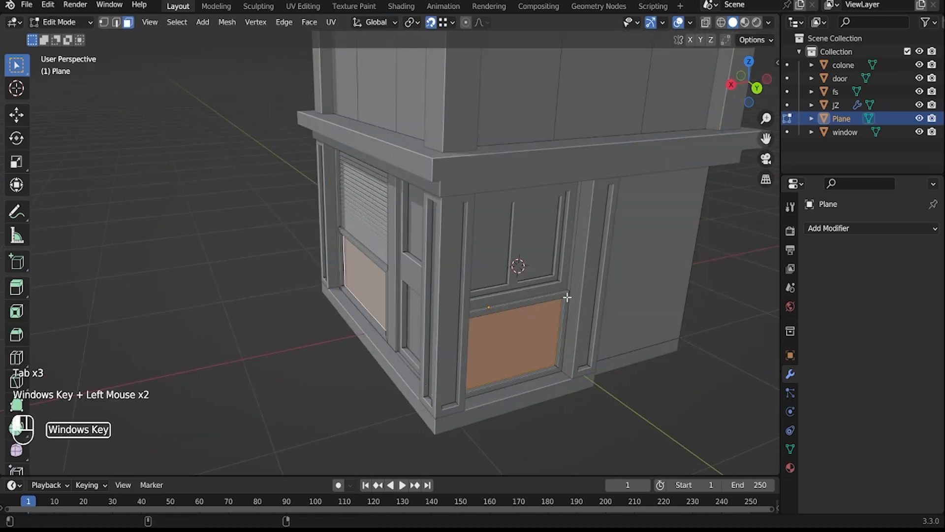
click(355, 374)
scroll(394, 364, down, 1)
key(Tab)
scroll(516, 338, up, 1)
Step: Open the door for editing and snap the 3D cursor to a selected part of its middle rail
click(520, 336)
middle_drag(441, 351, 546, 295)
shift+middle_drag(414, 275, 341, 296)
scroll(325, 290, up, 5)
shift+middle_drag(341, 297, 354, 301)
click(354, 301)
key(Tab)
click(358, 304)
key(shift+s)
click(354, 386)
key(Tab)
key(shift+a)
mouse_move(313, 259)
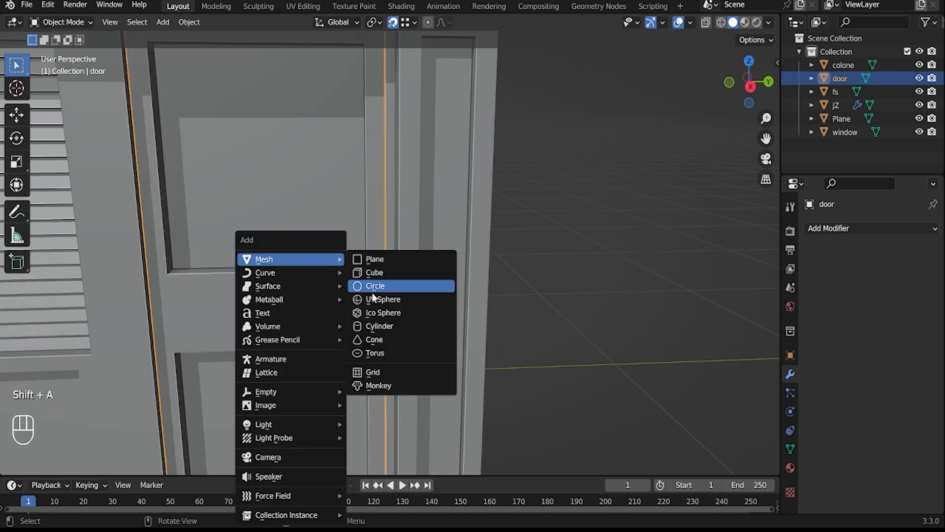
key(Tab)
Step: Open the walls for editing and select all six panels of the upper front wall
scroll(496, 302, down, 4)
key(Tab)
shift+middle_drag(330, 78, 359, 240)
click(388, 175)
scroll(374, 178, down, 2)
key(Tab)
scroll(344, 216, up, 2)
click(322, 246)
shift+click(259, 255)
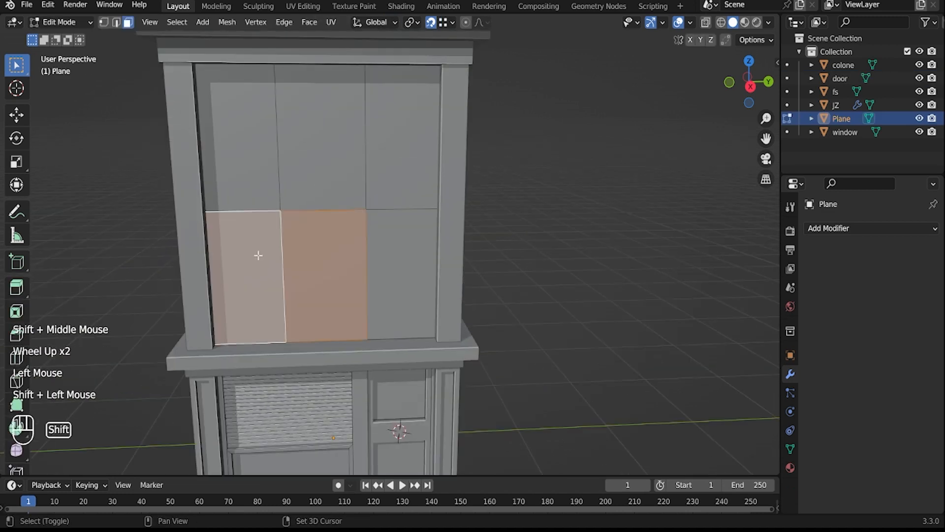
shift+double_click(325, 178)
shift+click(394, 178)
shift+click(394, 246)
shift+click(318, 162)
shift+click(218, 145)
Step: Add the four panels nearest the front on the upper wall above the side window to the selection
click(430, 22)
middle_drag(476, 159, 420, 160)
shift+click(420, 161)
shift+click(470, 156)
shift+click(473, 255)
shift+click(434, 272)
Step: Add the matching panels nearest the front on the opposite upper side wall to the selection
middle_drag(305, 276, 426, 276)
scroll(264, 236, down, 2)
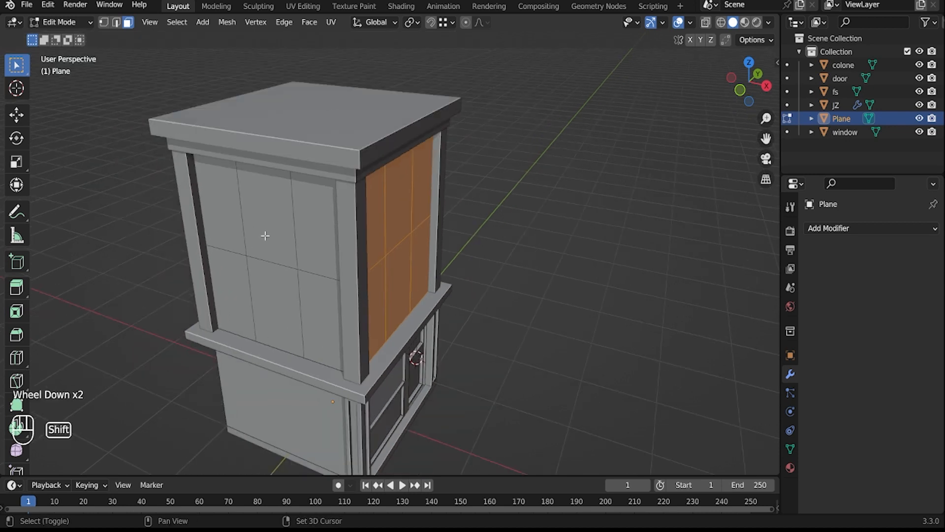
shift+click(274, 298)
shift+click(312, 236)
shift+click(313, 236)
shift+click(270, 249)
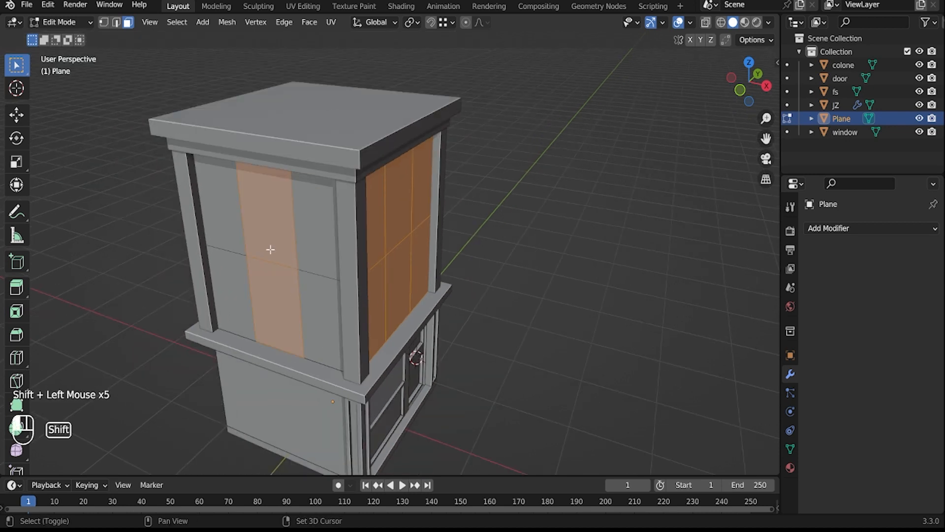
shift+click(274, 277)
shift+click(226, 226)
shift+click(231, 288)
shift+click(232, 291)
shift+click(226, 222)
shift+click(310, 228)
shift+double_click(283, 291)
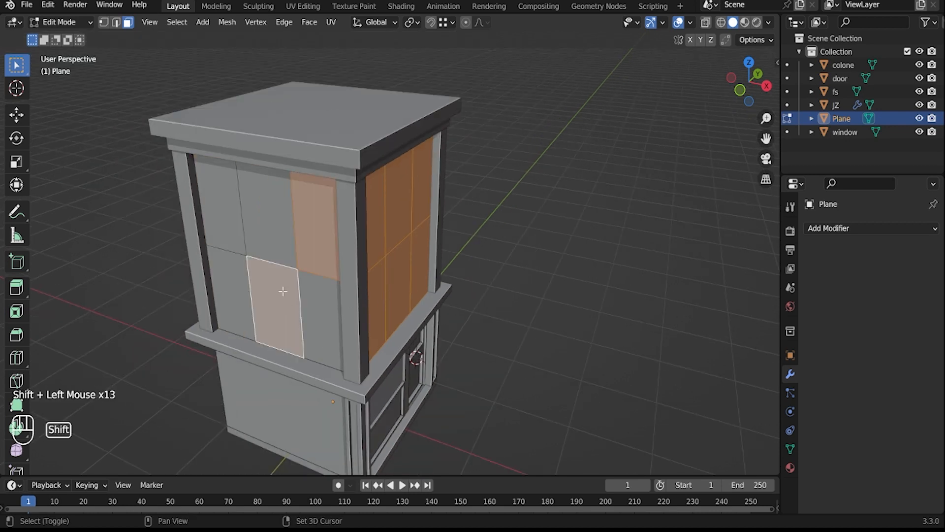
shift+click(270, 221)
shift+click(279, 290)
shift+click(323, 310)
Step: Inset the selected upper wall panels individually with a thickness of 0.1507 m
middle_drag(365, 312, 261, 296)
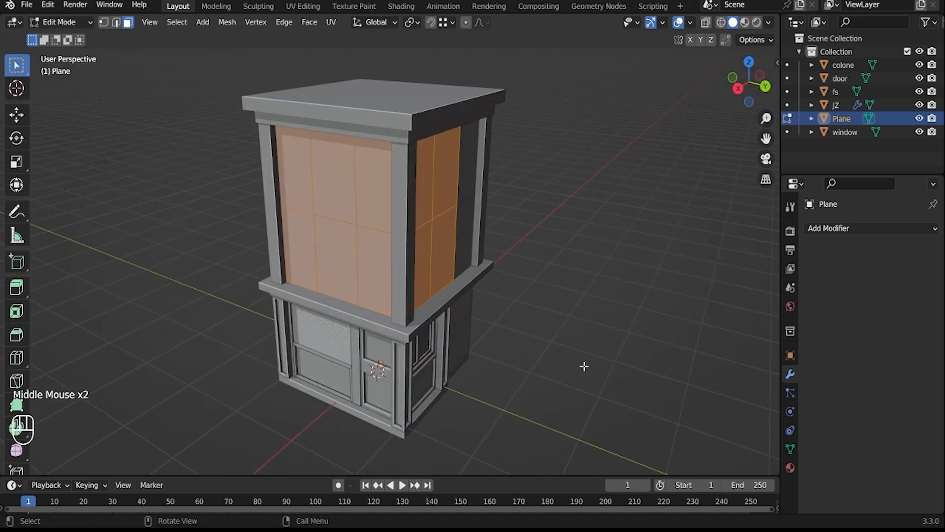
key(i)
key(i)
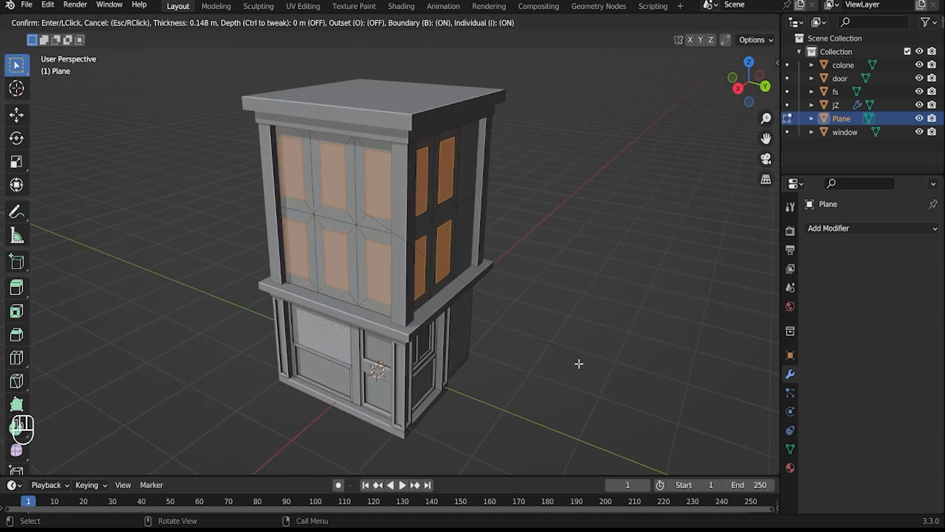
click(580, 362)
middle_drag(580, 362, 453, 260)
scroll(479, 332, up, 2)
scroll(555, 302, down, 3)
scroll(364, 251, up, 2)
Step: Extrude the inset upper panels inward along their normals to form window recesses
key(alt+e)
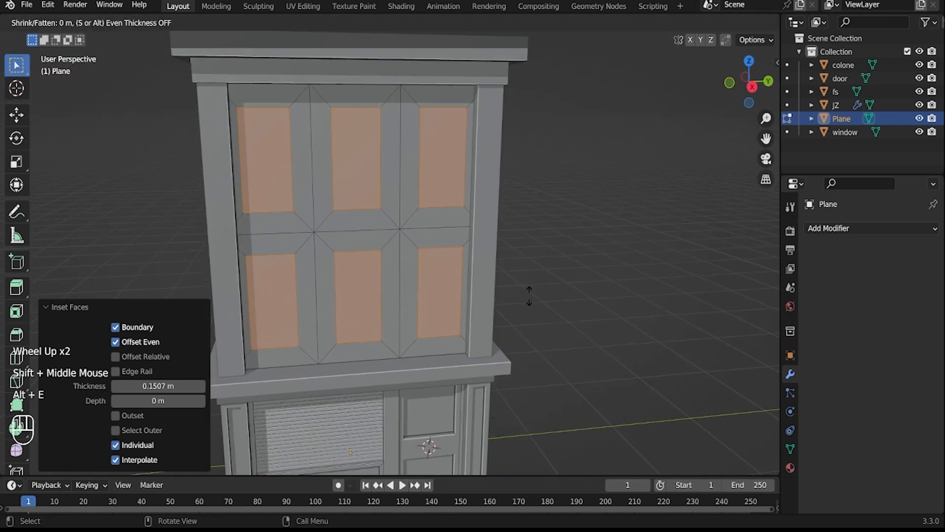
middle_drag(516, 302, 399, 268)
key(Tab)
key(Tab)
Step: Duplicate the back face of the upper-left front window recess in place and separate it into its own object
click(285, 190)
middle_drag(284, 190, 285, 216)
key(shift+d)
right_click(286, 224)
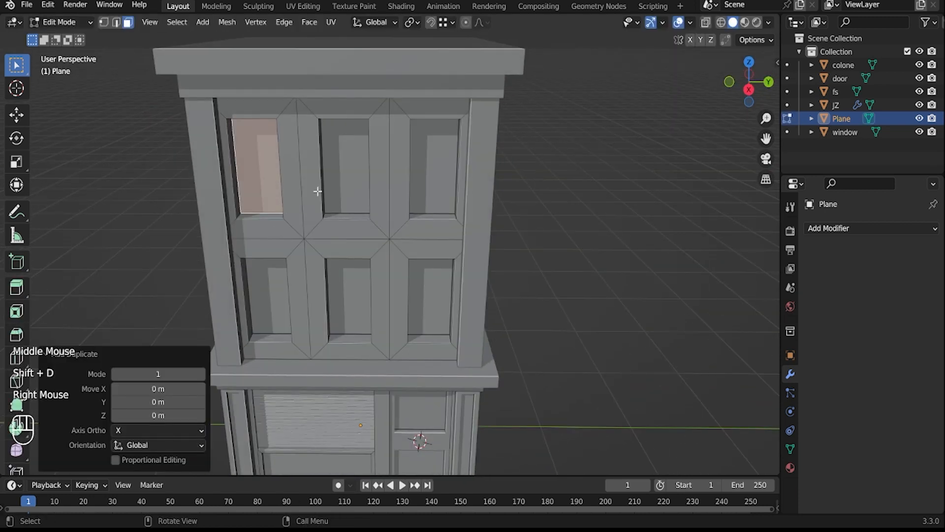
key(p)
click(315, 190)
key(Tab)
click(264, 177)
Step: Rename the separated window face object as windows
shift+middle_drag(291, 183, 348, 225)
scroll(345, 197, up, 2)
scroll(333, 177, down, 2)
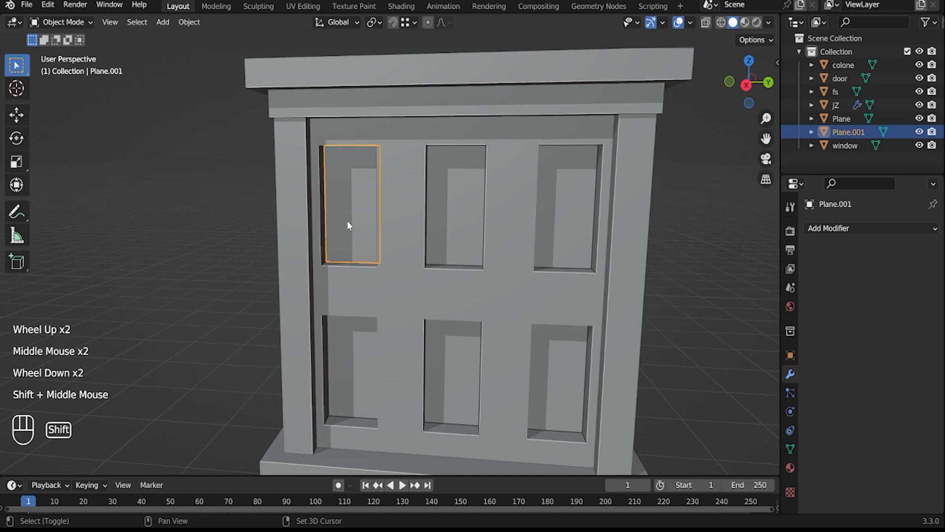
scroll(347, 225, up, 2)
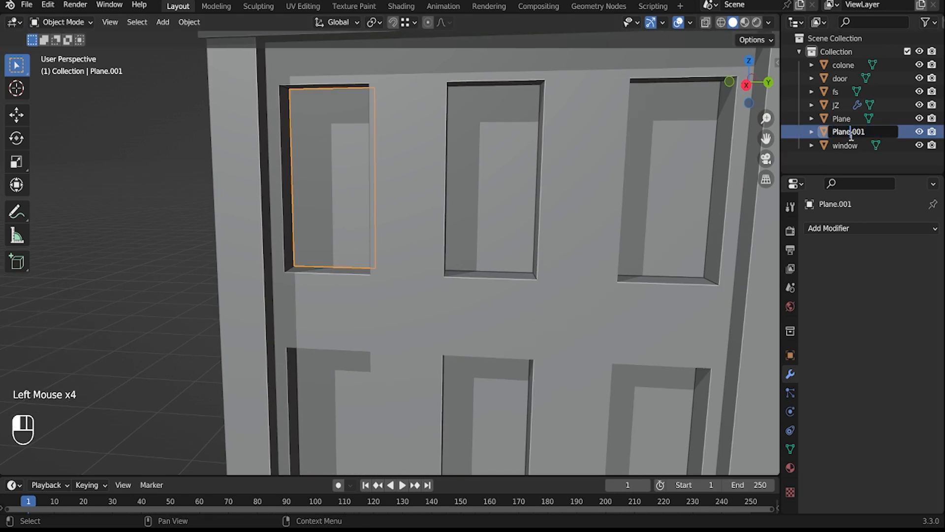
text(windows)
key(Return)
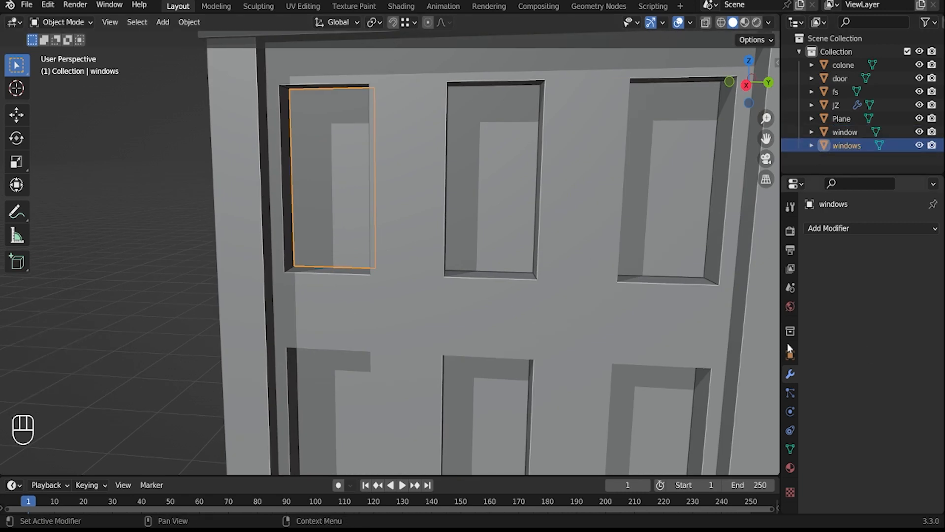
Step: Set the window face's origin to its geometry and apply its scale
key(Tab)
key(a)
middle_drag(330, 208, 353, 217)
key(Tab)
key(shift+a)
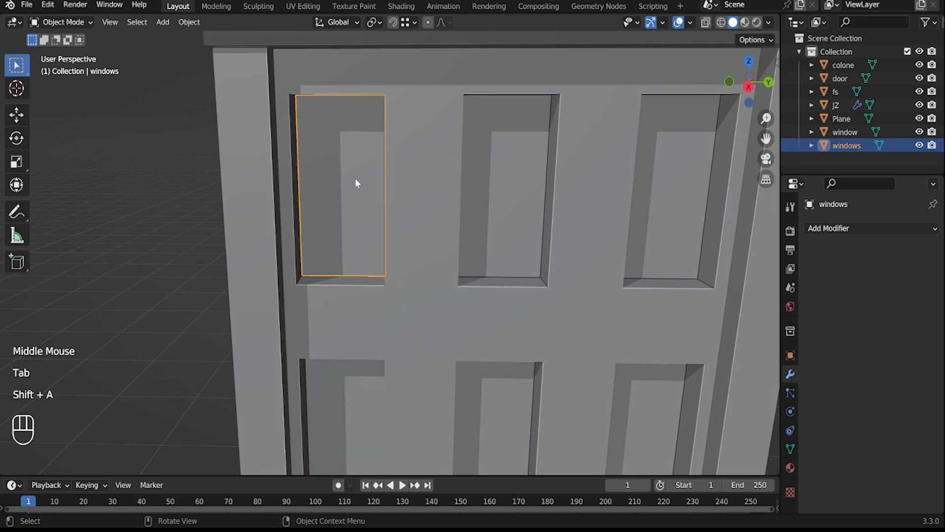
key(ctrl+s)
right_click(353, 227)
click(424, 204)
key(ctrl+a)
click(341, 196)
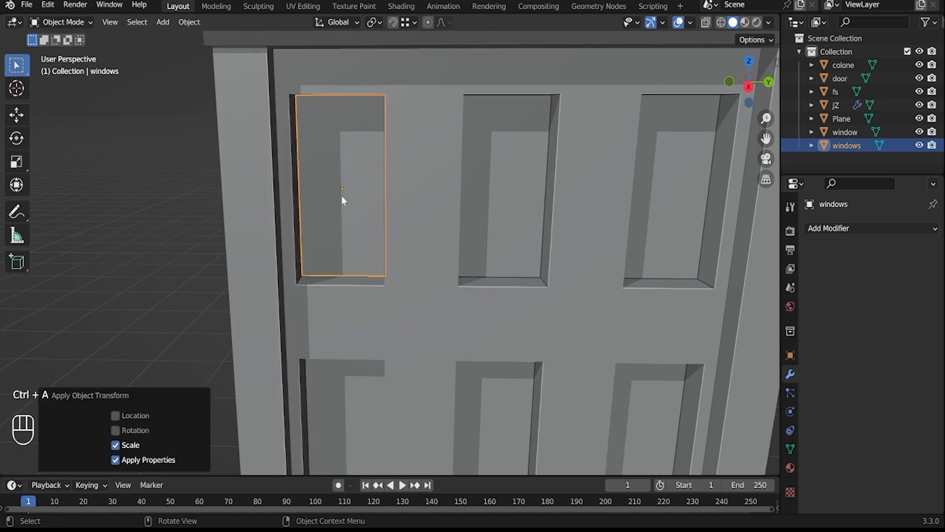
Step: Inset the window face to form a border for its frame
key(Tab)
key(i)
middle_drag(378, 226, 354, 202)
click(414, 239)
Step: Subdivide the inner window face into four panes and bevel the dividing edges into crossing bars
right_click(346, 192)
click(345, 197)
key(2)
key(ctrl+b)
click(353, 222)
Step: Delete the four pane faces so that only the window frame and crossbars remain
key(3)
click(326, 169)
shift+click(327, 237)
shift+click(364, 236)
shift+click(369, 175)
key(x)
click(362, 176)
Step: Select the whole window frame and extrude it to give it thickness
key(Tab)
middle_drag(362, 190, 280, 268)
key(Tab)
key(a)
key(e)
click(324, 237)
Step: Add an edge loop around the inside of each of the four pane openings and fill each loop with a glass face
key(ctrl+r)
click(281, 268)
right_click(282, 267)
key(f)
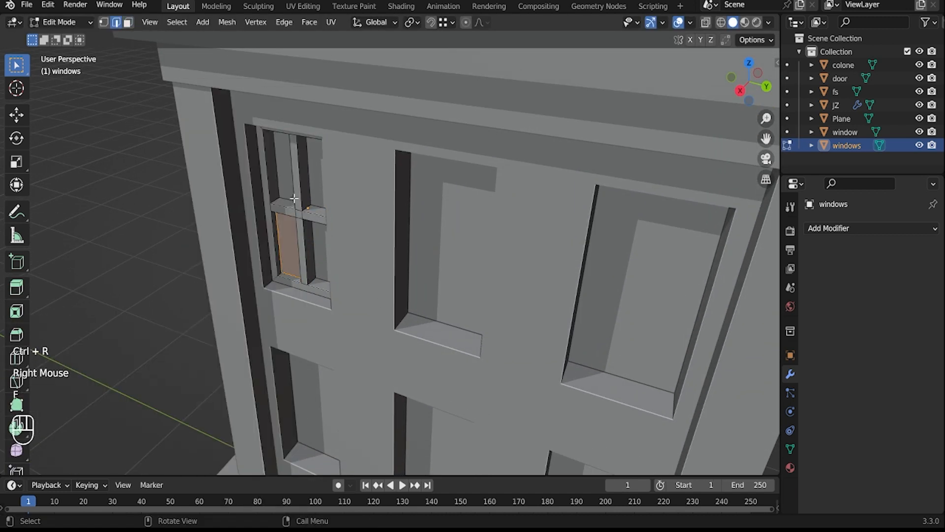
click(279, 195)
right_click(281, 195)
key(f)
click(307, 207)
right_click(308, 208)
key(f)
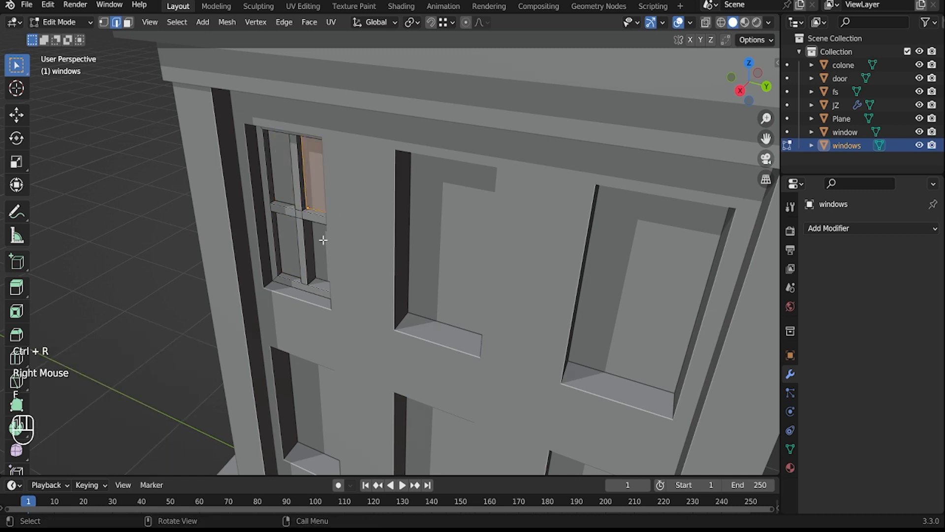
click(315, 282)
right_click(316, 281)
key(f)
Step: Move the finished window along the X axis to seat it in its recess in the front wall
key(Tab)
middle_drag(313, 266, 405, 341)
key(g)
key(x)
click(305, 276)
click(138, 278)
scroll(138, 278, down, 1)
scroll(350, 246, down, 3)
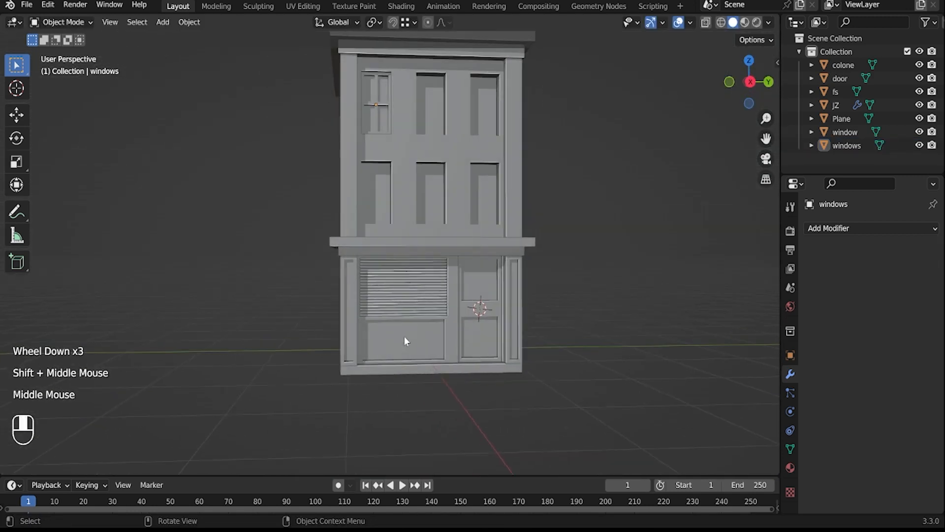
click(418, 291)
key(Tab)
scroll(422, 276, up, 2)
key(Tab)
Step: Duplicate the building's edges above the shuttered front window and the side window, and separate them into a new awning object
click(459, 382)
key(Tab)
scroll(435, 281, up, 2)
middle_drag(435, 282, 388, 230)
middle_drag(423, 268, 443, 295)
scroll(454, 300, down, 2)
shift+middle_drag(443, 295, 463, 302)
middle_drag(462, 301, 389, 297)
shift+click(464, 246)
double_click(416, 245)
middle_drag(236, 251, 309, 251)
shift+click(329, 235)
middle_drag(394, 241, 298, 327)
key(shift+d)
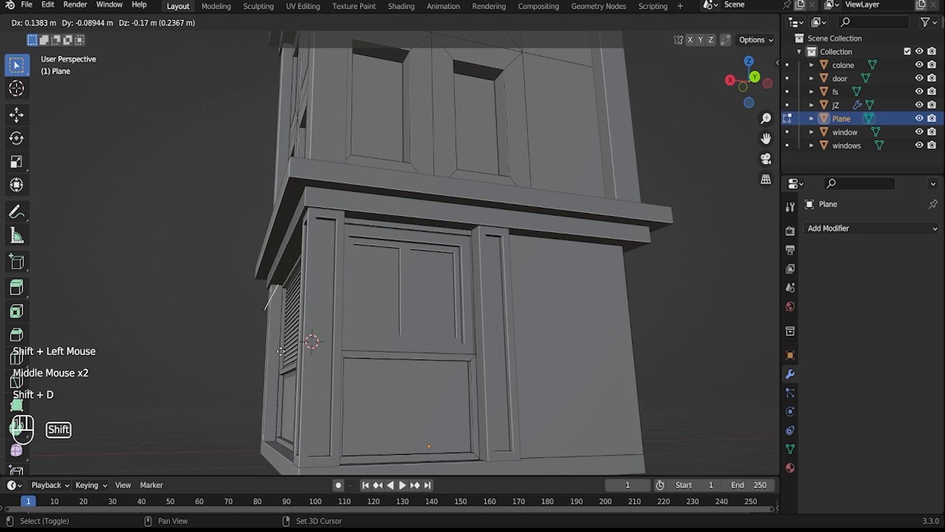
right_click(301, 314)
click(378, 295)
key(Tab)
click(402, 228)
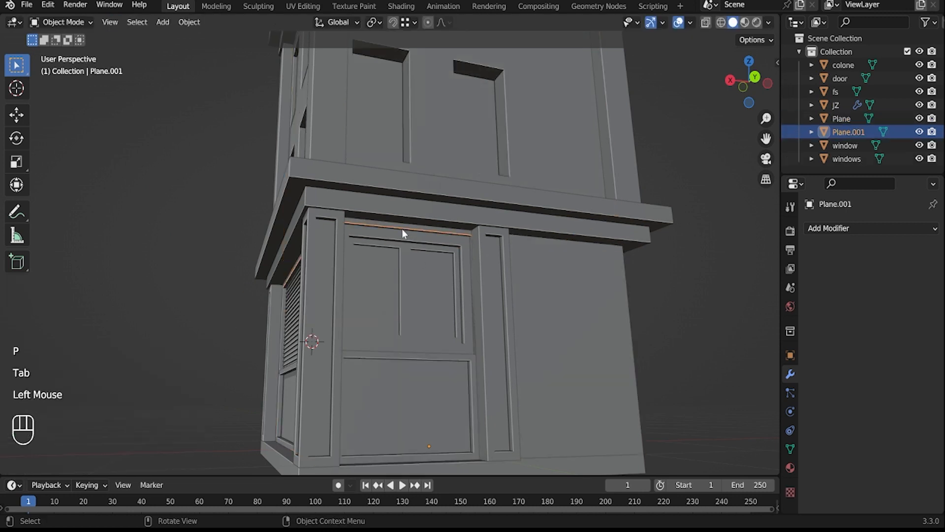
Step: Extrude the edge above the shuttered front window outward to start its awning
middle_drag(402, 229, 339, 270)
key(Tab)
key(a)
key(alt+e)
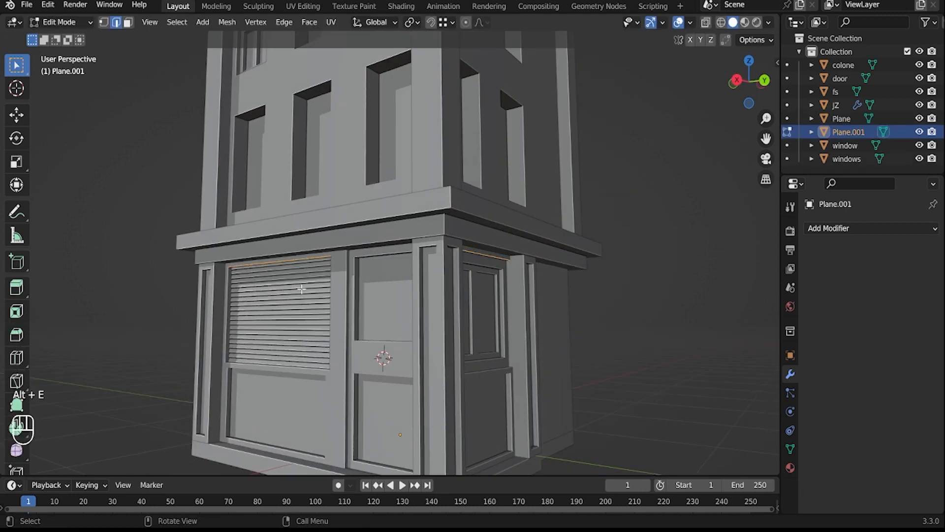
key(e)
click(297, 262)
Step: Extrude the edge above the side window 0.4 m along the Y axis to start its awning
click(491, 256)
key(e)
right_click(491, 256)
key(ctrl+z)
key(e)
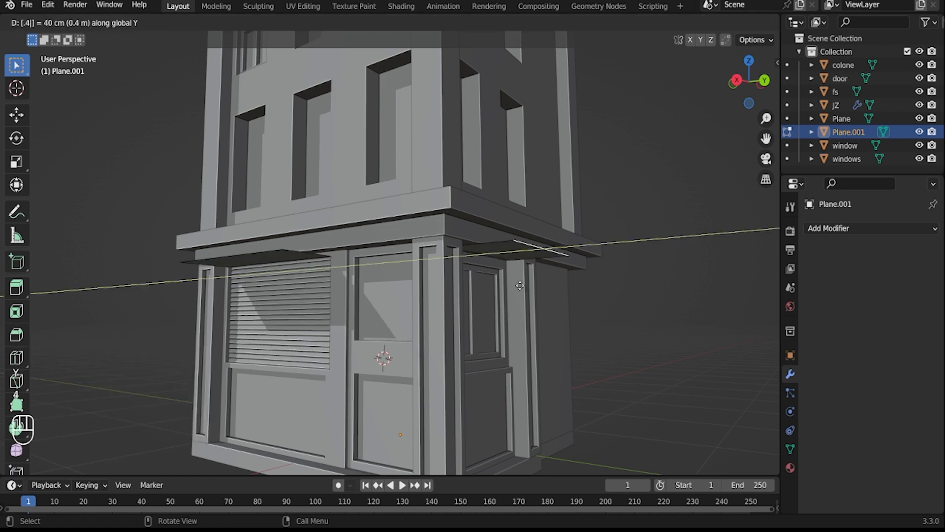
key(Return)
Step: Lower the outer edges of both awnings to slope them, and extrude these edges about 0.13 m downward as hanging flaps
middle_drag(520, 339, 580, 389)
shift+click(254, 274)
key(g)
key(z)
click(626, 379)
click(632, 385)
Step: Try dividing the front awning with 11 loop cuts and the side awning with 4 loop cuts
middle_drag(580, 389, 531, 375)
scroll(531, 375, down, 2)
shift+middle_drag(354, 288, 377, 300)
middle_drag(377, 300, 408, 300)
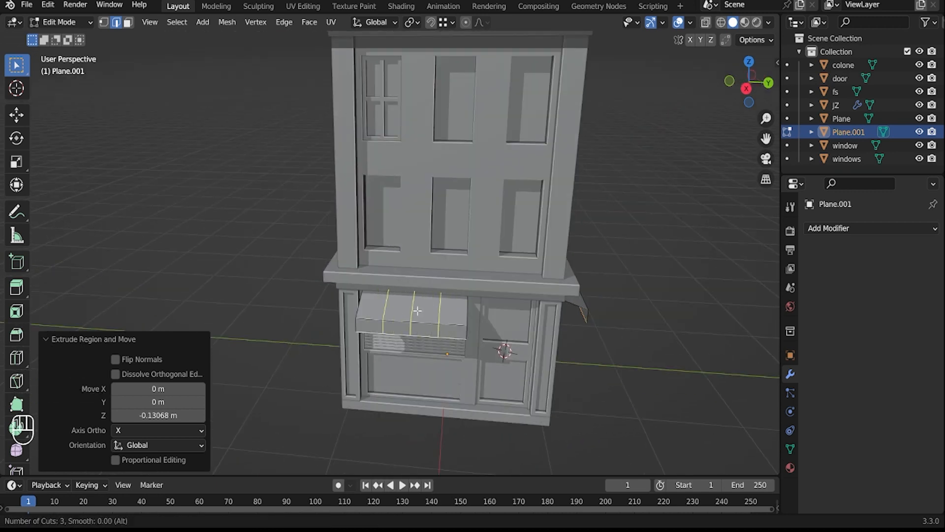
click(417, 311)
right_click(417, 311)
middle_drag(416, 310, 515, 381)
key(ctrl+r)
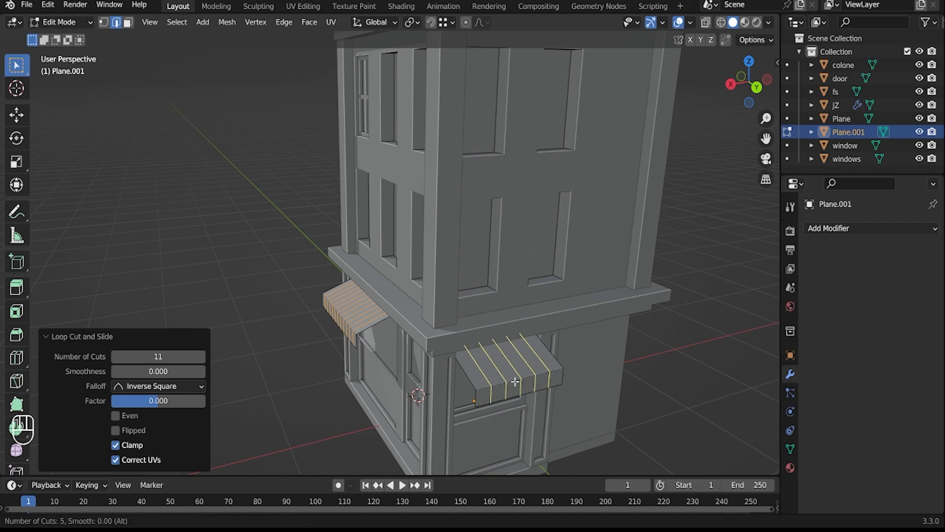
click(514, 381)
right_click(514, 381)
middle_drag(514, 381, 402, 341)
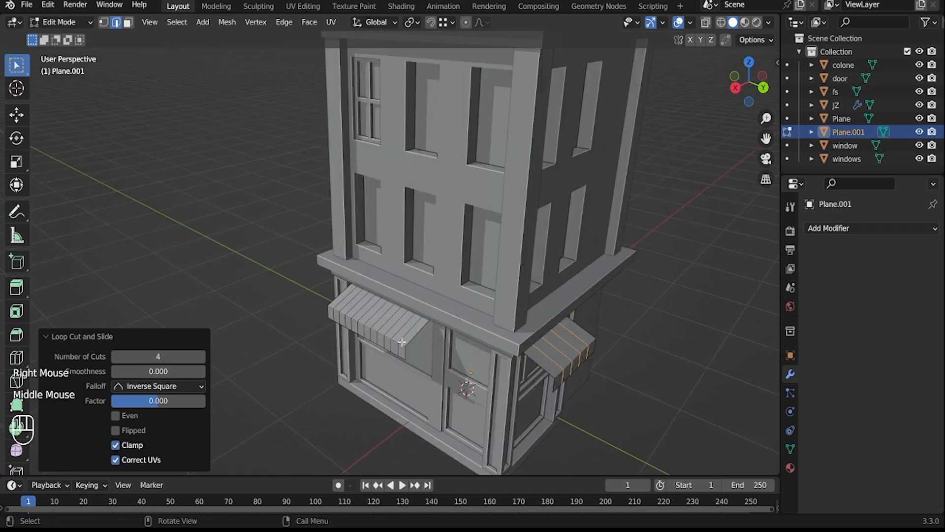
click(639, 368)
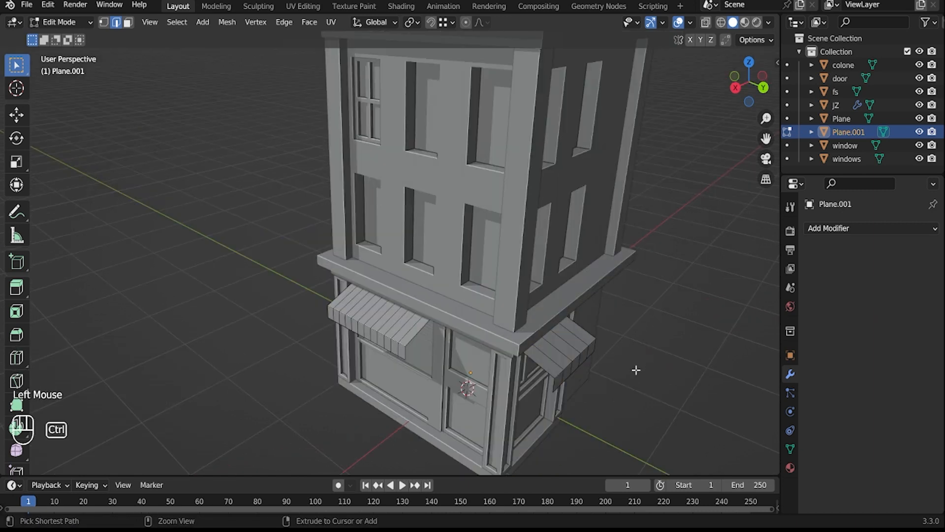
Step: Divide the side awning with 4 loop cuts and the front awning with 7 loop cuts to form stripes
click(572, 354)
right_click(572, 354)
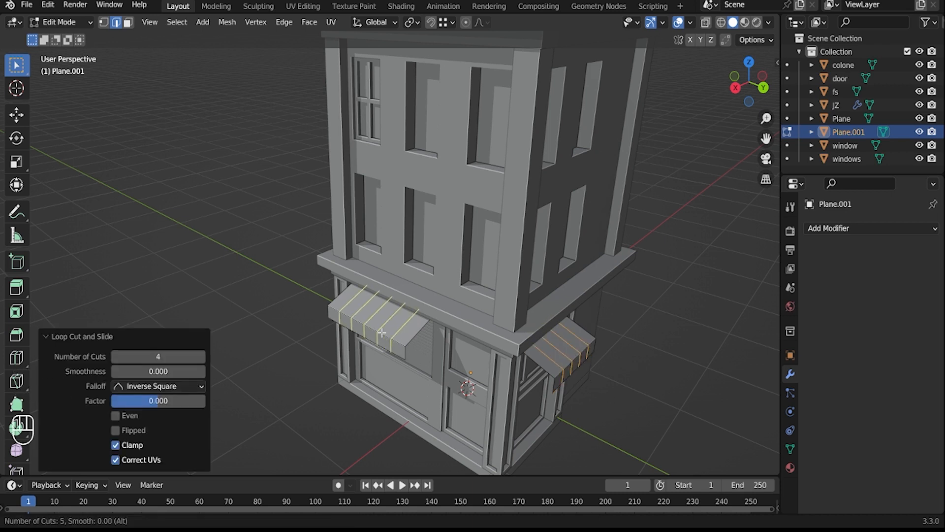
middle_drag(382, 333, 414, 363)
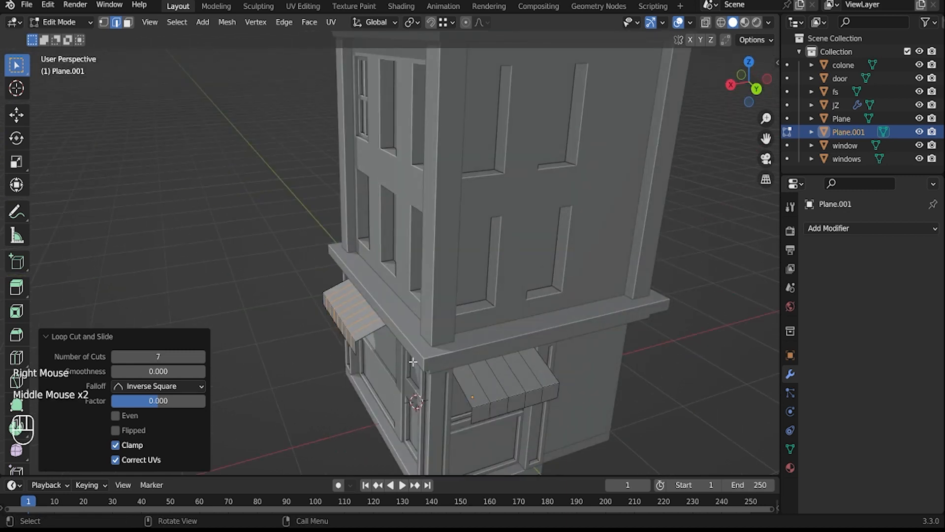
key(Tab)
Step: Show the model in Material Preview, give the awnings the existing material and rename it white
middle_drag(259, 324, 316, 320)
click(745, 23)
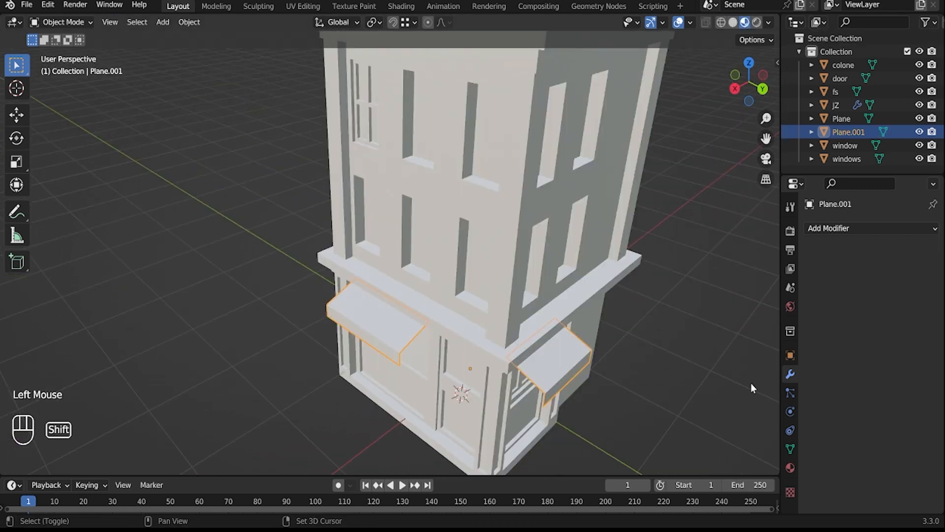
click(790, 467)
click(811, 285)
click(787, 310)
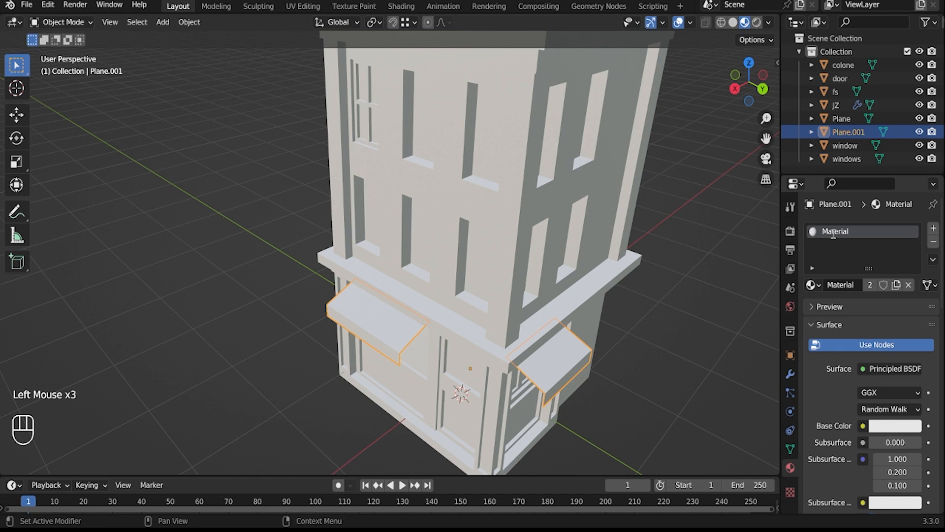
key(Return)
Step: Assign a new material named green, with base colour about H 0.342, S 0.866, V 0.215, to every other stripe of both awnings
key(Tab)
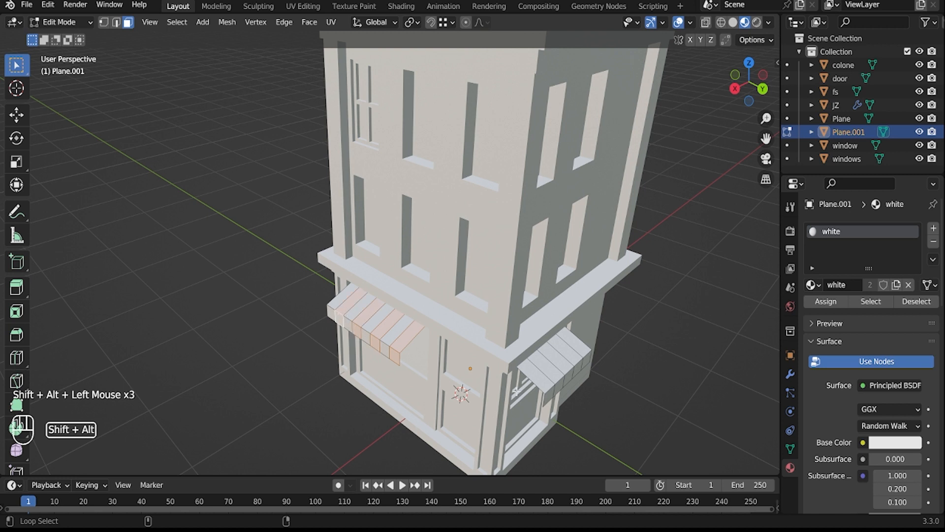
click(931, 229)
click(844, 310)
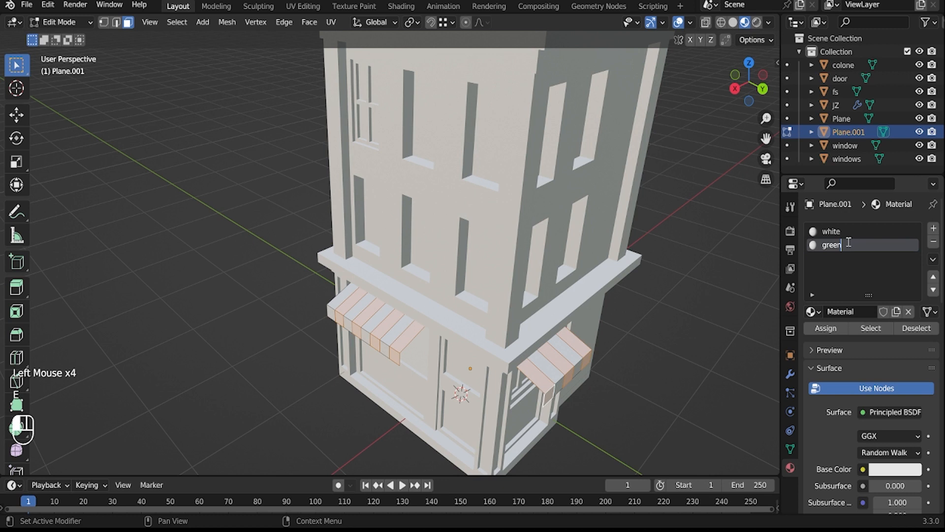
click(895, 470)
click(913, 329)
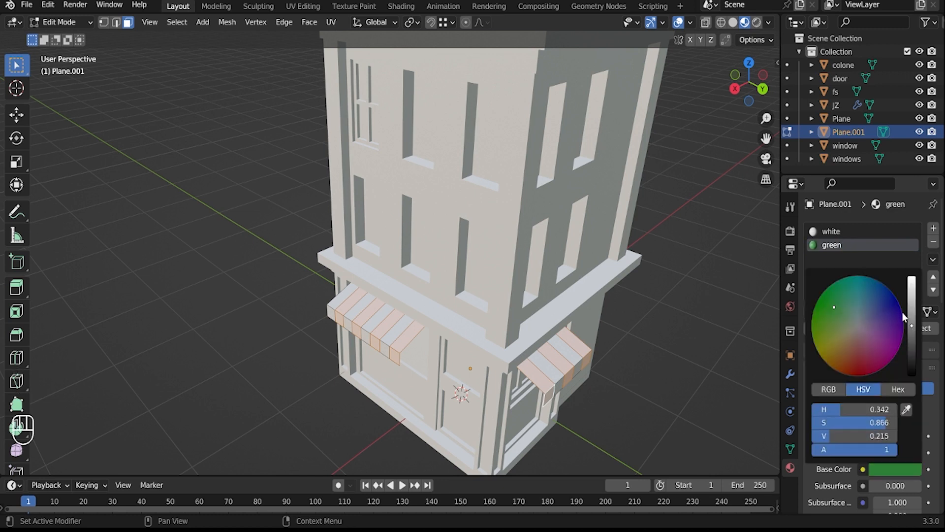
key(Tab)
Step: Mute and darken the green material's base colour to about H 0.276, S 0.691, V 0.126
click(886, 452)
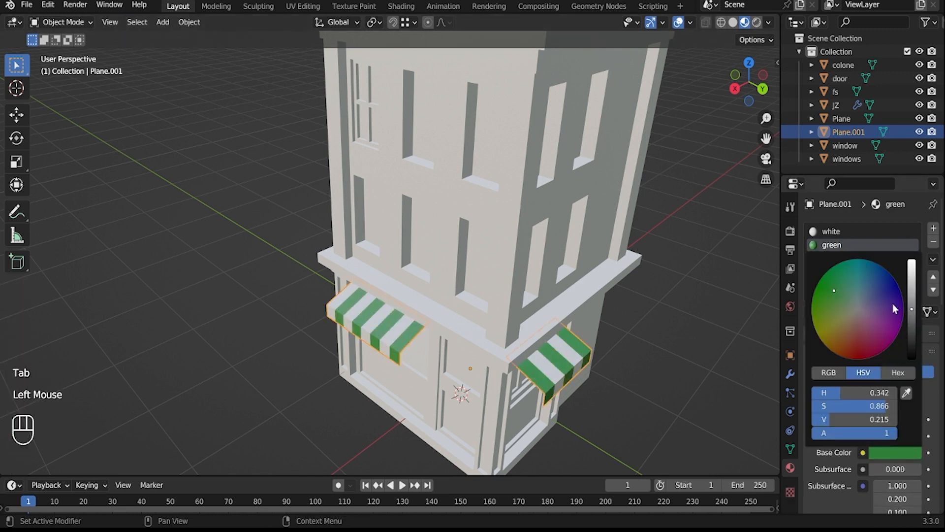
scroll(581, 373, down, 2)
mouse_move(581, 373)
middle_down()
mouse_move(554, 353)
mouse_move(571, 362)
middle_up()
scroll(568, 365, up, 2)
click(903, 463)
click(901, 453)
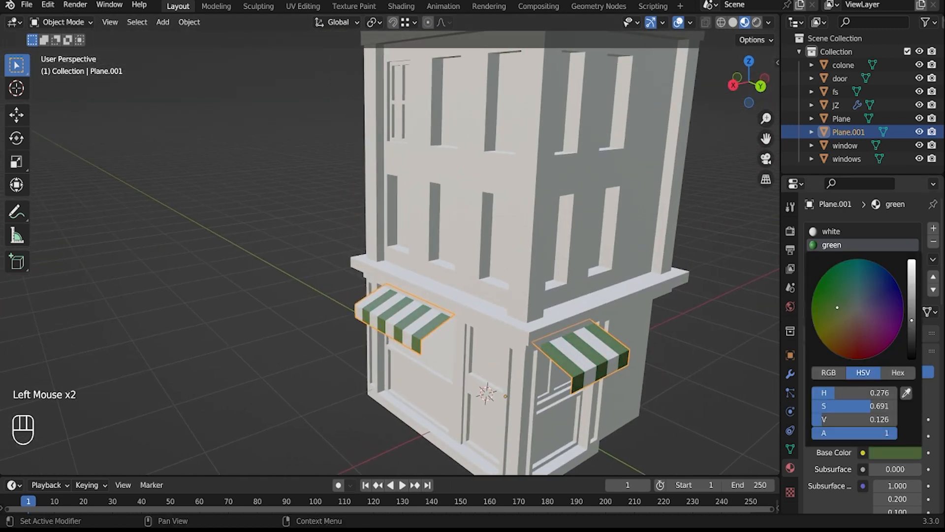
click(695, 362)
Step: Return to Solid shading and duplicate the four-pane window along Y into the middle opening of the upper row
middle_drag(695, 363, 679, 354)
scroll(679, 354, down, 3)
click(732, 22)
middle_drag(438, 179, 474, 186)
scroll(462, 181, up, 3)
shift+middle_drag(429, 193, 389, 196)
mouse_move(435, 172)
middle_down()
mouse_move(410, 175)
mouse_move(432, 167)
mouse_move(330, 258)
middle_up()
click(329, 257)
scroll(329, 258, up, 2)
key(shift+d)
key(y)
key(x)
key(y)
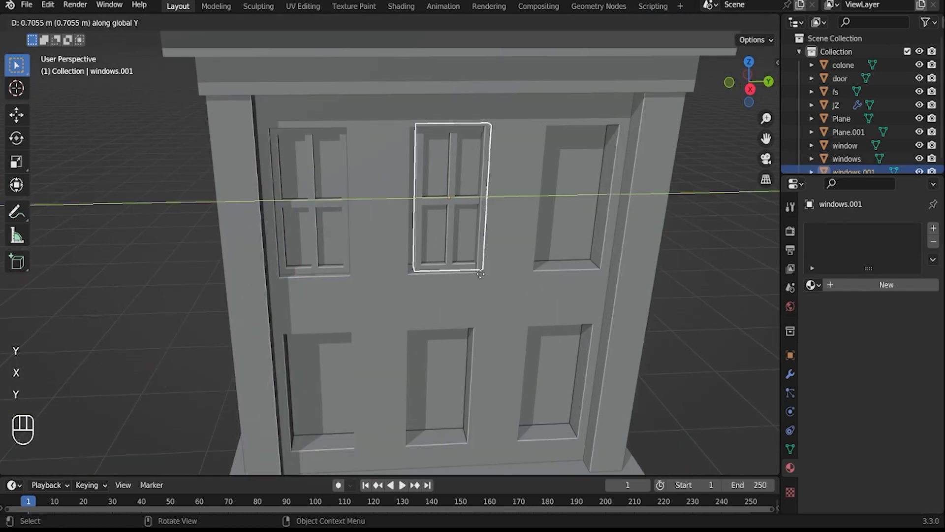
click(493, 273)
Step: Turn on snapping and move the duplicated window along Y to align it with the middle opening
click(392, 22)
key(g)
key(y)
click(409, 272)
Step: Duplicate the middle window about 0.667 m along Y into the third opening of the upper row
middle_drag(547, 262, 566, 276)
key(shift+d)
key(y)
click(599, 285)
Step: Duplicate the window down to the lower row, and copy it along Y into the other two lower openings
scroll(561, 257, down, 2)
key(shift+d)
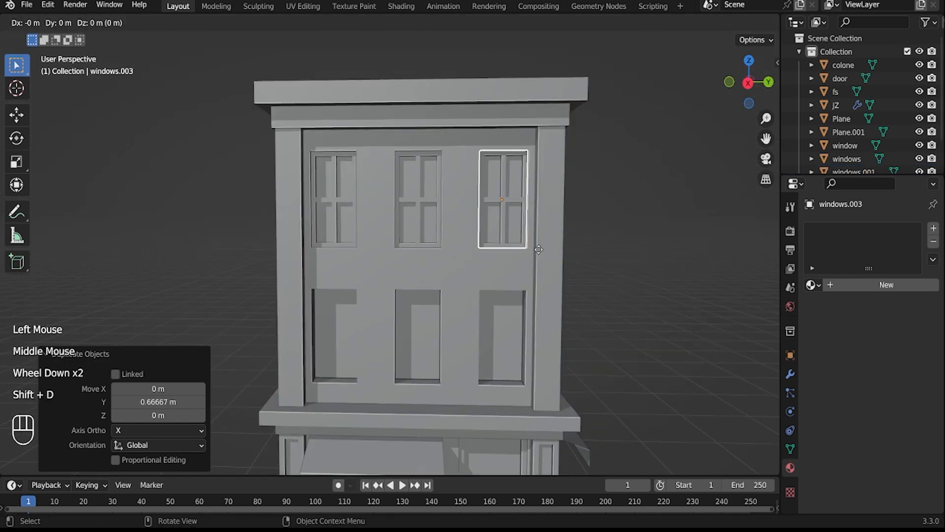
click(524, 378)
key(shift+d)
key(y)
click(396, 380)
key(shift+d)
key(y)
click(316, 379)
Step: Duplicate the lower-row front window nearest the side wall in place and rotate the copy 90° about Z
scroll(562, 291, down, 2)
click(562, 291)
middle_drag(562, 291, 398, 321)
click(389, 307)
click(381, 314)
scroll(397, 320, up, 3)
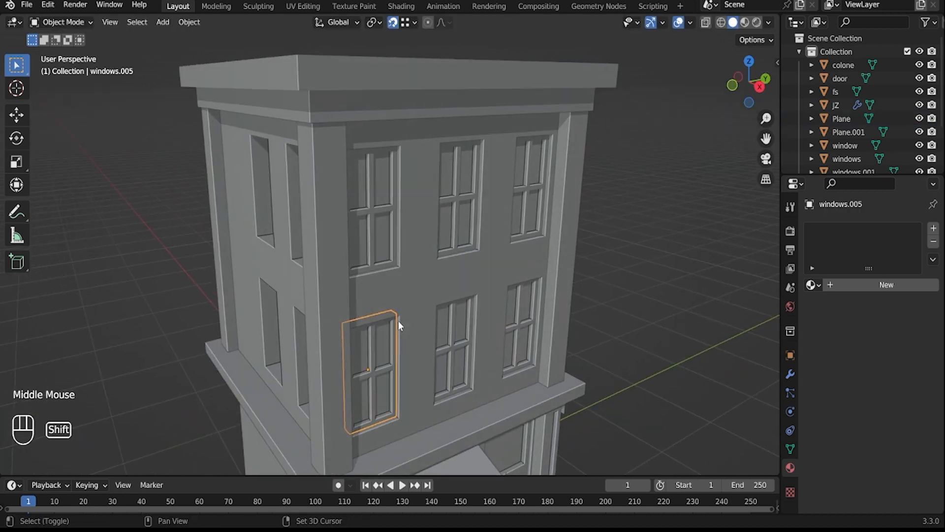
key(shift+d)
right_click(398, 321)
right_click(397, 320)
key(r)
key(z)
key(9)
key(0)
key(Return)
Step: Move the rotated window along X and Y to the building's side wall with snapping
middle_drag(682, 281, 552, 366)
scroll(551, 367, down, 1)
middle_drag(551, 367, 529, 383)
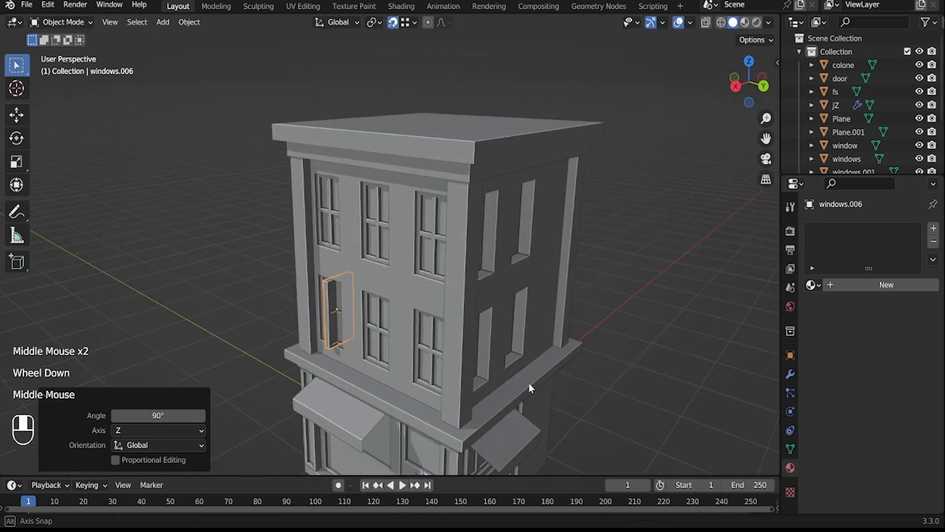
key(g)
key(x)
click(468, 392)
key(g)
key(y)
click(493, 418)
Step: Shift the window along Y so it sits in the recess of the lower side opening
scroll(494, 418, up, 2)
shift+middle_drag(493, 418, 474, 305)
scroll(436, 266, up, 3)
scroll(658, 358, down, 1)
key(g)
key(y)
click(648, 354)
Step: Duplicate the side window along X into the neighbouring lower opening
scroll(649, 353, down, 2)
scroll(473, 306, down, 2)
key(shift+d)
key(y)
key(x)
click(464, 249)
Step: Duplicate the lower side window upward along Z and align the copy with the upper opening
key(shift+d)
key(z)
click(473, 161)
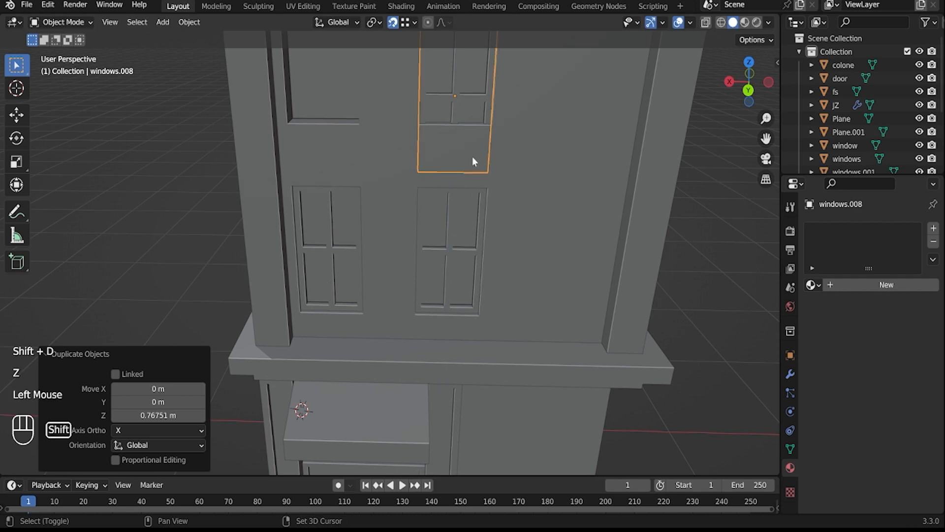
shift+middle_drag(473, 160, 468, 202)
key(g)
key(z)
click(468, 162)
Step: Duplicate the upper side window along X into the remaining upper opening and join the two upper side windows
middle_drag(469, 163, 438, 152)
key(shift+d)
key(y)
key(x)
click(289, 253)
middle_drag(289, 254, 398, 244)
shift+click(551, 166)
key(ctrl+j)
Step: Duplicate the joined upper pair along Y to the opposite side wall and align it with the openings there
middle_drag(551, 166, 522, 222)
key(shift+d)
key(x)
key(y)
click(334, 235)
middle_drag(333, 234, 281, 267)
scroll(344, 225, up, 2)
key(g)
key(y)
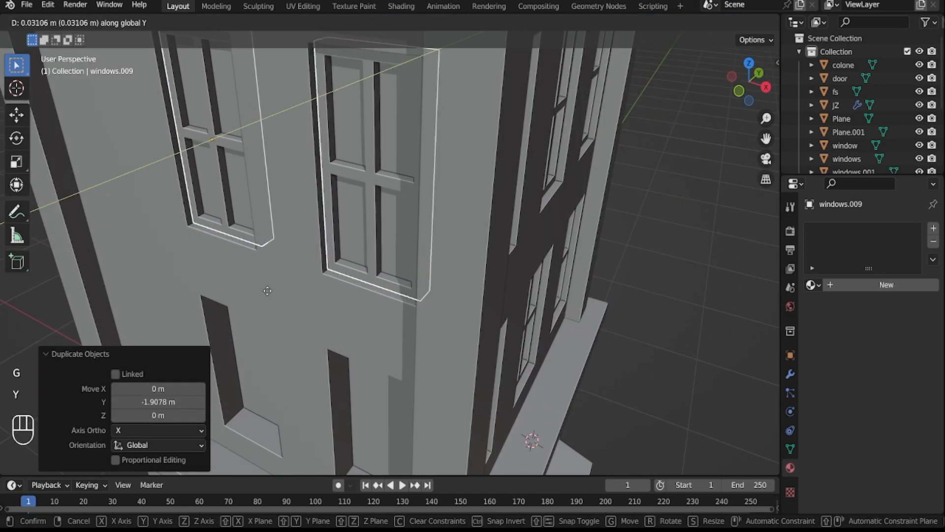
click(273, 320)
Step: Duplicate the opposite wall's window pair down along Z into the lower openings
scroll(272, 319, down, 1)
key(shift+d)
key(z)
click(254, 397)
Step: Select the windows on the front and side walls and join them into one object
scroll(254, 397, down, 2)
shift+click(352, 224)
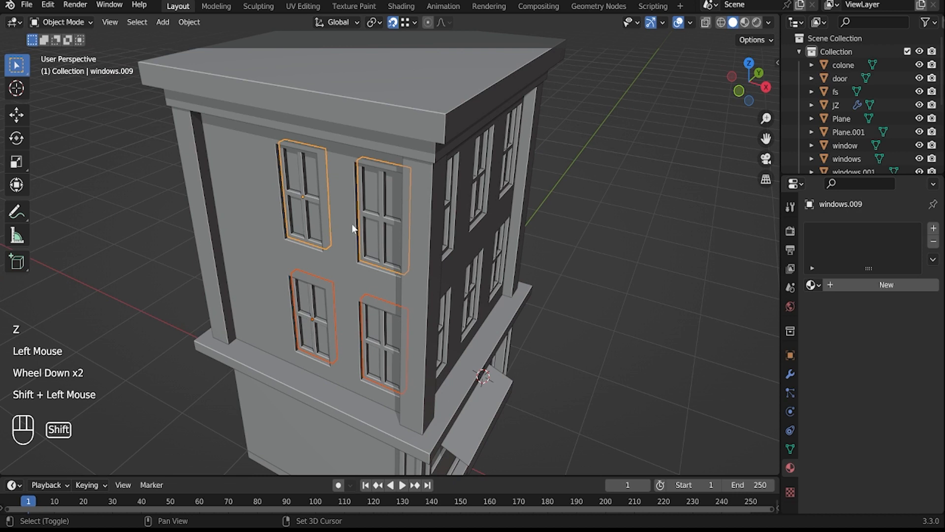
shift+middle_drag(352, 223, 387, 205)
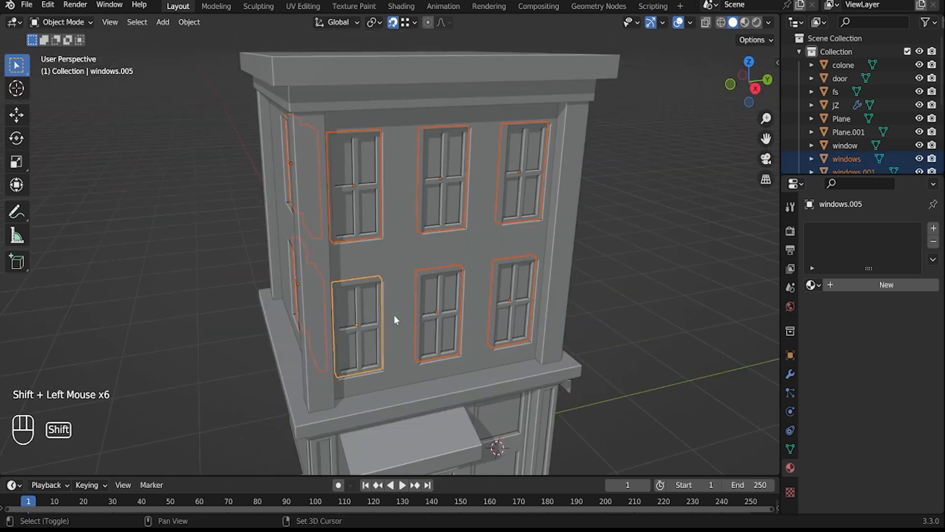
middle_drag(393, 320, 360, 199)
shift+click(359, 198)
shift+click(382, 345)
key(ctrl+j)
shift+click(459, 356)
key(ctrl+j)
scroll(459, 355, down, 3)
click(681, 347)
Step: In the building mesh, duplicate the top edge of the first upper front window opening and separate it into its own object
middle_drag(362, 261, 540, 310)
click(436, 277)
click(486, 220)
scroll(441, 236, up, 2)
shift+middle_drag(441, 236, 274, 135)
scroll(274, 135, up, 2)
double_click(261, 112)
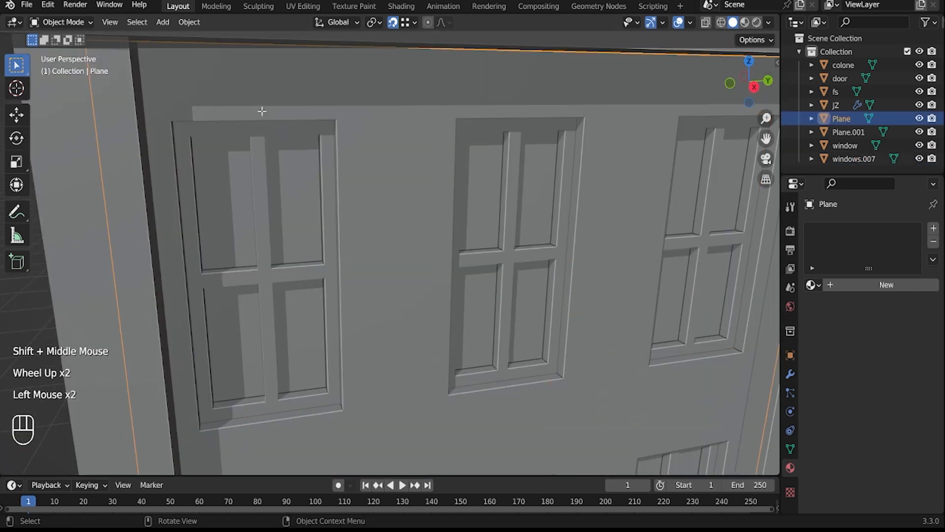
key(Tab)
click(262, 112)
key(2)
click(262, 121)
key(shift+d)
right_click(309, 153)
key(p)
click(254, 150)
Step: Extrude the separated edge upward into a strip above the window, and extrude that face about 0.024 m for thickness
key(Tab)
click(287, 120)
key(Tab)
key(a)
key(e)
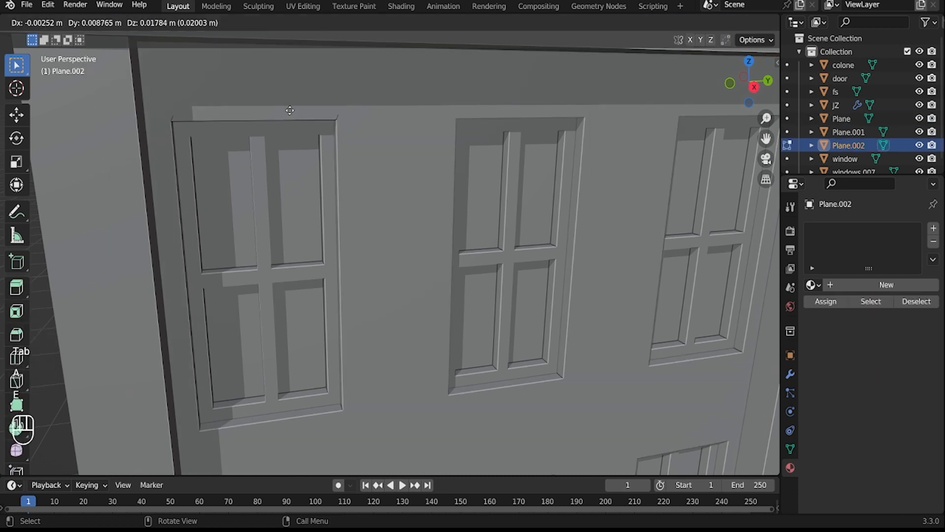
click(296, 77)
middle_drag(295, 78, 269, 159)
key(e)
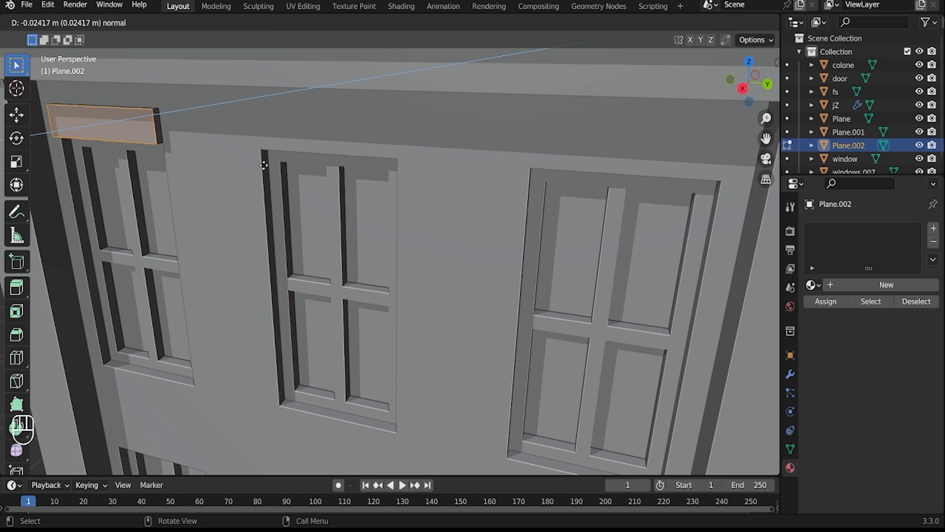
click(263, 164)
Step: Leave mesh editing and set the window trim's origin to its geometry
key(Tab)
right_click(129, 132)
click(211, 147)
scroll(235, 220, down, 2)
middle_drag(211, 148, 266, 222)
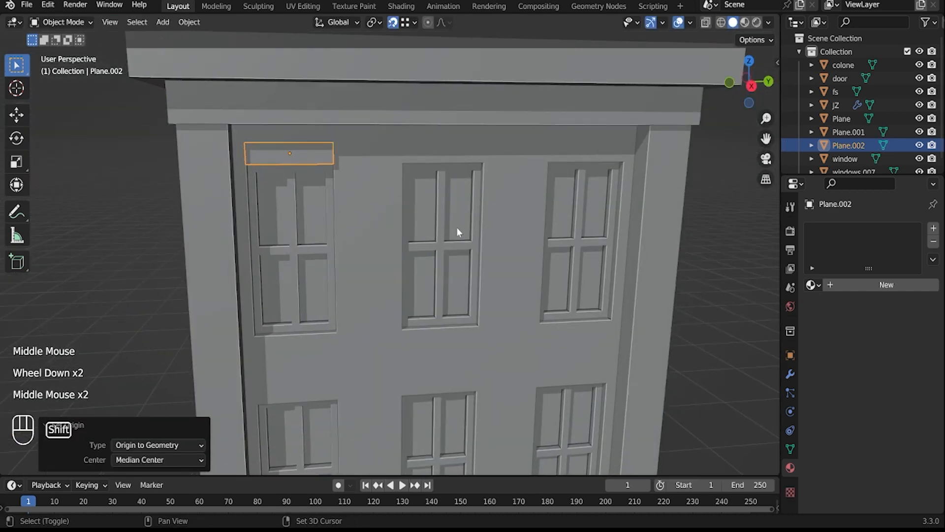
Step: Duplicate the trim about 0.667 m along Y above the middle upper window, and copy it again above the third
key(shift+d)
key(y)
key(x)
key(y)
click(489, 164)
scroll(448, 235, down, 2)
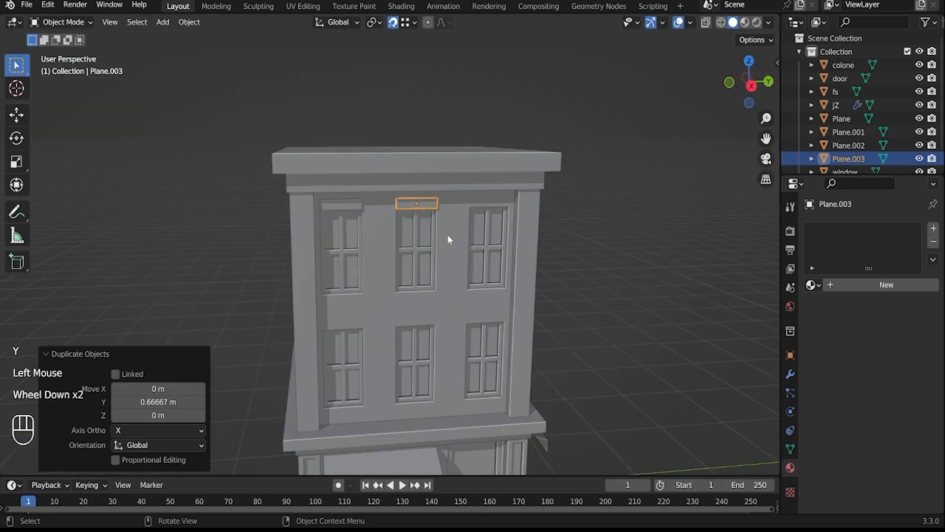
key(shift+d)
key(y)
click(461, 214)
Step: Duplicate the third window's trim 1 m down along Z above the lower-row window
middle_drag(461, 214, 432, 318)
scroll(439, 244, up, 2)
key(shift+d)
click(425, 347)
Step: Duplicate the lower trim along Y in steps of about -0.667 m above the other two lower windows
key(shift+d)
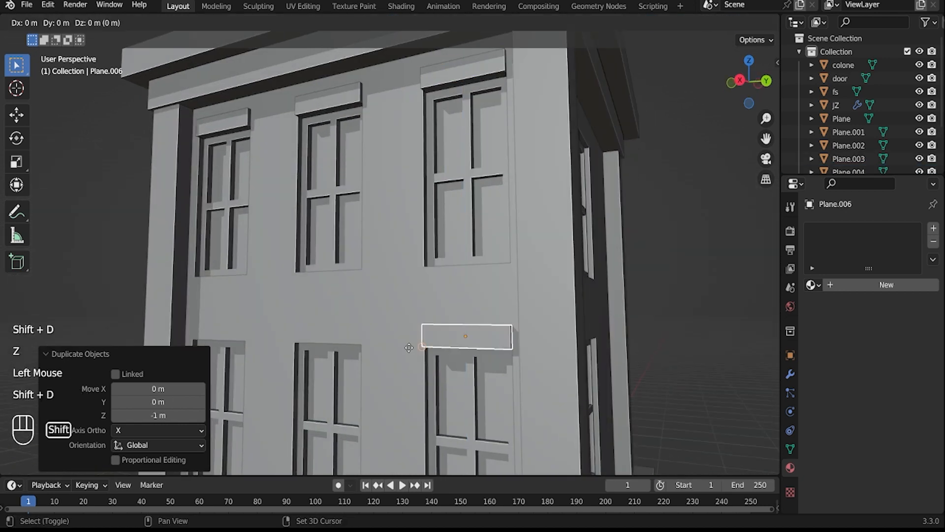
click(297, 348)
middle_drag(339, 348, 396, 350)
shift+middle_drag(396, 349, 410, 347)
shift+middle_drag(410, 347, 421, 344)
key(shift+d)
key(y)
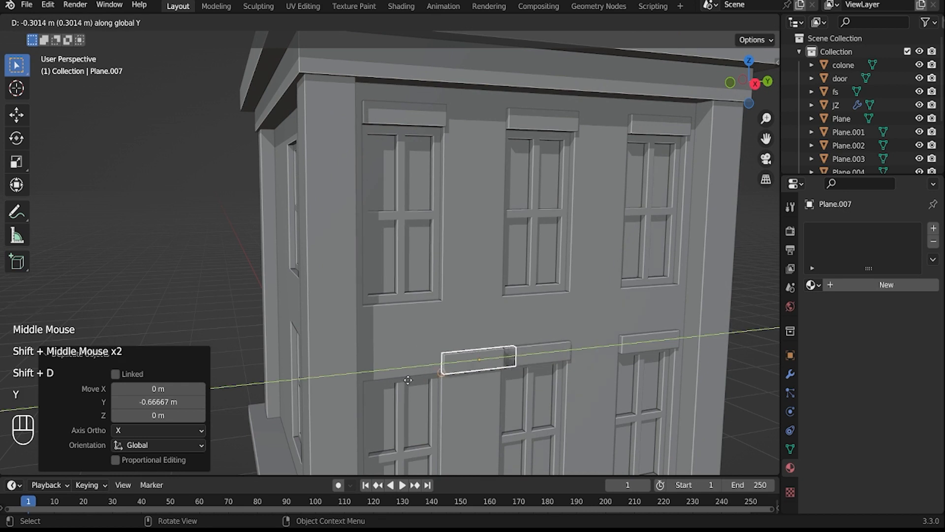
click(372, 378)
Step: Join the upper and lower trims of the first window column into one object
scroll(445, 297, down, 2)
shift+click(398, 200)
key(ctrl+j)
Step: Try to duplicate the joined trim pair and rotate the copy about Z
key(shift+d)
key(r)
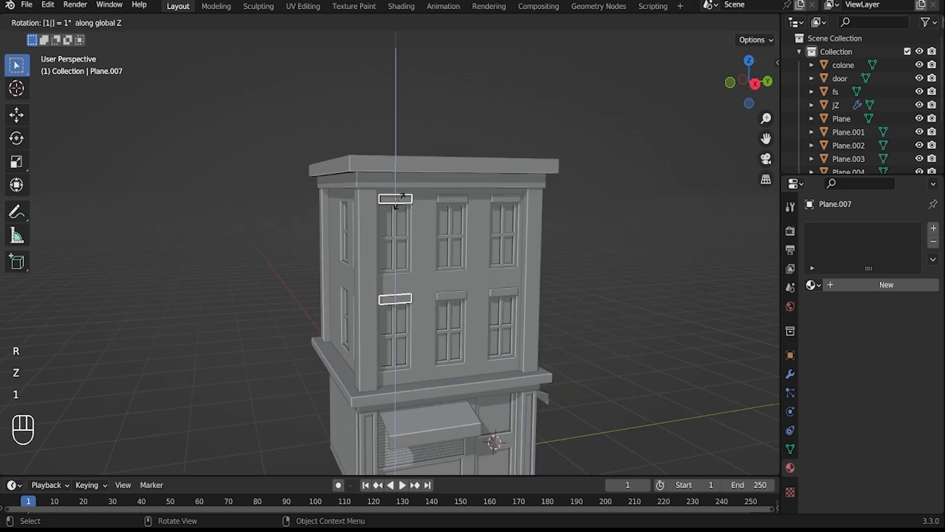
right_click(399, 201)
key(r)
key(z)
key(Return)
middle_drag(398, 201, 361, 300)
scroll(361, 301, up, 2)
key(ctrl+z)
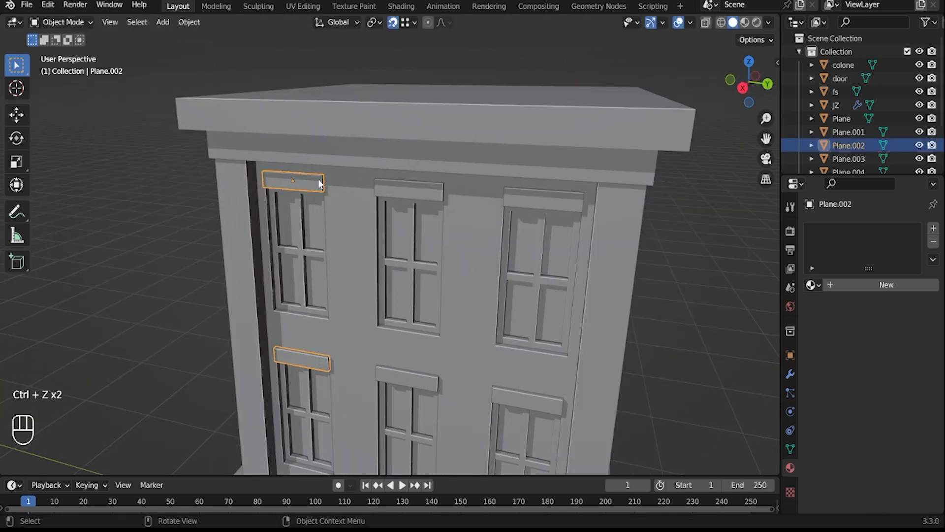
middle_drag(296, 323, 261, 316)
shift+middle_drag(269, 358, 267, 284)
scroll(262, 296, up, 2)
scroll(262, 296, down, 4)
middle_drag(335, 267, 343, 268)
key(shift+d)
right_click(199, 266)
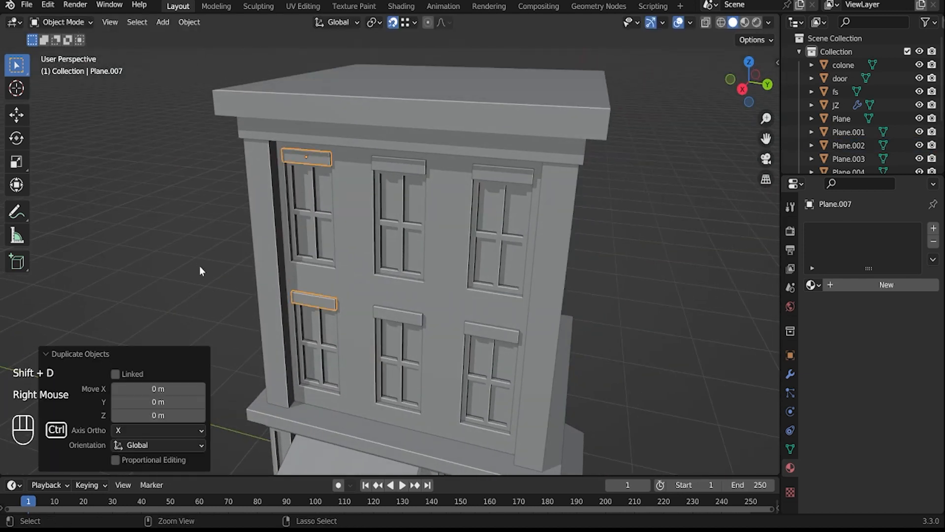
key(ctrl+z)
Step: Duplicate the joined trim pair in place and rotate the copy about Z to face the adjacent side wall
key(shift+d)
right_click(468, 221)
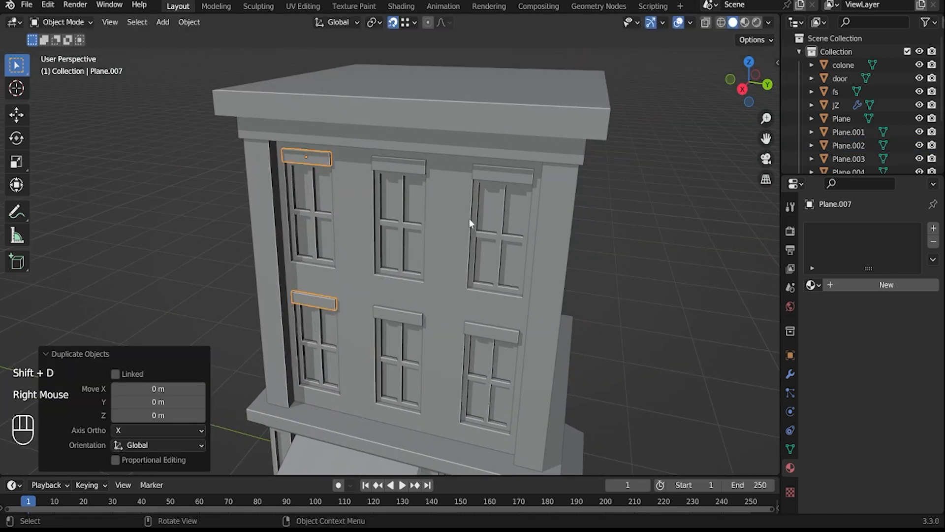
key(r)
key(z)
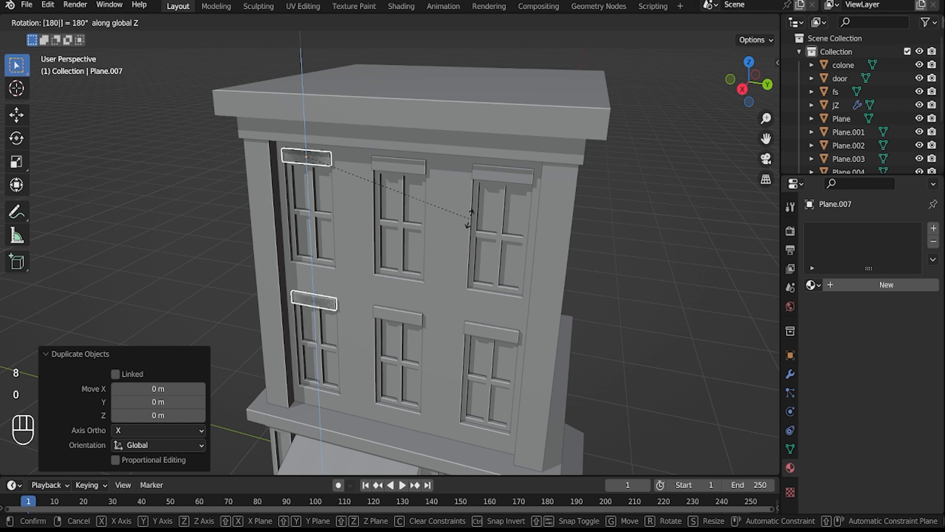
key(Return)
Step: Move the rotated trim pair above the side wall's window column nearest the front corner
middle_drag(569, 249, 480, 212)
key(g)
key(x)
click(477, 209)
key(g)
key(y)
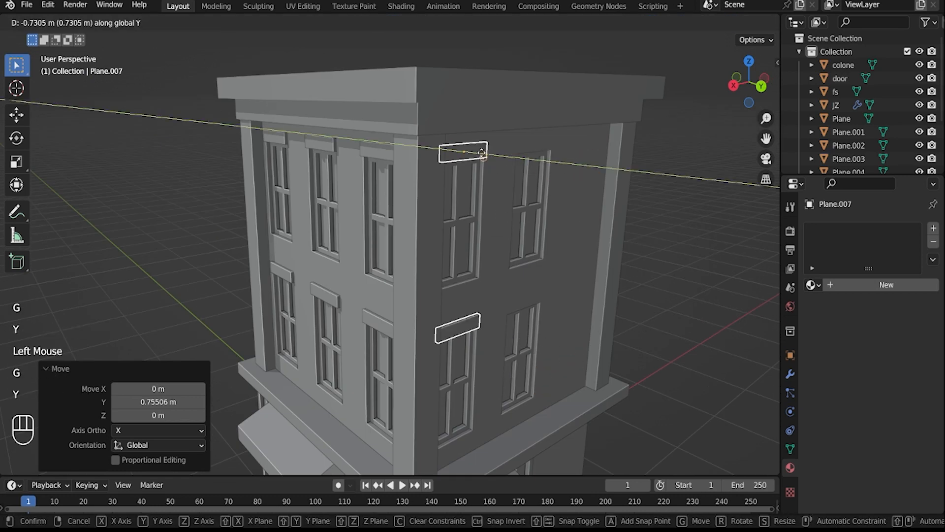
click(433, 197)
Step: Duplicate the side trim pair along X above the second window column and join both pairs into one object
middle_drag(434, 197, 345, 250)
scroll(373, 197, up, 2)
shift+scroll(373, 197, up, 1)
scroll(407, 246, down, 2)
key(shift+d)
key(y)
key(x)
click(424, 242)
shift+click(334, 229)
key(ctrl+j)
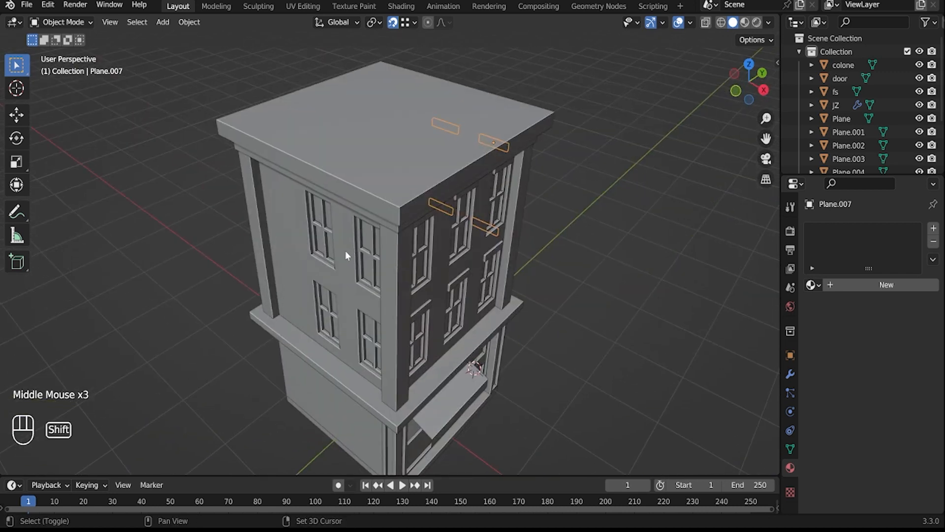
Step: Duplicate the joined side trims along Y and place the copy above the windows of the opposite side wall
key(shift+d)
key(y)
click(175, 435)
middle_drag(286, 280, 286, 239)
key(g)
key(y)
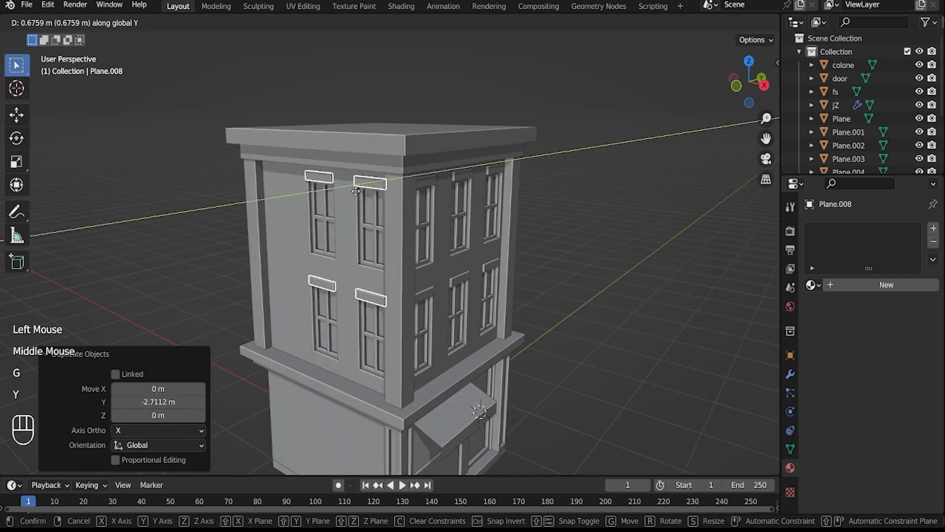
click(359, 185)
Step: Join all the window trims of the building into one object and save the file
scroll(360, 184, up, 3)
shift+middle_drag(360, 184, 364, 266)
scroll(364, 267, up, 1)
scroll(364, 267, down, 3)
middle_drag(447, 272, 473, 224)
shift+click(473, 222)
shift+click(554, 213)
shift+click(639, 201)
scroll(538, 411, down, 2)
scroll(538, 411, up, 1)
middle_drag(538, 411, 427, 370)
shift+click(427, 370)
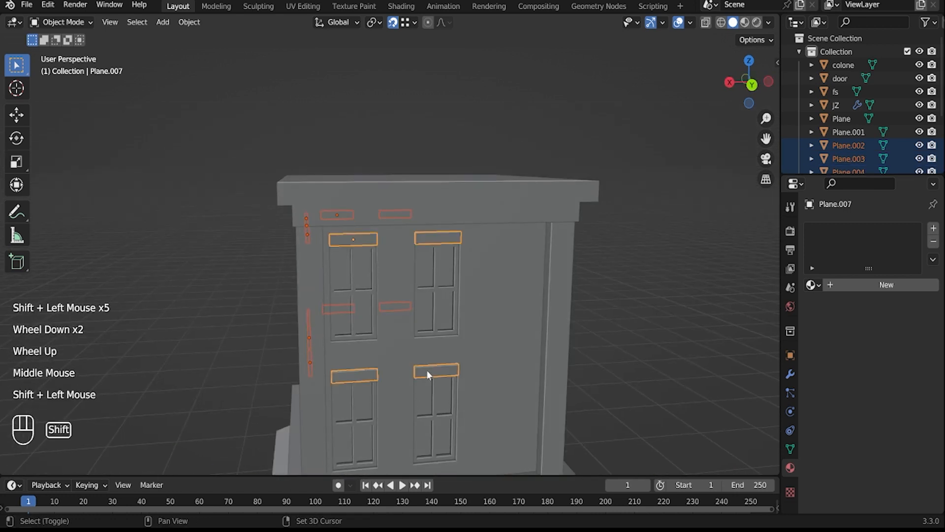
key(ctrl+j)
middle_drag(374, 335, 433, 206)
click(303, 325)
scroll(302, 325, down, 2)
key(ctrl+s)
Step: Inset the top face of the building's roof and extrude the inner face
click(441, 221)
key(Tab)
click(440, 214)
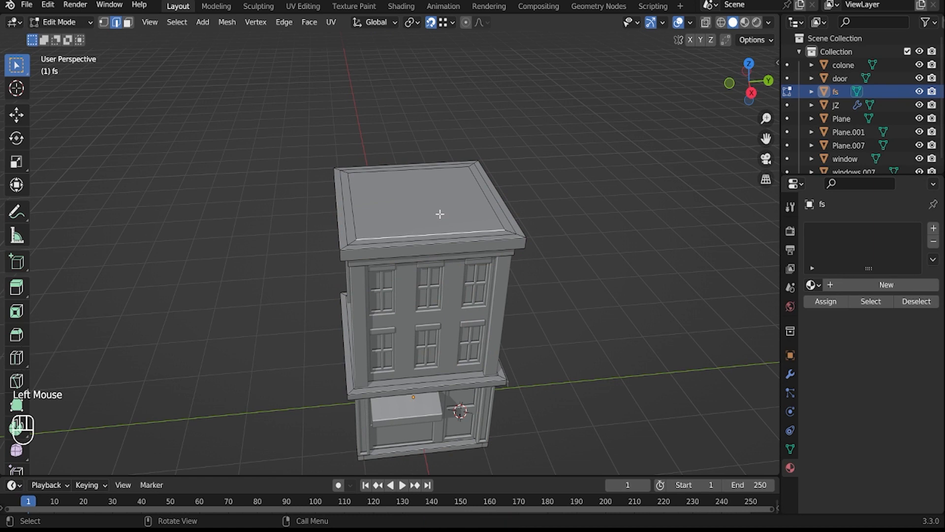
key(3)
click(440, 214)
key(i)
click(573, 310)
middle_drag(573, 310, 531, 306)
scroll(571, 308, up, 2)
key(e)
click(545, 293)
scroll(531, 305, down, 3)
key(Tab)
middle_drag(512, 344, 453, 353)
click(573, 347)
middle_drag(574, 347, 506, 350)
Step: Snap the 3D cursor to the blank ground-floor wall face beside the side window
middle_drag(551, 319, 400, 373)
shift+scroll(447, 373, up, 1)
scroll(400, 373, up, 3)
click(407, 335)
key(Tab)
click(407, 335)
key(shift+s)
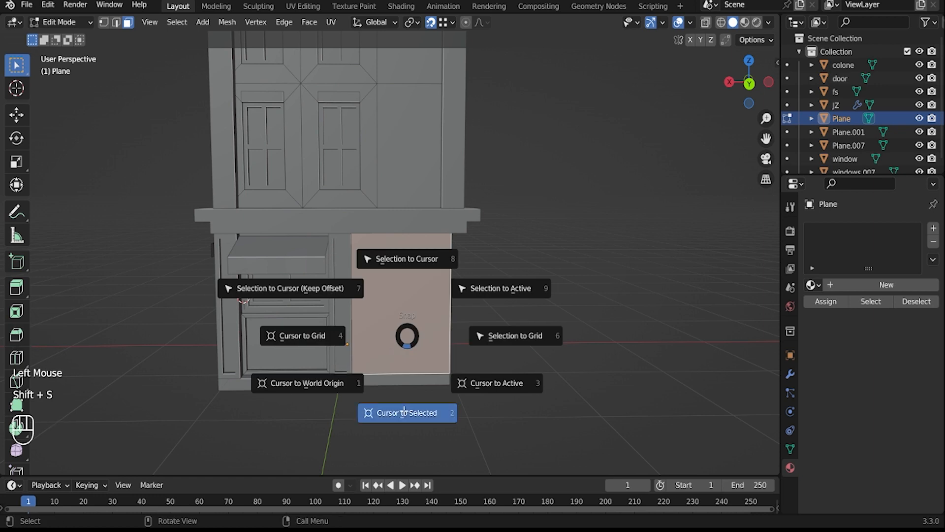
key(Tab)
Step: Add a cube at the 3D cursor and scale it down to a small box
key(shift+a)
click(472, 271)
key(s)
click(460, 392)
Step: Lower the cube along Z and move it along Y out in front of the side wall
key(g)
key(z)
click(446, 382)
scroll(438, 379, up, 2)
shift+middle_drag(438, 379, 577, 389)
key(g)
key(x)
key(y)
click(566, 441)
shift+middle_drag(576, 389, 512, 210)
shift+scroll(588, 329, up, 1)
mouse_move(512, 210)
middle_down()
mouse_move(489, 203)
mouse_move(497, 206)
middle_up()
key(g)
key(y)
key(x)
right_click(521, 226)
Step: Snap the 3D cursor to the base strip face beneath the blank side wall
double_click(521, 222)
key(Tab)
click(522, 219)
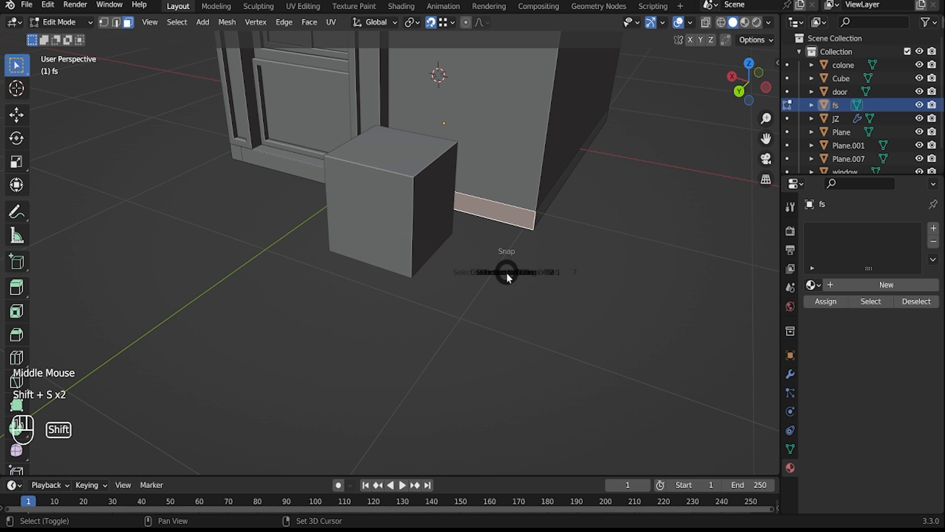
click(504, 327)
middle_drag(504, 327, 501, 293)
key(Tab)
Step: Snap the cube to the 3D cursor and shift it about 0.23 m along Y
click(388, 234)
key(shift+s)
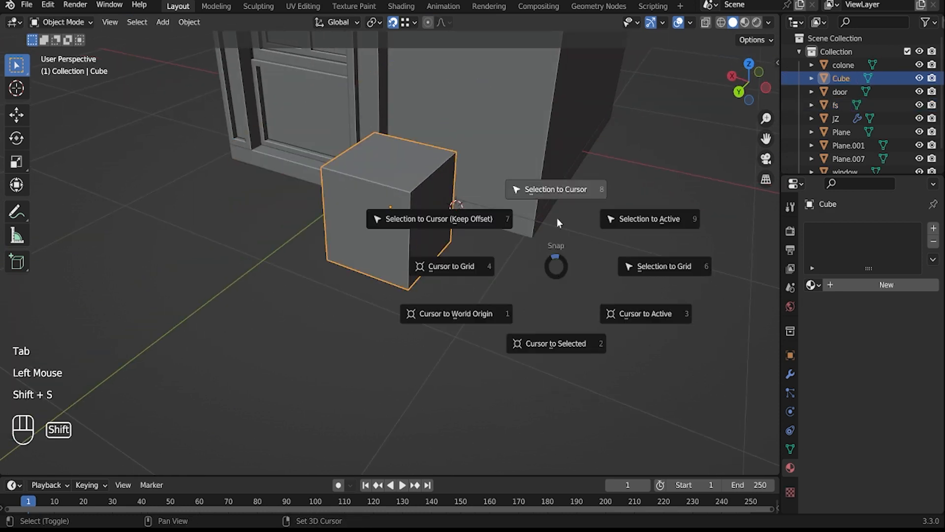
click(556, 223)
key(g)
key(y)
click(532, 238)
Step: Adjust the cube's height along Z, finishing with a downward move of about 0.163 m
middle_drag(531, 238, 476, 246)
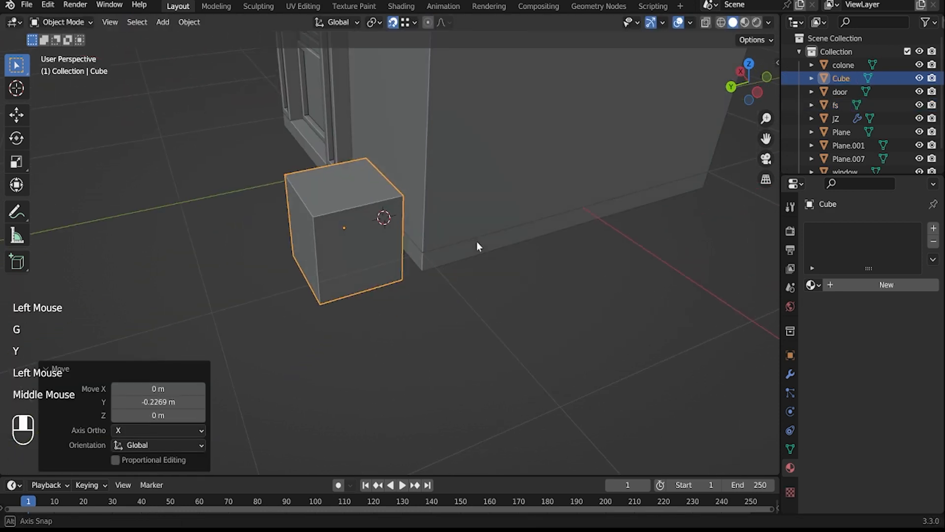
key(g)
key(z)
click(420, 229)
key(g)
key(z)
click(422, 270)
Step: Scale the cube along Y to make it deeper
middle_drag(422, 270, 512, 344)
scroll(524, 250, down, 1)
middle_drag(525, 250, 614, 235)
key(s)
key(y)
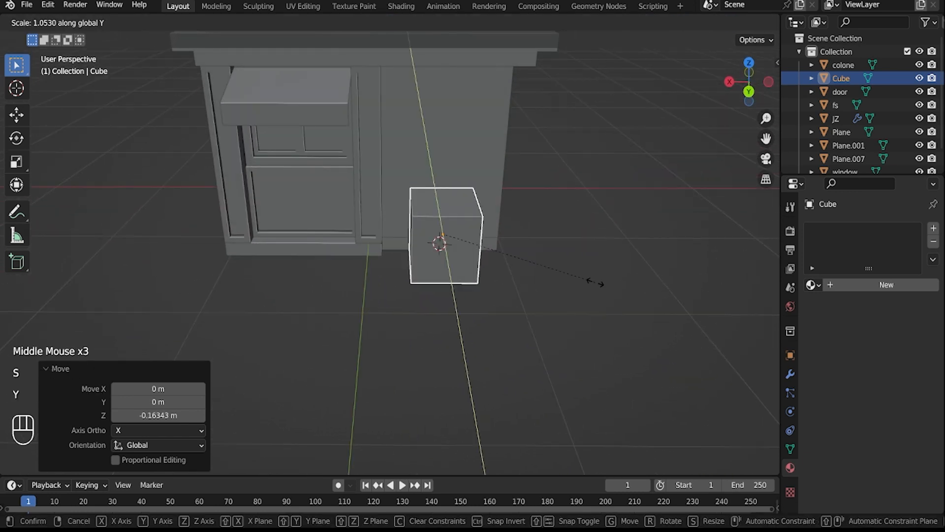
click(633, 284)
Step: Pull the cube's outer face back along Y toward the wall by about 0.15 m
middle_drag(404, 167, 516, 202)
key(Tab)
click(515, 203)
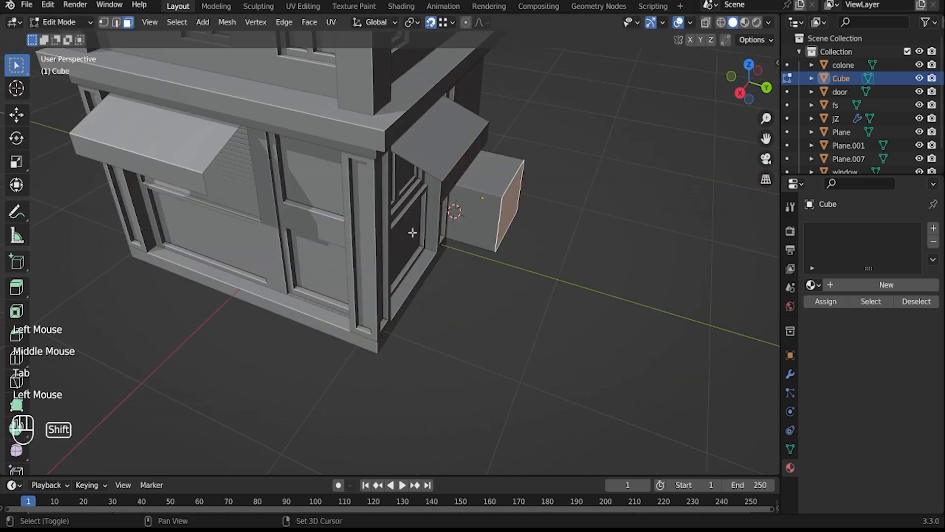
shift+middle_drag(411, 232, 295, 288)
scroll(344, 256, up, 3)
shift+middle_drag(443, 266, 359, 239)
key(g)
key(x)
key(y)
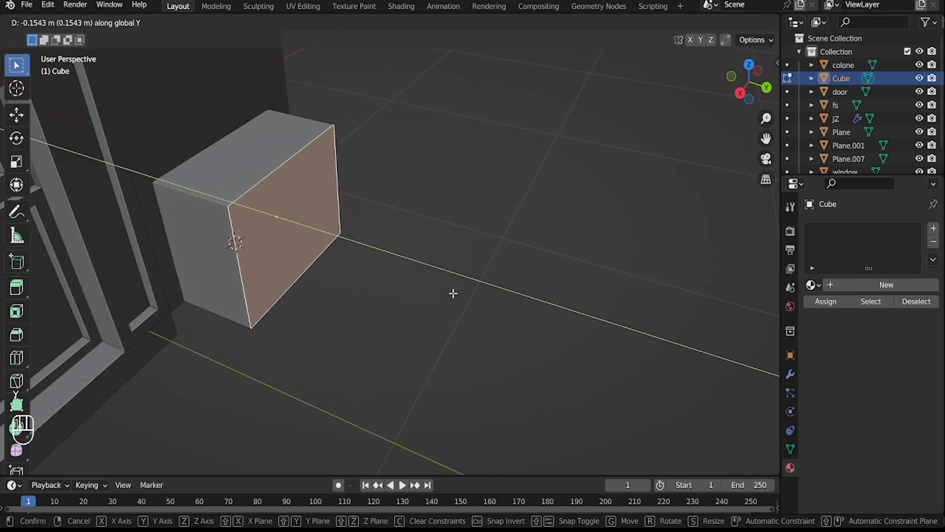
click(454, 293)
Step: Move the box's upper outer edge along Z so that its top slopes
key(2)
click(274, 177)
shift+middle_drag(228, 282, 333, 287)
middle_drag(364, 242, 325, 242)
scroll(325, 243, down, 2)
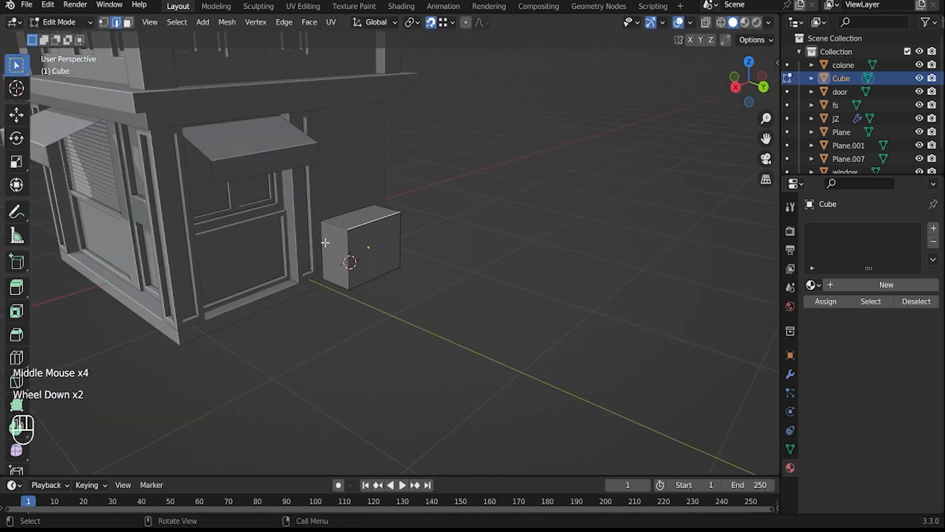
scroll(346, 208, up, 2)
key(g)
key(z)
click(351, 185)
Step: Move the box's outer face about 0.052 m outward along Y
click(359, 211)
middle_drag(366, 216, 371, 220)
key(g)
key(y)
click(377, 225)
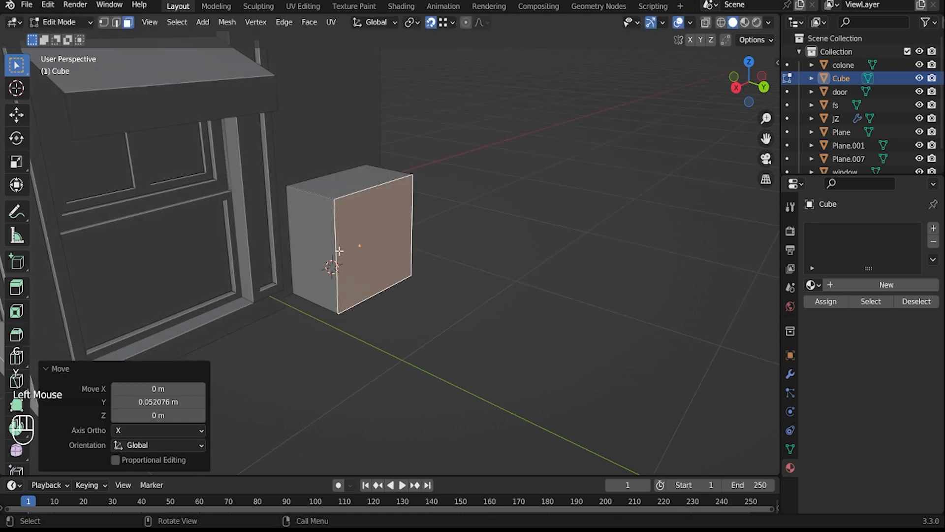
Step: Add a horizontal loop cut around the box, bevel it about 0.031 m wide and extrude the band inward along its normals
key(ctrl+r)
right_click(335, 246)
scroll(339, 253, up, 1)
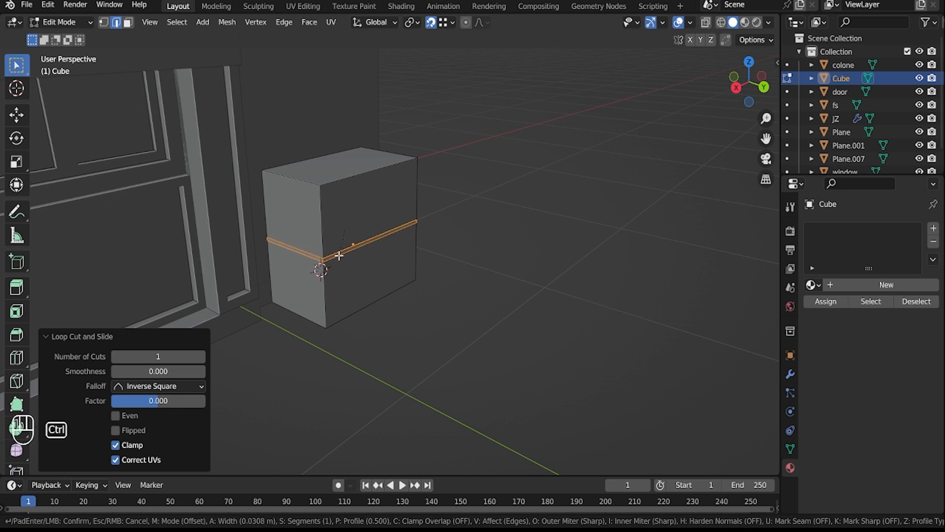
ctrl+click(338, 255)
key(alt+e)
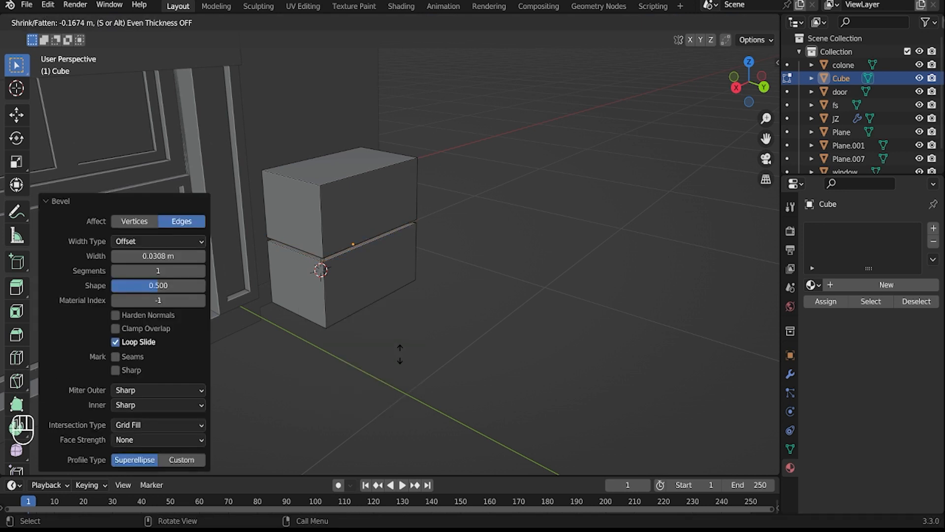
click(398, 349)
key(Tab)
middle_drag(399, 256, 361, 176)
Step: Move the recessed groove around the box along Z
key(Tab)
key(g)
key(z)
click(443, 270)
Step: Split the box's sloped top into two side-by-side faces by subdividing its two opposite edges
middle_drag(413, 204, 356, 221)
scroll(346, 213, up, 2)
shift+middle_drag(355, 222, 365, 167)
shift+click(364, 167)
right_click(365, 166)
click(276, 127)
Step: Inset the two top faces individually by about 0.076 m and scale the inset faces to about 0.928 along local Y
click(386, 192)
key(3)
click(387, 192)
shift+click(323, 200)
middle_drag(322, 200, 382, 239)
key(z)
key(i)
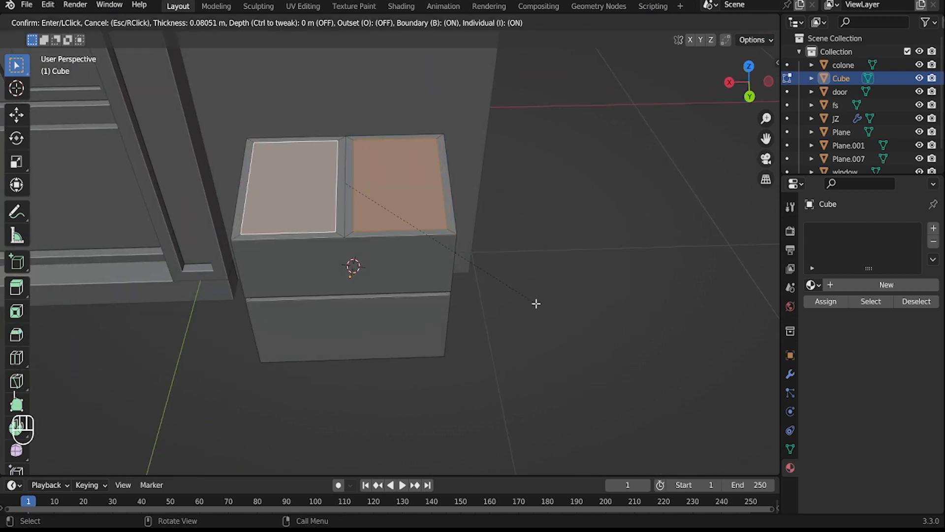
click(536, 303)
key(s)
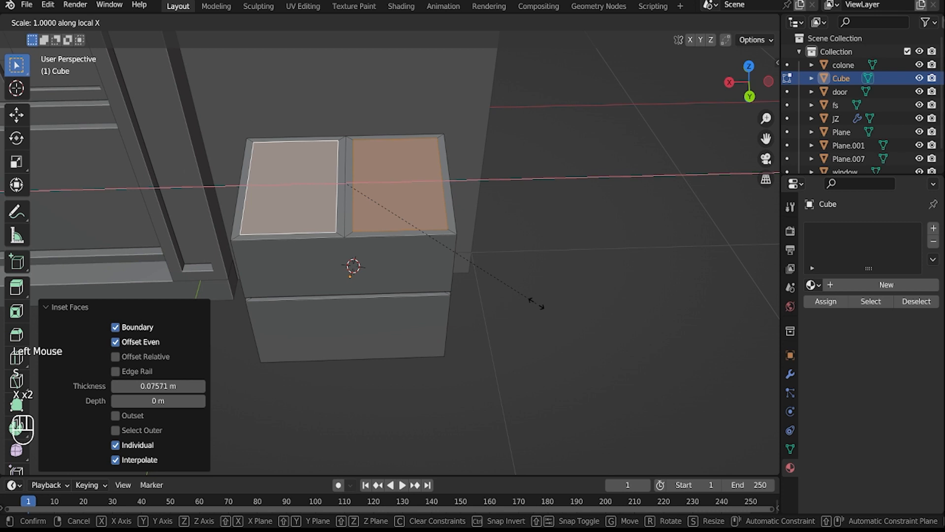
click(534, 286)
Step: Inset both lid panels again by a small amount and extrude the thin rings around them along their normals
middle_drag(533, 285, 495, 238)
scroll(464, 192, up, 2)
shift+middle_drag(465, 192, 423, 285)
scroll(375, 238, up, 2)
shift+middle_drag(423, 286, 538, 357)
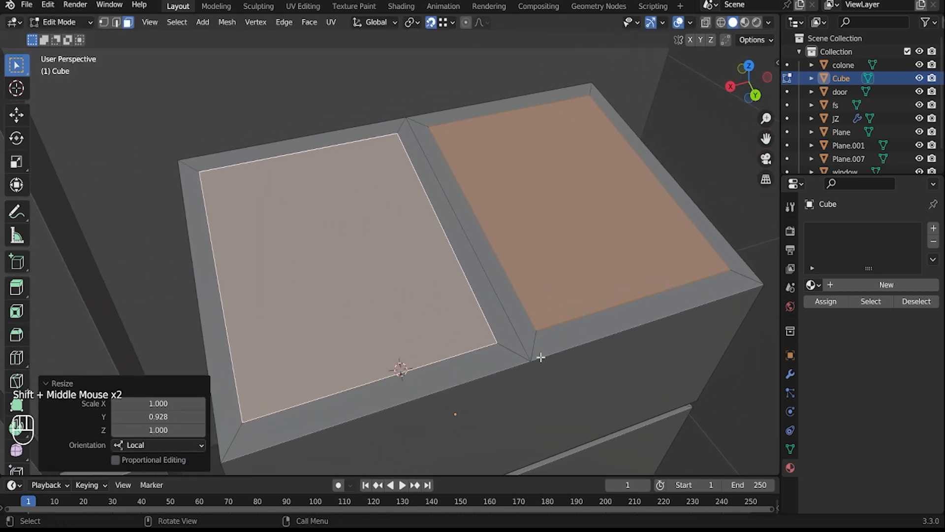
key(i)
click(544, 356)
alt+click(495, 342)
alt+click(495, 342)
alt+click(496, 342)
alt+click(496, 342)
alt+click(496, 342)
key(alt+e)
key(e)
click(589, 335)
Step: Return to Object Mode, deselect the finished box and save the file coffeshop.blend
scroll(589, 335, down, 3)
middle_drag(561, 338, 589, 332)
key(Tab)
scroll(566, 330, down, 1)
middle_drag(525, 331, 586, 286)
scroll(555, 286, down, 3)
click(515, 305)
middle_drag(515, 305, 461, 384)
scroll(456, 285, down, 1)
key(ctrl+s)
Step: Snap the 3D cursor to the building's side-wall edge between the upper and lower window rows
scroll(399, 177, up, 3)
key(Tab)
key(Tab)
click(388, 146)
key(Tab)
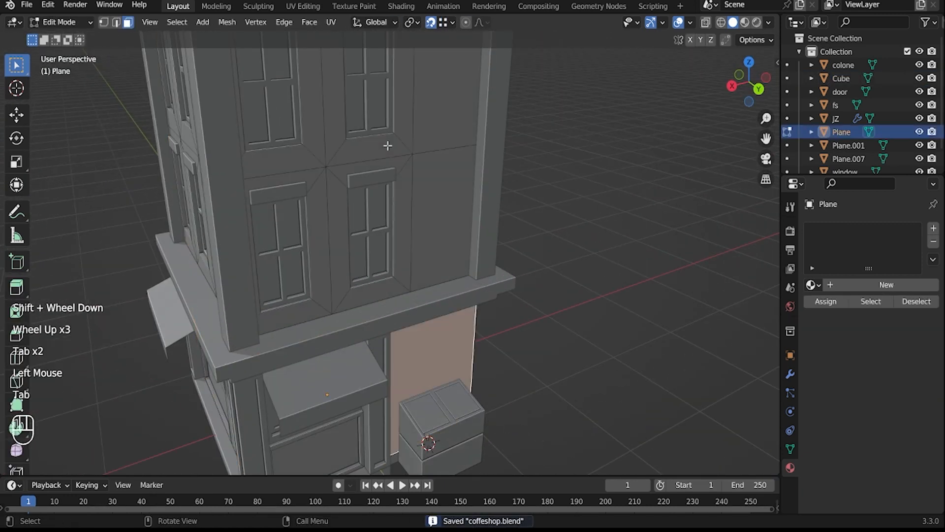
key(2)
click(387, 153)
key(shift+s)
click(388, 229)
middle_drag(542, 231, 572, 262)
key(Tab)
scroll(591, 256, down, 1)
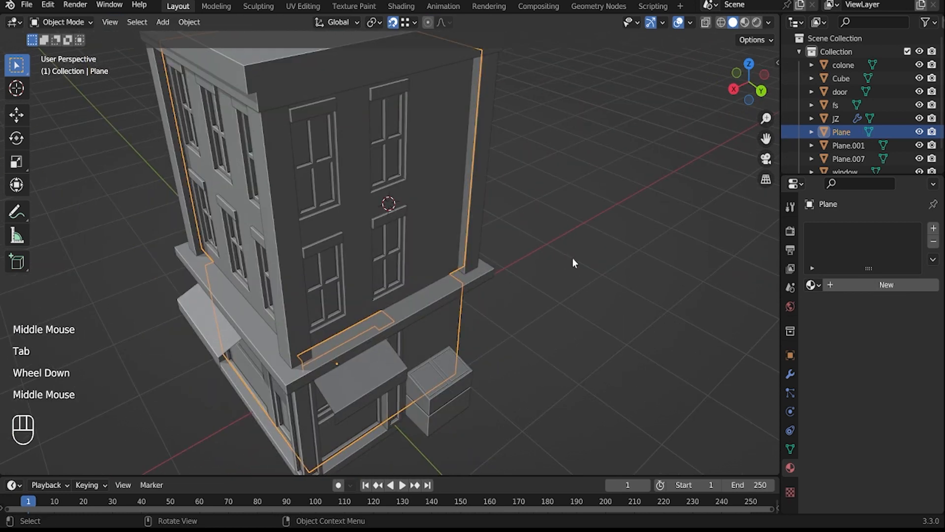
click(572, 258)
Step: Add a plane at the 3D cursor and scale it to about 0.393
scroll(489, 272, down, 1)
middle_drag(489, 272, 435, 255)
scroll(484, 270, up, 1)
scroll(484, 270, up, 1)
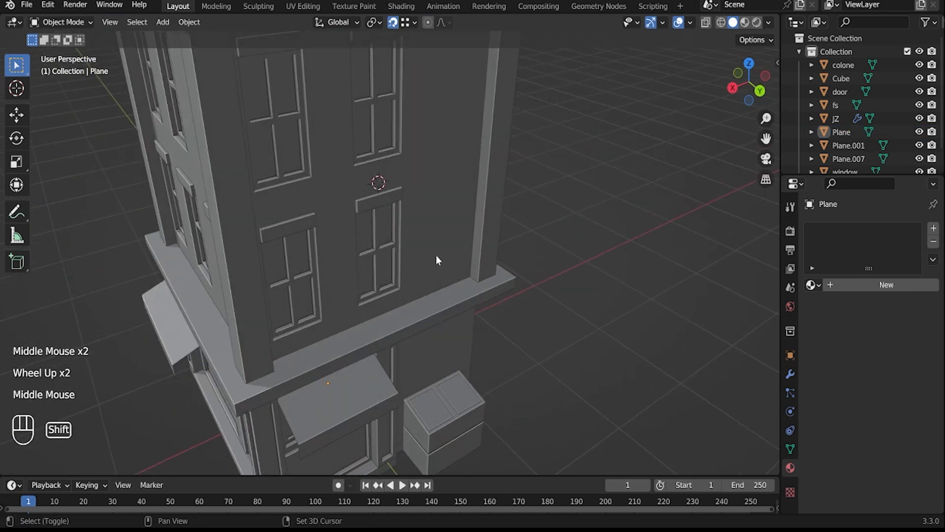
key(shift+a)
click(450, 216)
key(s)
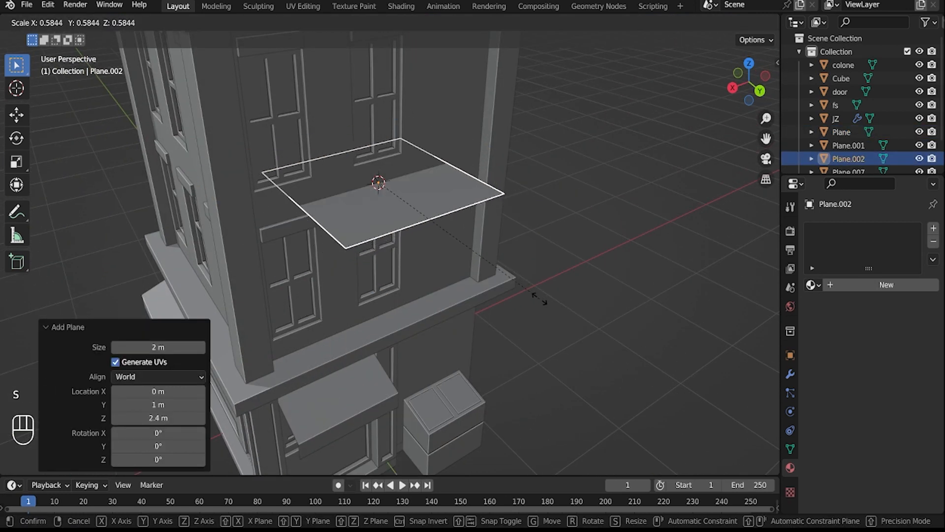
click(479, 272)
middle_drag(479, 272, 534, 321)
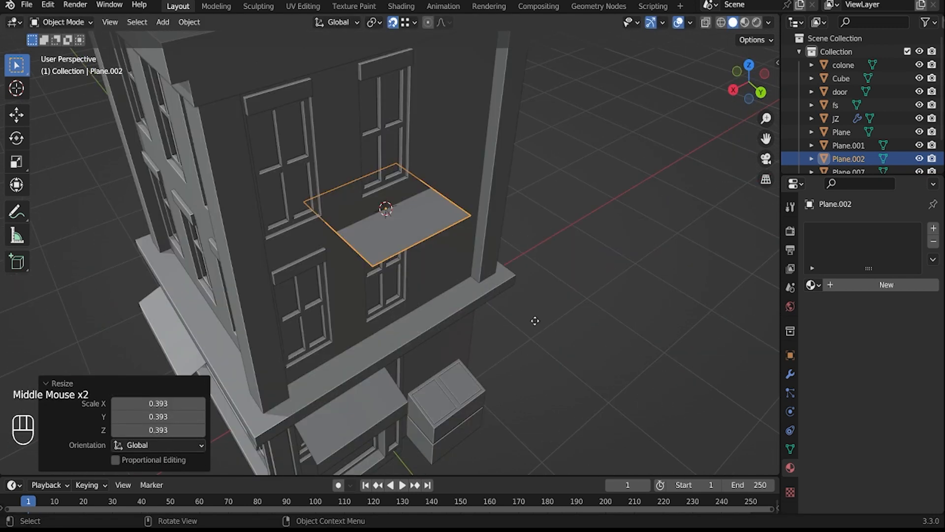
Step: Move the new plane outward along Y so that its inner edge lies against the side wall
key(g)
key(x)
key(y)
click(618, 387)
key(g)
key(y)
click(383, 154)
Step: Move the plane's outer edge about 0.39 m along Y toward the wall
key(Tab)
key(2)
click(477, 270)
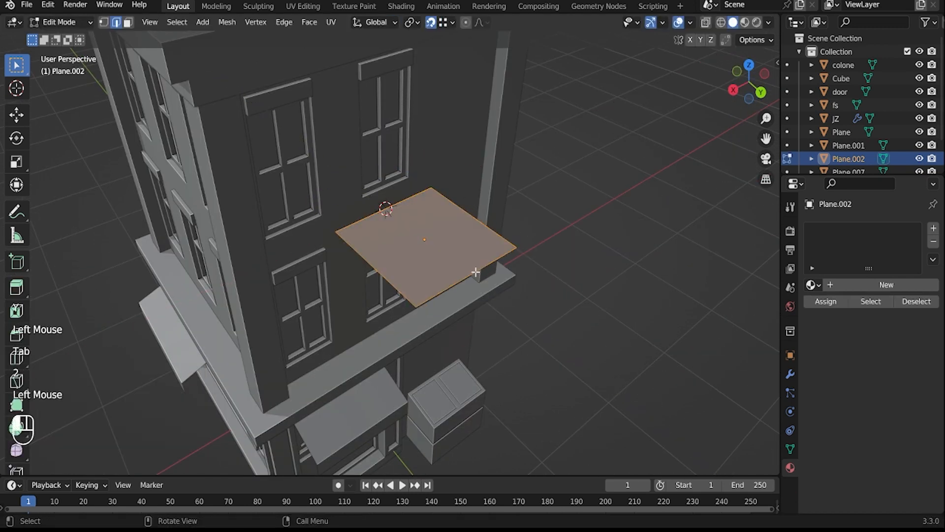
middle_drag(476, 271, 494, 273)
key(g)
key(x)
key(y)
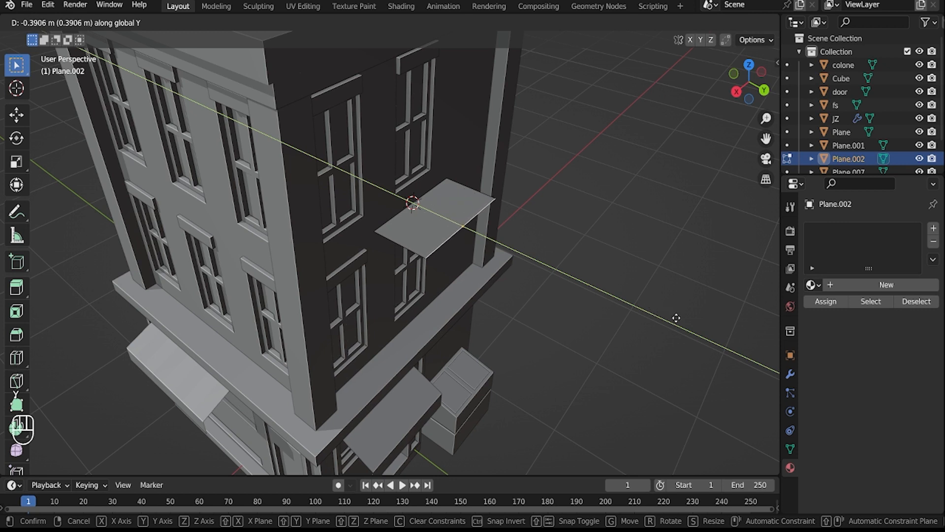
click(676, 318)
Step: Select the whole plane mesh and scale it along X
middle_drag(675, 316, 376, 172)
key(a)
key(s)
key(x)
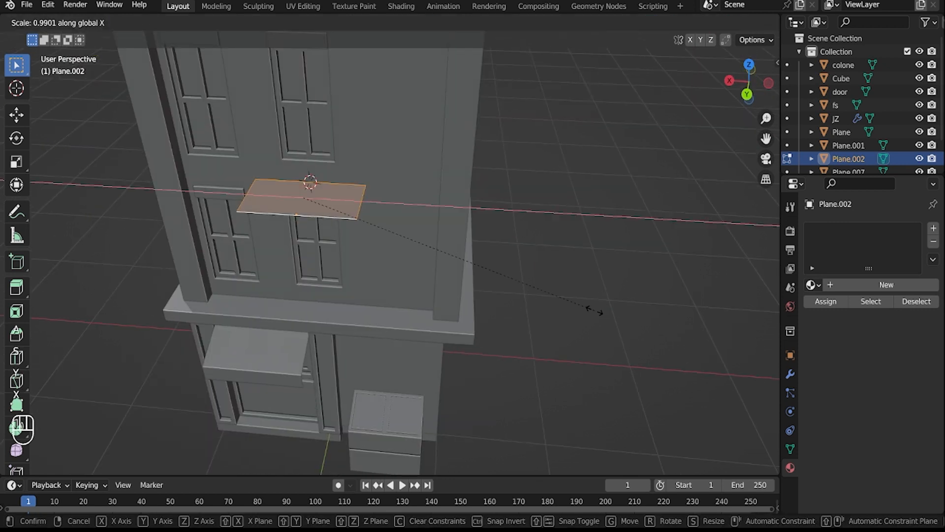
click(580, 306)
Step: Set the plane's origin to its geometry and apply its scale
scroll(492, 290, up, 1)
middle_drag(433, 279, 409, 276)
scroll(533, 281, up, 2)
scroll(534, 281, down, 2)
middle_drag(352, 221, 439, 228)
key(Tab)
right_click(439, 228)
click(512, 241)
key(shift+a)
key(Escape)
key(ctrl+a)
click(439, 236)
scroll(471, 251, up, 1)
Step: Inset the plane's face by about 0.02 m and separate the inner face into its own object
key(Tab)
key(i)
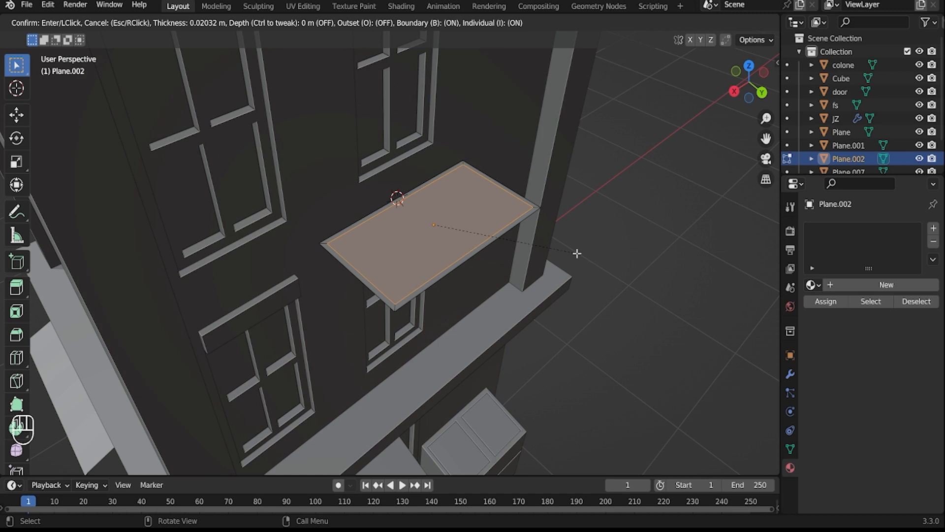
click(577, 253)
scroll(523, 226, up, 2)
scroll(523, 226, down, 1)
key(p)
key(Tab)
Step: Extrude the remaining border frame about 0.051 m upward
click(582, 199)
key(Tab)
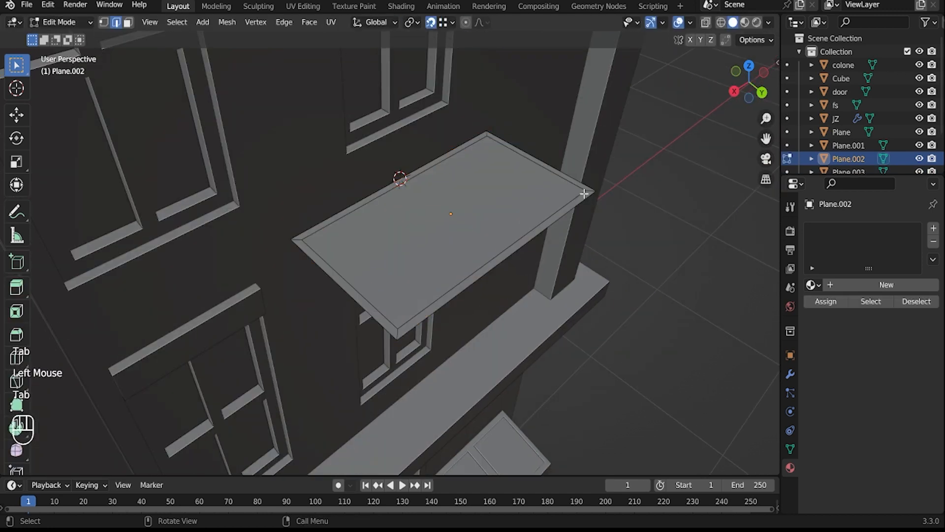
middle_drag(528, 221, 524, 207)
key(e)
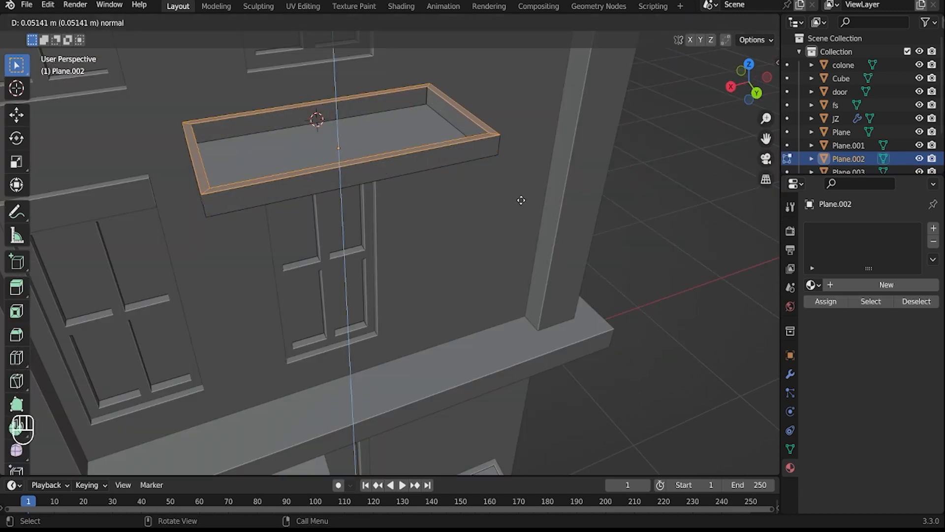
click(521, 200)
Step: Move the frame's lower edge loops along Z to adjust the frame's height
middle_drag(538, 149, 423, 95)
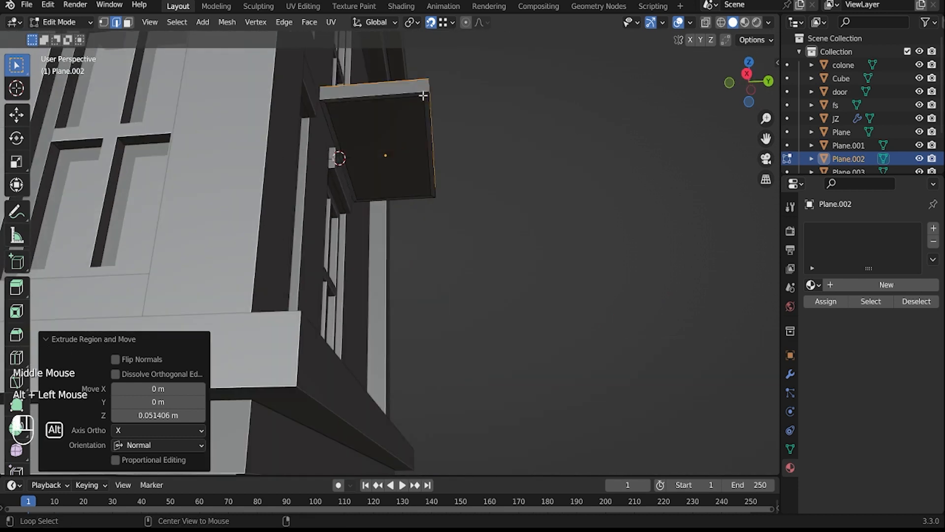
alt+click(423, 95)
alt+click(426, 95)
key(g)
key(z)
middle_drag(425, 143, 356, 301)
click(432, 225)
Step: Open the separated inner panel of the frame for mesh editing
key(Tab)
click(358, 310)
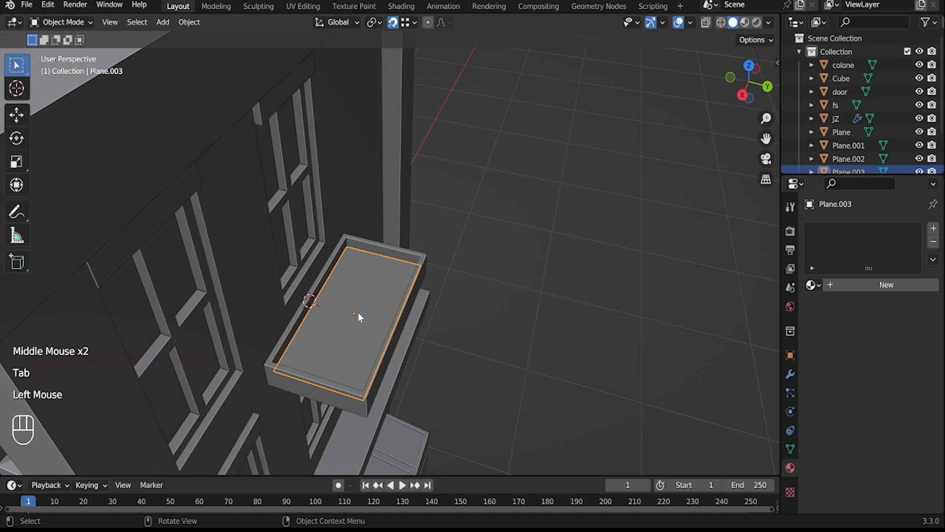
key(Tab)
Step: Try dividing the inner panel with evenly spaced lengthwise loop cuts
key(ctrl+t)
key(ctrl+r)
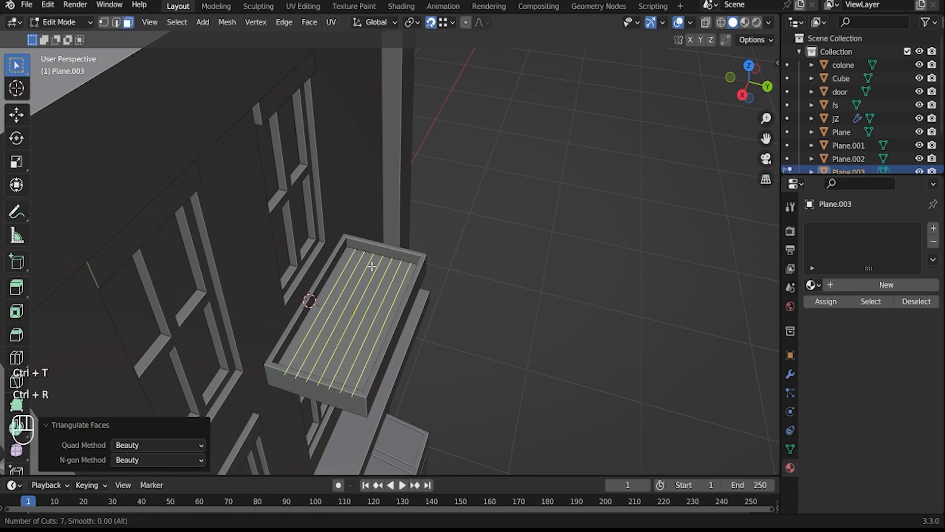
click(372, 266)
right_click(371, 266)
Step: Isolate the inner panel in local view and undo its lengthwise loop cuts
middle_drag(371, 266, 416, 266)
scroll(399, 222, up, 2)
key(KP_Divide)
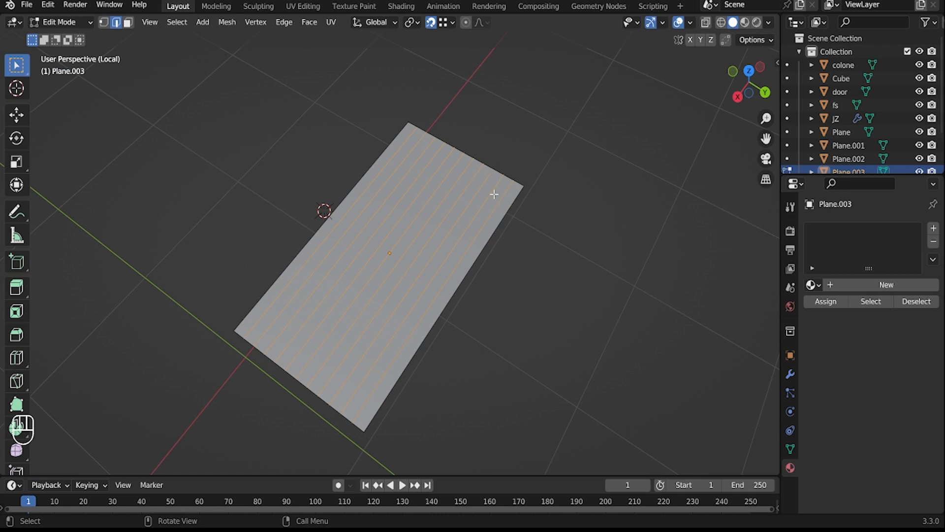
scroll(472, 257, up, 2)
scroll(463, 265, down, 1)
key(ctrl+b)
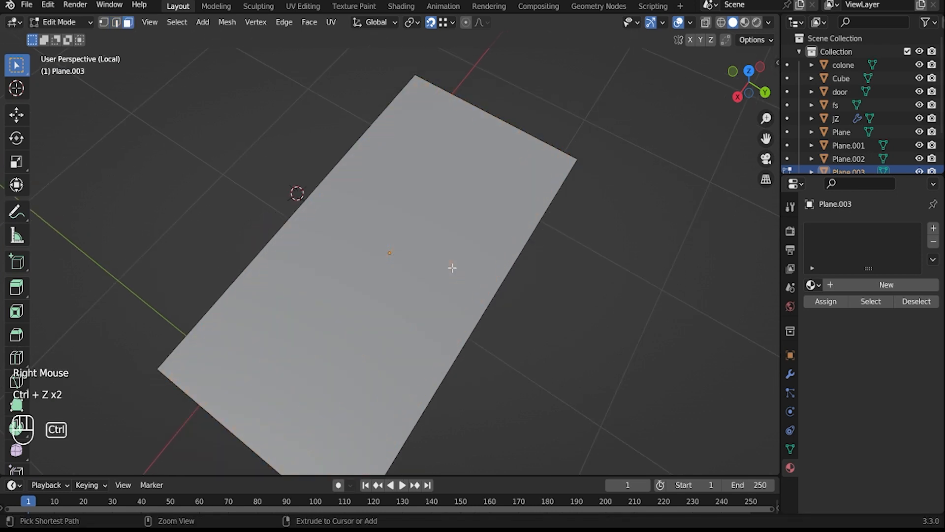
Step: Divide the isolated panel with 21 lengthwise loop cuts and bevel them into narrow strips
scroll(530, 145, up, 20)
click(530, 145)
right_click(529, 144)
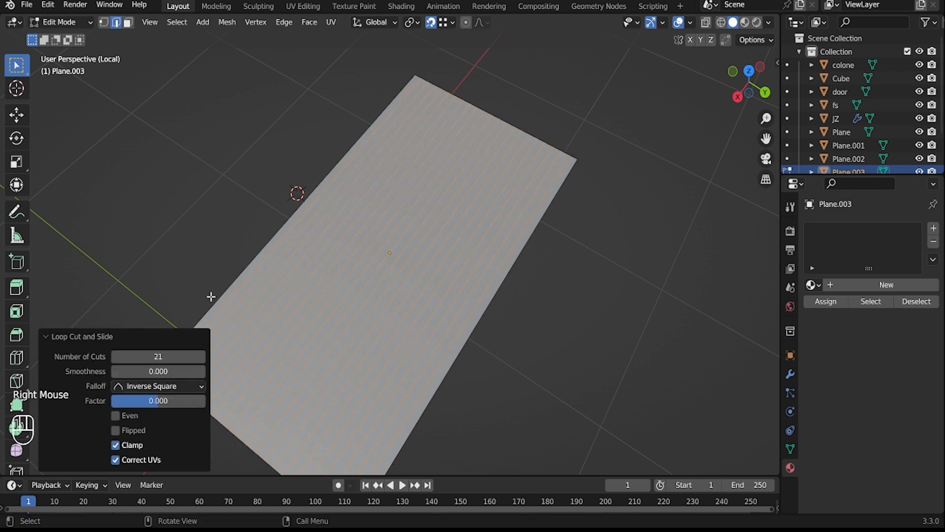
ctrl+click(377, 300)
middle_drag(384, 293, 361, 270)
Step: Delete every second lengthwise strip face across the isolated panel to leave gaps between the remaining strips
key(3)
click(356, 255)
shift+click(399, 264)
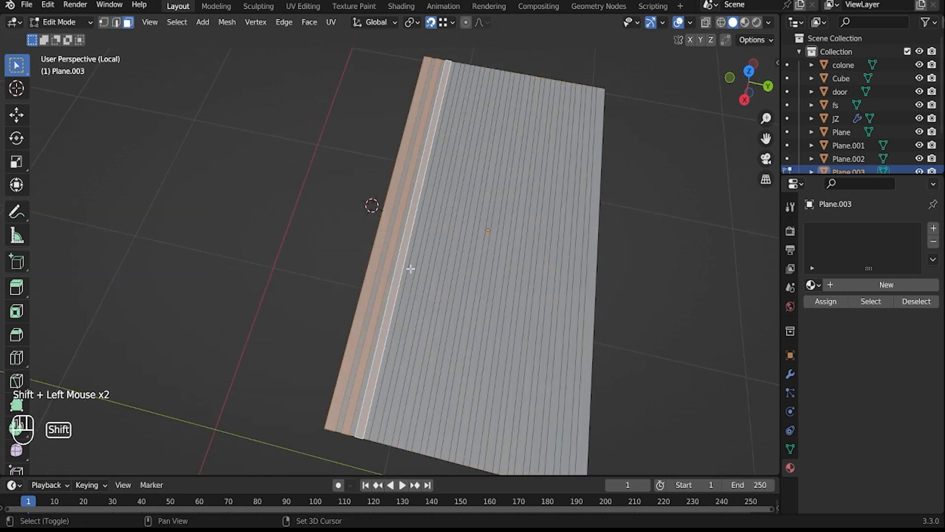
shift+click(495, 288)
shift+click(505, 289)
shift+click(515, 294)
shift+click(525, 298)
shift+click(537, 301)
shift+click(547, 302)
shift+click(573, 310)
shift+click(583, 312)
shift+click(591, 314)
key(x)
click(591, 314)
Step: Extrude all remaining strips into solid slats and move their undersides down 0.00941 m along Z
middle_drag(591, 314, 502, 287)
key(a)
middle_drag(512, 331, 448, 149)
key(e)
click(507, 258)
click(749, 98)
drag(371, 210, 394, 455)
middle_drag(396, 327, 571, 277)
key(g)
key(z)
click(611, 348)
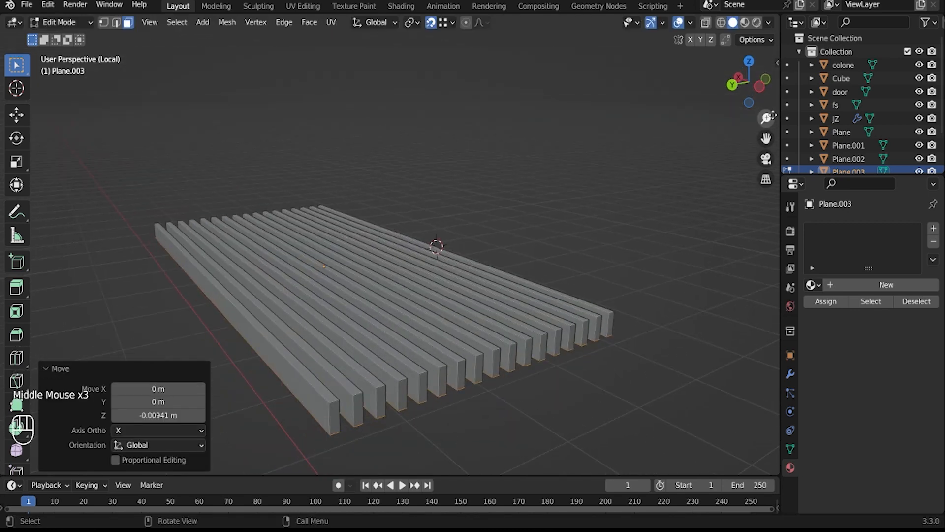
Step: Bevel the long top and bottom edges of all slats with 2 segments
click(738, 78)
click(769, 82)
click(675, 59)
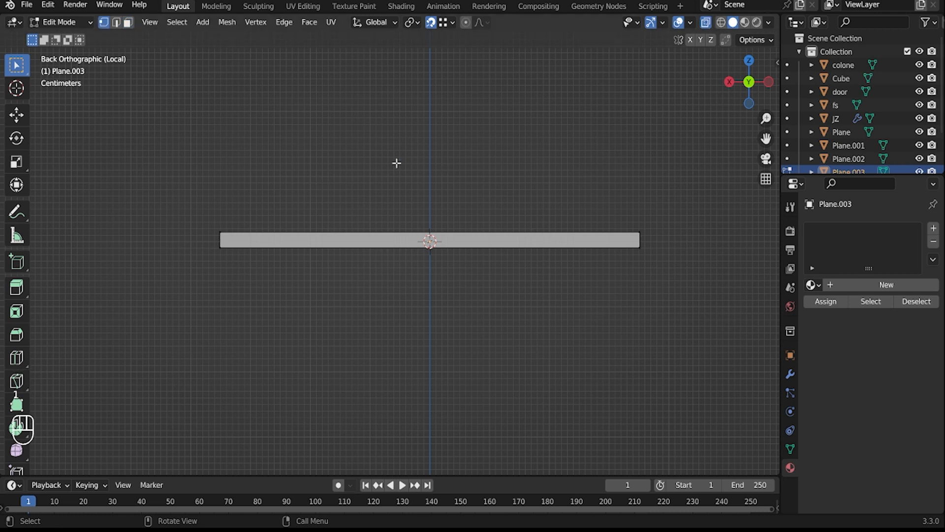
middle_drag(429, 351, 415, 319)
key(ctrl+b)
scroll(542, 300, up, 1)
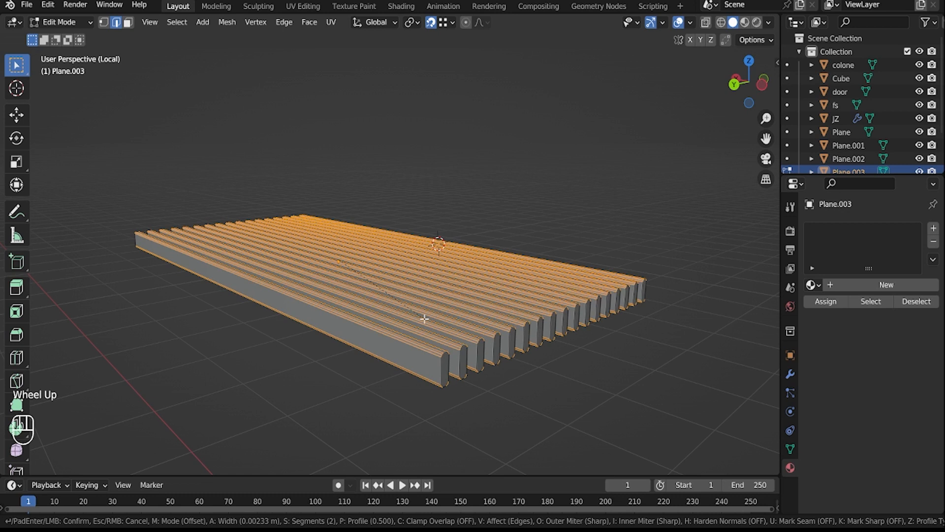
click(567, 297)
Step: Exit local view, set the slats' origin to their geometry and snap the 3D cursor to them
key(Tab)
middle_drag(568, 297, 396, 185)
key(slash)
scroll(441, 228, down, 3)
scroll(397, 187, up, 2)
middle_drag(485, 281, 441, 299)
right_click(422, 263)
mouse_move(436, 263)
click(468, 276)
click(441, 300)
right_click(439, 295)
mouse_move(438, 298)
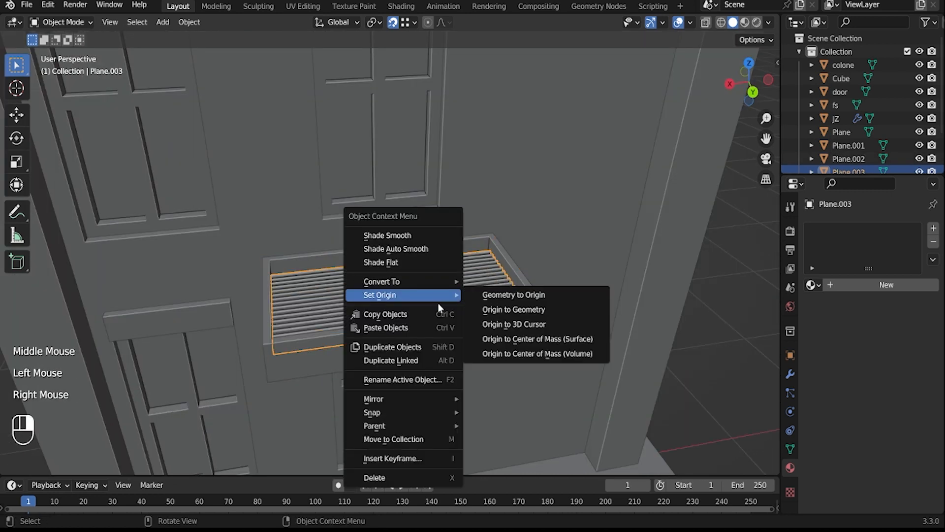
click(497, 310)
key(shift+s)
click(464, 374)
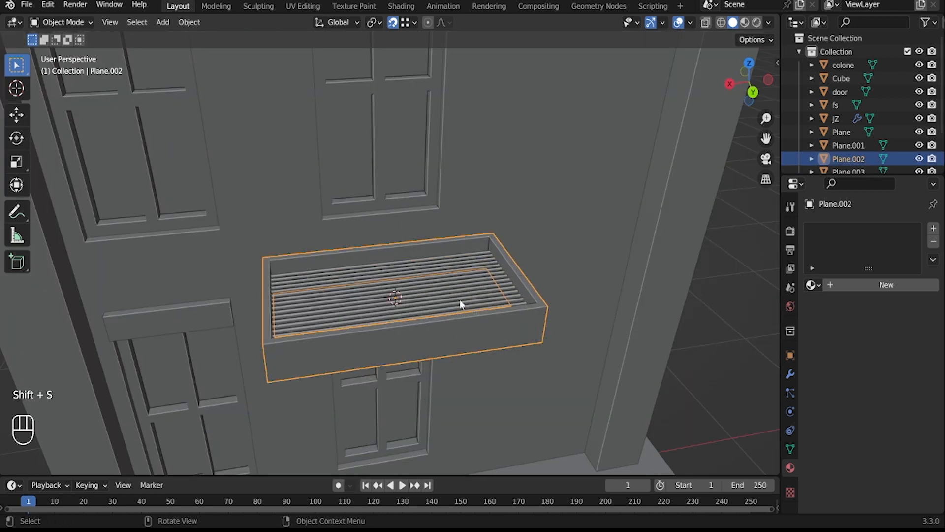
Step: Try to snap the selected frame to the 3D cursor, then undo it
shift+right_click(459, 300)
shift+right_click(459, 300)
key(shift+s)
click(439, 231)
key(ctrl+z)
Step: Set the frame's origin to its geometry and align the frame and slats by their centers using the 3D cursor
click(460, 337)
right_click(460, 335)
mouse_move(458, 331)
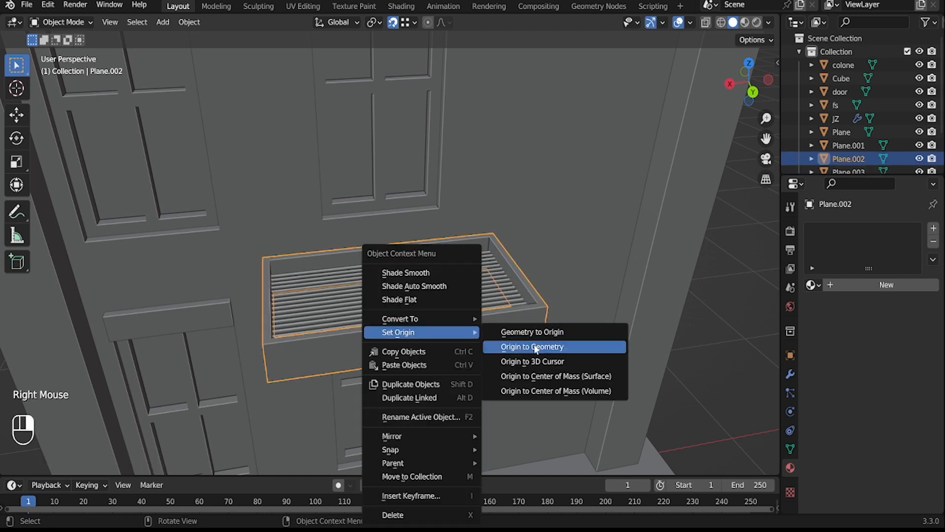
click(507, 348)
key(shift+s)
click(462, 310)
key(shift+s)
click(454, 240)
Step: Duplicate the platform frame's top rim faces upward and enlarge the copy slightly as a railing outline
click(686, 274)
middle_drag(733, 381, 270, 266)
click(722, 354)
scroll(709, 377, down, 3)
key(Tab)
alt+click(429, 269)
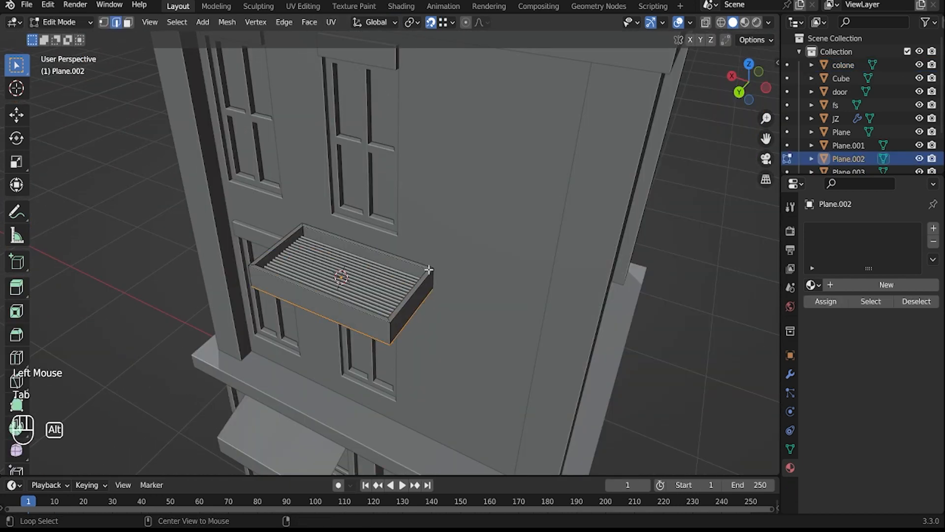
middle_drag(369, 290, 426, 268)
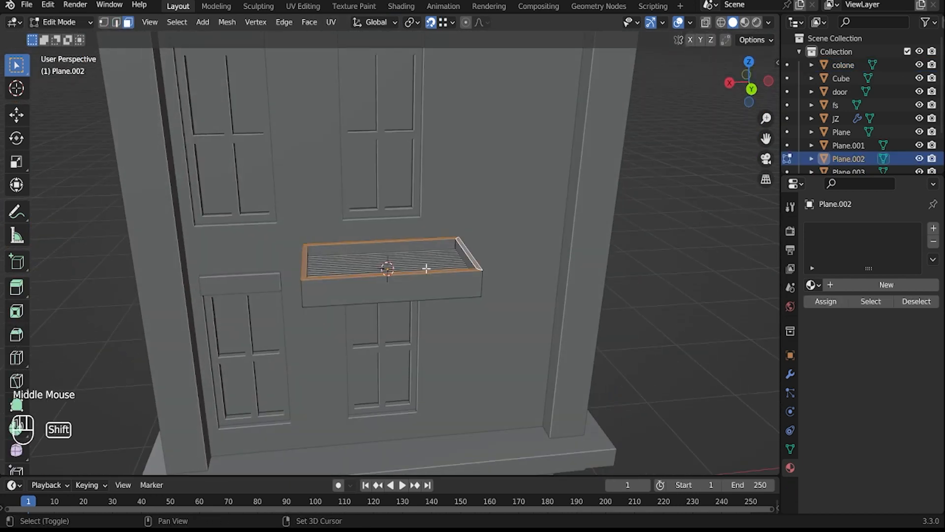
click(438, 208)
click(447, 186)
Step: Delete the wall-side segment of the raised rim copy to leave a U-shaped rail
middle_drag(444, 185, 394, 207)
scroll(393, 207, up, 1)
key(x)
click(384, 211)
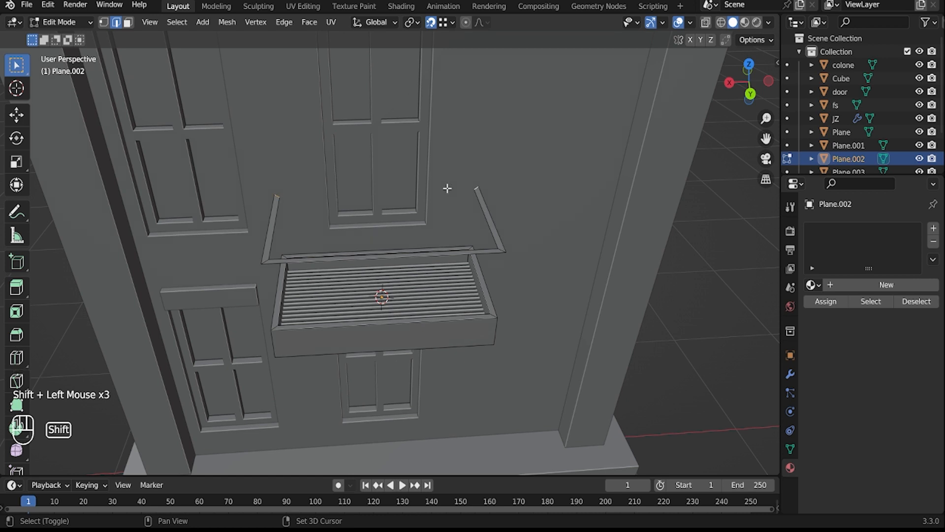
Step: Flatten the rail's two open ends by scaling them to 0 along Y and move them along Y
scroll(447, 188, up, 2)
shift+middle_drag(447, 188, 407, 268)
key(s)
key(x)
click(407, 267)
click(452, 22)
key(g)
key(y)
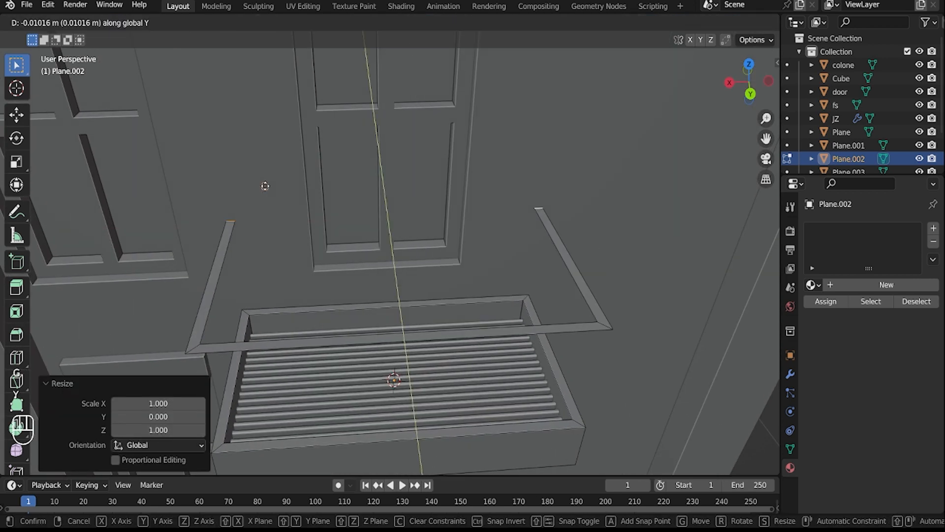
click(265, 185)
Step: Extrude the three faces of the U-shaped rail vertically to give it thickness
key(a)
click(591, 295)
key(3)
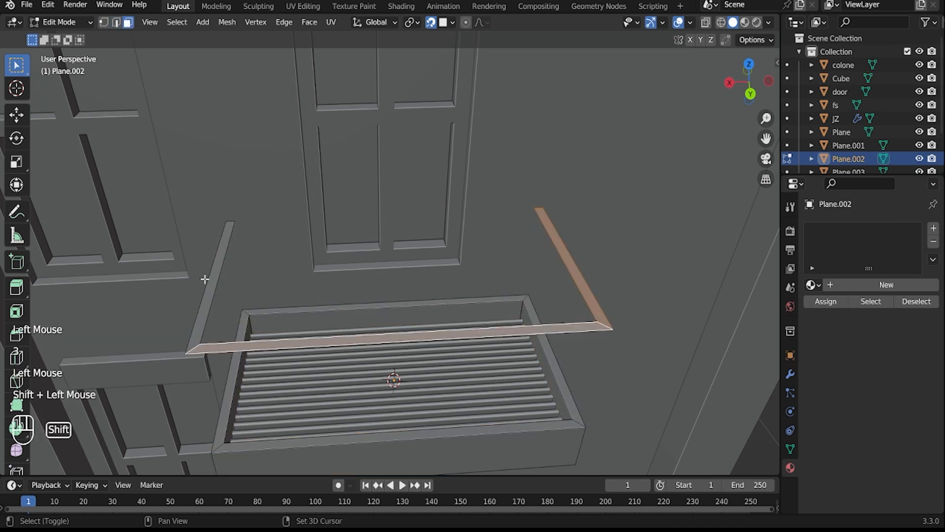
middle_drag(217, 279, 251, 316)
key(e)
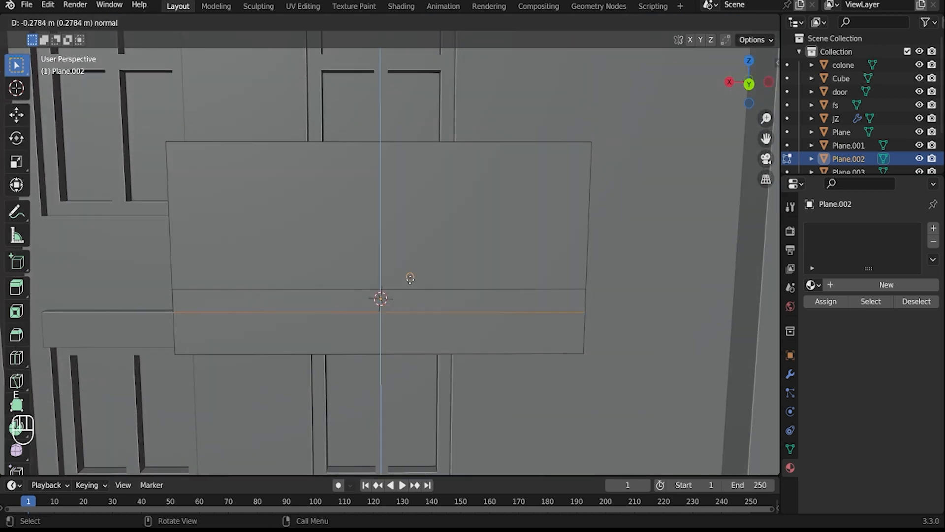
click(549, 171)
middle_drag(548, 171, 422, 316)
key(Tab)
scroll(521, 344, down, 1)
scroll(399, 379, down, 2)
Step: Snap the 3D cursor to the diagonal edge at the frame rim's outer front corner
key(Tab)
scroll(464, 323, up, 1)
shift+scroll(464, 323, up, 1)
scroll(429, 357, up, 1)
key(2)
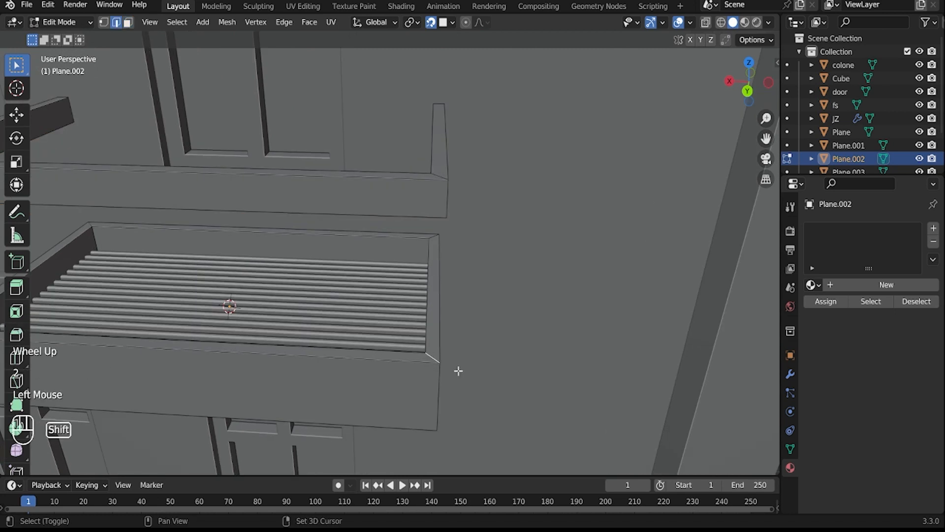
key(shift+s)
click(446, 474)
Step: Add a cylinder with 16 vertices at the 3D cursor and scale it down to a thin post
key(Tab)
key(shift+a)
mouse_move(415, 255)
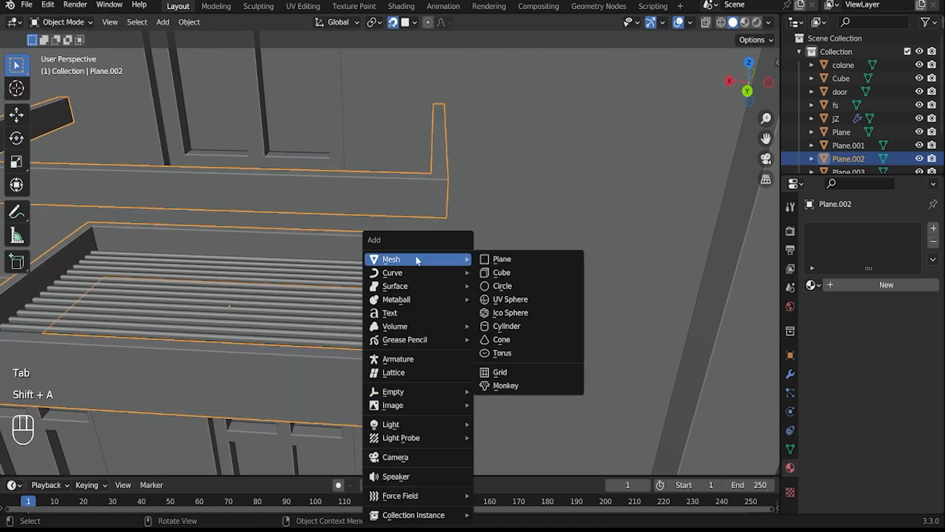
click(507, 326)
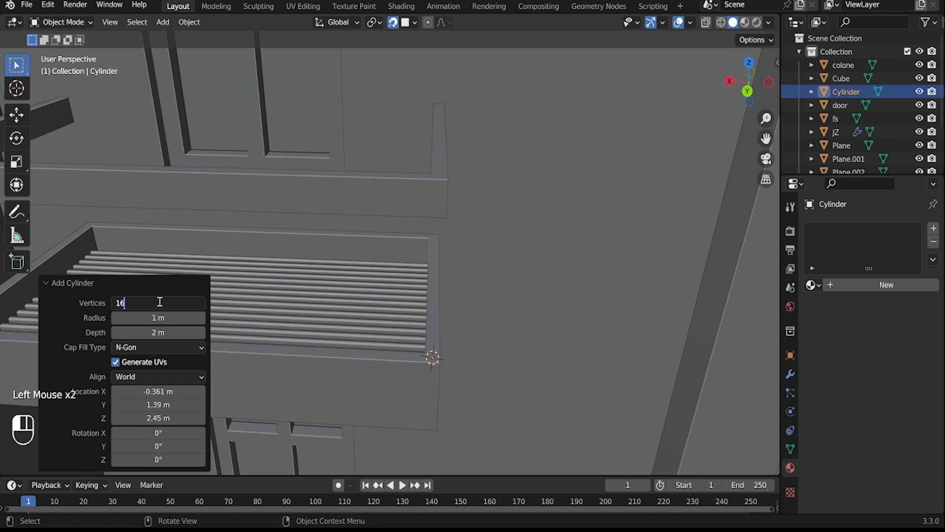
key(s)
click(618, 429)
key(s)
click(476, 389)
Step: Switch snapping to Vertex and move the small cylinder along Z at the frame corner
key(g)
key(z)
right_click(466, 330)
click(408, 22)
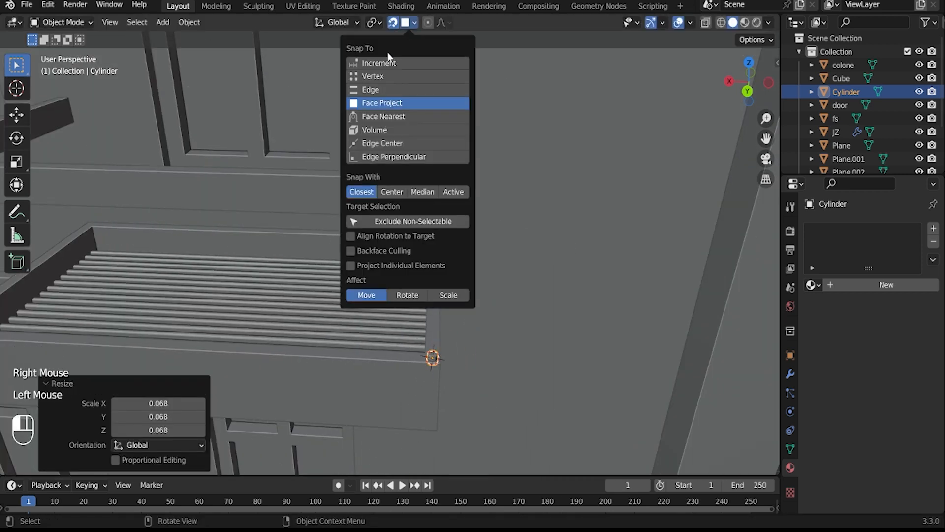
key(g)
key(z)
click(448, 298)
Step: Move the cylinder's top end along Z up to the underside of the rail
key(Tab)
middle_drag(434, 318, 459, 217)
shift+middle_drag(460, 217, 462, 260)
key(g)
key(z)
click(446, 163)
middle_drag(446, 162, 449, 235)
Step: Move the cylinder's bottom face along Z onto the frame rim so the post spans up to the rail
shift+middle_drag(433, 335, 412, 287)
middle_drag(411, 286, 405, 106)
click(404, 102)
middle_drag(426, 169, 450, 290)
shift+middle_drag(450, 290, 464, 333)
key(g)
key(z)
click(420, 372)
middle_drag(419, 372, 398, 347)
key(Tab)
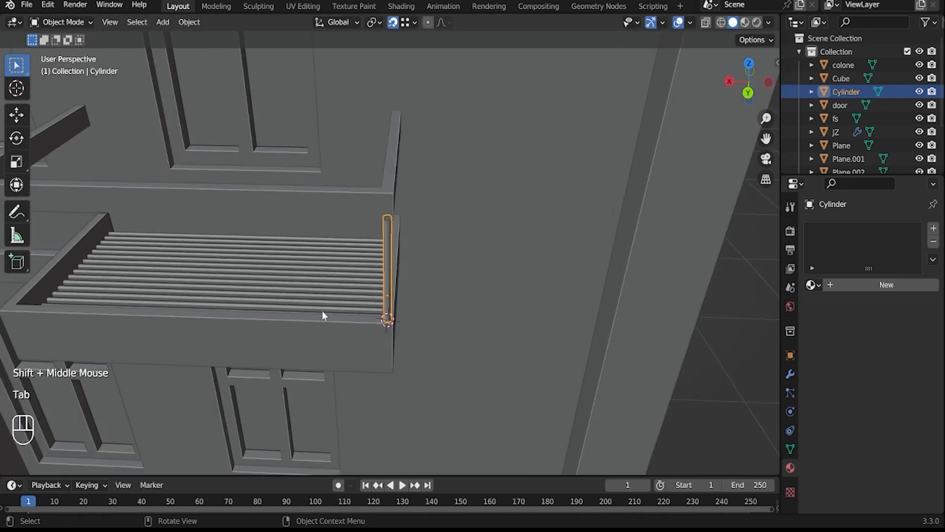
Step: Set the corner post's origin to the 3D cursor at its base
shift+middle_drag(322, 311, 593, 301)
right_click(594, 301)
click(655, 318)
Step: Snap the 3D cursor to the diagonal edge at the frame rim's opposite front corner
shift+middle_drag(205, 341, 359, 350)
shift+scroll(359, 350, up, 1)
key(Tab)
click(359, 350)
key(Tab)
click(358, 348)
key(Tab)
click(353, 343)
key(shift+s)
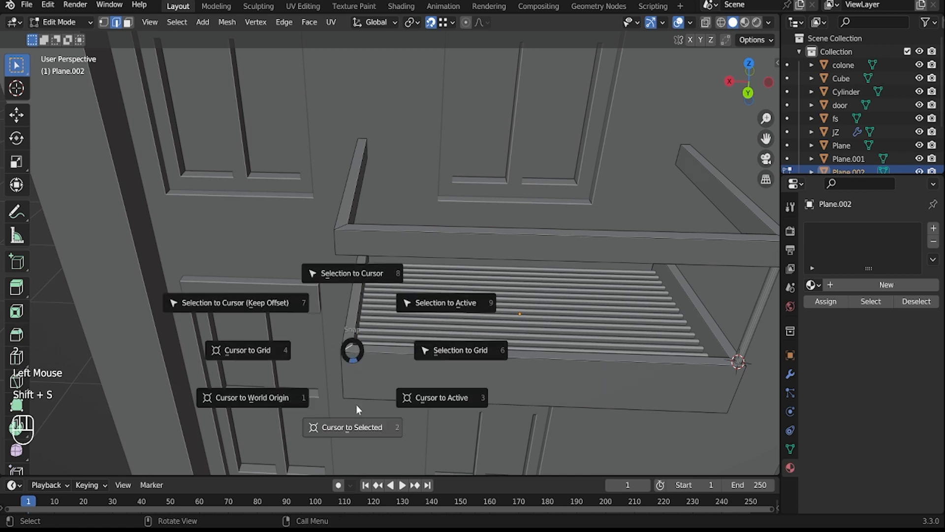
click(353, 424)
key(Tab)
Step: Duplicate the corner post to the 3D cursor at the opposite front corner and adjust its height along Z
click(751, 318)
key(shift+d)
right_click(646, 323)
key(shift+s)
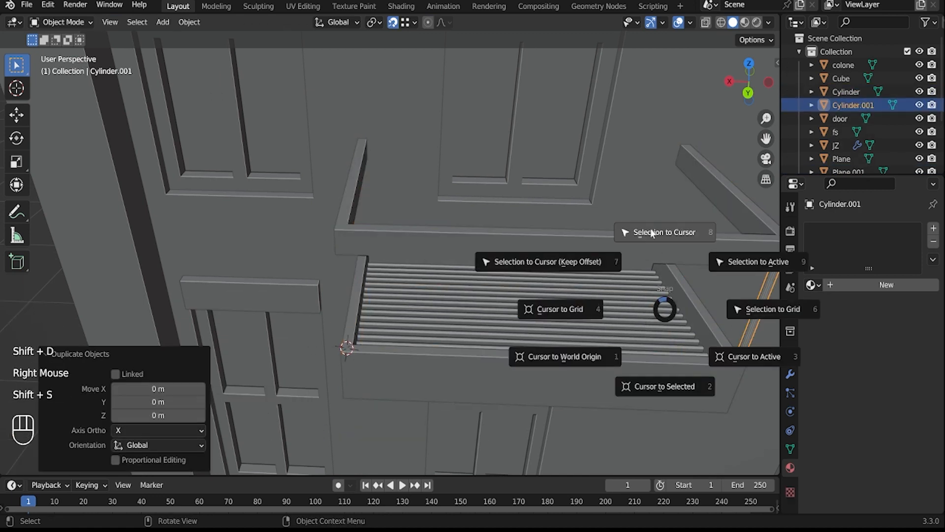
middle_drag(345, 314, 347, 276)
key(g)
key(z)
click(356, 206)
Step: Duplicate both corner posts twice along Y toward the wall, the first pair offset by about 0.104 m, to fill the balcony sides
middle_drag(356, 204, 373, 399)
shift+click(355, 377)
scroll(388, 403, down, 1)
key(shift+d)
key(x)
key(y)
click(423, 399)
key(shift+d)
key(x)
key(y)
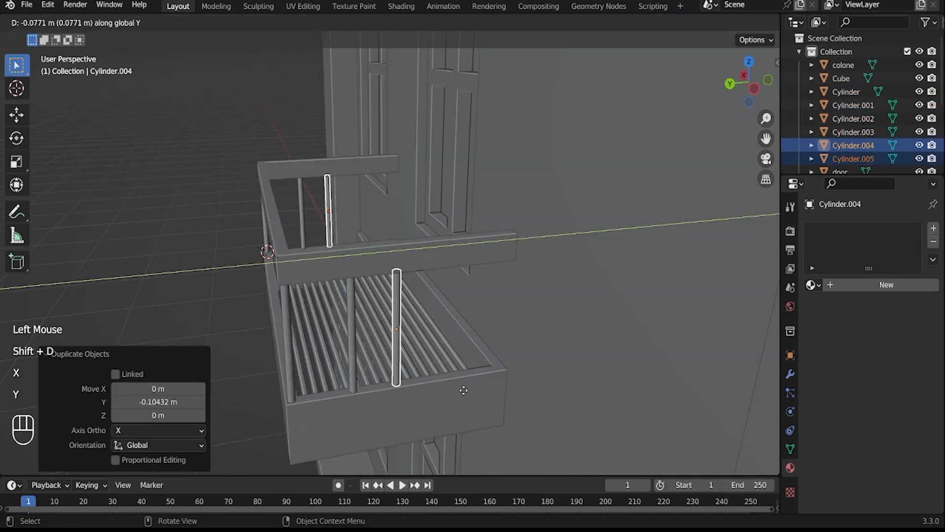
click(478, 390)
Step: Add an Array modifier with a count of 5 to the original front corner post
middle_drag(477, 390, 445, 357)
click(674, 298)
click(812, 284)
click(790, 374)
click(872, 228)
click(679, 266)
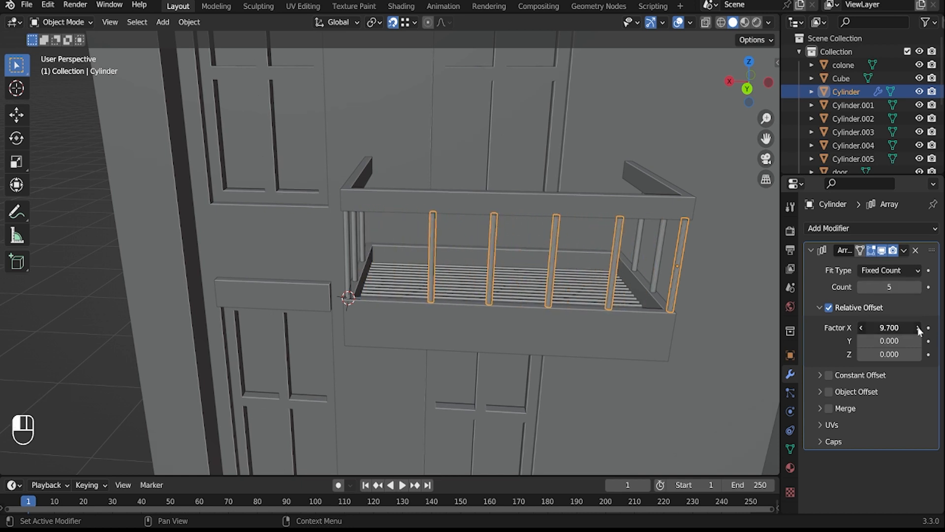
Step: Fine-tune the array's relative X factor so the posts are evenly spaced along the balcony front
middle_drag(686, 312, 692, 315)
scroll(691, 315, down, 1)
click(863, 326)
click(863, 326)
click(862, 326)
middle_drag(622, 342, 603, 335)
Step: Apply the Array modifier on the front row of posts
middle_drag(353, 288, 353, 241)
shift+click(352, 241)
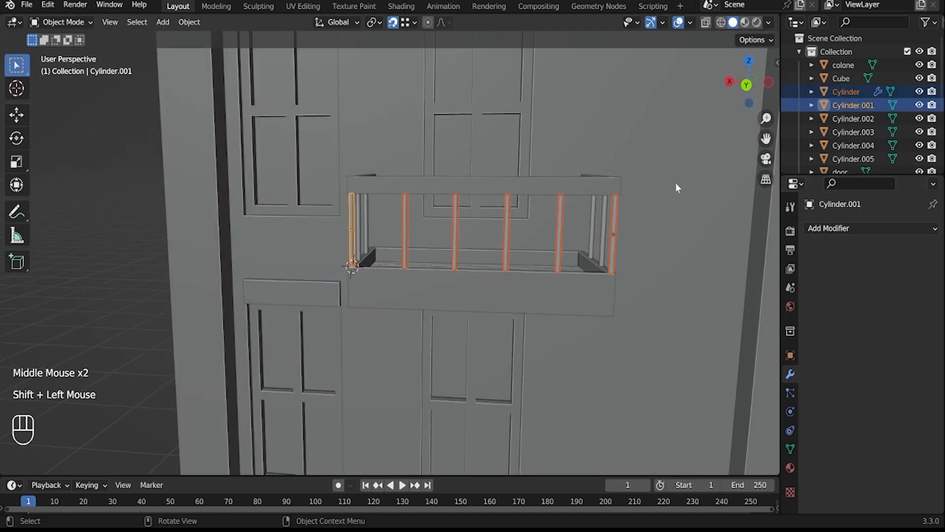
click(746, 86)
middle_drag(482, 177, 441, 254)
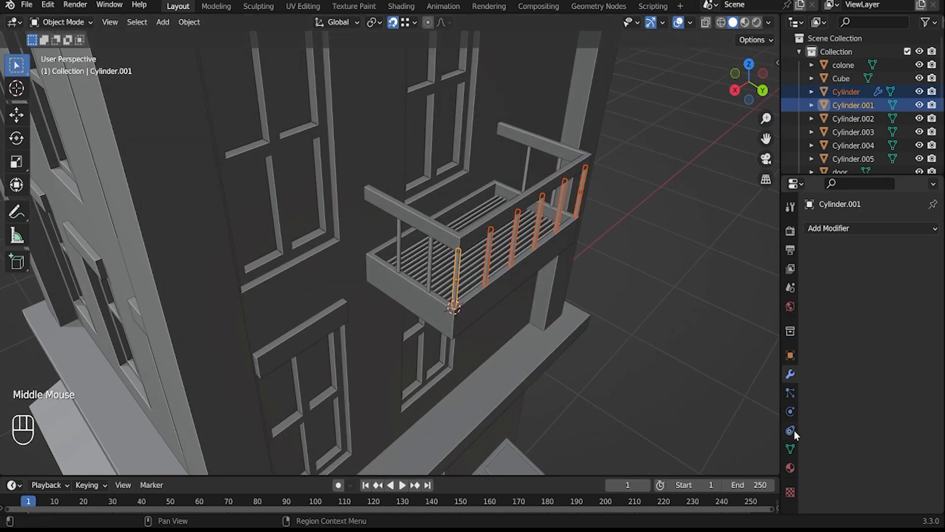
click(579, 197)
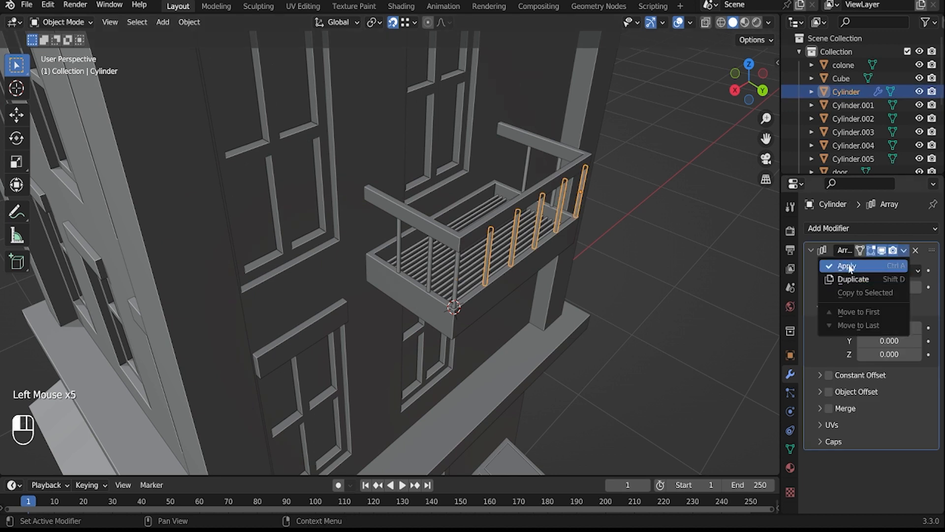
click(848, 266)
Step: Join all the front and side posts together and merge them with the balcony frame and railing
shift+click(438, 267)
shift+click(525, 166)
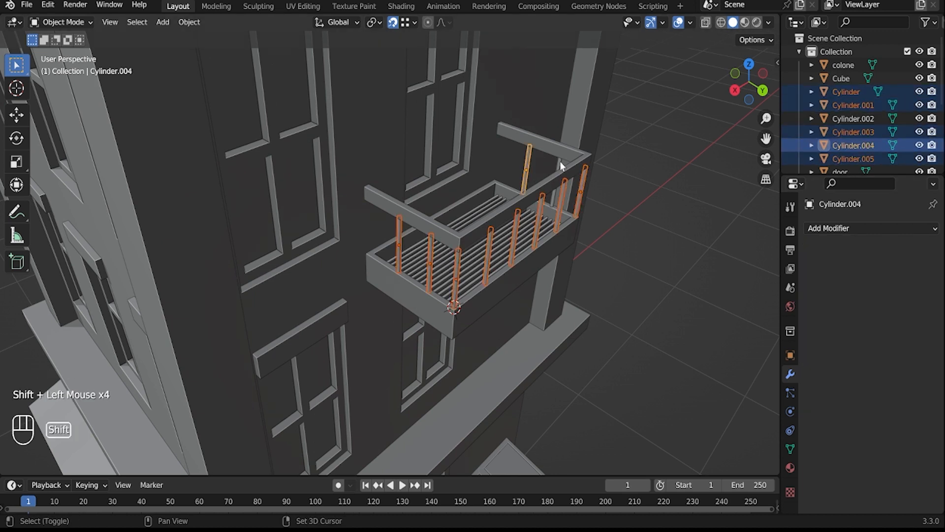
key(ctrl+j)
shift+click(568, 156)
key(ctrl+j)
Step: Duplicate the whole balcony, slats included, and move the copy down along Z to the floor below
middle_drag(566, 239, 492, 273)
scroll(519, 258, down, 3)
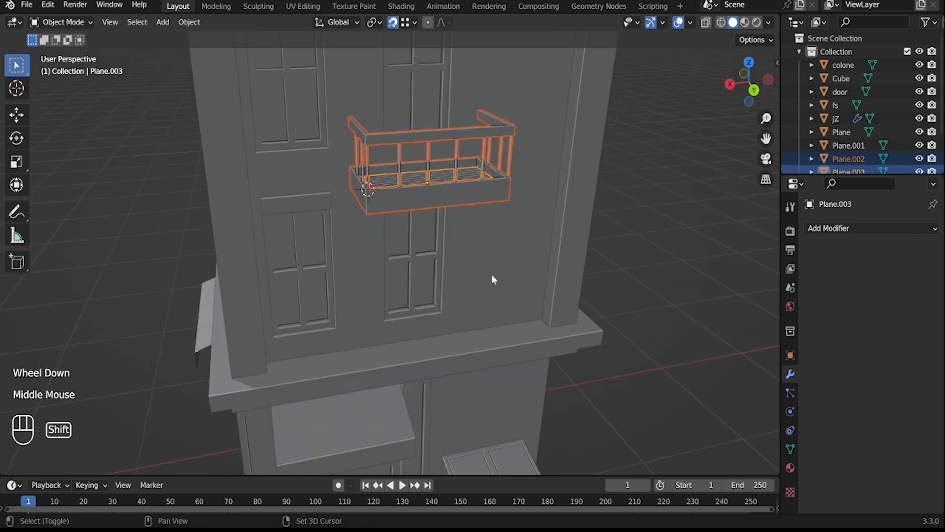
key(shift+d)
key(z)
click(597, 386)
middle_drag(597, 386, 558, 312)
scroll(557, 312, down, 4)
middle_drag(525, 393, 586, 408)
click(586, 409)
middle_drag(502, 359, 561, 343)
middle_drag(546, 345, 515, 353)
Step: Snap the 3D cursor to the upper balcony's slats, add a cube there and scale it to 0.205
middle_drag(571, 393, 387, 236)
scroll(504, 379, up, 3)
click(451, 274)
key(shift+s)
middle_drag(459, 370, 460, 239)
key(Tab)
key(Tab)
key(shift+a)
mouse_move(460, 238)
click(542, 252)
key(s)
click(632, 204)
Step: Scale the cube by 0.463 and 1.181, and stretch it about 1.66 times along Y across the slatted floor
middle_drag(632, 205, 382, 360)
scroll(382, 360, up, 3)
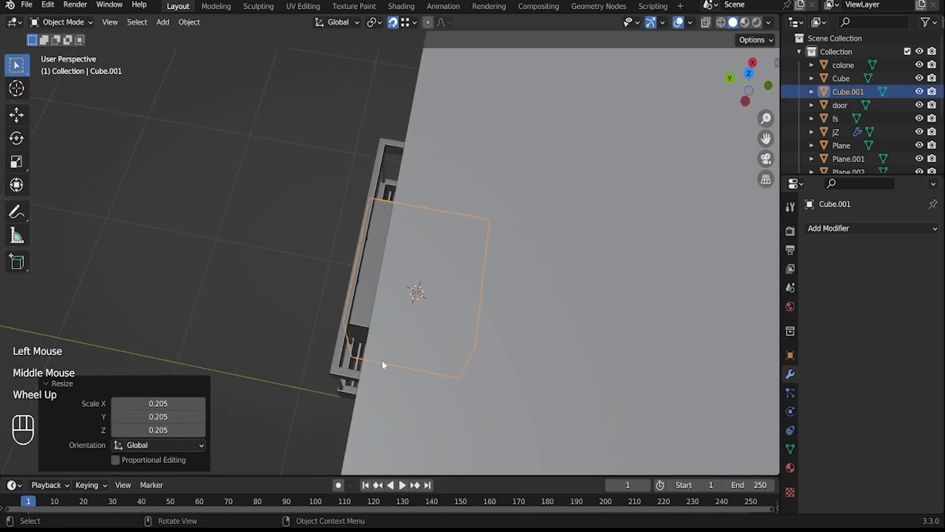
key(s)
click(547, 401)
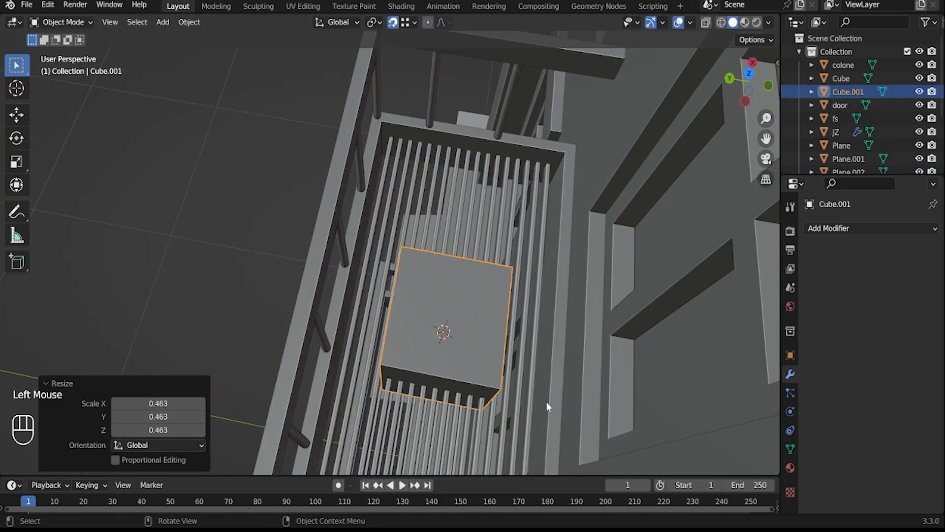
middle_drag(547, 401, 510, 383)
key(s)
key(y)
right_click(548, 375)
key(s)
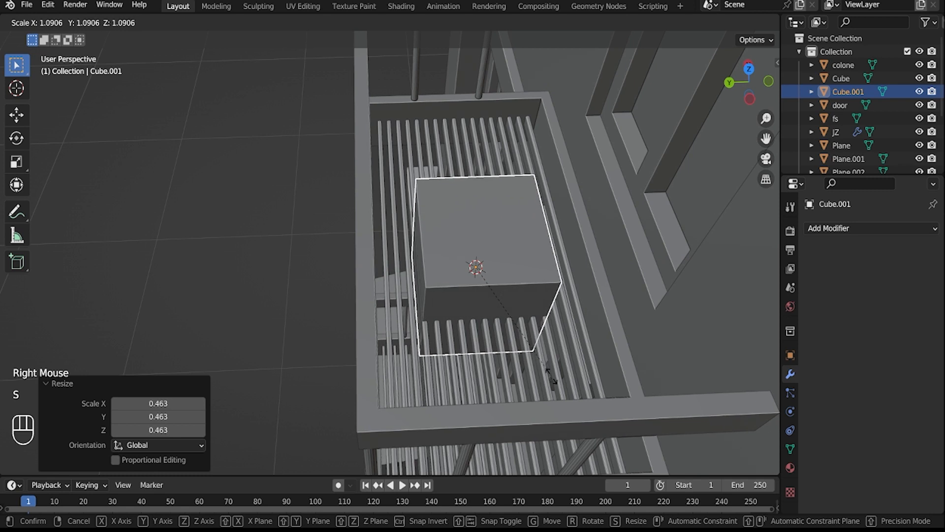
click(554, 376)
key(s)
key(y)
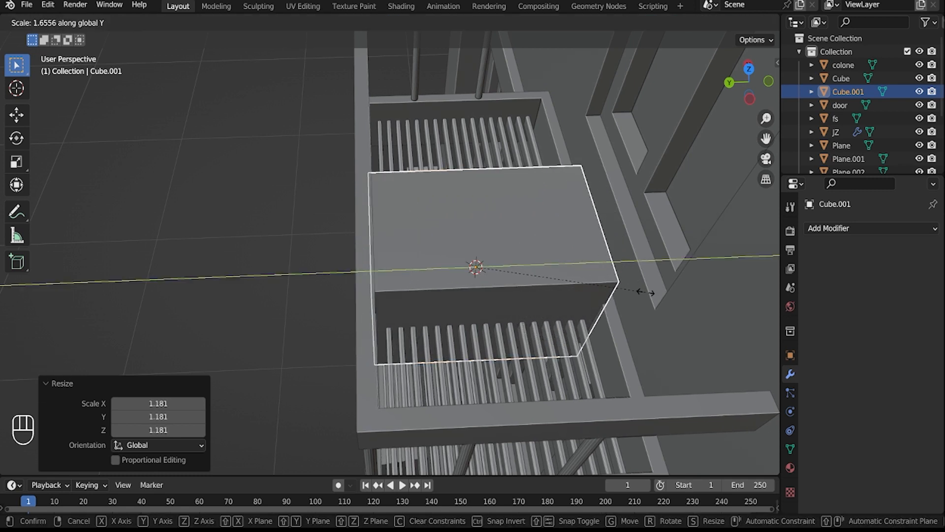
click(645, 293)
click(584, 353)
Step: Move the cube along X toward one end of the upper balcony's slats
middle_drag(584, 353, 548, 167)
click(548, 167)
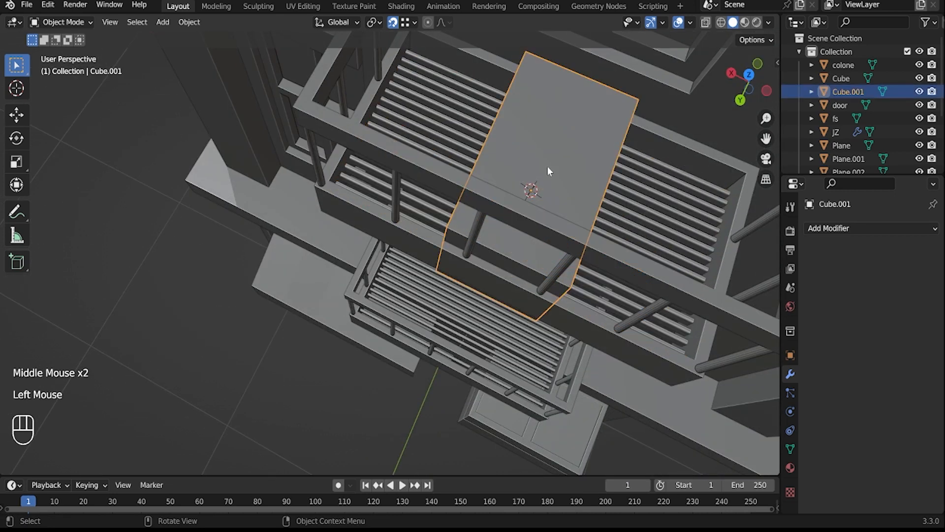
key(g)
key(x)
key(y)
key(x)
click(460, 148)
middle_drag(461, 147, 440, 122)
Step: Cut an opening in the upper balcony's slats with a Boolean Difference using the cube, and apply the modifier
click(548, 191)
click(584, 196)
click(583, 196)
click(857, 228)
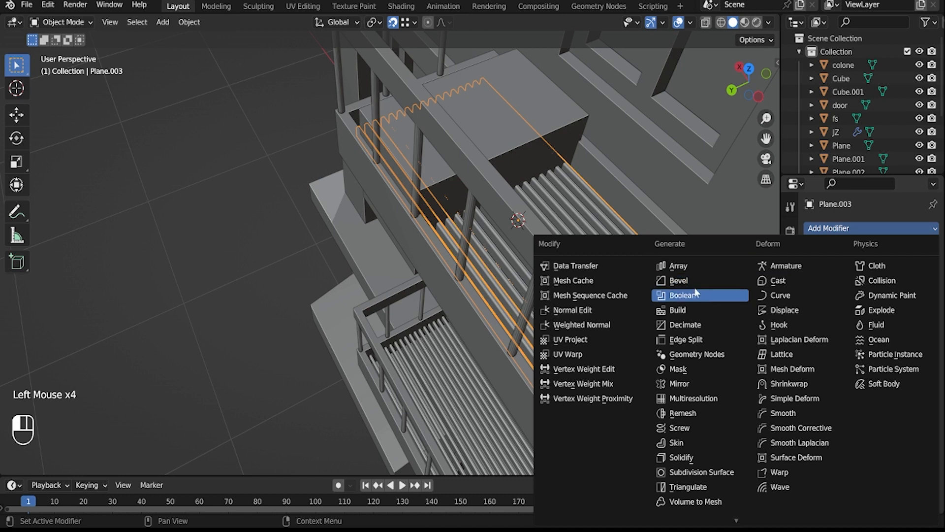
click(697, 294)
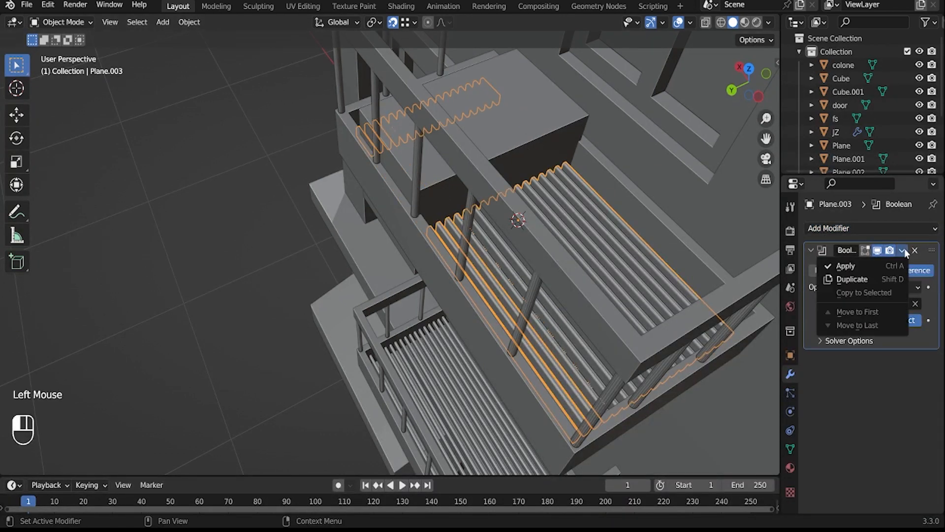
click(876, 267)
Step: Lower the cube along Z to the lower balcony and raise it about 0.115 m so it intersects the slats
click(500, 138)
key(g)
key(z)
click(480, 371)
middle_drag(480, 371, 406, 355)
key(g)
key(z)
click(412, 326)
Step: Move the cube along X by about -0.188 m and a further -0.15 m toward the lower balcony's other end
key(g)
key(y)
key(x)
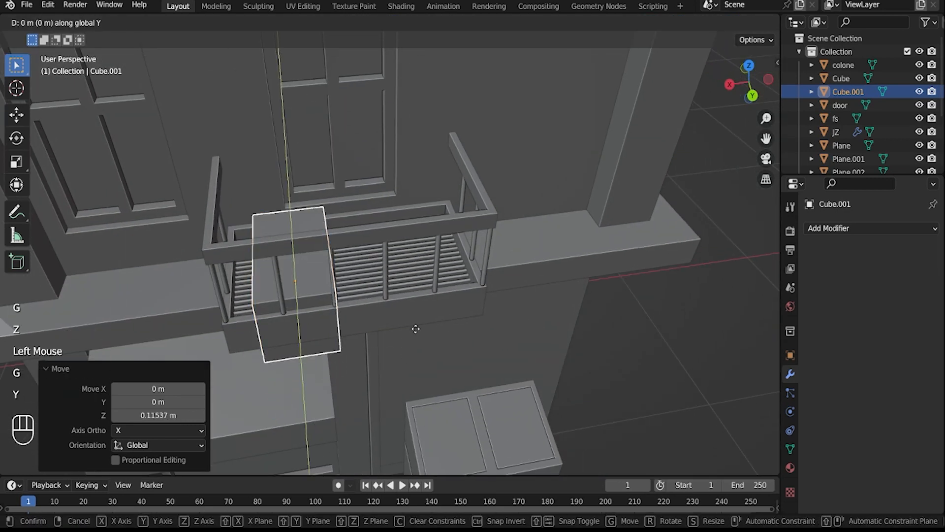
click(465, 292)
key(g)
key(x)
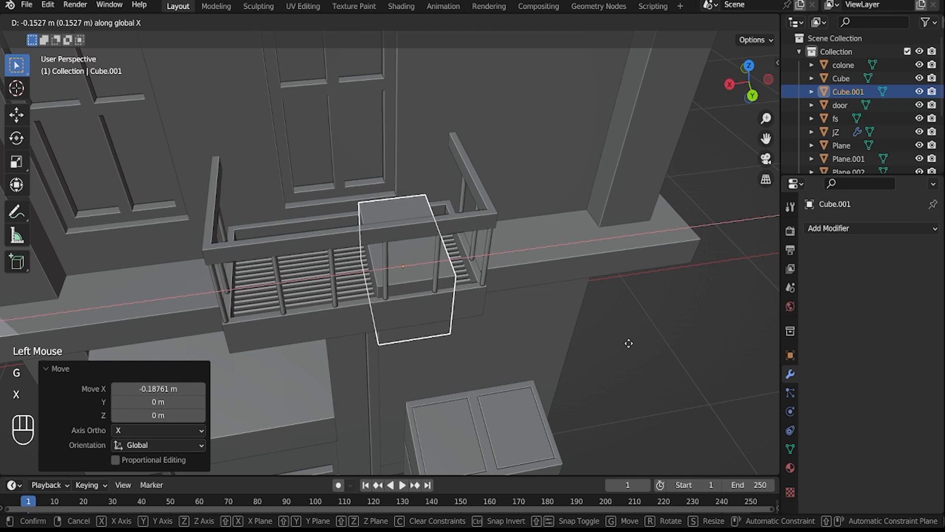
click(636, 344)
Step: Try to delete the cutting cube from the lower balcony
middle_drag(433, 256, 426, 266)
middle_drag(394, 154, 369, 188)
click(369, 188)
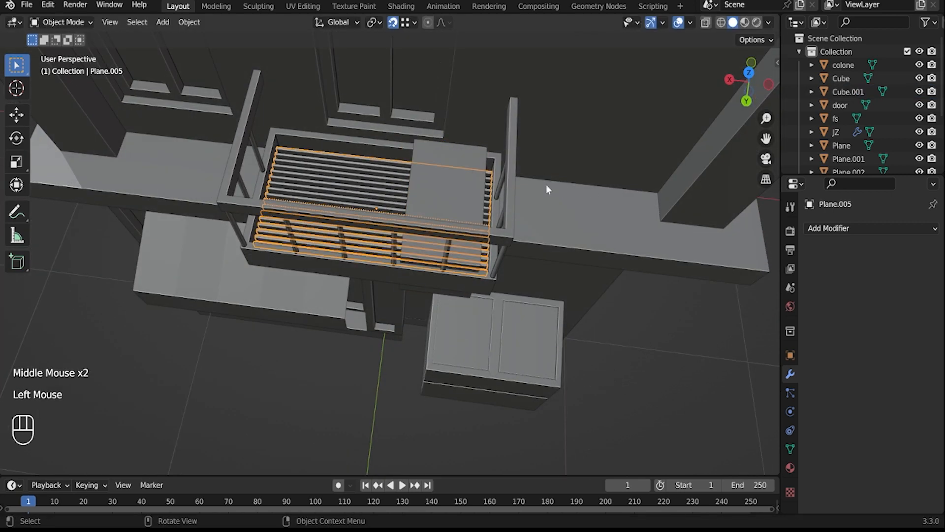
scroll(426, 169, down, 3)
scroll(426, 168, up, 3)
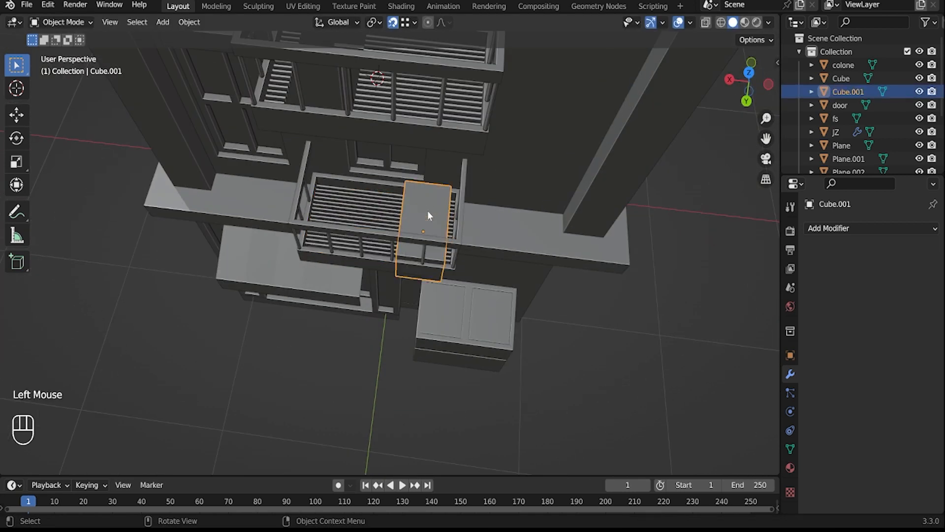
key(x)
click(414, 213)
middle_drag(412, 211, 410, 180)
ctrl+scroll(410, 180, up, 2)
click(454, 65)
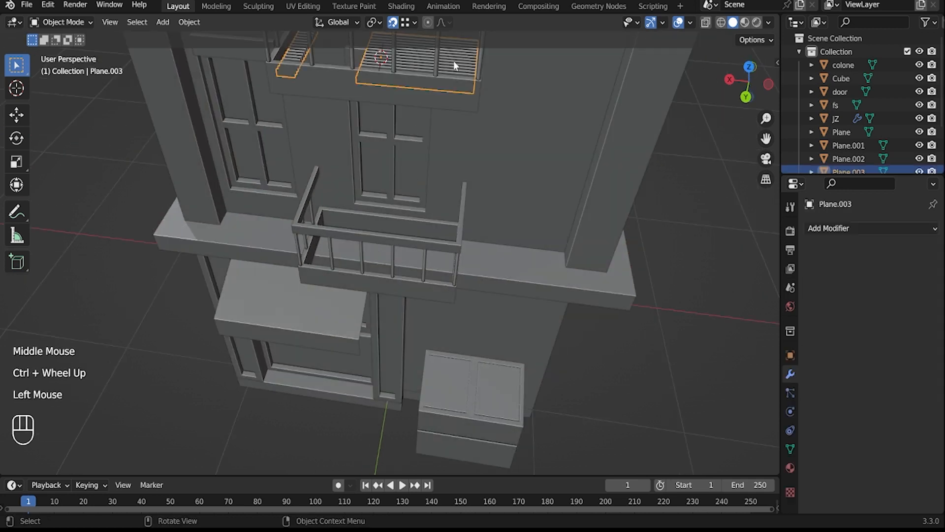
middle_drag(453, 61, 382, 240)
Step: Undo the cube deletion and the changes just before it
key(ctrl+z)
key(ctrl+z)
key(ctrl+z)
key(ctrl+z)
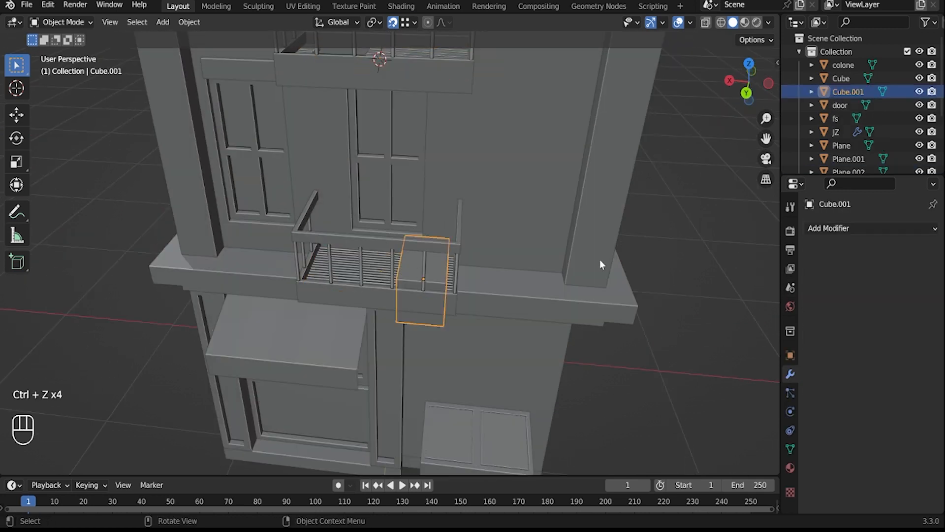
Step: Cut an opening in the lower balcony's slats with a Boolean Difference using Cube.001, and apply the modifier
middle_drag(600, 259, 375, 232)
click(354, 224)
click(858, 229)
click(688, 294)
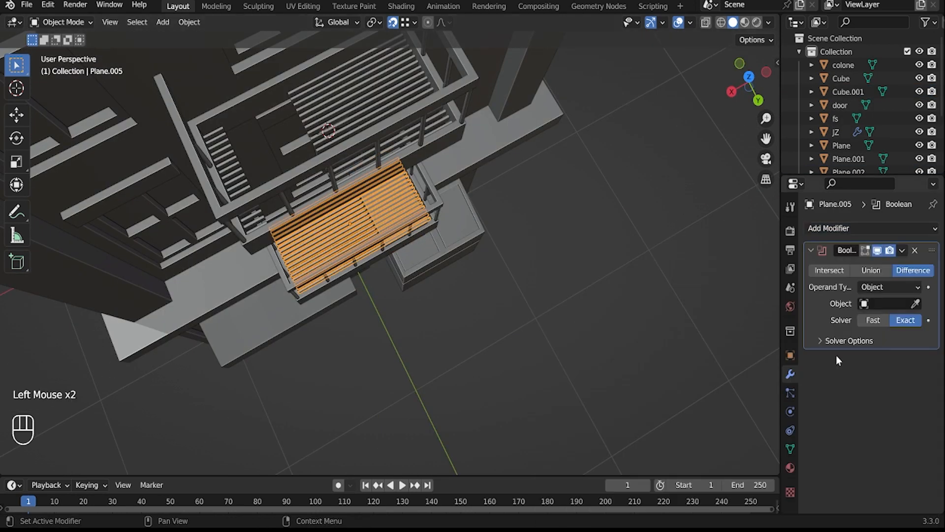
middle_drag(590, 345, 565, 253)
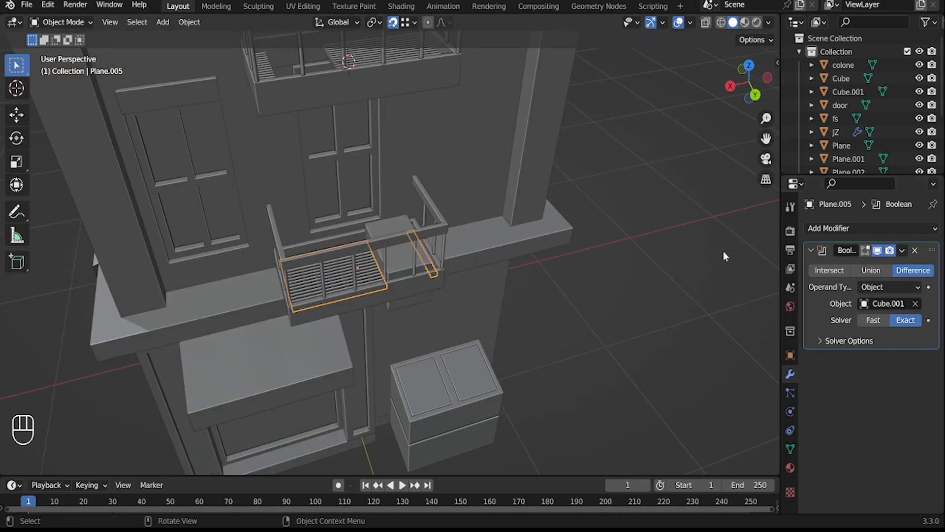
click(886, 266)
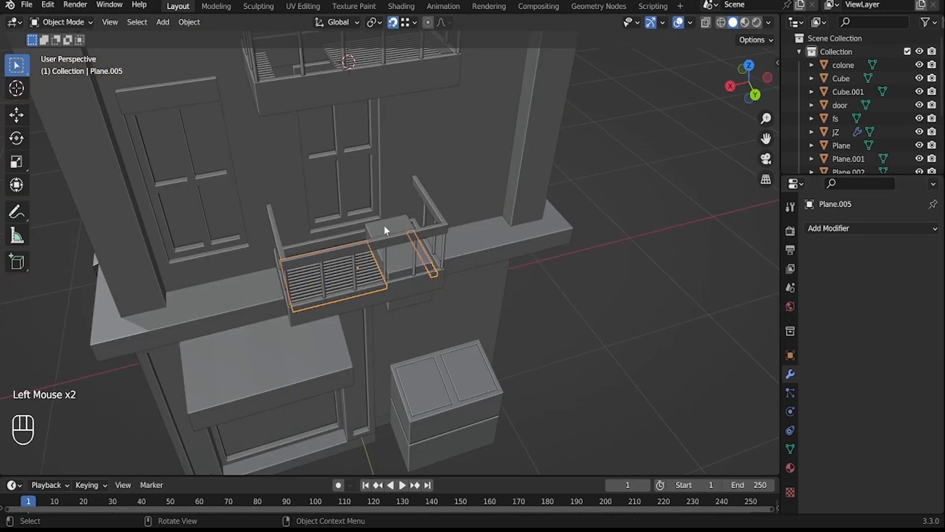
Step: Delete the cutting cube from the lower balcony
click(384, 225)
key(x)
middle_drag(384, 226, 352, 238)
Step: Snap the 3D cursor to the cut end of a slat beside the upper balcony's opening
click(426, 55)
middle_drag(417, 86, 450, 221)
scroll(450, 220, up, 3)
middle_drag(195, 193, 270, 136)
key(Tab)
scroll(354, 172, up, 2)
scroll(305, 148, up, 1)
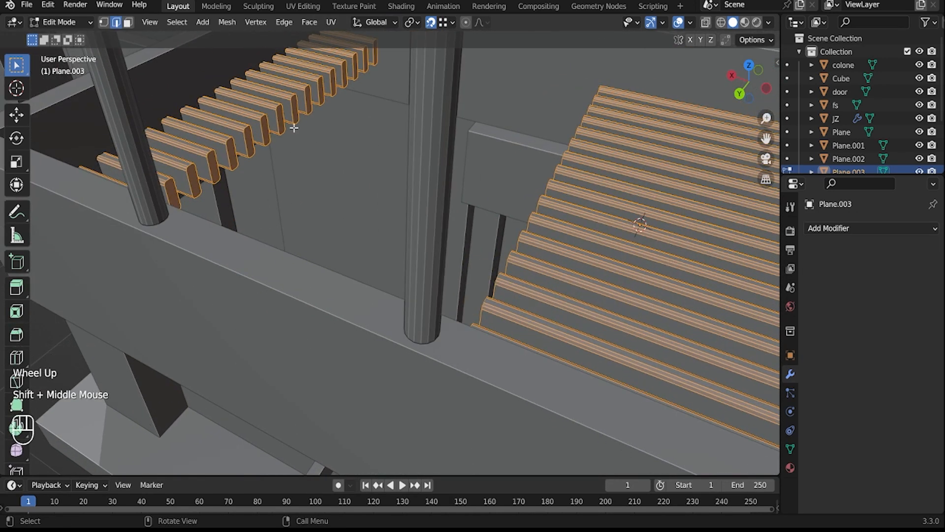
click(308, 99)
key(shift+s)
key(Tab)
Step: Add a cube at the 3D cursor, scale it down to slat height and narrow it along X
key(shift+a)
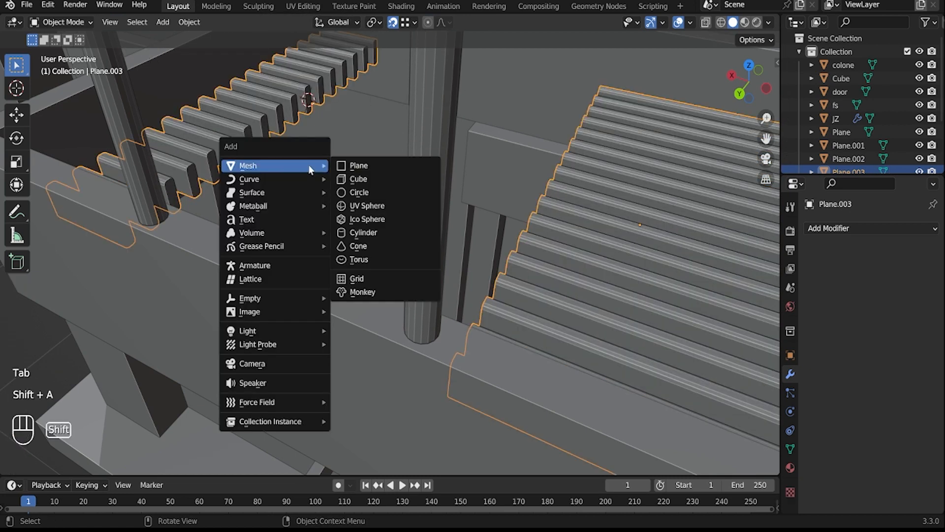
click(383, 178)
key(s)
click(340, 123)
key(s)
click(339, 123)
key(s)
key(y)
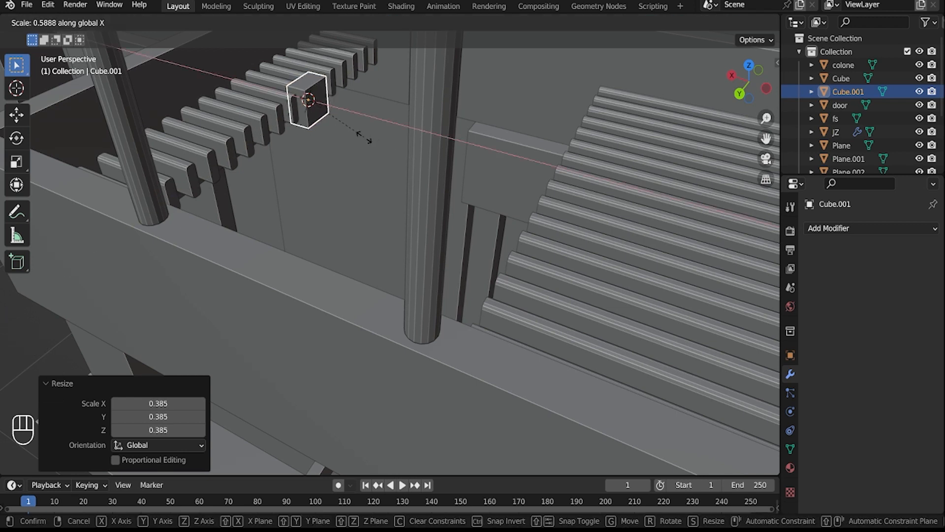
click(364, 136)
Step: Move the narrow block along X so it sits against the cut slat ends of the upper balcony's opening
middle_drag(357, 131, 357, 112)
key(g)
key(x)
click(313, 84)
key(g)
key(x)
click(313, 84)
Step: Stretch the block's end faces along Y in both directions to form a beam spanning the opening along the slat ends
scroll(313, 85, up, 2)
shift+middle_drag(313, 85, 325, 207)
middle_drag(325, 207, 211, 217)
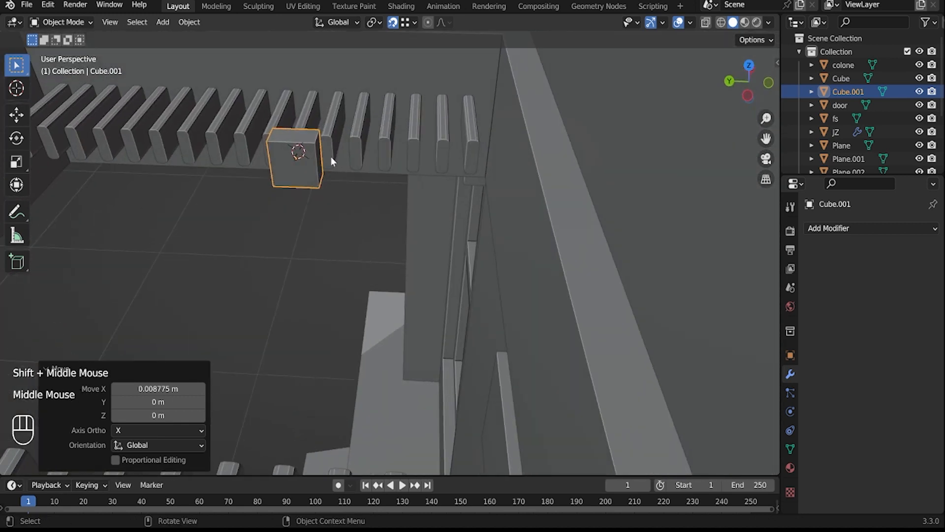
key(Tab)
middle_drag(328, 160, 441, 116)
scroll(438, 116, down, 2)
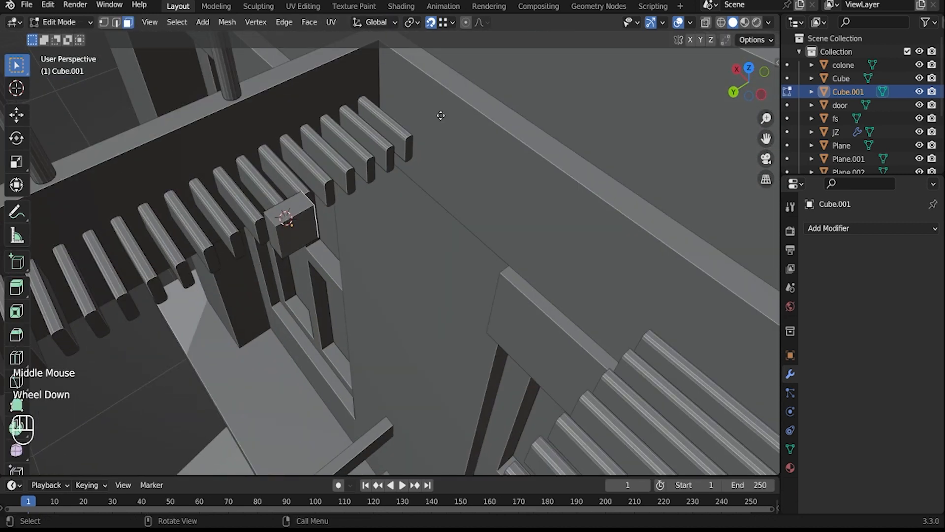
key(g)
key(y)
click(382, 107)
middle_drag(382, 106, 165, 236)
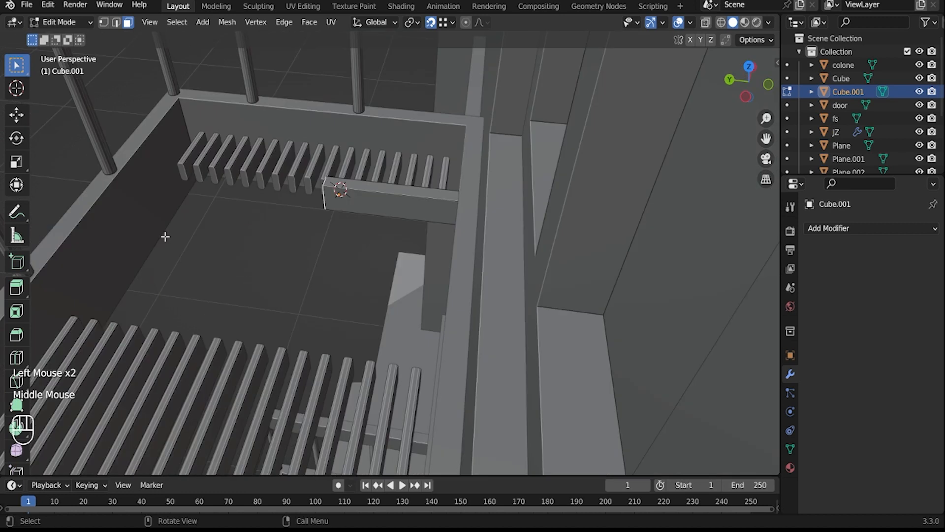
key(y)
click(179, 101)
middle_drag(180, 101, 411, 253)
key(Tab)
Step: Duplicate the beam along X to the slat ends on the opposite side of the upper balcony's opening
scroll(407, 252, down, 1)
scroll(407, 253, up, 1)
key(shift+d)
key(y)
key(x)
click(492, 261)
Step: Duplicate the beam again, rotate it 90° about Z and place it along the wall side of the opening
scroll(427, 255, down, 3)
middle_drag(426, 255, 431, 297)
key(shift+d)
right_click(397, 268)
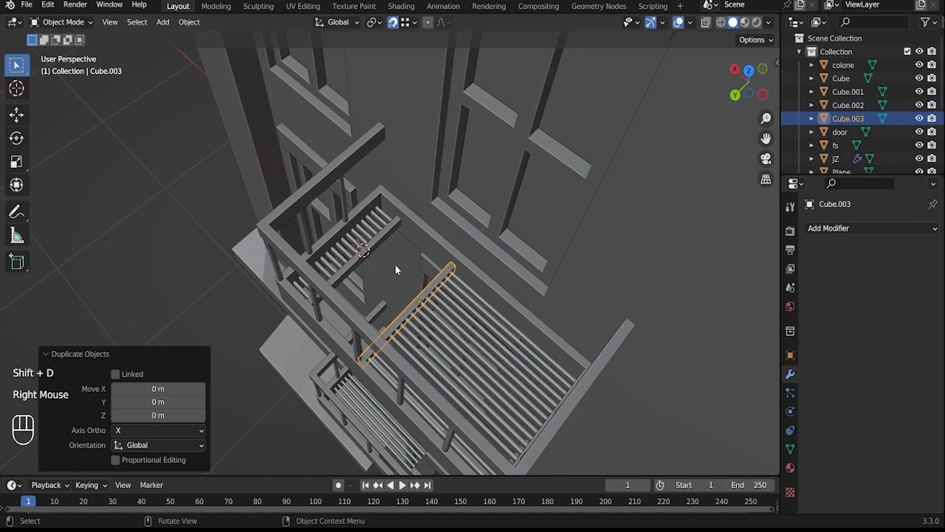
key(r)
right_click(486, 298)
key(r)
key(z)
key(BackSpace)
text(90)
key(Return)
key(g)
click(414, 243)
Step: Shorten the wall-side beam along X so its far end meets the opposite crossbeam
scroll(521, 257, up, 2)
middle_drag(414, 244, 583, 361)
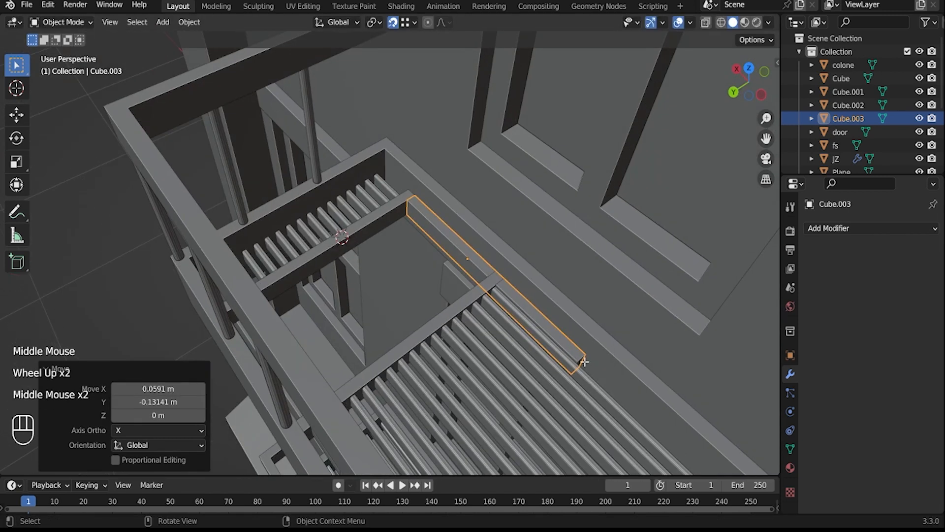
key(Tab)
key(g)
key(y)
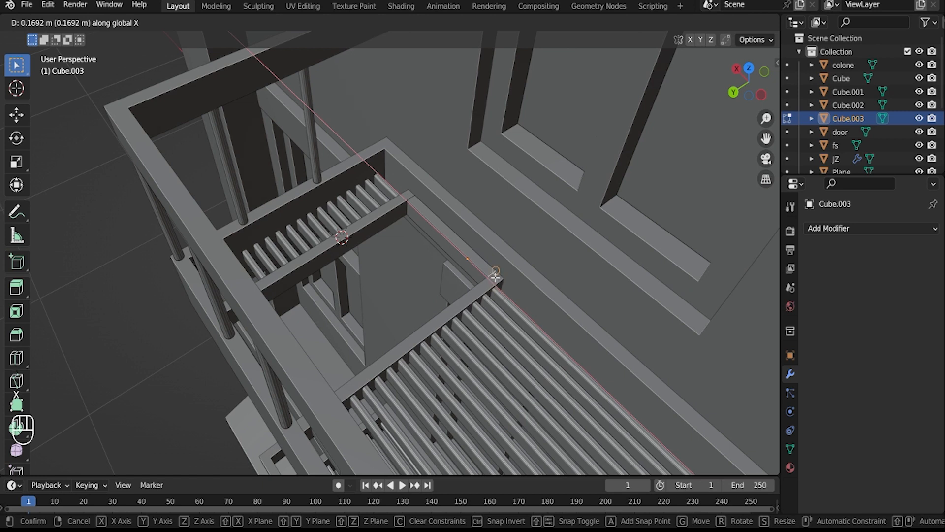
click(494, 277)
key(g)
key(y)
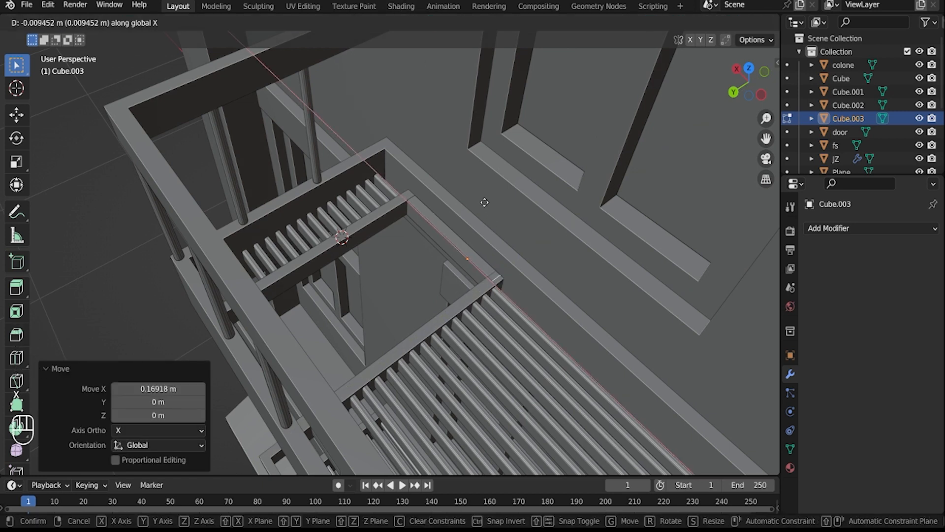
click(484, 202)
Step: Turn off snapping and shift the shortened beam about 0.005 m along X to fit between the crossbeams
middle_drag(463, 189, 448, 185)
scroll(447, 186, up, 2)
key(Tab)
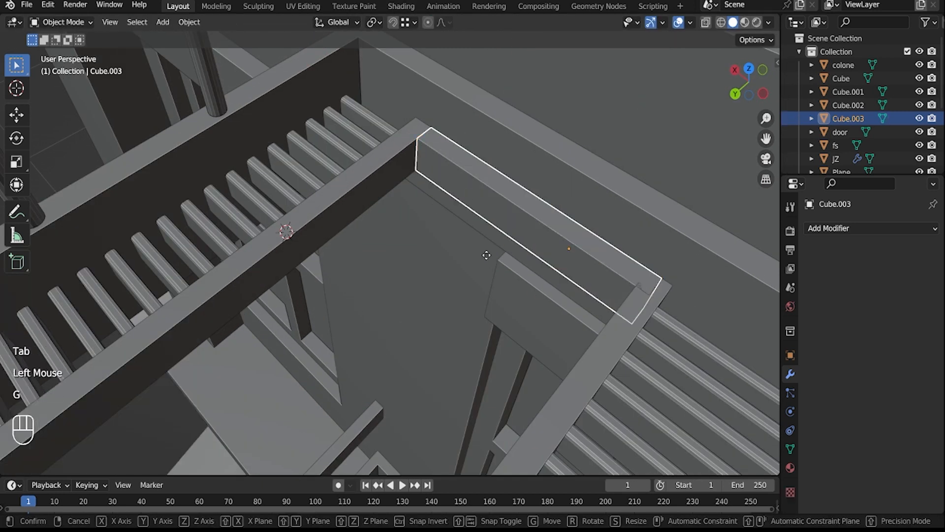
click(480, 250)
Step: Duplicate the wall-side beam along Y to the outer side of the opening to close the rectangular frame
scroll(472, 249, down, 1)
scroll(350, 249, down, 1)
middle_drag(472, 249, 327, 243)
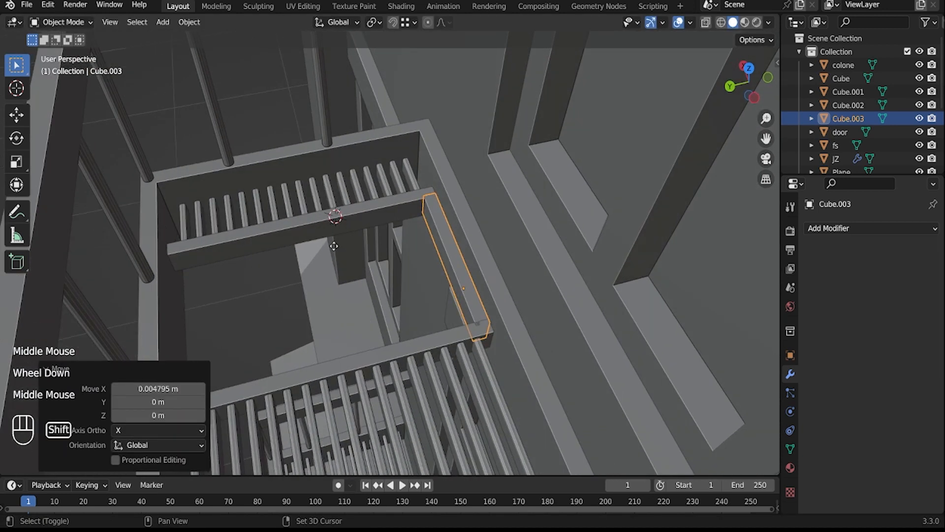
key(shift+d)
key(y)
key(x)
click(157, 253)
click(295, 305)
key(g)
key(y)
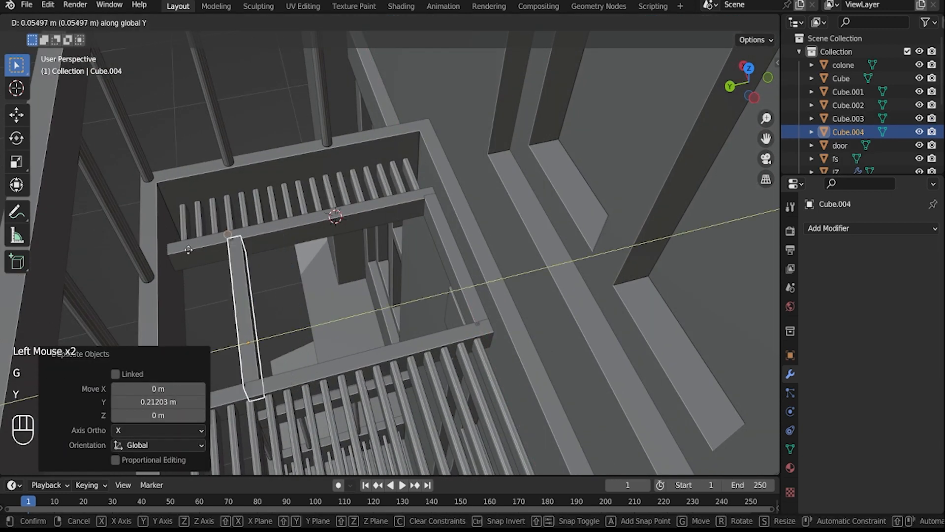
click(277, 260)
Step: Join the four beams around the upper balcony's opening into one frame object
shift+click(433, 207)
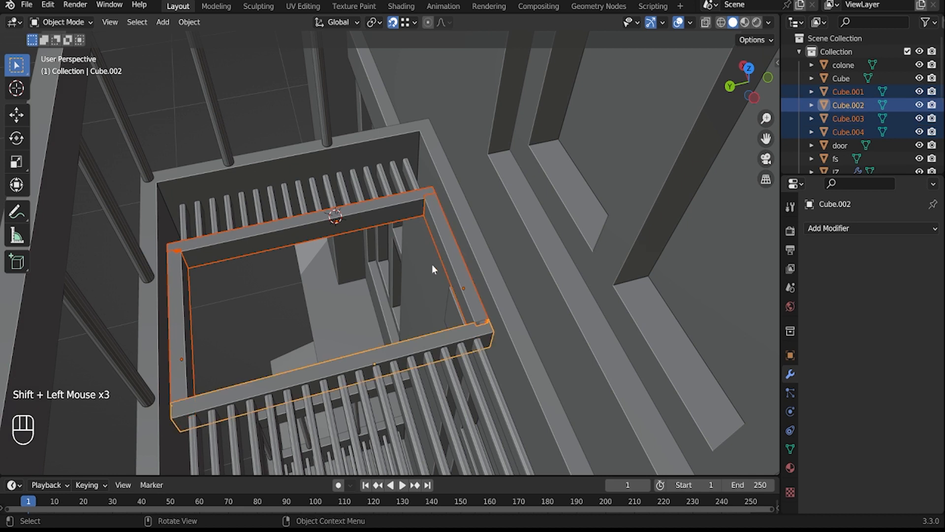
key(ctrl+j)
click(454, 263)
click(295, 281)
Step: Duplicate the opening frame straight down along Z to the lower balcony
scroll(119, 275, down, 1)
middle_drag(356, 285, 423, 253)
click(344, 278)
click(480, 263)
key(shift+d)
key(z)
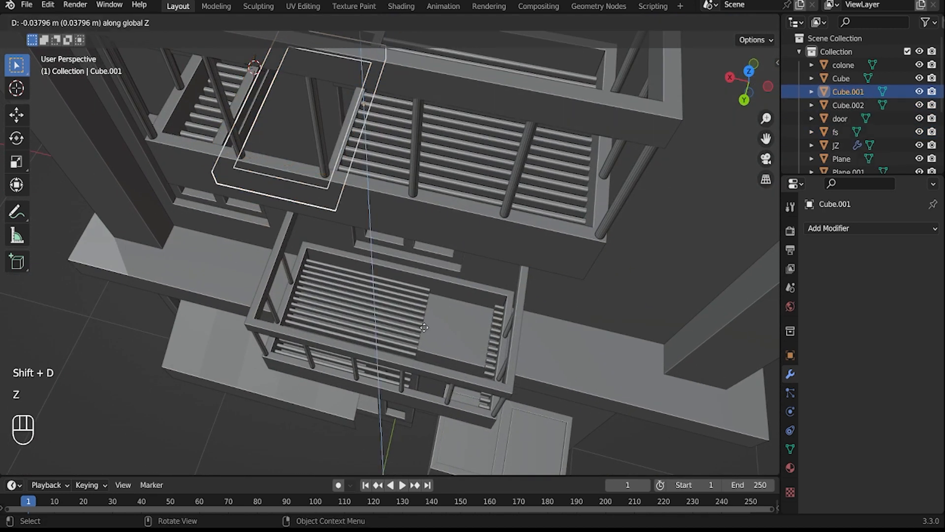
click(480, 326)
Step: Move the duplicated frame along X so it surrounds the lower balcony's floor opening
middle_drag(480, 326, 434, 266)
shift+middle_drag(433, 265, 355, 182)
middle_drag(354, 183, 485, 357)
scroll(413, 357, up, 1)
key(g)
key(x)
click(413, 358)
Step: Set the lower frame's origin to its geometry and lower the frame along Z to the slat level
middle_drag(413, 358, 285, 273)
right_click(285, 273)
mouse_move(285, 281)
click(344, 297)
shift+scroll(296, 281, up, 1)
shift+middle_drag(236, 308, 261, 255)
scroll(261, 255, up, 2)
shift+middle_drag(320, 271, 394, 317)
scroll(391, 300, up, 1)
key(g)
key(z)
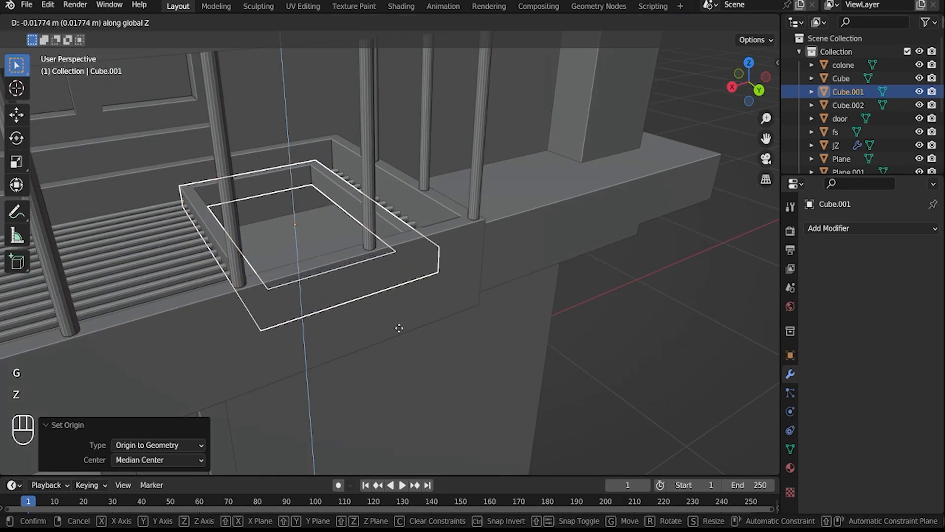
click(400, 330)
Step: Join the lower opening frame with the lower balcony object
click(658, 336)
middle_drag(657, 336, 362, 266)
scroll(573, 319, down, 2)
scroll(406, 201, down, 4)
click(547, 243)
shift+click(555, 238)
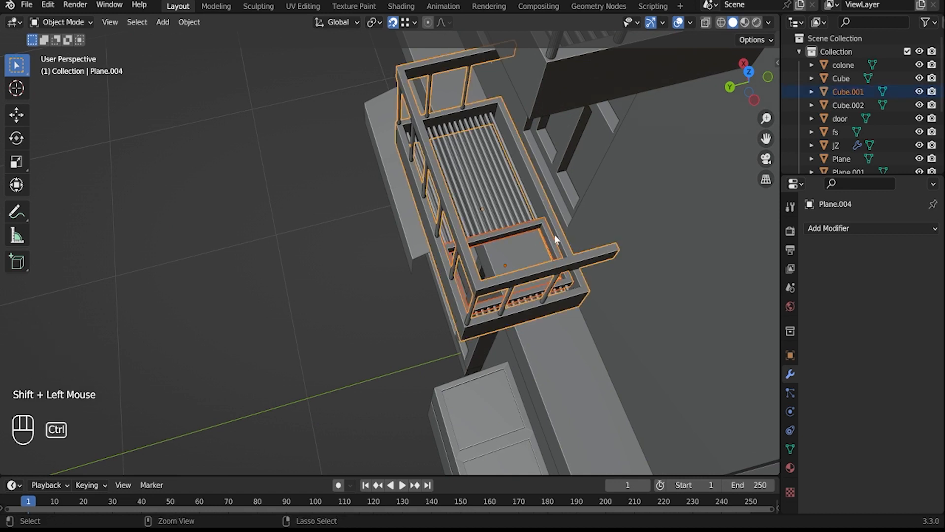
key(ctrl+j)
Step: Join the upper balcony's railing structure, floor slats and opening frame into one object
shift+click(512, 198)
shift+middle_drag(476, 234, 451, 345)
click(535, 126)
shift+middle_drag(534, 126, 516, 325)
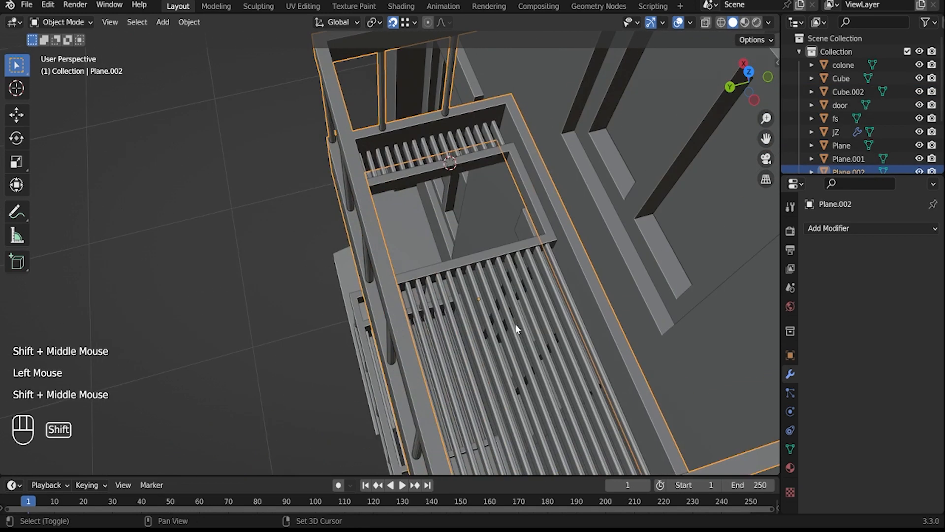
shift+click(515, 325)
shift+click(540, 237)
key(ctrl+j)
Step: Snap the 3D cursor to the middle of the upper frame's crossbeam beside the short slat section
middle_drag(539, 236, 512, 198)
scroll(513, 197, down, 2)
click(234, 292)
middle_drag(234, 293, 316, 240)
scroll(382, 231, down, 2)
scroll(427, 119, up, 8)
shift+middle_drag(426, 119, 285, 259)
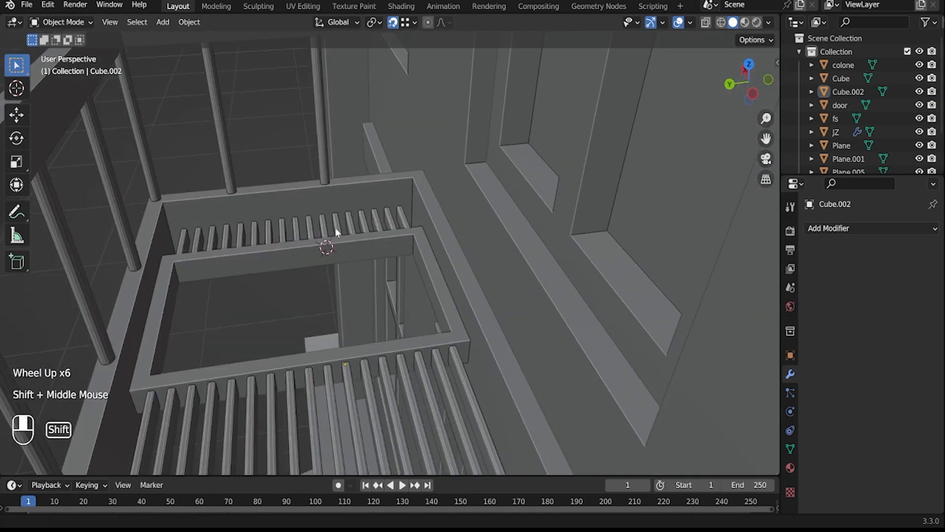
click(285, 260)
key(Tab)
click(285, 261)
key(shift+s)
key(Tab)
middle_drag(289, 310, 327, 321)
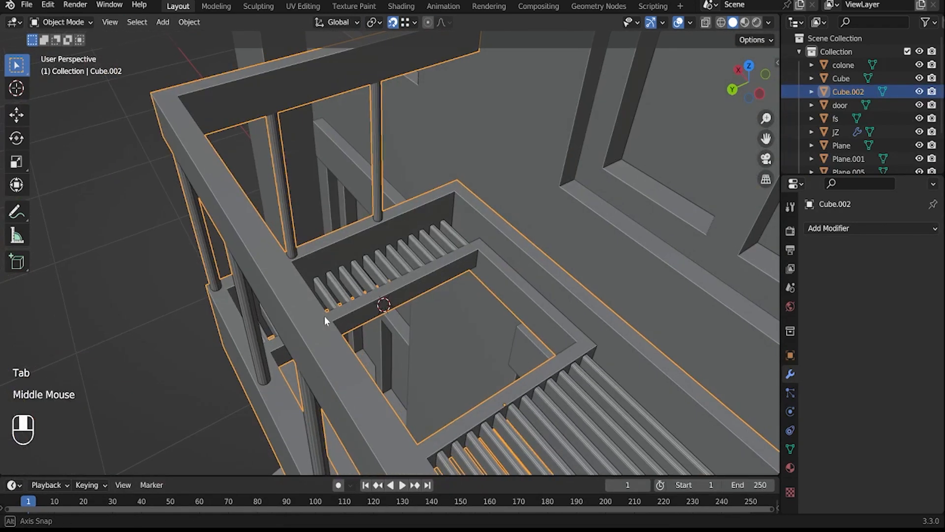
Step: Add a cube at the 3D cursor and scale it down to a small block about as tall as the crossbeam
key(shift+a)
mouse_move(309, 257)
click(378, 276)
key(s)
click(370, 300)
key(s)
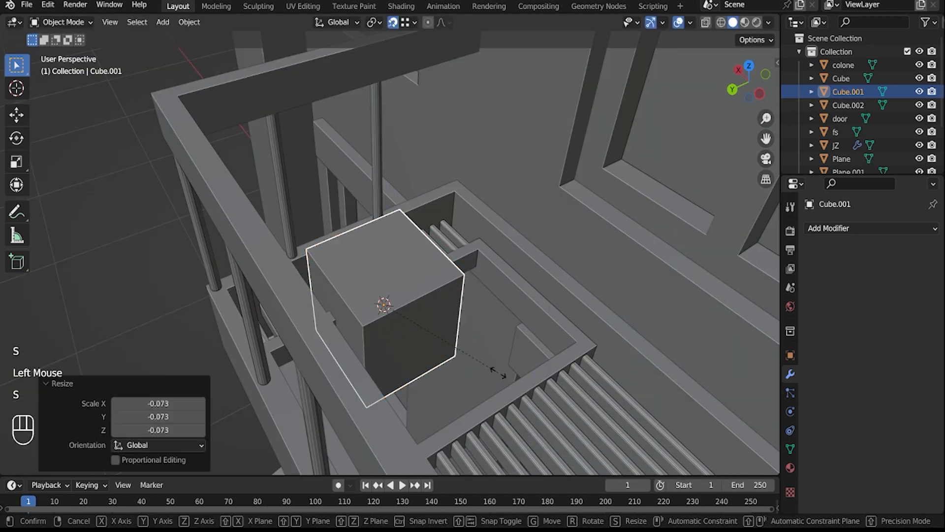
click(421, 335)
middle_drag(439, 359, 424, 362)
key(s)
click(395, 347)
Step: Move the small block along X so it sits against the crossbeam on the opening side
key(g)
key(x)
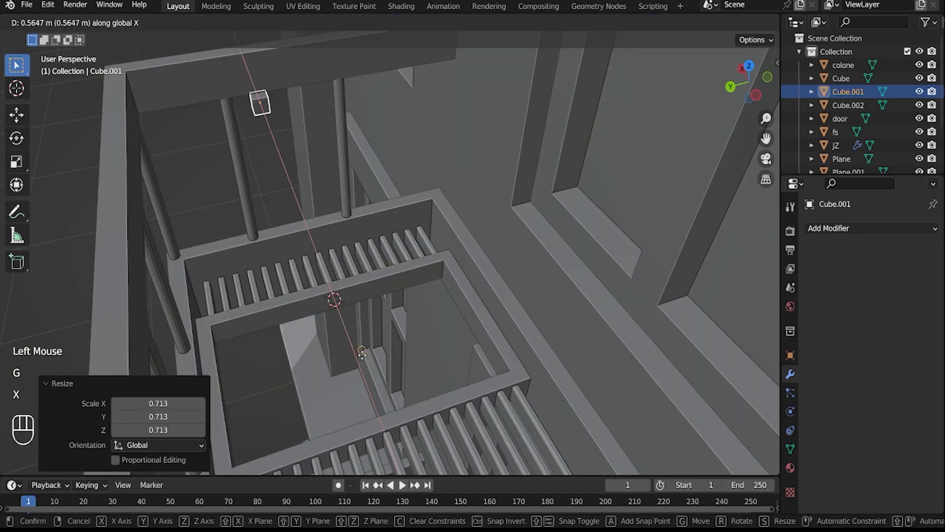
click(259, 102)
key(g)
click(452, 318)
key(g)
key(x)
click(441, 265)
Step: Turn off snapping with the small block on the crossbeam in close view
middle_drag(442, 265, 370, 288)
middle_drag(370, 288, 325, 217)
scroll(335, 222, up, 2)
shift+middle_drag(324, 216, 319, 211)
shift+middle_drag(319, 211, 313, 203)
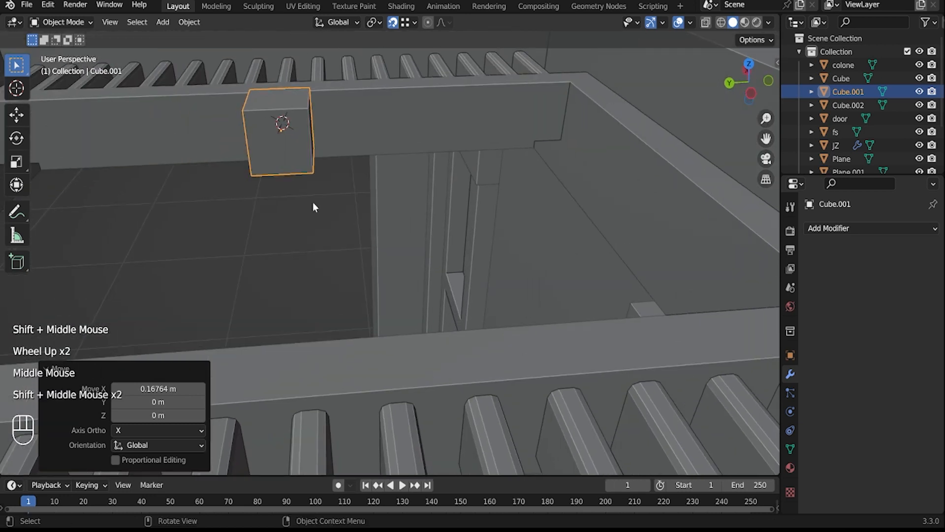
click(396, 22)
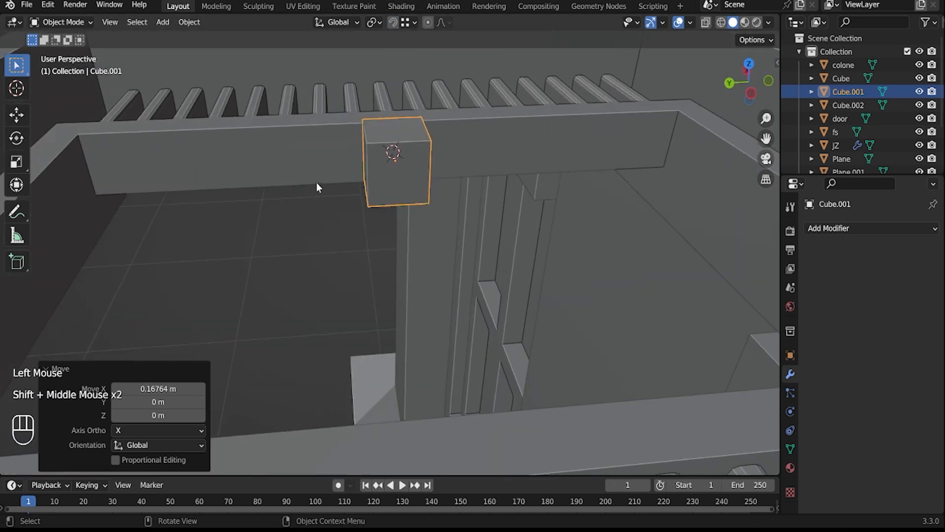
key(g)
key(y)
right_click(537, 159)
Step: In Edit Mode, move the block's geometry about 0.08 m along Y, away from its origin on the crossbeam
key(Tab)
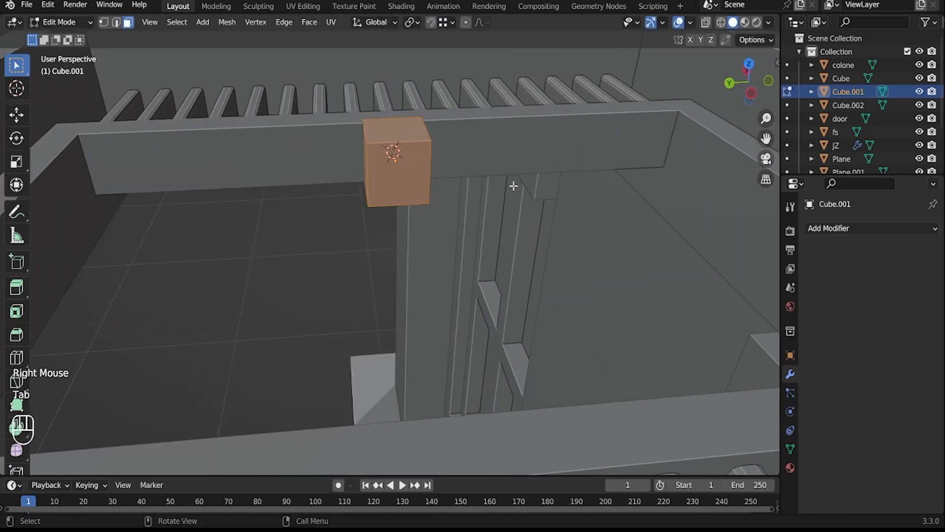
key(g)
key(x)
click(337, 180)
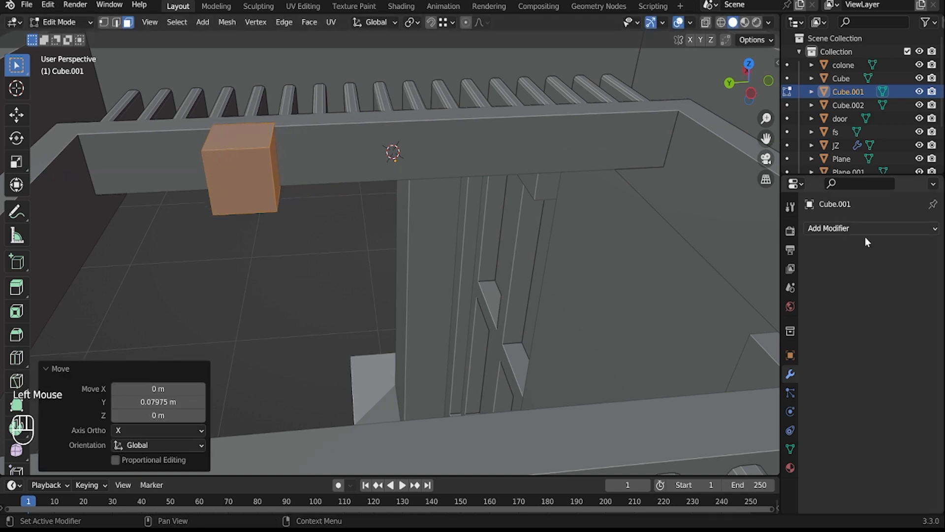
Step: Add a Mirror modifier to the block with only the Y axis enabled and return to Object Mode
click(865, 228)
click(686, 385)
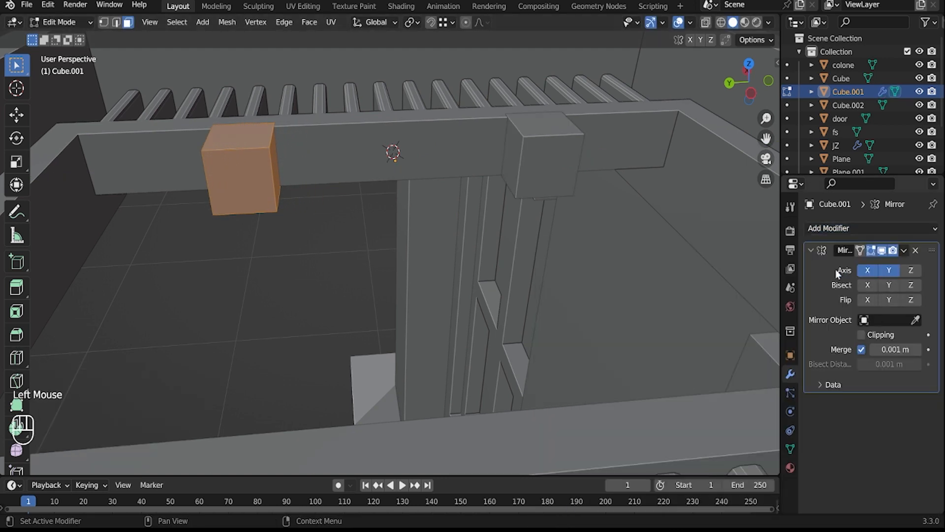
key(Tab)
Step: Stretch the mirrored blocks into long vertical posts by moving their bottom face down along Z
middle_drag(495, 254, 566, 182)
scroll(546, 273, up, 1)
scroll(577, 281, down, 1)
shift+middle_drag(541, 162, 497, 256)
middle_drag(497, 256, 462, 207)
middle_drag(458, 197, 438, 153)
key(Tab)
shift+middle_drag(438, 153, 435, 196)
shift+middle_drag(435, 294, 453, 335)
scroll(453, 335, down, 1)
middle_drag(452, 334, 470, 369)
key(g)
key(z)
click(401, 154)
Step: Thin the whole linked post mesh by scaling it to about 0.74 in X and Y, leaving Z locked
mouse_move(401, 154)
middle_down()
mouse_move(502, 153)
mouse_move(415, 190)
mouse_move(414, 257)
mouse_move(406, 146)
middle_up()
scroll(405, 146, up, 2)
key(l)
key(s)
key(shift+z)
right_click(437, 312)
key(s)
key(shift+z)
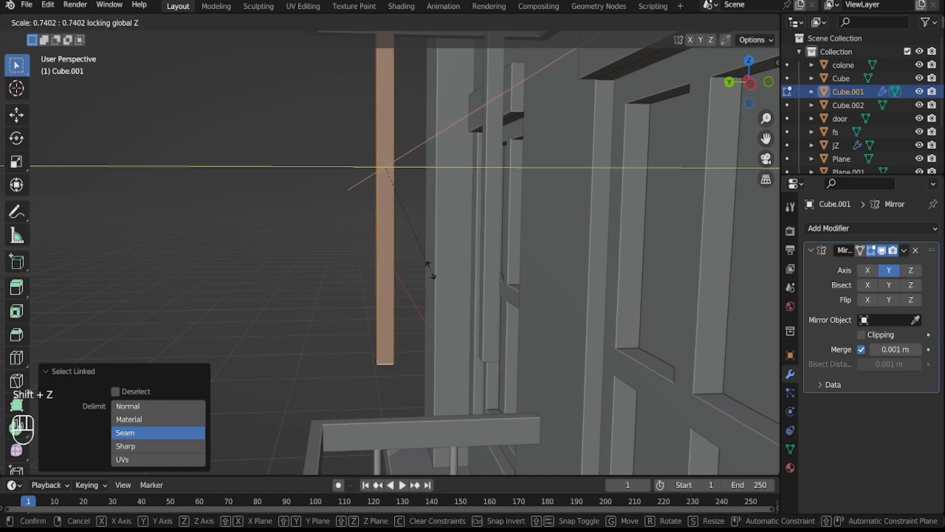
click(429, 270)
Step: Apply the Mirror modifier and scale the pair of posts along Y to about 0.90 to bring them closer together
middle_drag(430, 270, 473, 288)
key(Tab)
scroll(474, 288, down, 2)
click(846, 266)
mouse_move(443, 236)
middle_down()
mouse_move(414, 229)
mouse_move(433, 251)
middle_up()
key(s)
key(y)
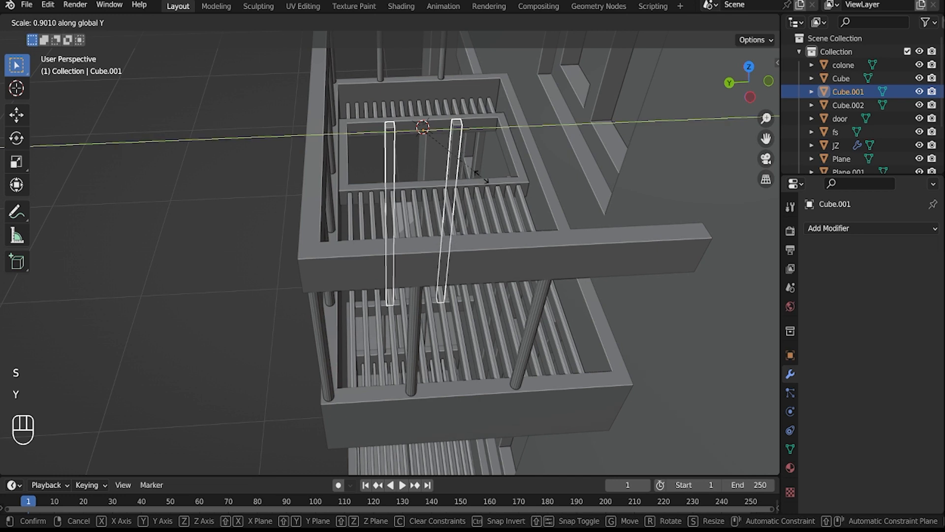
click(478, 170)
Step: Set the origin of the two posts to their geometry
middle_drag(478, 171, 496, 133)
scroll(495, 133, up, 2)
middle_drag(460, 202, 480, 177)
right_click(480, 177)
mouse_move(483, 175)
click(550, 191)
Step: Add a cylinder mesh near the posts and scale it down in several passes
key(shift+a)
mouse_move(477, 254)
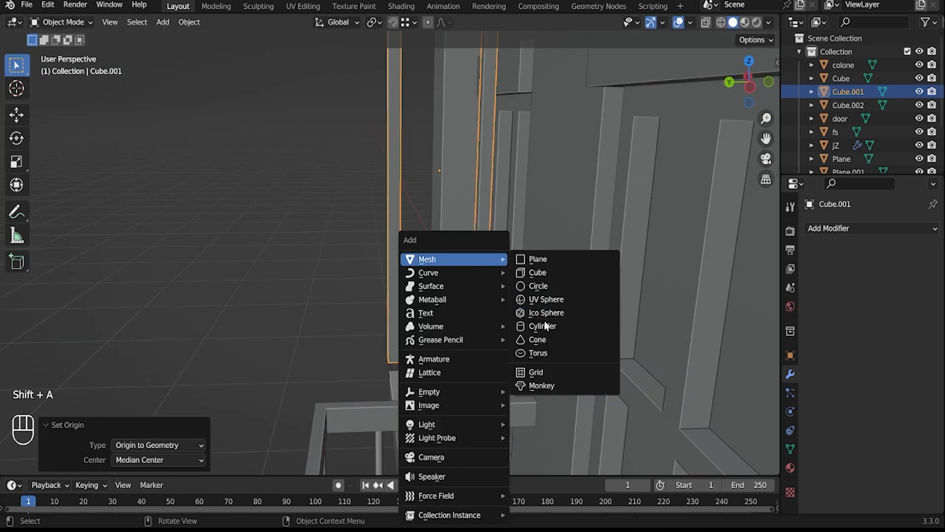
click(548, 324)
key(s)
click(538, 177)
key(s)
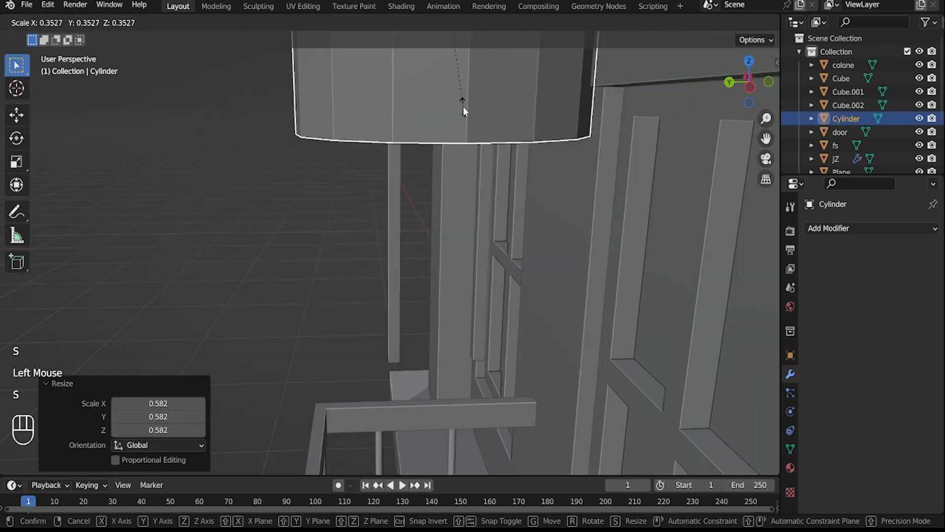
click(463, 106)
shift+middle_drag(465, 138, 492, 315)
key(s)
click(489, 235)
Step: Move the cylinder down about 0.26 m along Z and shrink it to a small piece narrower than the post spacing
shift+middle_drag(489, 235, 472, 171)
key(g)
key(z)
click(486, 380)
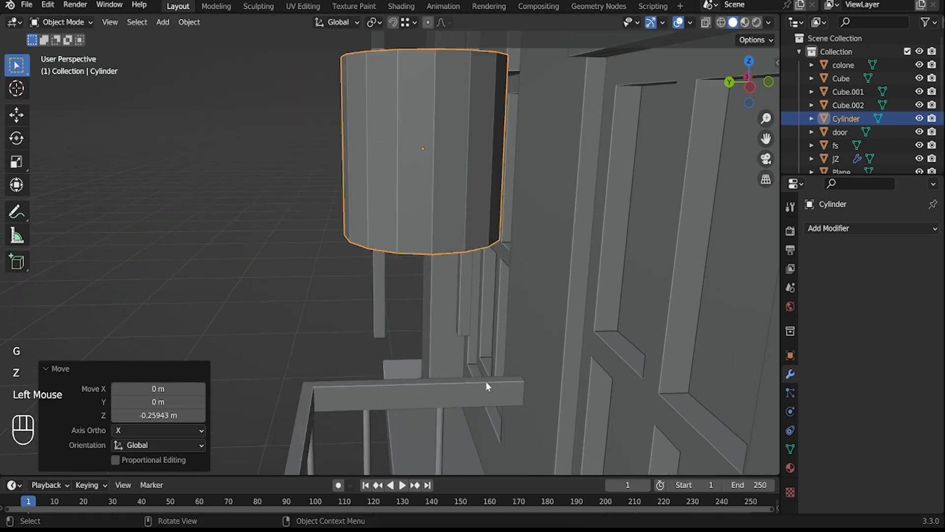
key(s)
click(500, 217)
key(s)
click(444, 167)
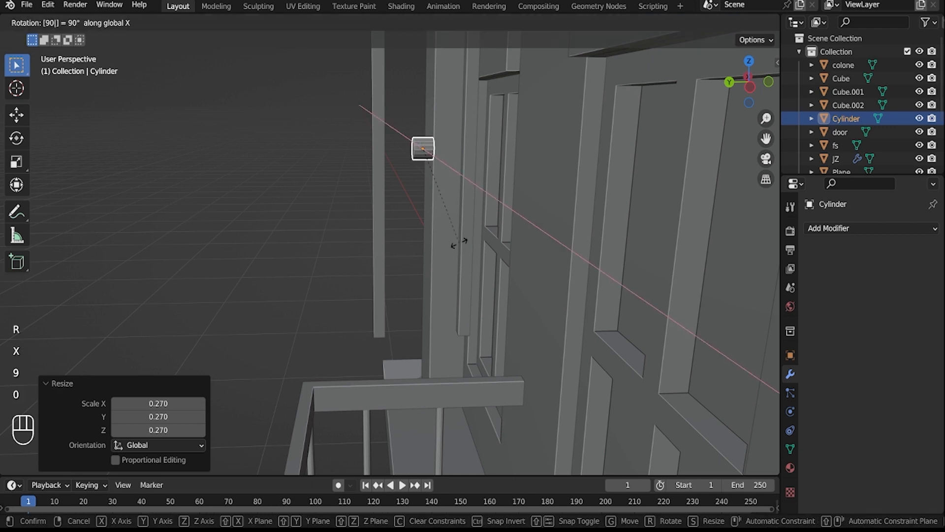
Step: Rotate the cylinder 90° about X and scale it about 4.05 along Y to shape a ladder rung
key(Return)
key(s)
key(y)
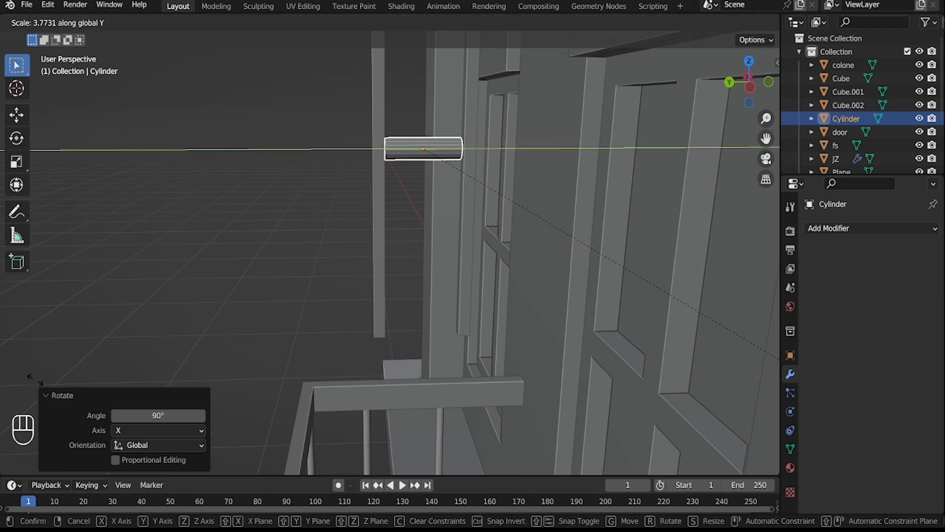
click(23, 397)
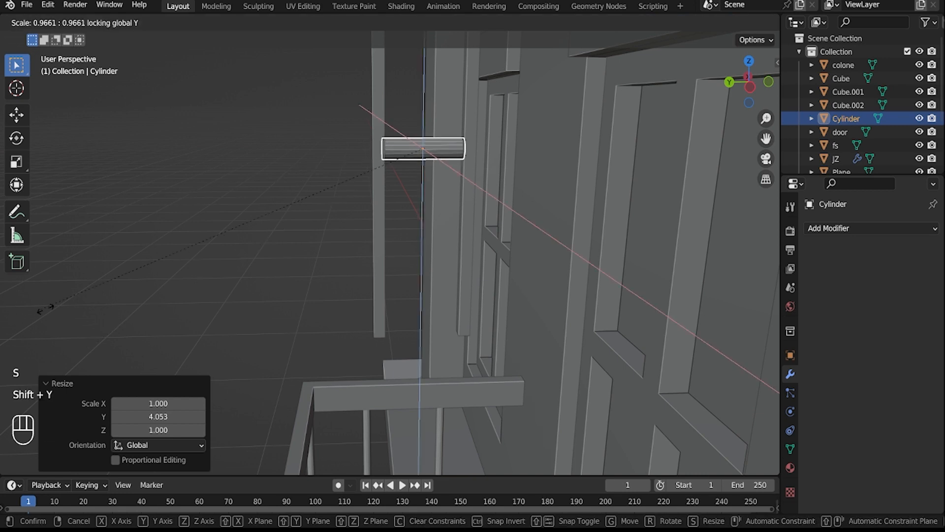
click(251, 226)
Step: Select the pair of posts and snap the 3D cursor to their center
scroll(449, 190, up, 3)
scroll(420, 249, up, 1)
shift+middle_drag(450, 190, 528, 163)
click(528, 159)
right_click(528, 158)
key(shift+s)
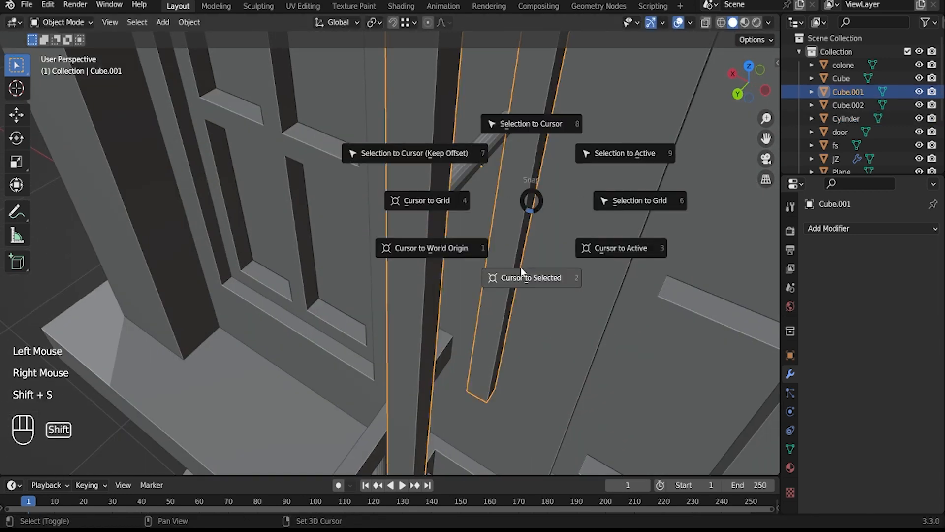
click(522, 275)
Step: Select the cylinder rung and snap it to the 3D cursor between the posts
click(468, 156)
key(shift+w)
shift+right_click(469, 155)
key(shift+s)
click(516, 122)
Step: Thin the rung by scaling it to about 0.76 in X and Z, leaving its length along Y locked
middle_drag(516, 122, 472, 172)
middle_drag(472, 172, 480, 319)
scroll(434, 226, down, 3)
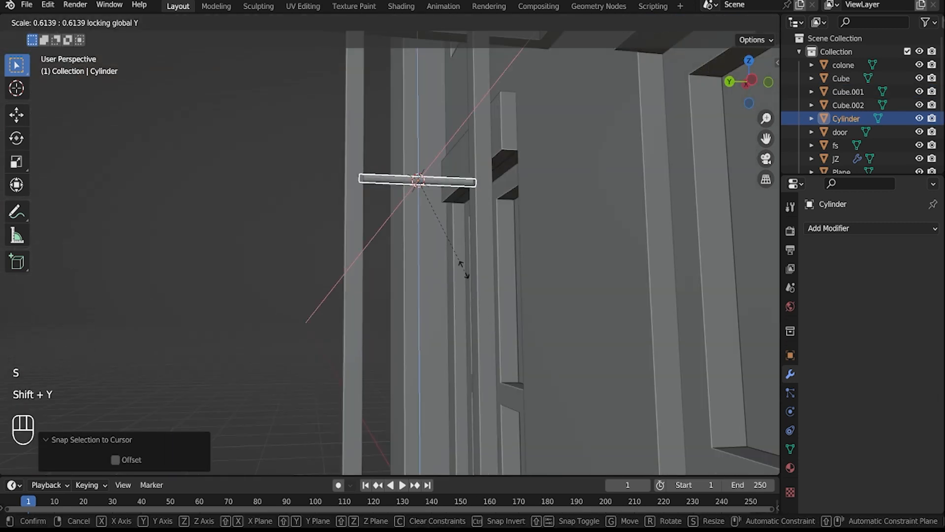
click(475, 287)
Step: Move the rung down along Z toward the lower end of the posts
middle_drag(475, 287, 456, 296)
scroll(455, 295, down, 1)
shift+middle_drag(455, 295, 456, 374)
key(g)
key(z)
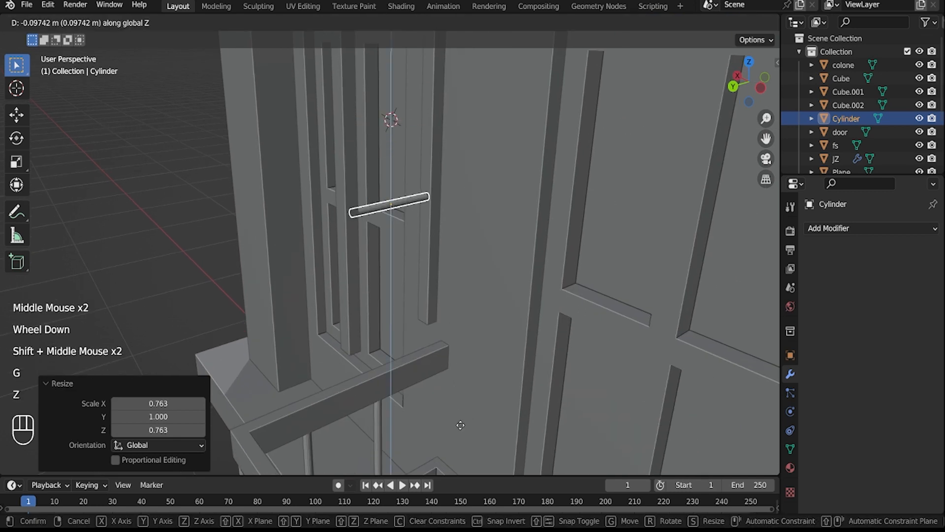
click(462, 458)
Step: Add an Array modifier to the rung and set its relative offset Factor X to 0
scroll(409, 283, down, 1)
click(185, 194)
click(393, 257)
click(821, 231)
click(695, 268)
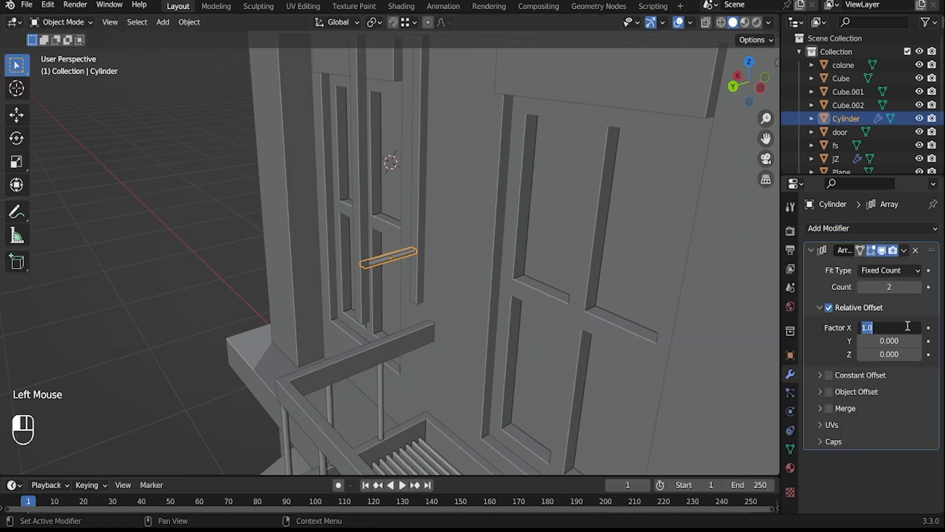
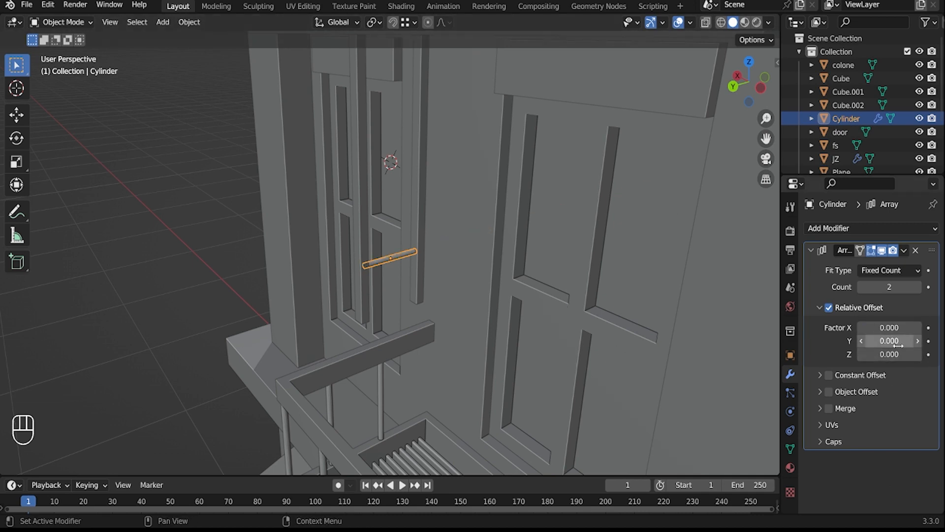
Step: Set the rung array's relative offset Y to 8.8 and its count to 5 to fill the ladder upward
click(917, 286)
click(917, 286)
shift+middle_drag(436, 243, 396, 209)
shift+middle_drag(396, 209, 467, 256)
mouse_move(467, 256)
middle_down()
mouse_move(449, 247)
mouse_move(467, 266)
middle_up()
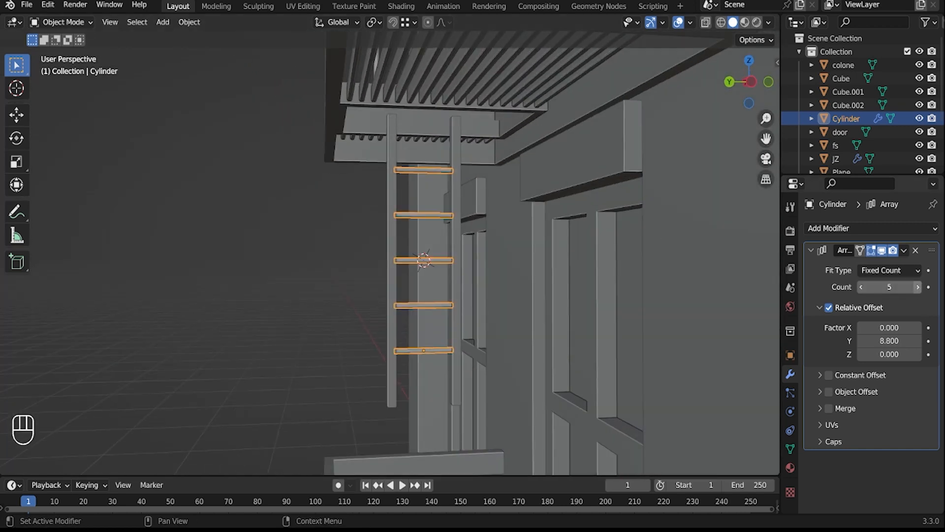
click(917, 286)
middle_drag(566, 290, 582, 294)
Step: Apply the Array modifier and join the rungs with the two posts into one ladder object
click(283, 363)
middle_drag(283, 364, 295, 305)
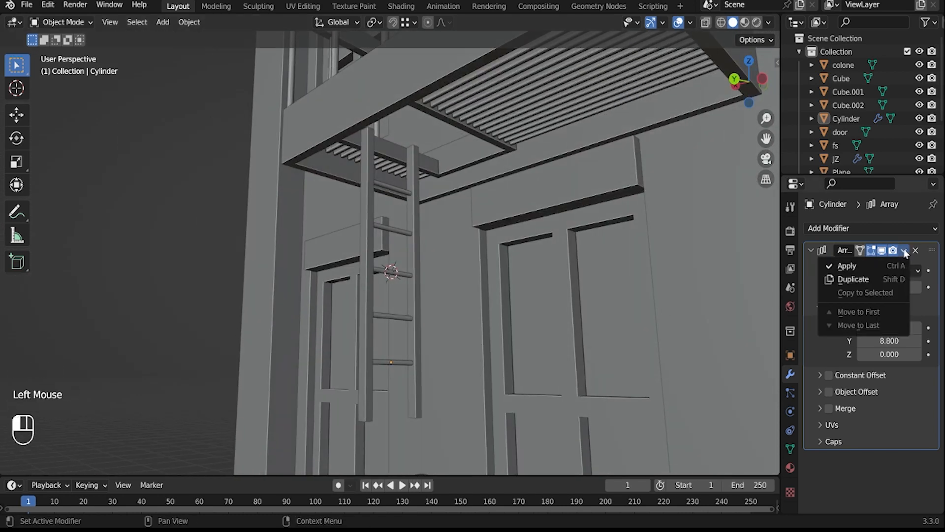
click(389, 227)
shift+click(415, 234)
key(ctrl+j)
Step: Duplicate the ladder and move the copy about 0.45 m straight down along Z
middle_drag(415, 234, 445, 295)
shift+middle_drag(446, 296, 435, 301)
scroll(426, 308, down, 2)
shift+middle_drag(436, 301, 473, 305)
middle_drag(473, 305, 410, 287)
scroll(421, 326, up, 1)
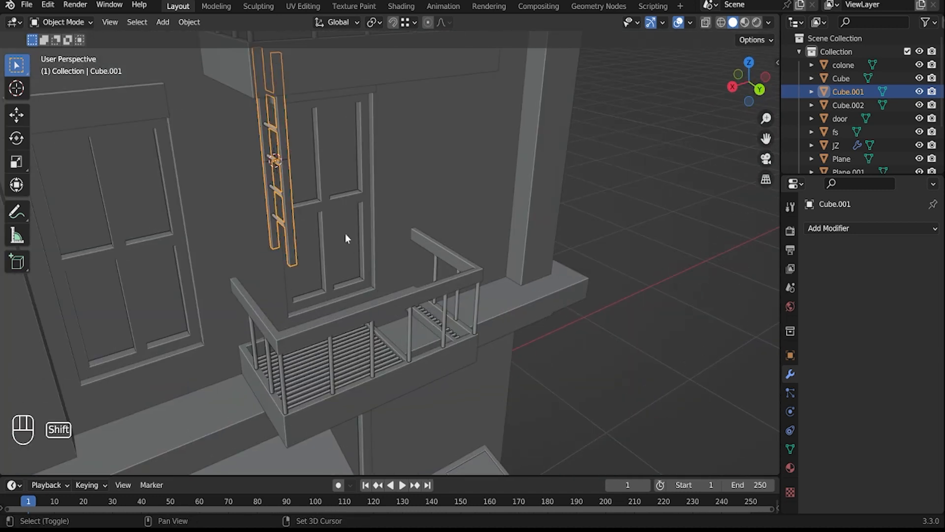
key(shift+d)
key(x)
key(z)
click(413, 278)
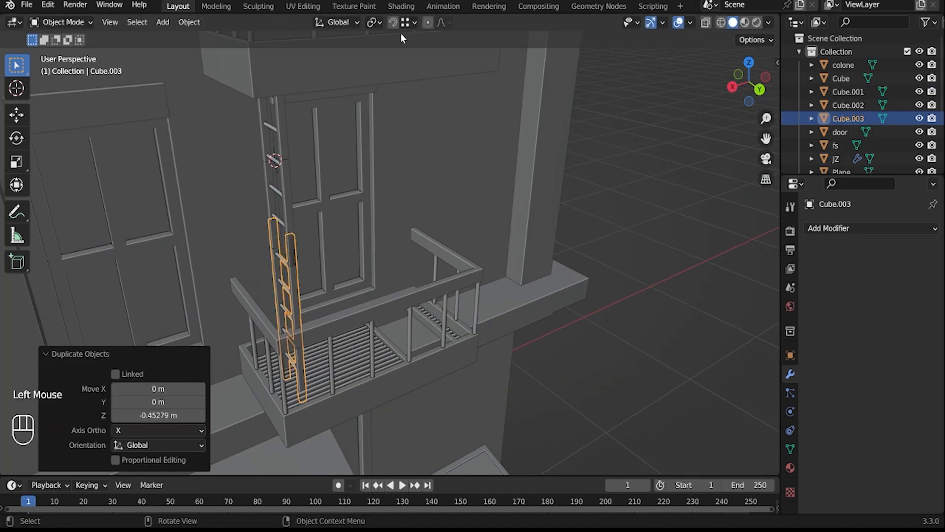
Step: Turn on snapping and shift the ladder copy along X toward the floor opening of the balcony below
key(g)
click(407, 307)
shift+middle_drag(374, 292, 273, 175)
key(g)
key(y)
key(x)
click(323, 198)
Step: Nudge the ladder copy about -0.009 m along X near the floor opening's crossbeam
middle_drag(323, 198, 358, 222)
scroll(180, 178, up, 2)
scroll(368, 226, up, 5)
shift+middle_drag(181, 180, 271, 174)
key(g)
key(y)
key(x)
click(399, 227)
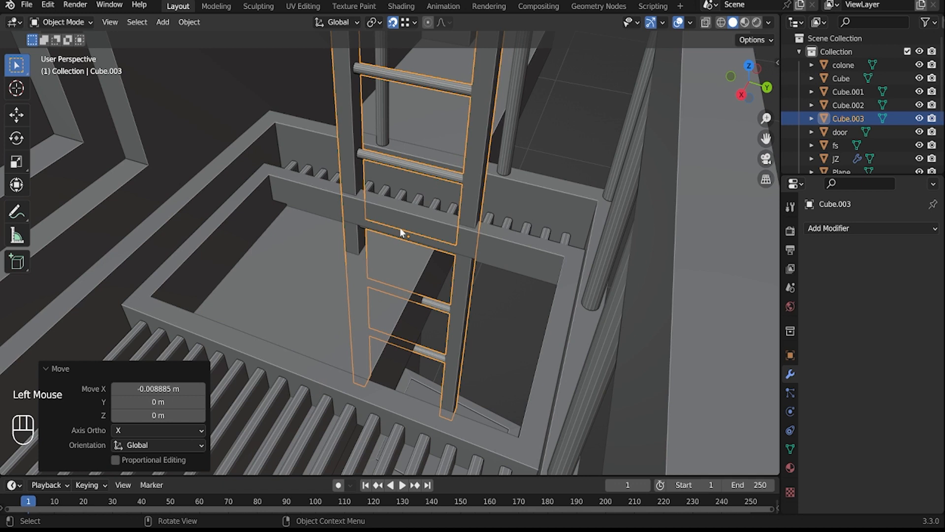
middle_drag(400, 227, 390, 131)
key(g)
key(y)
key(x)
right_click(438, 51)
Step: Move the ladder copy along X by about 0.031 m and back by about 0.010 m to align it with the opening's crossbeam
shift+middle_drag(439, 52, 364, 256)
key(g)
key(y)
key(x)
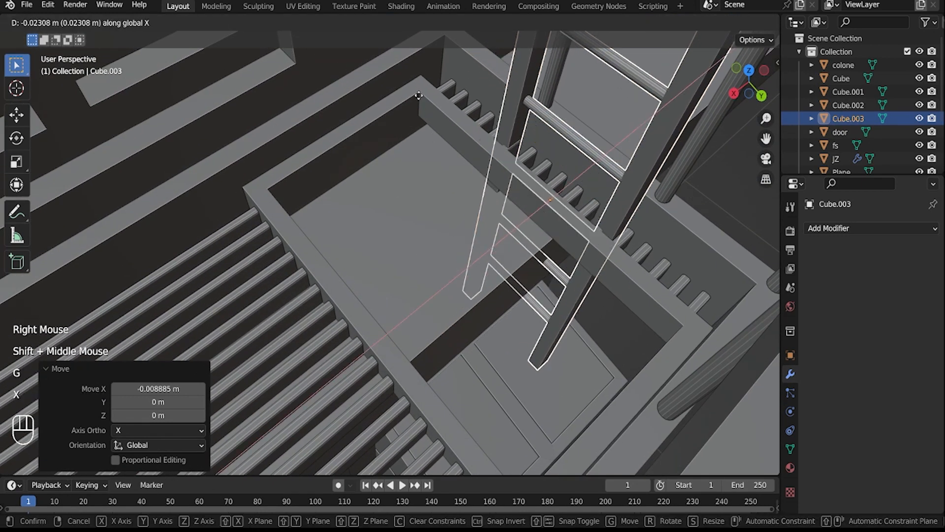
click(412, 125)
key(g)
key(x)
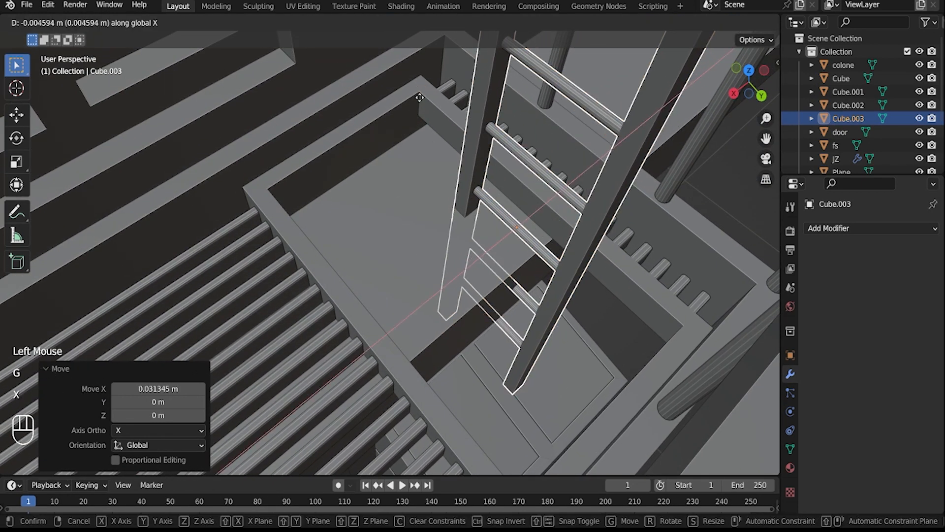
click(418, 94)
Step: Lower the ladder copy about 0.33 m along Z through the floor opening
middle_drag(419, 163, 364, 206)
scroll(364, 207, down, 2)
shift+middle_drag(364, 207, 515, 271)
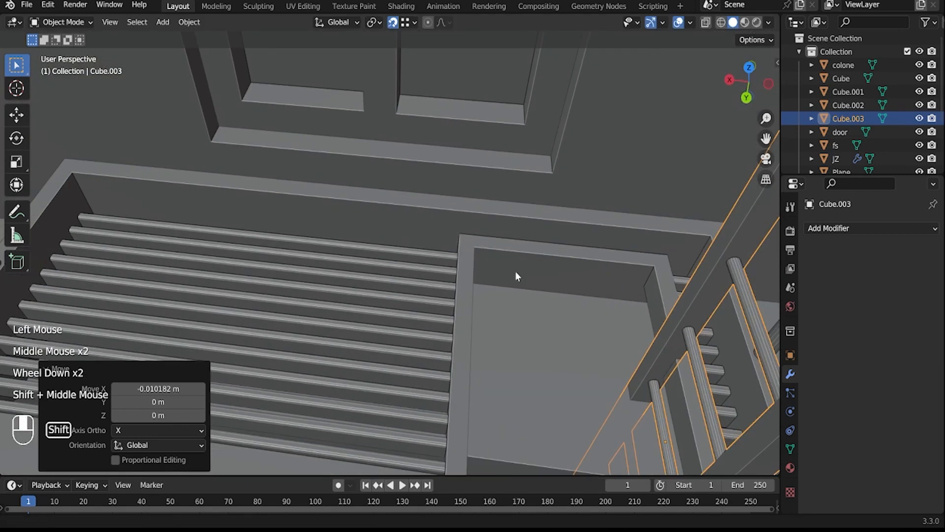
scroll(612, 408, down, 3)
scroll(364, 226, up, 1)
shift+middle_drag(612, 409, 354, 301)
scroll(364, 222, up, 2)
scroll(355, 302, down, 3)
key(g)
key(z)
click(393, 268)
Step: Adjust the ladder copy's height along Z beside the lower balcony's floor opening
middle_drag(392, 263, 129, 258)
key(g)
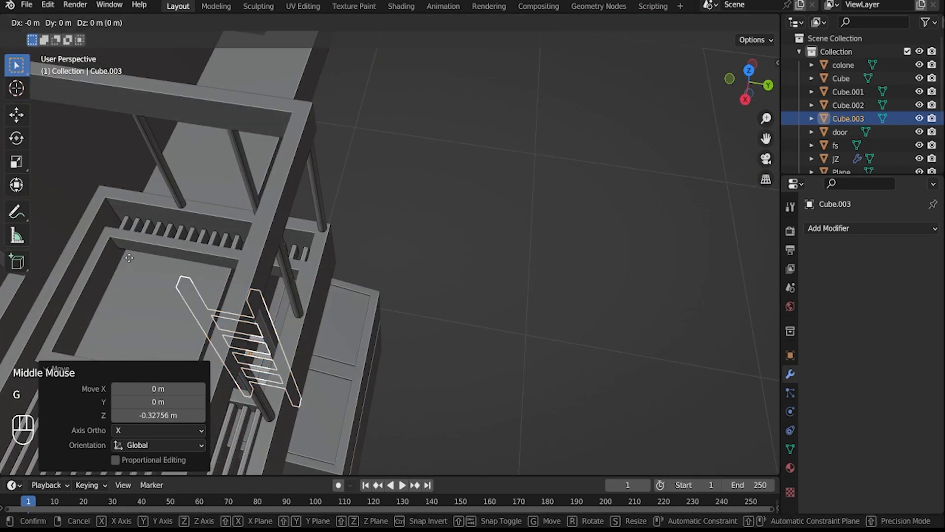
key(z)
click(469, 283)
click(468, 282)
scroll(469, 281, up, 1)
middle_drag(468, 281, 378, 291)
scroll(378, 292, down, 4)
click(322, 320)
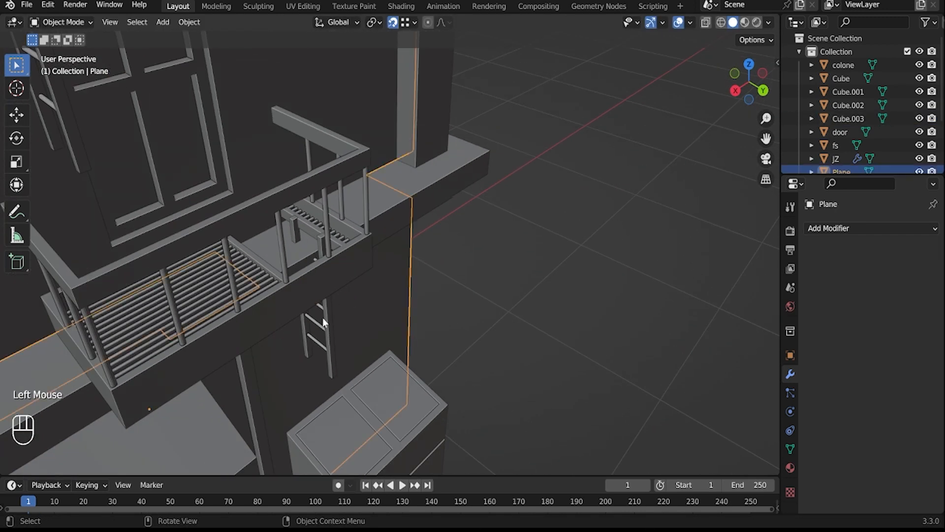
Step: Rotate the ladder copy 90° about the Z axis at the lower balcony
middle_drag(328, 310, 392, 330)
key(r)
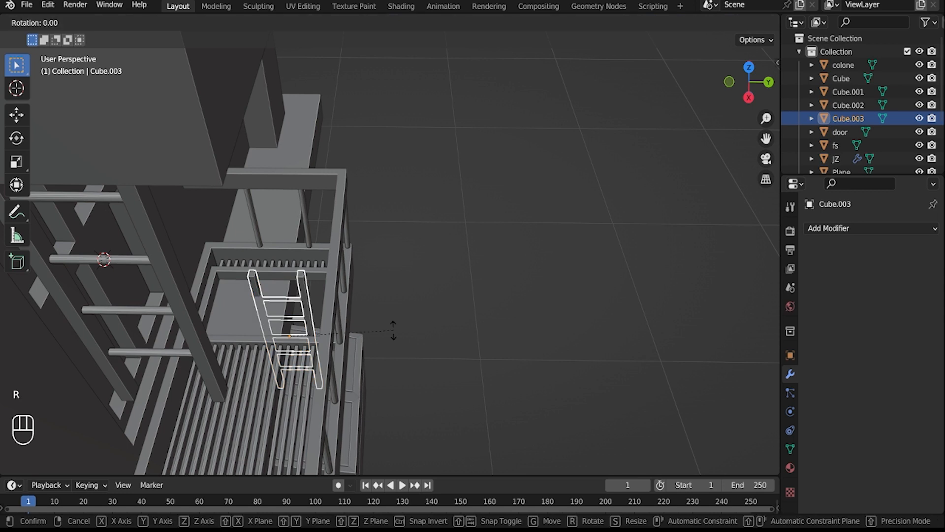
key(Return)
middle_drag(393, 330, 420, 170)
scroll(635, 342, up, 1)
shift+scroll(635, 342, up, 1)
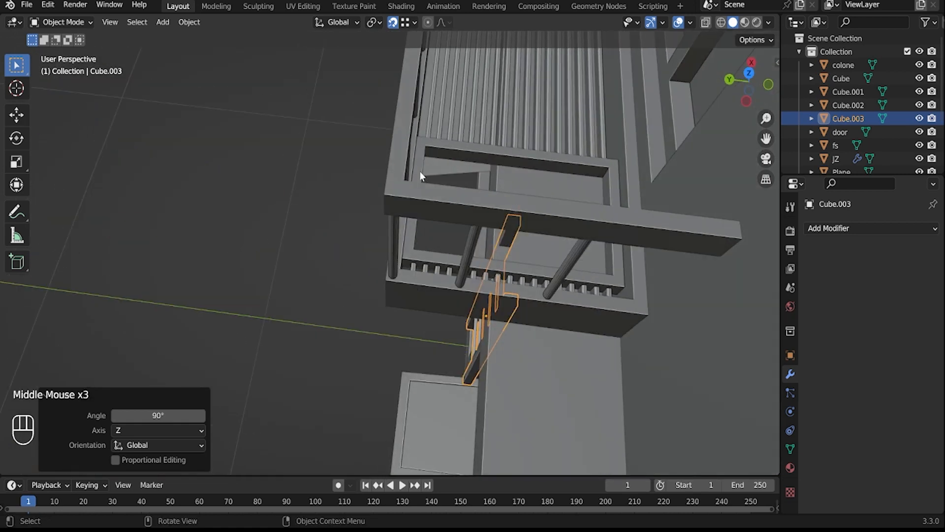
click(443, 205)
scroll(443, 205, up, 3)
middle_drag(443, 205, 528, 210)
click(485, 214)
key(Tab)
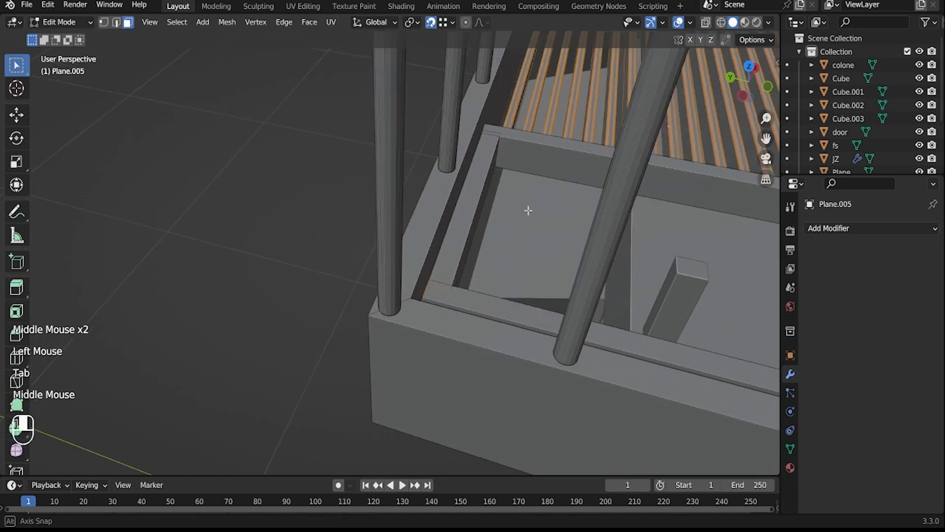
scroll(288, 262, down, 5)
scroll(321, 217, up, 3)
key(Tab)
Step: Move the rotated ladder about 0.048 m along Y toward the balcony's floor opening
middle_drag(320, 218, 469, 213)
click(414, 193)
key(g)
key(x)
key(y)
click(389, 247)
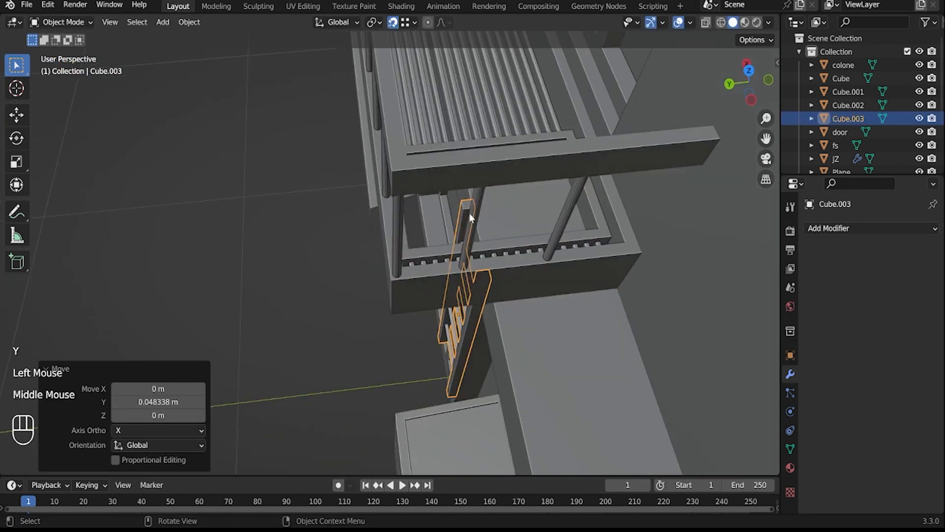
Step: Shift the rotated ladder further along Y and along X to fit it inside the floor opening
middle_drag(444, 263, 439, 213)
key(g)
key(y)
click(384, 221)
middle_drag(487, 261, 615, 315)
middle_drag(424, 256, 418, 207)
key(g)
key(x)
click(450, 296)
Step: Examine the ladder's placement beneath the balcony and against the side wall above the crate
scroll(630, 409, down, 2)
middle_drag(542, 344, 409, 276)
click(631, 409)
scroll(517, 456, down, 2)
shift+middle_drag(408, 276, 423, 185)
click(427, 197)
click(427, 198)
click(427, 198)
scroll(434, 212, up, 4)
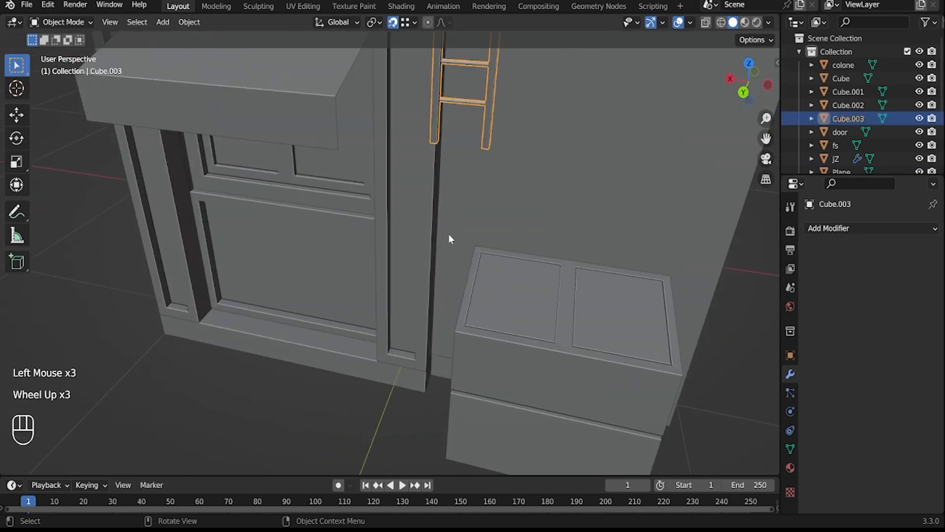
middle_drag(448, 235, 546, 257)
scroll(545, 256, down, 1)
middle_drag(438, 254, 509, 264)
scroll(510, 263, down, 4)
click(566, 317)
middle_drag(566, 317, 598, 345)
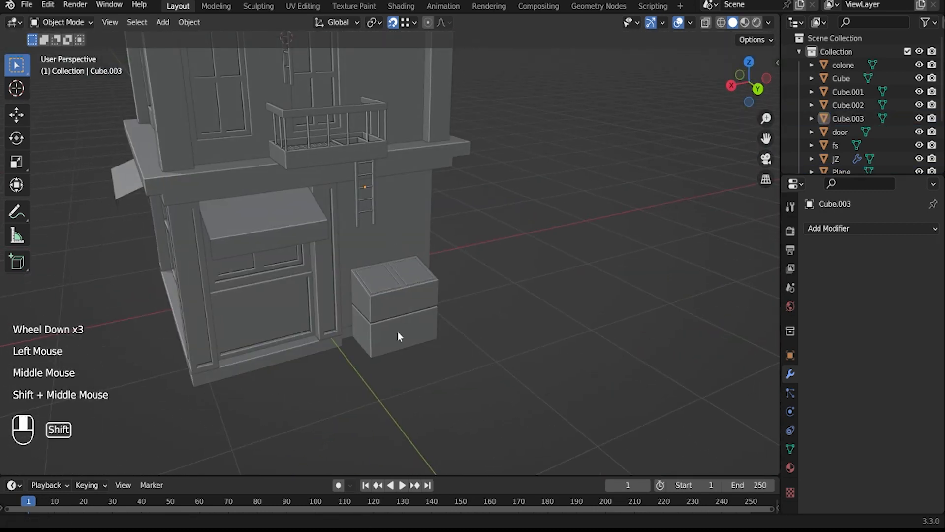
Step: Adjust the ladder's height along Z beneath the lower balcony and deselect it
shift+middle_drag(397, 332, 399, 406)
scroll(384, 354, up, 2)
click(362, 299)
key(g)
click(365, 301)
click(456, 312)
middle_drag(456, 312, 636, 382)
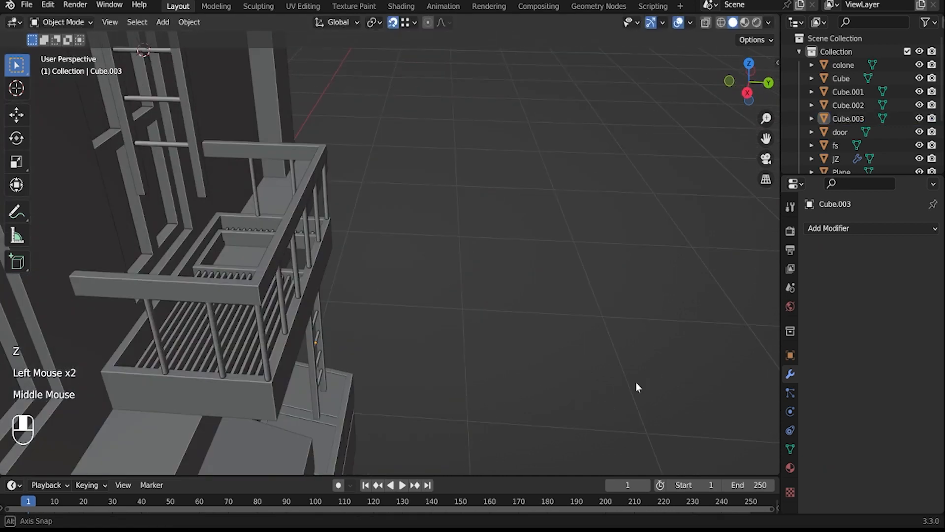
Step: Raise the ladder about 0.075 m along Z inside the framed floor opening and save the file
scroll(423, 333, up, 4)
middle_drag(422, 329, 286, 403)
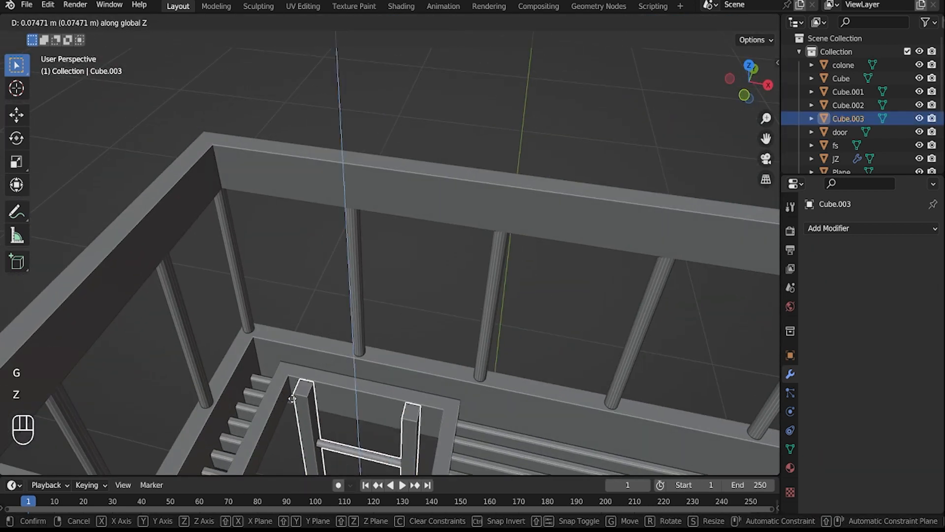
click(290, 395)
middle_drag(289, 395, 340, 407)
click(485, 124)
middle_drag(485, 124, 342, 312)
scroll(333, 194, down, 2)
scroll(307, 221, down, 3)
scroll(367, 283, down, 3)
click(363, 280)
key(ctrl+s)
Step: Open the upper building mesh for editing and switch to edge selection
scroll(341, 312, down, 2)
shift+middle_drag(342, 312, 315, 276)
scroll(361, 284, up, 3)
click(307, 310)
key(Tab)
scroll(297, 291, up, 2)
shift+middle_drag(315, 276, 345, 224)
click(338, 226)
middle_drag(345, 225, 349, 220)
key(2)
click(341, 213)
shift+middle_drag(341, 355, 383, 305)
middle_drag(434, 291, 586, 329)
right_click(491, 310)
Step: Select the rear half of the recessed roof floor and extrude it up about 0.071 m
click(430, 129)
middle_drag(430, 133, 313, 194)
scroll(273, 245, up, 1)
click(274, 244)
key(3)
click(245, 244)
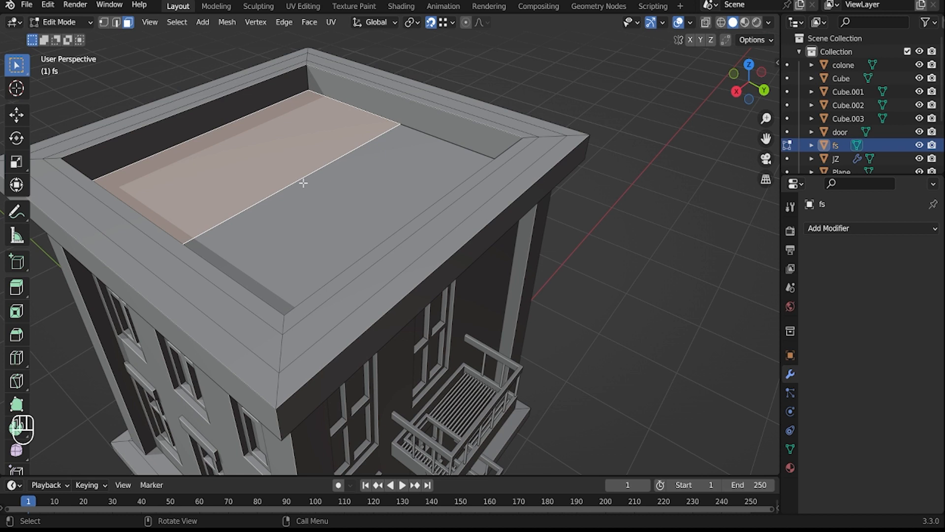
click(303, 171)
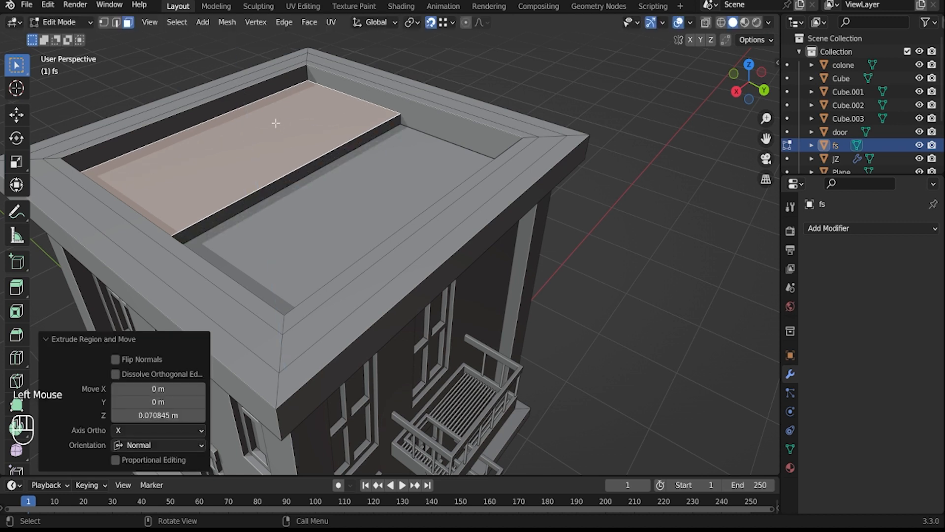
Step: Snap the 3D cursor to the raised roof section's top face and return to Object Mode
shift+middle_drag(274, 122, 315, 172)
scroll(333, 167, up, 3)
shift+middle_drag(449, 99, 489, 154)
middle_drag(359, 180, 366, 181)
key(Tab)
key(Tab)
right_click(366, 181)
key(shift+s)
click(322, 329)
key(Tab)
Step: Add a cube at the 3D cursor, scale it down and lift it along Z above the raised roof section
key(shift+a)
mouse_move(316, 233)
click(408, 247)
key(s)
click(388, 244)
key(g)
key(z)
click(457, 165)
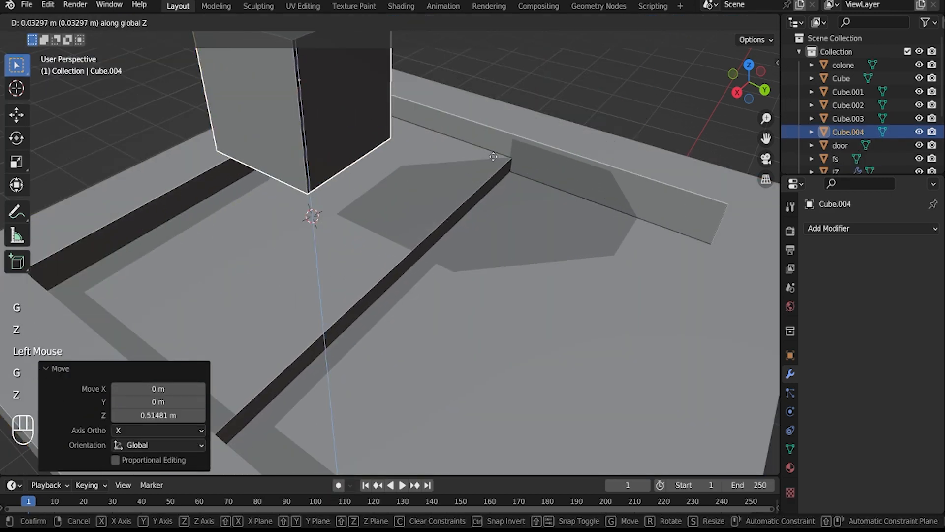
click(386, 209)
middle_drag(386, 209, 355, 209)
Step: Lower the cube's top face about 0.083 m along Z
key(Tab)
click(313, 96)
key(g)
key(z)
click(404, 156)
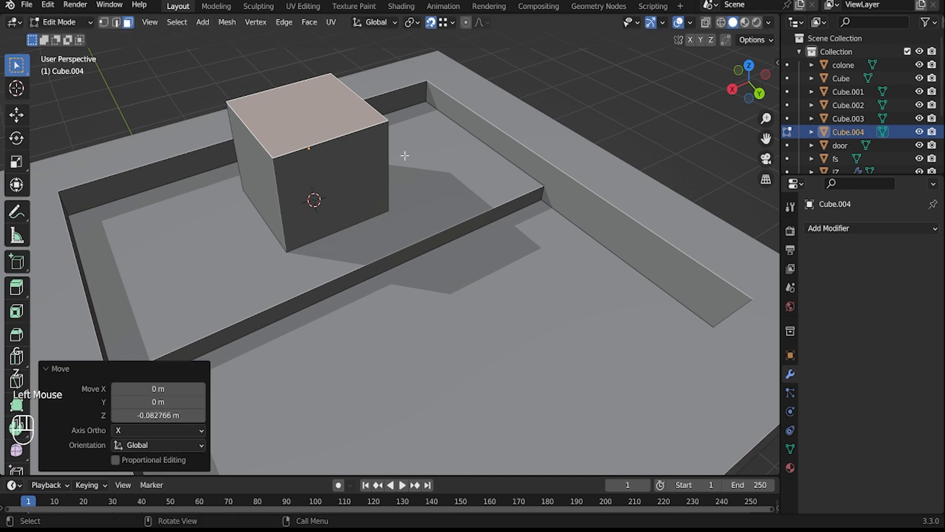
Step: Stretch the cube along X by a factor of 1.396 and delete it from the roof
key(Tab)
key(s)
key(y)
key(x)
click(407, 159)
key(x)
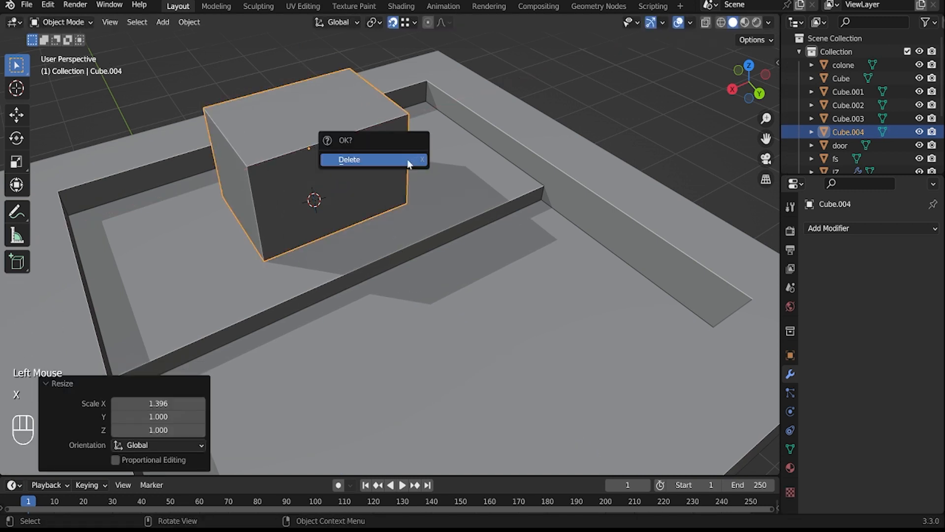
click(407, 158)
Step: Add a plane at the 3D cursor, scale it to about 0.264 and stretch it along X into a rectangle
key(shift+a)
mouse_move(337, 162)
click(448, 162)
key(s)
click(376, 209)
key(s)
key(y)
key(x)
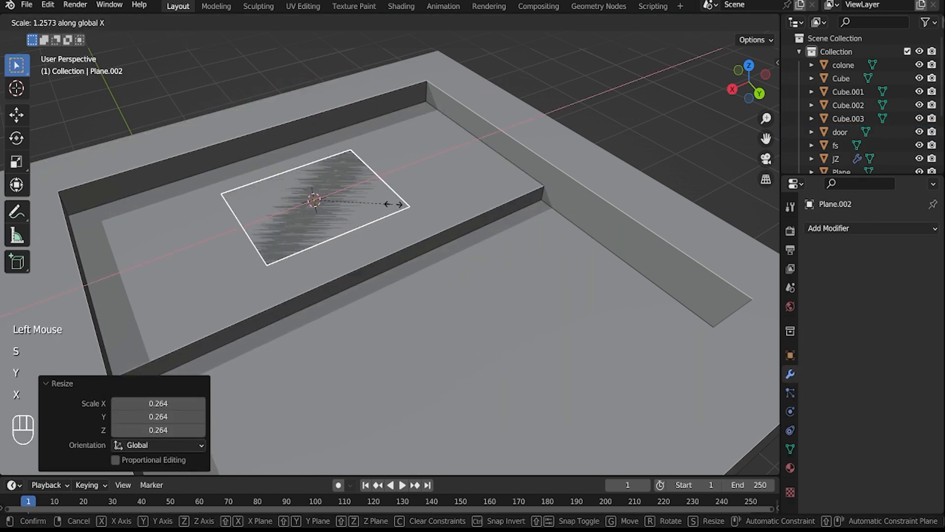
click(446, 225)
Step: Extrude the rectangular roof plane up about 0.027 m into a thin slab
middle_drag(429, 214, 396, 222)
shift+middle_drag(395, 222, 348, 242)
key(g)
right_click(358, 235)
scroll(358, 236, up, 1)
key(Tab)
scroll(356, 236, up, 2)
key(e)
click(371, 246)
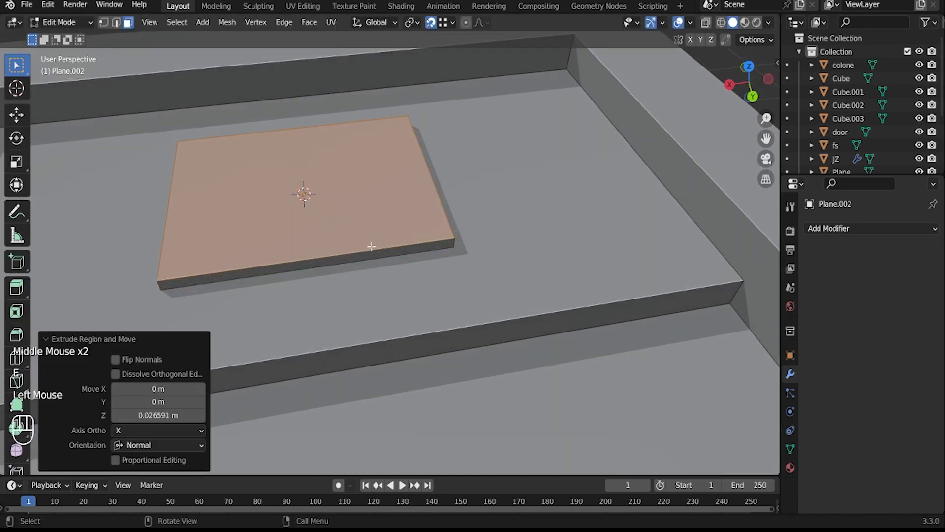
Step: Extrude the slab's top face again and scale it outward to 1.1 to form an overhanging rim
click(379, 249)
scroll(379, 248, down, 2)
middle_drag(379, 249, 380, 249)
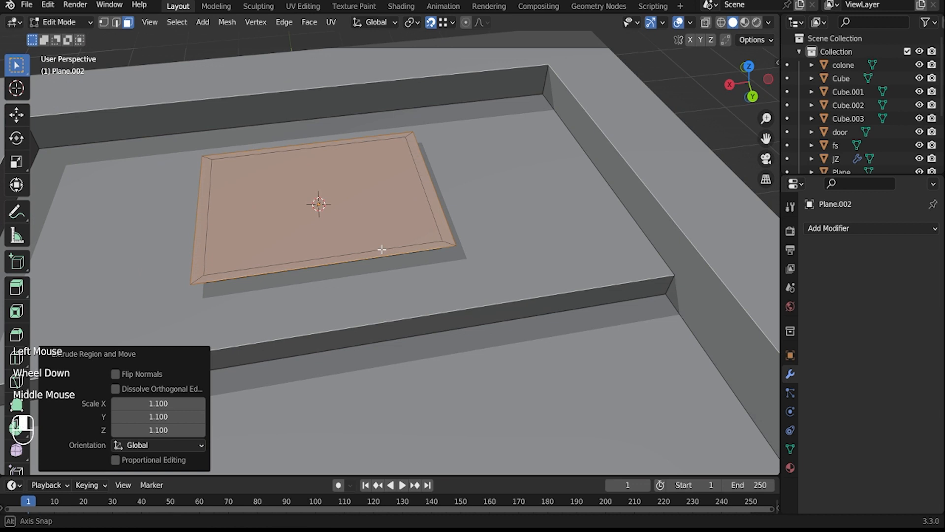
Step: Extrude the roof slab upward into a box and subdivide two opposite top edges to split its top face in half
key(e)
click(397, 159)
scroll(384, 196, down, 2)
middle_drag(384, 196, 426, 175)
key(2)
click(332, 156)
shift+click(360, 201)
right_click(360, 202)
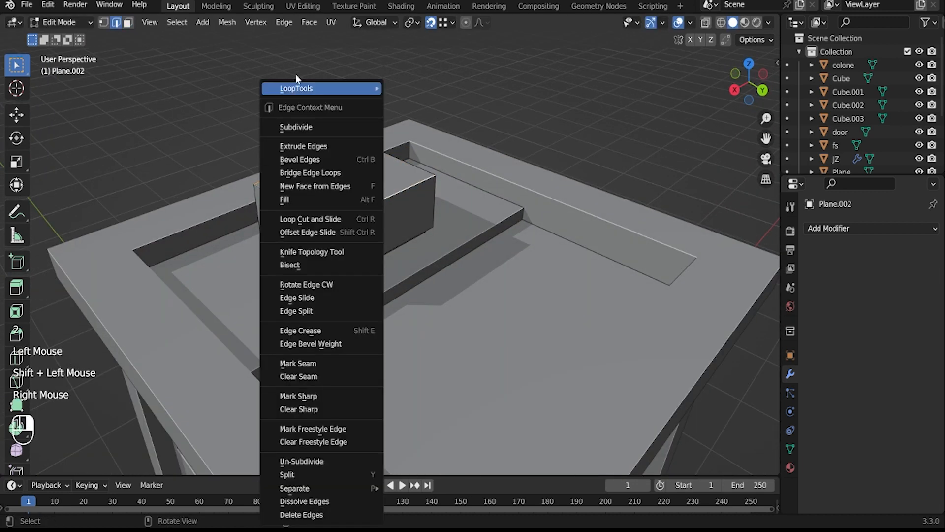
click(306, 126)
Step: Inset one half of the box's top face and extrude it down about 0.027 m into a rectangular recess
middle_drag(341, 190, 369, 237)
scroll(344, 197, up, 2)
key(3)
click(369, 236)
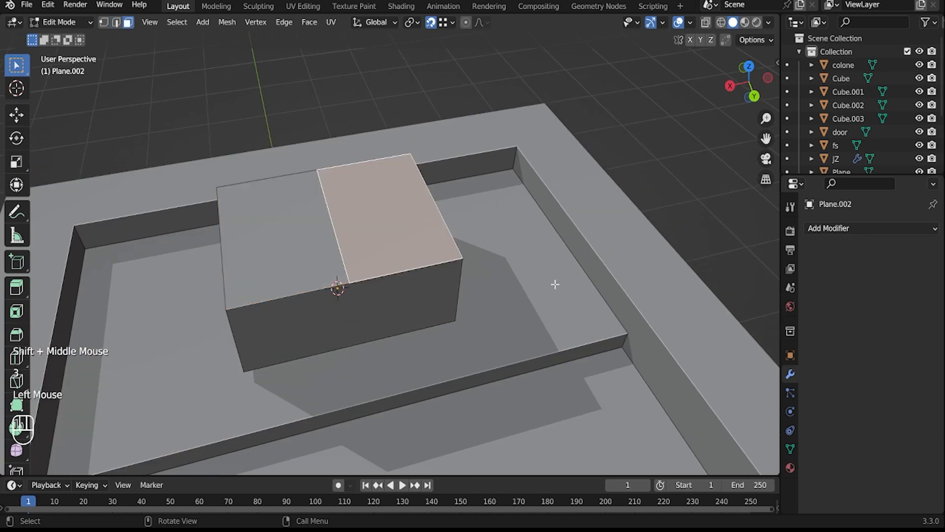
key(i)
click(500, 266)
click(571, 265)
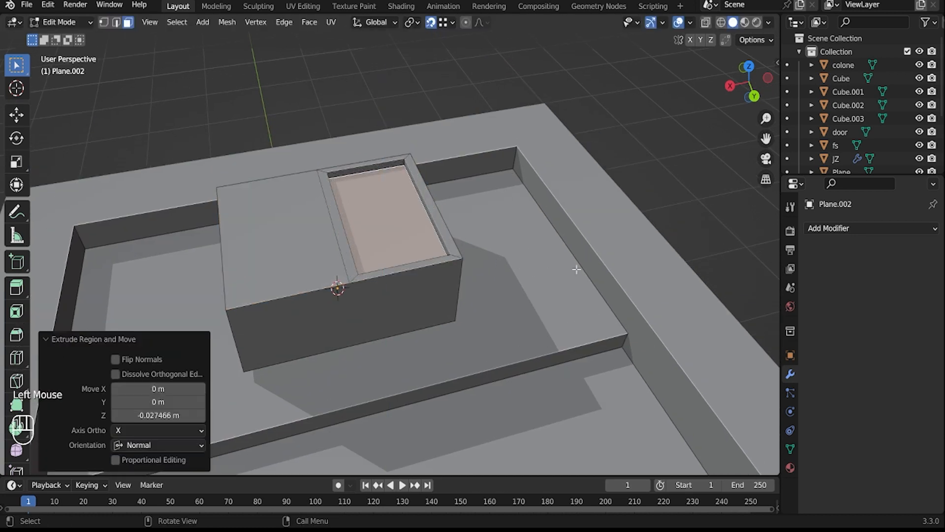
Step: Scale the recess floor slightly inward to taper its walls, and apply the box's transforms in Object Mode
key(s)
click(565, 262)
key(Tab)
key(ctrl+a)
click(389, 242)
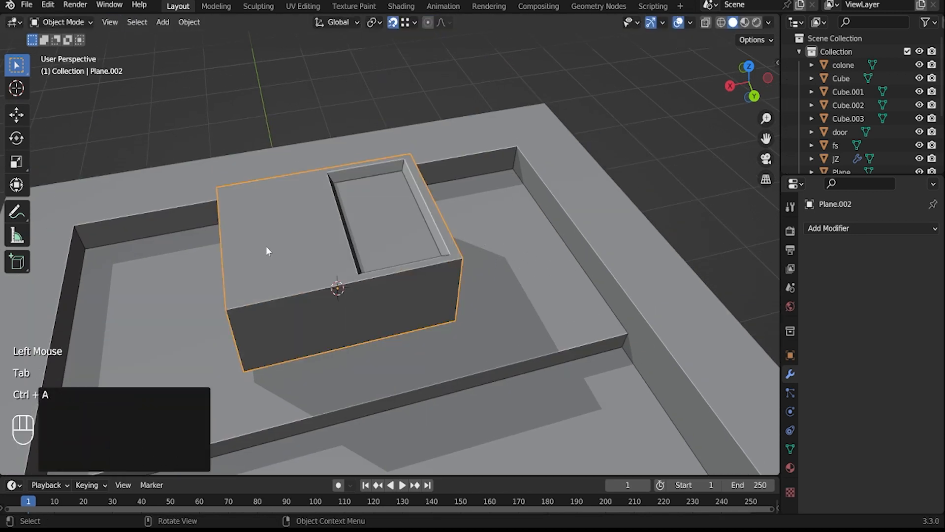
Step: Add a 16-vertex cylinder at the centre of the box's unrecessed top half and scale it down to fit
shift+middle_drag(266, 249, 355, 258)
scroll(354, 258, up, 1)
key(Tab)
click(355, 258)
key(Tab)
key(shift+a)
mouse_move(327, 258)
click(433, 327)
key(s)
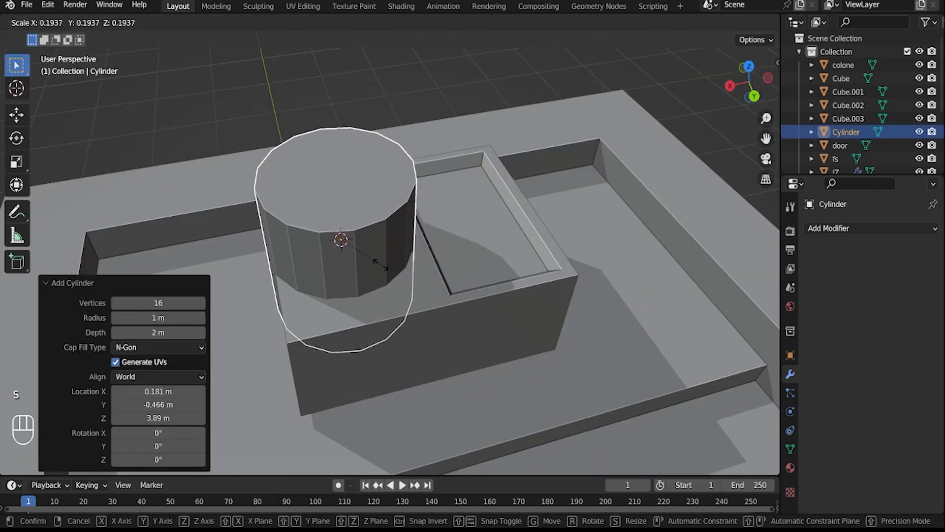
click(494, 312)
Step: Adjust the cylinder's height along Z and its size so that it cuts into the box's top as a round cutter
middle_drag(495, 312, 428, 269)
key(g)
key(z)
click(413, 291)
key(g)
key(z)
click(419, 279)
click(414, 255)
key(Tab)
key(Tab)
click(355, 205)
key(s)
click(438, 253)
key(Tab)
key(Tab)
Step: Add a Boolean modifier to the box, set to Difference with the cylinder as its object
click(512, 276)
click(837, 228)
click(671, 276)
click(886, 304)
click(919, 302)
click(902, 250)
click(483, 242)
click(416, 211)
click(462, 237)
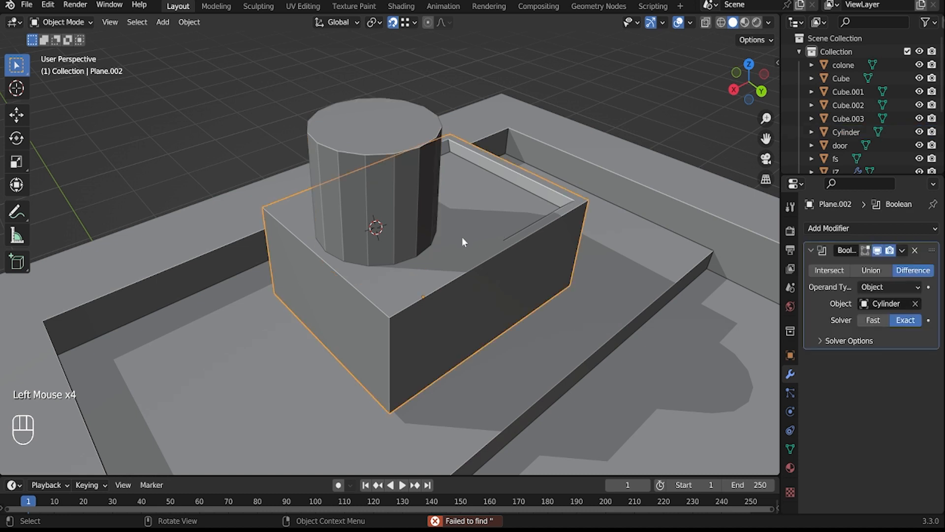
Step: Check the cut with the cylinder hidden, apply the Boolean modifier and delete the cylinder
click(837, 132)
click(920, 131)
click(920, 131)
click(500, 257)
click(901, 250)
click(846, 265)
click(412, 189)
key(Delete)
Step: Select the round recess's floor, isolate the box in local view and snap the 3D cursor to that face
middle_drag(419, 221, 404, 241)
middle_drag(403, 242, 394, 256)
shift+middle_drag(394, 256, 407, 291)
click(383, 212)
key(Tab)
click(383, 212)
scroll(383, 213, up, 3)
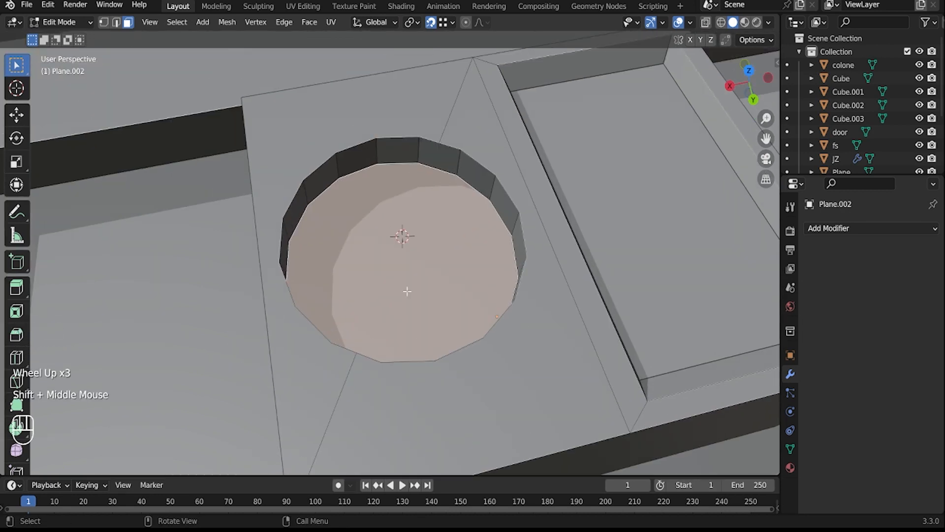
key(KP_Divide)
key(shift+s)
middle_drag(298, 254, 422, 281)
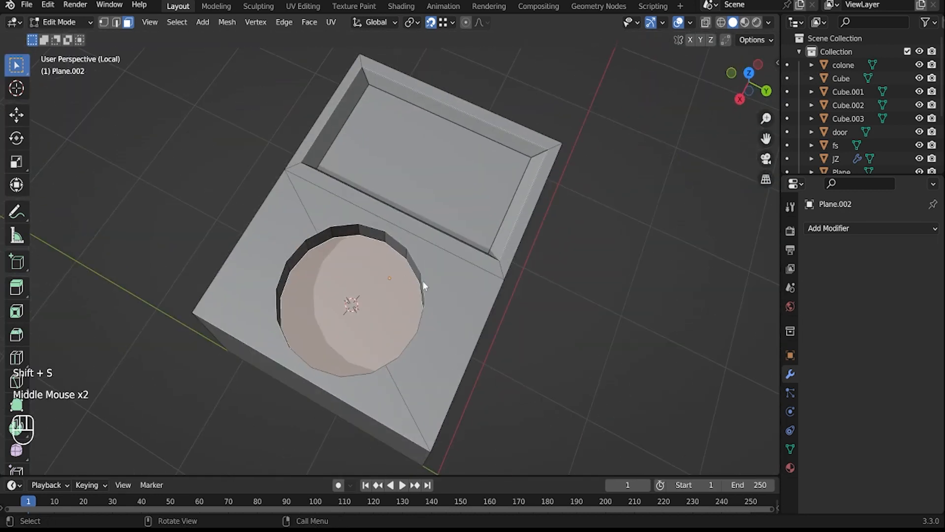
Step: Add a cylinder at the 3D cursor and scale it down to a small hub in the round recess
key(Tab)
key(shift+a)
mouse_move(409, 253)
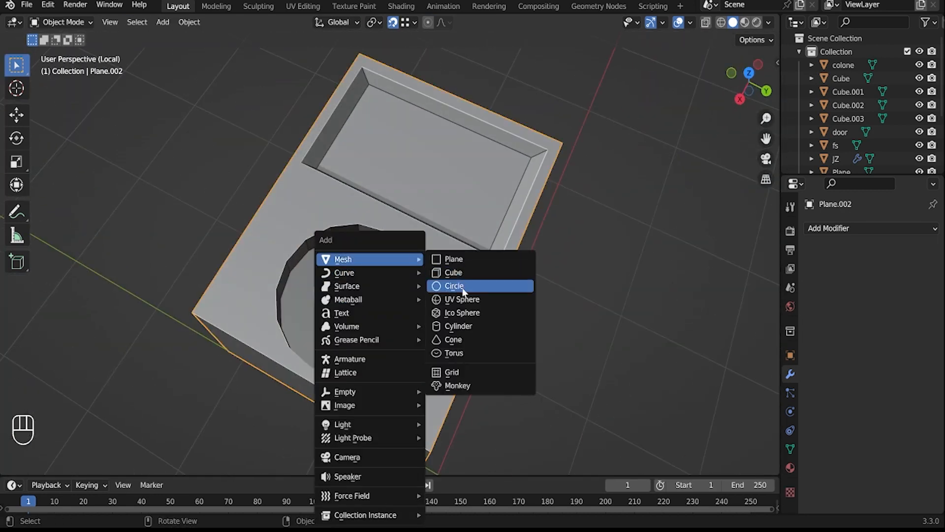
click(462, 326)
key(s)
click(367, 313)
middle_drag(427, 393, 425, 356)
key(s)
click(386, 311)
Step: Raise the hub cylinder about 0.122 m along Z, and lower it about 0.034 m to sit inside the round recess
key(g)
key(z)
click(380, 259)
middle_drag(379, 259, 389, 253)
scroll(389, 253, up, 2)
key(g)
key(z)
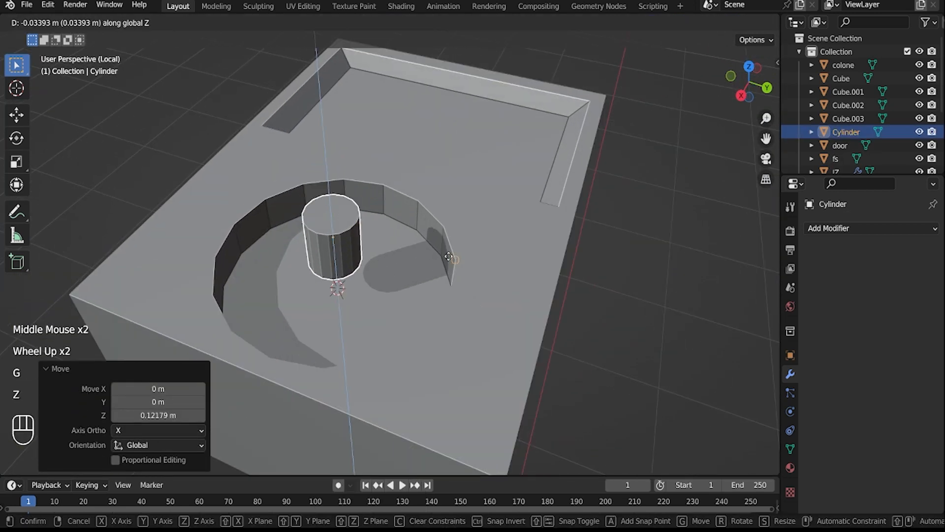
click(449, 257)
Step: Lower the hub cylinder's top face about 0.035 m along Z
middle_drag(448, 256, 330, 232)
key(Tab)
click(330, 234)
key(g)
key(z)
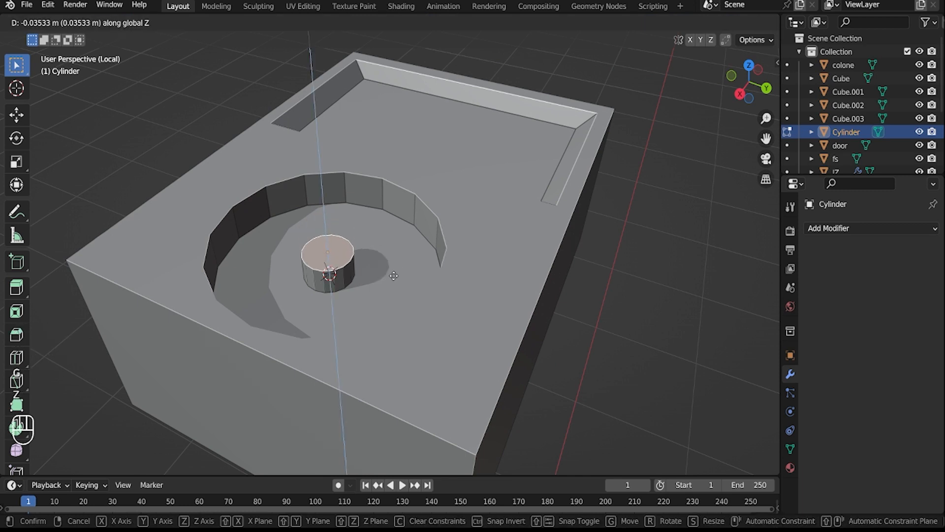
click(394, 276)
Step: Snap the 3D cursor to the hub cylinder and save the file
scroll(342, 283, up, 3)
middle_drag(342, 282, 416, 387)
click(406, 279)
key(Tab)
right_click(374, 346)
click(440, 344)
key(shift+s)
click(427, 402)
key(ctrl+s)
Step: Add a plane at the hub's centre and scale it to 0.083
key(shift+a)
mouse_move(358, 257)
click(468, 257)
key(s)
click(507, 429)
shift+middle_drag(506, 429, 552, 296)
middle_drag(551, 295, 601, 152)
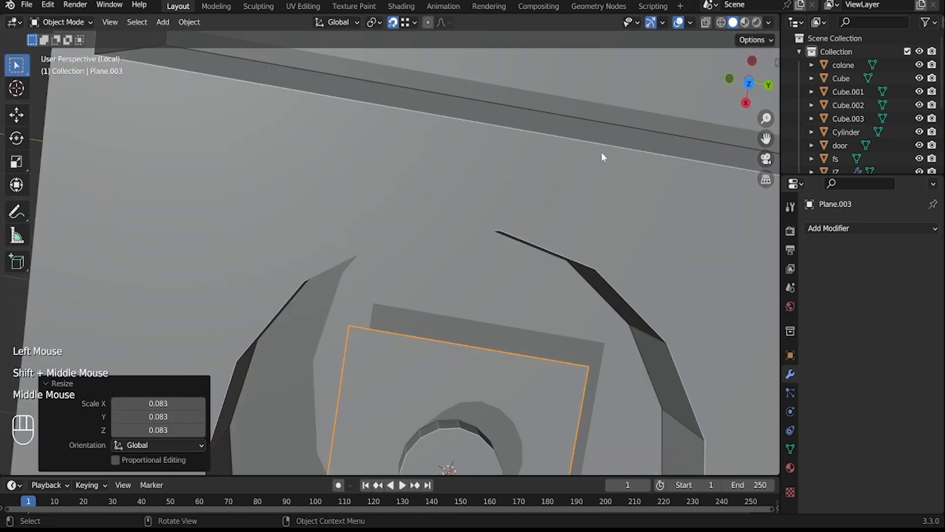
Step: Align to the top view and shrink the plane along X into a strip narrower than the hub
click(751, 86)
shift+middle_drag(485, 174, 276, 230)
scroll(345, 233, up, 1)
shift+middle_drag(393, 233, 407, 256)
scroll(376, 249, down, 3)
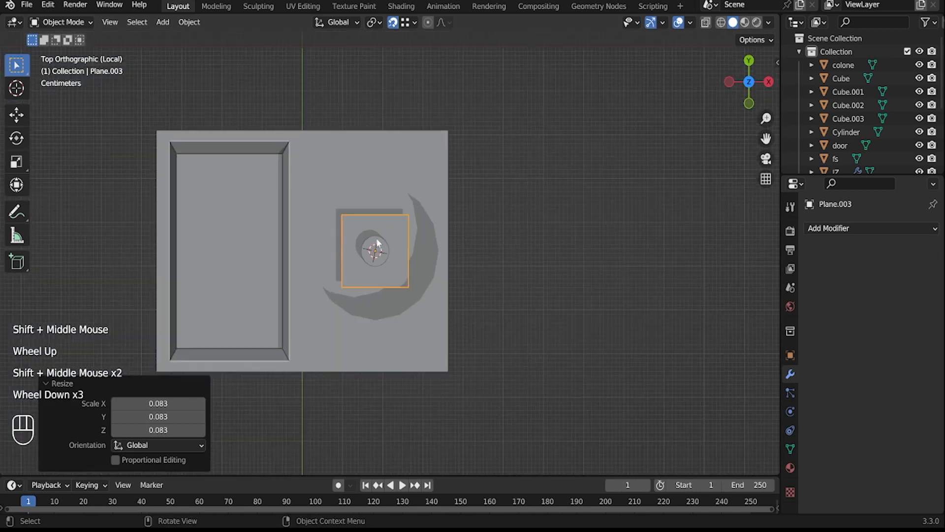
scroll(376, 249, up, 5)
key(s)
key(x)
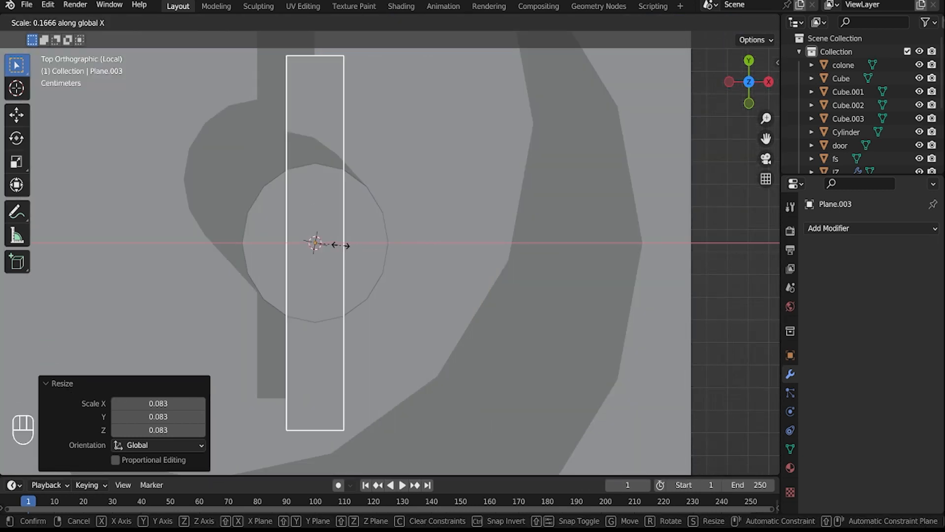
click(337, 235)
Step: Cut the strip across its middle with an edge loop and delete the lower half's face
key(Tab)
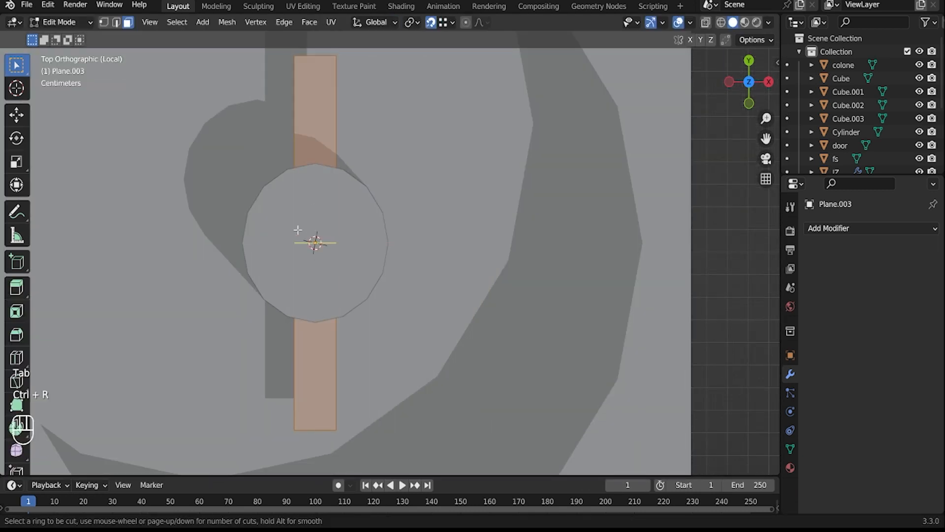
click(298, 232)
right_click(309, 241)
key(3)
click(312, 408)
key(x)
click(310, 387)
Step: Move the strip's outer edge about 0.031 m outward along Y and scale it to 4.38 to flare the fan blade
shift+middle_drag(371, 249, 378, 350)
key(2)
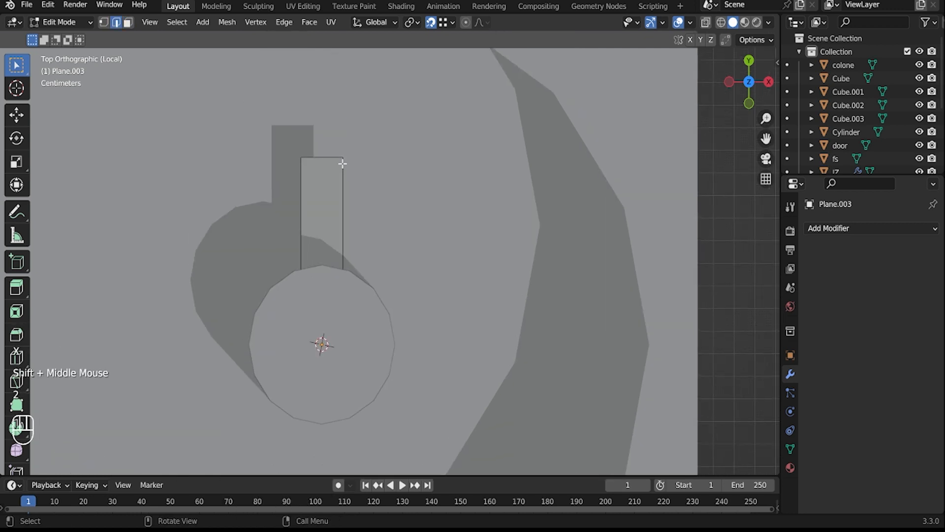
click(342, 164)
shift+middle_drag(351, 128, 387, 193)
key(g)
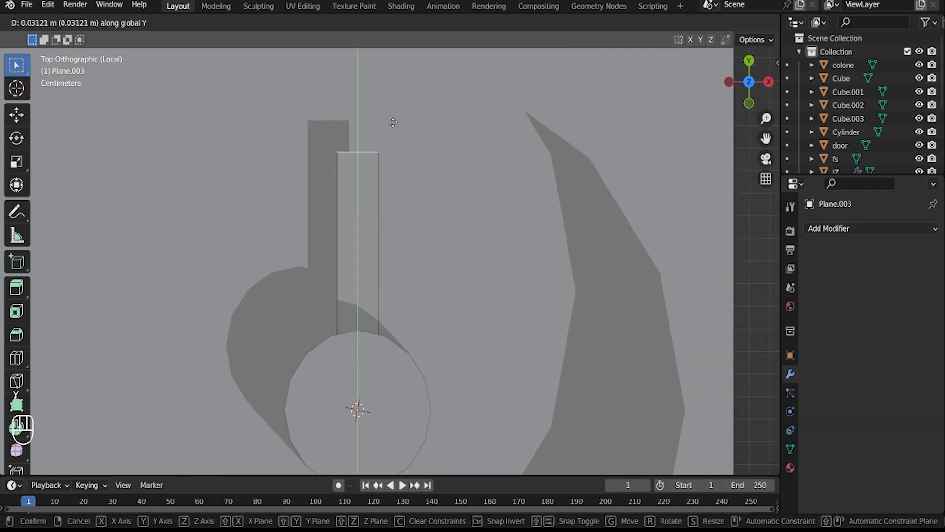
click(393, 123)
key(s)
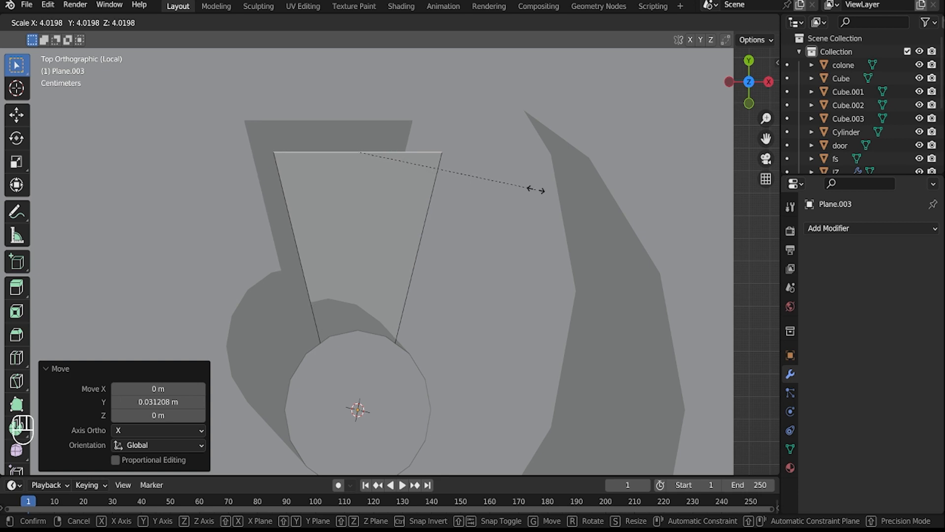
click(551, 195)
Step: Add three evenly spaced loop cuts across the fan blade
scroll(375, 262, down, 2)
scroll(355, 263, up, 1)
key(ctrl+r)
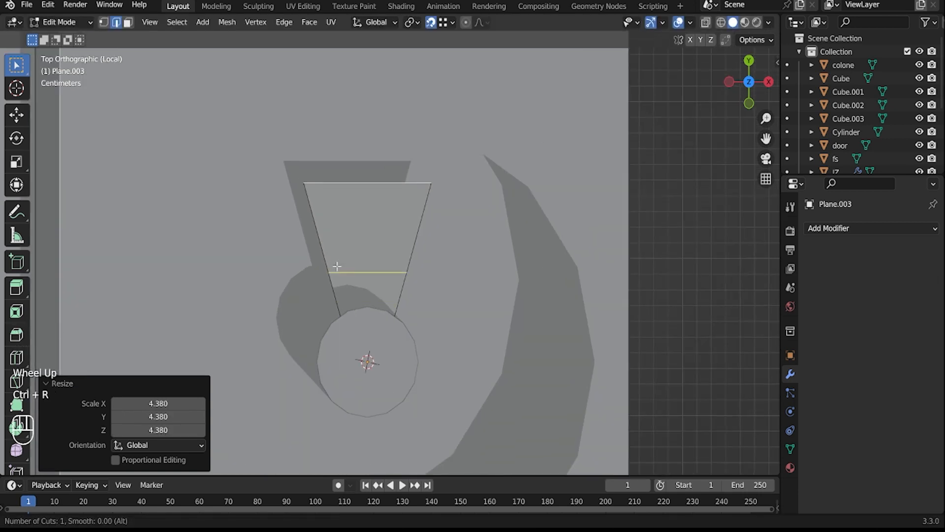
right_click(337, 266)
right_click(337, 266)
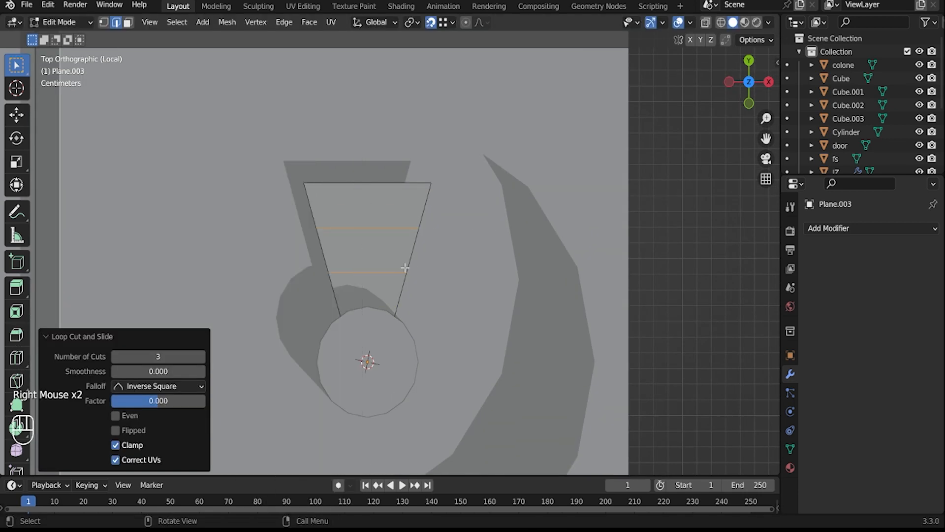
Step: Slightly narrow the fan blade's cross loop nearest the hub by scaling it with proportional editing
click(393, 269)
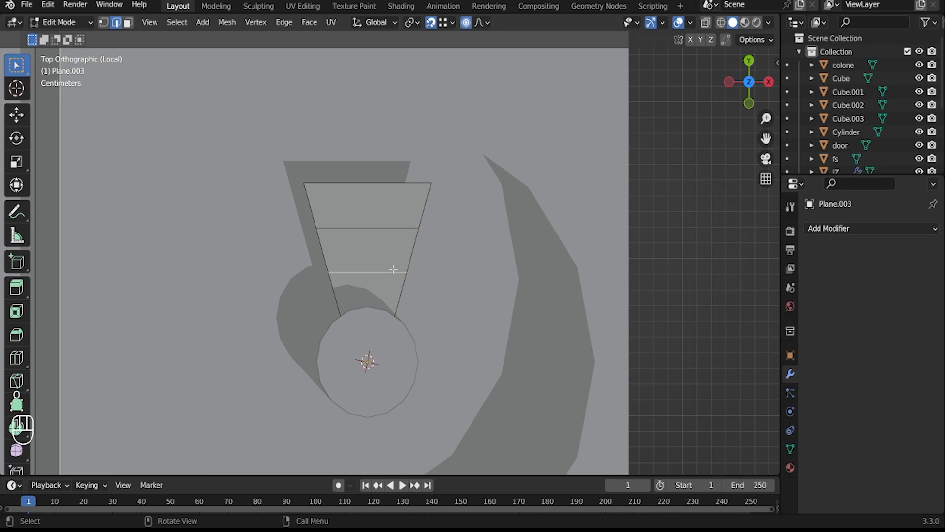
key(s)
right_click(370, 267)
key(s)
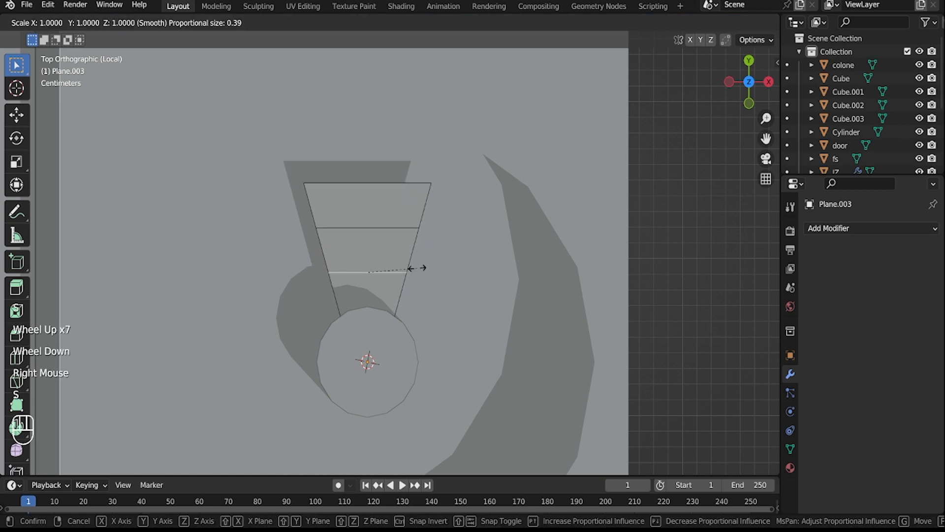
scroll(415, 267, down, 3)
scroll(416, 268, up, 2)
right_click(416, 268)
scroll(416, 268, up, 5)
key(s)
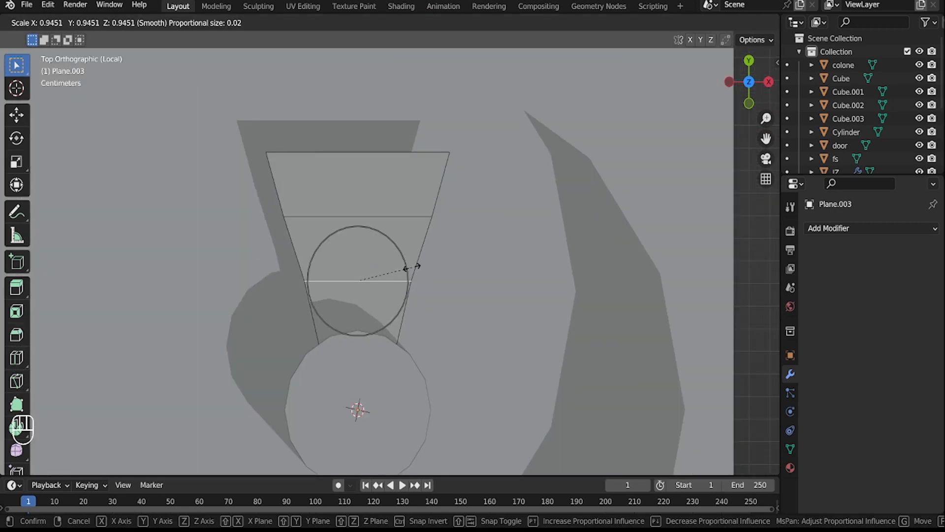
scroll(414, 264, down, 7)
click(412, 264)
Step: Add three lengthwise loop cuts to the blade and pull its outer edge's middle vertex outward along Y with proportional editing
key(ctrl+r)
scroll(361, 156, up, 2)
click(362, 155)
right_click(361, 155)
right_click(361, 155)
key(1)
click(359, 151)
middle_drag(359, 152, 379, 217)
key(g)
key(y)
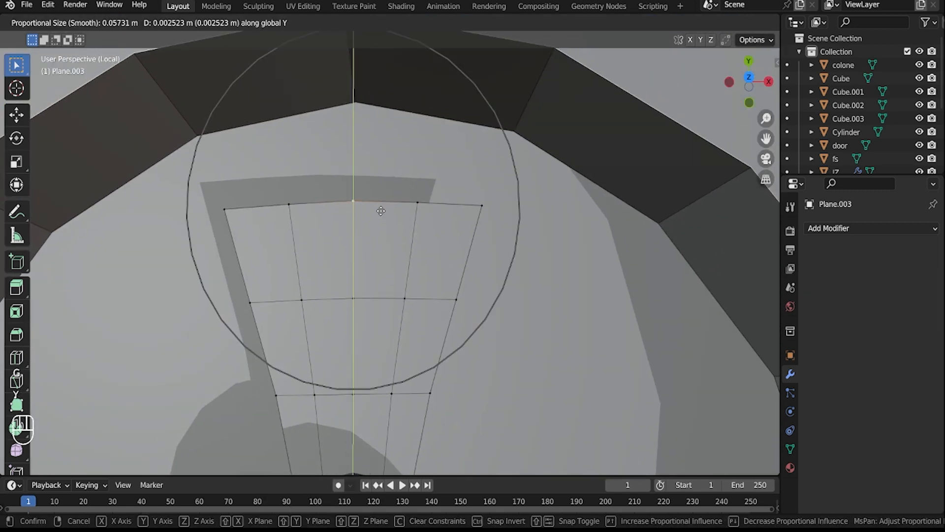
click(383, 187)
Step: Add a Subdivision Surface modifier with viewport level 2 to the blade
key(Tab)
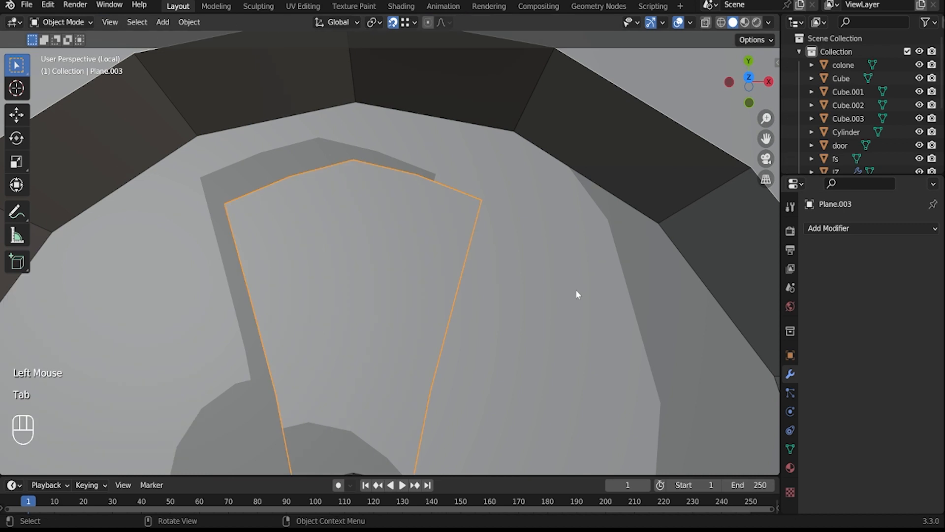
scroll(575, 289, down, 3)
click(817, 229)
click(696, 471)
middle_drag(696, 470, 738, 419)
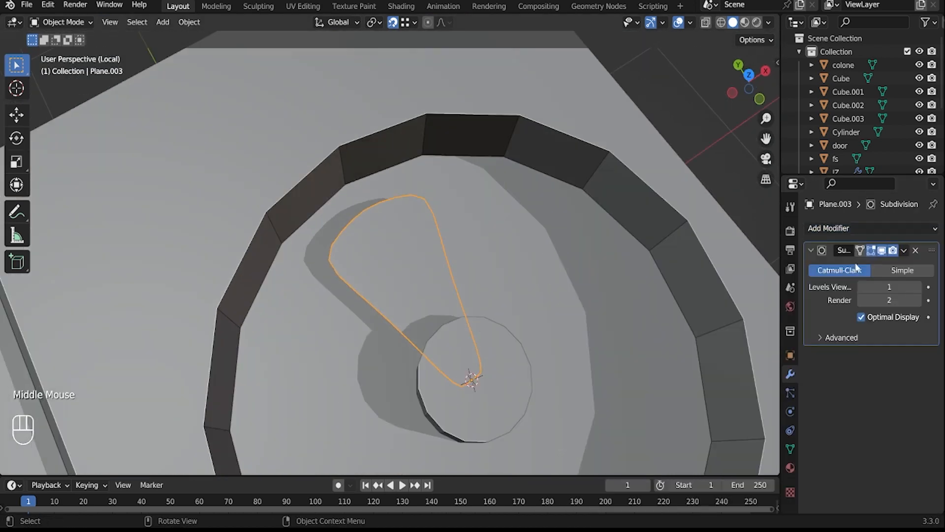
middle_drag(462, 236, 493, 261)
scroll(480, 252, up, 3)
Step: Extrude the whole blade about 0.005 m along its normal and add two loop cuts around its thickness
key(Tab)
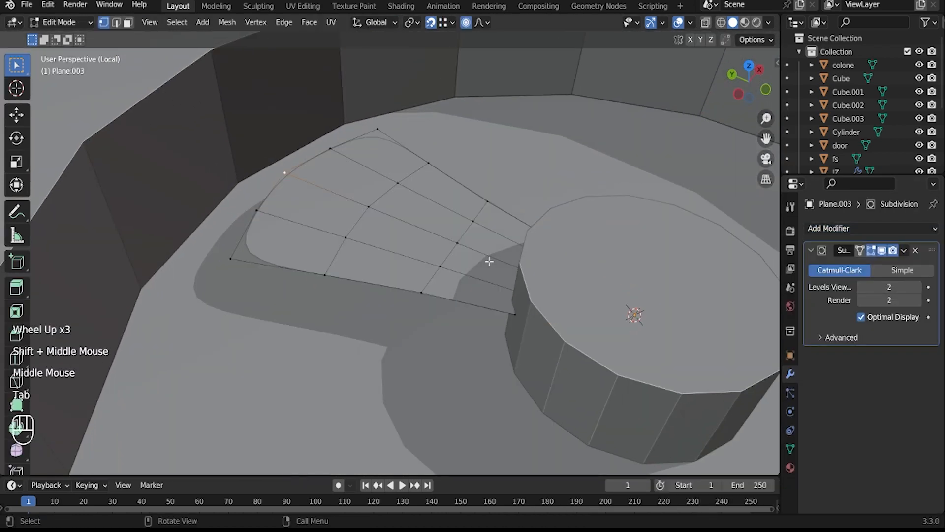
key(a)
key(e)
click(213, 263)
key(ctrl+r)
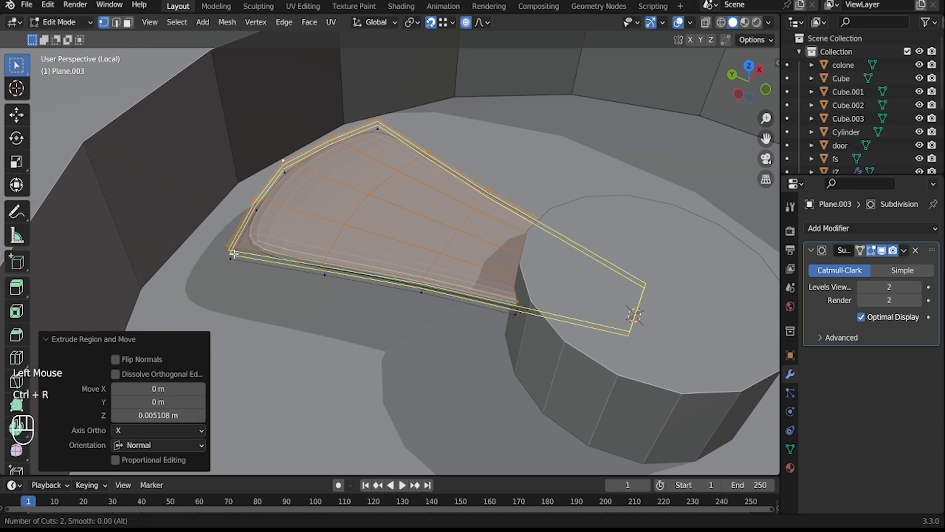
right_click(314, 247)
Step: Lower the blade object about 0.0014 m along Z and adjust its length by scaling along Y
key(Tab)
key(g)
key(z)
click(316, 248)
scroll(316, 247, down, 2)
middle_drag(316, 247, 313, 289)
key(s)
key(y)
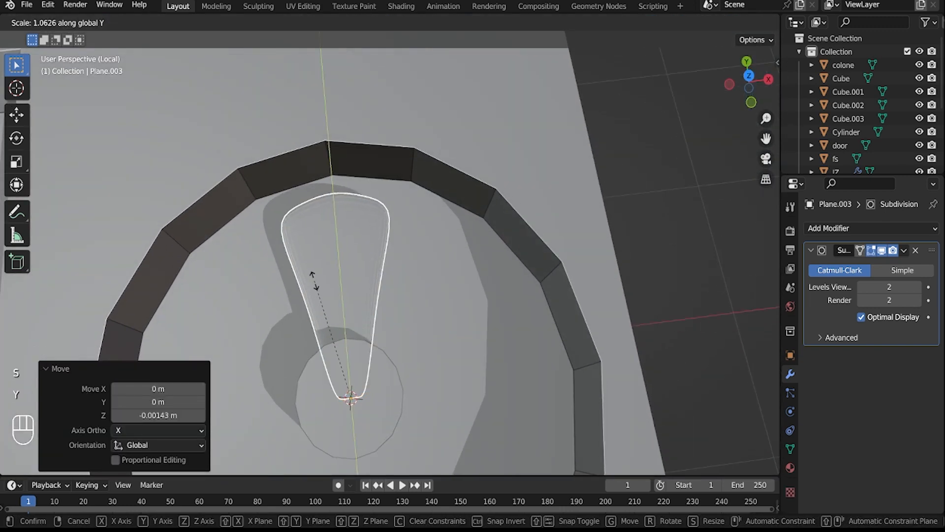
click(313, 284)
Step: Spin the whole blade around the hub about Z with 2 steps over 240°
scroll(344, 367, down, 1)
middle_drag(344, 367, 407, 321)
key(Tab)
key(a)
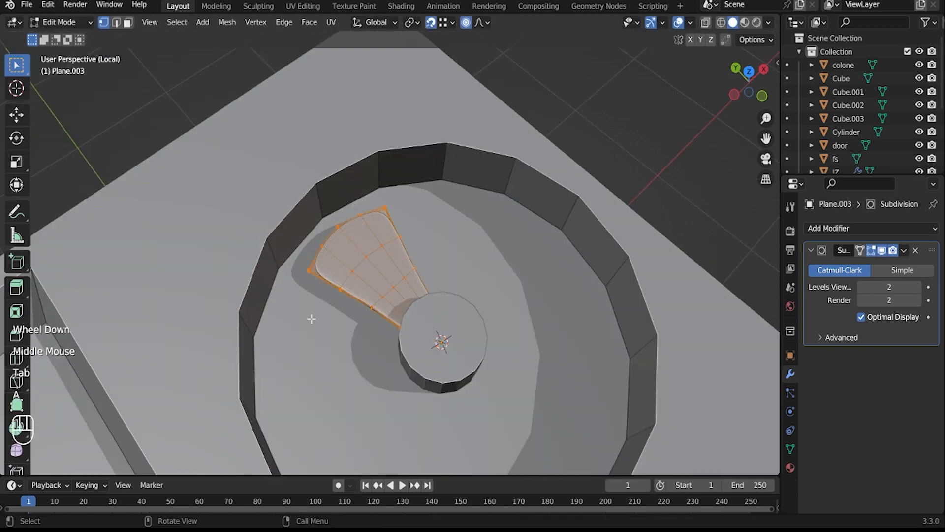
click(18, 422)
drag(335, 336, 445, 446)
click(161, 318)
text(3)
key(Return)
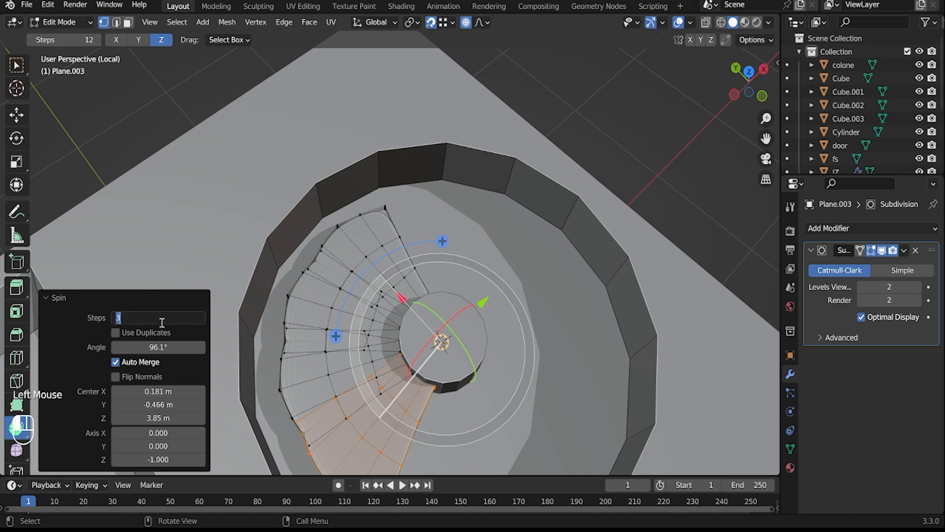
text(2)
key(Return)
drag(381, 417, 494, 291)
scroll(502, 281, down, 3)
scroll(502, 279, up, 1)
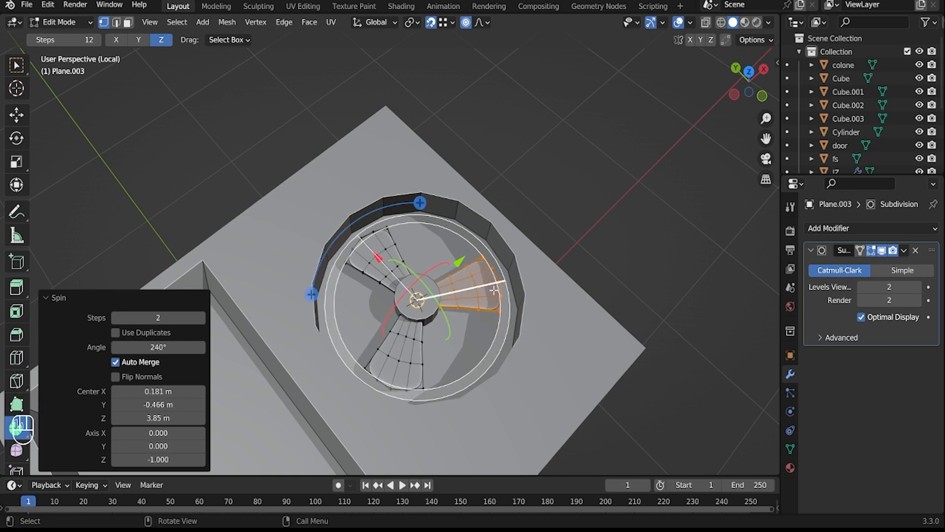
Step: Undo the spin of the fan blade
key(s)
right_click(479, 303)
scroll(443, 266, up, 3)
middle_drag(438, 261, 416, 276)
key(ctrl+z)
scroll(354, 275, up, 3)
click(349, 288)
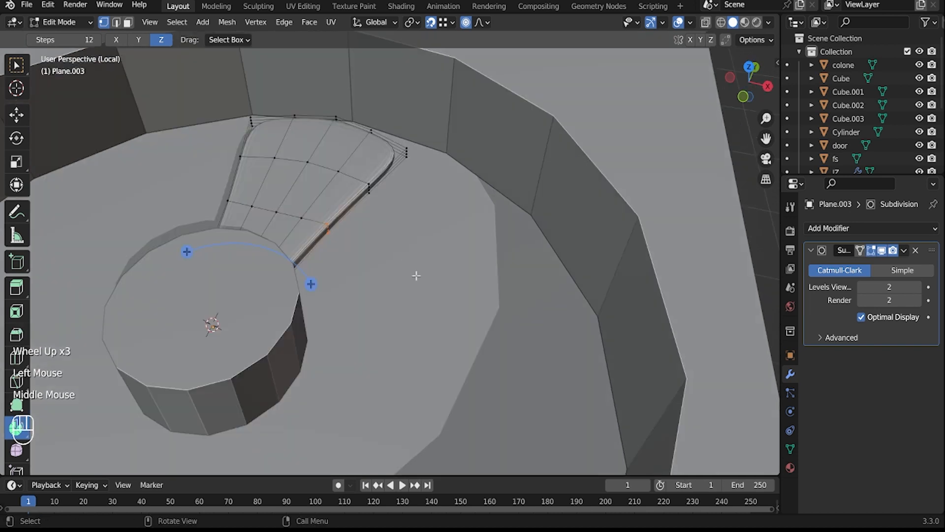
key(g)
key(z)
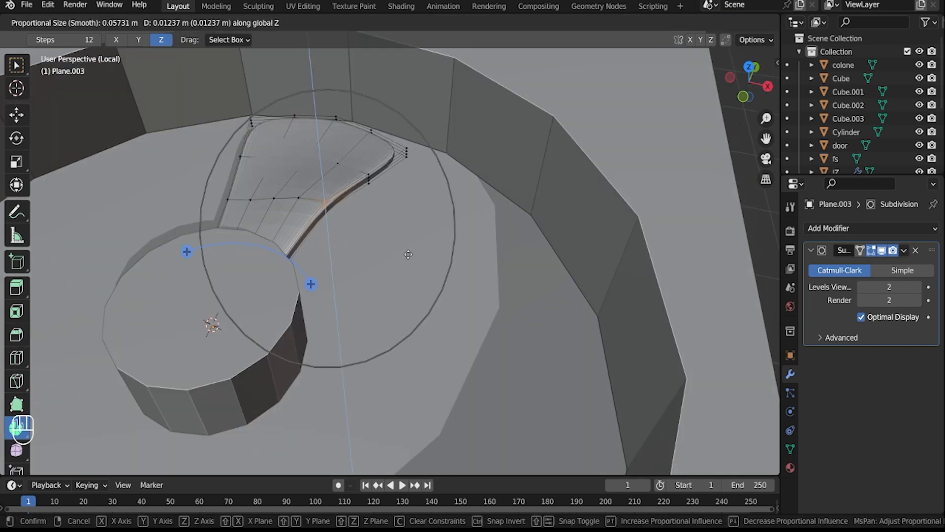
right_click(408, 257)
key(g)
key(z)
right_click(367, 174)
Step: Widen the whole blade along X and spin it around the hub to make three blades
middle_drag(368, 174, 385, 262)
scroll(383, 217, down, 2)
key(a)
key(s)
key(y)
right_click(409, 273)
key(s)
key(x)
click(478, 293)
drag(289, 277, 539, 216)
key(Tab)
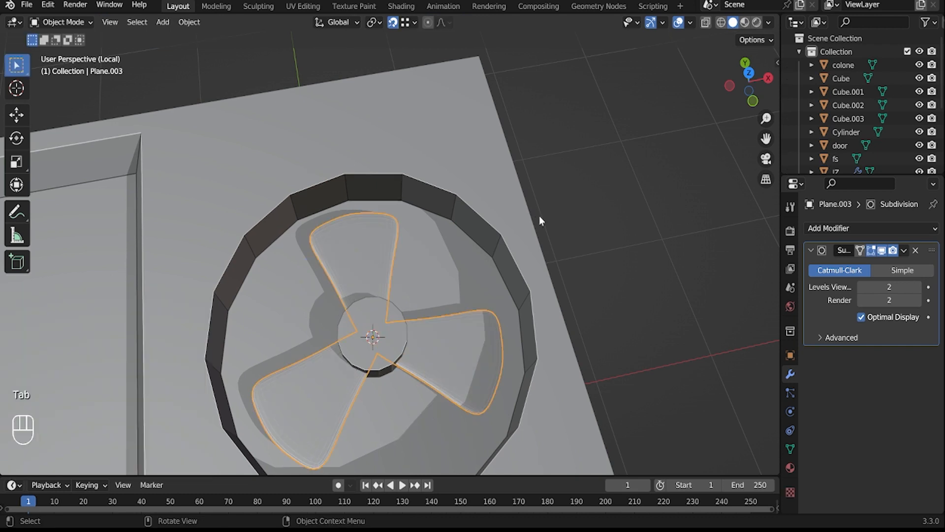
Step: Exit local view and select the rim edges of the round fan opening on the ventilation box
scroll(566, 256, down, 2)
click(605, 306)
middle_drag(606, 305, 456, 173)
key(slash)
click(461, 176)
shift+middle_drag(457, 123, 425, 164)
key(Tab)
alt+click(461, 174)
key(2)
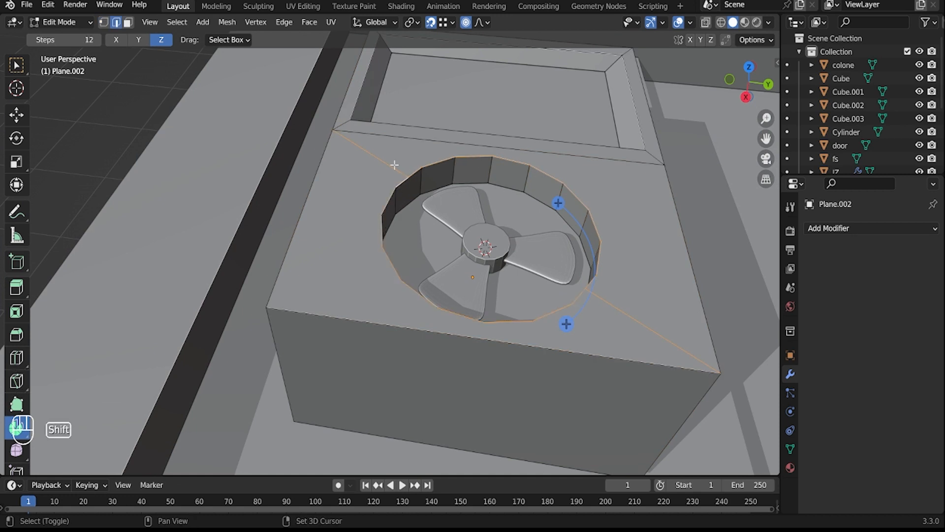
Step: Duplicate the opening's rim edges in place and separate them into a new object
key(shift+d)
right_click(545, 154)
key(p)
click(580, 196)
key(Tab)
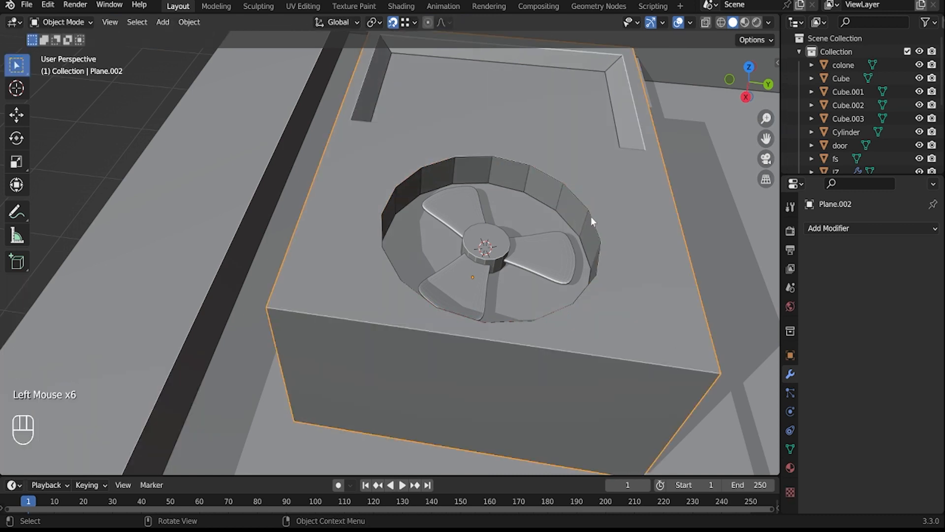
Step: Fill the separated rim with a face and inset it about 0.014 m
click(591, 216)
key(Tab)
key(f)
shift+middle_drag(563, 222, 502, 302)
key(i)
click(594, 321)
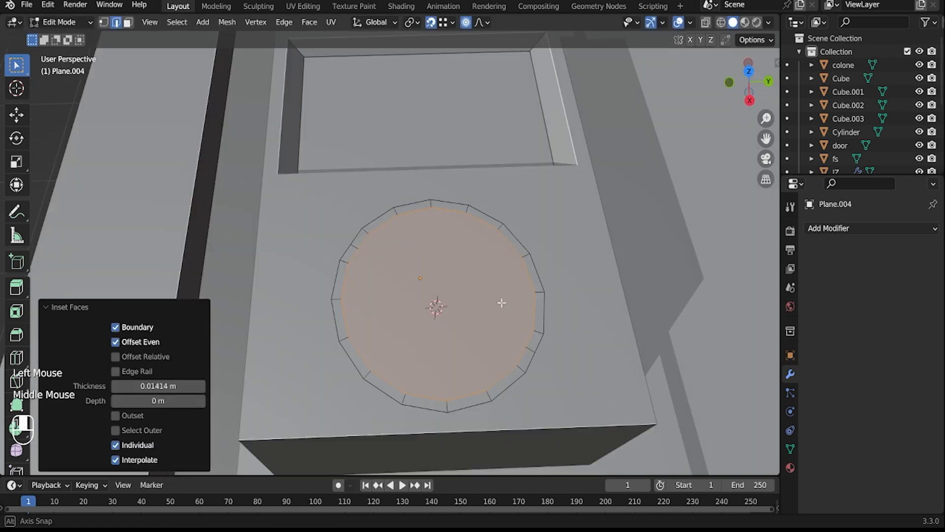
Step: Separate the inset inner disc into its own object and open that object for editing
key(p)
click(494, 266)
key(Tab)
key(Tab)
key(Tab)
key(Tab)
Step: Try to cut parallel strips across the disc with the Knife, and undo the cuts
key(a)
key(j)
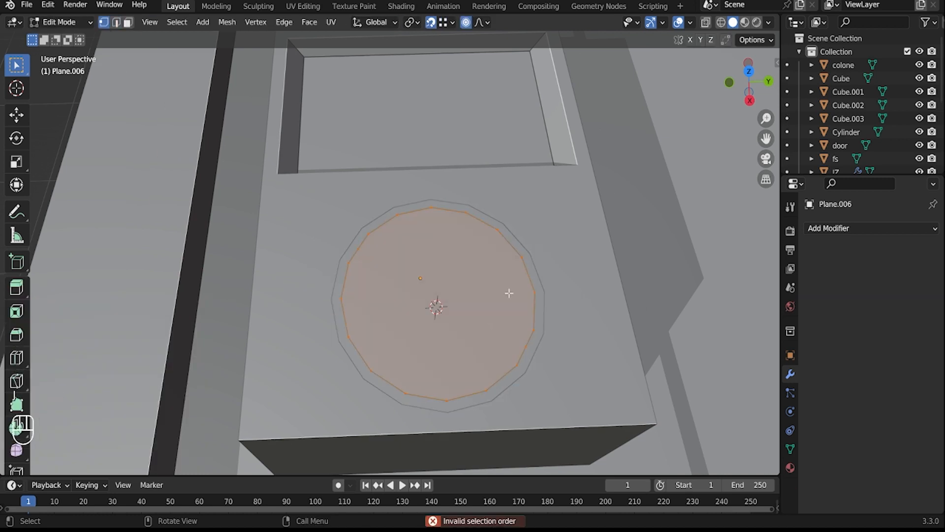
key(k)
click(525, 346)
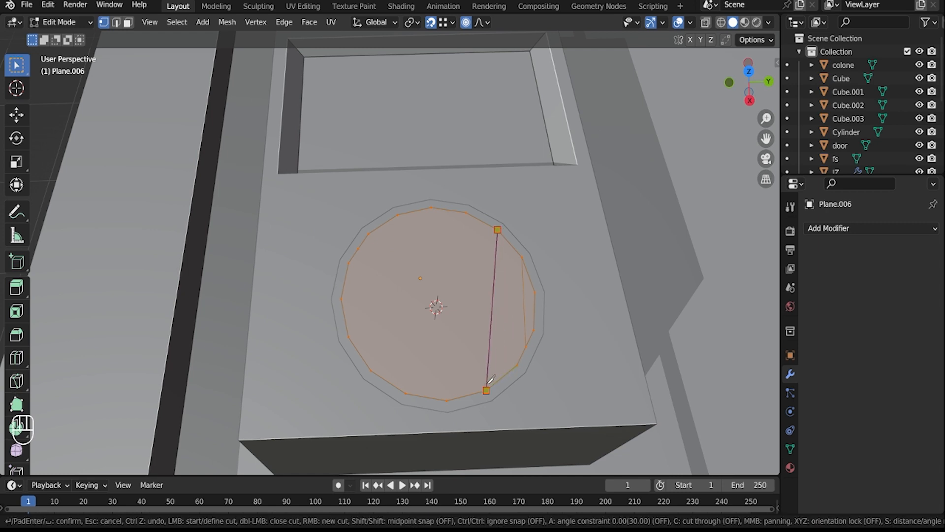
shift+middle_drag(495, 340, 468, 306)
shift+middle_drag(469, 306, 445, 274)
scroll(450, 276, up, 2)
key(ctrl+z)
key(ctrl+z)
key(ctrl+z)
click(449, 276)
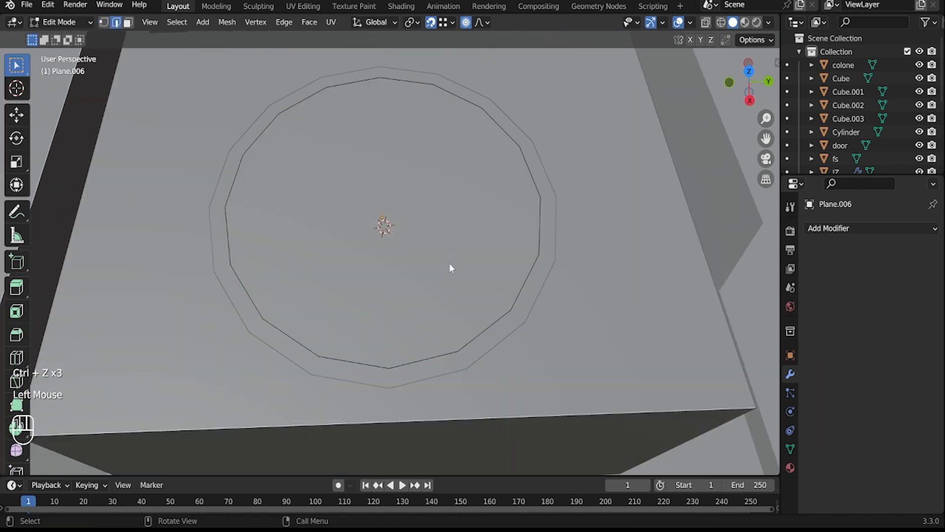
Step: Align to the top view and knife-cut the disc along Y through its middle between opposite rim vertices
key(Tab)
click(748, 68)
key(Tab)
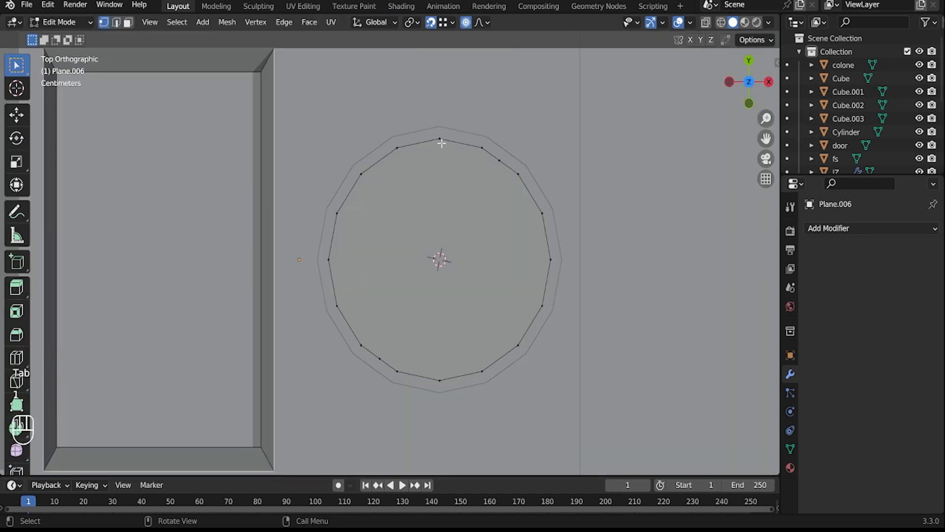
key(k)
click(440, 139)
click(438, 380)
key(Return)
Step: Knife-cut one parallel line on each side of the disc's middle cut between the adjacent rim vertices
key(k)
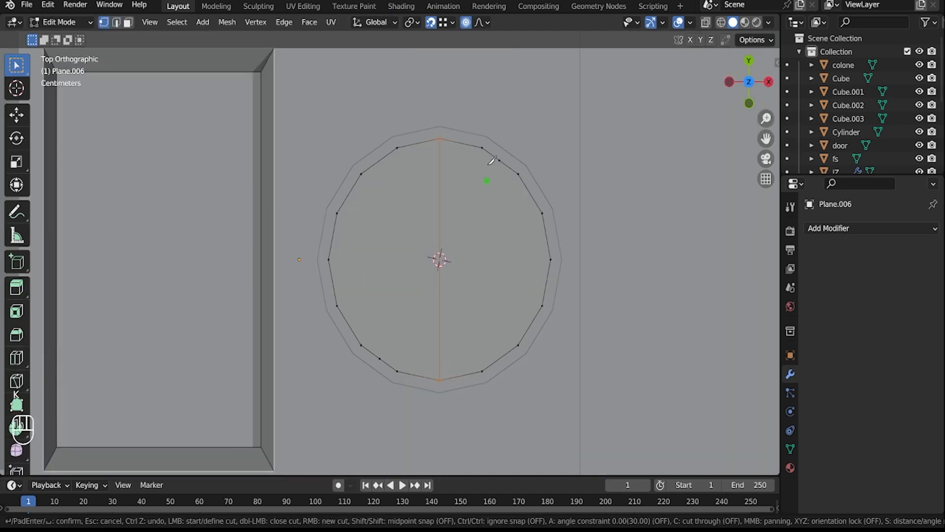
click(482, 371)
key(Return)
key(k)
click(396, 371)
click(398, 146)
key(Return)
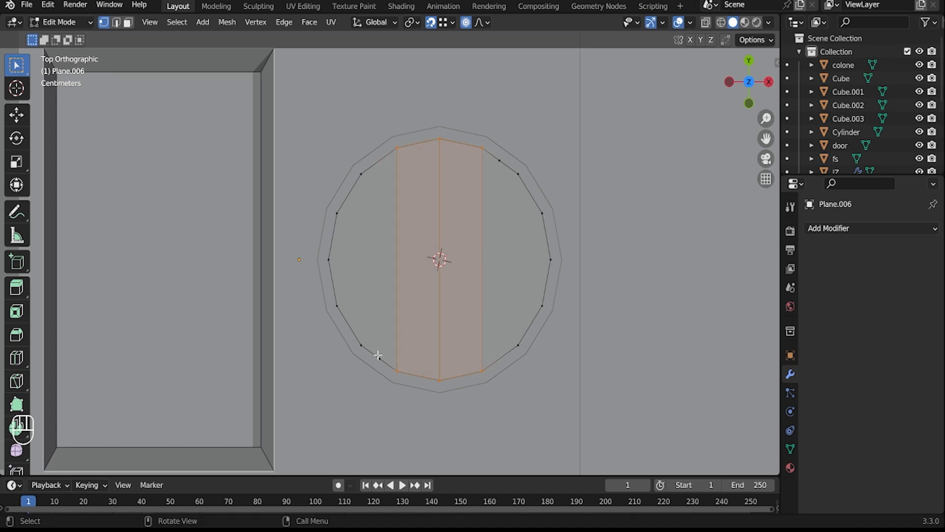
Step: Try to dissolve a stray vertex on the disc's rim and to connect vertices instead
key(x)
click(487, 237)
key(ctrl+z)
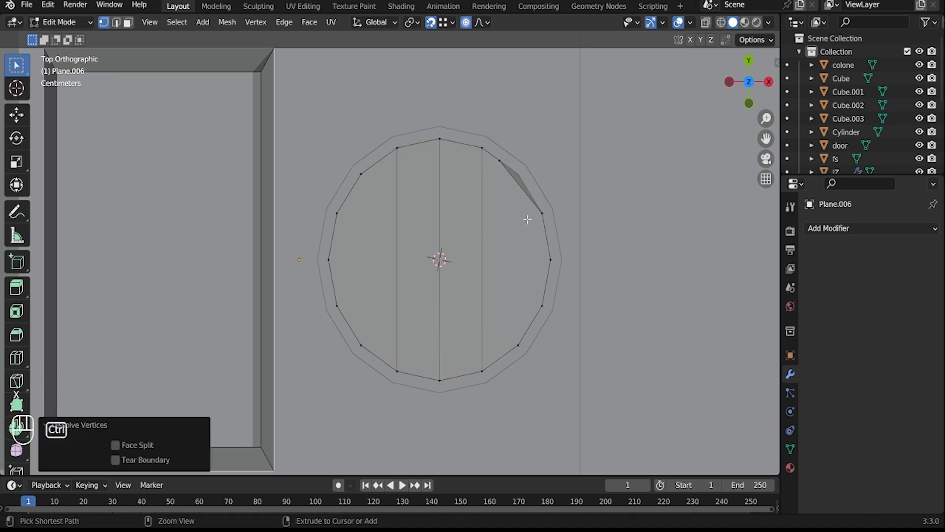
key(j)
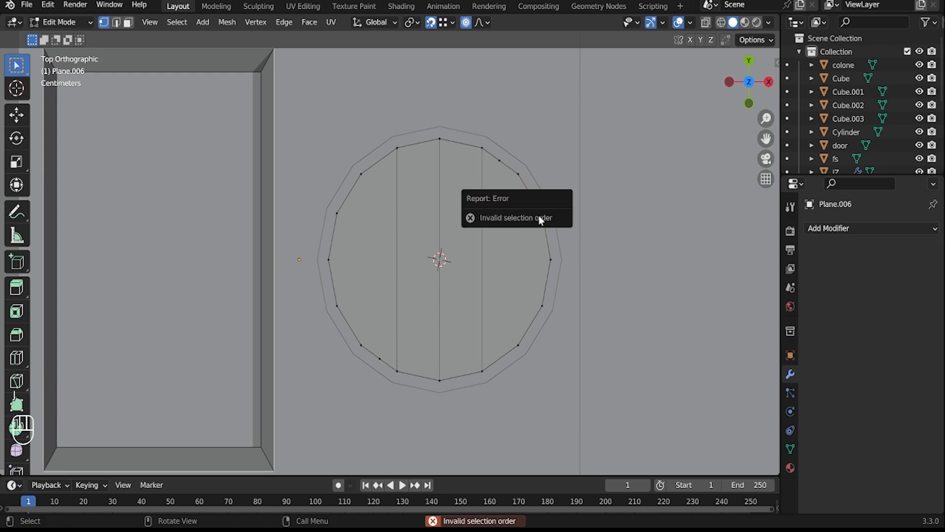
Step: Knife-cut the remaining two parallel lines on each side of the disc between opposite rim vertices
key(k)
click(543, 305)
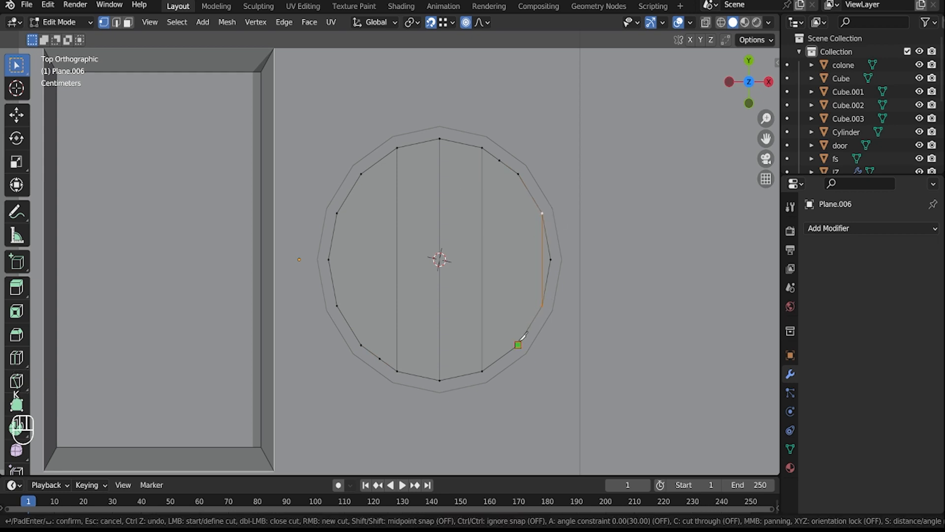
click(524, 170)
key(Return)
key(k)
click(362, 344)
key(Return)
key(k)
click(336, 213)
click(337, 305)
key(Return)
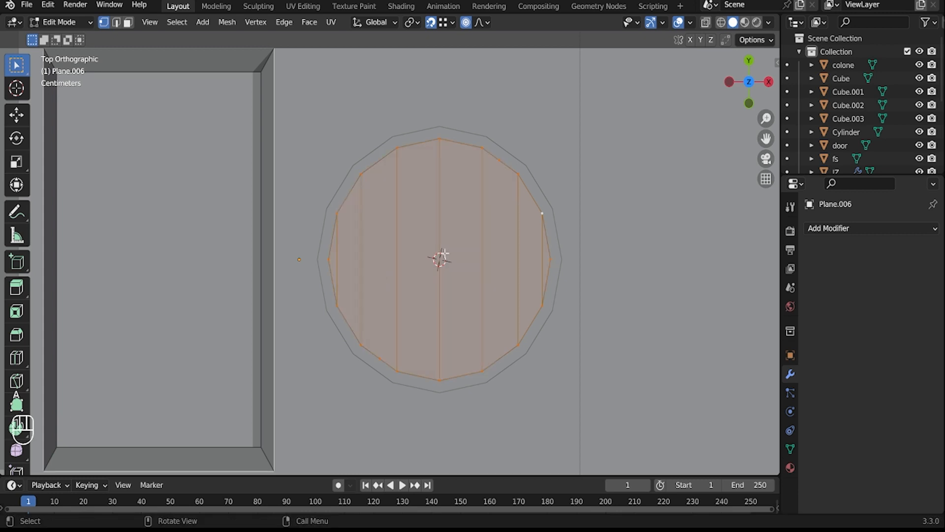
Step: Delete only the disc's faces, keeping its edges in front of the fan
key(x)
click(438, 234)
middle_drag(439, 234, 537, 191)
scroll(535, 207, up, 1)
Step: Select the disc's outer rim edges without the parallel inner lines and delete them
key(2)
alt+click(585, 102)
shift+click(561, 207)
shift+click(626, 246)
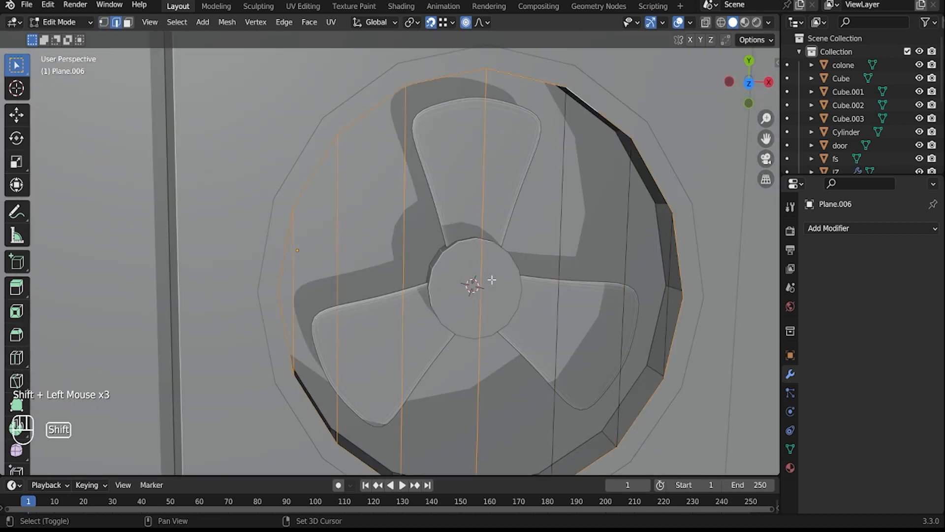
key(x)
click(362, 269)
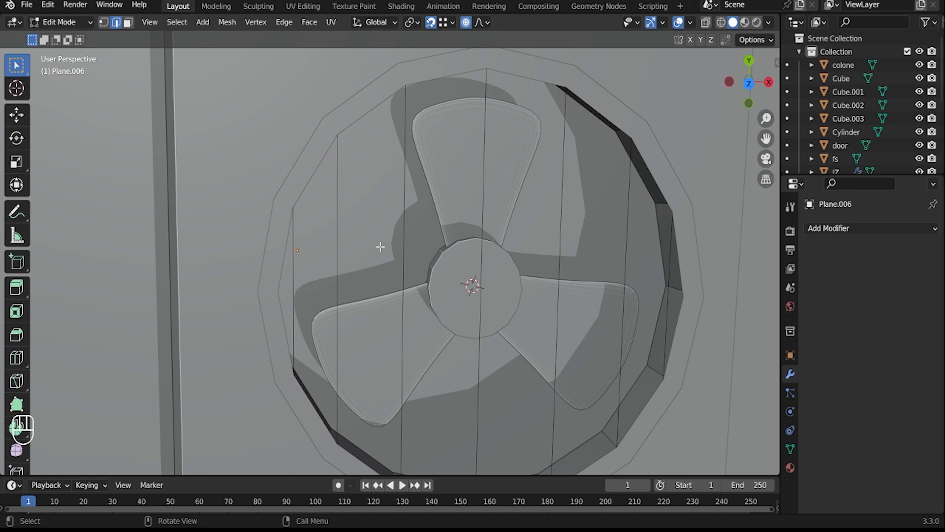
Step: Set the origin of the parallel grille lines to their geometry and convert them to a curve
scroll(394, 248, down, 2)
key(Tab)
right_click(404, 253)
mouse_move(396, 249)
click(473, 263)
right_click(408, 250)
mouse_move(344, 231)
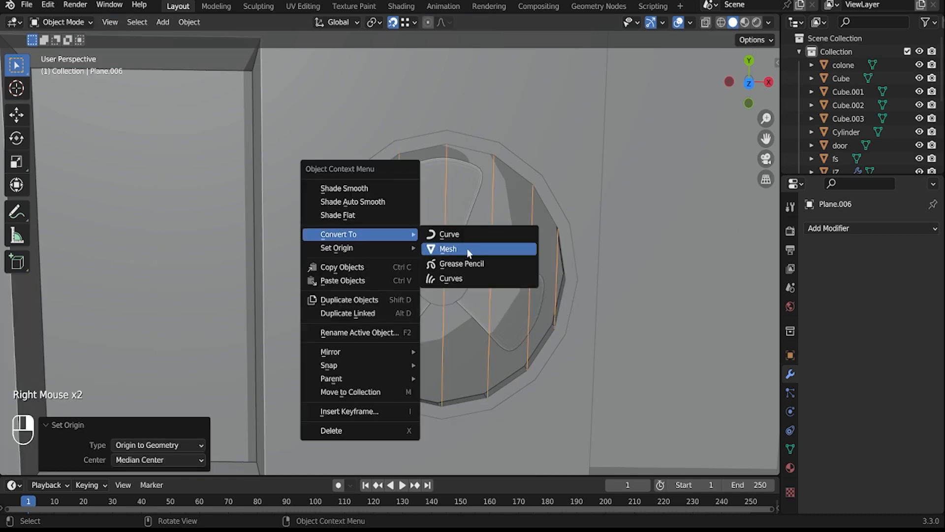
click(455, 232)
Step: Open the grille curve's geometry settings while viewing the fan opening at an angle
click(790, 430)
middle_drag(581, 374, 536, 315)
shift+middle_drag(537, 315, 530, 357)
middle_drag(529, 357, 517, 320)
shift+middle_drag(516, 320, 509, 330)
scroll(890, 384, down, 7)
click(818, 358)
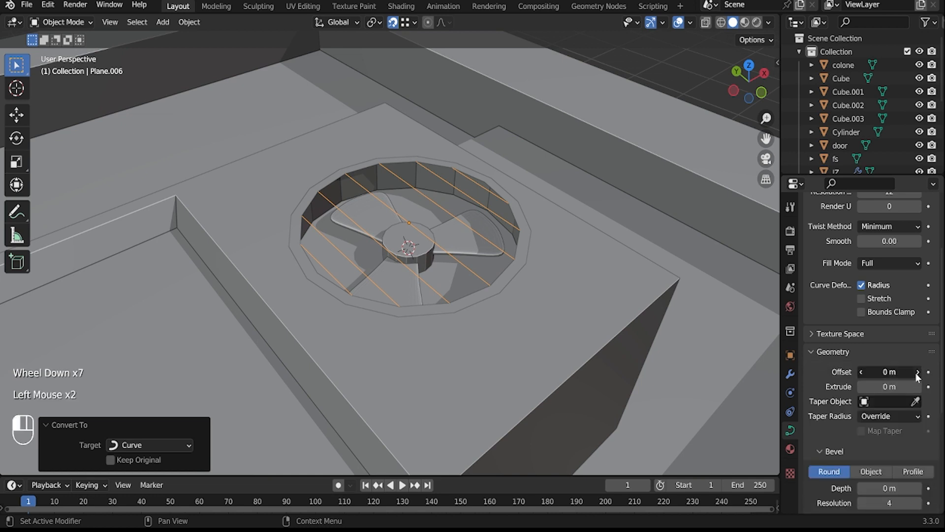
Step: Try a curve offset of 0.52 m on the grille lines and undo back to start resetting the offset
scroll(568, 255, up, 3)
key(Tab)
scroll(566, 256, down, 2)
drag(885, 372, 908, 371)
key(Tab)
key(Tab)
key(ctrl+z)
key(ctrl+z)
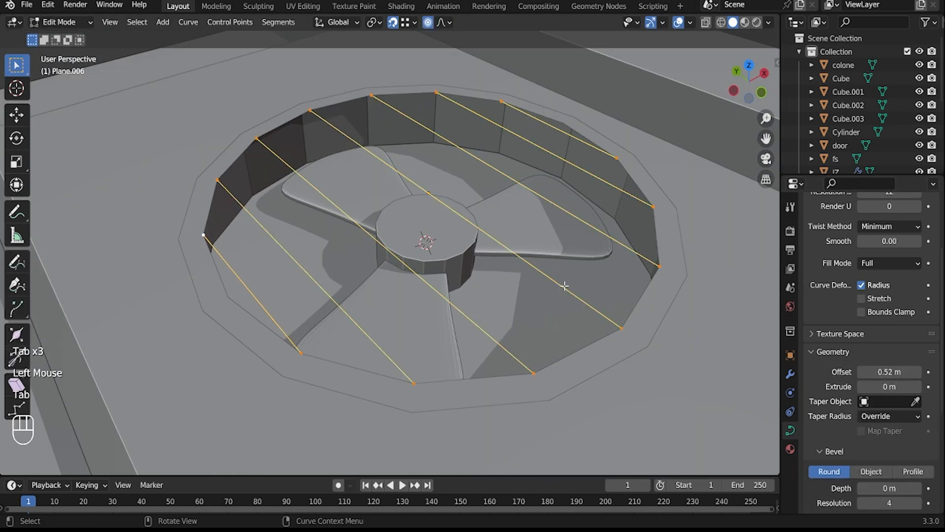
key(ctrl+z)
click(896, 372)
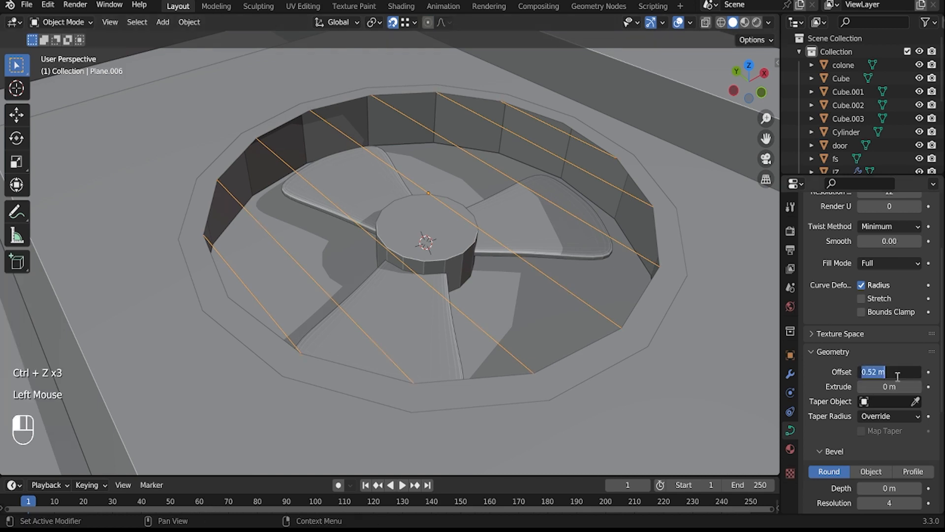
Step: Give the grille lines a round bevel with a depth of 0.003 m
click(913, 488)
click(871, 488)
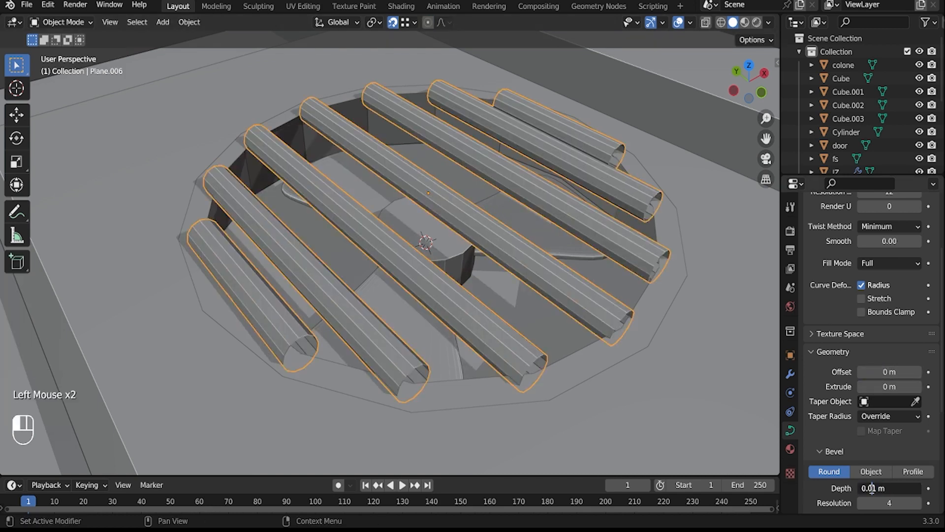
text(0)
key(Return)
middle_drag(665, 374, 941, 404)
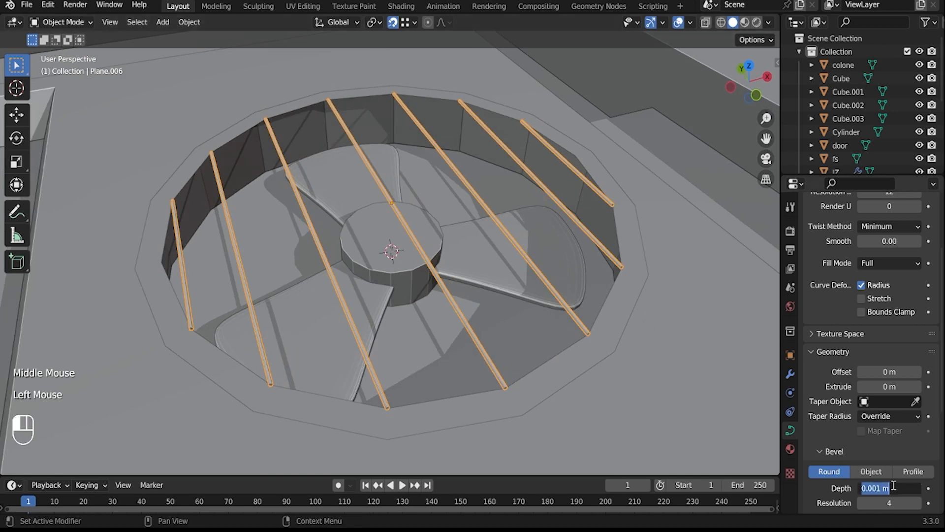
text(3)
key(Return)
Step: Extrude all faces of the flat ring around the fan opening to give it thickness
middle_drag(502, 246, 654, 222)
click(658, 214)
key(Tab)
key(a)
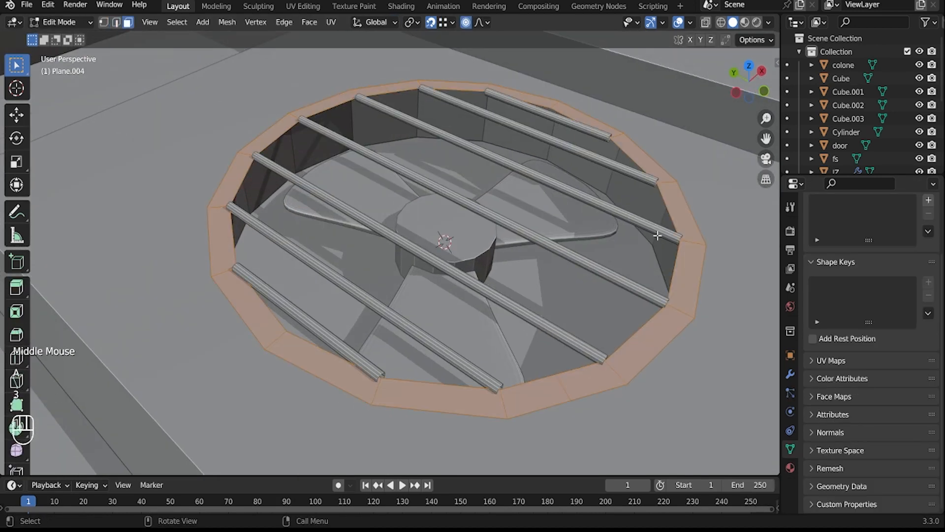
key(e)
click(642, 290)
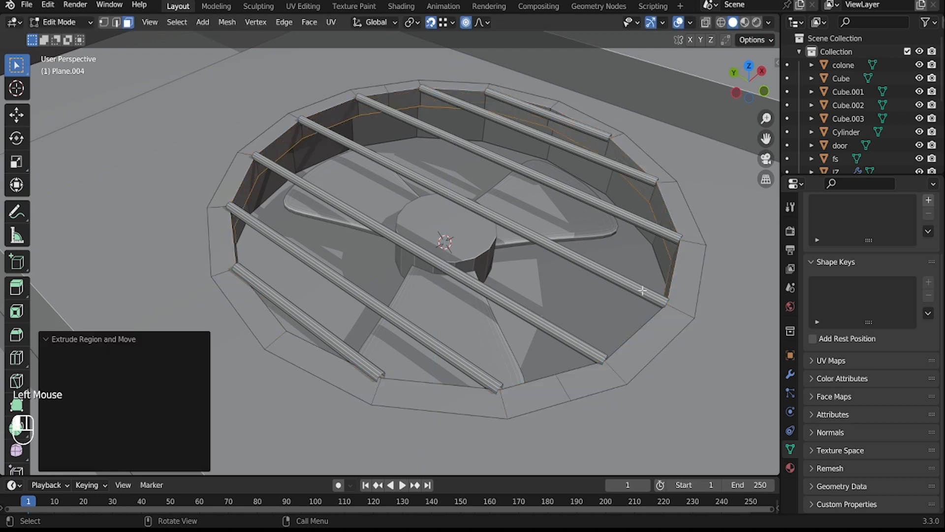
key(Tab)
Step: Lower the grille bars about 0.009 m along Z and lengthen them slightly along Y, by a factor of about 1.03
click(625, 172)
key(g)
key(z)
click(693, 251)
middle_drag(693, 251, 528, 295)
scroll(562, 241, down, 2)
key(s)
key(y)
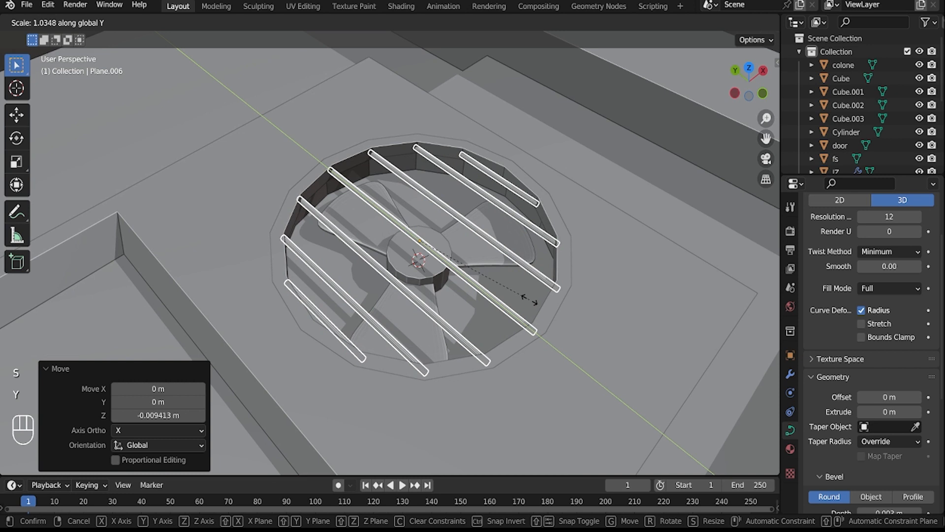
click(529, 299)
key(Tab)
middle_drag(527, 161, 345, 152)
key(Tab)
scroll(450, 276, down, 2)
click(427, 239)
scroll(426, 239, down, 1)
scroll(436, 203, down, 2)
Step: Select the grille bars over the fan and set their bevel depth to 0.005 m
click(387, 221)
double_click(387, 221)
scroll(390, 225, up, 1)
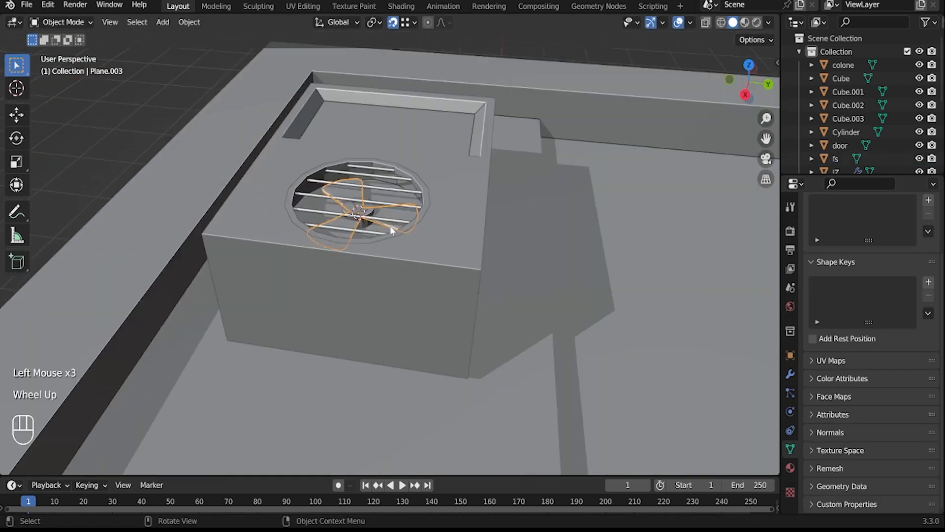
scroll(390, 226, up, 3)
click(390, 226)
click(390, 226)
scroll(909, 385, down, 6)
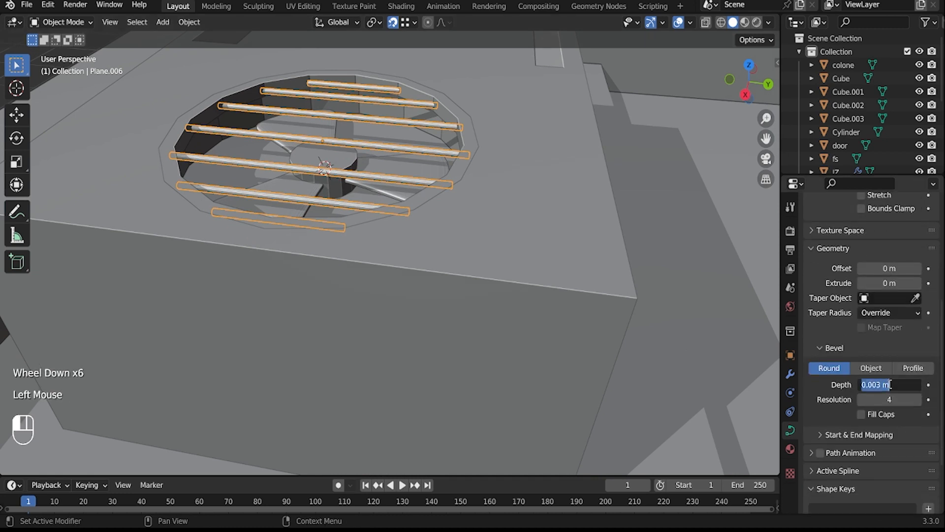
text(4)
key(Return)
key(BackSpace)
text(5)
key(Return)
Step: Deselect the grille, check the whole building from a distance and save the file
middle_drag(538, 239, 500, 267)
scroll(500, 267, down, 4)
click(219, 90)
scroll(223, 103, down, 4)
shift+middle_drag(295, 192, 438, 300)
scroll(388, 239, down, 2)
scroll(389, 238, up, 1)
key(ctrl+s)
scroll(438, 301, up, 3)
shift+middle_drag(438, 300, 453, 345)
scroll(297, 295, down, 3)
key(ctrl+s)
shift+middle_drag(453, 344, 416, 339)
scroll(433, 324, up, 2)
scroll(426, 335, down, 2)
Step: Snap the 3D cursor to the outer front corner column, at mid-height of the upper floors
key(shift+a)
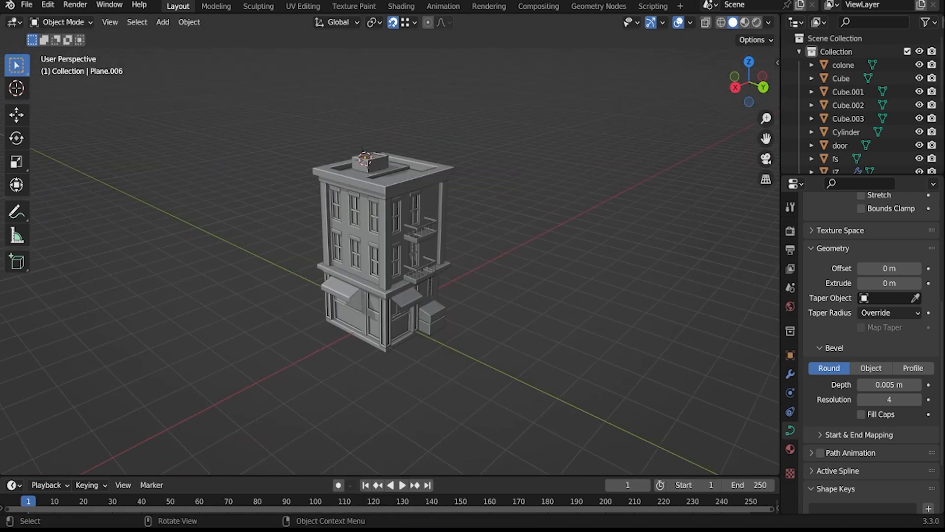
middle_drag(269, 239, 313, 243)
click(313, 243)
key(Tab)
key(Tab)
key(Tab)
key(Tab)
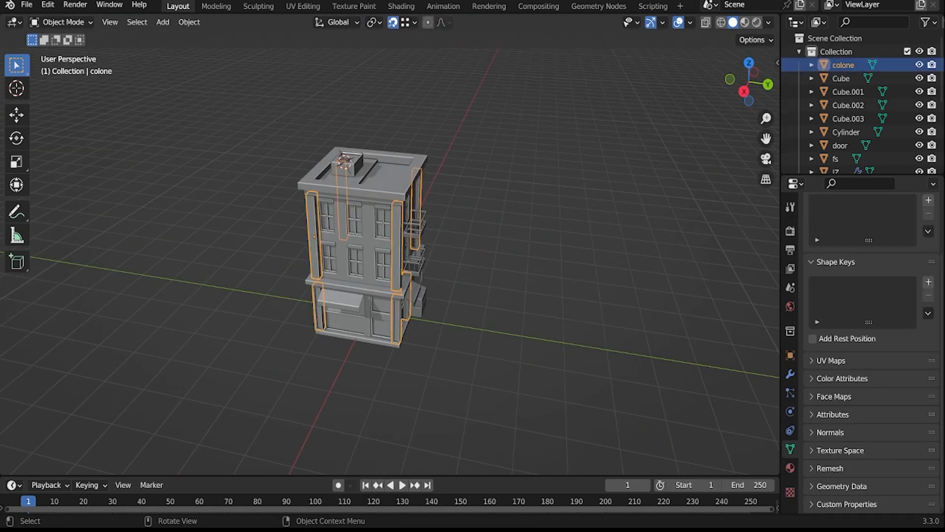
key(Tab)
click(312, 243)
key(shift+s)
key(Escape)
scroll(312, 244, up, 5)
key(Tab)
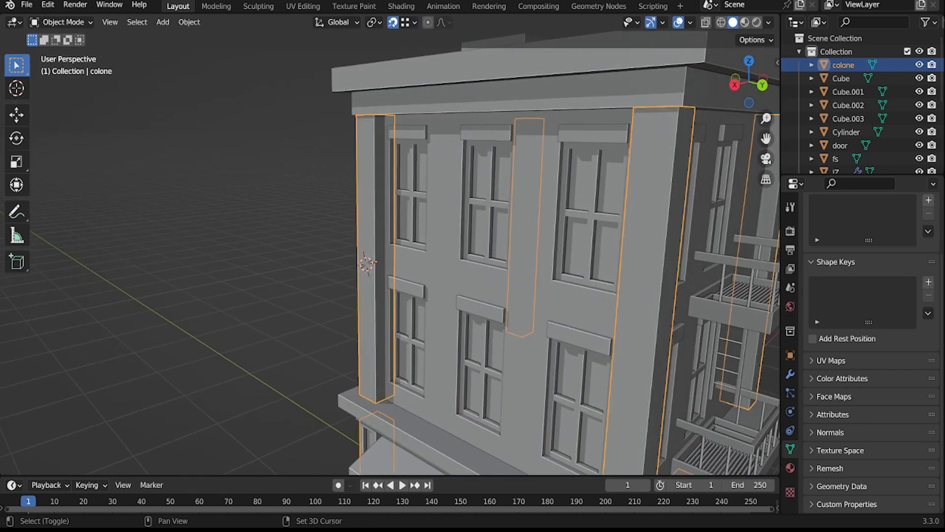
Step: Try a small cube at the corner column, scaled along X and moved about 0.12 m outward along X
key(shift+a)
click(419, 272)
key(s)
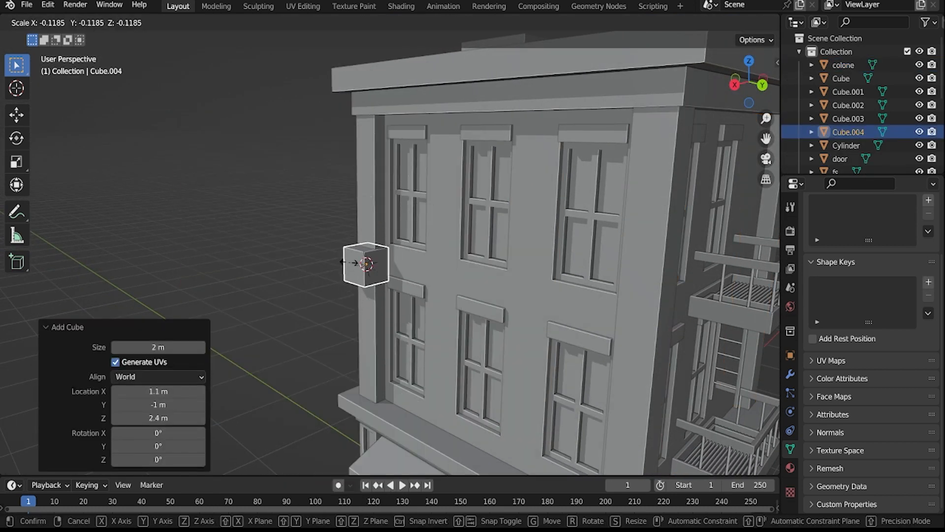
click(366, 273)
scroll(363, 275, up, 4)
key(s)
key(x)
click(433, 287)
key(g)
key(x)
click(375, 304)
Step: Try resizing the block beside the column and moving it along Z, and delete it
scroll(375, 304, down, 3)
key(s)
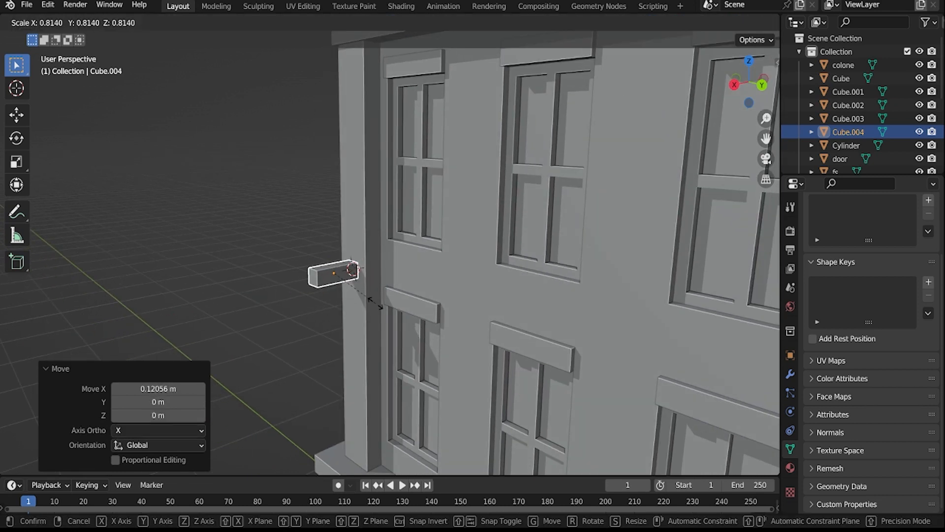
key(shift+y)
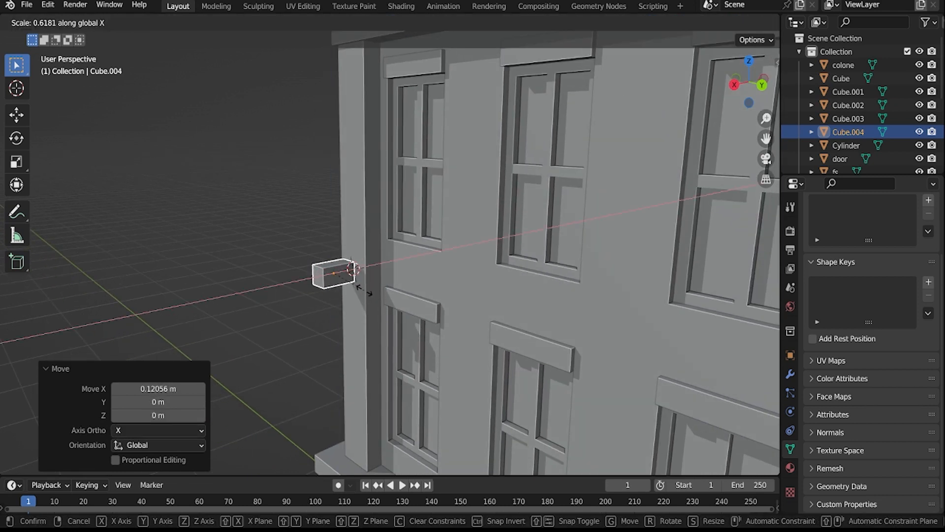
key(shift+x)
click(360, 290)
middle_drag(359, 289, 353, 289)
key(g)
key(z)
click(349, 253)
key(x)
click(333, 238)
Step: Add a new cube at the 3D cursor, scale it down and move it about 0.235 m outward along X
key(shift+a)
click(384, 251)
key(s)
click(359, 274)
middle_drag(358, 274, 361, 305)
key(g)
key(x)
click(334, 294)
Step: Enlarge the cube about 3 times in X and Z only, and adjust its thickness along Y to form a sign panel
key(s)
key(z)
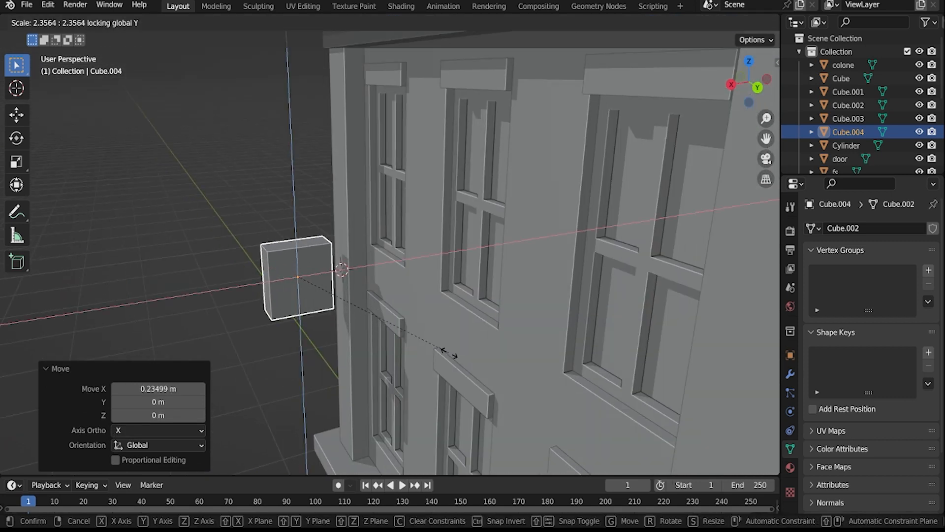
click(485, 371)
middle_drag(485, 371, 515, 366)
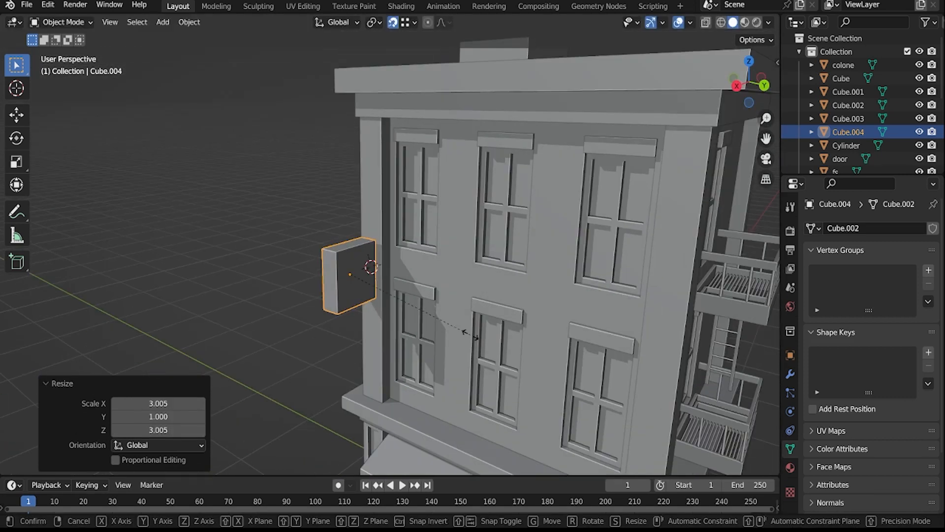
key(s)
key(shift+y)
key(y)
click(410, 296)
mouse_move(409, 296)
middle_down()
mouse_move(425, 343)
mouse_move(416, 303)
middle_up()
Step: Resize the sign panel uniformly beside the corner column, finishing with a scale factor of about 1.22
key(s)
click(410, 330)
key(s)
click(418, 306)
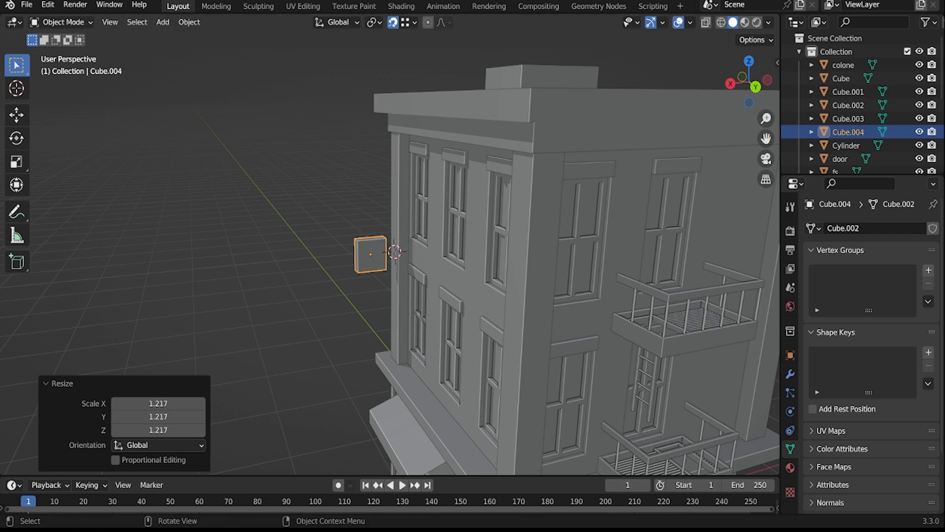
Step: Add an Array modifier to the sign panel with a count of 4 and relative offset factors of X 0 and Z -1.3
click(790, 374)
click(870, 228)
click(700, 265)
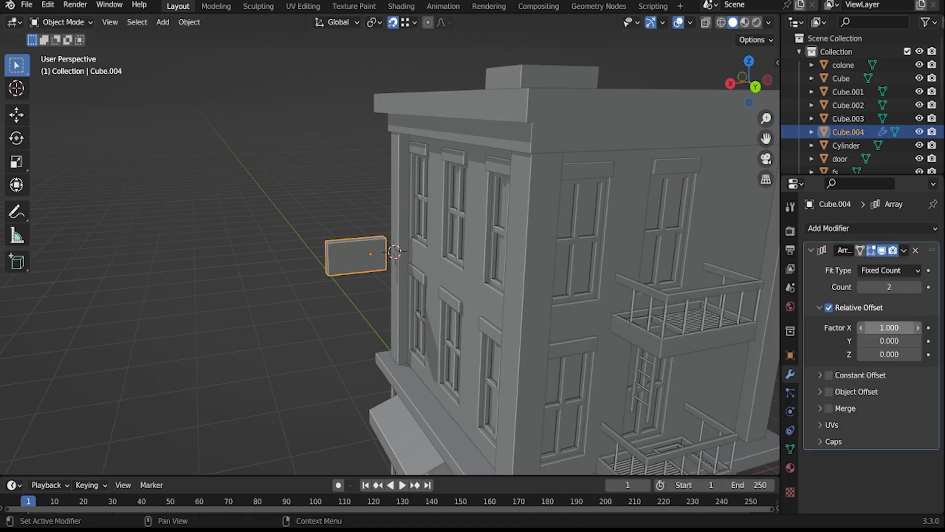
key(Return)
click(889, 354)
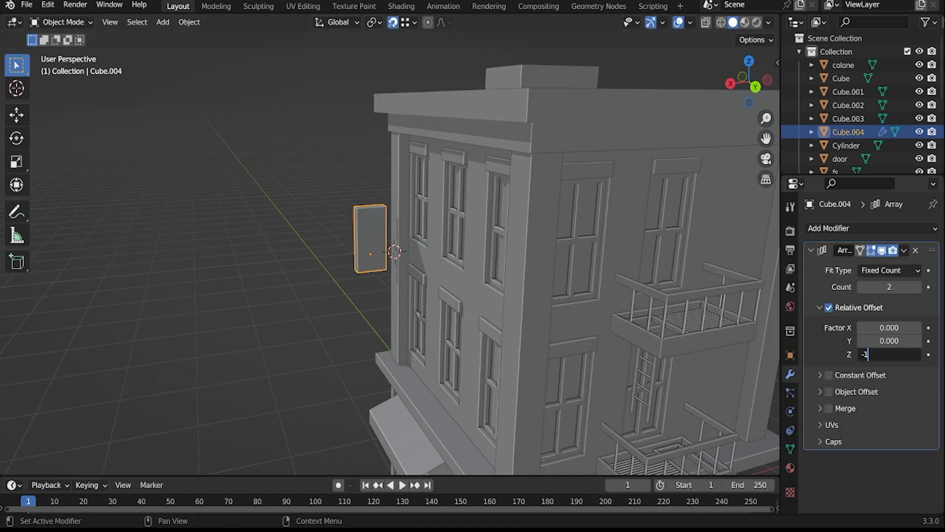
key(Return)
text(-1.)
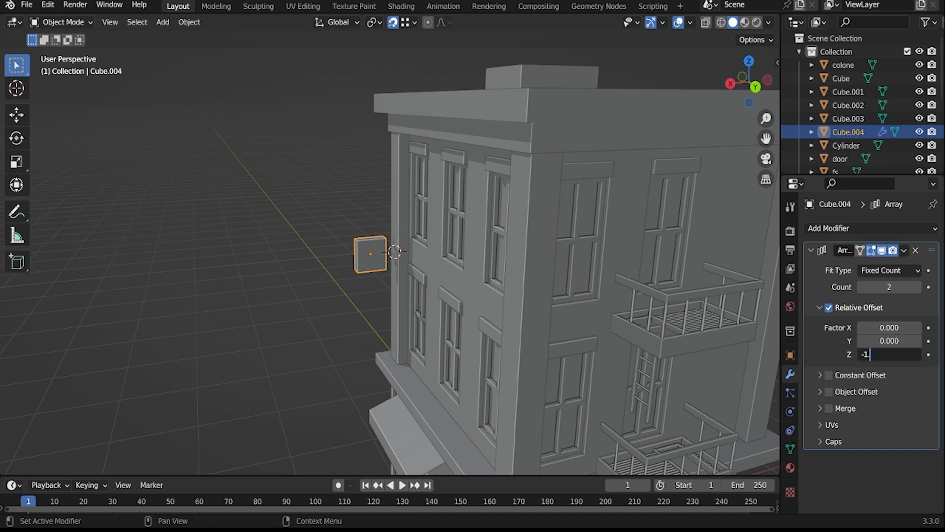
text(3)
key(Return)
middle_drag(542, 296, 522, 288)
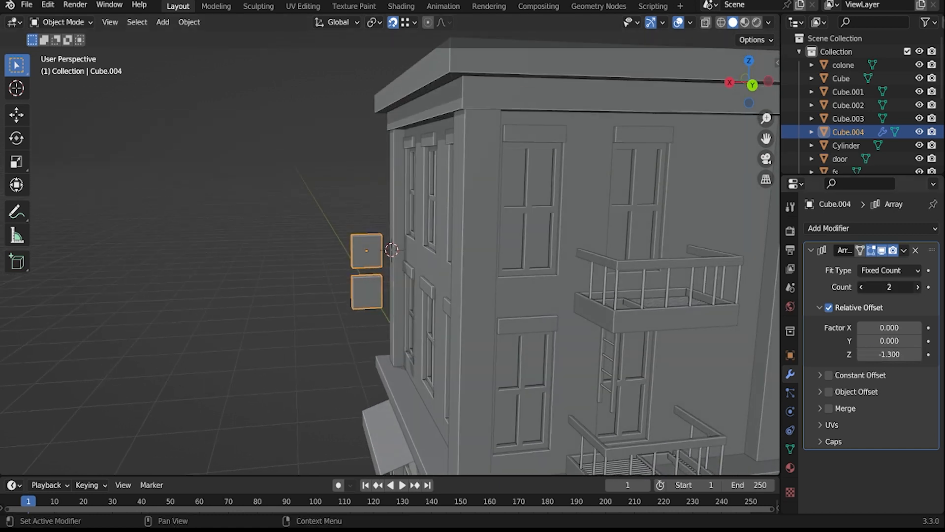
click(918, 286)
click(918, 287)
Step: Raise the column of sign panels about 0.32 m along Z beside the upper-floor windows
key(g)
key(z)
right_click(500, 203)
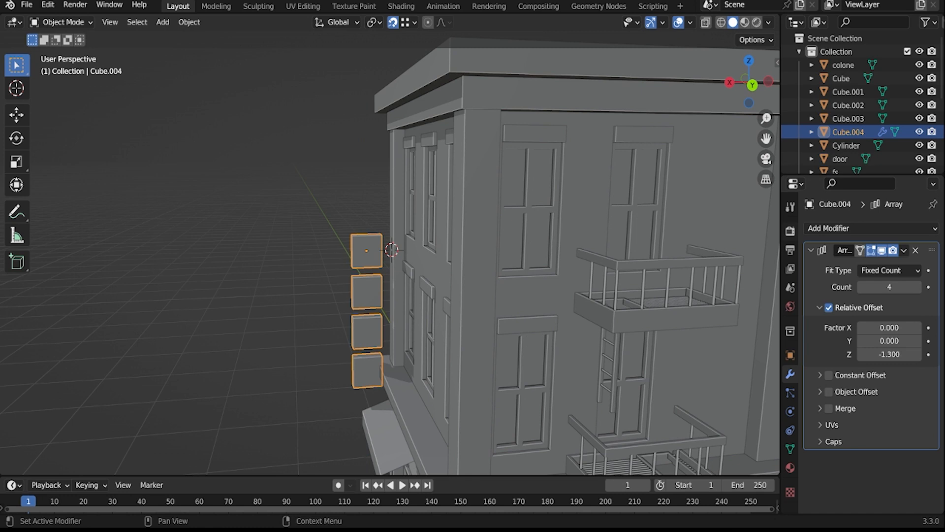
key(g)
key(z)
click(500, 190)
middle_drag(500, 189, 605, 204)
middle_drag(404, 249, 508, 287)
key(c)
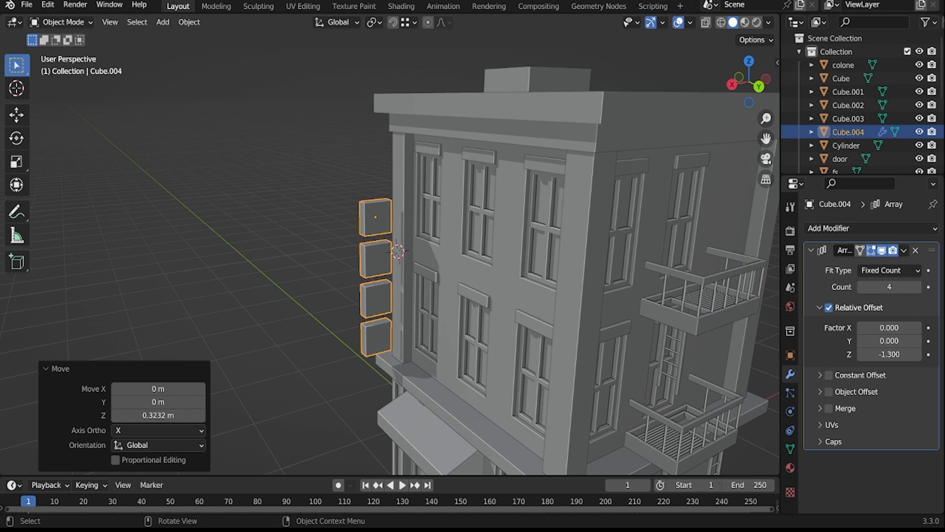
Step: Enable the Screencast Keys overlay in the 3D viewport
key(n)
click(773, 231)
click(773, 172)
click(657, 58)
click(665, 57)
click(657, 57)
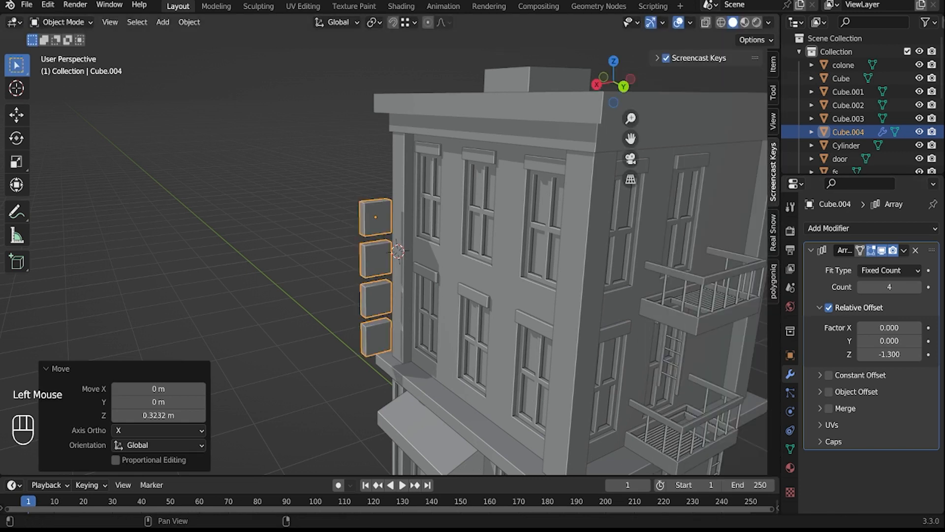
key(n)
Step: Move the column of sign panels about -0.024 m along X, closer to the facade's corner column
middle_drag(398, 251, 399, 254)
key(s)
right_click(395, 248)
scroll(396, 251, up, 3)
key(g)
key(x)
click(401, 255)
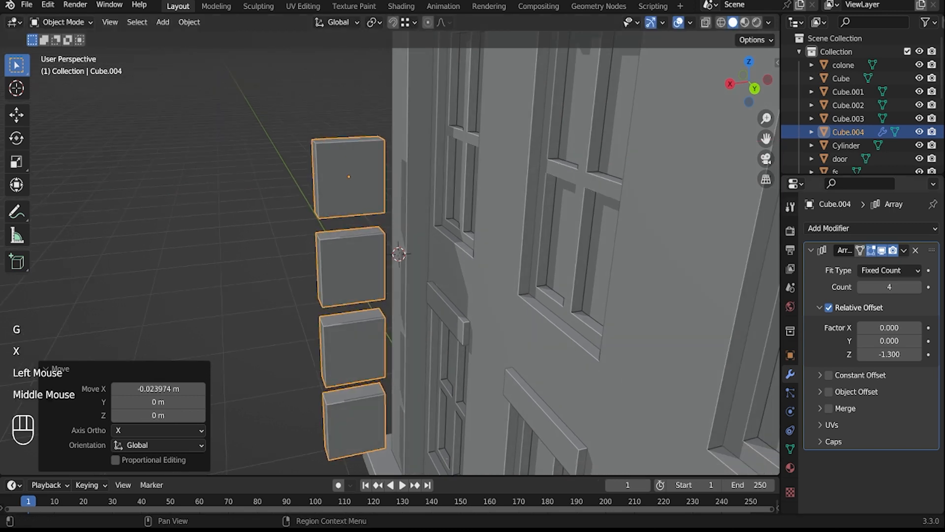
Step: Apply the sign panels' Array modifier and snap the 3D cursor to the selected panels
click(904, 250)
scroll(400, 254, down, 2)
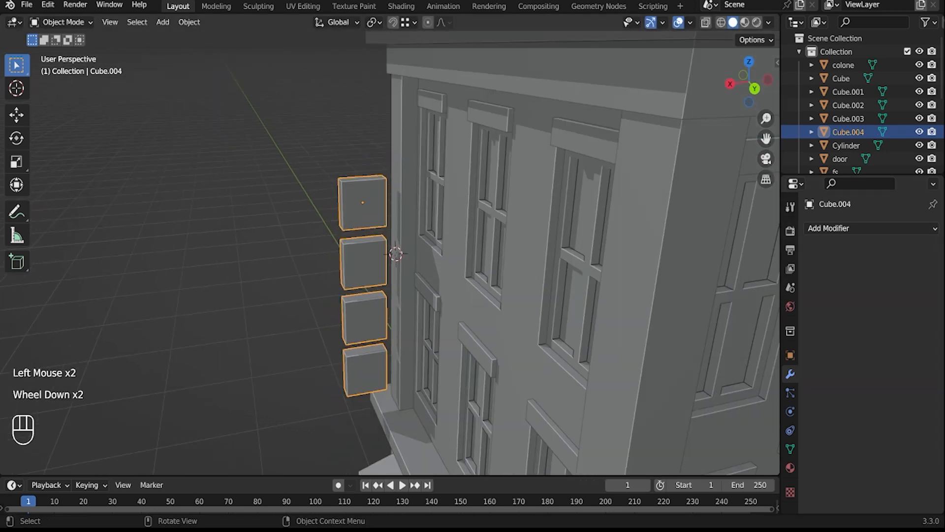
middle_drag(399, 254, 404, 254)
key(shift+s)
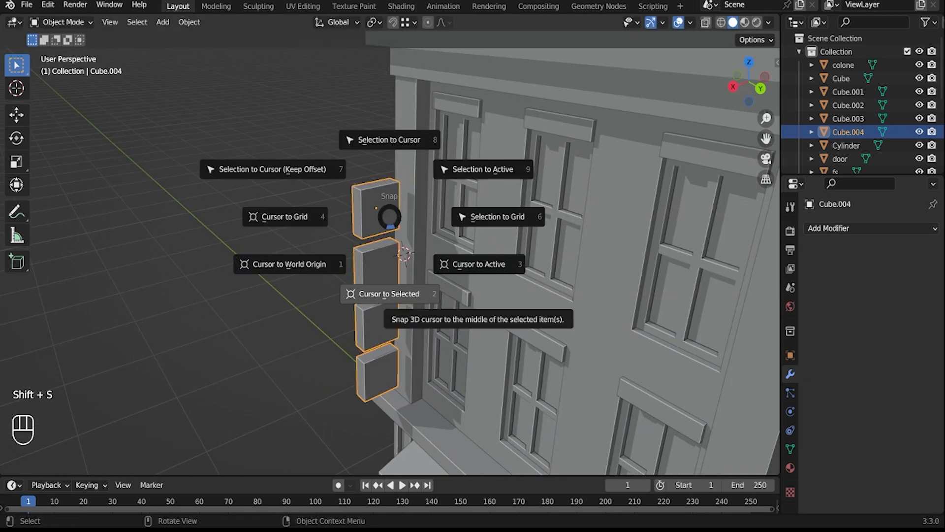
Step: Undo the applied Array modifier on the stacked sign boxes
key(Escape)
key(ctrl+z)
middle_drag(404, 254, 398, 255)
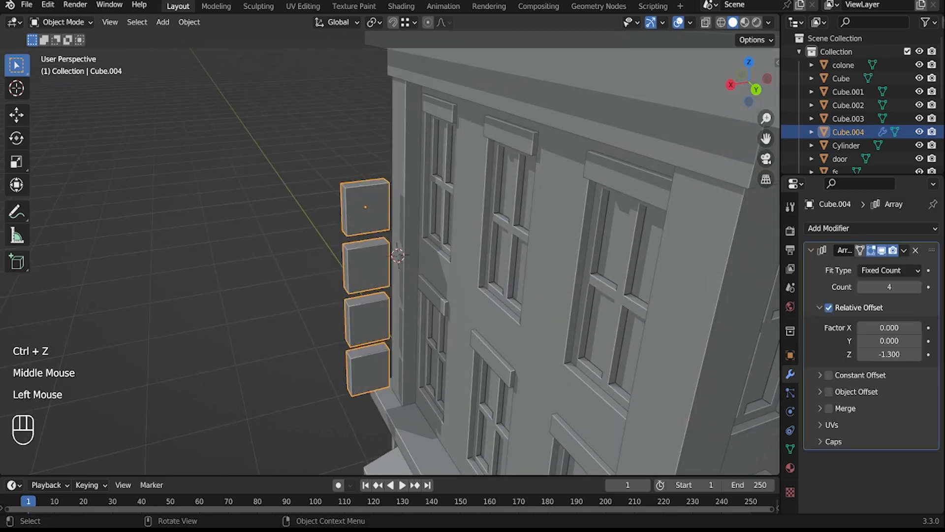
key(Tab)
middle_drag(360, 228, 375, 218)
key(shift+a)
click(375, 231)
key(s)
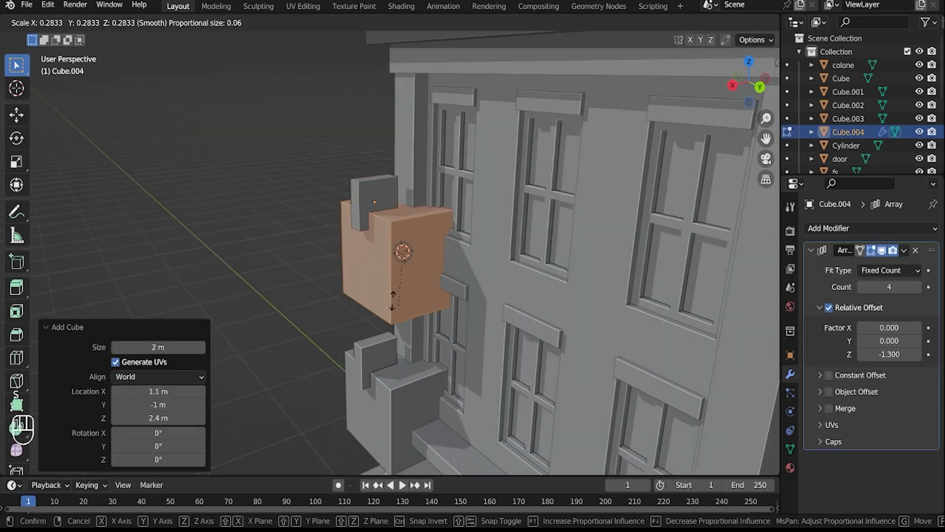
right_click(401, 265)
key(s)
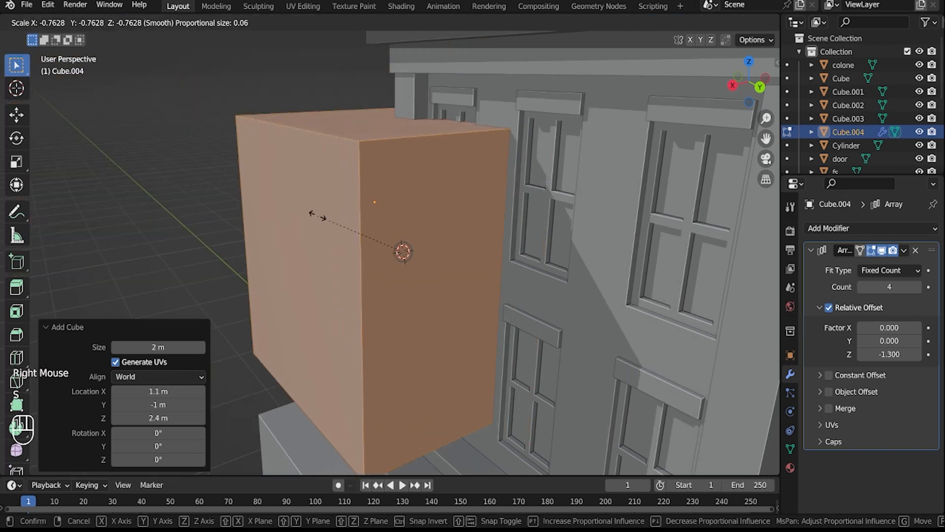
right_click(315, 216)
key(ctrl+z)
middle_drag(402, 224, 387, 224)
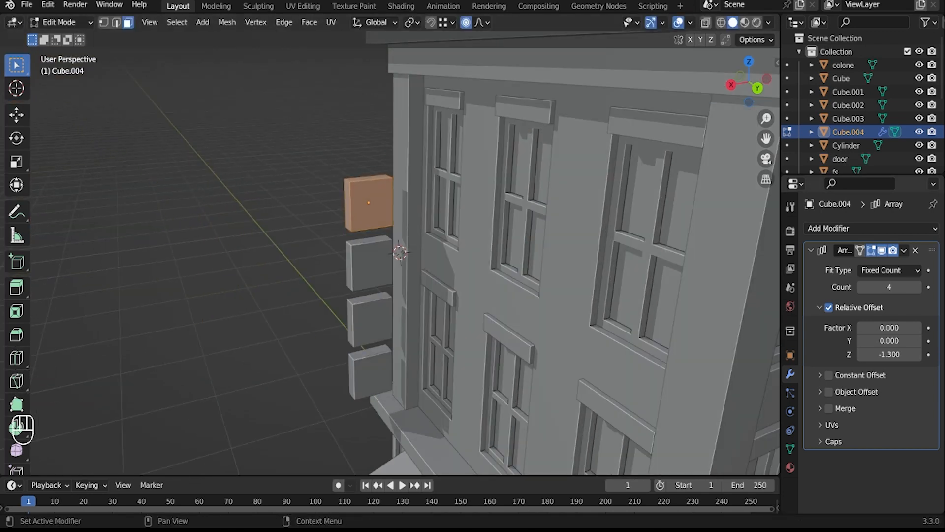
click(400, 251)
key(Tab)
Step: Add a separate cube object at the 3D cursor and scale it down to a small block
key(shift+a)
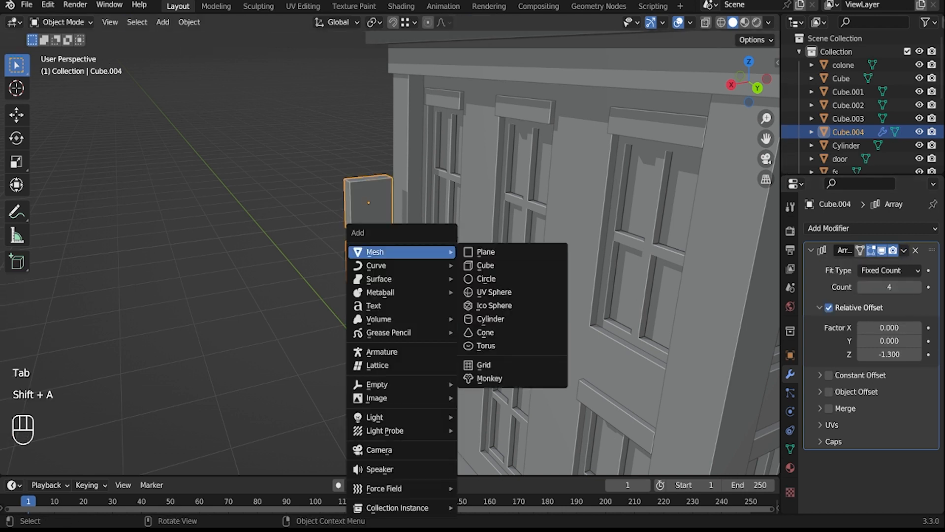
click(487, 266)
key(s)
click(420, 261)
key(s)
click(411, 259)
Step: Raise the small block along Z beside the topmost sign box, resize it, and shift it slightly along X
scroll(412, 256, up, 1)
key(g)
key(z)
click(412, 182)
scroll(411, 182, up, 4)
shift+middle_drag(411, 182, 424, 281)
key(s)
click(442, 240)
middle_drag(442, 240, 445, 247)
key(g)
key(x)
click(445, 246)
Step: Stretch the small block along X and shift it to bridge the top sign box and the building's corner
key(s)
key(y)
key(x)
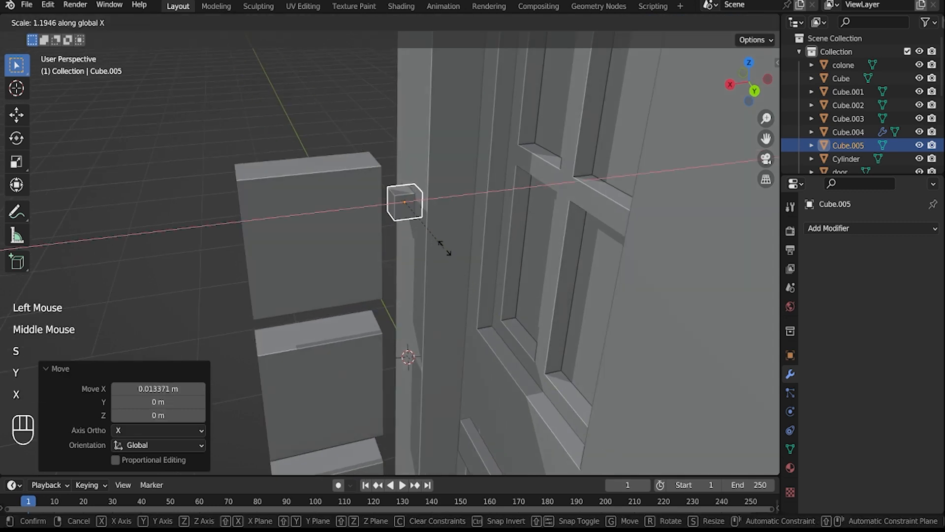
click(536, 242)
key(g)
key(x)
click(517, 242)
Step: Duplicate the bracket block straight down along Z, then adjust both blocks together vertically beside the top box
middle_drag(516, 242, 514, 236)
key(shift+d)
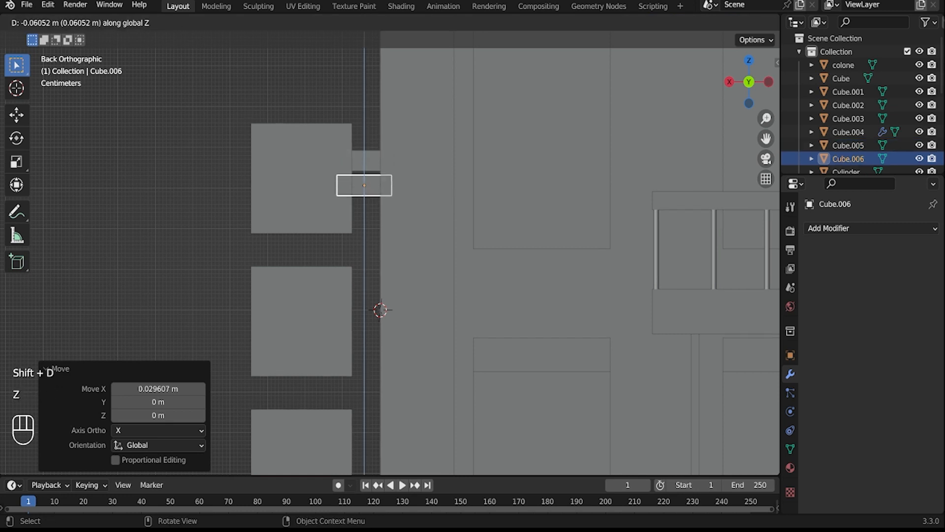
click(364, 206)
shift+click(364, 157)
key(g)
key(z)
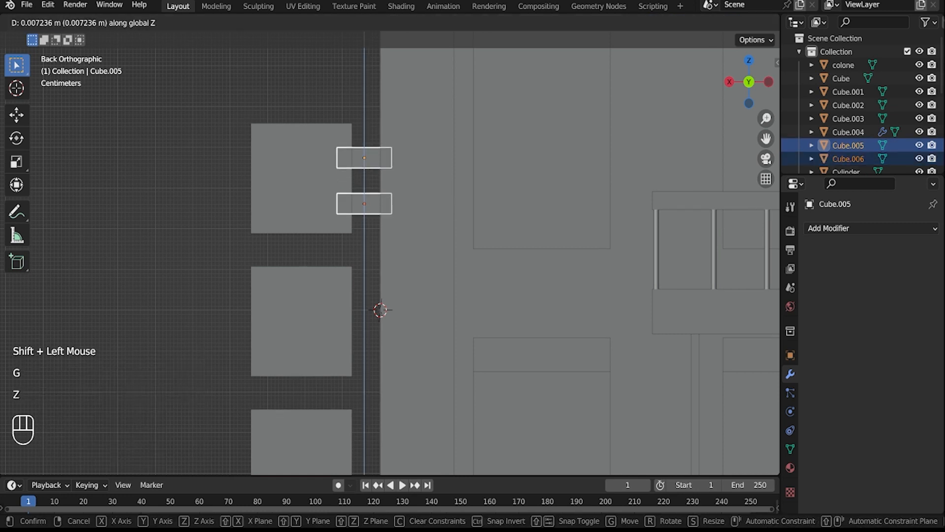
click(365, 180)
Step: Join both bracket blocks into the arrayed sign box object so each box gets its own brackets
middle_drag(374, 207, 413, 221)
click(325, 238)
click(413, 196)
shift+click(325, 238)
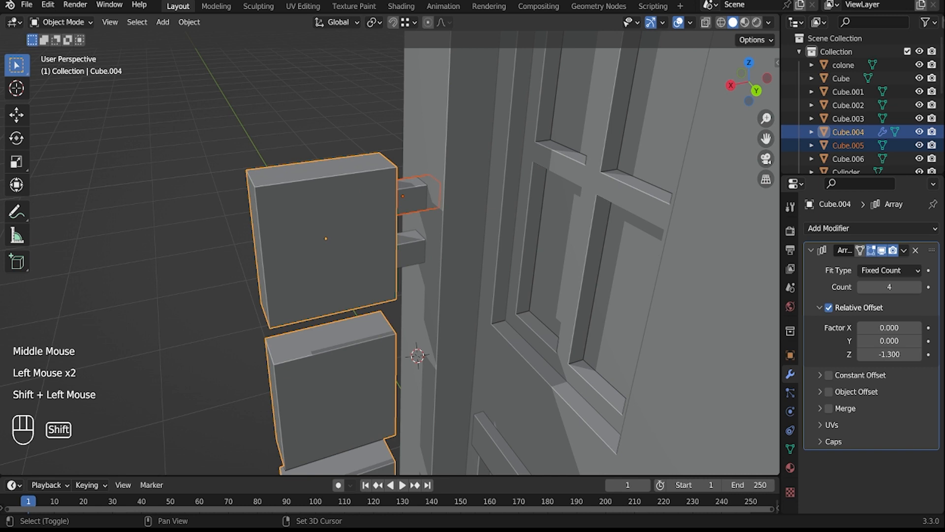
shift+click(412, 250)
shift+click(325, 238)
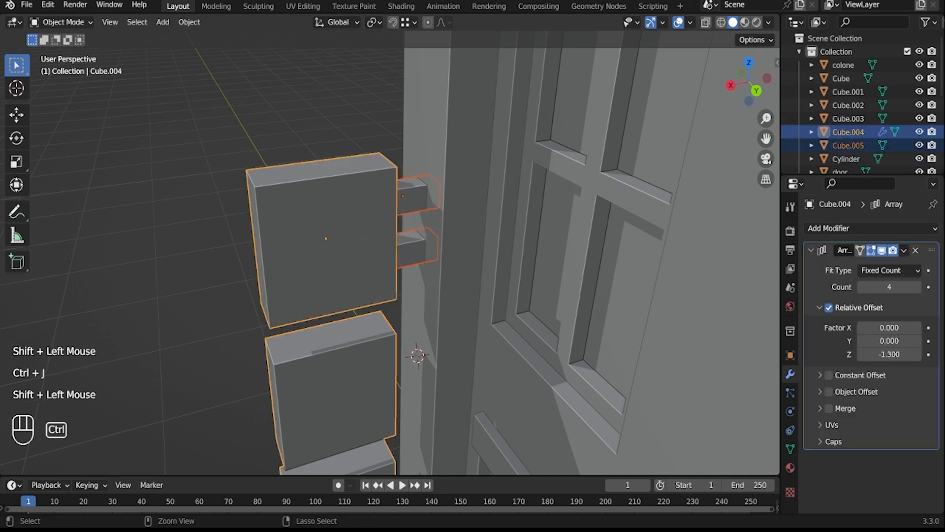
key(ctrl+j)
scroll(389, 253, down, 3)
click(206, 236)
scroll(388, 252, down, 1)
middle_drag(344, 246, 337, 224)
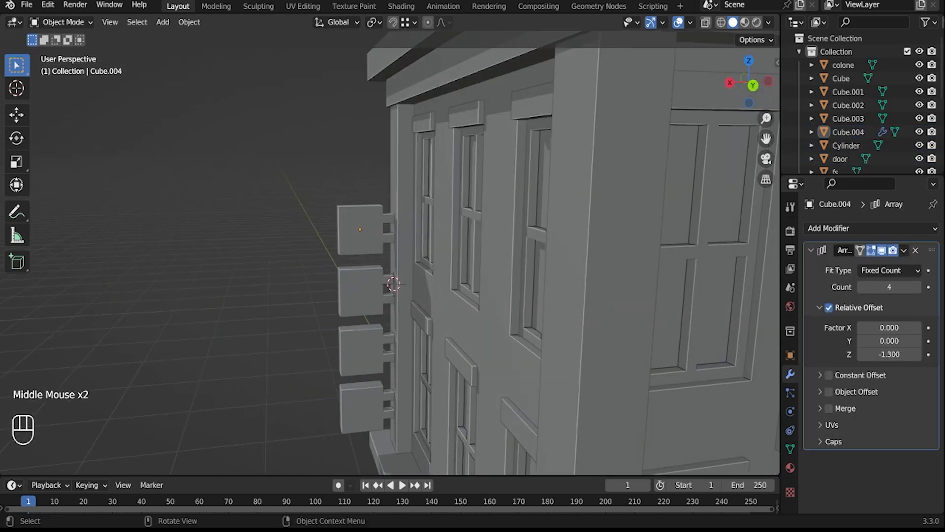
Step: Turn off proportional editing and scale the linked bracket geometry thinner on every axis except X
click(369, 226)
key(Tab)
click(389, 218)
key(l)
scroll(389, 231, up, 2)
key(s)
key(shift+x)
key(o)
right_click(389, 235)
key(s)
key(shift+x)
click(385, 230)
key(s)
key(z)
right_click(386, 222)
Step: Move the lower bracket of the top sign box down along Z
middle_drag(386, 222, 377, 228)
click(383, 229)
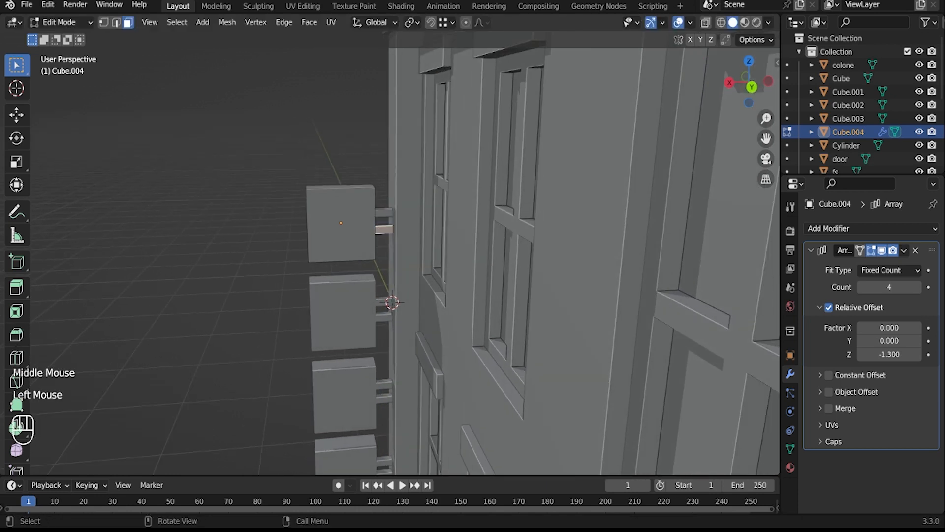
key(l)
key(g)
key(z)
click(384, 237)
Step: Move the upper bracket of the top sign box up along Z and return to Object Mode
double_click(384, 213)
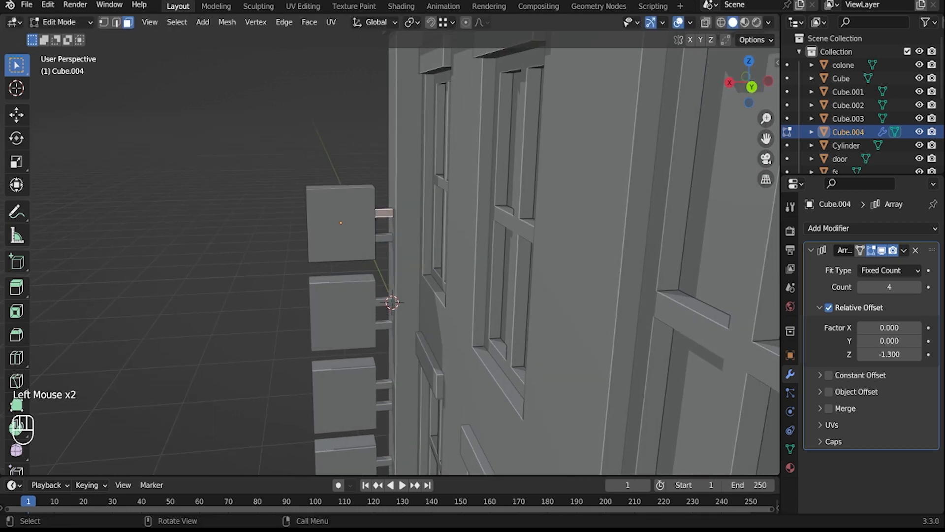
key(g)
key(z)
click(384, 206)
scroll(384, 205, down, 2)
key(Tab)
middle_drag(384, 205, 364, 221)
click(295, 236)
middle_drag(365, 222, 295, 217)
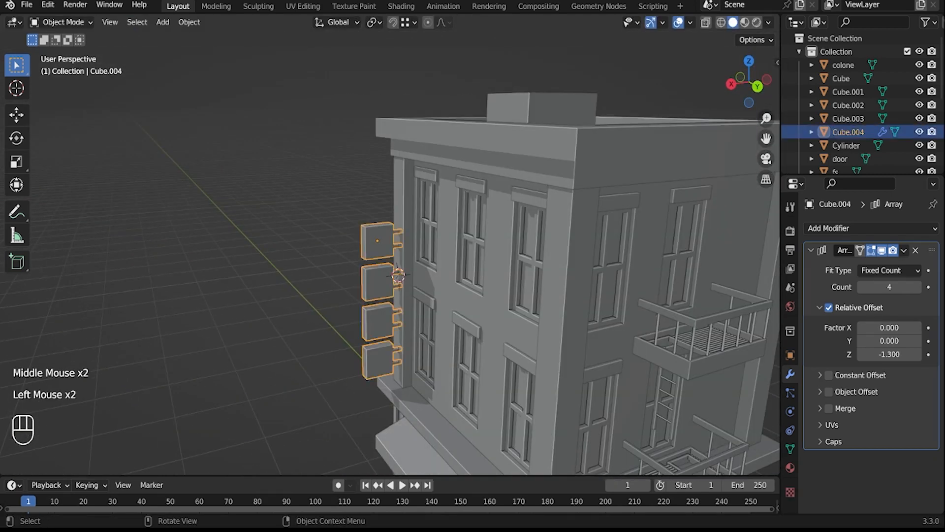
Step: Snap the 3D cursor to the large side face of the topmost sign box
scroll(373, 236, up, 2)
key(Tab)
click(371, 235)
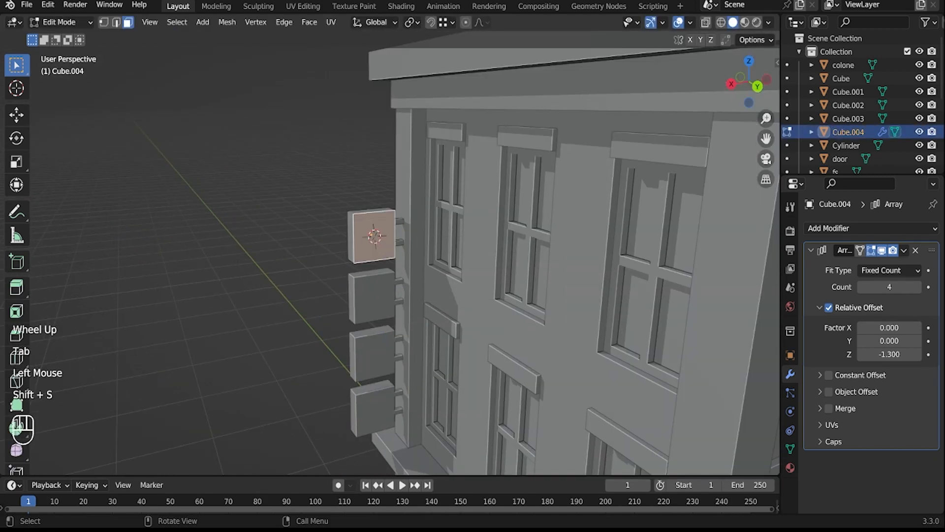
key(Tab)
Step: Apply the Array modifier on the sign boxes to turn the copies into real geometry
middle_drag(373, 237, 354, 237)
click(903, 250)
click(864, 266)
key(Tab)
key(Tab)
Step: Add a text object at the 3D cursor and rotate it 90° about X and 180° about Z
key(shift+a)
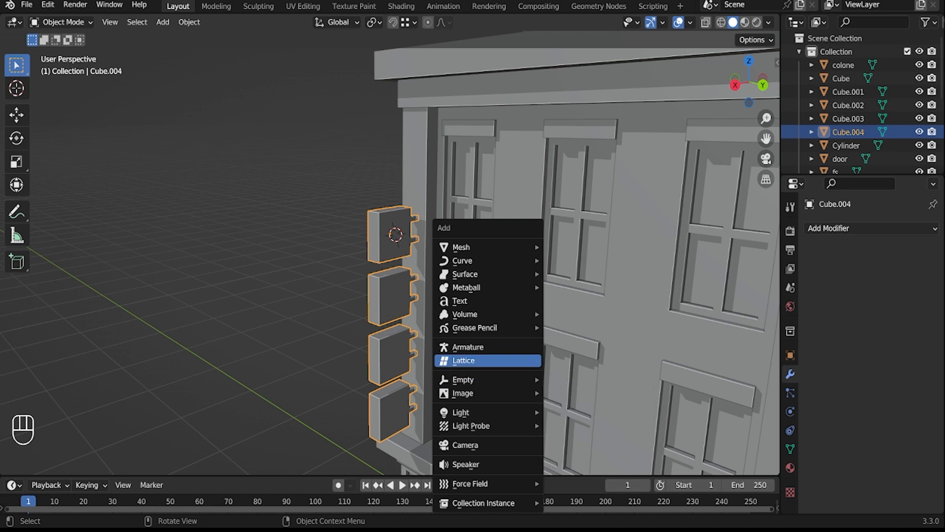
click(463, 301)
key(t)
key(x)
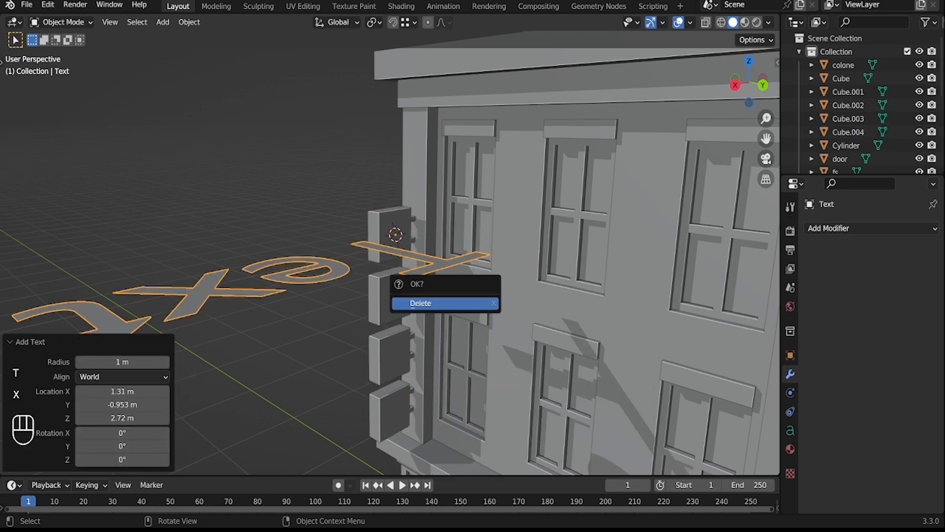
text(r)
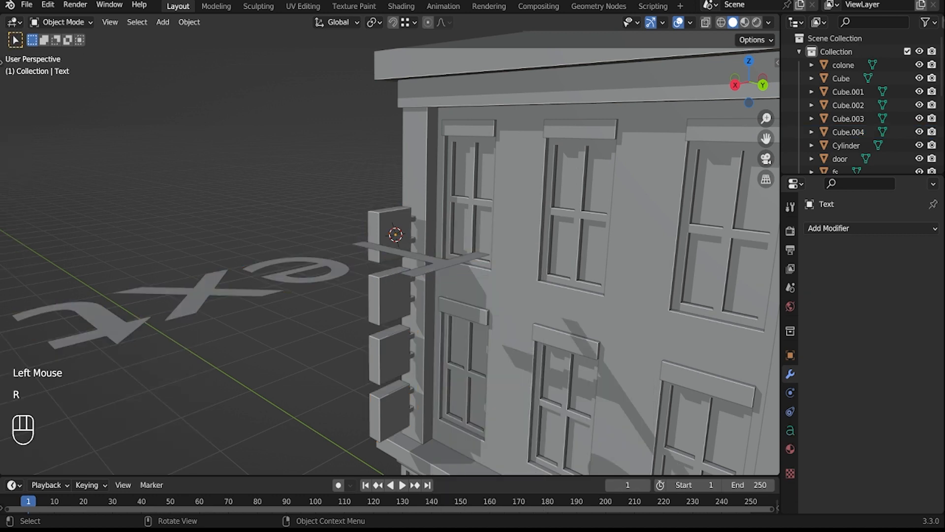
text(rx90)
key(Return)
text(r)
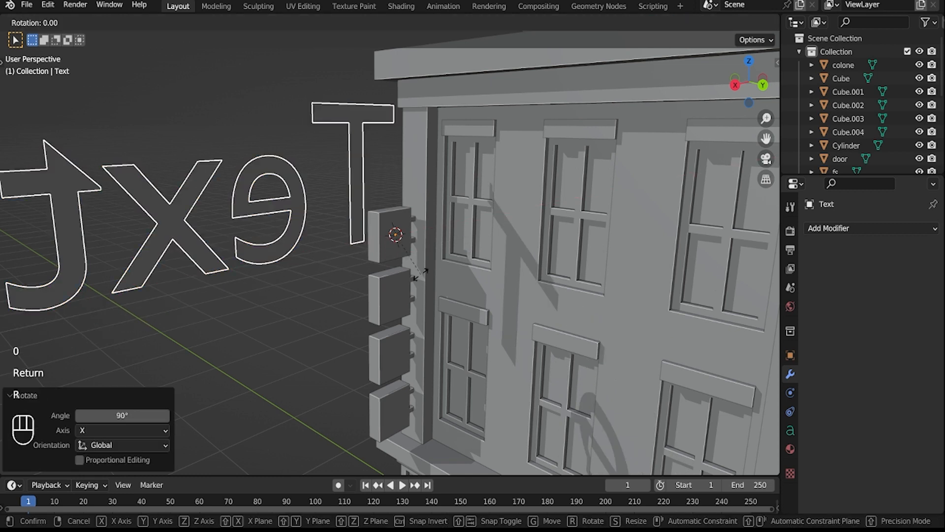
text(z180)
key(Return)
Step: Replace the default text with the single letter "C"
key(Tab)
key(BackSpace)
key(BackSpace)
key(BackSpace)
key(BackSpace)
key(BackSpace)
key(BackSpace)
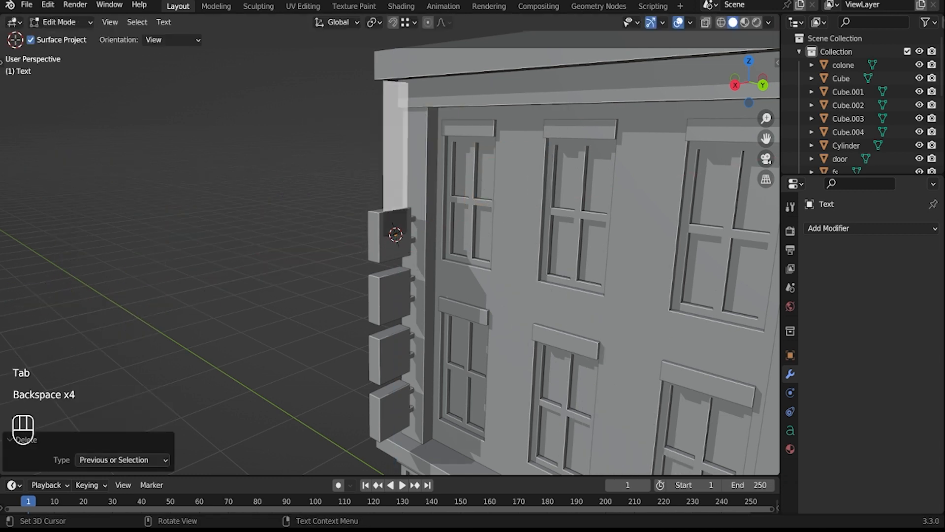
text(C)
key(Tab)
Step: Scale the letter C down to about 0.468 of its size
scroll(537, 279, up, 1)
middle_drag(492, 275, 537, 278)
key(s)
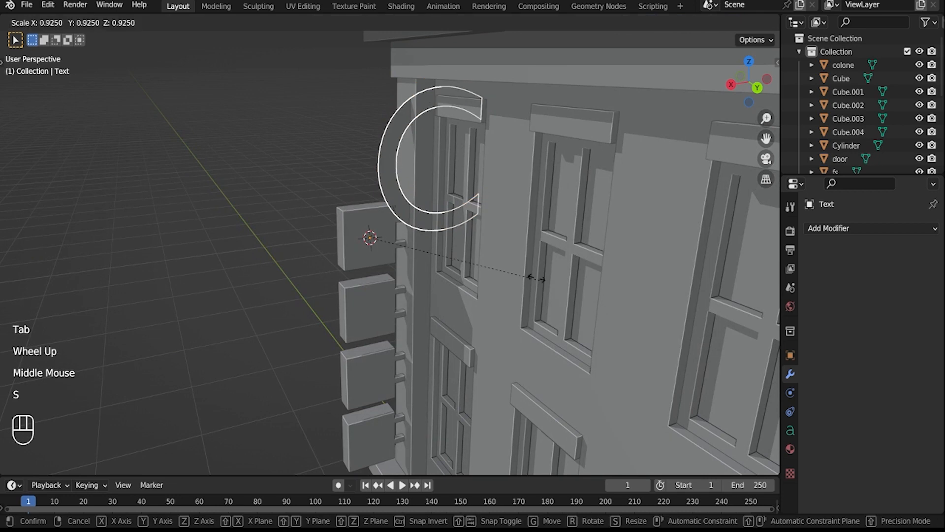
click(457, 249)
middle_drag(457, 250, 448, 254)
key(g)
right_click(448, 254)
Step: Set the text's horizontal and vertical alignment to Center
click(790, 430)
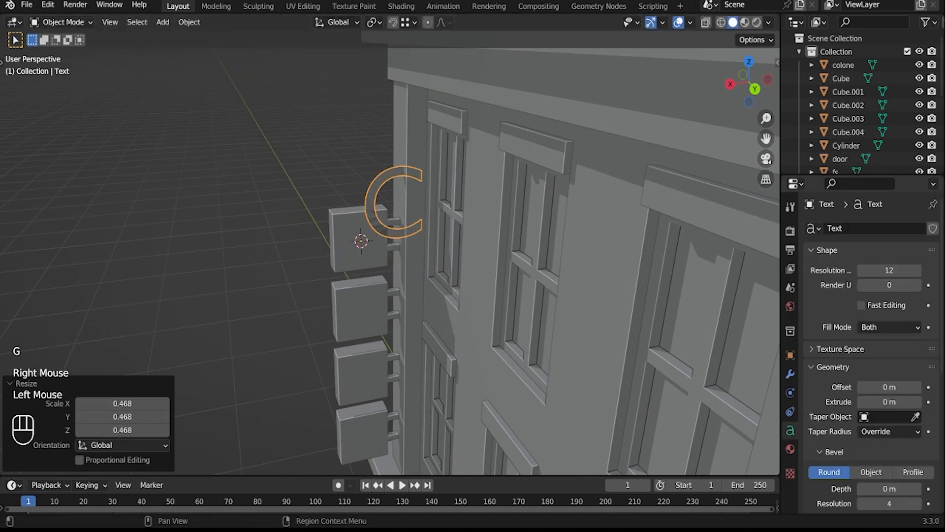
scroll(889, 408, down, 2)
scroll(889, 433, down, 4)
click(889, 412)
click(847, 442)
click(889, 427)
click(846, 386)
Step: Scale the centered letter down by about 0.637 to fit the top box's face
scroll(480, 308, up, 1)
key(s)
click(442, 291)
middle_drag(441, 291, 428, 294)
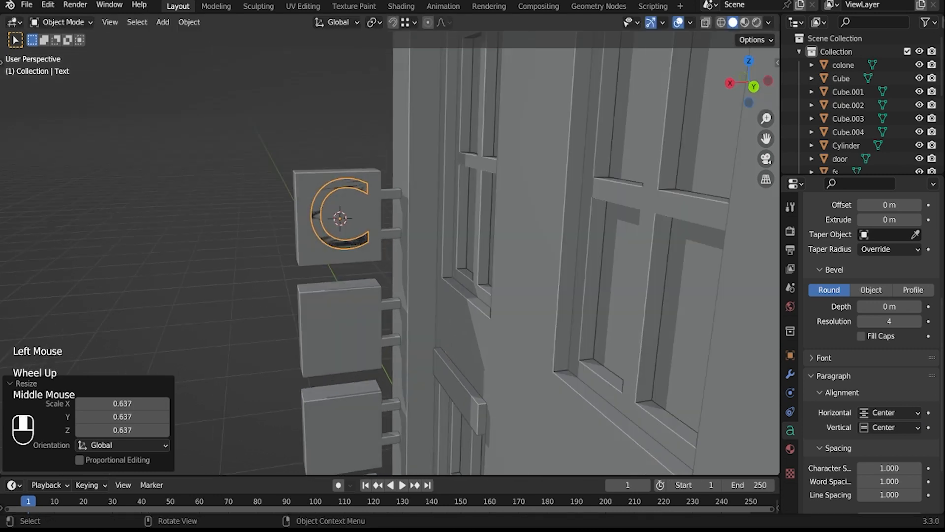
Step: Collapse the text's paragraph and geometry settings and open its font settings
scroll(869, 344, down, 4)
click(833, 308)
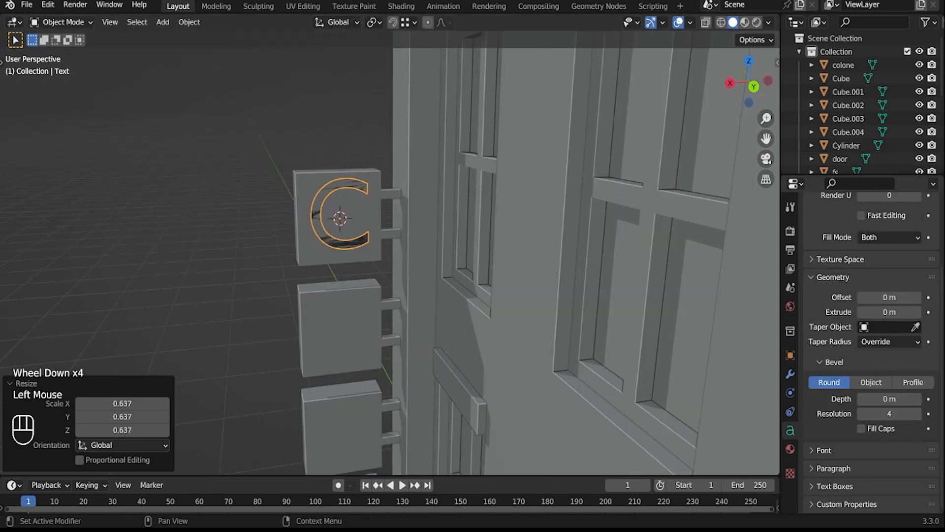
scroll(869, 345, up, 2)
click(833, 299)
scroll(833, 299, up, 2)
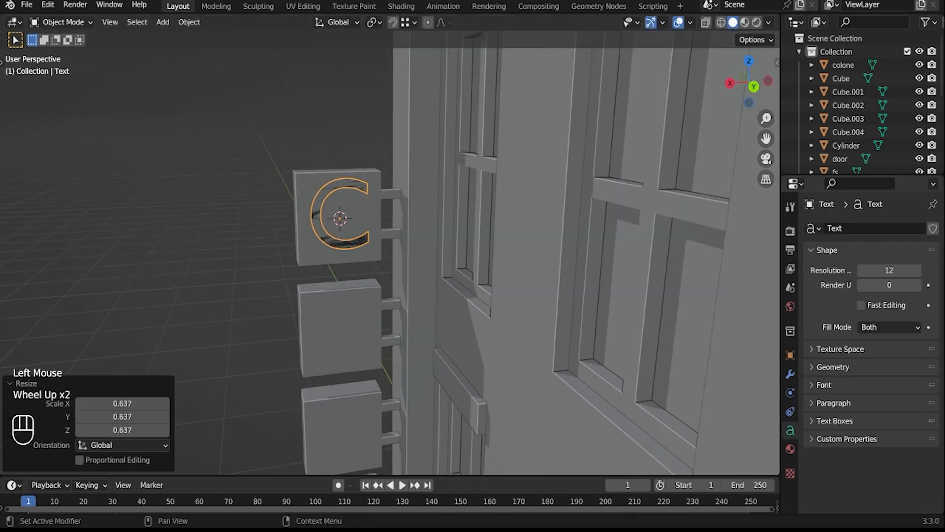
click(823, 384)
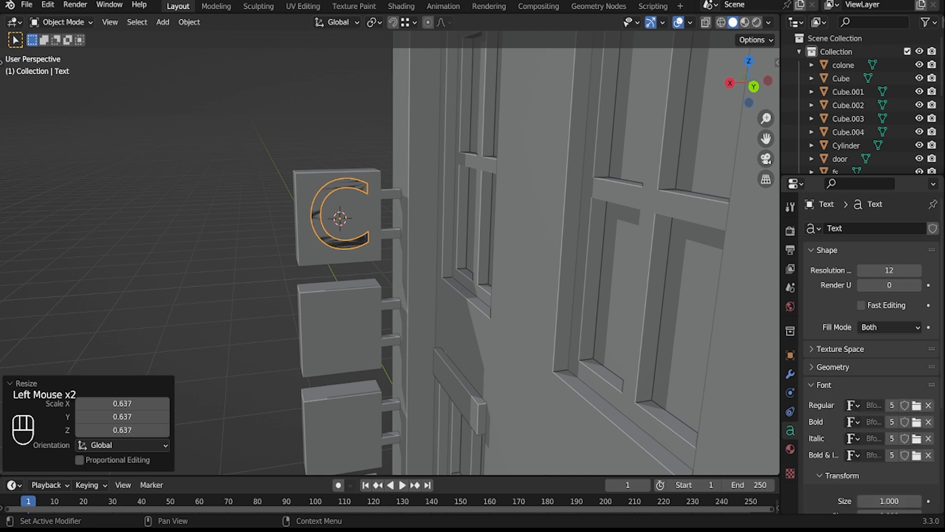
Step: Enlarge the letter C by about 1.334 on the top sign box
scroll(384, 235, up, 1)
key(s)
click(401, 242)
middle_drag(402, 242, 451, 256)
middle_drag(450, 256, 462, 259)
Step: Extrude the letter C by 0.03 m in the text's geometry settings
scroll(866, 345, down, 4)
scroll(866, 344, up, 2)
scroll(866, 344, down, 2)
scroll(871, 345, down, 2)
scroll(871, 345, up, 7)
click(832, 366)
scroll(833, 366, down, 2)
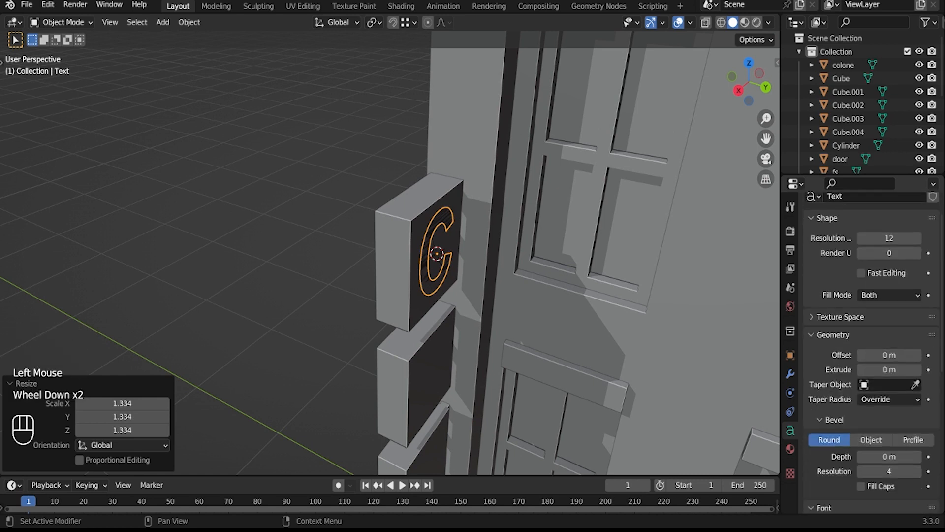
click(917, 370)
middle_drag(463, 256, 446, 255)
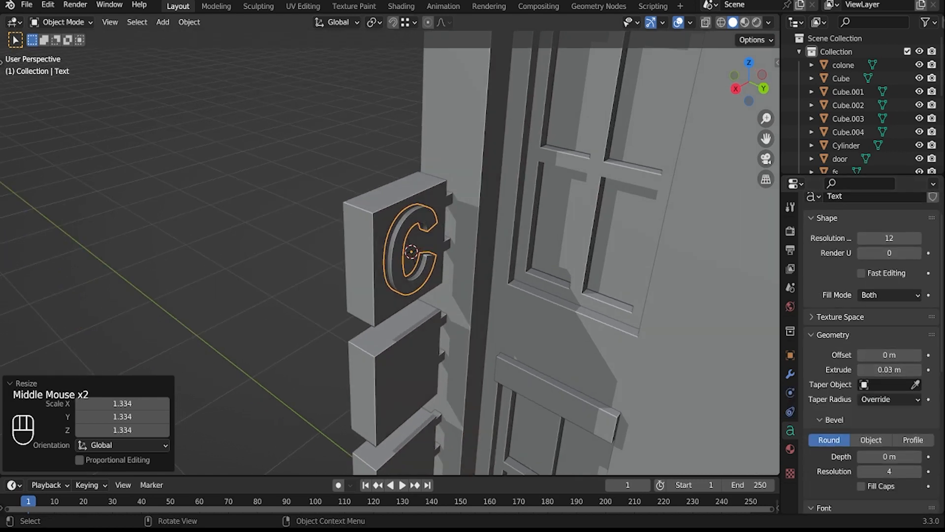
Step: Snap the 3D cursor to the front face of the second sign box from the top
click(408, 374)
double_click(408, 374)
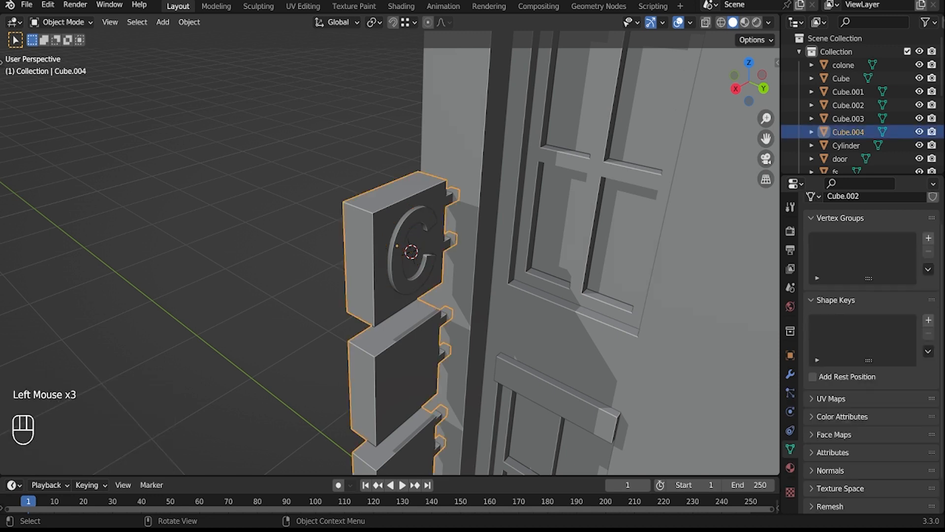
key(Tab)
click(407, 383)
key(shift+s)
click(407, 459)
key(Tab)
Step: Duplicate the letter C and snap the copy to the cursor on the second sign box
click(396, 251)
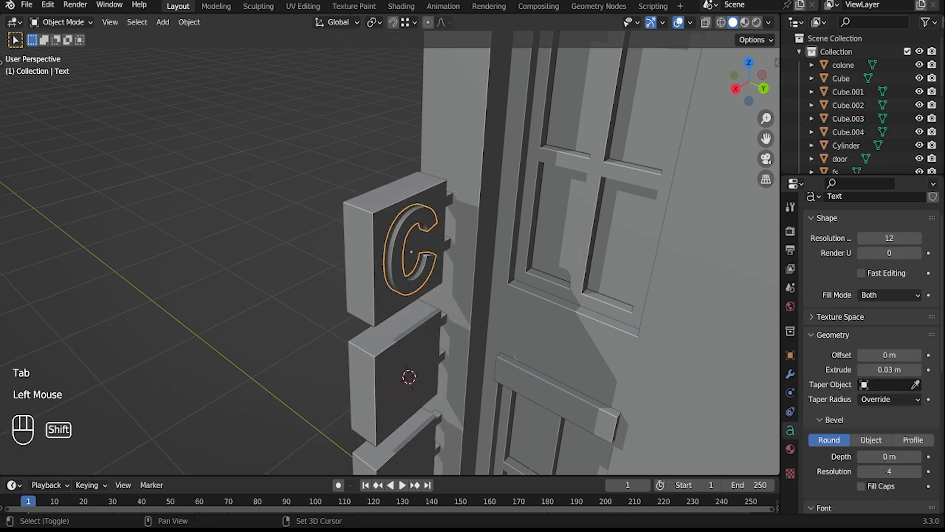
key(shift+d)
right_click(468, 329)
key(shift+w)
right_click(468, 329)
key(shift+s)
click(468, 251)
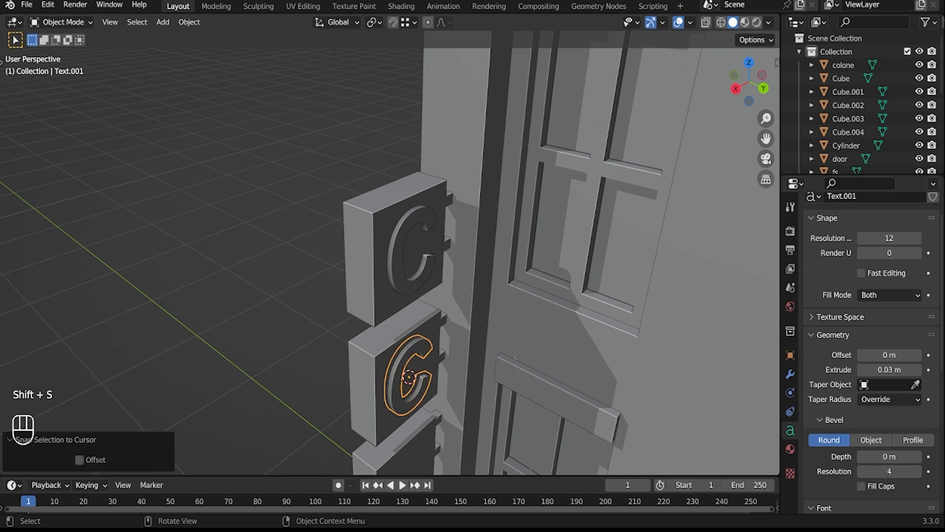
Step: Change the duplicated letter on the second sign box to A
shift+middle_drag(468, 252, 485, 197)
shift+middle_drag(485, 197, 502, 139)
key(Tab)
key(BackSpace)
text(a)
key(BackSpace)
text(A)
key(Tab)
Step: Snap the 3D cursor to the front face of the third sign box
middle_drag(484, 256, 465, 259)
click(433, 384)
key(Tab)
click(438, 386)
key(shift+s)
click(443, 448)
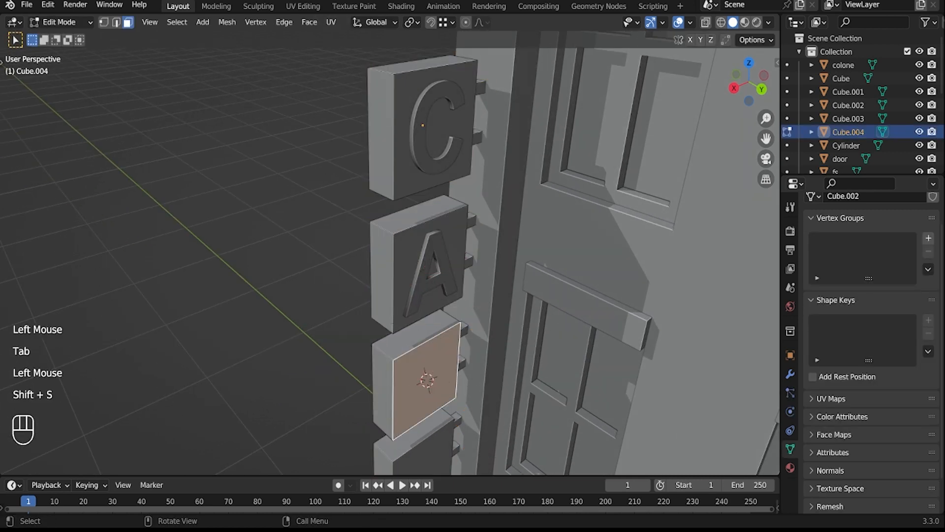
key(Tab)
Step: Duplicate the letter A and snap the copy to the cursor on the third sign box
click(431, 275)
key(shift+s)
key(shift+d)
right_click(430, 275)
key(shift+s)
click(422, 272)
Step: Change the duplicated letter on the third sign box to F
key(Tab)
key(BackSpace)
text(F)
key(Tab)
shift+middle_drag(443, 296, 443, 207)
scroll(443, 207, down, 2)
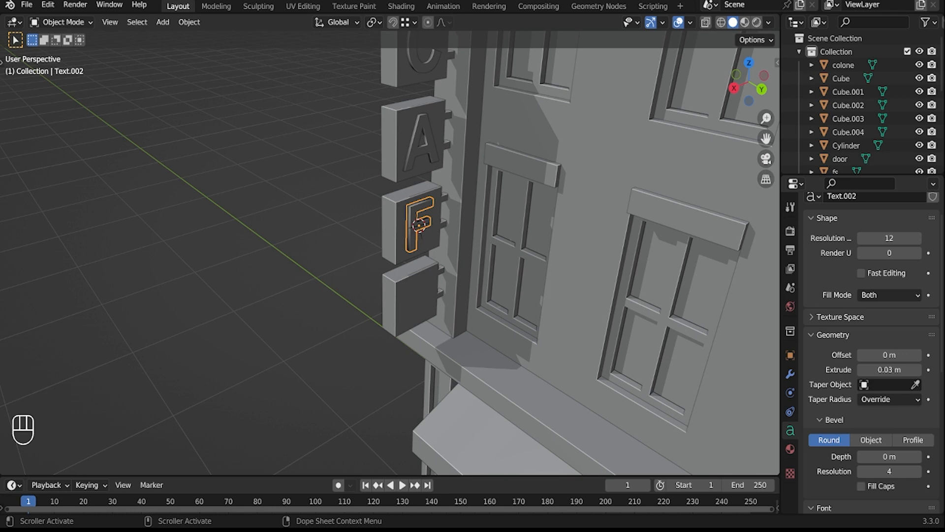
Step: Snap the 3D cursor to the bottom sign box's front face and duplicate the letter F in place
click(413, 301)
key(Tab)
click(414, 303)
key(shift+s)
click(419, 374)
key(Tab)
click(419, 227)
key(shift+d)
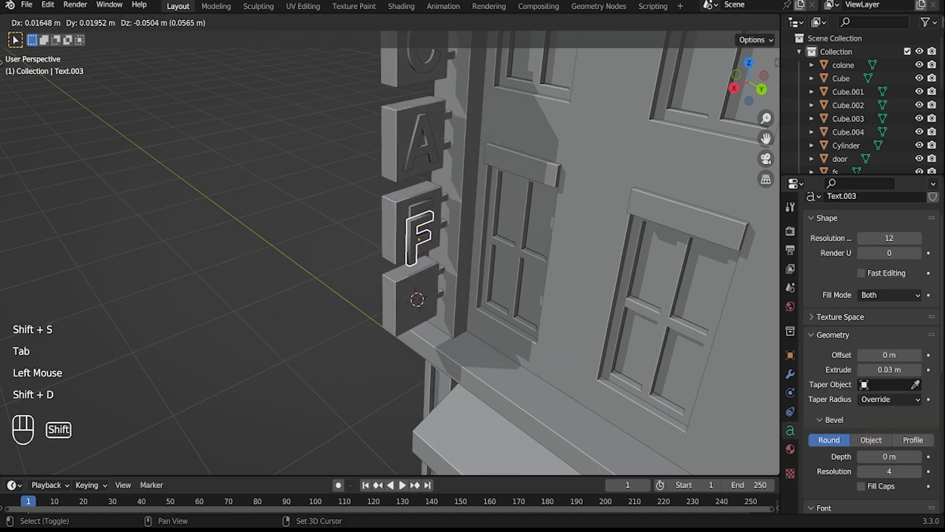
right_click(418, 240)
shift+right_click(462, 284)
shift+right_click(462, 284)
key(shift+s)
click(456, 210)
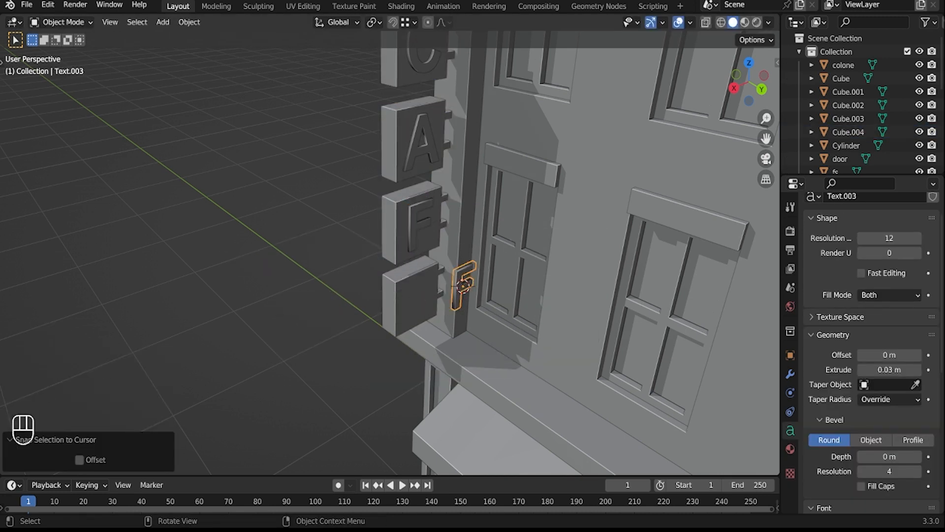
key(ctrl+z)
Step: Snap the 3D cursor back to the bottom sign box's front face and snap one letter F onto it
click(413, 302)
key(Tab)
key(shift+s)
click(416, 372)
key(Tab)
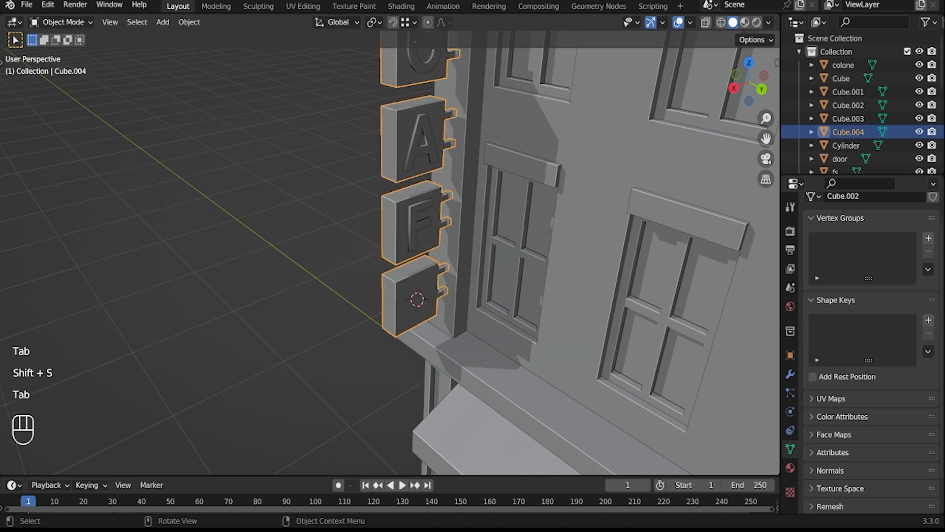
click(418, 222)
key(shift+s)
click(413, 150)
Step: Change the letter on the bottom sign box to E
key(Tab)
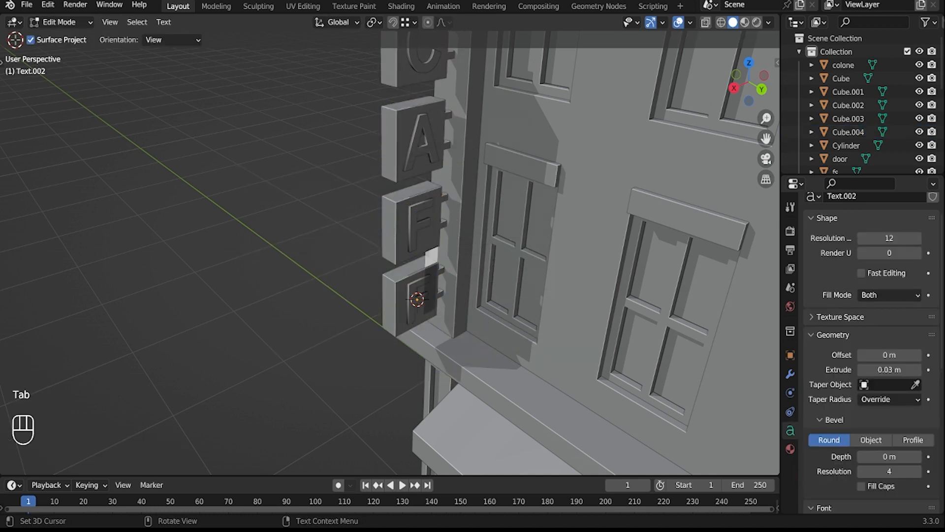
scroll(389, 251, down, 4)
key(Tab)
middle_drag(389, 251, 399, 248)
key(Tab)
scroll(389, 251, up, 4)
scroll(389, 251, down, 1)
middle_drag(426, 131, 422, 153)
Step: Leave text editing and reset the 3D cursor to the world origin
click(421, 153)
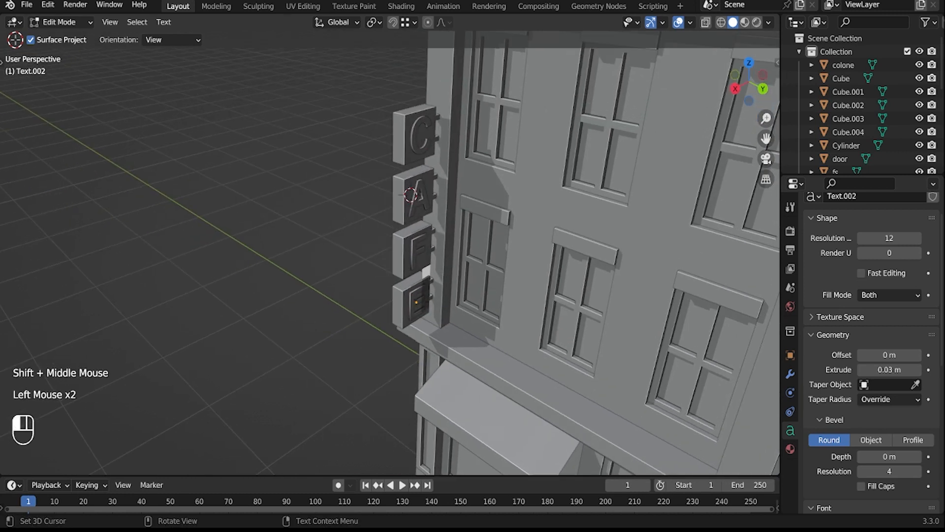
click(344, 315)
middle_drag(423, 355, 462, 355)
key(shift+s)
click(460, 430)
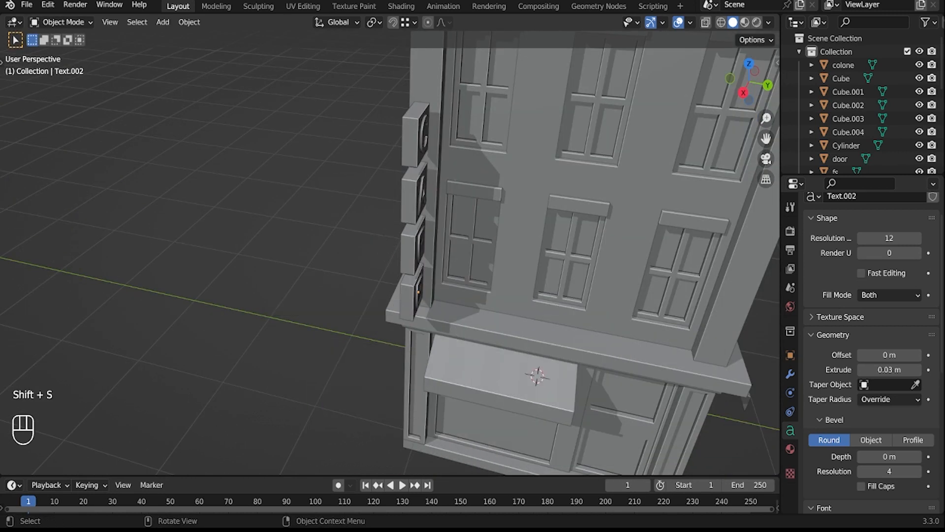
Step: Select the sign's letters together and duplicate them in place for the opposite side of the boxes
middle_drag(538, 375, 507, 376)
middle_drag(507, 376, 499, 372)
shift+click(421, 136)
middle_drag(421, 136, 473, 154)
key(y)
right_click(443, 197)
middle_drag(443, 197, 413, 197)
middle_drag(413, 197, 433, 212)
Step: Rotate the duplicated letters so they face outward on the opposite side of the sign
key(x)
key(y)
click(411, 220)
key(r)
key(0)
key(Return)
Step: Move the duplicated letters along the Y axis until they sit against the opposite faces of the sign boxes
key(g)
key(y)
click(434, 211)
scroll(433, 212, up, 3)
key(g)
click(424, 217)
key(g)
key(y)
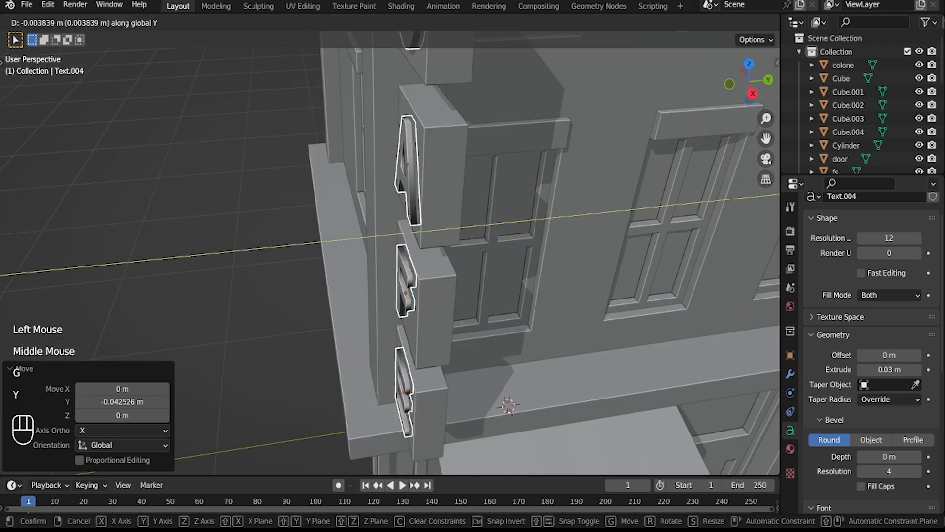
click(433, 211)
click(246, 212)
Step: Scale the ladder between the fire-escape platforms along the Y axis
scroll(390, 253, down, 3)
mouse_move(390, 252)
middle_down()
mouse_move(345, 276)
mouse_move(472, 246)
mouse_move(374, 246)
middle_up()
scroll(389, 252, down, 2)
scroll(390, 252, down, 1)
shift+middle_drag(443, 265, 404, 251)
scroll(390, 253, up, 3)
scroll(390, 253, up, 2)
shift+middle_drag(389, 252, 462, 246)
click(427, 345)
shift+middle_drag(433, 355, 374, 344)
click(421, 350)
click(414, 347)
key(s)
key(y)
click(426, 342)
key(s)
key(y)
click(389, 391)
Step: Select all five rungs of the ladder between the fire-escape platforms in Edit Mode
middle_drag(374, 345, 359, 295)
scroll(359, 295, up, 3)
key(Tab)
click(359, 301)
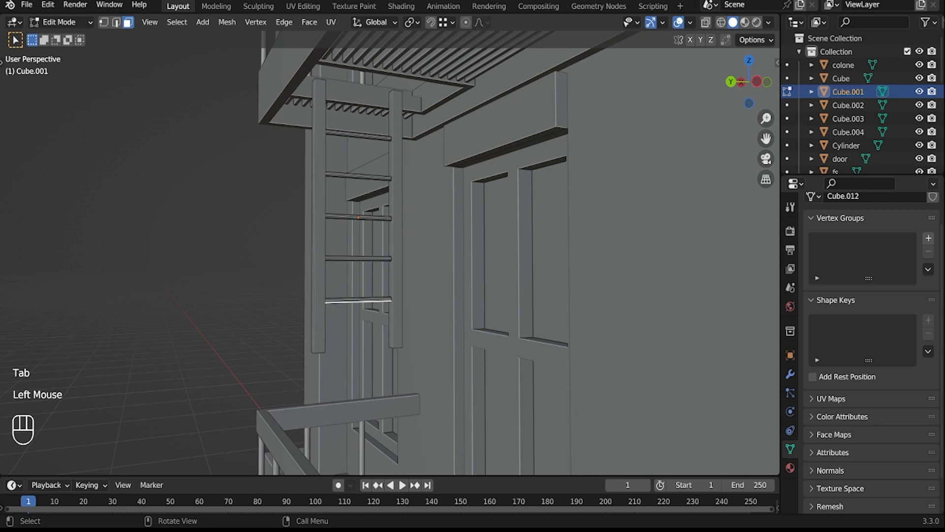
key(l)
key(l)
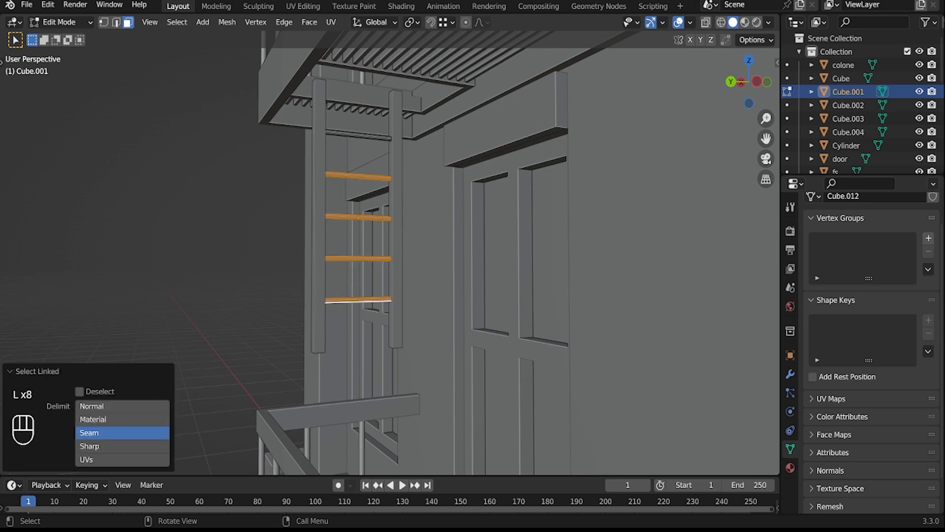
middle_drag(355, 138, 359, 133)
key(l)
key(s)
key(x)
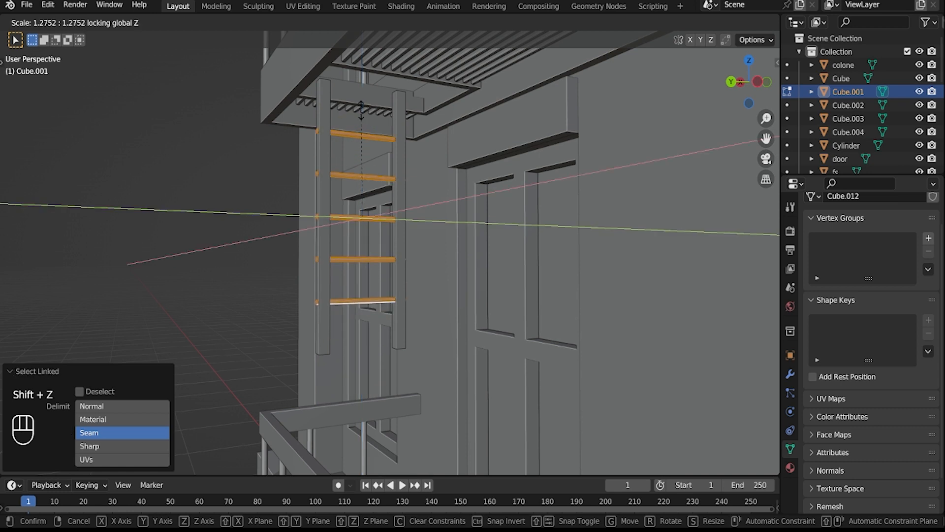
right_click(366, 129)
right_click(374, 238)
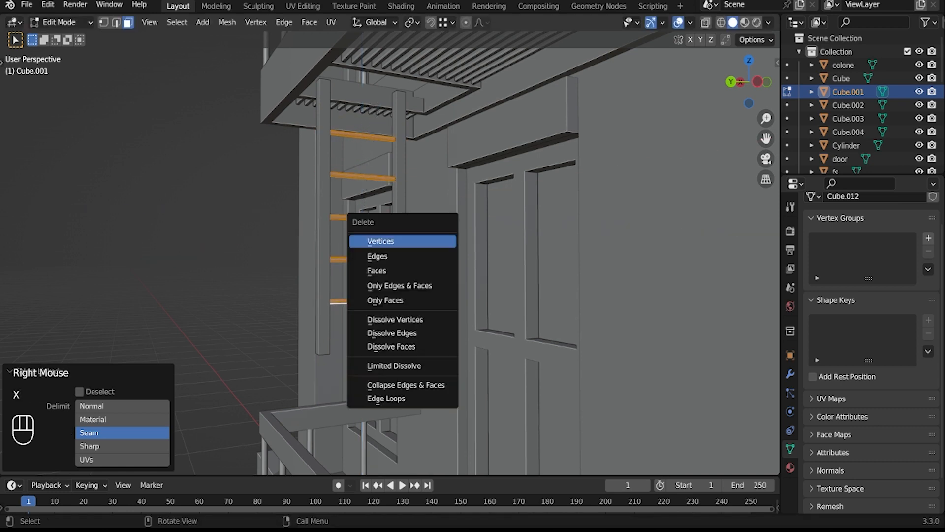
Step: Set the pivot point to Individual Origins and scale the selected rungs on every axis except Y
click(411, 22)
click(443, 82)
key(s)
key(shift+x)
key(shift+y)
click(401, 197)
middle_drag(401, 196, 398, 231)
key(Tab)
Step: Scale the lower fire-escape ladder along the X axis to fit the platform opening
scroll(374, 222, down, 4)
scroll(406, 202, up, 1)
middle_drag(399, 232, 409, 256)
click(406, 202)
scroll(369, 162, up, 4)
shift+middle_drag(414, 177, 463, 250)
key(s)
key(x)
click(433, 210)
Step: Move the lower ladder about 0.005 m along X and adjust its X scale
key(g)
key(x)
click(437, 205)
key(s)
key(x)
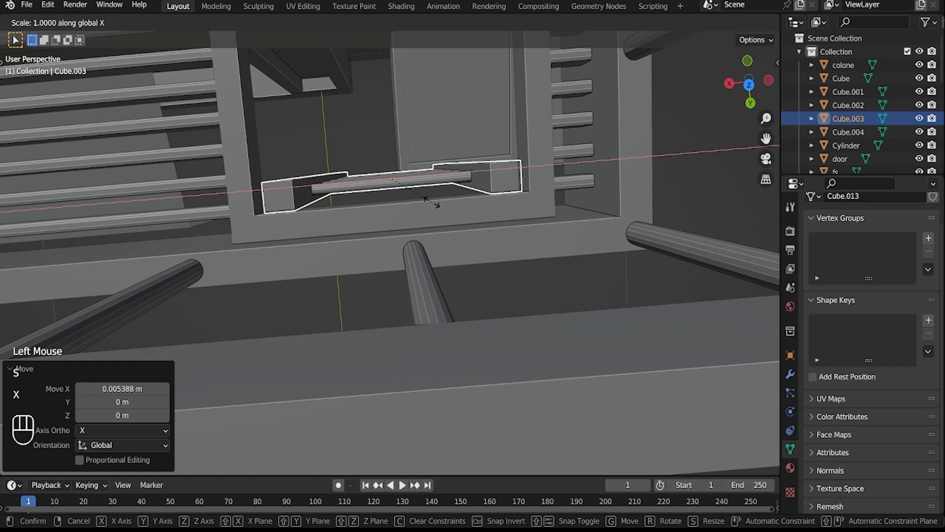
click(438, 205)
Step: Select the bottom faces of the lower fire-escape ladder's side rails and extend them downward along Z
scroll(438, 205, down, 2)
middle_drag(439, 204, 428, 78)
middle_drag(429, 148, 409, 114)
key(Tab)
click(432, 418)
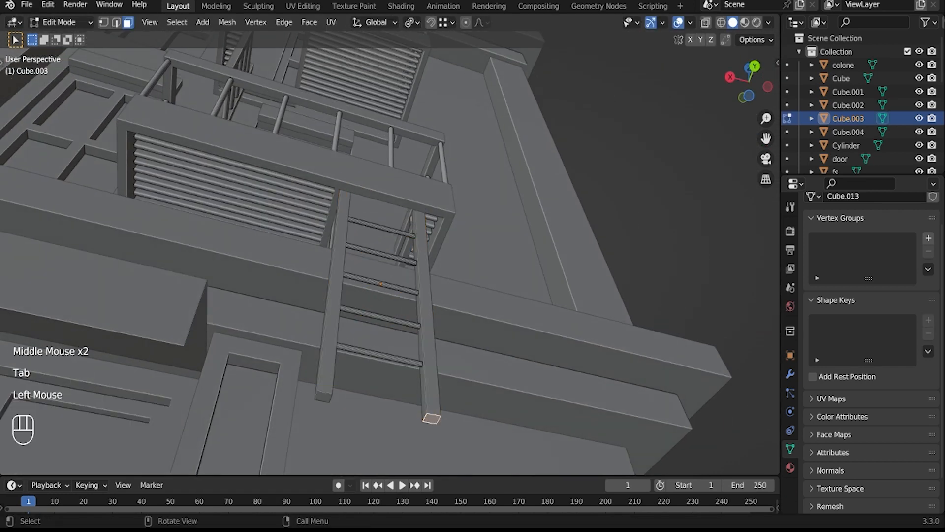
middle_drag(374, 276, 374, 354)
shift+middle_drag(374, 354, 374, 202)
key(g)
key(z)
click(393, 217)
Step: Select the lower ladder's rungs and thicken them by scaling on every axis except X
click(393, 143)
key(l)
key(l)
shift+middle_drag(393, 90, 395, 211)
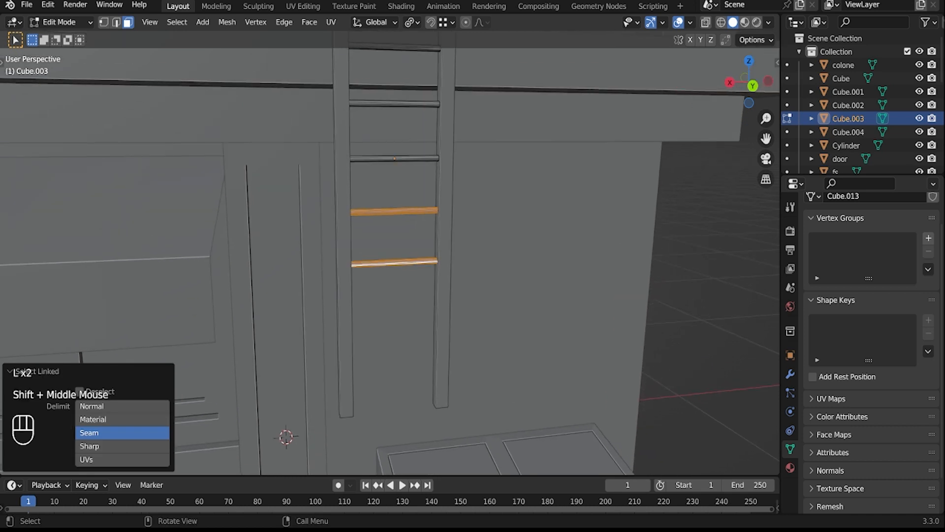
key(l)
middle_drag(394, 246, 416, 247)
shift+middle_drag(402, 159, 446, 93)
key(s)
key(shift+x)
click(446, 223)
Step: Duplicate the lowest rung twice downward along Z, placing the first copy about 0.075 m below the original
click(512, 99)
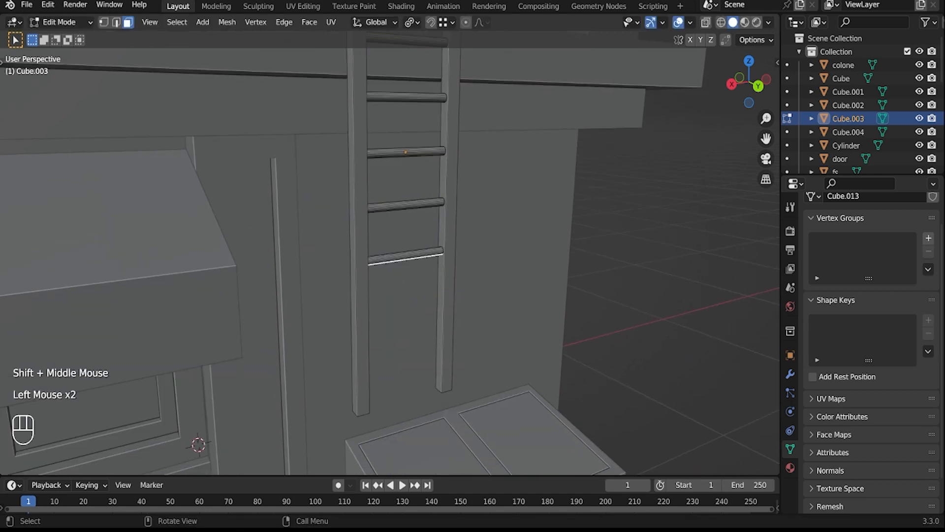
key(l)
key(shift+d)
key(z)
click(405, 299)
key(shift+d)
key(z)
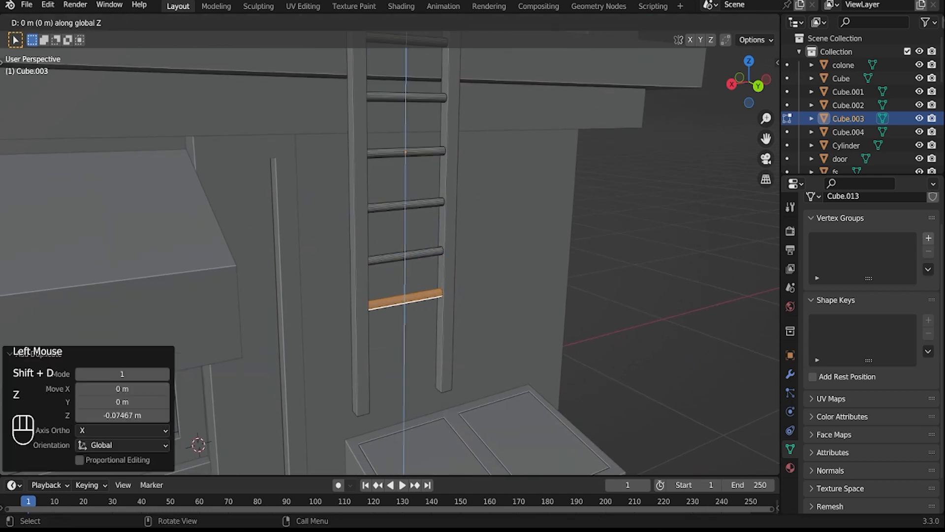
click(405, 347)
scroll(405, 347, down, 4)
key(Tab)
Step: Add a 2 m mesh plane at the world origin as the building's ground
middle_drag(405, 315, 448, 318)
click(487, 296)
scroll(487, 295, down, 1)
middle_drag(375, 303, 386, 312)
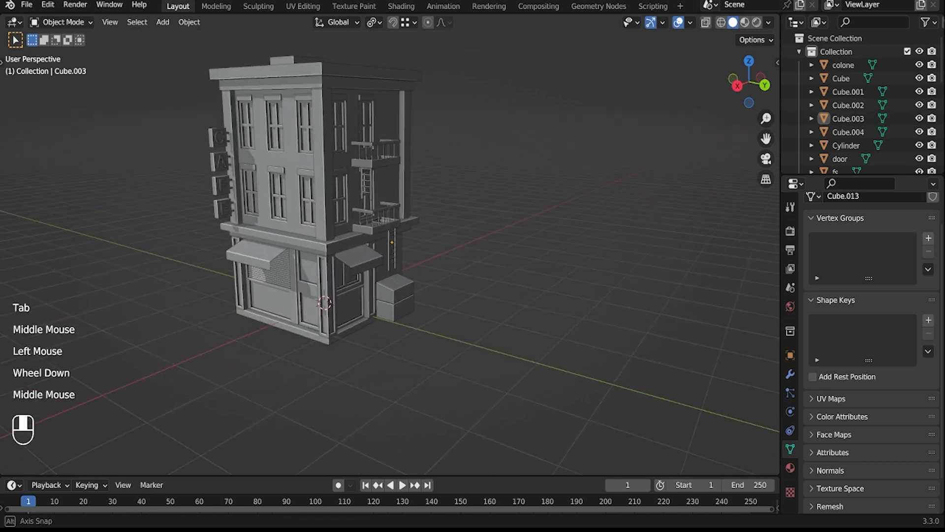
key(shift+a)
mouse_move(359, 259)
click(468, 260)
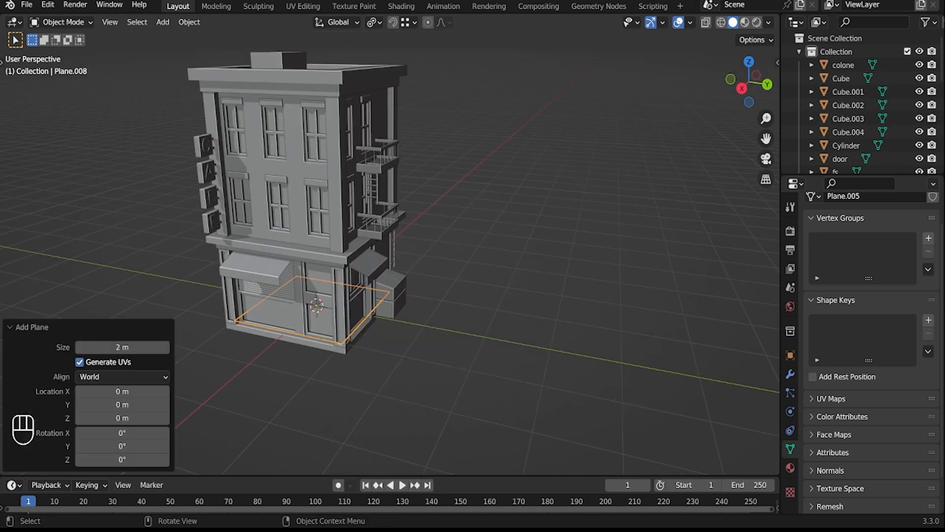
Step: Scale up the ground plane and move it along X so it extends in front of the building
middle_drag(468, 325, 421, 357)
key(s)
click(484, 424)
shift+middle_drag(485, 424, 493, 405)
scroll(493, 405, down, 1)
middle_drag(493, 405, 455, 399)
key(s)
click(464, 419)
key(g)
key(x)
click(408, 403)
Step: Refine the ground plane's overall scale and its X position around the building's base
shift+middle_drag(455, 399, 460, 336)
scroll(435, 360, up, 2)
shift+middle_drag(461, 336, 525, 403)
key(s)
click(494, 326)
key(s)
click(500, 334)
key(g)
key(x)
click(450, 344)
Step: Subdivide the ground plane's edges in Edit Mode to split it with a line along the building's front
key(Tab)
click(525, 402)
key(2)
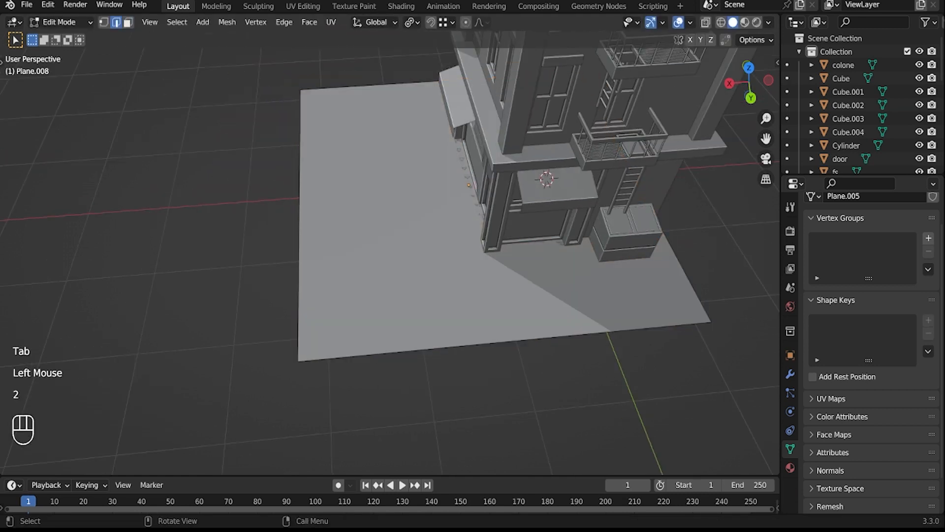
right_click(470, 302)
click(462, 126)
Step: Turn on snapping and move the dividing edge about 0.03 m along X to align with the building's front corner
middle_drag(462, 162, 446, 148)
scroll(446, 148, up, 2)
click(549, 197)
shift+middle_drag(548, 197, 497, 197)
click(431, 22)
key(g)
key(x)
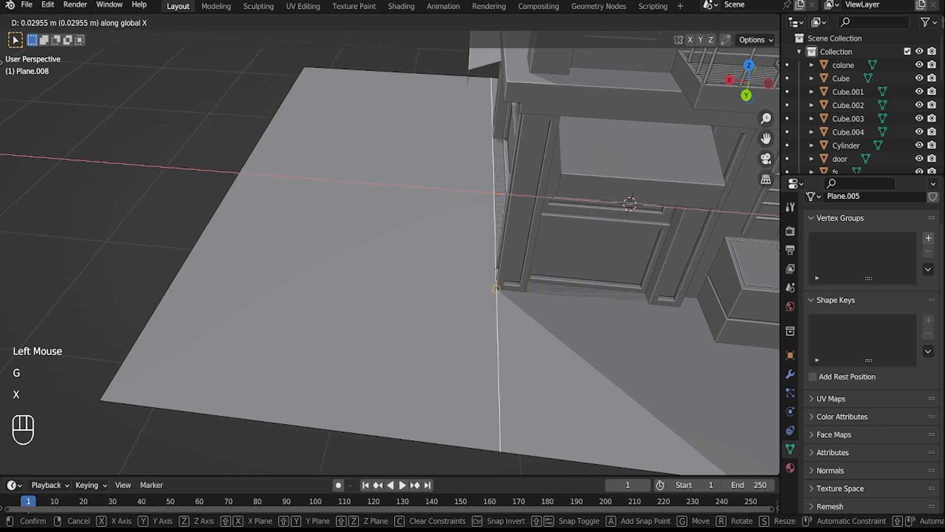
click(497, 197)
Step: Subdivide the two outer edges of the ground section in front of the building to divide it lengthwise
shift+middle_drag(398, 72, 418, 109)
click(419, 109)
shift+middle_drag(333, 461, 443, 315)
shift+click(443, 315)
right_click(443, 315)
click(438, 127)
shift+middle_drag(438, 127, 450, 162)
scroll(450, 162, down, 2)
middle_drag(409, 207, 429, 217)
scroll(349, 212, up, 3)
scroll(330, 224, up, 2)
shift+middle_drag(428, 217, 354, 209)
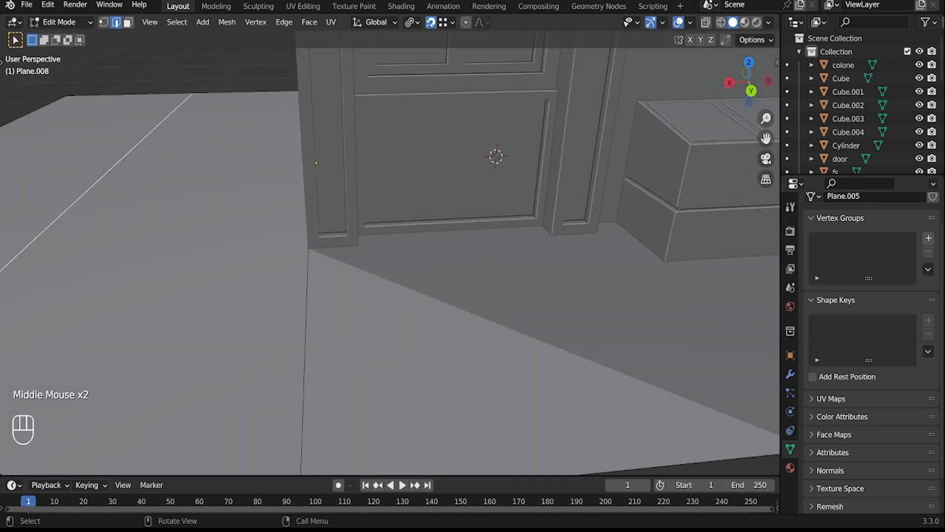
key(3)
click(492, 369)
middle_drag(492, 369, 404, 340)
key(e)
right_click(404, 340)
Step: Set snapping to Increment and try to extrude the ground face beneath the building downward
click(446, 23)
click(413, 63)
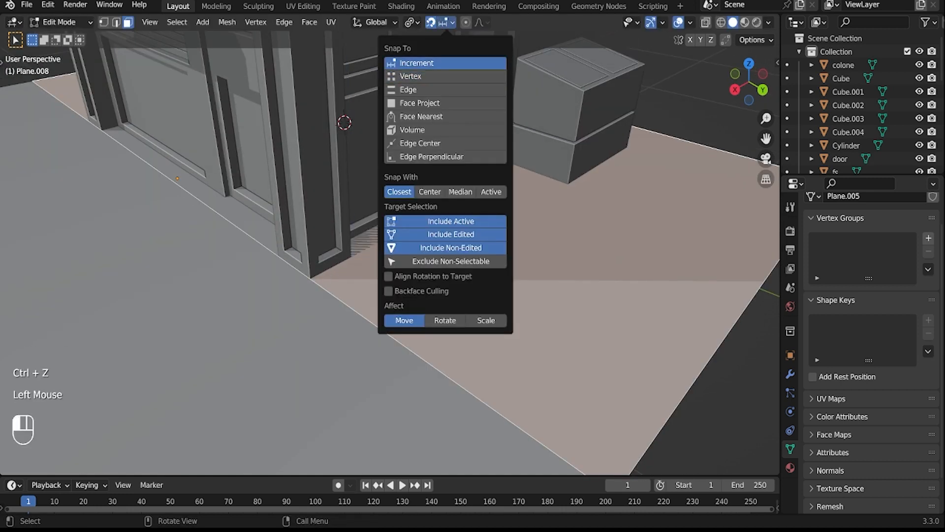
middle_drag(443, 246, 386, 237)
scroll(386, 236, up, 1)
key(e)
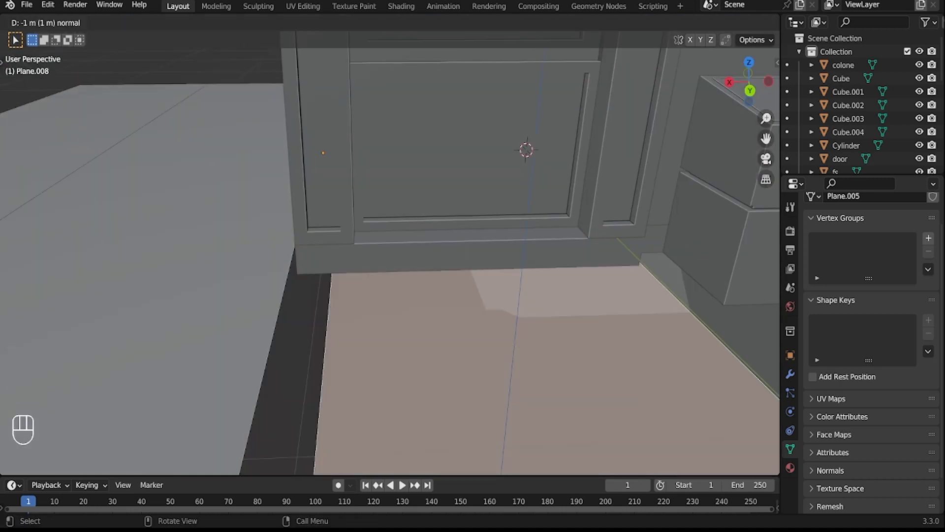
right_click(386, 236)
Step: Select the whole ground plane and extrude it downward from the back view into a thick slab
scroll(387, 236, down, 1)
key(Tab)
scroll(386, 237, down, 4)
key(Tab)
key(a)
click(749, 89)
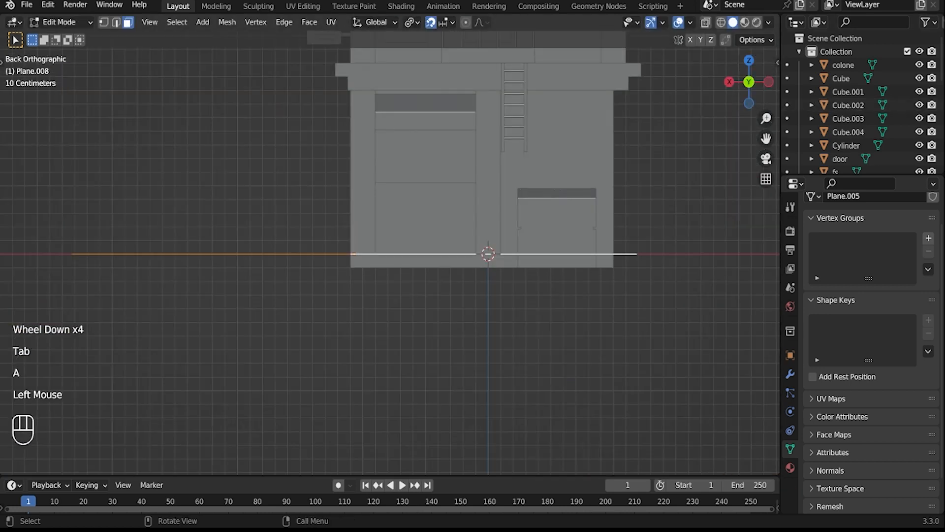
key(e)
click(414, 344)
Step: Select the slab's top face beneath the building and extrude it slightly downward to recess it
middle_drag(414, 344, 418, 276)
middle_drag(418, 276, 485, 298)
click(521, 278)
click(746, 89)
key(e)
click(443, 266)
Step: Delete the rim and outer wall faces along the recessed section's side beside the dumpster
click(615, 217)
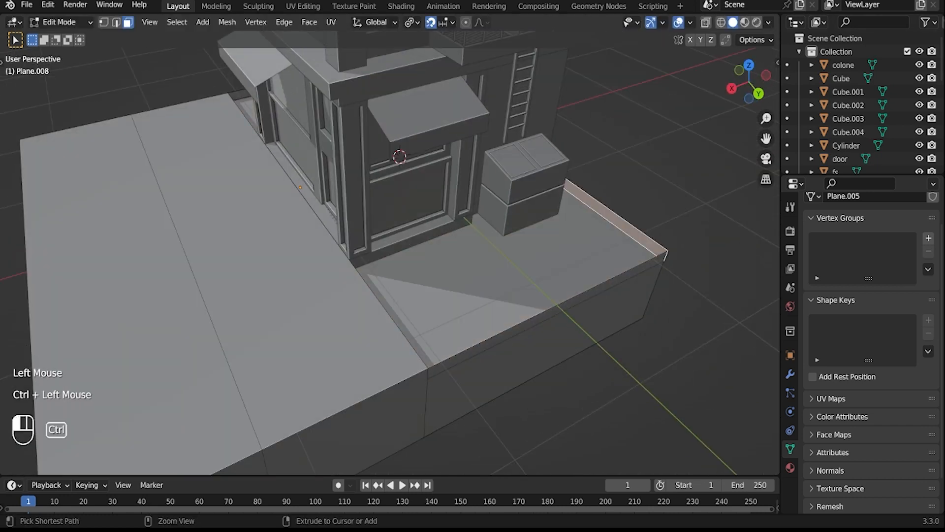
ctrl+click(628, 275)
key(x)
click(571, 286)
key(ctrl+z)
mouse_move(571, 286)
middle_down()
mouse_move(590, 259)
mouse_move(566, 276)
middle_up()
key(x)
click(587, 288)
key(x)
click(443, 157)
Step: Select and delete the rim and wall faces at the opposite end of the recessed section
shift+middle_drag(443, 156, 530, 155)
shift+middle_drag(49, 207, 551, 218)
scroll(640, 224, up, 1)
click(638, 226)
shift+click(636, 218)
key(x)
click(635, 218)
click(635, 218)
key(x)
Step: Delete the remaining rim face and the leftover edges above the recessed section's outer boundary
middle_drag(552, 218, 492, 218)
mouse_move(492, 218)
shift+middle_down()
mouse_move(522, 218)
mouse_move(443, 218)
mouse_move(482, 227)
shift+middle_up()
scroll(443, 218, down, 1)
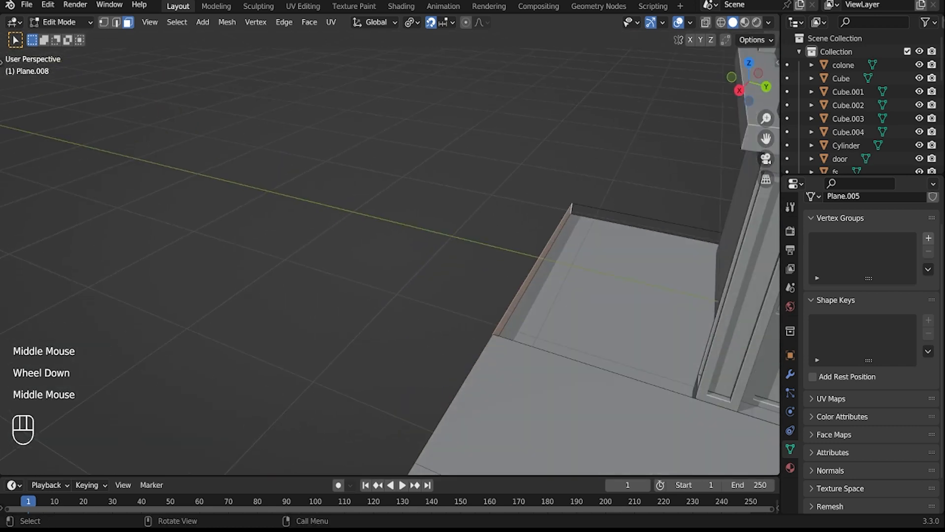
key(x)
click(512, 205)
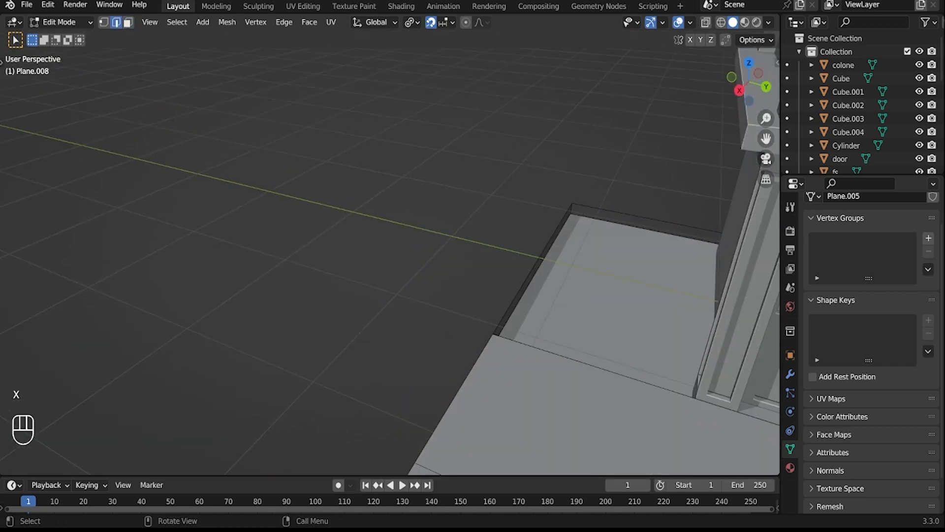
key(x)
key(x)
click(571, 207)
Step: Fill the slab's open side below the fire escape with a face between its upper and lower corner vertices
middle_drag(551, 217, 354, 216)
shift+middle_drag(354, 217, 295, 206)
middle_drag(295, 246, 354, 227)
scroll(394, 216, down, 2)
middle_drag(344, 236, 398, 215)
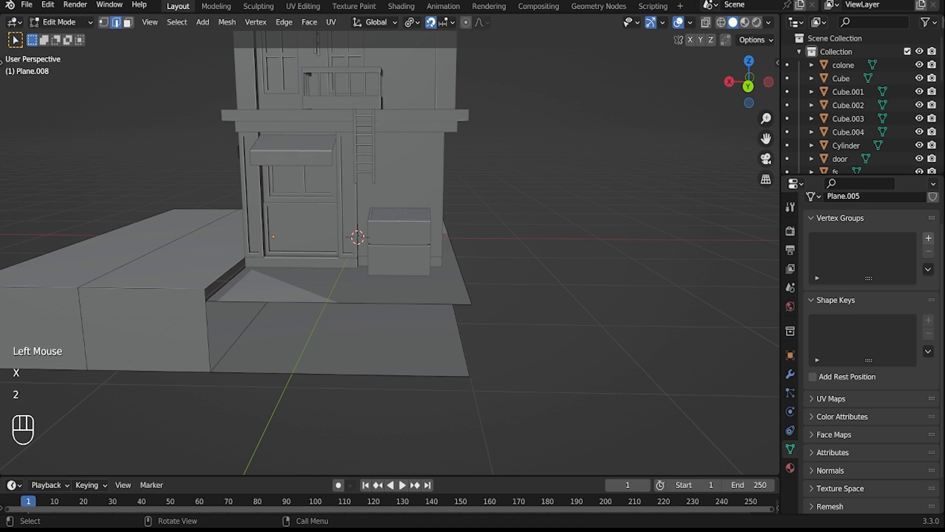
key(f)
key(ctrl+z)
shift+click(470, 376)
key(g)
key(f)
right_click(470, 376)
key(f)
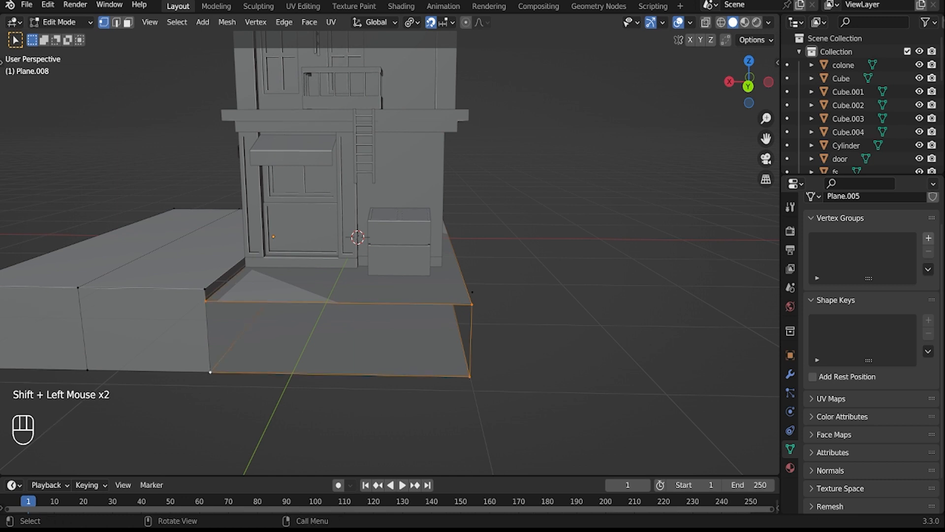
key(f)
Step: Fill the slab's open side behind the building with a face between its four corner vertices
middle_drag(345, 246, 404, 236)
middle_drag(345, 246, 352, 237)
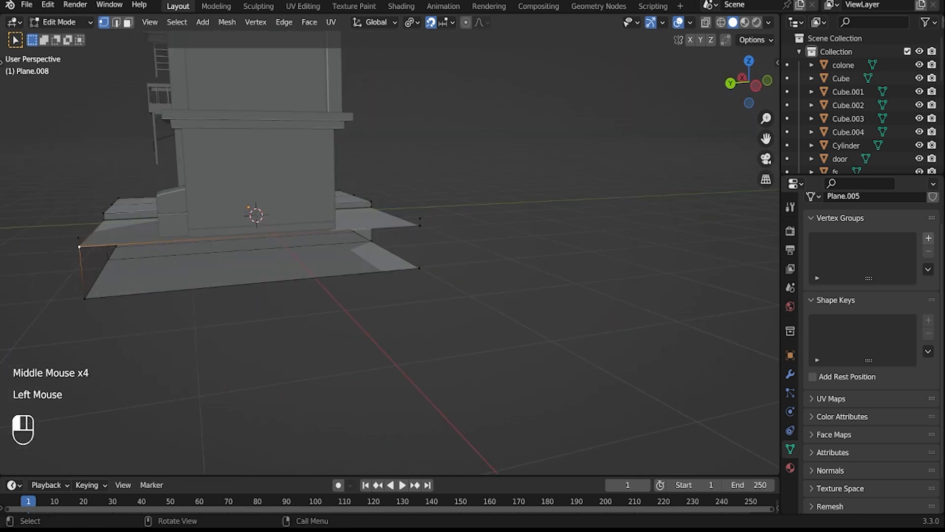
key(g)
middle_click(443, 251)
right_click(443, 251)
key(f)
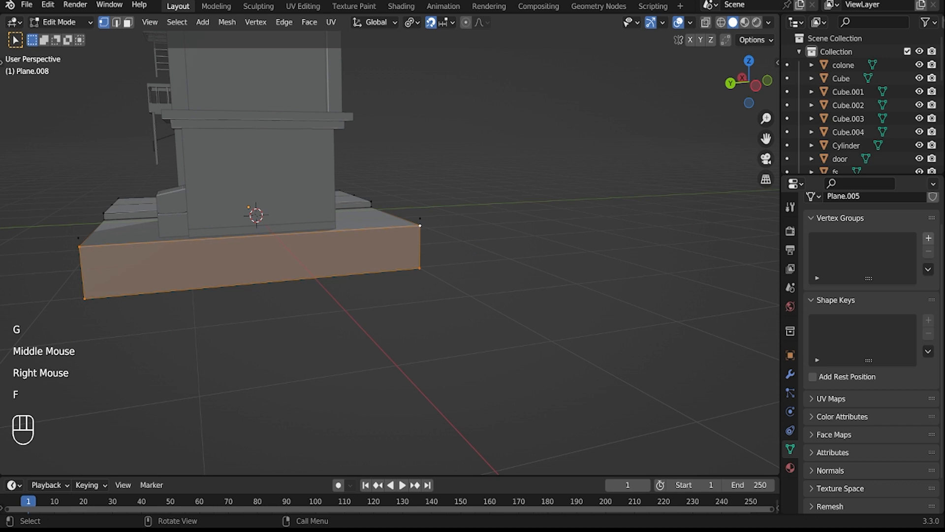
Step: Delete the leftover loose vertices above one rear corner of the ground slab
middle_drag(443, 251, 354, 246)
key(g)
key(f)
right_click(355, 274)
key(f)
click(354, 226)
key(x)
click(344, 214)
click(354, 226)
key(x)
click(353, 226)
Step: Delete the leftover loose vertices above the slab's opposite rear corner
middle_drag(354, 226, 480, 234)
click(141, 344)
key(x)
click(141, 339)
click(141, 345)
key(x)
click(141, 338)
Step: Examine where the storefront frame's bottom strip meets the slab's raised front section
middle_drag(142, 338, 236, 352)
scroll(281, 349, up, 2)
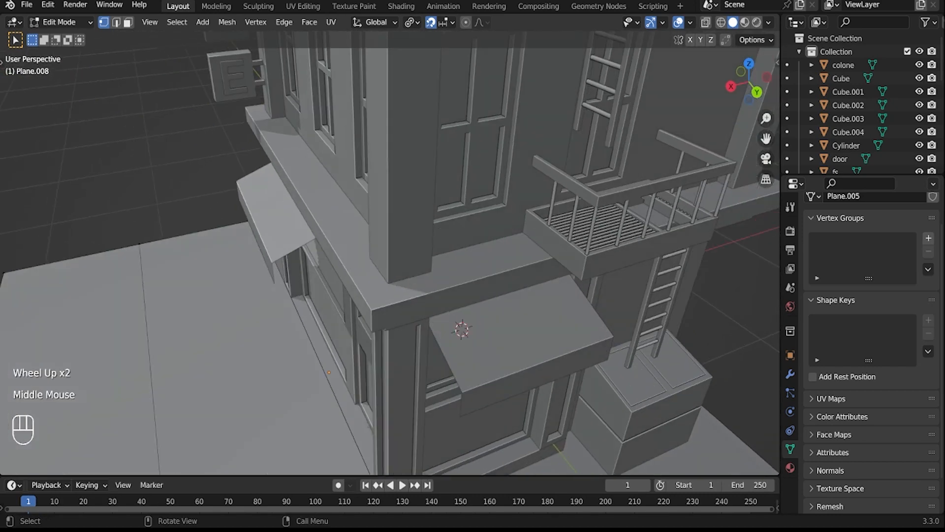
key(Tab)
shift+middle_drag(315, 340, 315, 167)
scroll(275, 163, up, 2)
shift+middle_drag(207, 123, 418, 227)
click(387, 197)
key(Tab)
click(387, 192)
middle_drag(387, 192, 384, 227)
key(Tab)
click(345, 221)
key(Tab)
click(344, 221)
key(3)
click(473, 300)
middle_drag(473, 301, 468, 280)
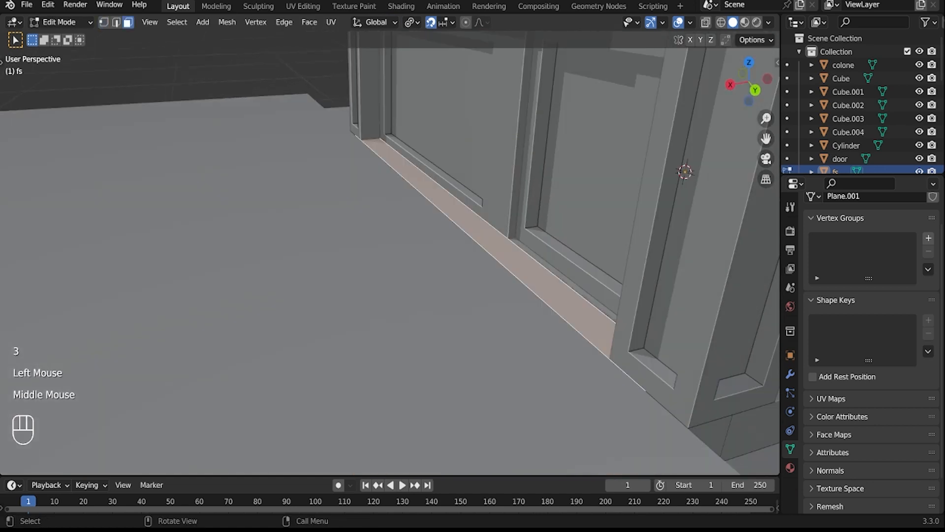
click(468, 280)
scroll(390, 253, down, 5)
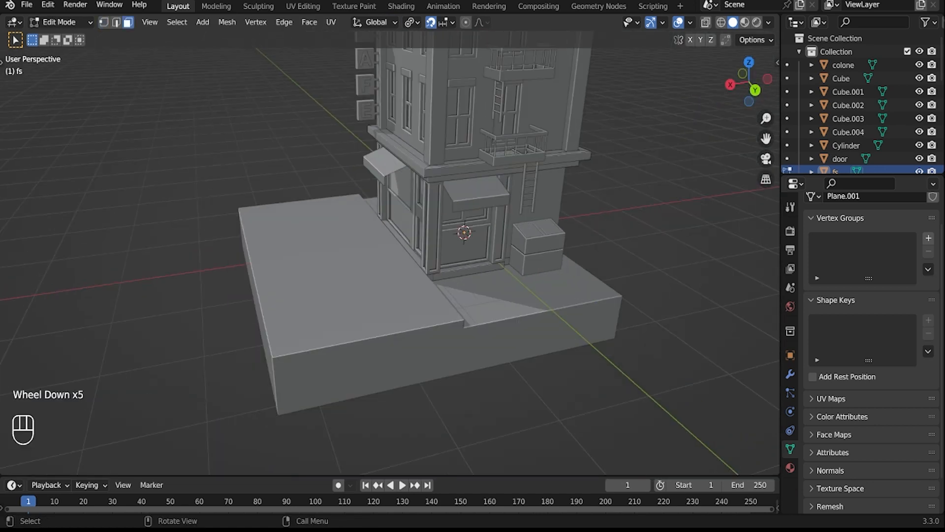
click(390, 254)
middle_drag(390, 253, 371, 259)
middle_drag(370, 259, 390, 268)
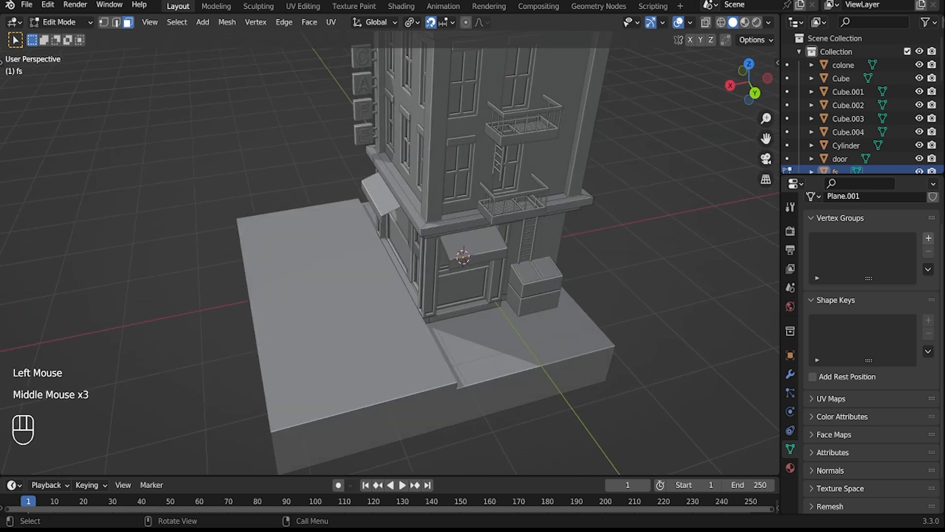
Step: Split the slab's raised front section lengthwise and extrude its outer top strip in place
key(Tab)
click(315, 315)
key(Tab)
click(308, 315)
shift+middle_drag(307, 315, 350, 254)
shift+middle_drag(350, 253, 318, 162)
key(e)
right_click(389, 192)
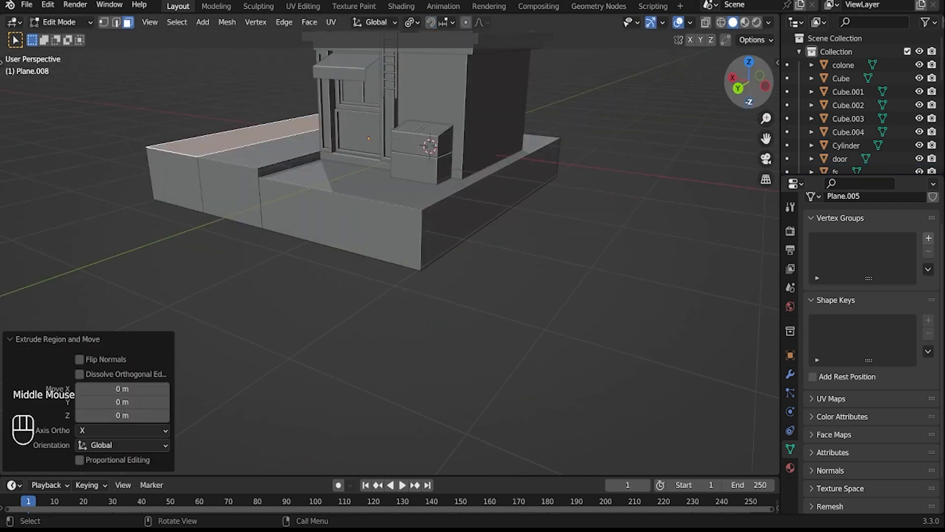
Step: Turn on snapping and lower the extruded outer strip along Z to form a street level below the raised walkway
click(741, 89)
shift+middle_drag(448, 123, 425, 254)
scroll(426, 253, up, 2)
key(g)
key(z)
right_click(426, 254)
click(431, 22)
key(g)
key(z)
click(426, 148)
Step: Delete the wall and rim faces along the lowered strip's long outer side and at its rear end
middle_drag(425, 148, 450, 181)
click(306, 216)
key(x)
click(304, 245)
click(285, 217)
key(x)
click(284, 217)
scroll(285, 217, up, 1)
middle_drag(285, 217, 439, 202)
click(605, 286)
key(x)
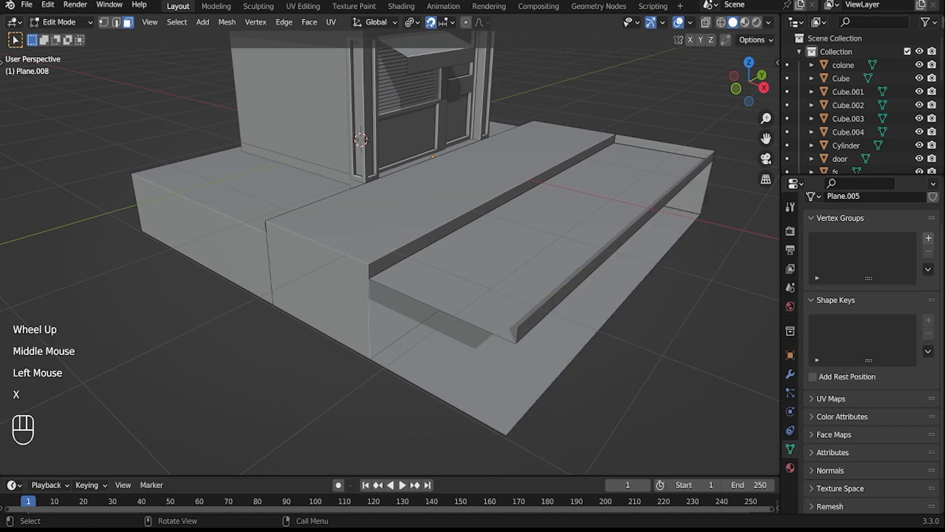
click(608, 248)
key(x)
Step: Delete the wall and rim faces at the lowered strip's other end
middle_drag(608, 249, 561, 246)
shift+middle_drag(561, 246, 535, 251)
click(621, 255)
key(x)
click(621, 255)
key(x)
click(621, 255)
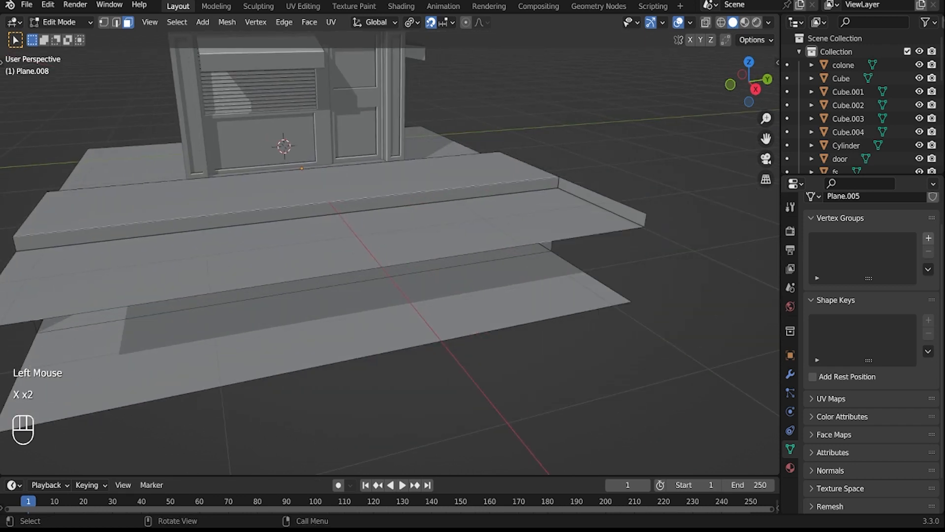
Step: Fill the lowered strip's open end on the café entrance side with a face between its corner vertices
middle_drag(621, 255, 570, 261)
key(q)
key(1)
click(594, 376)
middle_drag(601, 295, 662, 308)
key(f)
Step: Fill the lowered strip's long outer side with a face between its upper and lower corner vertices
click(667, 310)
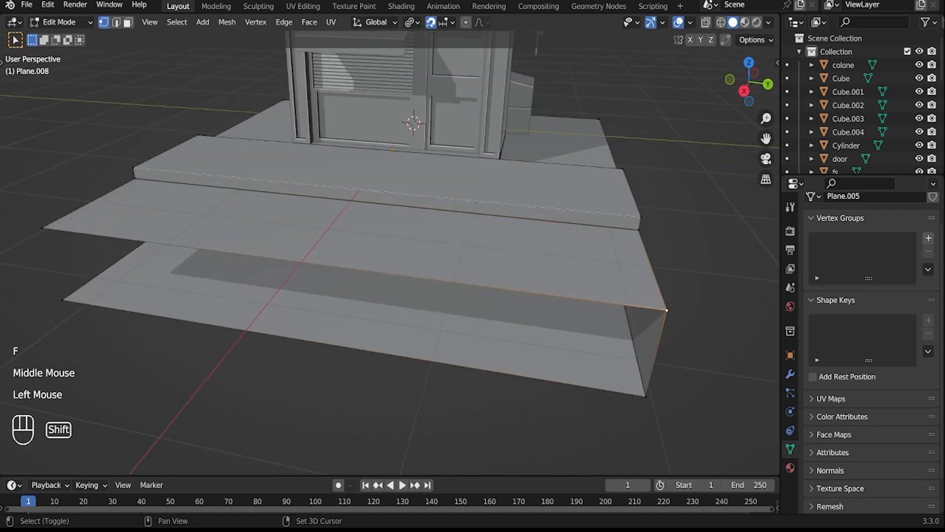
shift+click(42, 228)
key(f)
Step: Fill the lowered strip's remaining open end with a face between its four corner vertices
middle_drag(345, 256, 413, 259)
middle_drag(414, 258, 443, 258)
scroll(443, 258, down, 1)
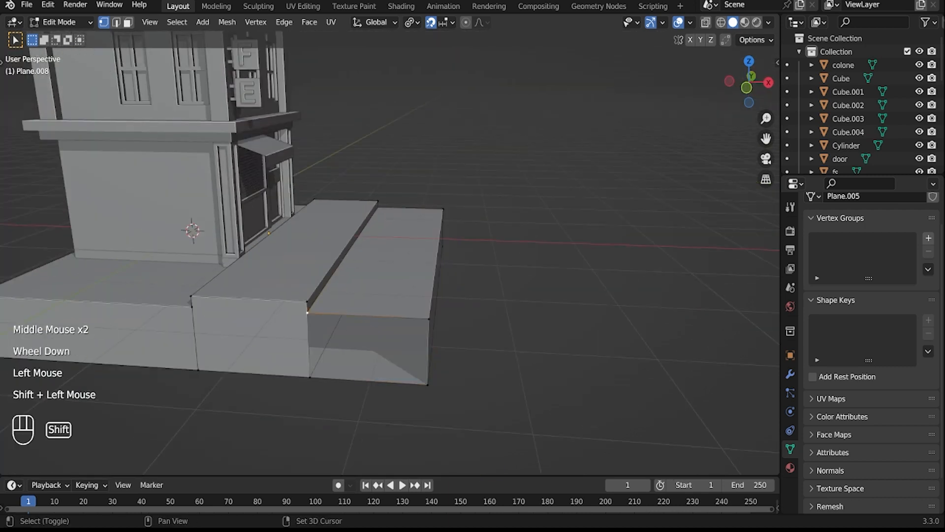
key(g)
right_click(310, 377)
key(f)
Step: Place the 3D cursor on the recessed section's outer corner beside the raised walkway and save the file
middle_drag(310, 377, 148, 369)
scroll(148, 369, down, 1)
middle_drag(147, 369, 98, 369)
shift+middle_drag(409, 276, 399, 251)
shift+middle_drag(399, 251, 384, 229)
middle_drag(383, 229, 433, 232)
middle_drag(433, 232, 453, 236)
scroll(470, 241, down, 2)
middle_drag(453, 236, 396, 288)
scroll(405, 298, up, 3)
shift+right_click(424, 360)
middle_drag(424, 360, 402, 360)
shift+middle_drag(411, 415, 404, 400)
scroll(405, 400, up, 3)
key(shift+a)
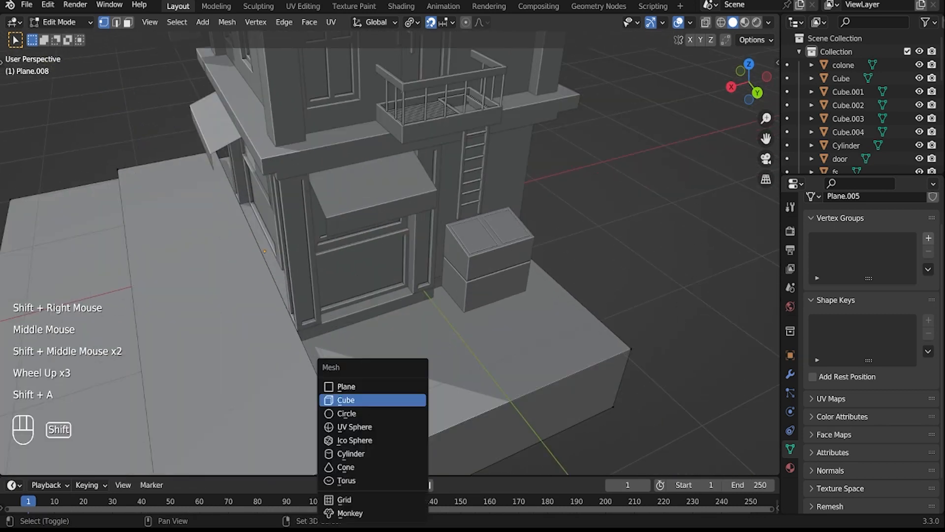
key(ctrl+s)
Step: Add a cylinder with 16 vertices at the 3D cursor
key(shift+a)
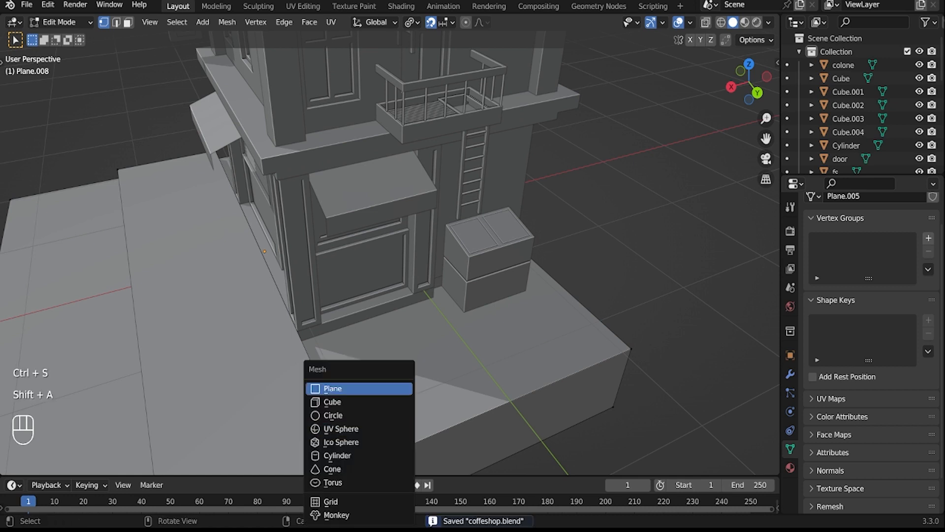
click(359, 455)
key(s)
right_click(462, 453)
click(121, 303)
text(16)
key(Return)
Step: Scale the cylinder down to a small peg on the recessed section's outer corner and switch to face selection
key(s)
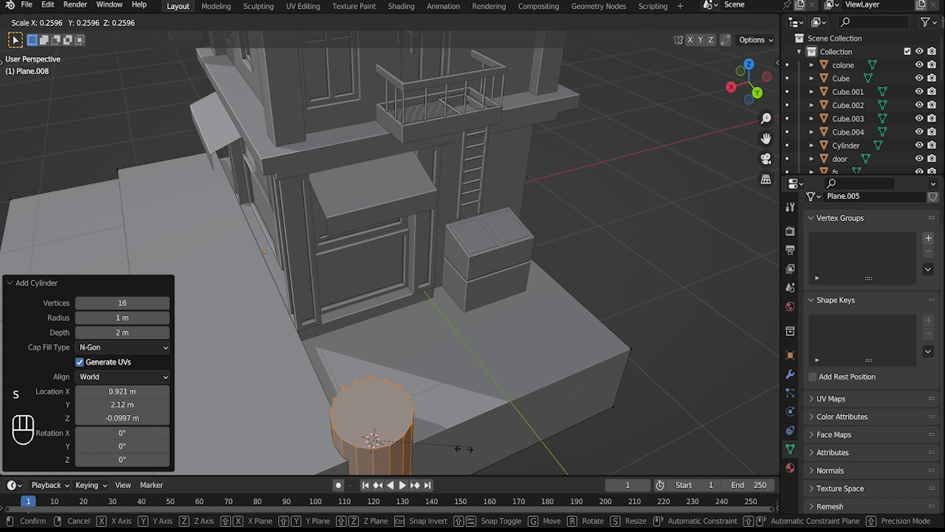
click(388, 36)
shift+middle_drag(514, 388, 444, 231)
scroll(471, 227, up, 2)
key(3)
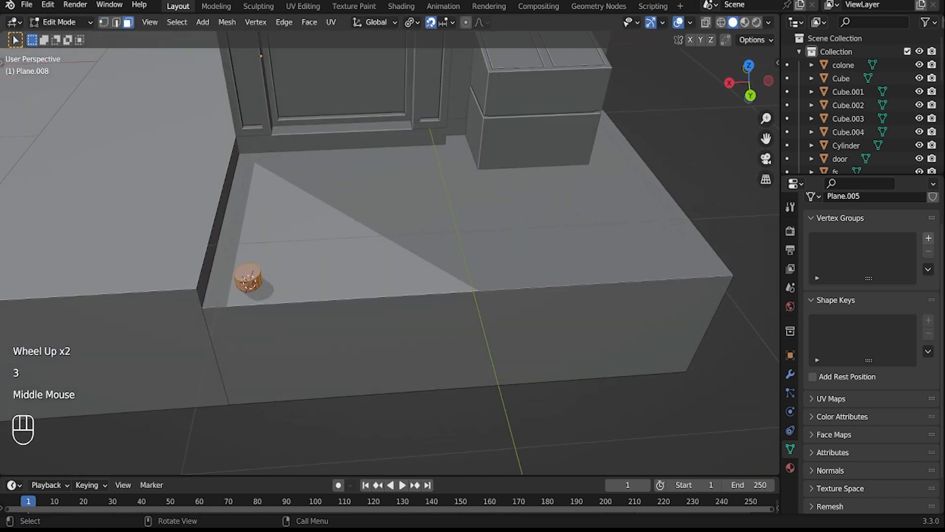
key(g)
key(z)
right_click(445, 231)
key(Tab)
key(g)
key(z)
right_click(247, 279)
Step: Separate the small cylinder from the slab mesh into its own object
click(248, 279)
key(Tab)
key(p)
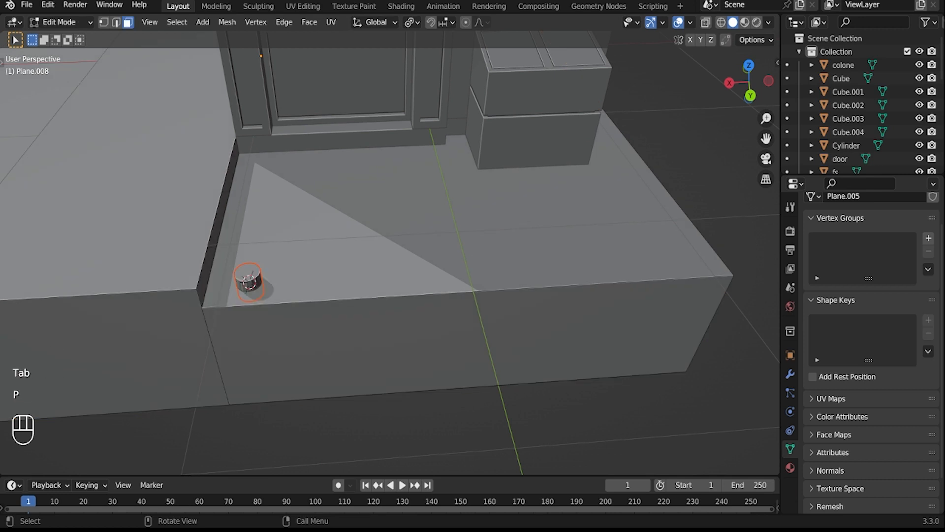
key(Tab)
Step: Raise the separated cylinder about 0.317 m along Z
click(248, 280)
key(g)
key(z)
click(236, 216)
key(s)
right_click(235, 216)
Step: Reposition the cylinder's origin with Set Origin and scale the cylinder by 0.524
right_click(209, 279)
key(shift+s)
right_click(199, 280)
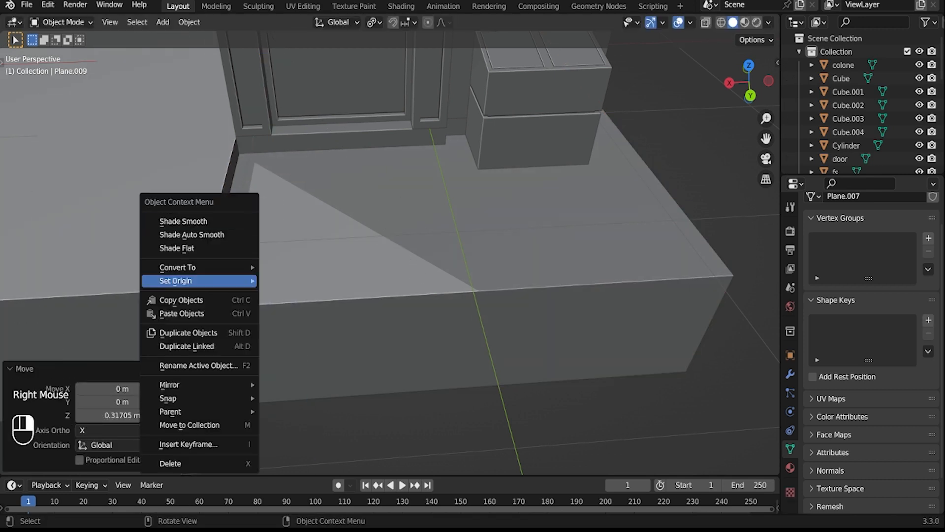
click(305, 291)
key(s)
click(322, 257)
Step: Move the cylinder down about 0.29 m along Z onto the recessed section's surface
click(405, 23)
key(g)
key(z)
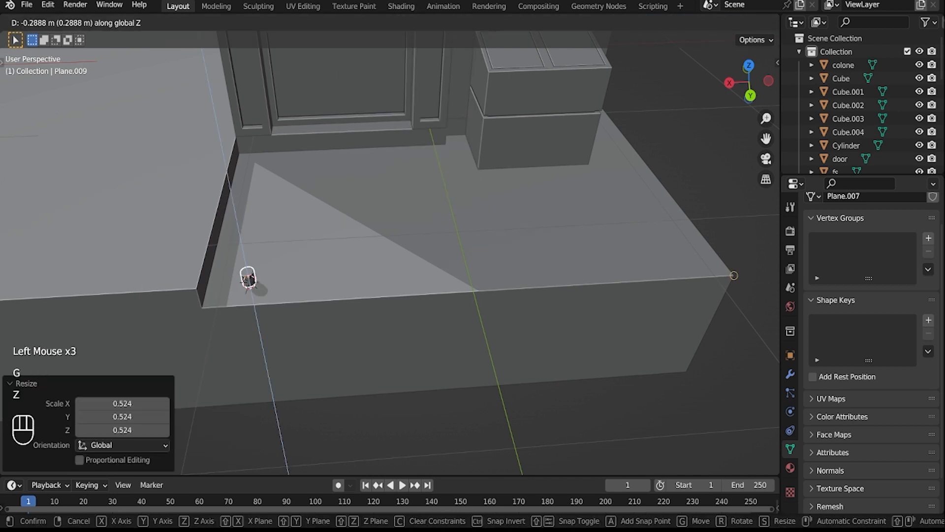
click(248, 283)
Step: Raise the cylinder's top face about 0.08 m along Z in Edit Mode
key(Tab)
key(g)
key(z)
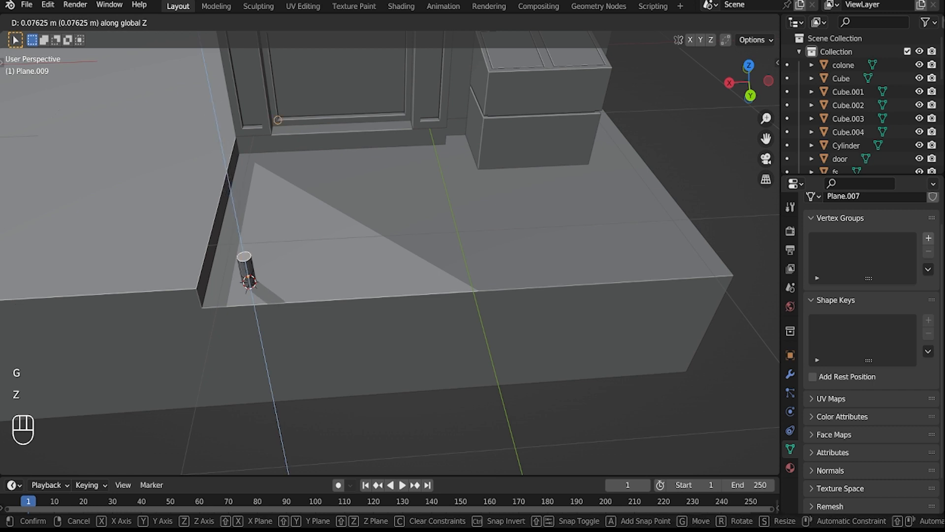
click(247, 257)
Step: Raise the cylinder's top face a further 0.495 m along Z to form a tall slim post
scroll(276, 256, down, 2)
middle_drag(276, 256, 282, 244)
middle_drag(282, 243, 288, 232)
click(316, 209)
key(g)
key(z)
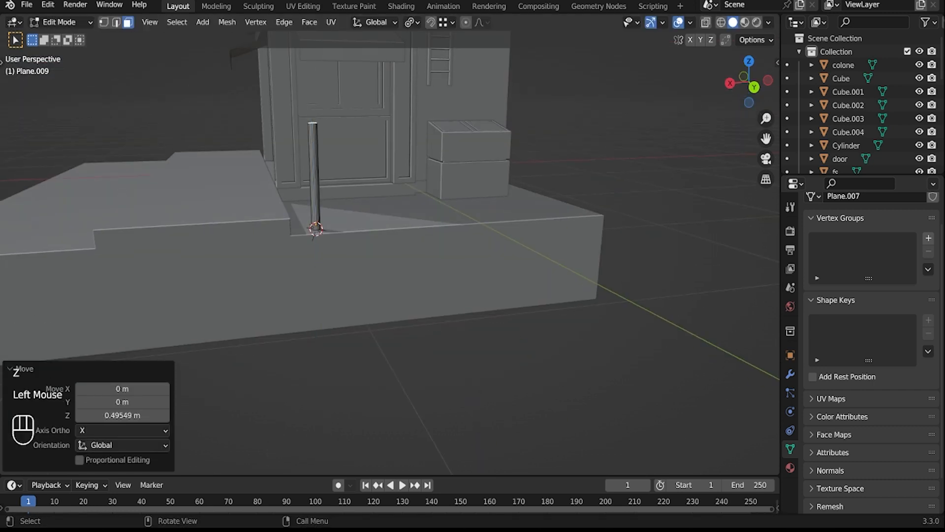
Step: Return to Object Mode and move the post about 0.149 m along X toward the inner corner of the recessed section
click(315, 228)
middle_drag(316, 228, 325, 246)
scroll(325, 217, down, 3)
key(Tab)
scroll(325, 217, up, 2)
shift+middle_drag(325, 246, 325, 276)
key(g)
key(y)
key(x)
right_click(326, 278)
click(326, 279)
key(g)
key(y)
key(x)
click(321, 331)
middle_drag(320, 331, 321, 338)
middle_drag(322, 338, 323, 344)
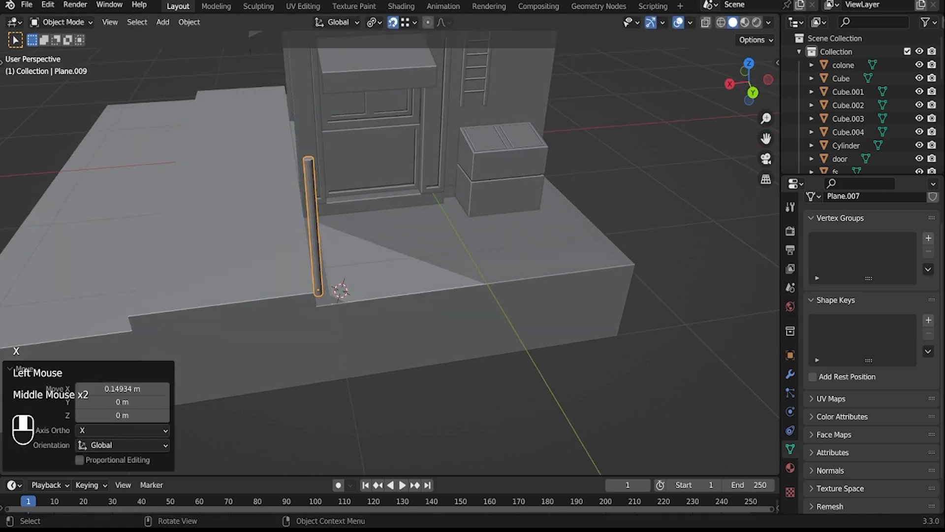
Step: Nudge the post about -0.017 m along X at the slab's step
scroll(312, 312, up, 2)
key(g)
key(x)
click(313, 315)
scroll(313, 315, down, 1)
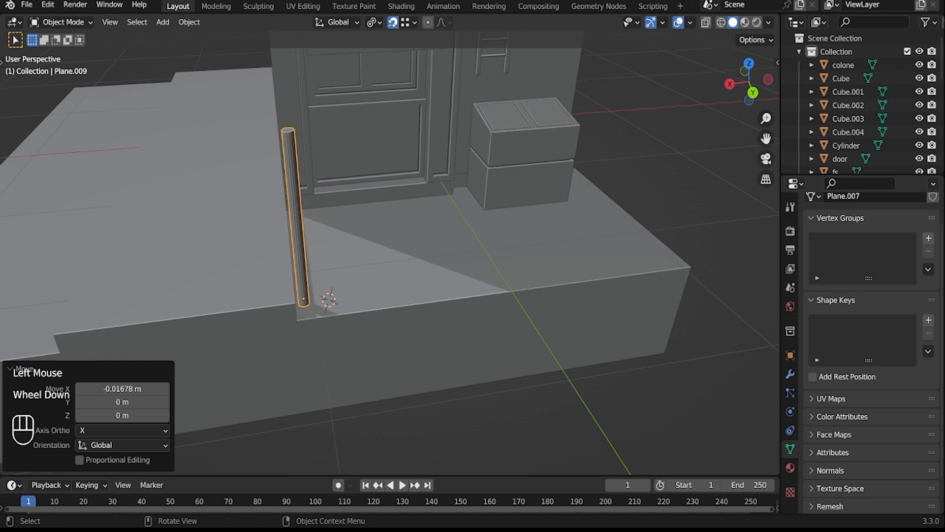
Step: Duplicate the post about 2.09 m along negative X to the opposite front corner of the recessed section
key(shift+d)
key(x)
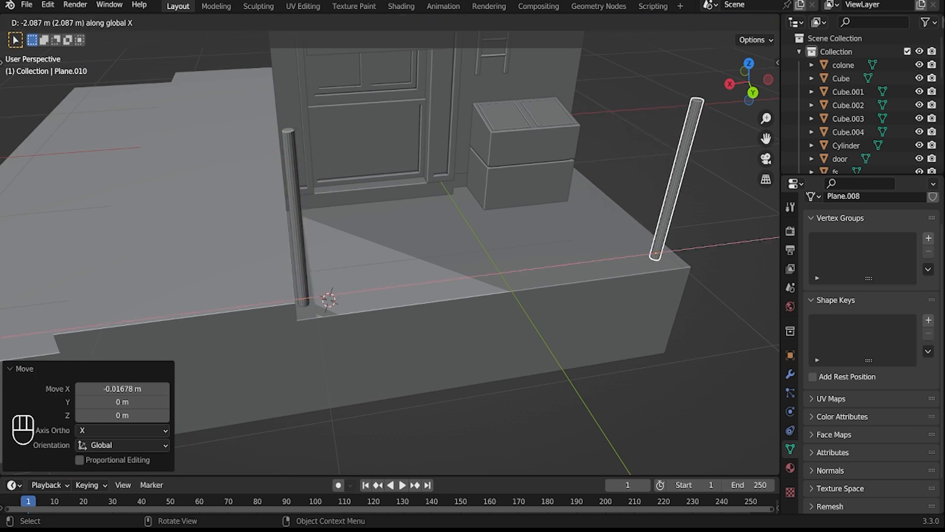
click(661, 254)
Step: Set the origin of each of the two posts to the middle of its geometry
scroll(661, 253, down, 2)
click(621, 247)
middle_drag(620, 247, 605, 244)
right_click(541, 234)
mouse_move(540, 235)
click(326, 229)
right_click(326, 229)
mouse_move(325, 229)
click(400, 244)
click(542, 230)
right_click(542, 230)
mouse_move(486, 224)
click(622, 239)
Step: Select both posts and snap the 3D cursor to the midpoint between them
ctrl+click(326, 226)
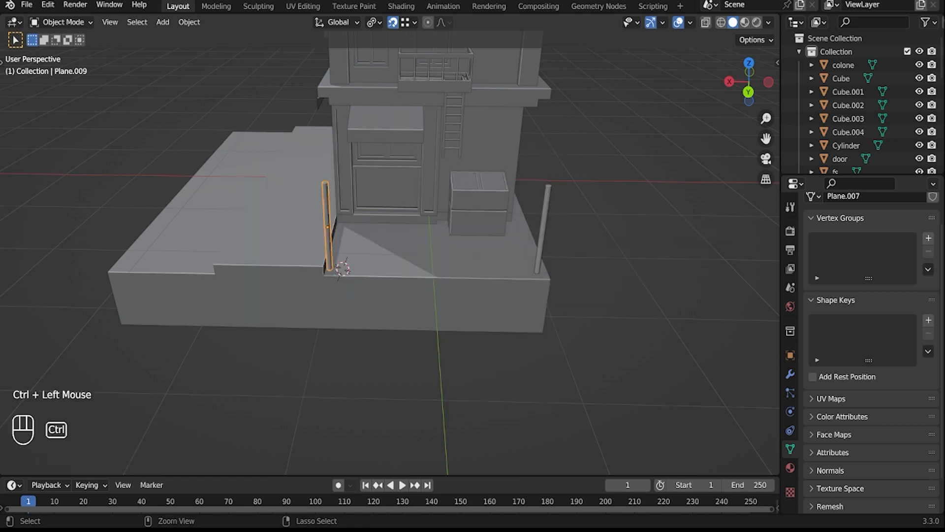
shift+click(543, 229)
key(shift+s)
click(414, 354)
Step: Add a plane at the 3D cursor, rotate it 90 degrees about X, and scale it down to fit between the posts
key(shift+a)
click(490, 228)
text(rx90)
key(Return)
key(s)
click(487, 276)
Step: Move the upright plane about 0.101 m down along Z to the slab's surface
scroll(488, 277, up, 2)
shift+scroll(488, 276, up, 1)
shift+middle_drag(488, 276, 490, 308)
key(g)
key(z)
click(490, 336)
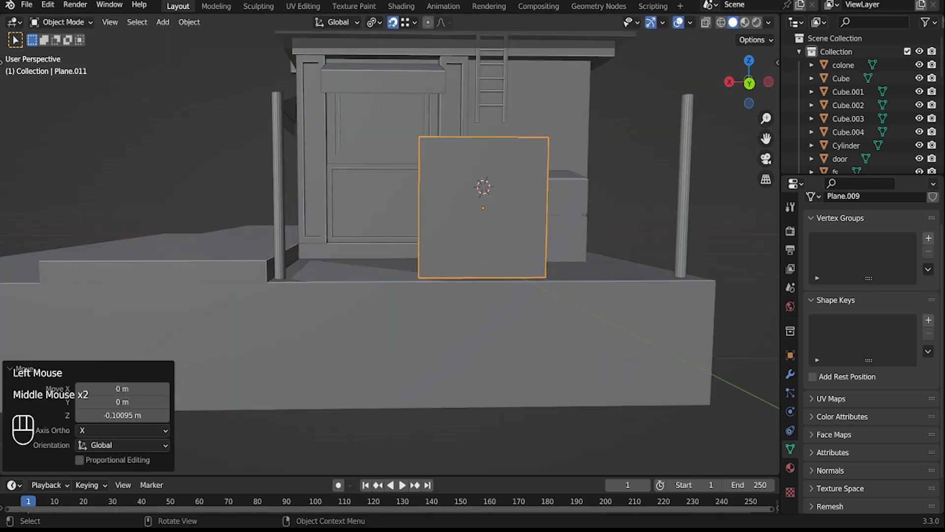
Step: Try raising the plane's top edge along Z in Edit Mode, and undo both edge moves
key(Tab)
key(2)
click(484, 137)
key(g)
key(z)
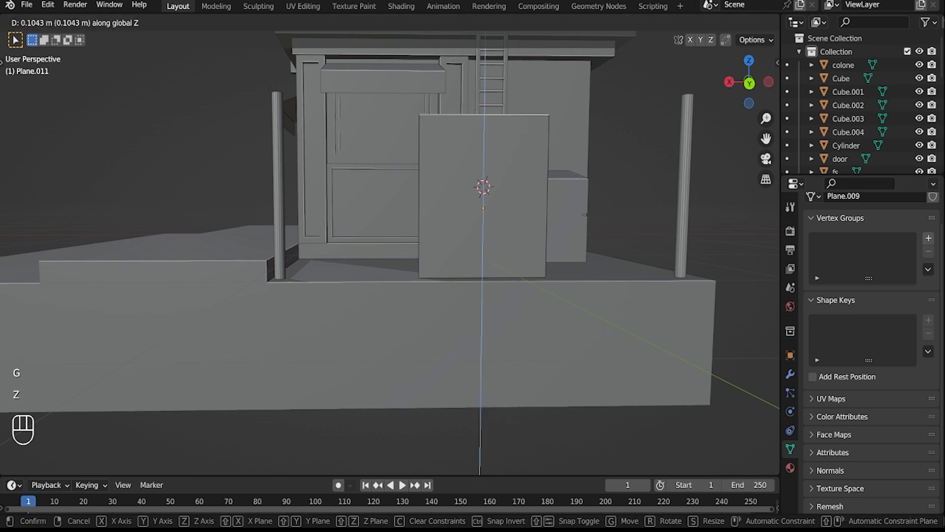
click(478, 122)
middle_drag(479, 122, 487, 232)
click(749, 85)
click(431, 22)
scroll(390, 253, up, 2)
key(g)
key(z)
click(489, 142)
key(ctrl+z)
key(ctrl+z)
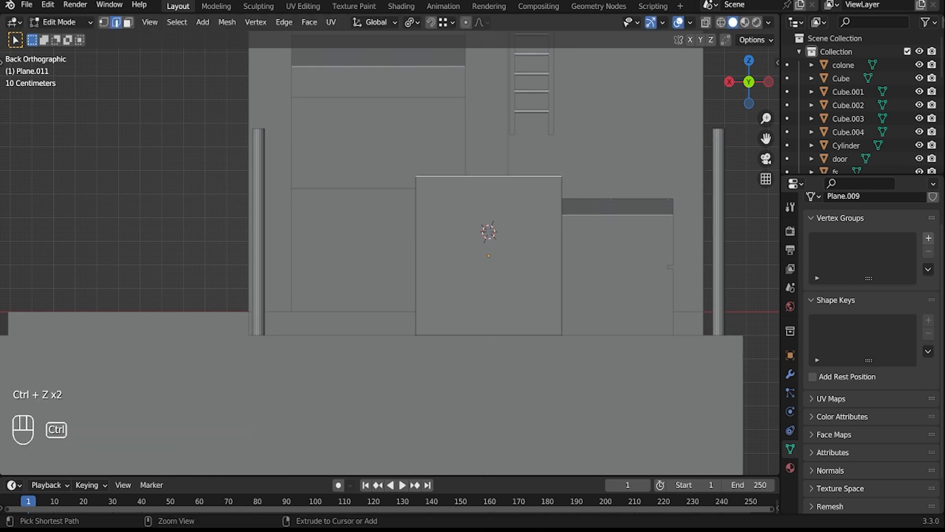
Step: Enlarge the plane in Object Mode by factors of 1.112 and 1.050, raising it along Z between the two scalings
key(Tab)
key(s)
click(489, 129)
key(g)
key(z)
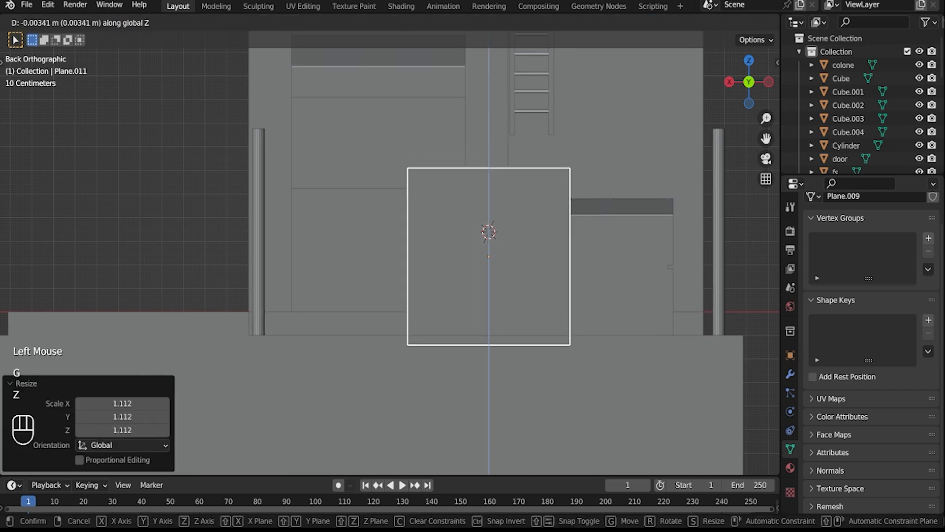
click(490, 308)
key(s)
click(495, 303)
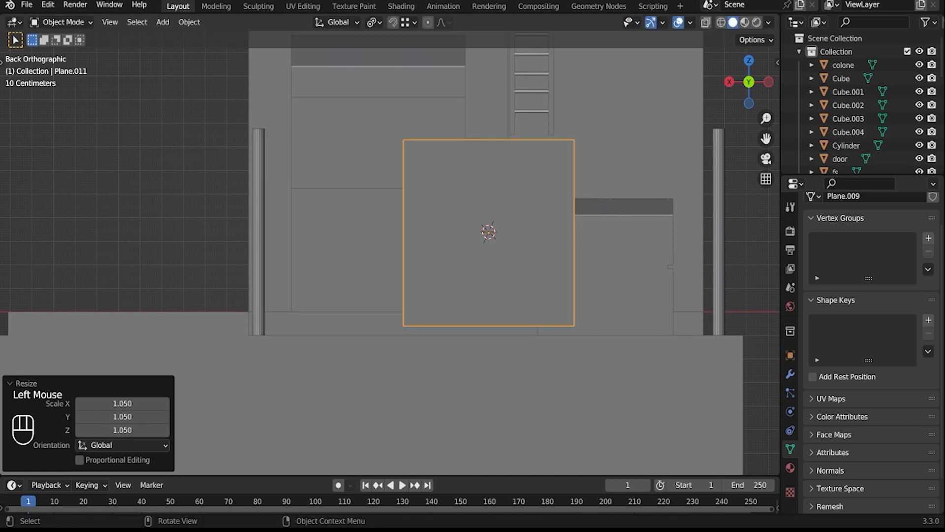
Step: Move the plane about 0.04 m down along Z so its bottom edge rests on the slab
key(g)
key(z)
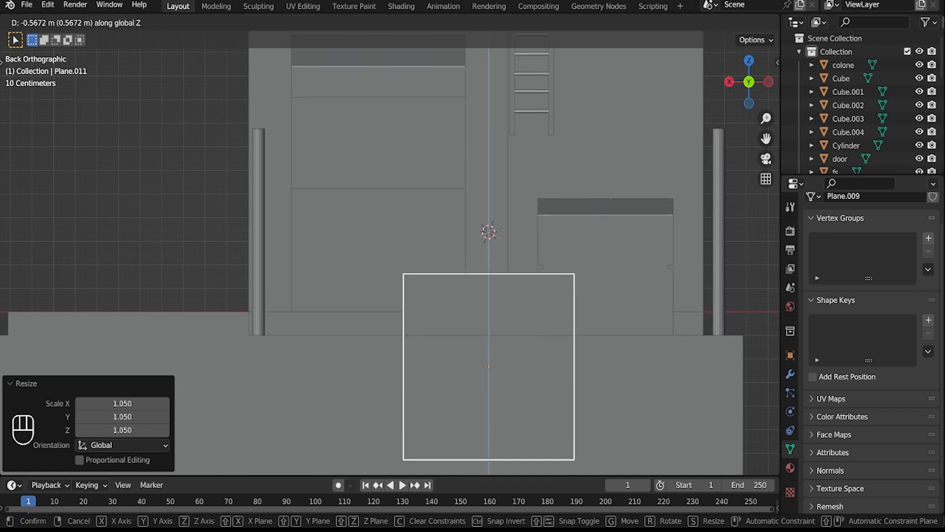
right_click(495, 428)
key(g)
key(z)
click(496, 436)
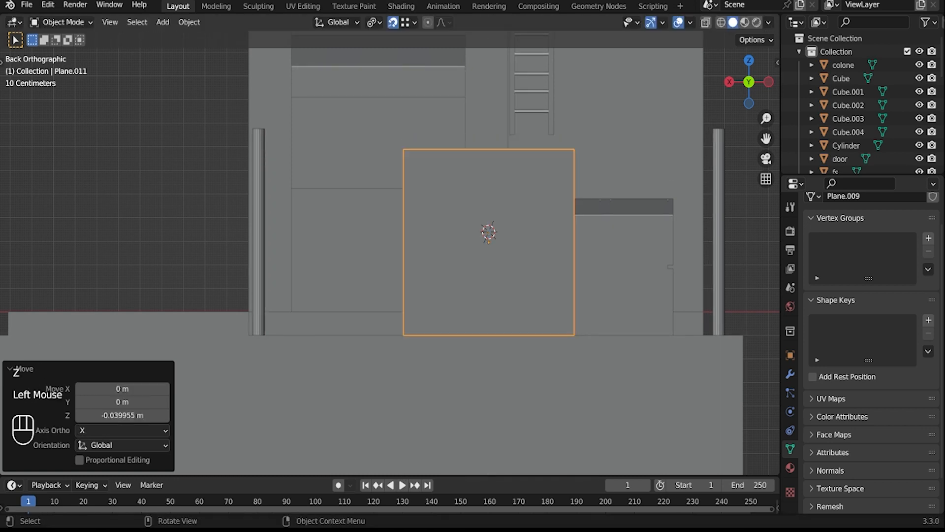
Step: Subdivide the plane with 20 cuts in Edit Mode and apply Poke Faces to the resulting grid
key(Tab)
right_click(438, 126)
click(439, 127)
text(20)
key(Return)
click(309, 21)
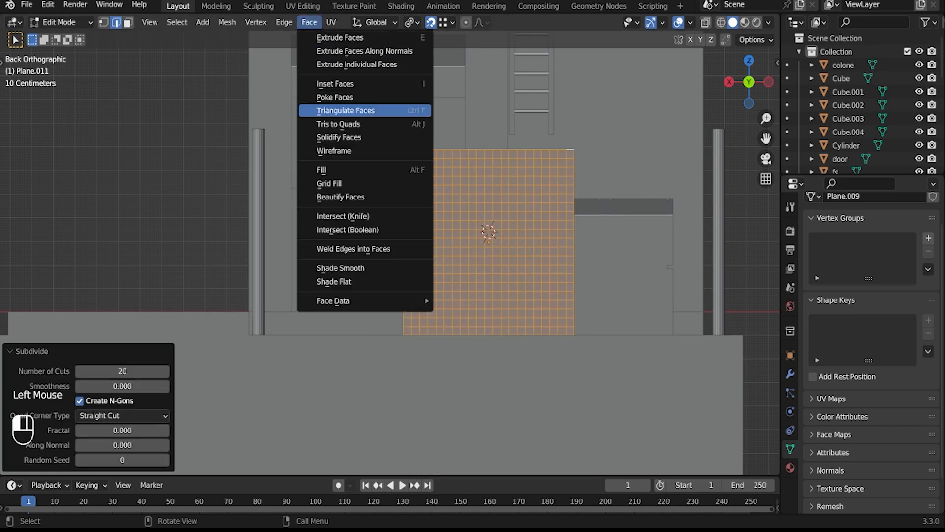
click(340, 97)
scroll(533, 257, up, 3)
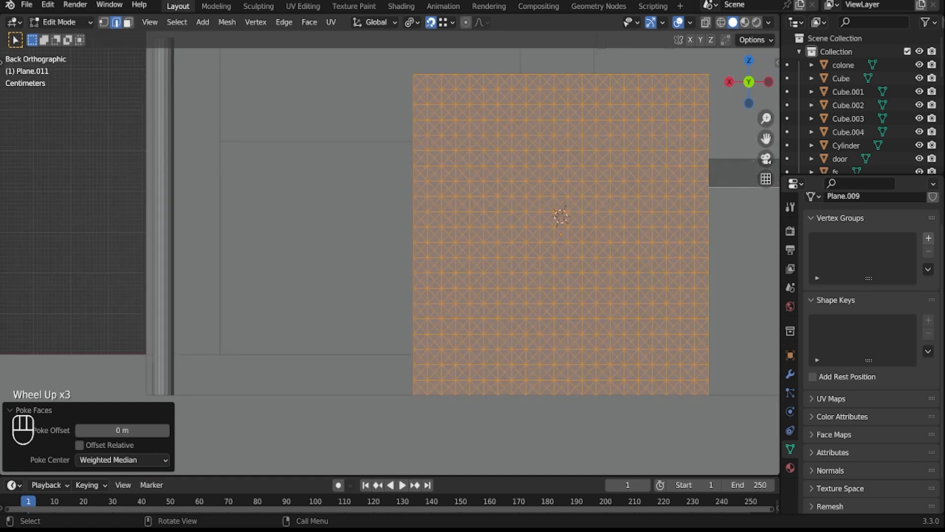
Step: Select the straight grid edges by similar length with a threshold of 0.00030 and dissolve them, leaving a diagonal pattern
key(2)
click(533, 257)
key(shift+g)
click(409, 277)
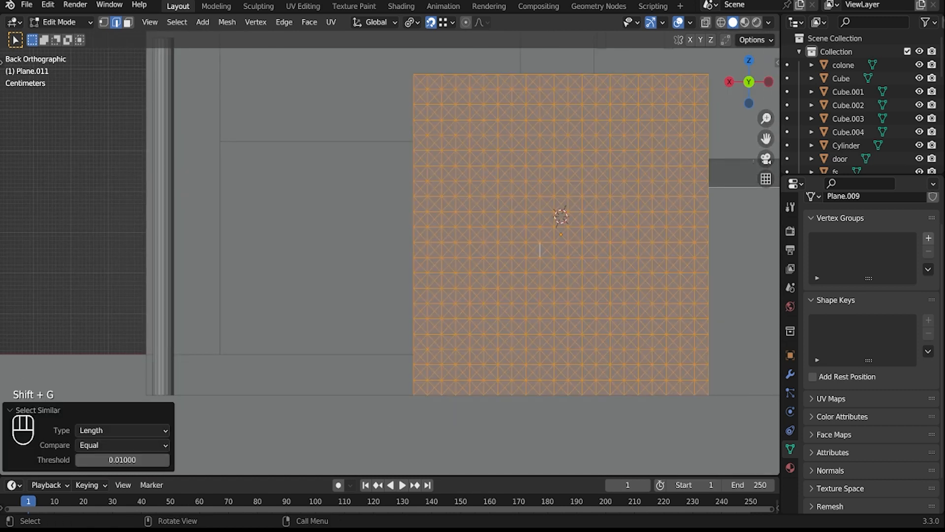
drag(79, 460, 34, 459)
click(165, 459)
click(165, 459)
click(165, 460)
key(x)
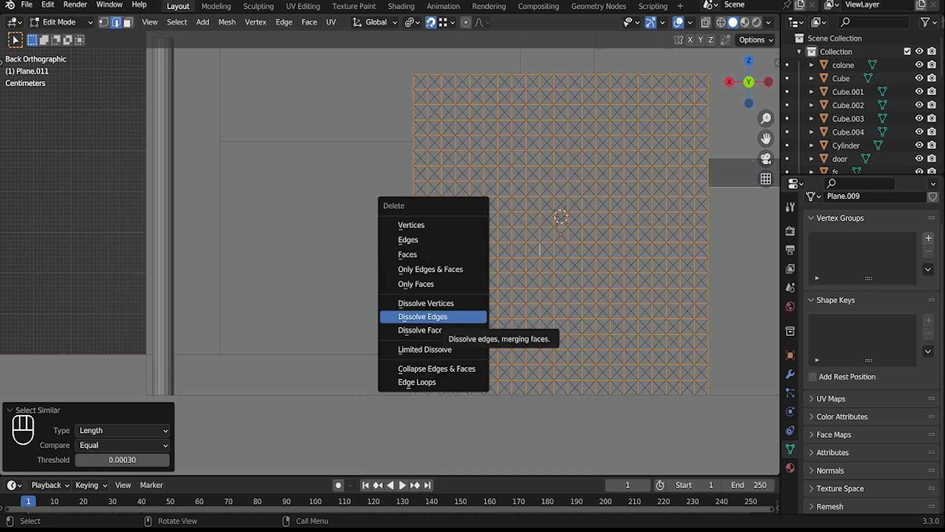
click(423, 316)
Step: Select the whole diagonal mesh and delete only its faces, keeping the edges as a wire lattice
key(a)
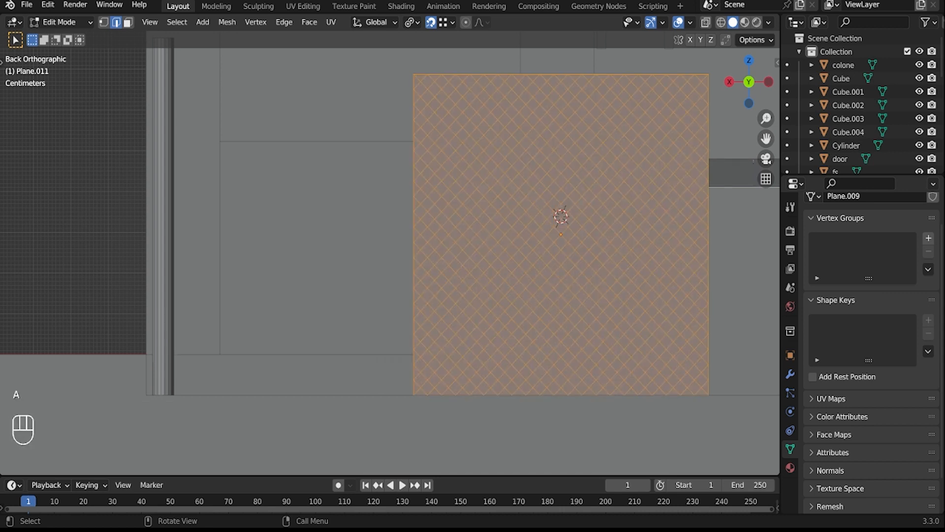
key(a)
key(Tab)
key(Tab)
key(x)
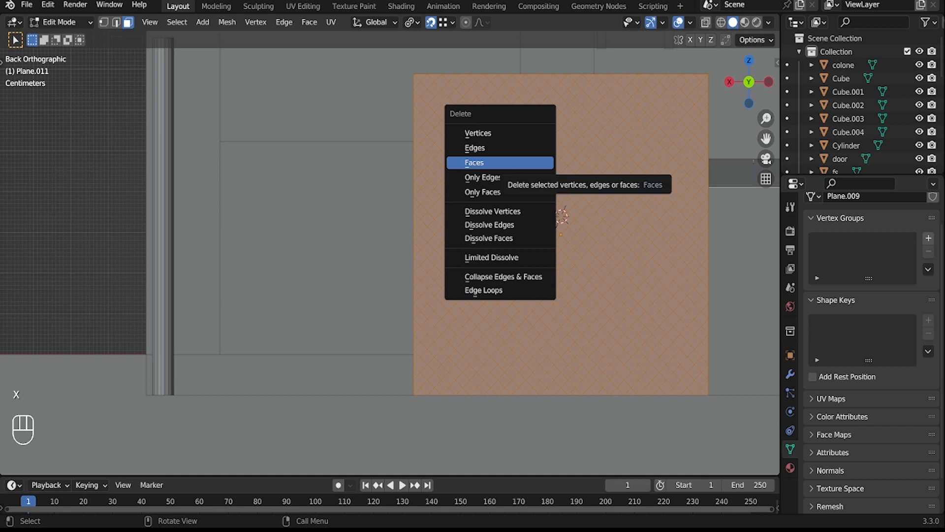
click(487, 161)
Step: Circle-select the lattice's straight outer border edges, deselect the diagonal wires caught with them, and delete the border edges
shift+middle_drag(438, 89, 286, 91)
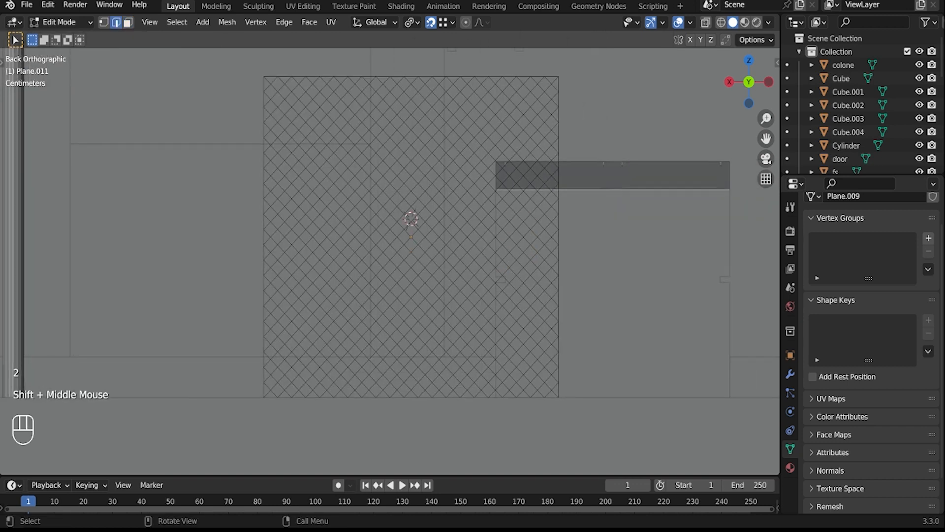
key(w)
key(ctrl+s)
drag(268, 78, 332, 80)
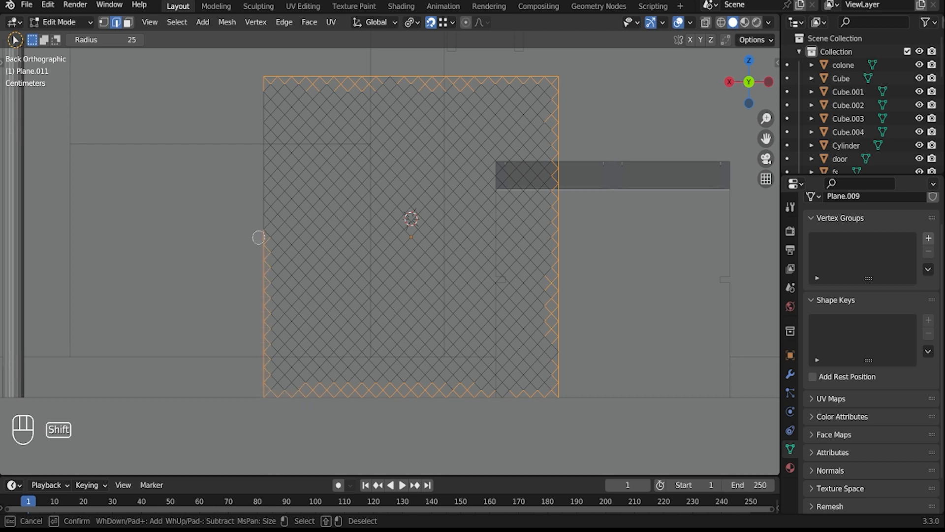
ctrl+drag(272, 88, 270, 120)
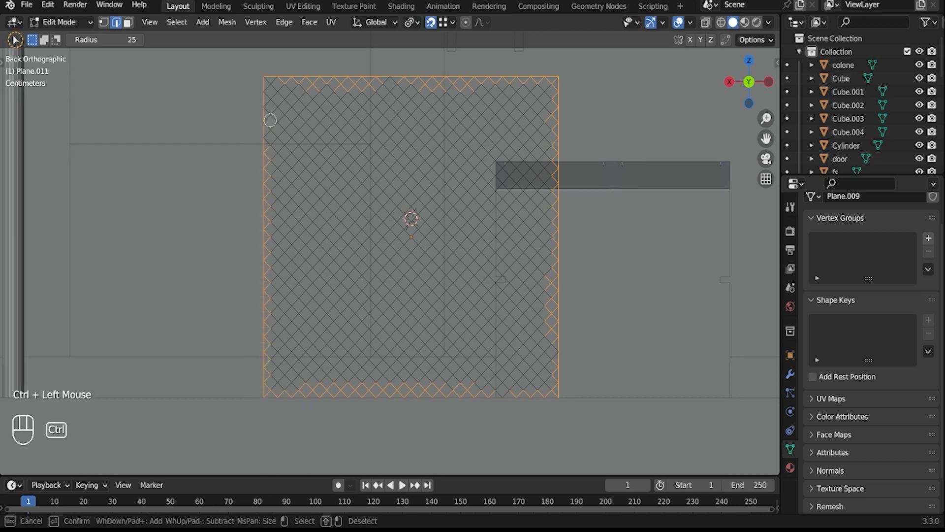
ctrl+drag(261, 160, 274, 183)
ctrl+drag(263, 380, 273, 367)
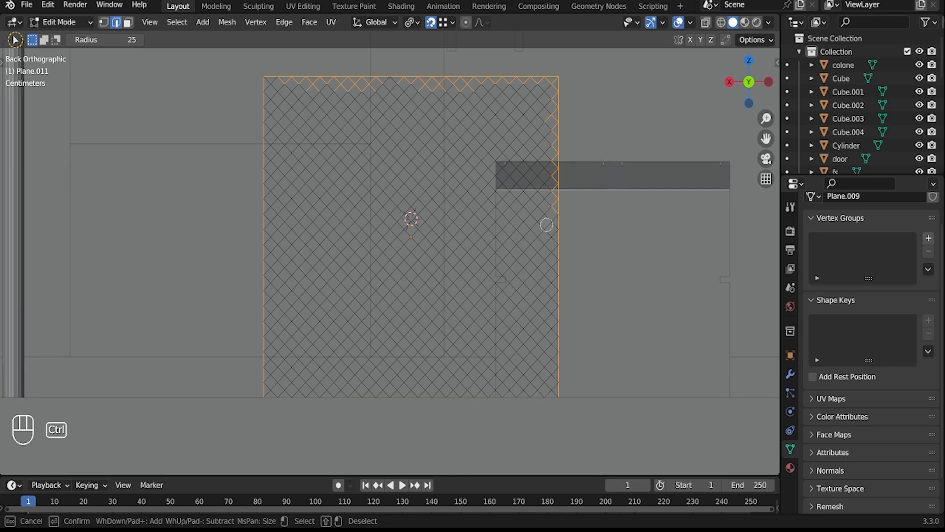
mouse_move(548, 88)
ctrl+mouse_down()
mouse_move(528, 69)
mouse_move(536, 85)
mouse_move(507, 88)
ctrl+mouse_up()
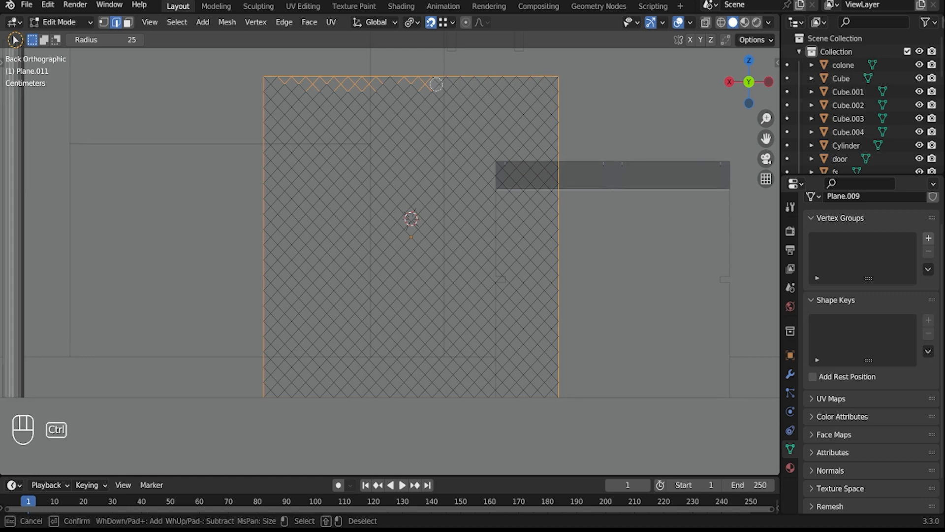
ctrl+drag(296, 88, 298, 91)
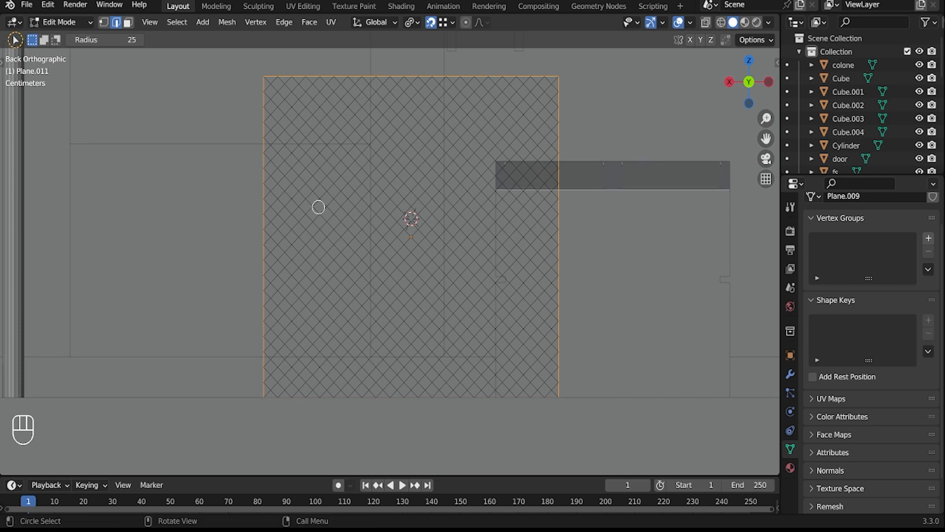
middle_drag(316, 206, 443, 281)
scroll(443, 281, down, 2)
key(x)
click(345, 243)
middle_drag(346, 243, 424, 270)
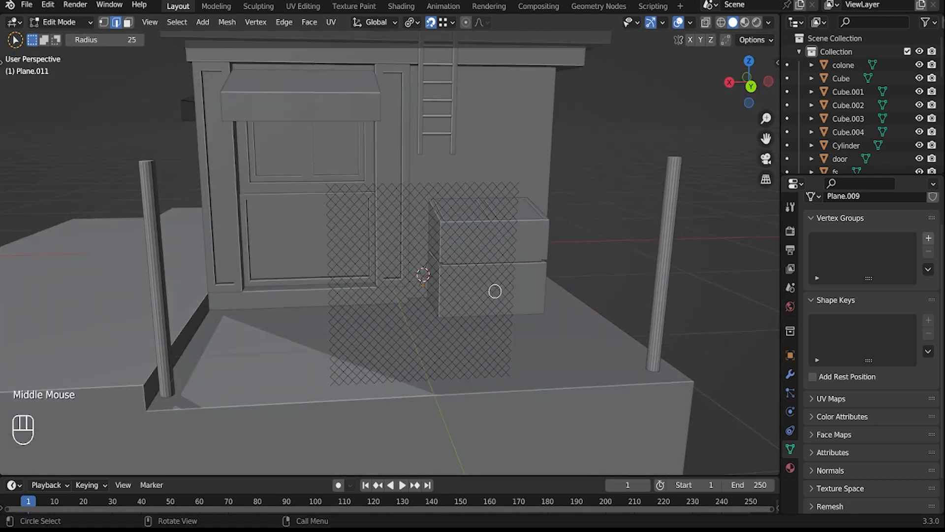
Step: Return to Object Mode and convert the wire lattice to a curve
key(Tab)
right_click(428, 272)
mouse_move(443, 318)
click(532, 318)
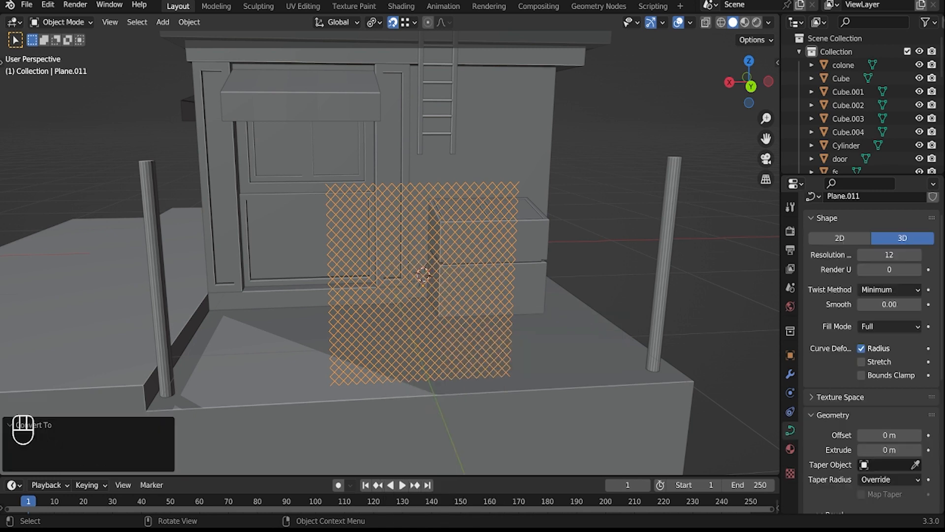
Step: Set the lattice curve's round bevel depth to 0.003 m
scroll(871, 345, down, 7)
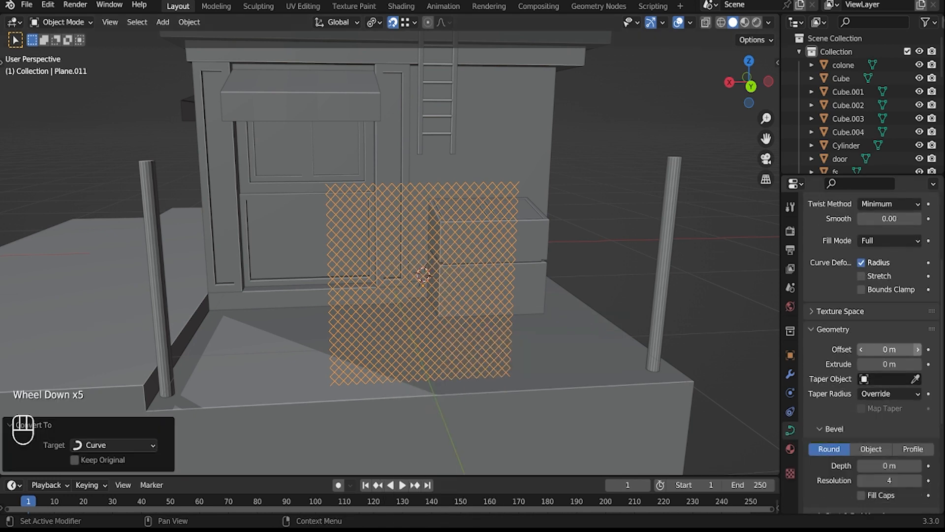
drag(886, 411, 893, 412)
scroll(492, 295, up, 3)
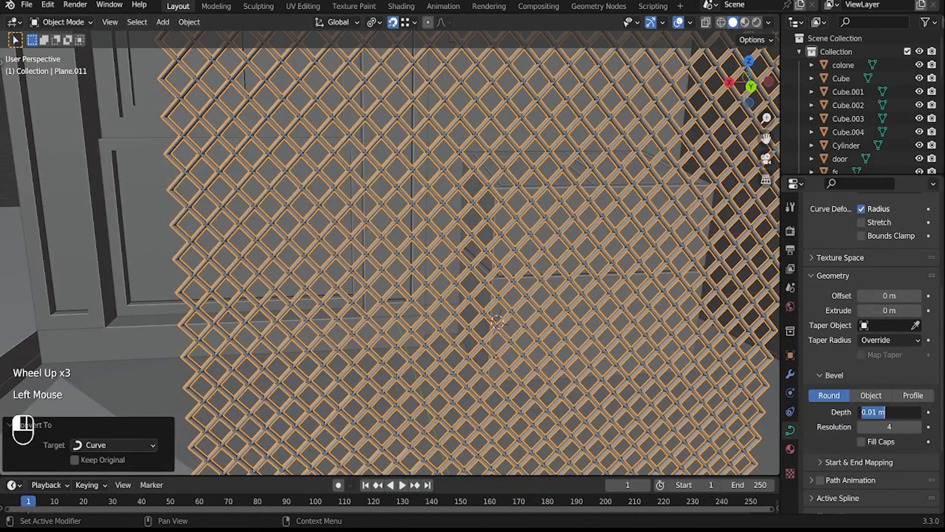
text(0)
key(Return)
middle_drag(493, 295, 468, 290)
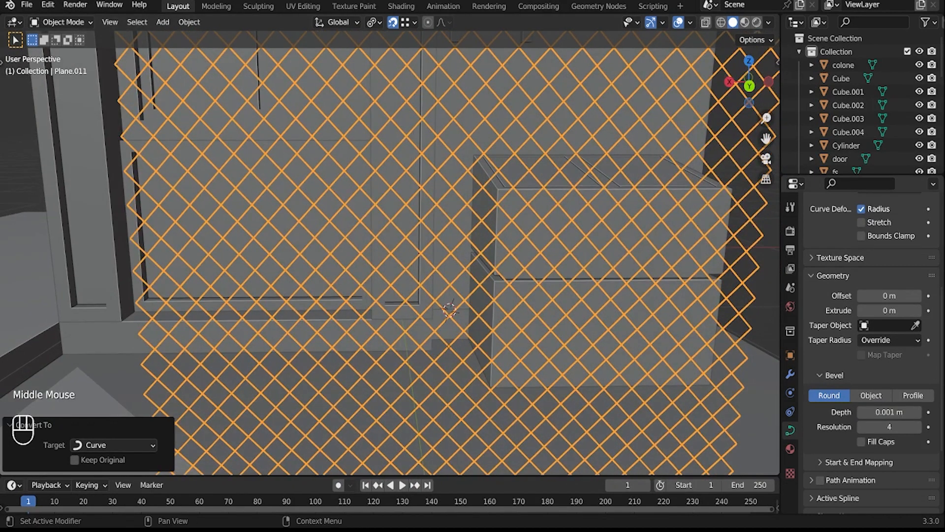
key(Return)
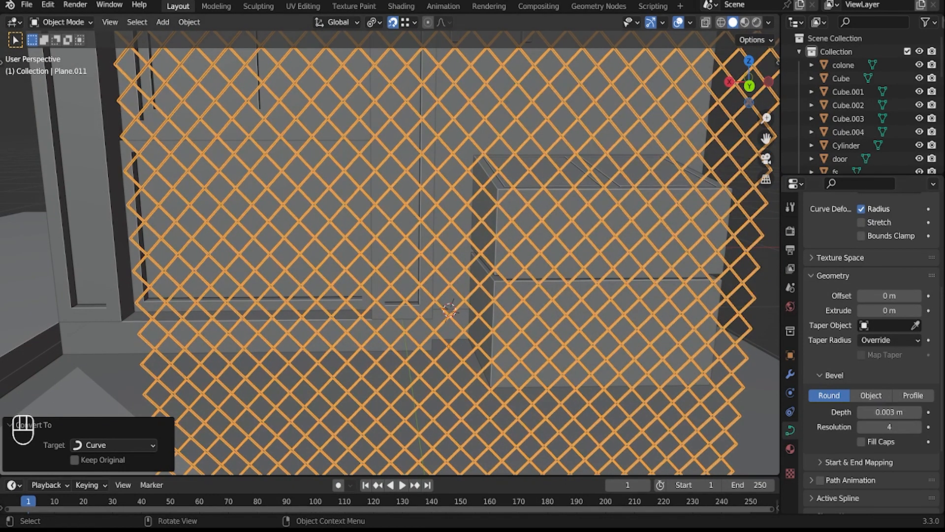
Step: Move the lattice panel about 0.641 m along X against the post beside the slab's step
scroll(390, 253, down, 3)
scroll(390, 253, up, 2)
ctrl+middle_drag(390, 253, 443, 246)
shift+scroll(390, 253, up, 1)
key(g)
key(x)
click(333, 278)
Step: Duplicate the lattice panel about -0.96 m along X and shift the copy back to meet the first panel's edge
key(shift+d)
key(x)
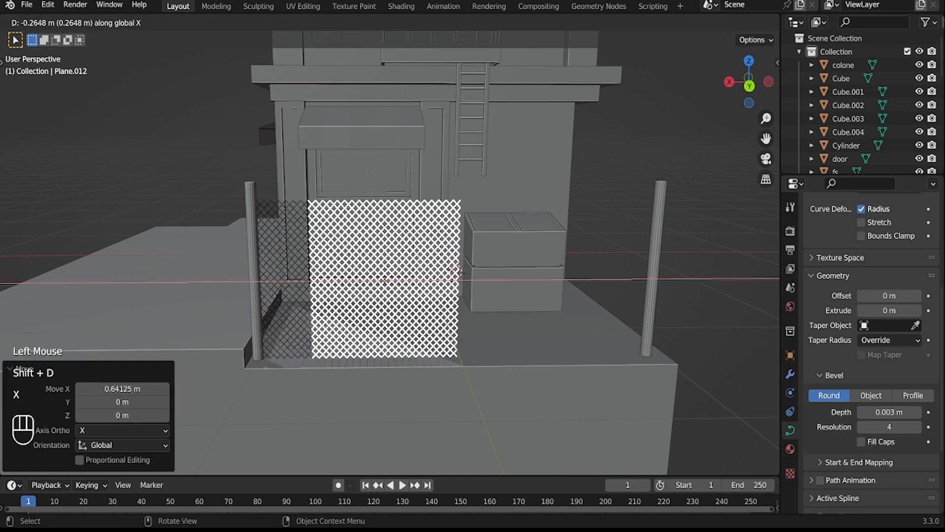
click(494, 278)
key(g)
key(x)
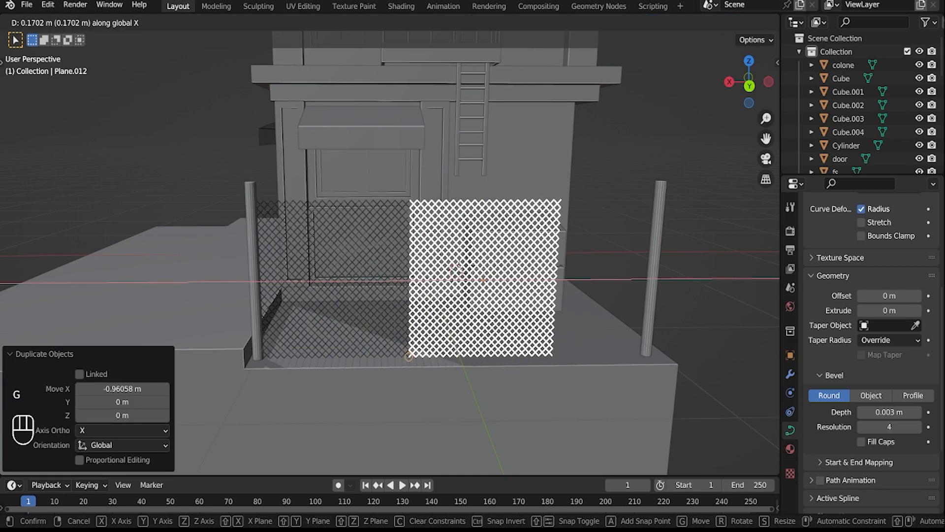
click(484, 280)
Step: Duplicate the second panel about -1.08 m along X and move the copy back about 0.29 m to meet its edge
scroll(483, 279, up, 2)
shift+middle_drag(492, 275, 315, 266)
key(shift+d)
key(x)
click(530, 276)
key(g)
key(x)
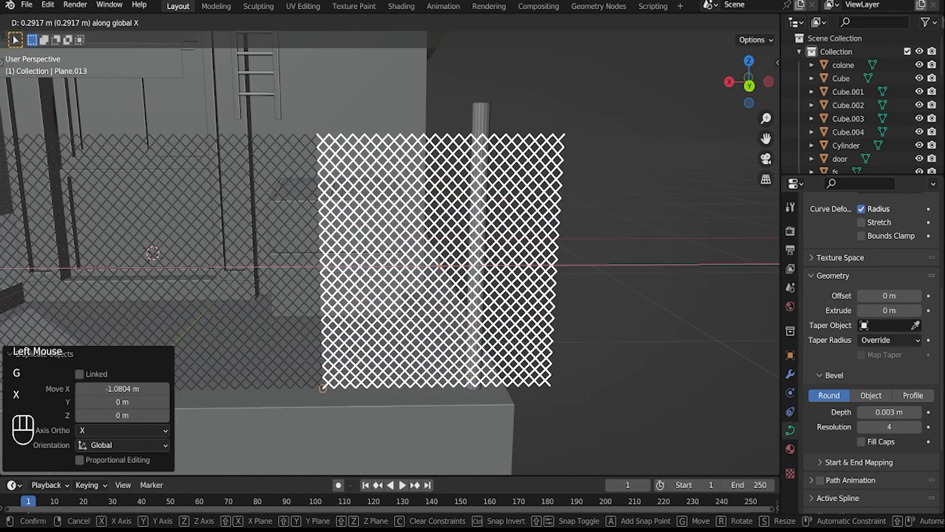
click(534, 296)
Step: Delete the part of the third lattice panel that extends past the fence's far post
click(749, 86)
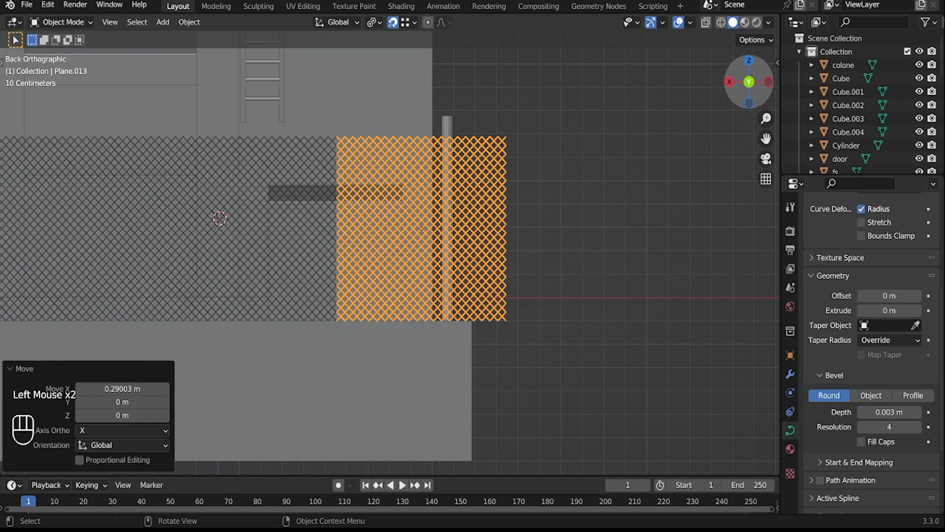
key(Tab)
key(w)
drag(469, 340, 449, 370)
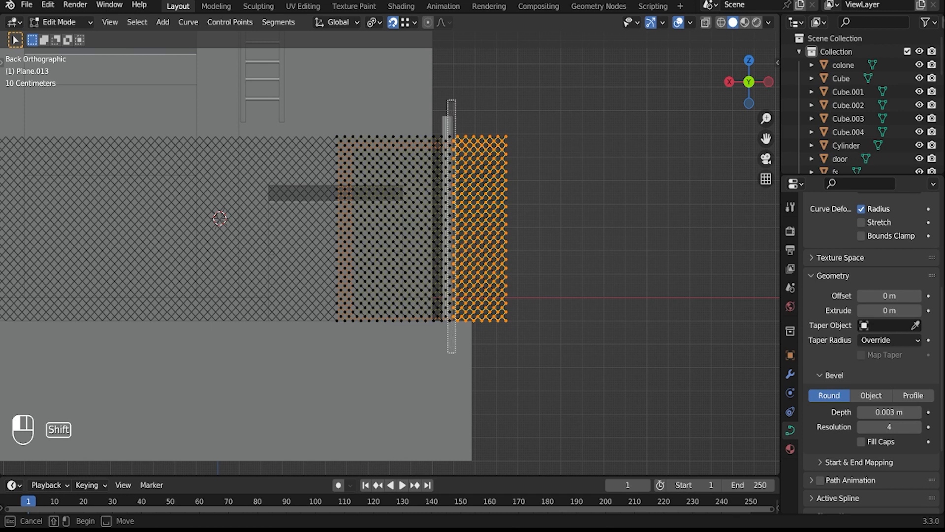
key(x)
click(389, 99)
key(Tab)
click(541, 207)
Step: Show the viewport in material preview, split it horizontally and turn the lower area into a Shader Editor
middle_drag(541, 207, 620, 232)
scroll(389, 254, down, 4)
scroll(389, 253, down, 2)
shift+middle_drag(384, 269, 486, 322)
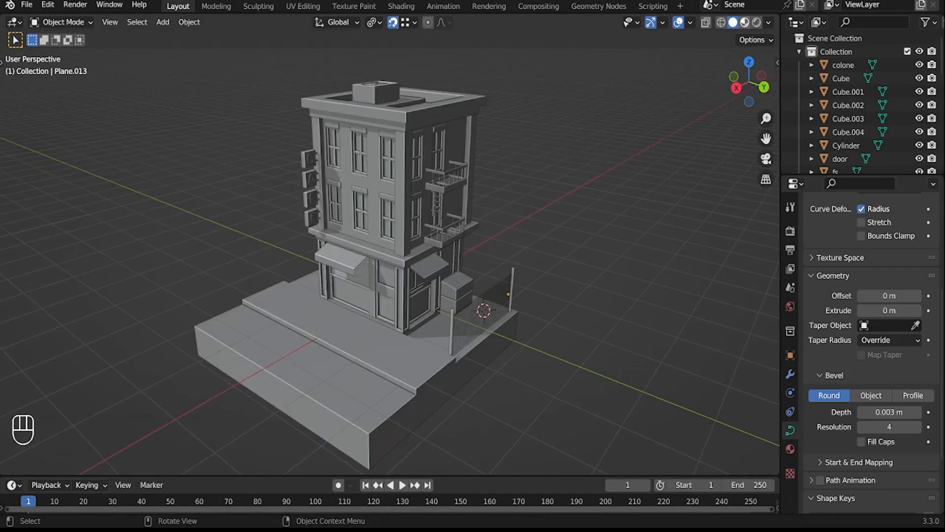
click(745, 23)
drag(778, 473, 777, 202)
scroll(389, 109, down, 2)
mouse_move(389, 109)
shift+middle_down()
mouse_move(408, 164)
mouse_move(428, 140)
shift+middle_up()
scroll(446, 133, up, 2)
mouse_move(428, 140)
middle_down()
mouse_move(446, 133)
mouse_move(447, 143)
middle_up()
click(14, 211)
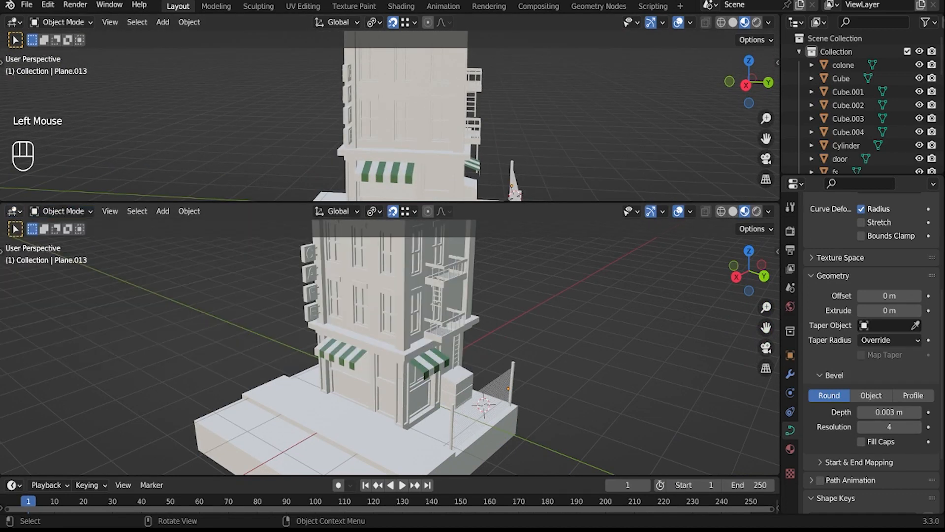
click(14, 211)
click(37, 338)
Step: Give the building's main wall object a new material named briks
shift+middle_drag(413, 190, 374, 143)
scroll(414, 118, up, 2)
click(386, 119)
scroll(374, 142, down, 1)
shift+middle_drag(394, 98, 463, 118)
click(419, 123)
shift+middle_drag(443, 118, 438, 128)
click(415, 212)
middle_drag(374, 344, 431, 290)
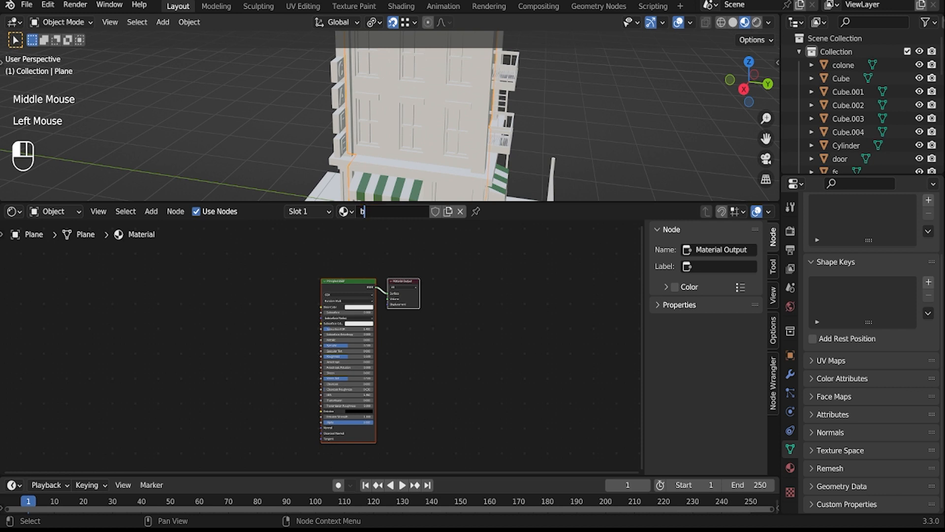
text(briks)
key(Return)
Step: Add an Image Texture node to the briks material and link its Color to the Principled BSDF's Base Color
scroll(248, 359, up, 4)
middle_drag(249, 359, 283, 372)
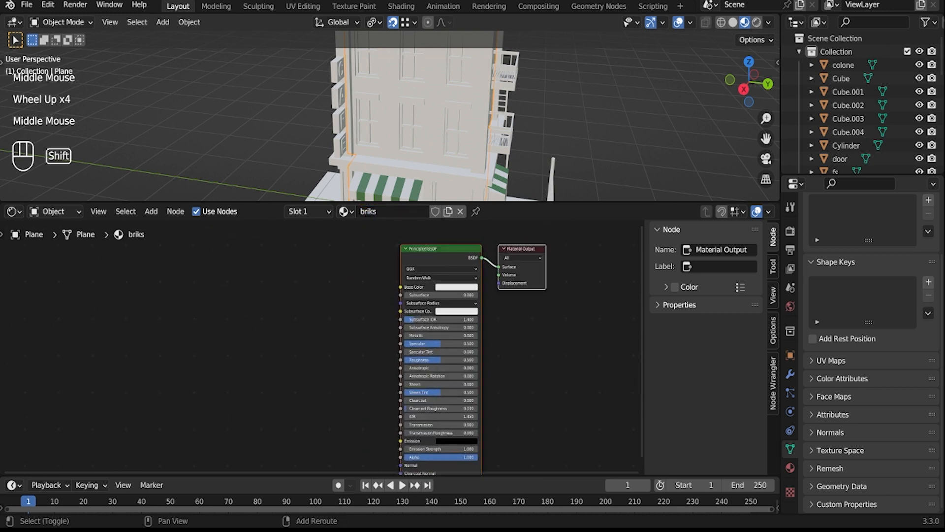
shift+scroll(221, 329, up, 1)
key(shift+a)
click(222, 329)
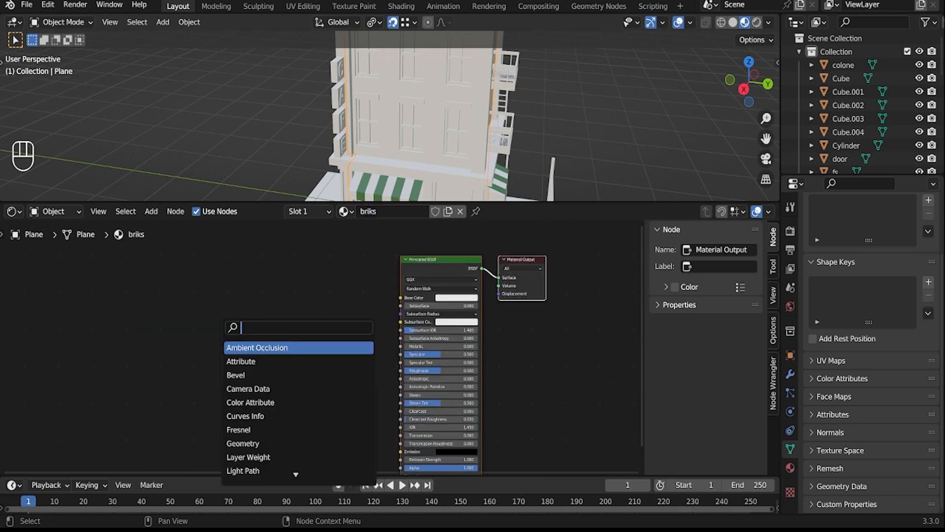
text(s)
key(BackSpace)
text(ima)
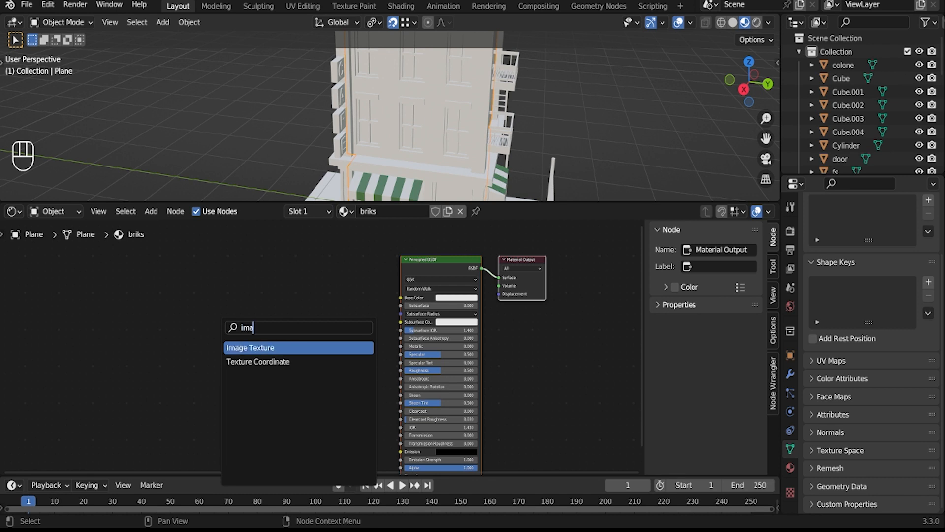
key(Return)
click(225, 280)
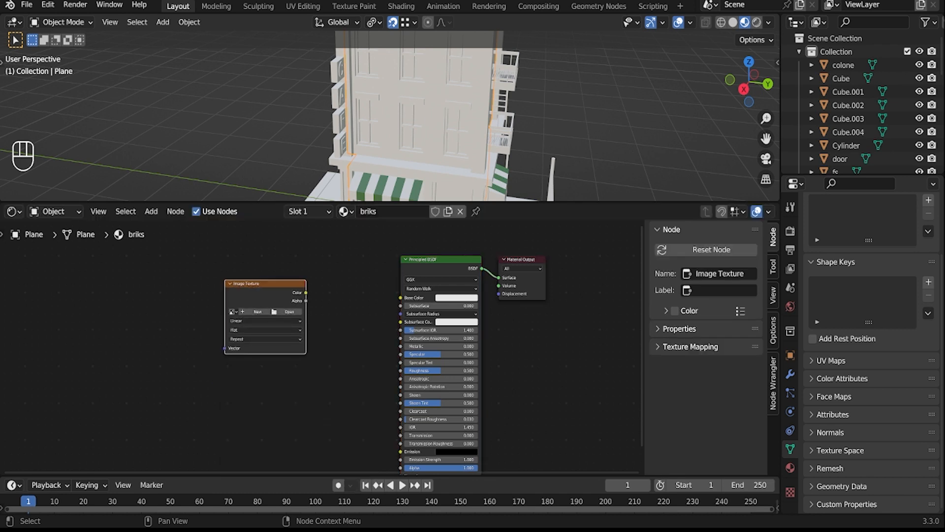
middle_drag(462, 133, 438, 123)
middle_drag(458, 128, 433, 118)
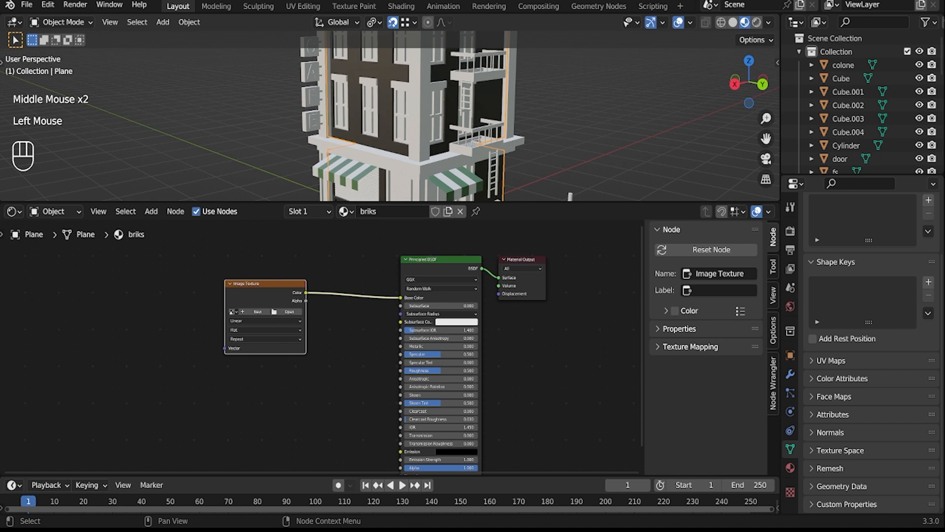
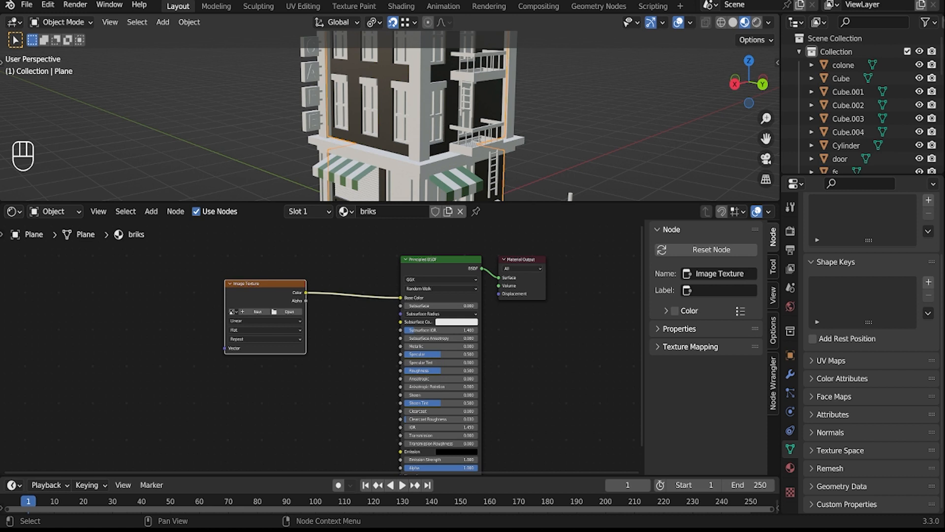
Step: Unwrap all faces of the wall mesh with Smart UV Project at a 66° angle limit
middle_drag(396, 98, 435, 106)
middle_click(435, 106)
key(Tab)
key(a)
key(u)
click(436, 106)
key(u)
click(435, 129)
middle_drag(453, 143, 345, 143)
ctrl+middle_drag(439, 173, 439, 143)
scroll(439, 135, down, 10)
ctrl+middle_drag(439, 152, 463, 163)
scroll(440, 138, down, 9)
scroll(463, 162, up, 1)
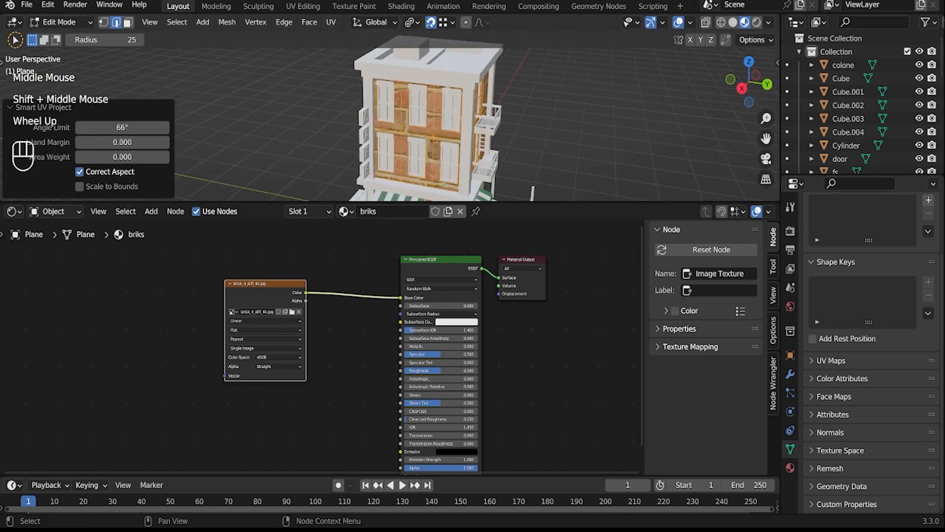
Step: Add Texture Coordinate and Mapping nodes to the brick image texture and place them away from it, lower in the node graph
click(265, 284)
key(ctrl+t)
middle_drag(216, 353, 325, 347)
scroll(325, 347, up, 3)
click(285, 331)
drag(285, 271, 78, 389)
scroll(321, 348, down, 4)
Step: Duplicate the brick image texture node twice below the original and link the Mapping node's Vector to both copies
click(357, 298)
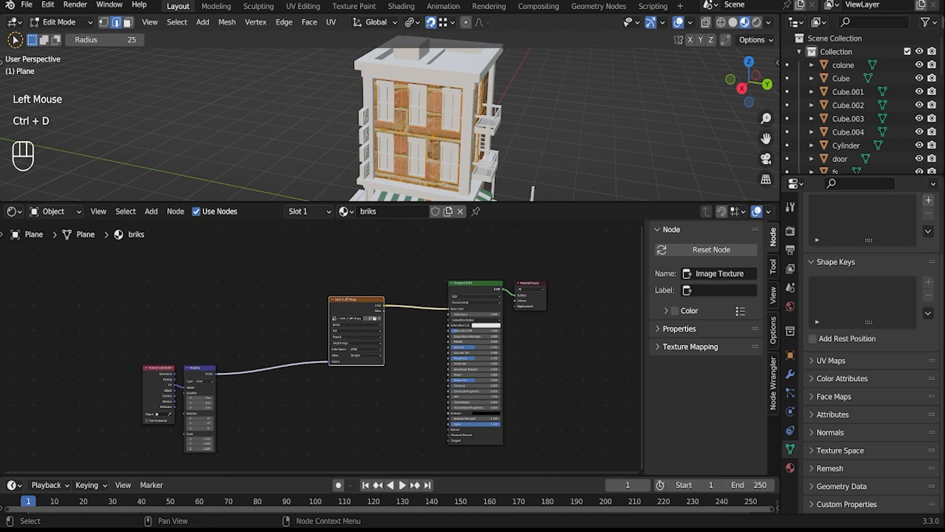
key(shift+d)
click(356, 409)
middle_drag(356, 408, 378, 343)
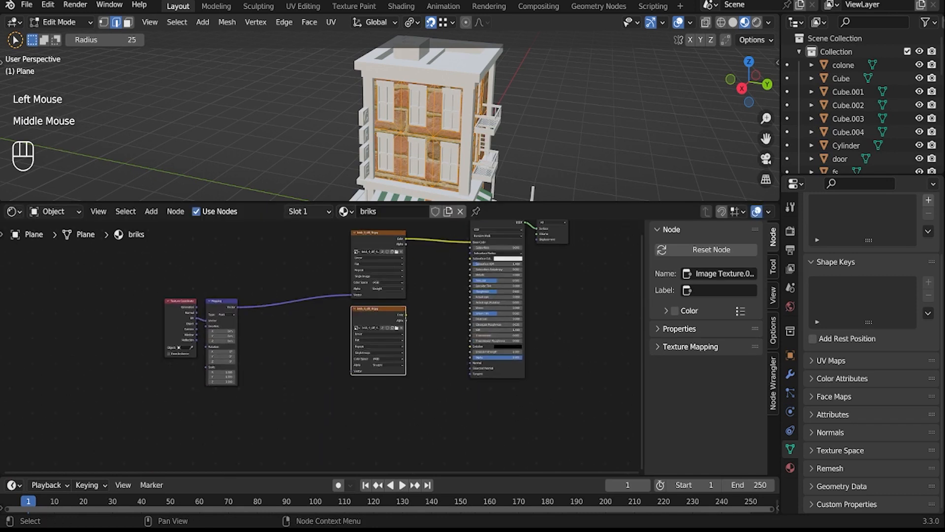
key(shift+d)
click(377, 421)
drag(238, 307, 265, 306)
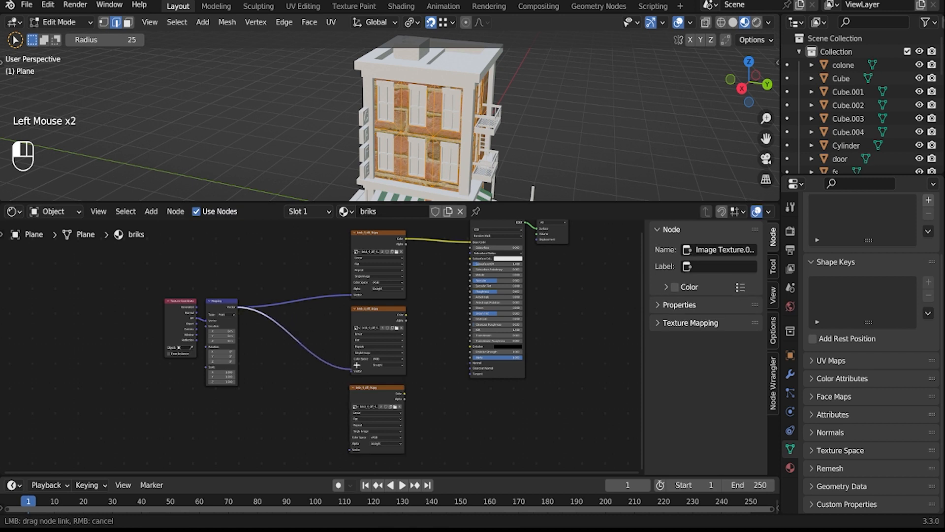
drag(429, 455, 326, 232)
click(276, 276)
middle_drag(276, 335, 388, 298)
scroll(388, 298, up, 3)
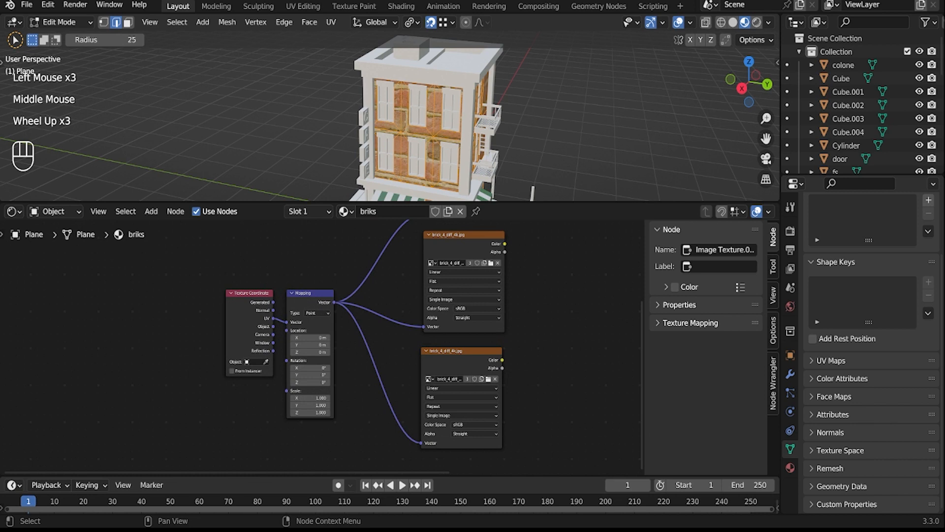
Step: Add a Value node, link it to the Mapping node's Scale, and leave mesh editing
middle_drag(234, 428, 329, 375)
key(shift+a)
click(329, 375)
text(va)
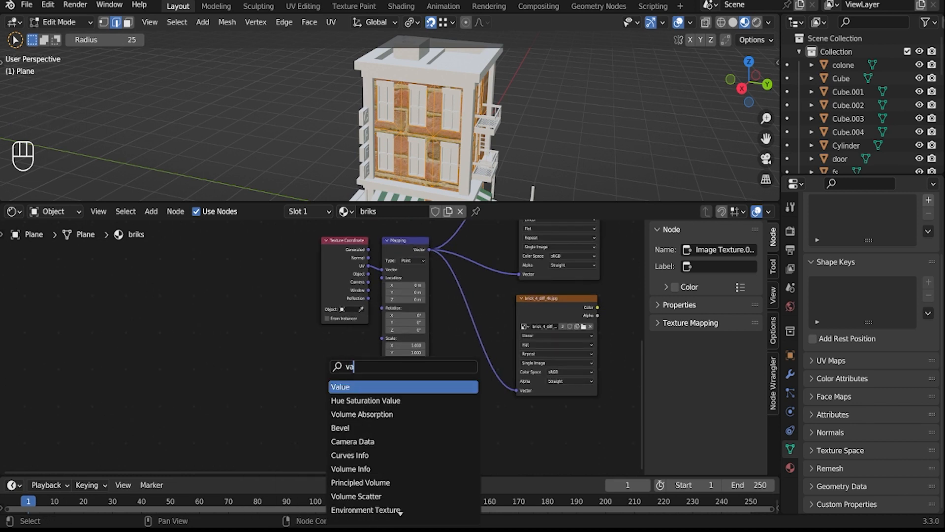
key(Return)
drag(383, 337, 381, 338)
key(Tab)
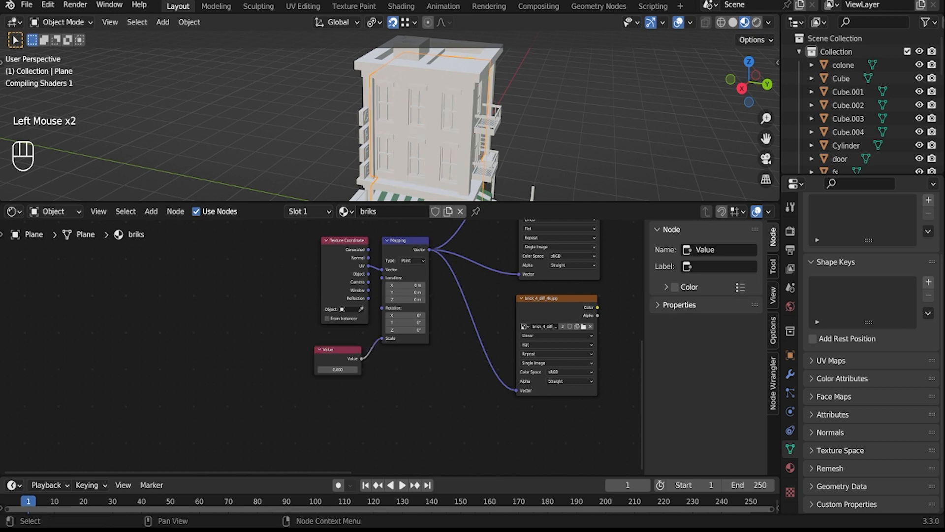
Step: Set the Value node driving the brick mapping scale to about 7
triple_click(355, 369)
double_click(356, 369)
double_click(356, 370)
scroll(424, 148, up, 2)
shift+middle_drag(424, 157, 413, 96)
click(355, 370)
drag(356, 369, 394, 369)
middle_drag(423, 123, 442, 122)
click(541, 128)
shift+middle_drag(567, 64, 526, 122)
middle_drag(526, 122, 512, 116)
middle_drag(512, 115, 489, 105)
key(Tab)
key(Tab)
scroll(490, 105, down, 4)
scroll(394, 123, up, 5)
Step: Set the brick_4_rough_4k.jpg and brick_4_nor_gl_4k.exr textures to Non-Color and link the rough texture's Color to Roughness
middle_drag(443, 295, 253, 432)
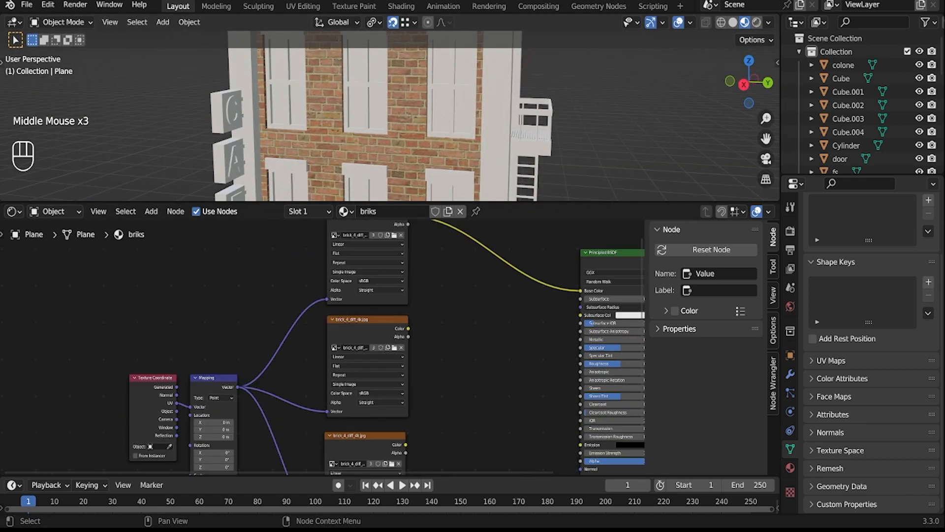
middle_drag(383, 402, 411, 304)
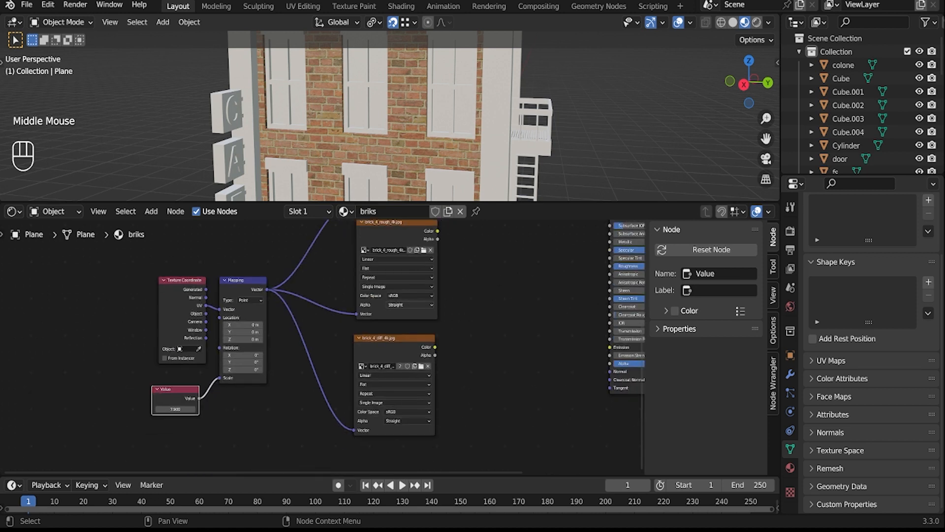
click(411, 295)
click(411, 336)
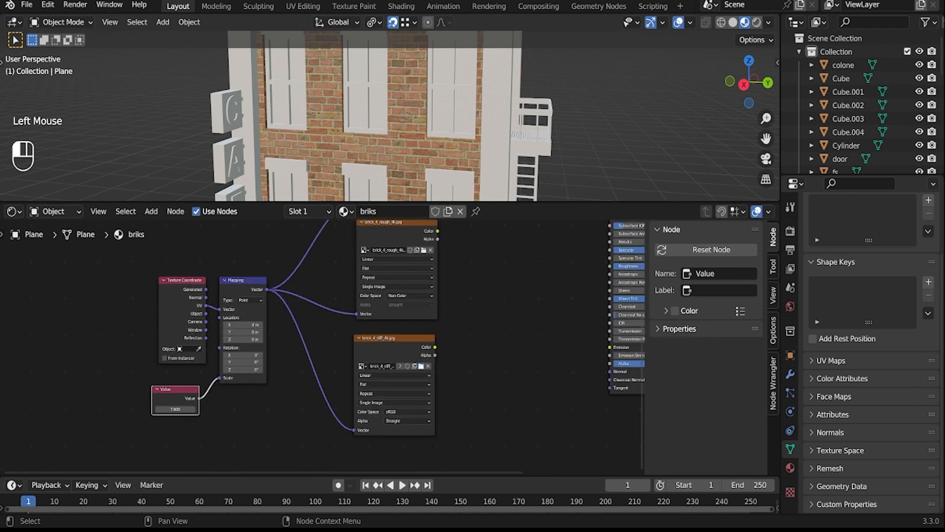
click(407, 411)
click(396, 460)
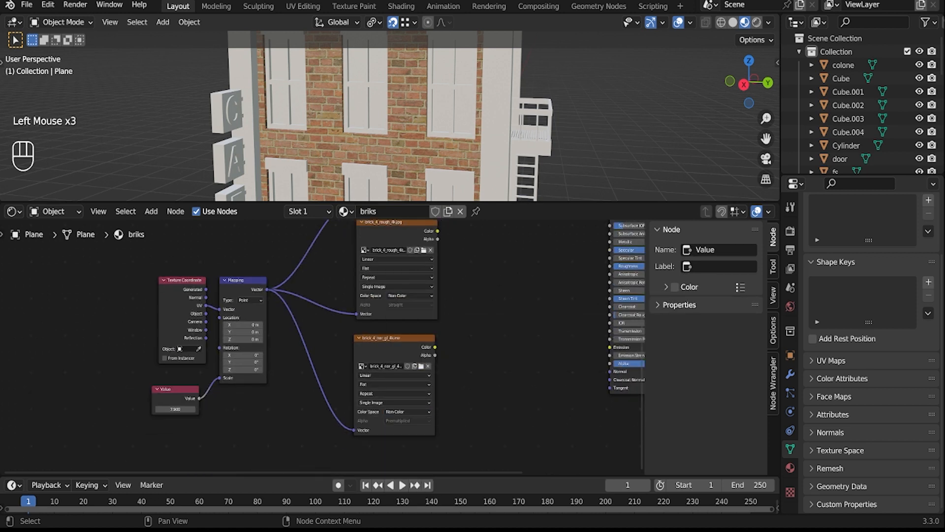
middle_drag(437, 231, 400, 290)
drag(400, 290, 573, 325)
Step: Add a Normal Map node between the brick_4_nor_gl_4k.exr texture's Color and the Principled BSDF's Normal input
middle_drag(469, 418, 438, 406)
key(shift+a)
click(427, 374)
text(nor)
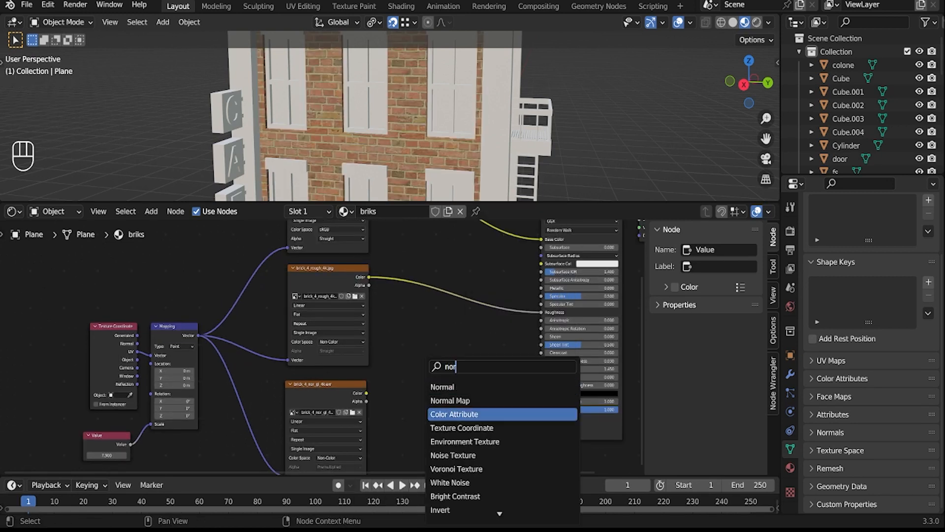
click(450, 400)
click(446, 420)
drag(366, 393, 422, 428)
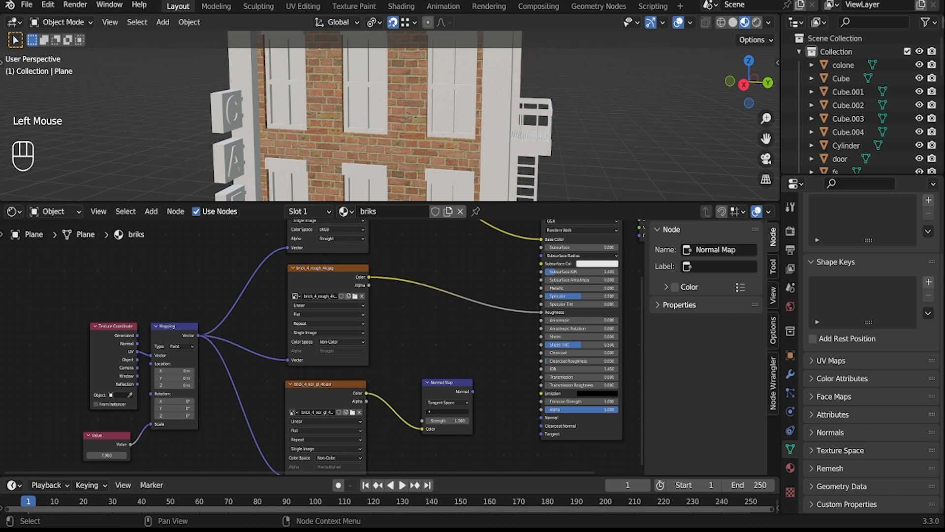
drag(472, 391, 541, 418)
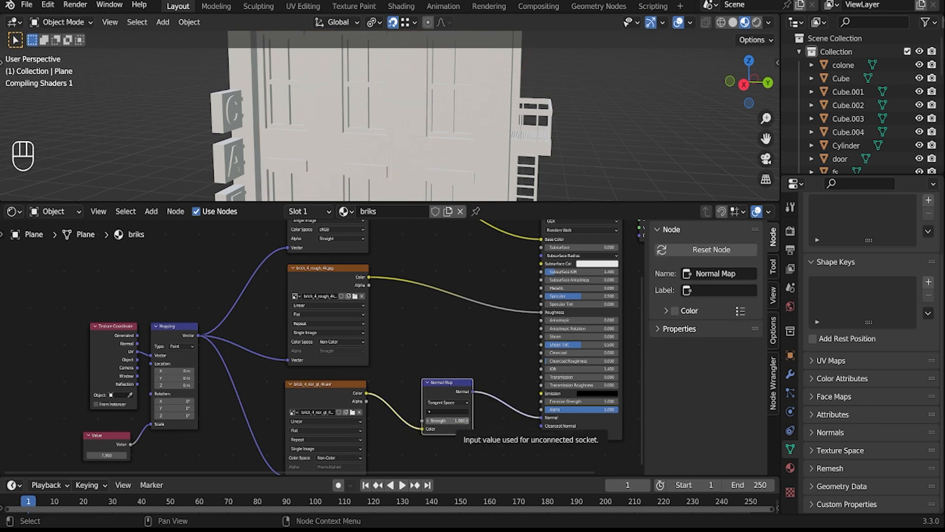
Step: Set the Normal Map node's strength to 2.5 and inspect the brick walls
click(461, 420)
scroll(390, 115, up, 3)
mouse_move(433, 118)
middle_down()
mouse_move(354, 118)
mouse_move(418, 132)
mouse_move(426, 116)
middle_up()
scroll(390, 116, down, 4)
scroll(390, 116, down, 3)
scroll(389, 116, up, 1)
scroll(390, 115, down, 1)
scroll(390, 115, up, 3)
scroll(389, 115, up, 2)
scroll(390, 115, down, 2)
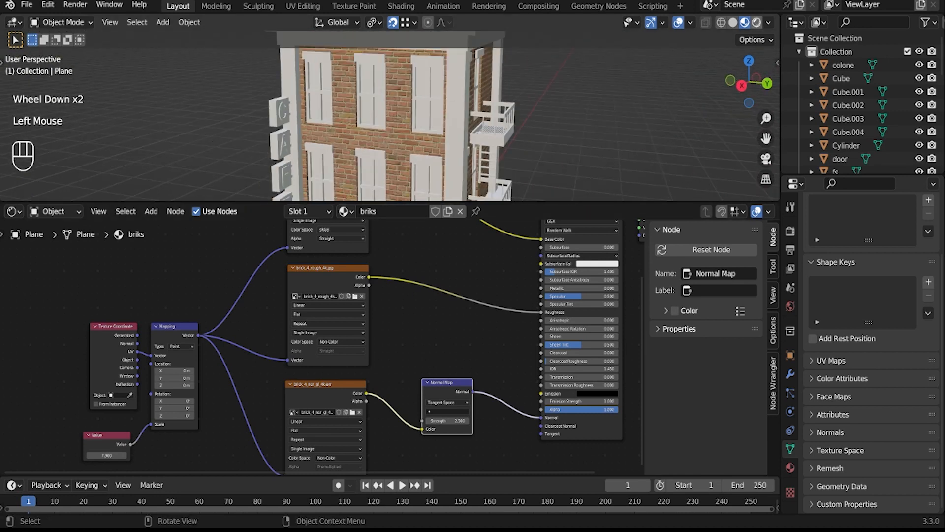
Step: Show the scene in rendered shading and add a Sun light, rotated to light the building's front
click(757, 22)
scroll(411, 148, down, 4)
middle_drag(411, 163, 411, 175)
key(shift+a)
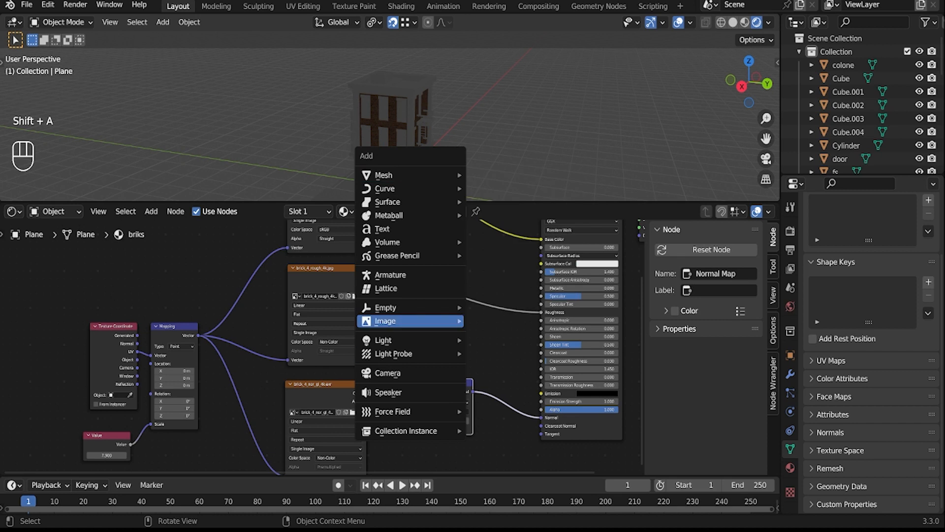
mouse_move(389, 339)
click(495, 407)
key(r)
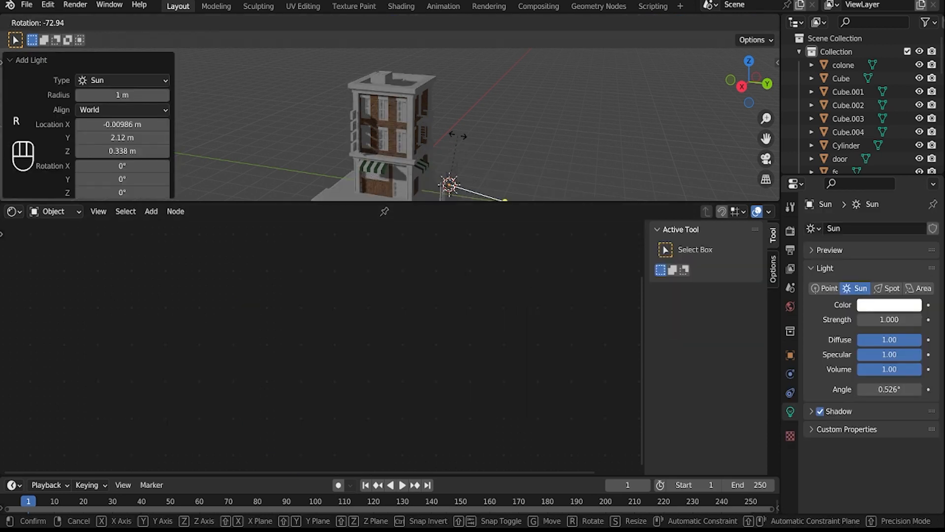
click(458, 136)
scroll(457, 135, up, 4)
scroll(458, 136, down, 4)
Step: Delete the Sun light and return the viewport to material preview shading
mouse_move(457, 148)
shift+middle_down()
mouse_move(468, 108)
mouse_move(462, 123)
shift+middle_up()
key(x)
click(473, 79)
click(744, 22)
Step: Select the wall mesh's large ground-floor brick faces on the building's side and back
mouse_move(462, 123)
shift+middle_down()
mouse_move(470, 158)
mouse_move(445, 133)
mouse_move(403, 123)
shift+middle_up()
scroll(443, 123, up, 3)
middle_drag(404, 123, 337, 74)
middle_drag(338, 74, 374, 104)
click(327, 96)
key(Tab)
click(327, 96)
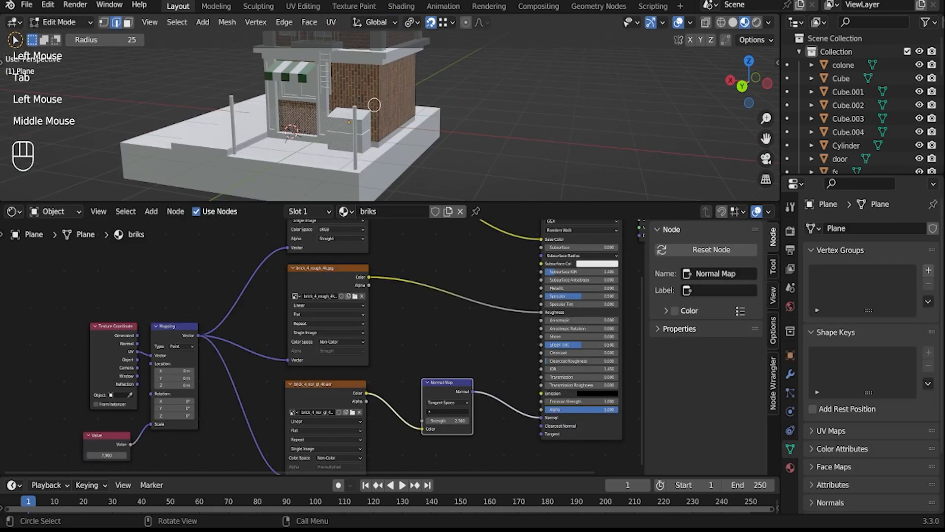
click(353, 86)
shift+click(396, 99)
middle_drag(396, 98, 256, 101)
middle_drag(542, 123, 516, 123)
scroll(517, 123, down, 1)
shift+click(571, 162)
middle_drag(571, 163, 551, 158)
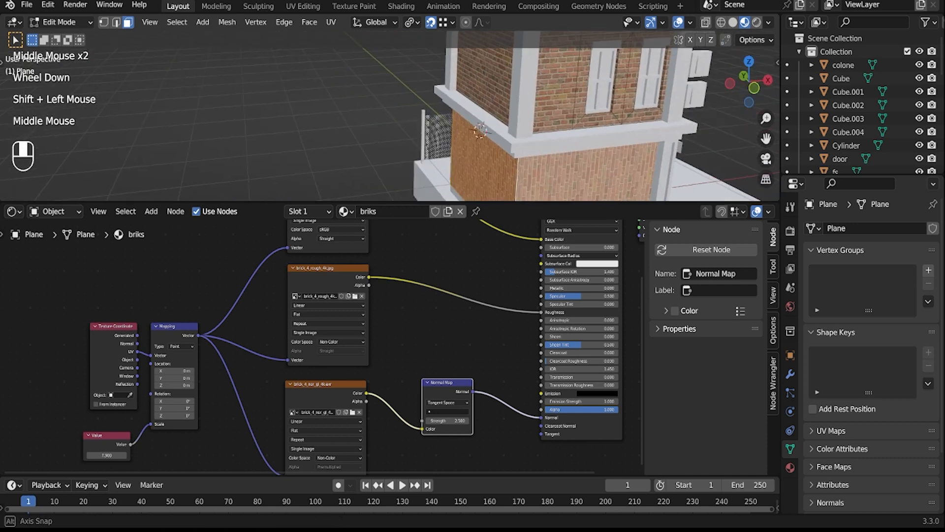
scroll(492, 123, down, 2)
Step: Turn the Shader Editor area into a UV Editor and frame the selected wall faces' UV islands
click(13, 211)
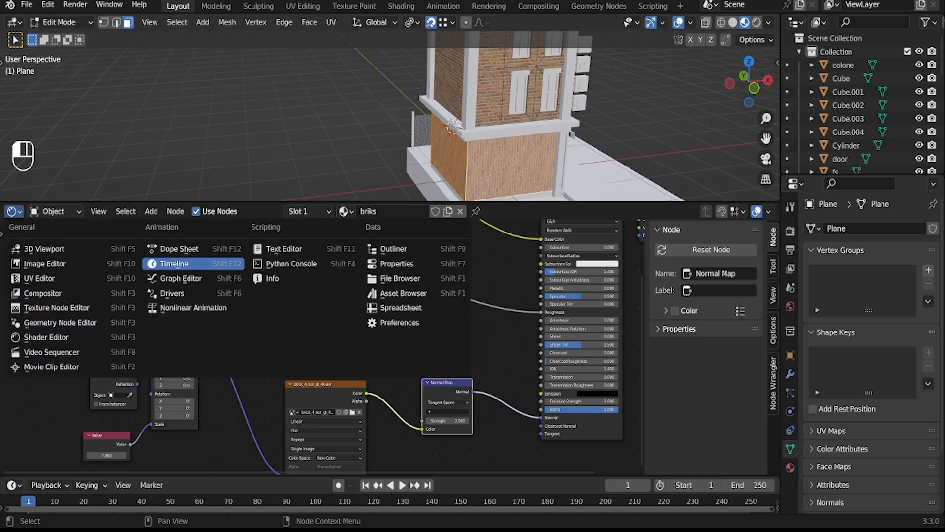
click(39, 278)
scroll(389, 347, down, 6)
scroll(390, 347, up, 1)
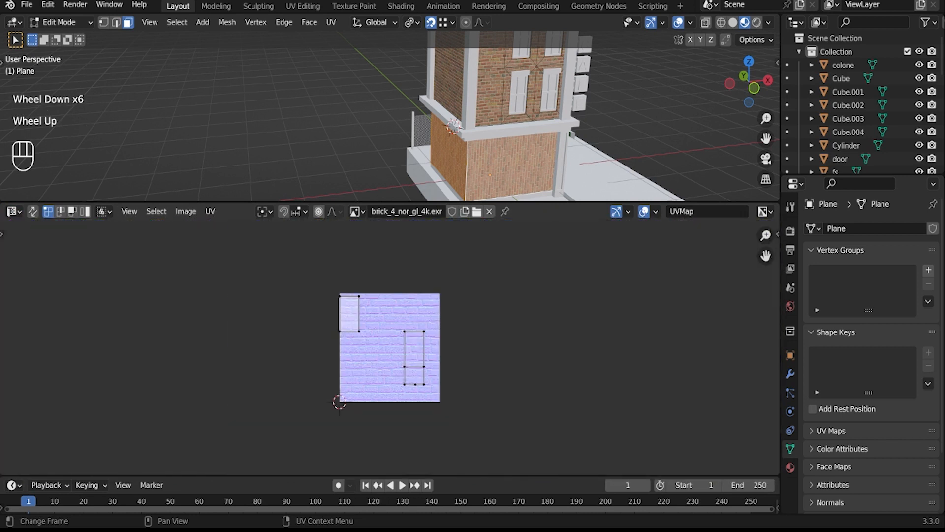
Step: Rotate all UV islands of the selected ground-floor wall faces by 90 degrees
text(ar90)
click(392, 359)
scroll(492, 119, up, 4)
ctrl+middle_drag(492, 109, 492, 138)
shift+middle_drag(492, 128, 419, 101)
Step: Isolate the wall mesh in Local View in Edit Mode and show it in right orthographic view
click(276, 113)
key(Tab)
click(275, 114)
middle_drag(276, 113, 142, 119)
shift+middle_drag(217, 118, 379, 129)
click(315, 128)
key(Tab)
middle_drag(379, 129, 403, 143)
scroll(359, 128, up, 2)
middle_drag(403, 144, 379, 133)
scroll(389, 133, down, 2)
shift+middle_drag(379, 133, 388, 91)
scroll(389, 148, up, 1)
key(slash)
scroll(389, 116, up, 1)
click(750, 83)
scroll(389, 116, up, 3)
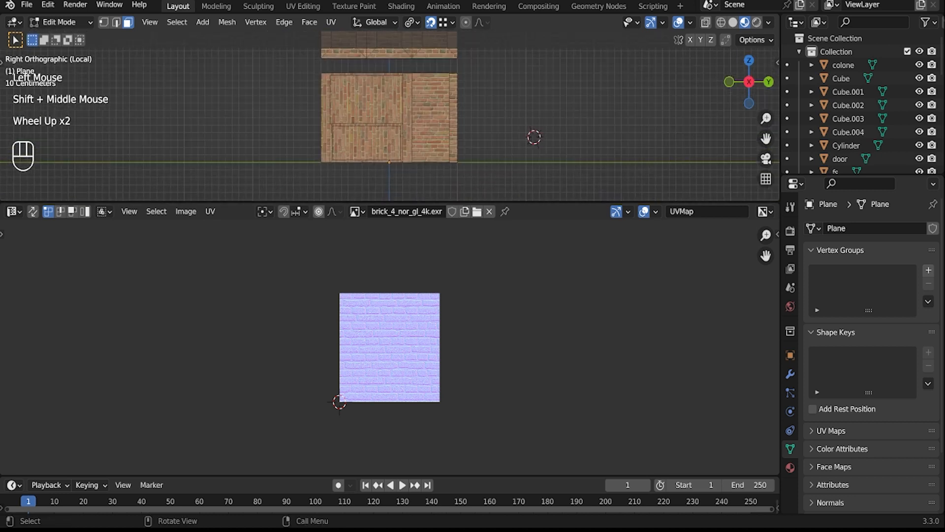
Step: Select the shopfront panel and frame faces on the wall mesh's ground floor
drag(443, 207, 477, 211)
click(489, 211)
mouse_move(487, 162)
middle_down()
mouse_move(433, 167)
mouse_move(566, 167)
mouse_move(504, 165)
middle_up()
shift+drag(435, 135, 435, 137)
middle_drag(435, 137, 441, 118)
shift+click(443, 147)
shift+click(443, 148)
shift+click(441, 118)
shift+click(480, 142)
Step: Extend the selection with the remaining ground-floor shopfront faces, including the frame edges and the lower panel
middle_drag(440, 167, 465, 160)
middle_drag(466, 160, 349, 175)
shift+drag(306, 94, 404, 168)
shift+middle_drag(405, 169, 360, 160)
middle_drag(361, 160, 362, 135)
shift+drag(318, 51, 339, 79)
shift+middle_drag(340, 80, 660, 148)
ctrl+click(348, 90)
shift+click(474, 76)
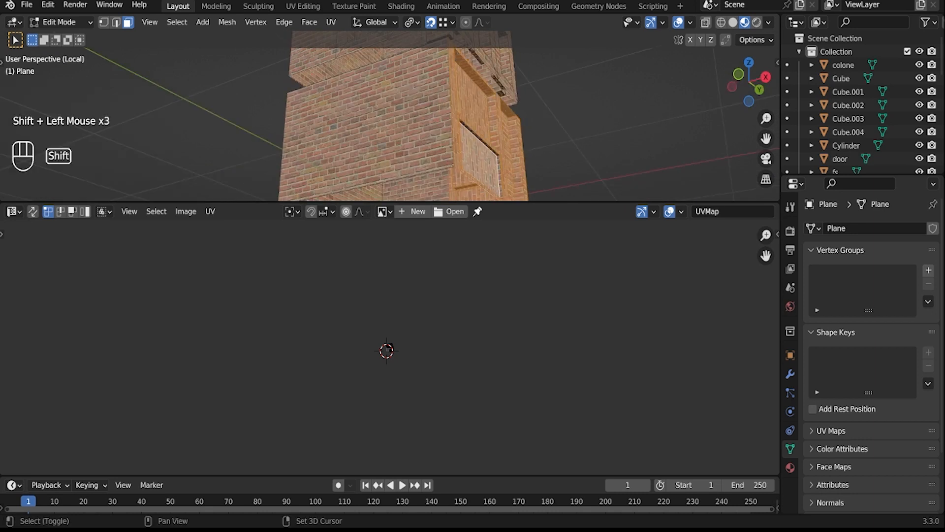
middle_drag(474, 77, 443, 99)
scroll(443, 99, down, 2)
middle_drag(443, 99, 433, 109)
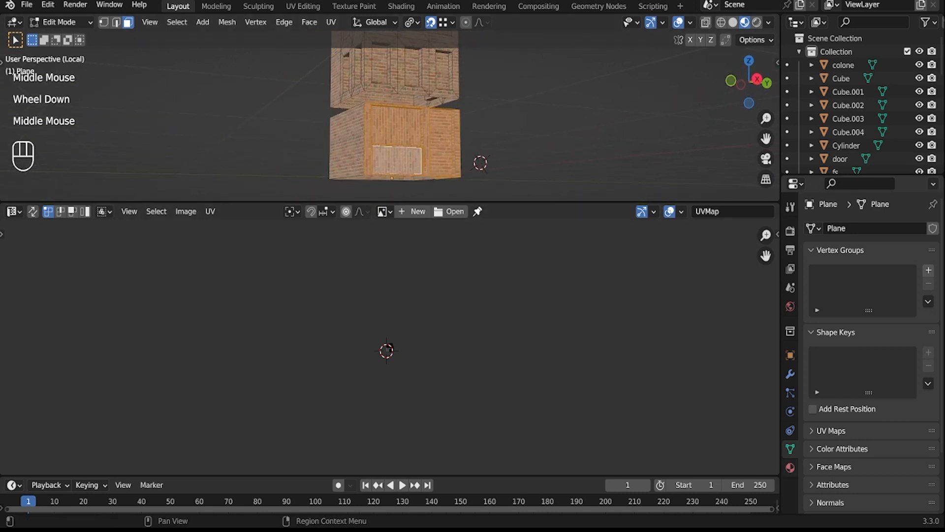
Step: Add a material slot to the wall mesh and create a new material named BLUE in it
click(790, 468)
click(933, 228)
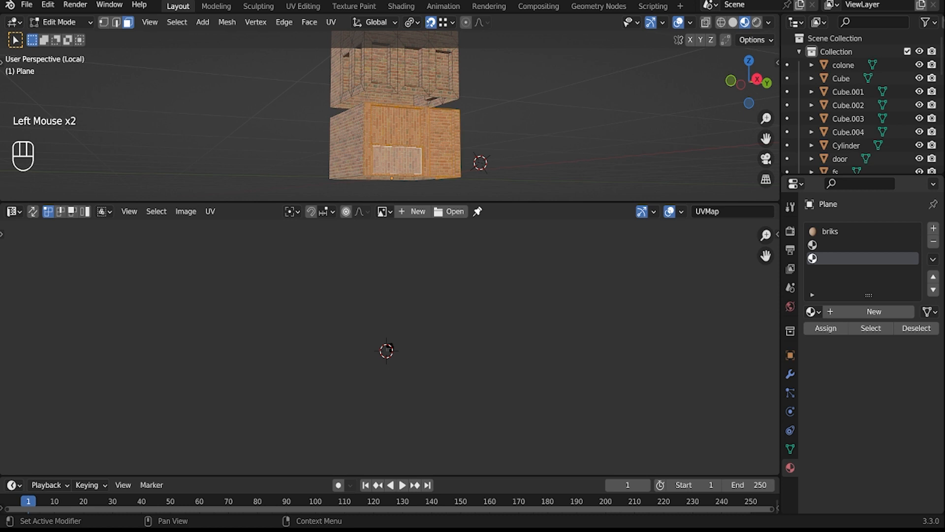
click(871, 310)
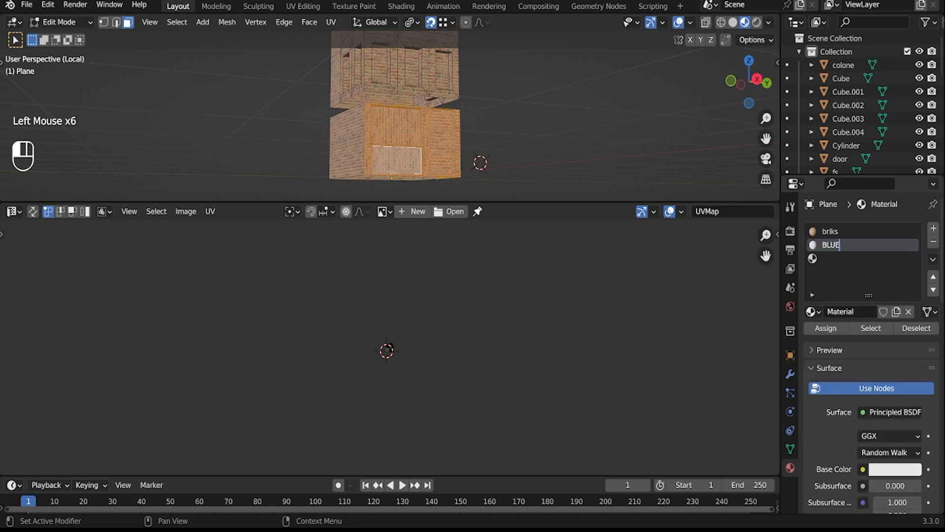
Step: Set BLUE's base color to light blue with hue about 0.57, and assign the material to the selected shopfront faces
click(895, 468)
click(865, 302)
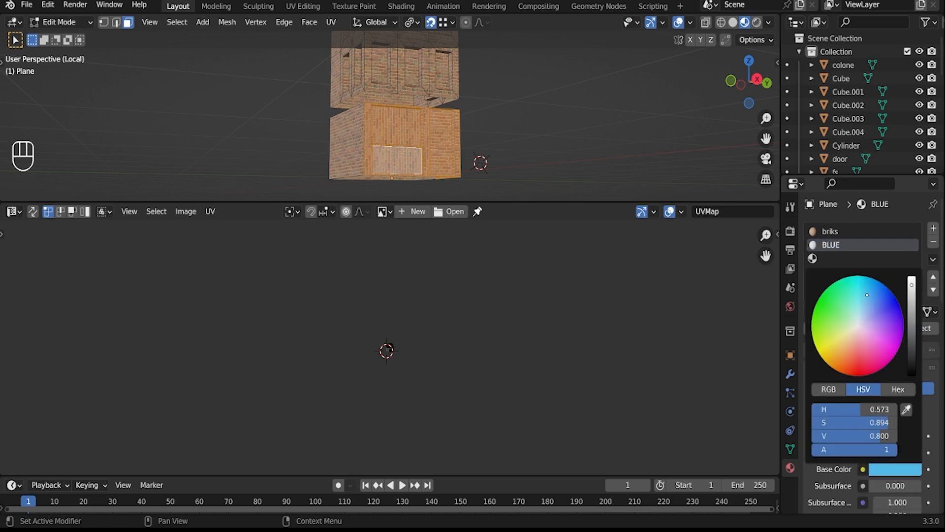
drag(866, 295, 867, 294)
click(826, 328)
key(Tab)
middle_drag(443, 123, 409, 85)
scroll(394, 118, up, 2)
click(450, 145)
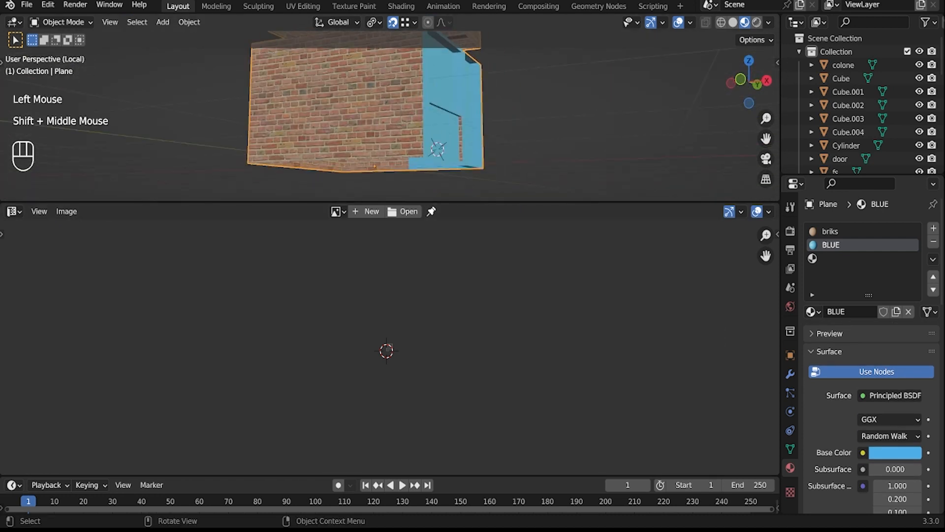
Step: Assign BLUE to the narrow brick faces left beside the shopfront's recessed panel
key(Tab)
click(461, 138)
click(862, 245)
click(825, 327)
middle_drag(463, 123, 311, 111)
click(829, 231)
click(831, 244)
click(826, 328)
middle_drag(394, 123, 344, 118)
scroll(384, 118, up, 2)
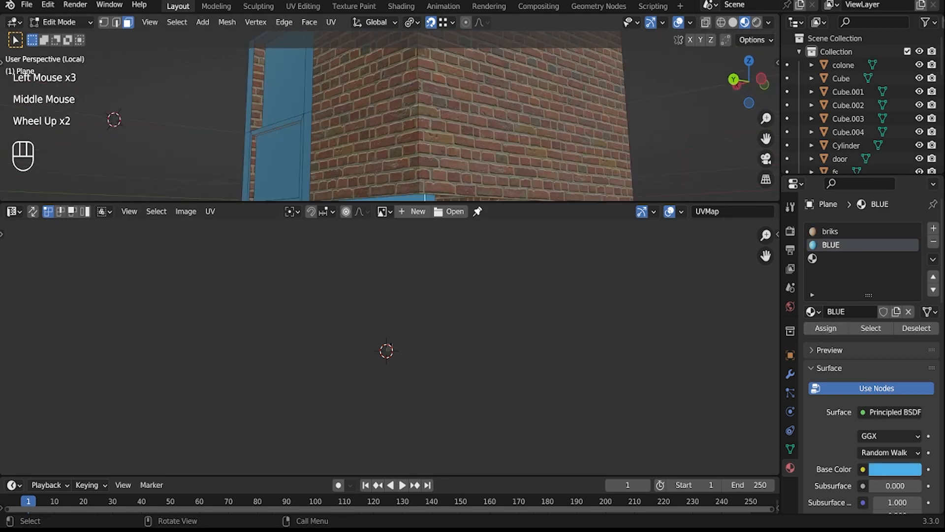
Step: Assign BLUE to the leftover brick strips at the shopfront's outer edge, and return to the full scene in Object Mode
click(256, 86)
shift+click(252, 167)
middle_drag(256, 162, 391, 162)
click(831, 245)
scroll(384, 118, down, 2)
middle_drag(384, 118, 433, 128)
click(315, 119)
key(Tab)
key(slash)
Step: Apply the white material to the colone object's building columns, after trying BLUE on them
click(374, 123)
click(433, 138)
click(812, 284)
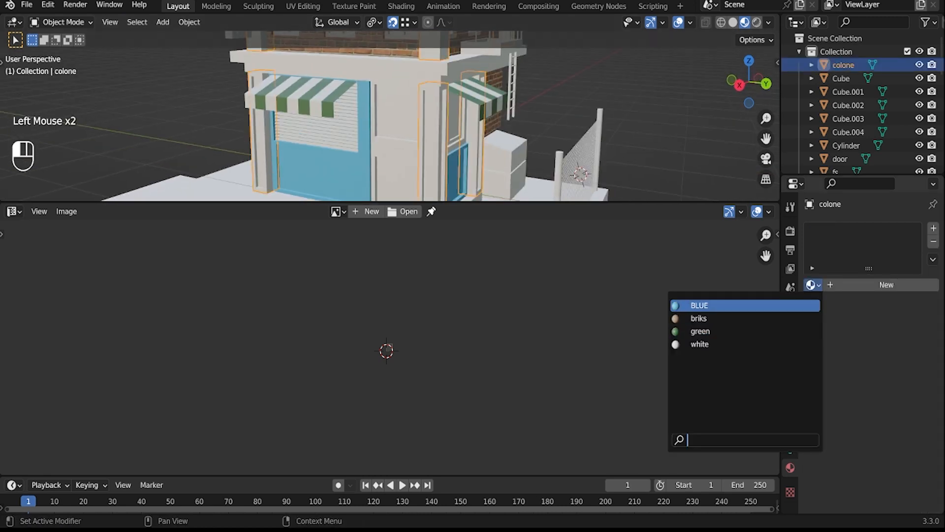
click(699, 305)
scroll(384, 118, down, 2)
click(812, 285)
click(699, 345)
Step: Isolate the columns in Local View in Edit Mode and select all faces of the ground-floor columns
middle_drag(345, 123, 394, 89)
key(Tab)
middle_drag(245, 95, 256, 112)
drag(255, 112, 314, 140)
click(314, 140)
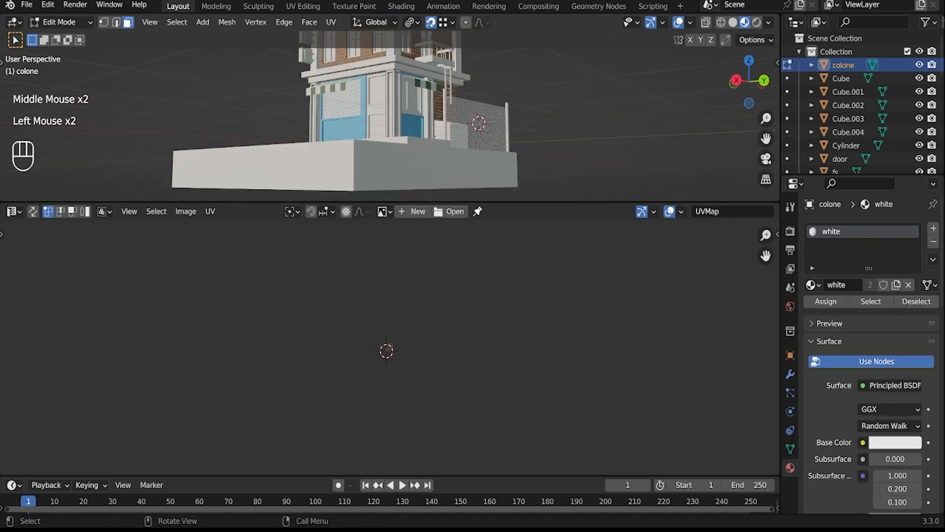
key(slash)
middle_drag(344, 123, 315, 133)
drag(297, 133, 489, 201)
scroll(433, 148, up, 3)
scroll(433, 148, down, 1)
middle_drag(433, 148, 443, 118)
Step: Assign BLUE to the ground-floor columns through a second material slot, and return to the full scene in Object Mode
click(932, 228)
click(813, 311)
click(699, 329)
click(825, 328)
scroll(433, 113, down, 1)
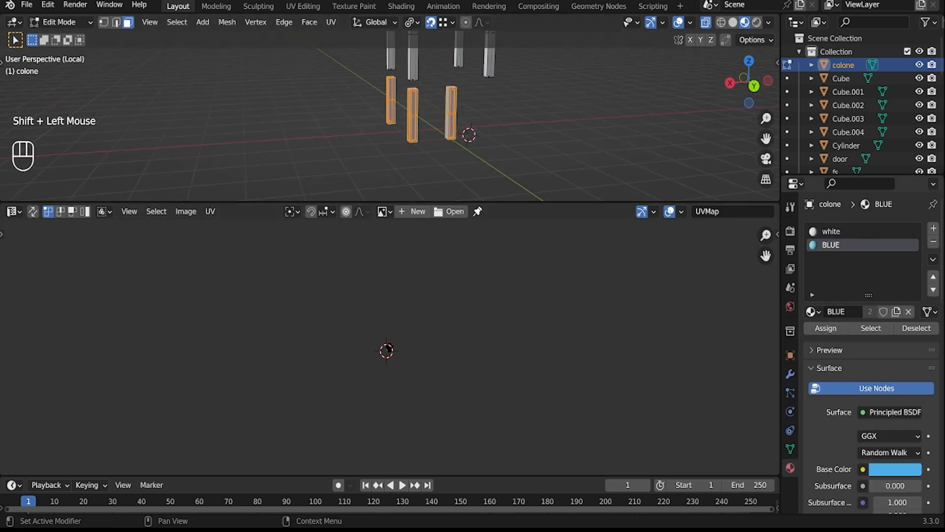
key(slash)
middle_drag(433, 123, 404, 128)
key(Tab)
Step: Examine the ground floor's shopfront, doorway and side from several angles for parts still without a material
scroll(418, 126, up, 2)
click(566, 99)
shift+middle_drag(403, 148, 404, 73)
middle_drag(404, 98, 403, 143)
click(401, 99)
shift+middle_drag(404, 143, 429, 104)
click(348, 104)
middle_drag(348, 103, 236, 99)
shift+middle_drag(296, 98, 354, 99)
middle_drag(354, 98, 394, 128)
shift+middle_drag(394, 128, 370, 35)
shift+middle_drag(369, 98, 450, 121)
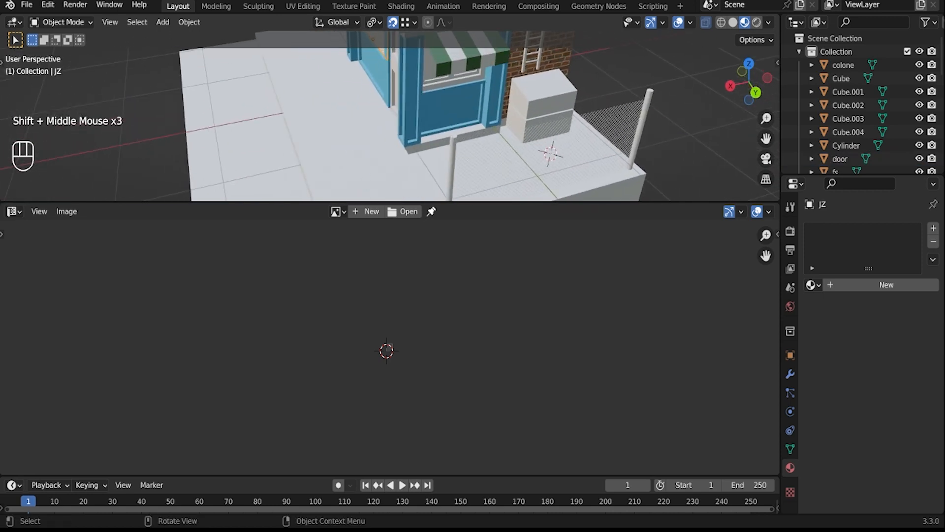
Step: Apply the BLUE material to the fs base strip running around the ground floor
click(433, 143)
click(812, 285)
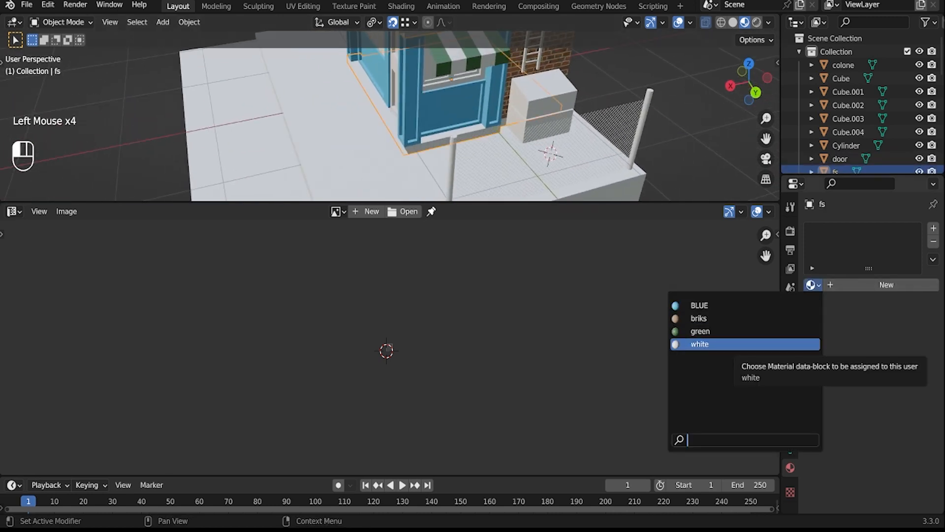
click(718, 306)
Step: Turn off X-ray display in the viewport
middle_drag(670, 118, 468, 99)
click(635, 106)
key(Tab)
key(Tab)
key(Tab)
key(Tab)
click(706, 22)
Step: Select the fs base strip's faces beneath the brick side and back walls in Edit Mode
middle_drag(654, 99, 507, 136)
scroll(507, 106, down, 1)
middle_drag(507, 135, 389, 130)
middle_drag(389, 131, 370, 128)
scroll(369, 128, up, 2)
middle_drag(443, 133, 404, 128)
shift+middle_drag(403, 128, 394, 59)
key(Tab)
click(484, 110)
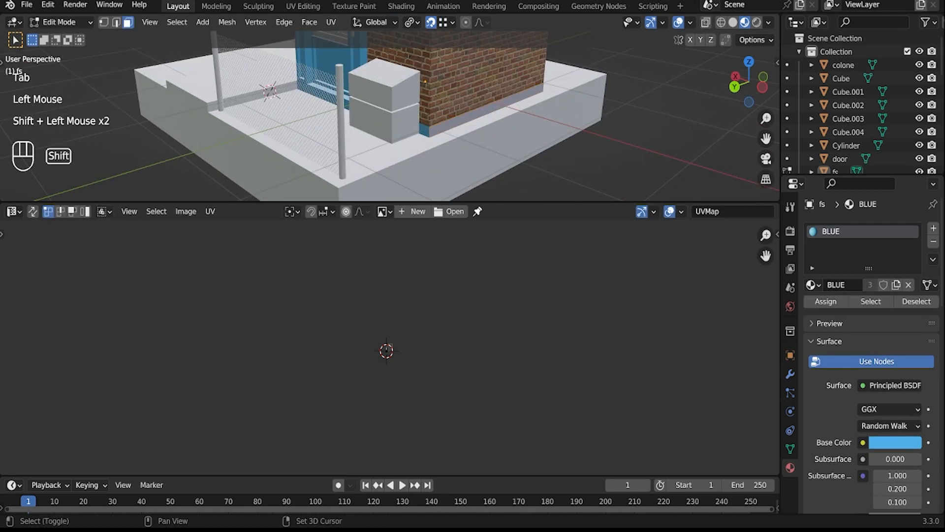
middle_drag(344, 118, 443, 118)
Step: Add a second material slot with briks to the fs base strip and assign it to the selected faces
click(933, 228)
click(812, 311)
click(699, 344)
click(825, 328)
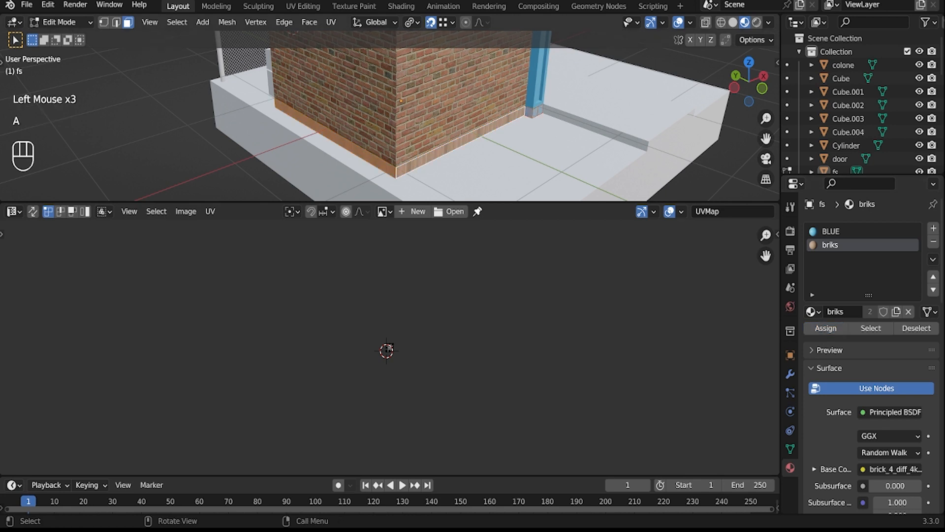
Step: Unwrap the selected briks faces of the fs base strip with Smart UV Project
key(u)
click(505, 121)
key(u)
click(505, 145)
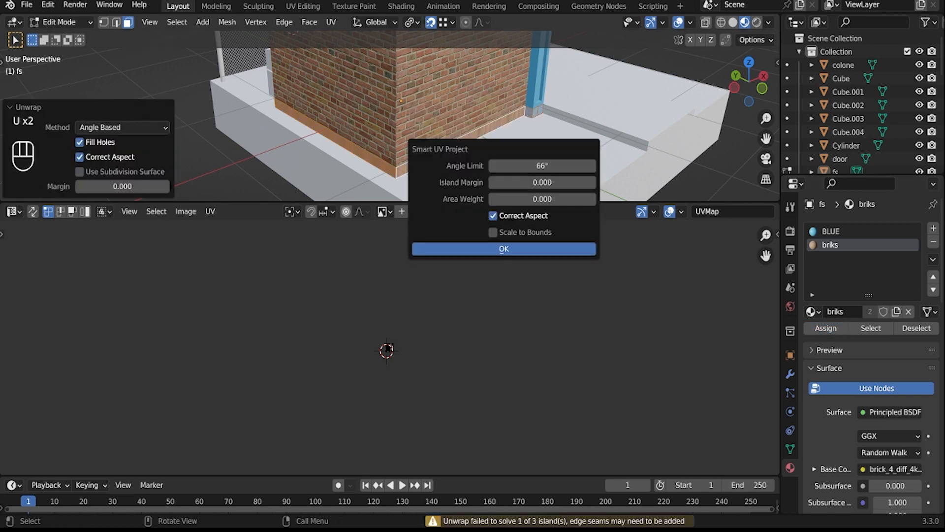
click(505, 249)
scroll(390, 347, up, 3)
scroll(390, 347, up, 5)
scroll(390, 118, down, 1)
middle_drag(345, 118, 394, 118)
middle_drag(344, 118, 320, 118)
scroll(394, 118, up, 3)
key(Tab)
middle_drag(418, 118, 374, 123)
key(Tab)
key(a)
key(a)
right_click(505, 137)
right_click(505, 137)
key(Tab)
Step: Select the base strip's brick faces and rotate their UVs by -90 degrees
scroll(443, 118, down, 2)
middle_drag(443, 128, 477, 108)
scroll(443, 108, down, 3)
click(443, 78)
scroll(443, 79, up, 2)
double_click(463, 102)
key(Tab)
click(463, 103)
middle_drag(453, 109, 374, 109)
shift+click(467, 111)
middle_drag(512, 111, 424, 122)
shift+click(451, 118)
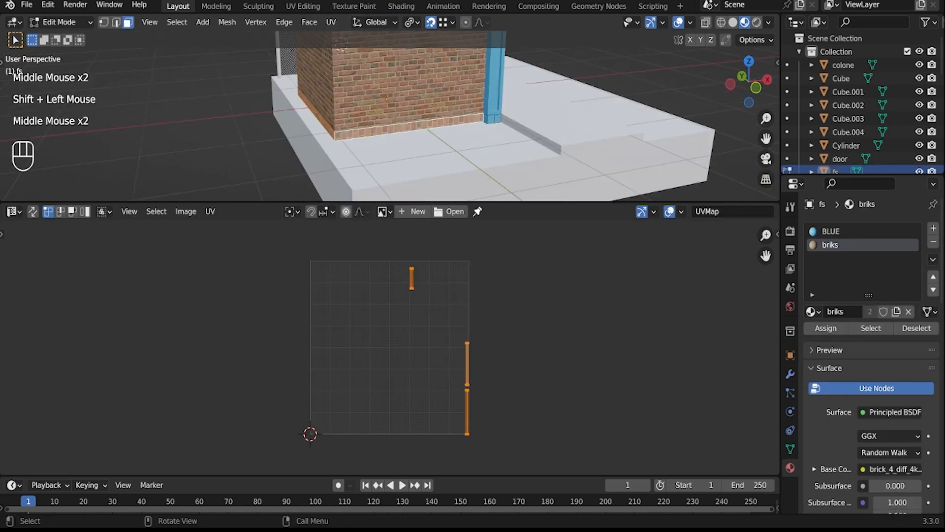
text(r90)
right_click(423, 122)
text(r-90)
key(Return)
scroll(389, 116, up, 1)
key(Tab)
scroll(389, 115, up, 1)
scroll(389, 116, down, 2)
key(Tab)
key(Tab)
Step: Switch the UV editor area to the Shader Editor and bring the shopfront into view
middle_drag(493, 113, 404, 115)
click(591, 69)
middle_drag(493, 108, 403, 116)
scroll(404, 116, down, 2)
shift+middle_drag(403, 115, 433, 111)
scroll(394, 115, up, 3)
click(14, 211)
click(46, 337)
Step: Create a new material named "metal white" on the slatted window shutter beneath the front awning
click(322, 88)
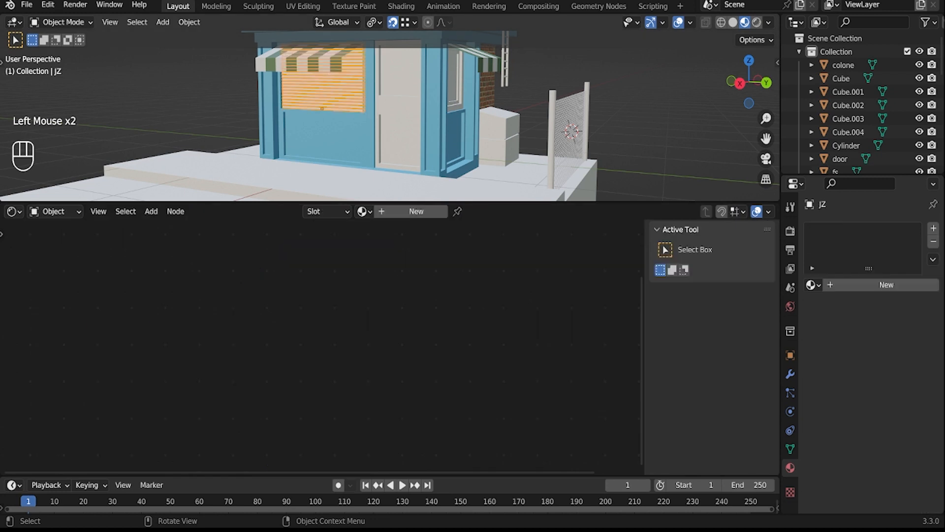
click(416, 211)
middle_drag(492, 344, 485, 345)
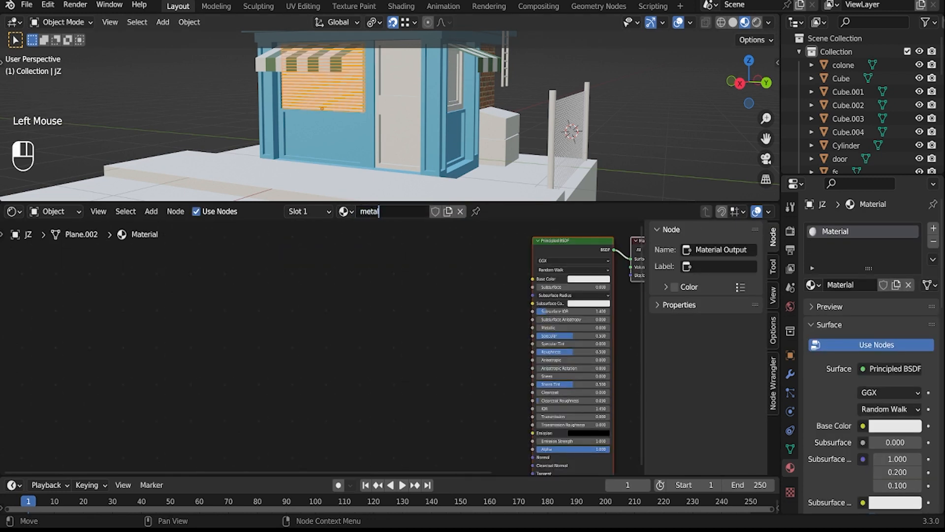
middle_drag(394, 369, 384, 374)
scroll(384, 374, up, 1)
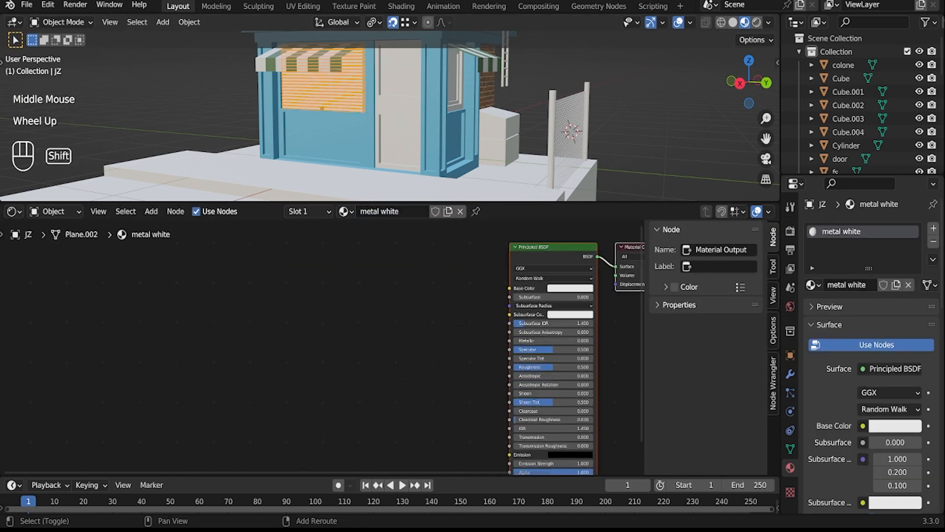
Step: Add a ColorRamp node to metal white and connect its Color output to the Principled BSDF's Roughness
key(shift+a)
text(co)
key(Return)
click(396, 335)
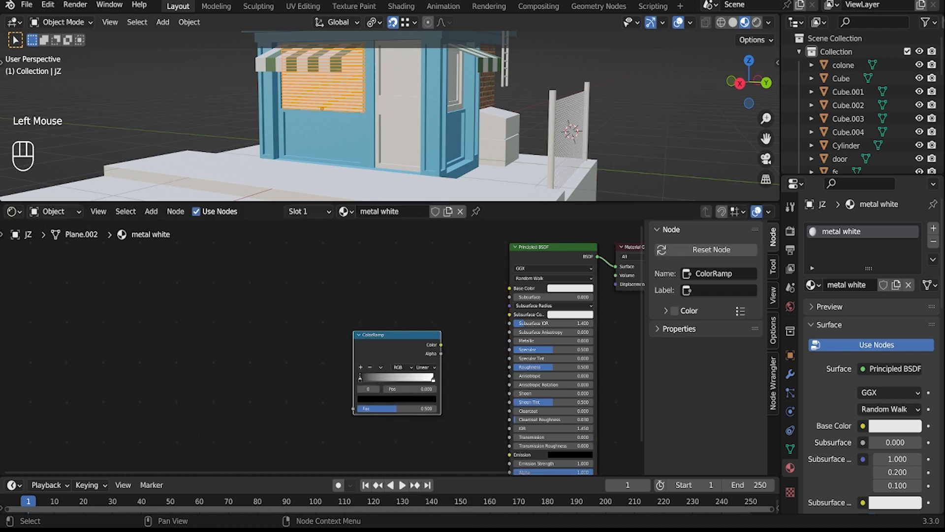
drag(397, 335, 377, 330)
drag(515, 367, 512, 367)
drag(364, 330, 366, 365)
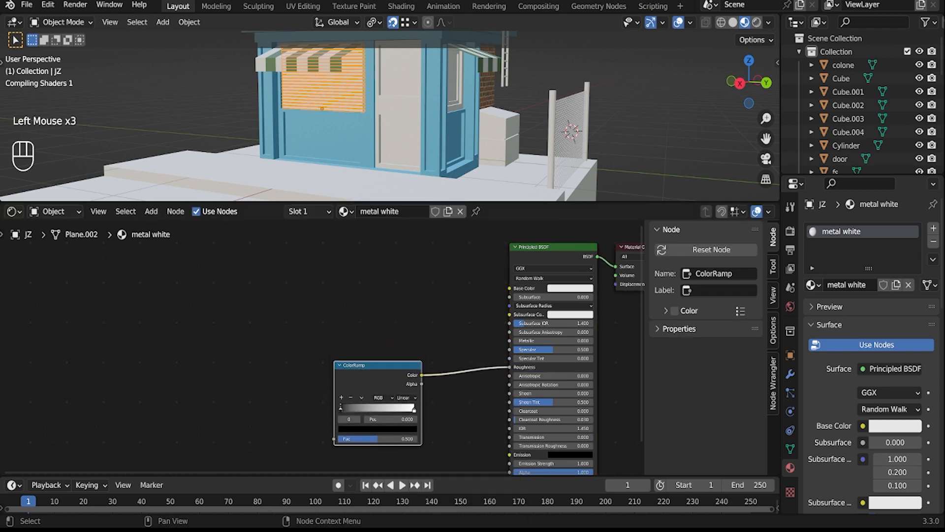
Step: Duplicate the ColorRamp into Metallic with its white stop at 0.422, and set the roughness ramp's black stop to 0.207
key(shift+d)
click(378, 315)
drag(422, 285, 510, 340)
drag(340, 408, 356, 409)
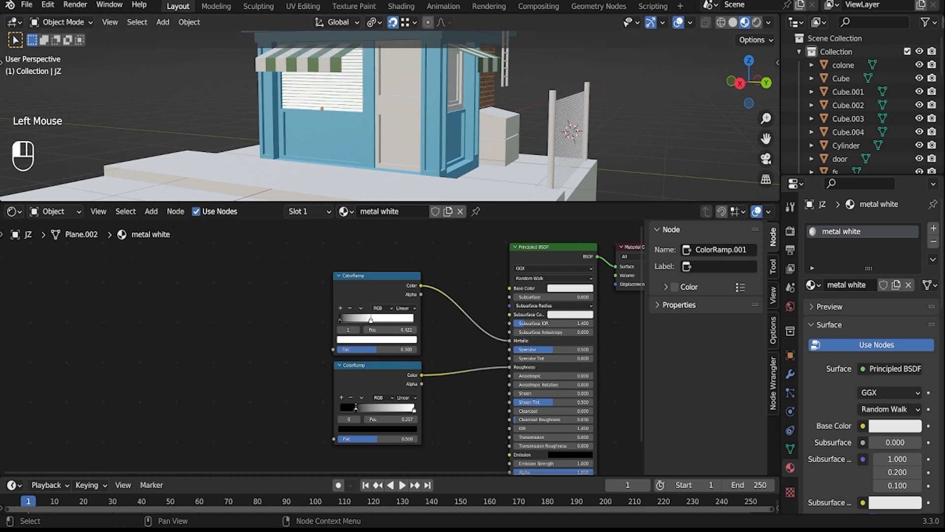
Step: Add a Noise Texture with scale 4.3 and detail 7.3, feeding its Color into the roughness ramp's Fac, and save the file
key(shift+a)
click(255, 375)
text(noi)
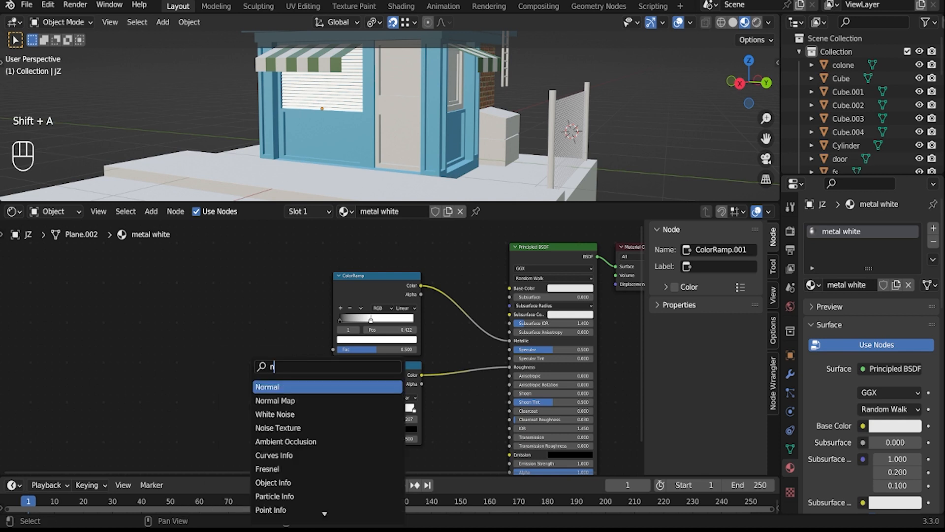
click(273, 401)
click(237, 401)
drag(270, 398, 290, 395)
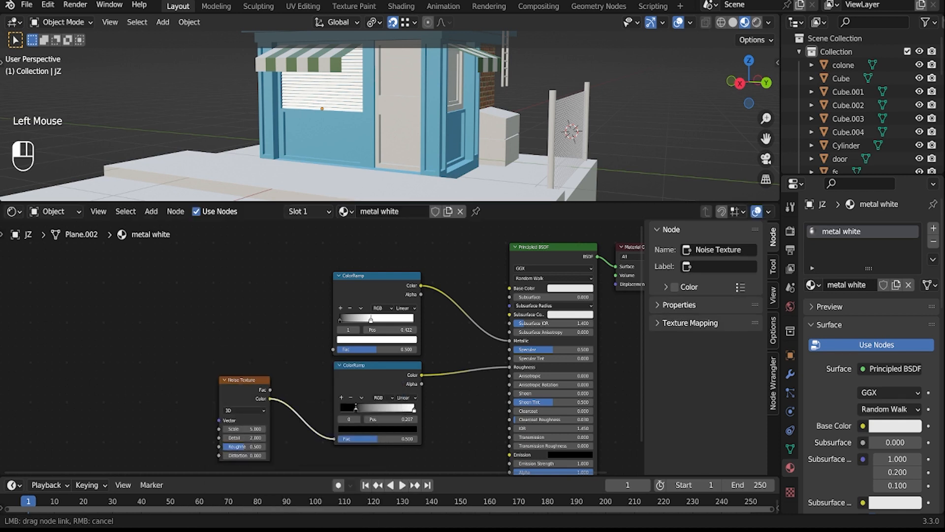
drag(334, 438, 334, 438)
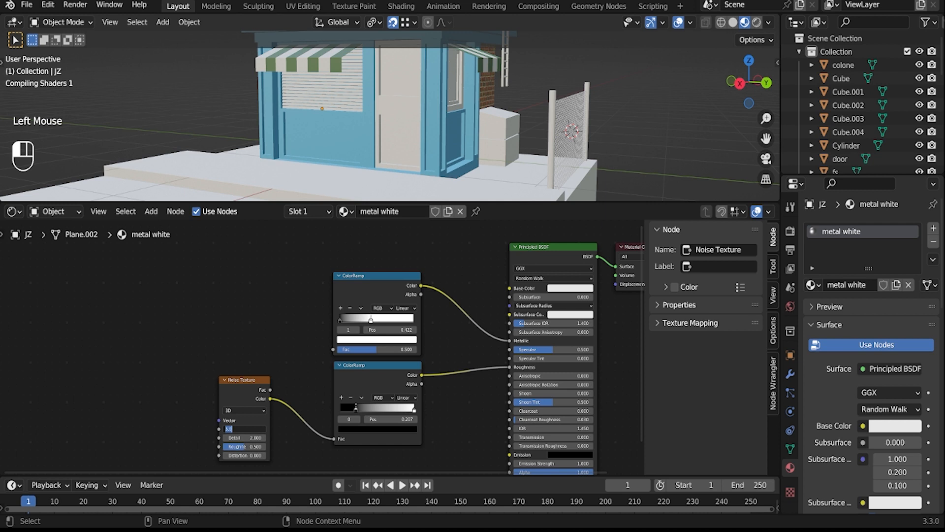
text(4.3)
key(Return)
key(ctrl+s)
key(ctrl+s)
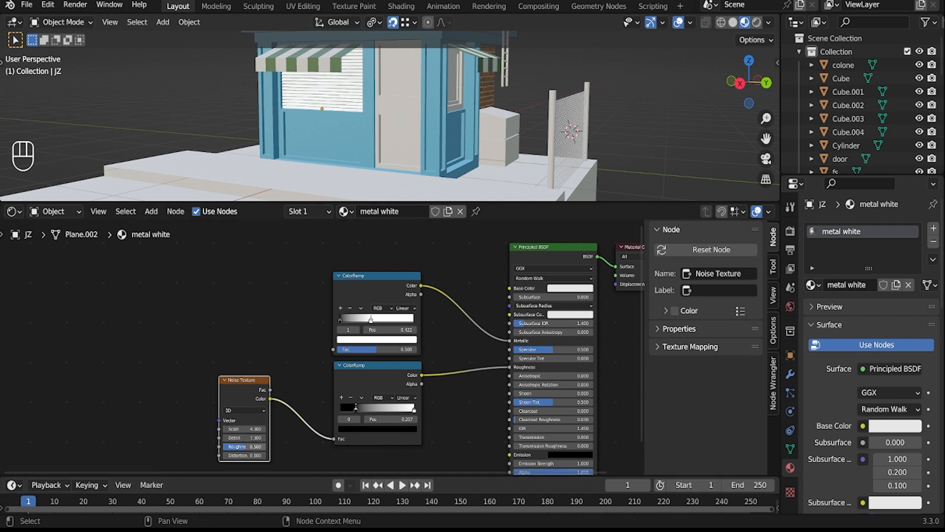
Step: Add a Bump node to metal white and connect its Normal output to the Principled BSDF's Normal input
scroll(443, 118, up, 5)
shift+middle_drag(345, 98, 537, 133)
scroll(443, 118, up, 1)
middle_drag(393, 108, 502, 118)
middle_drag(394, 118, 418, 118)
middle_drag(394, 118, 345, 118)
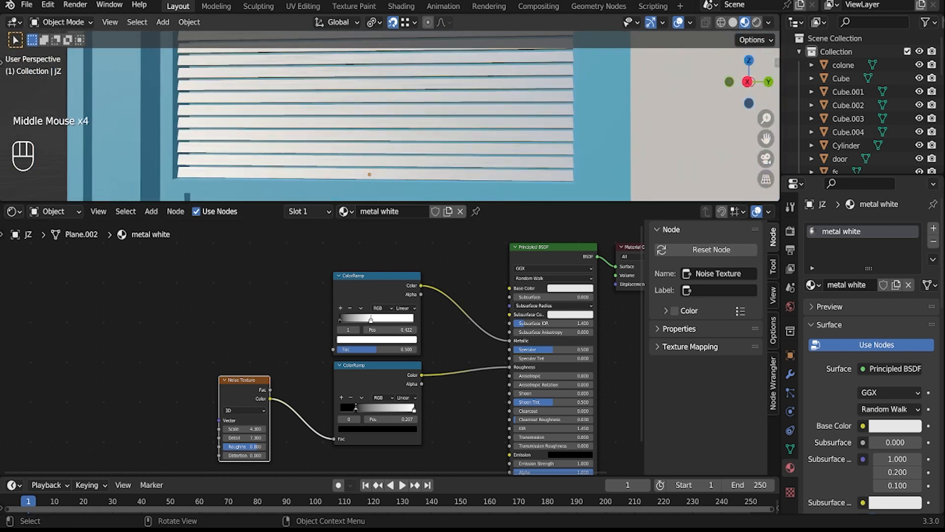
middle_drag(458, 443, 436, 317)
key(shift+a)
text(bum)
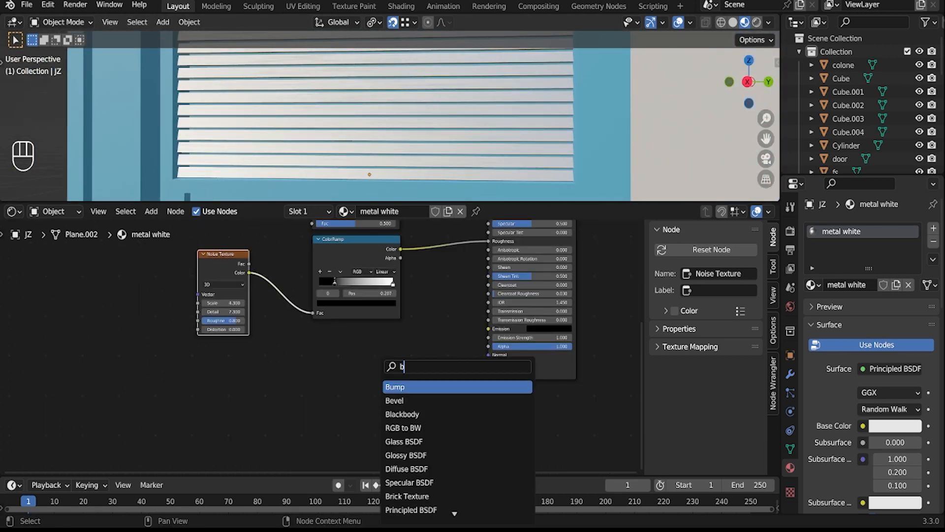
key(Return)
click(378, 381)
drag(422, 373, 489, 355)
key(shift+a)
text(norma)
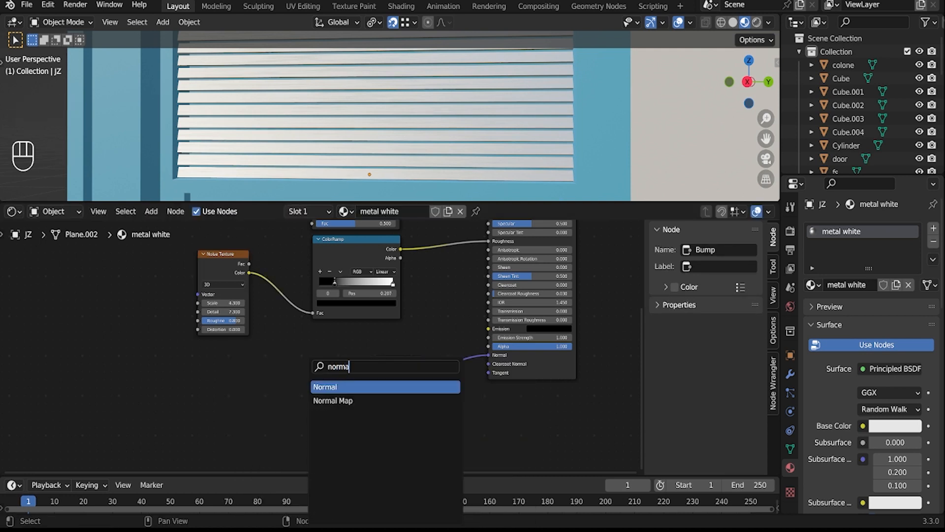
click(333, 400)
click(296, 359)
key(x)
Step: Add a Voronoi Texture node and connect its Color output to the Bump node's Height
key(shift+a)
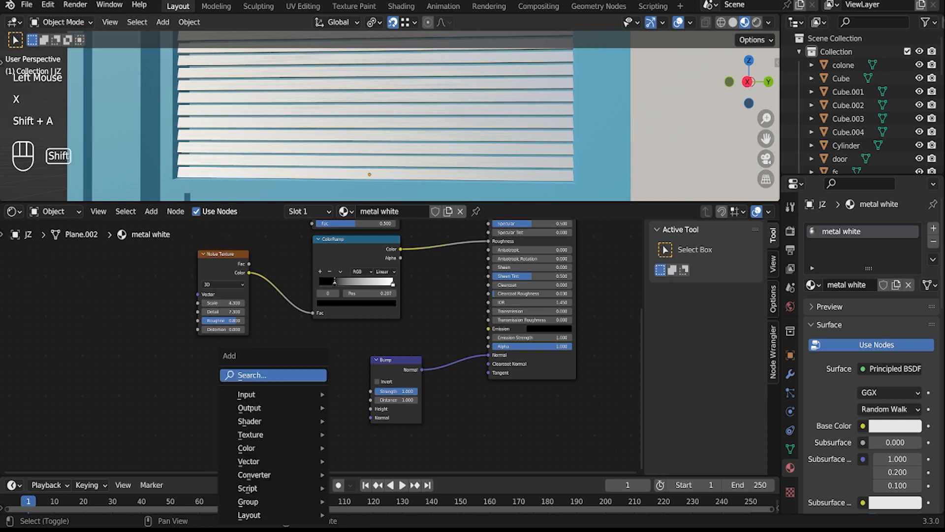
click(305, 375)
text(voro)
key(Return)
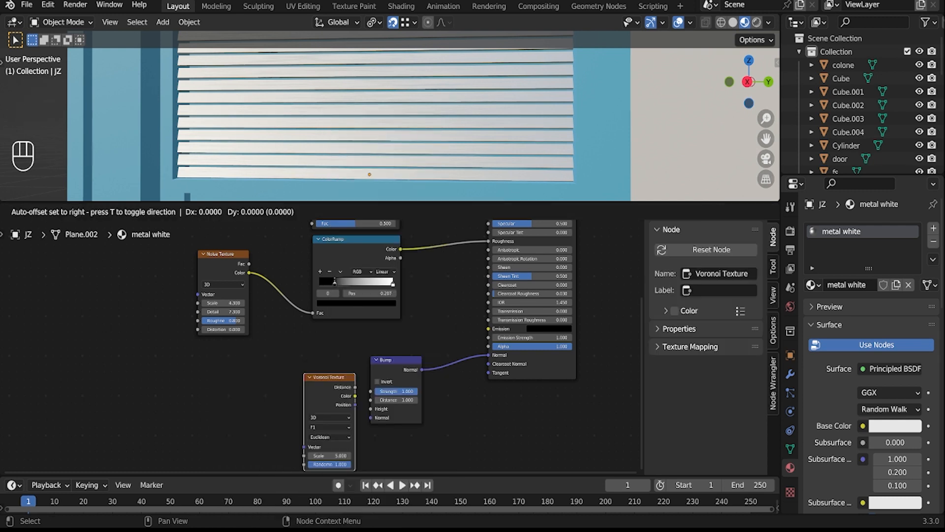
click(301, 374)
drag(327, 389, 370, 408)
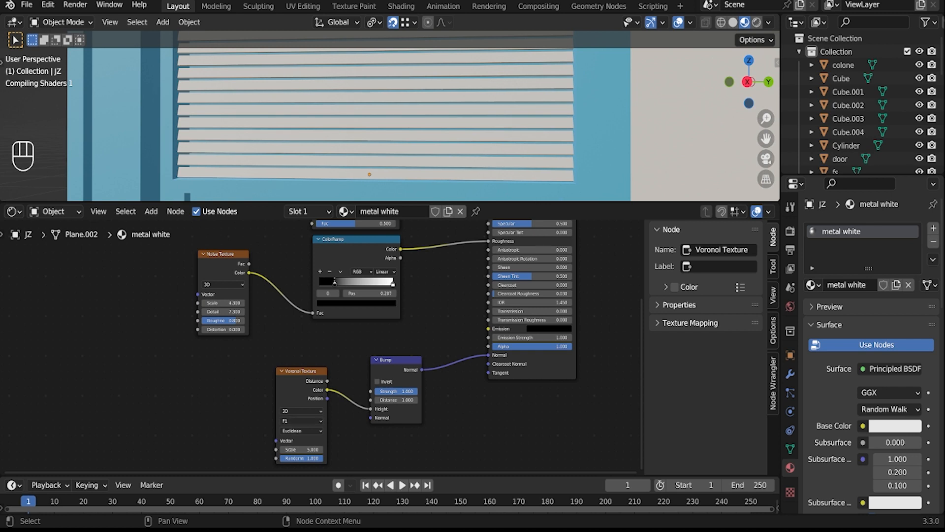
Step: Set the Voronoi Texture's scale to 13 and the Bump node's strength to 0.08
click(394, 379)
scroll(323, 346, down, 1)
text(13)
key(Return)
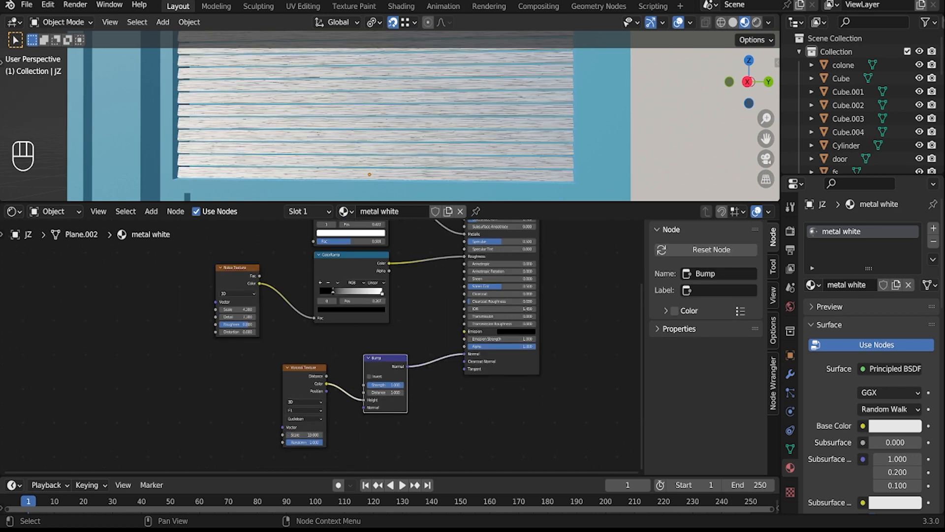
text(.08)
key(Return)
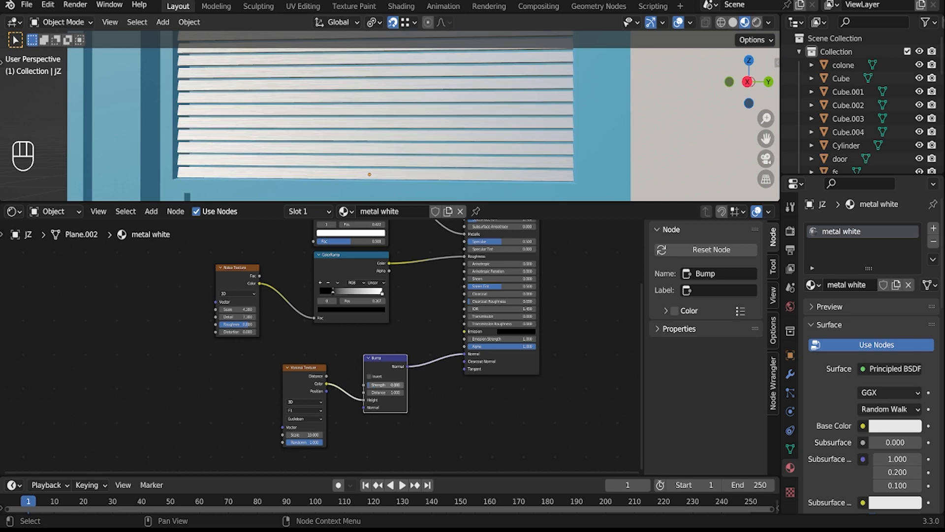
Step: Add Texture Coordinate and Mapping nodes to the Voronoi Texture, using the Object coordinates for the Mapping vector
click(345, 374)
click(304, 367)
key(ctrl+t)
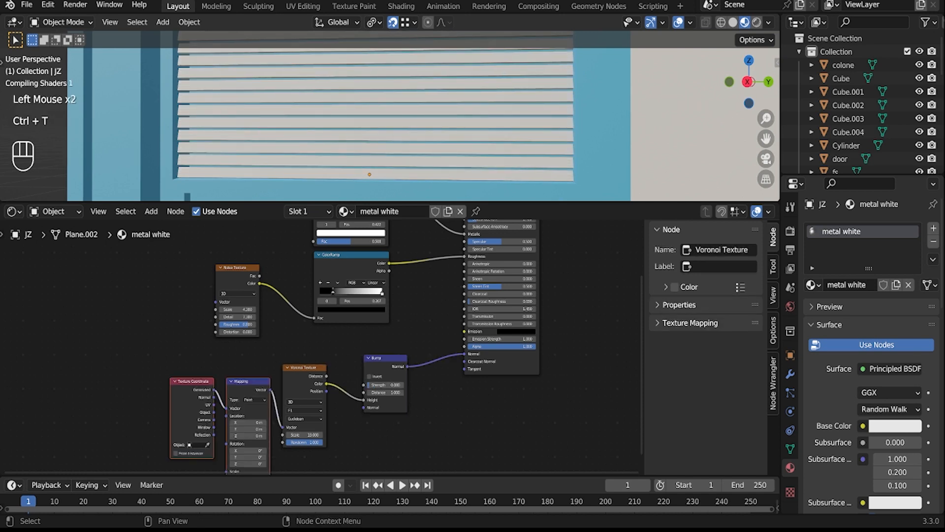
click(330, 134)
scroll(329, 134, down, 4)
middle_drag(330, 133, 288, 146)
drag(226, 415, 226, 408)
drag(183, 375, 116, 380)
click(193, 377)
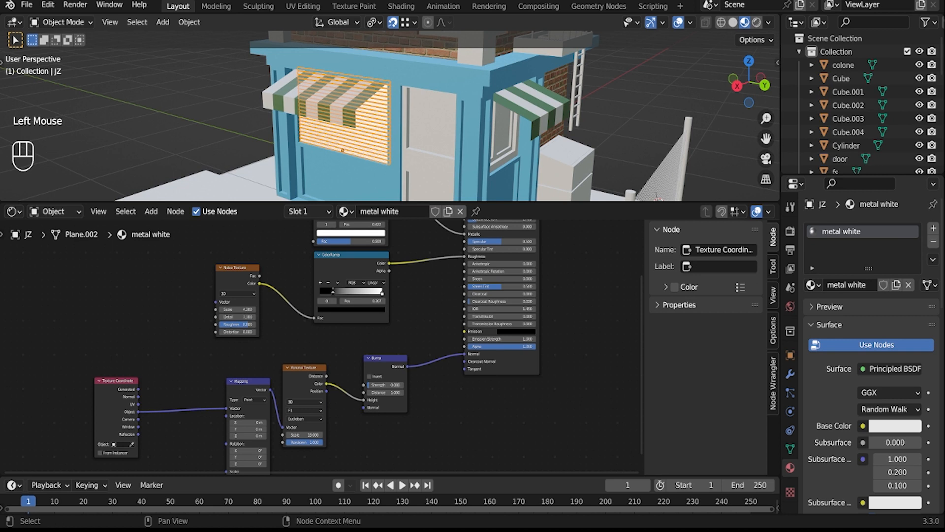
Step: Duplicate the Noise Texture in between the Texture Coordinate and Mapping nodes and set its scale to 4
click(237, 268)
key(shift+d)
click(190, 386)
click(182, 425)
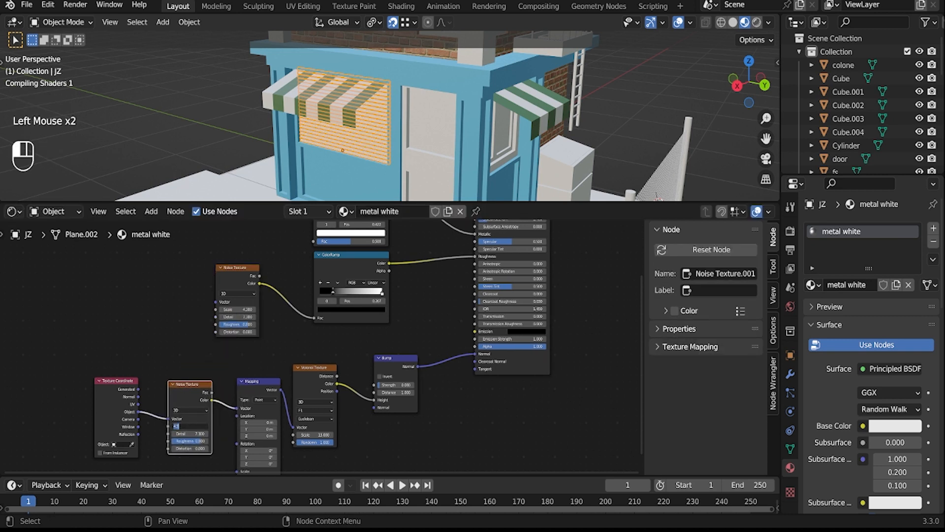
text(4)
key(Return)
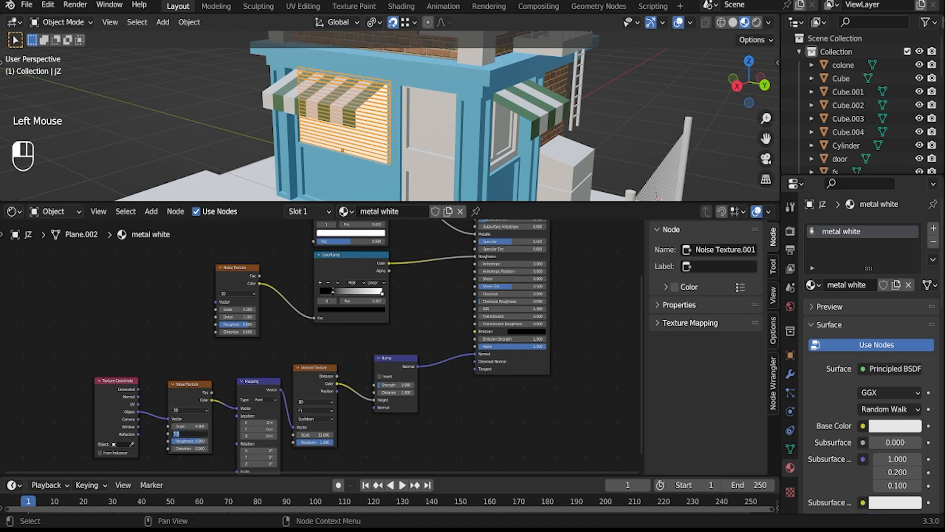
click(197, 123)
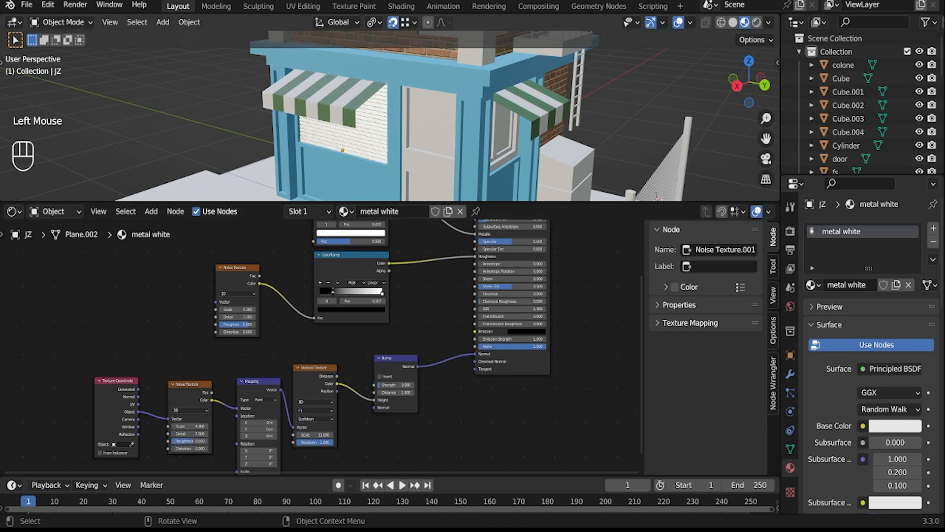
Step: Examine the metal white shutter on the shopfront and the material's node setup
scroll(389, 116, down, 2)
middle_drag(389, 116, 366, 123)
scroll(389, 116, down, 2)
scroll(322, 346, down, 2)
middle_drag(344, 315, 313, 333)
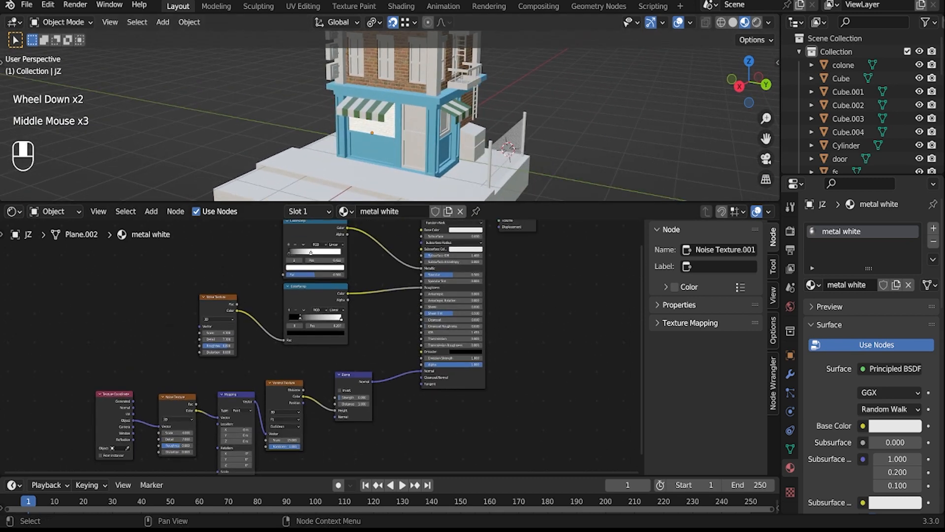
scroll(321, 348, up, 4)
scroll(321, 347, down, 1)
scroll(321, 348, up, 2)
middle_drag(529, 232, 459, 351)
Step: Assign the metal white material to the shopfront door
scroll(389, 116, down, 2)
mouse_move(394, 118)
middle_down()
mouse_move(383, 124)
mouse_move(390, 122)
middle_up()
scroll(399, 128, up, 1)
click(408, 137)
click(812, 285)
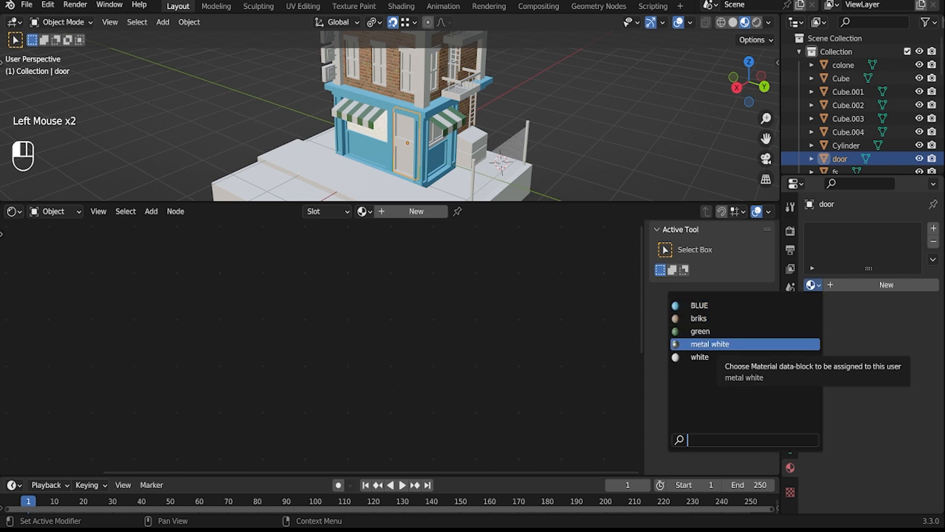
click(710, 344)
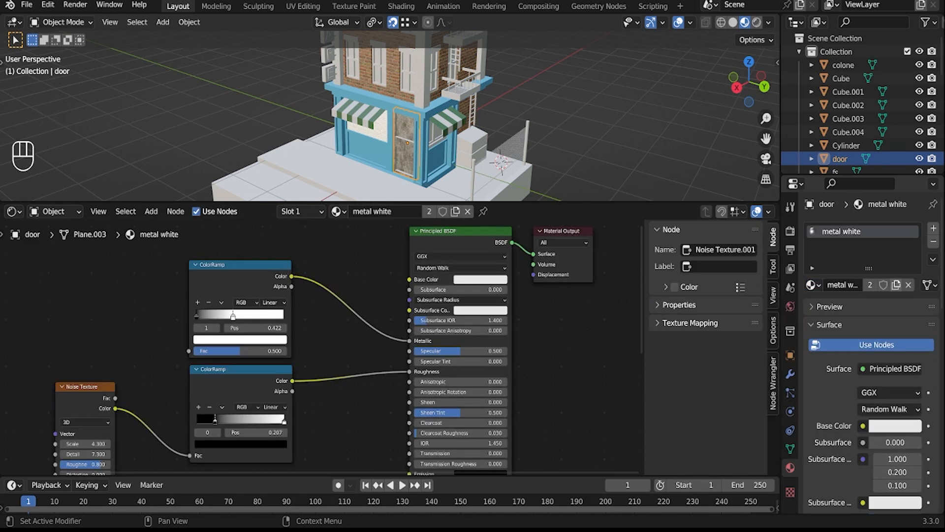
Step: Make the door's material a separate copy named "metal blue" and set its base color to light blue
click(429, 211)
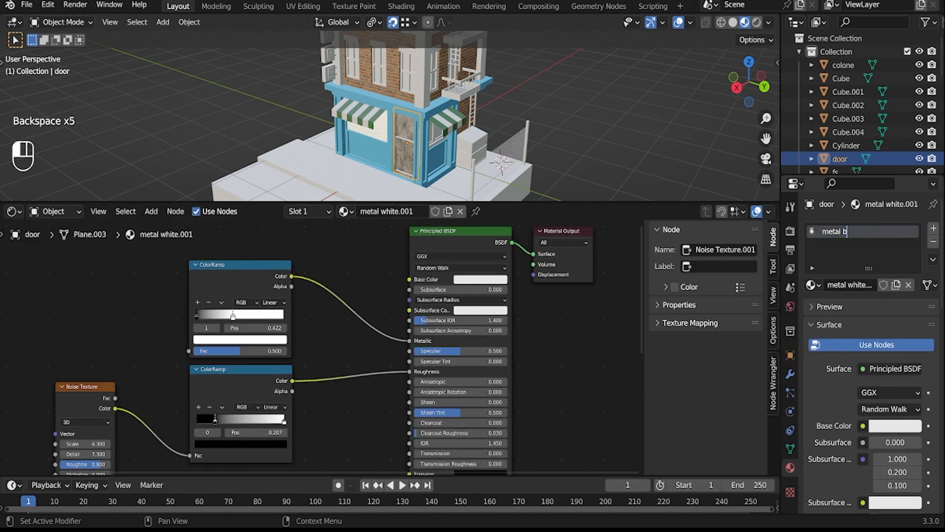
click(480, 279)
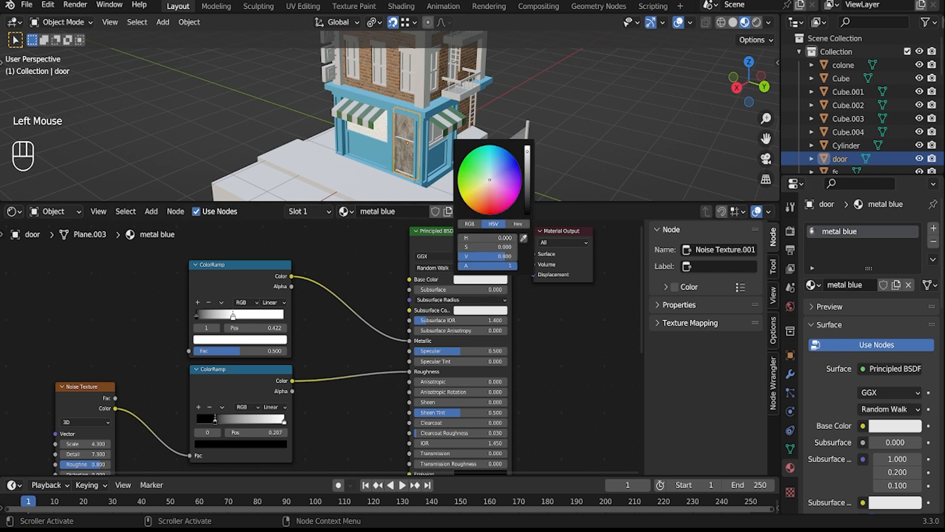
click(499, 160)
drag(497, 159, 495, 157)
click(581, 148)
Step: Compare the door's metal blue material with the BLUE material on the shopfront columns
middle_drag(344, 345, 349, 329)
middle_drag(433, 133, 451, 110)
scroll(438, 127, up, 3)
key(Tab)
key(Tab)
middle_drag(450, 109, 442, 121)
click(472, 125)
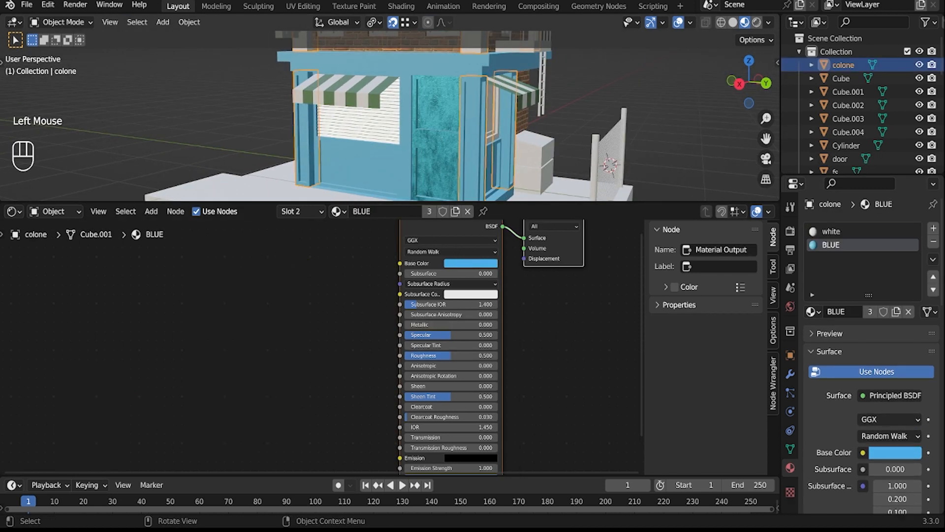
click(435, 135)
click(471, 125)
click(436, 135)
scroll(295, 344, down, 2)
middle_drag(296, 345, 309, 340)
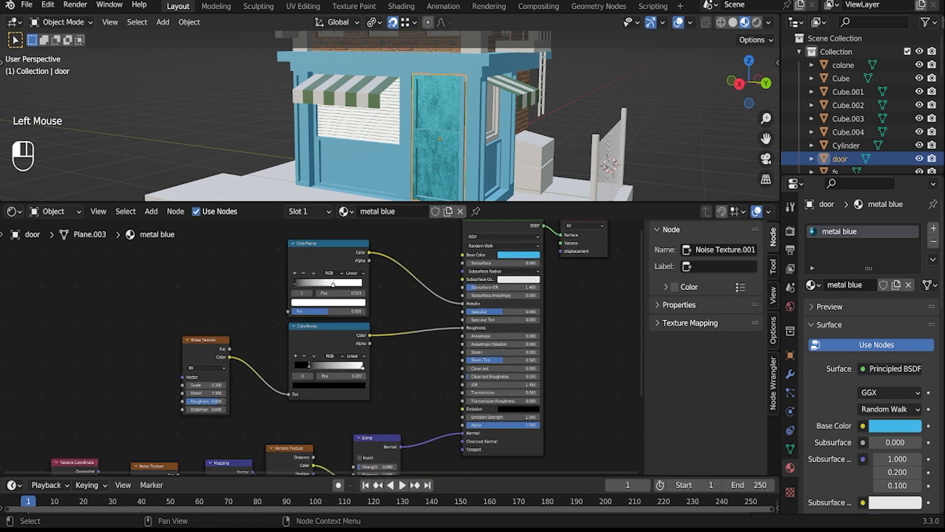
Step: Add a second material named "glass" to the door and assign it to the upper and lower door panels
click(932, 228)
click(843, 311)
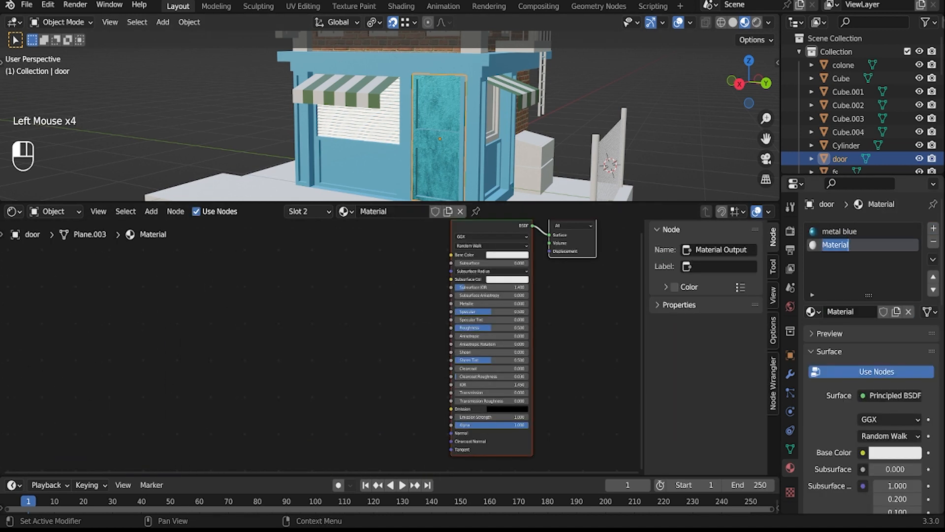
key(Tab)
click(437, 104)
shift+click(436, 172)
click(830, 245)
click(825, 327)
key(Tab)
Step: Change the glass material's surface to Glass BSDF and set its roughness to about 0.042
mouse_move(433, 123)
middle_down()
mouse_move(446, 147)
mouse_move(423, 130)
middle_up()
click(381, 144)
key(Tab)
scroll(871, 345, down, 9)
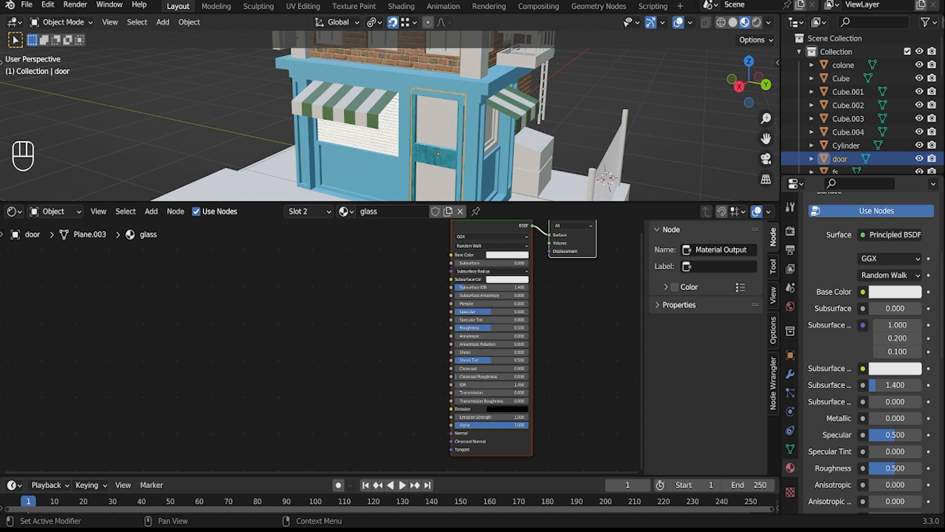
scroll(871, 345, down, 7)
scroll(871, 344, up, 7)
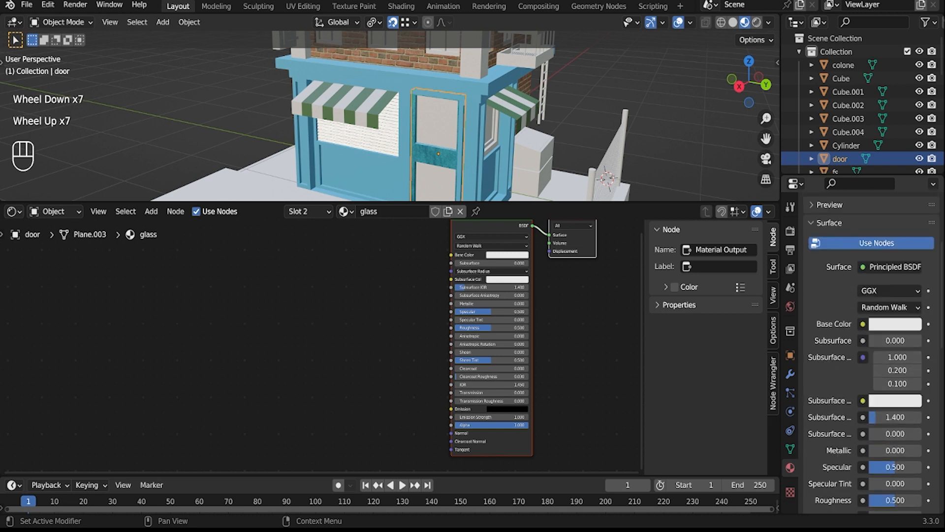
click(891, 266)
click(764, 42)
drag(895, 323, 878, 323)
click(655, 123)
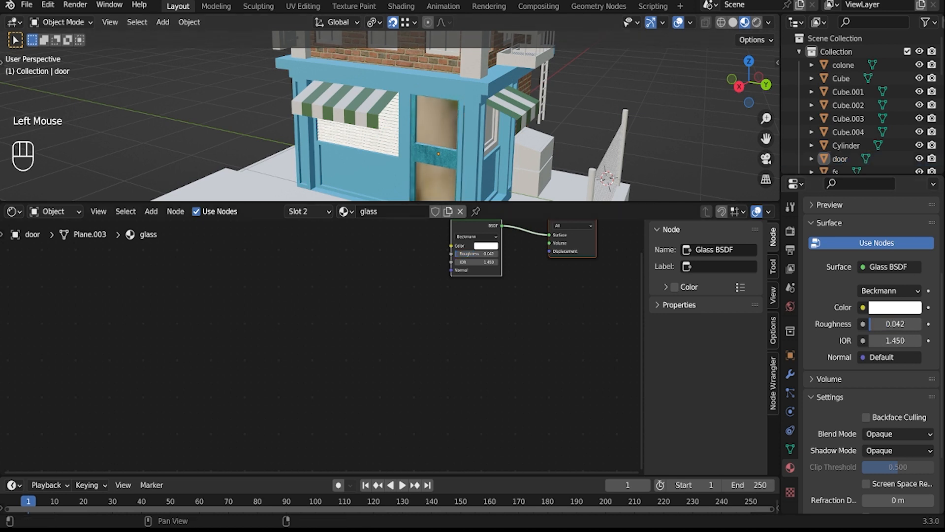
Step: Enable Screen Space Refraction for the glass material and set its refraction depth to 0.1 m
middle_drag(655, 123, 652, 111)
scroll(871, 345, down, 4)
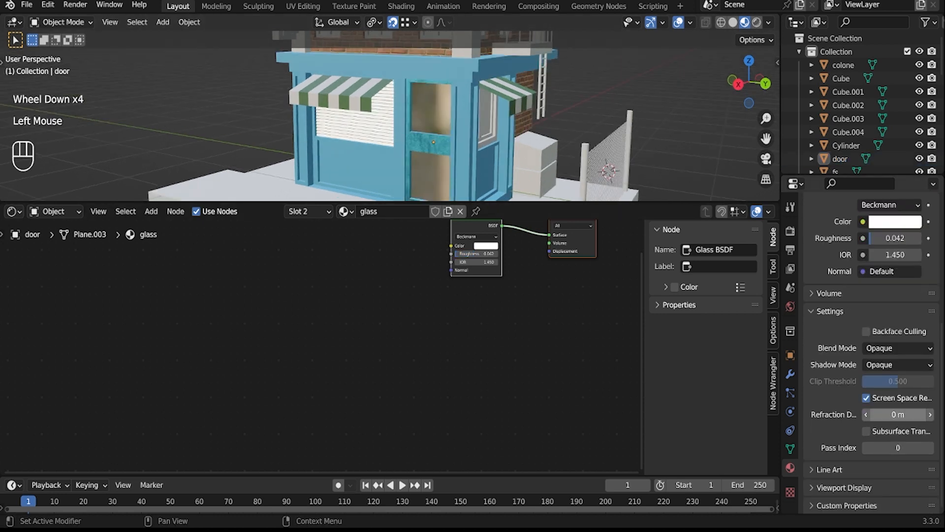
click(891, 414)
text(0.1)
key(Return)
mouse_move(655, 123)
middle_down()
mouse_move(652, 94)
mouse_move(655, 123)
mouse_move(625, 106)
mouse_move(651, 122)
middle_up()
click(896, 414)
scroll(651, 122, down, 1)
scroll(871, 345, up, 2)
scroll(871, 345, up, 3)
Step: Create a material named "frame" on the shopfront window under the side awning and make its base color gray
middle_drag(541, 118, 487, 113)
click(463, 106)
middle_drag(487, 113, 443, 106)
scroll(462, 106, up, 3)
click(886, 284)
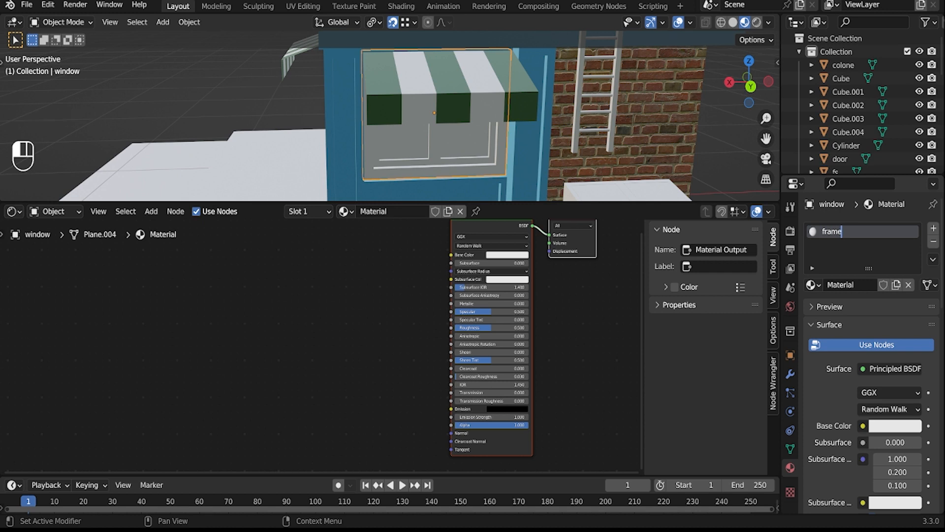
click(895, 425)
drag(911, 241, 912, 272)
Step: Select the two panes of the shopfront window and assign them the existing glass material in a second slot
click(433, 142)
key(Tab)
click(128, 23)
middle_drag(433, 98, 433, 128)
click(421, 87)
shift+click(358, 86)
scroll(394, 123, down, 2)
click(933, 228)
click(813, 311)
click(699, 369)
key(Tab)
Step: Assign the frame material to the upper-floor windows
scroll(443, 123, down, 1)
click(640, 98)
click(470, 74)
click(812, 284)
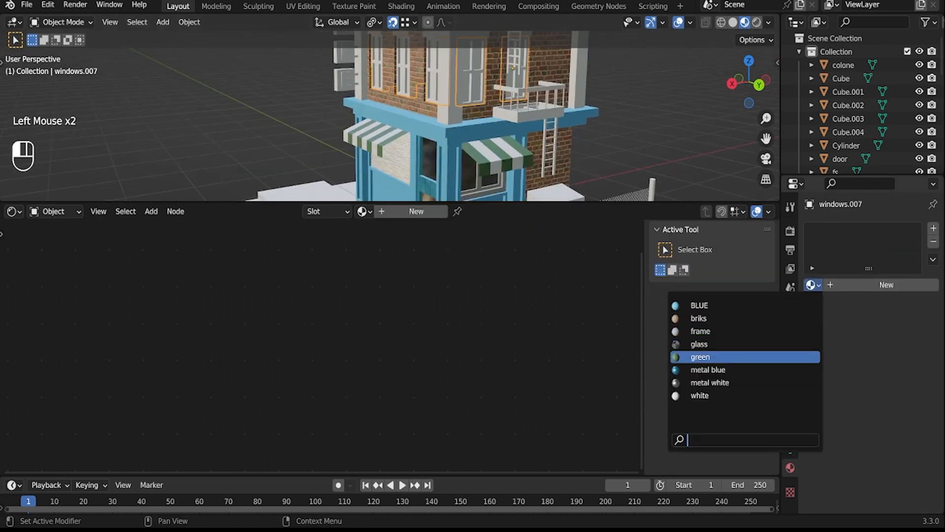
click(700, 331)
Step: Select the glass pane faces of the upper-floor windows on the balcony side of the building
shift+middle_drag(493, 99, 492, 158)
key(Tab)
middle_drag(492, 123, 443, 118)
shift+click(501, 142)
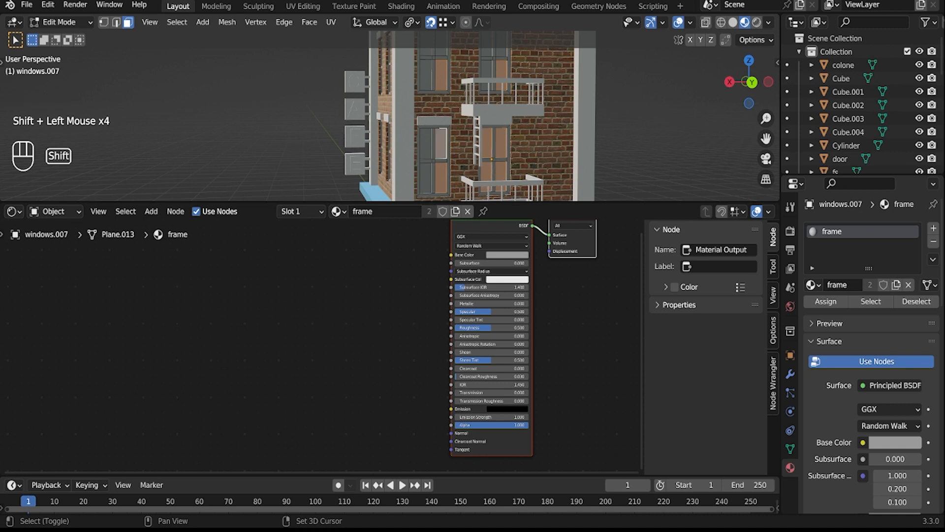
shift+click(425, 178)
scroll(425, 179, up, 3)
shift+middle_drag(492, 44, 492, 192)
shift+click(495, 153)
shift+click(495, 64)
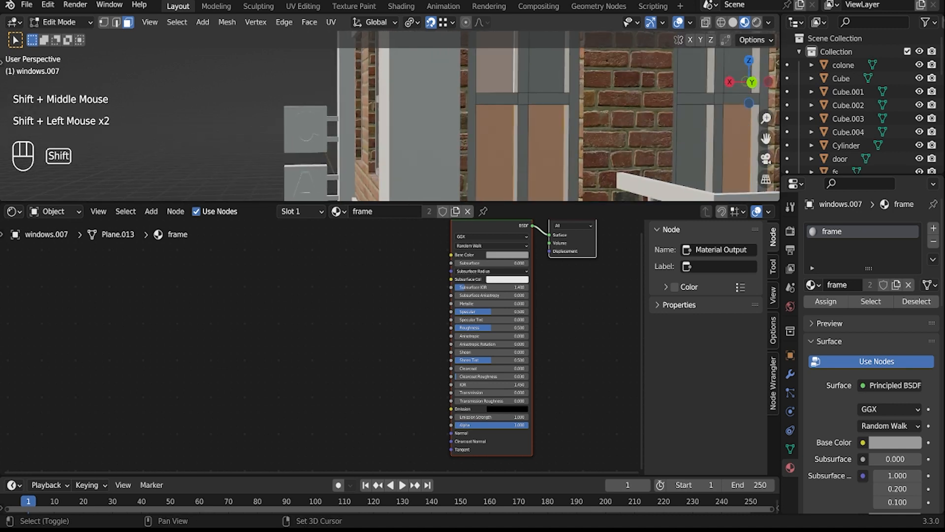
shift+click(544, 64)
scroll(544, 64, down, 1)
shift+click(570, 79)
shift+click(545, 78)
shift+click(545, 130)
Step: Add the remaining pane faces of the upper-floor windows on the front façade to the selection
middle_drag(545, 129, 699, 136)
shift+click(580, 95)
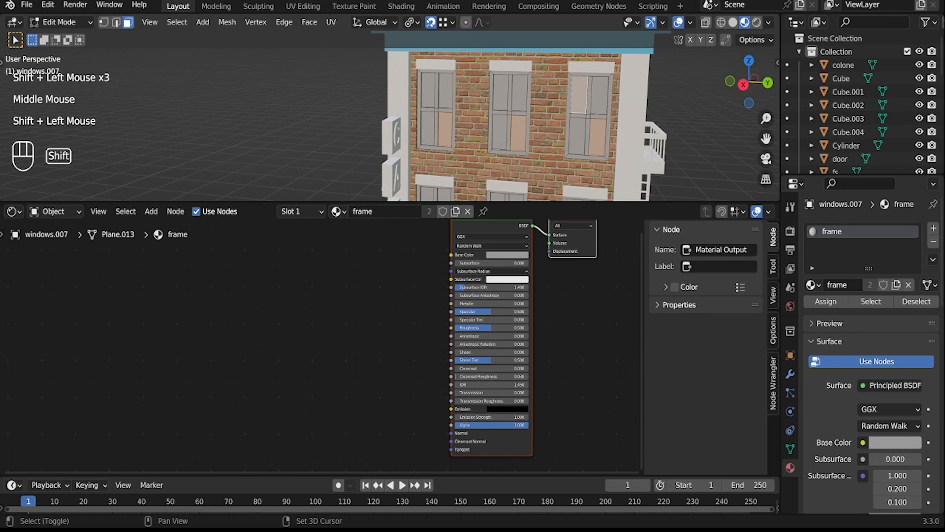
shift+click(599, 96)
shift+click(577, 136)
shift+click(429, 89)
shift+click(428, 128)
shift+middle_drag(433, 158, 467, 54)
shift+click(478, 101)
shift+click(631, 104)
shift+click(609, 143)
Step: Add the glass material in a second slot of the upper-floor windows and assign it to the selected panes
middle_drag(609, 143, 733, 144)
shift+middle_drag(492, 74, 494, 157)
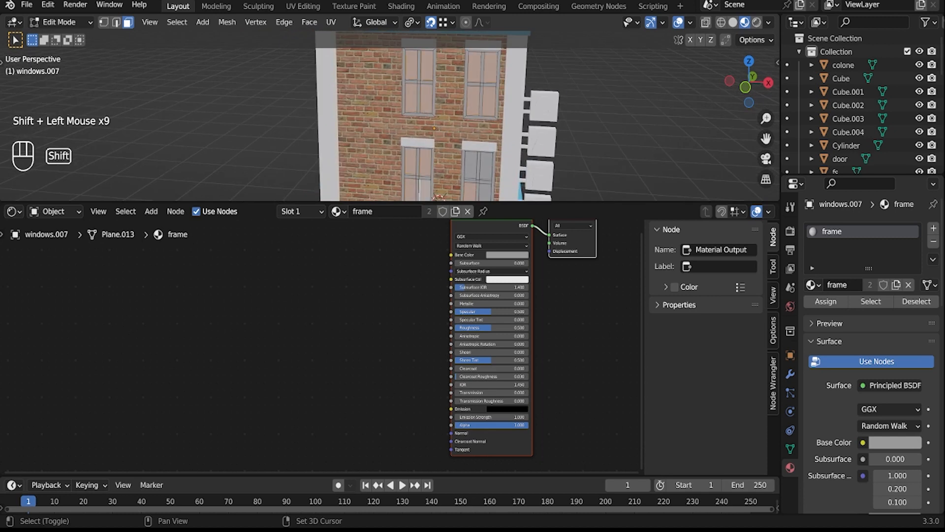
shift+scroll(485, 190, up, 1)
shift+middle_drag(485, 189, 482, 150)
click(933, 227)
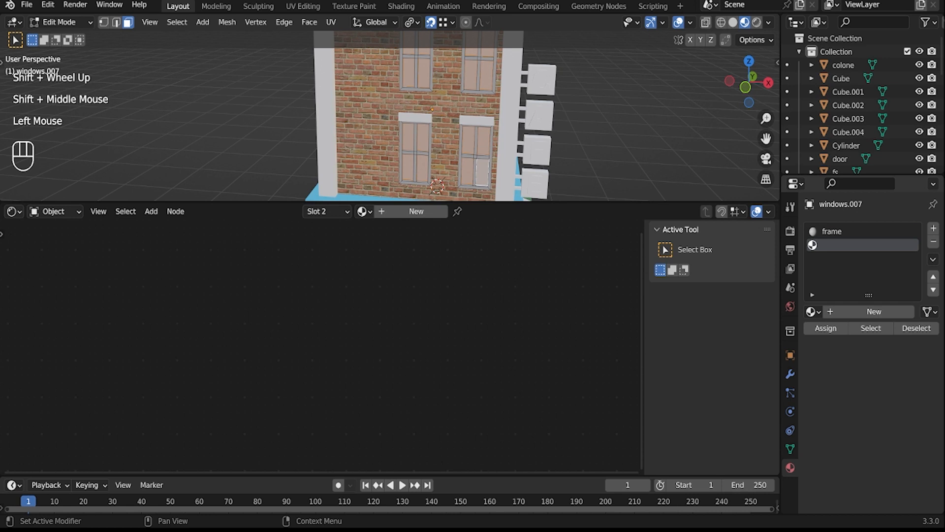
click(813, 311)
click(699, 372)
click(825, 328)
middle_drag(443, 123, 542, 119)
scroll(492, 118, down, 2)
key(Tab)
Step: Apply the frame material to another element of the building and darken the material's gray base color
click(498, 178)
click(813, 284)
click(700, 331)
middle_drag(522, 123, 543, 124)
middle_drag(544, 125, 558, 138)
middle_drag(559, 138, 603, 135)
shift+middle_drag(541, 79, 541, 157)
middle_drag(542, 157, 568, 156)
click(894, 425)
drag(912, 271, 912, 283)
Step: Add the existing white material in a third slot of the fs object
middle_drag(541, 123, 541, 143)
scroll(544, 121, down, 2)
shift+scroll(542, 125, up, 1)
shift+middle_drag(541, 142, 554, 118)
click(424, 143)
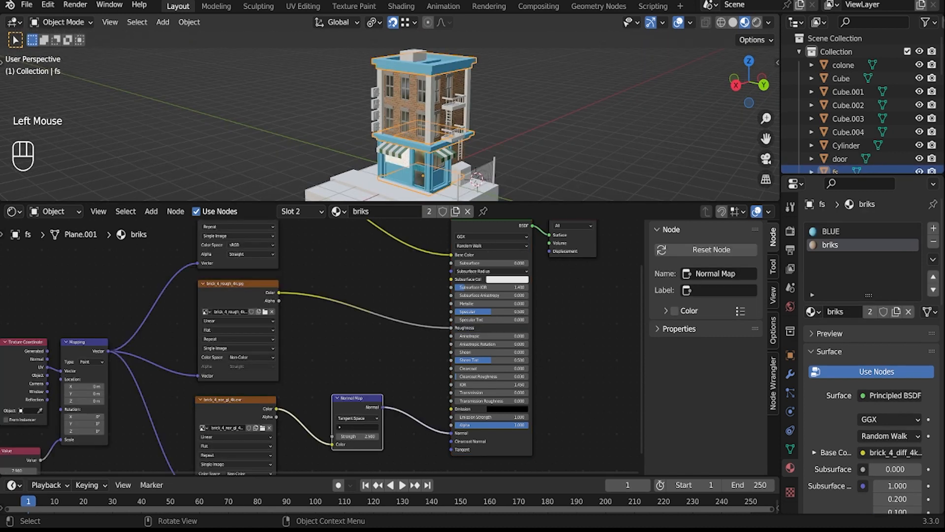
click(933, 228)
click(812, 311)
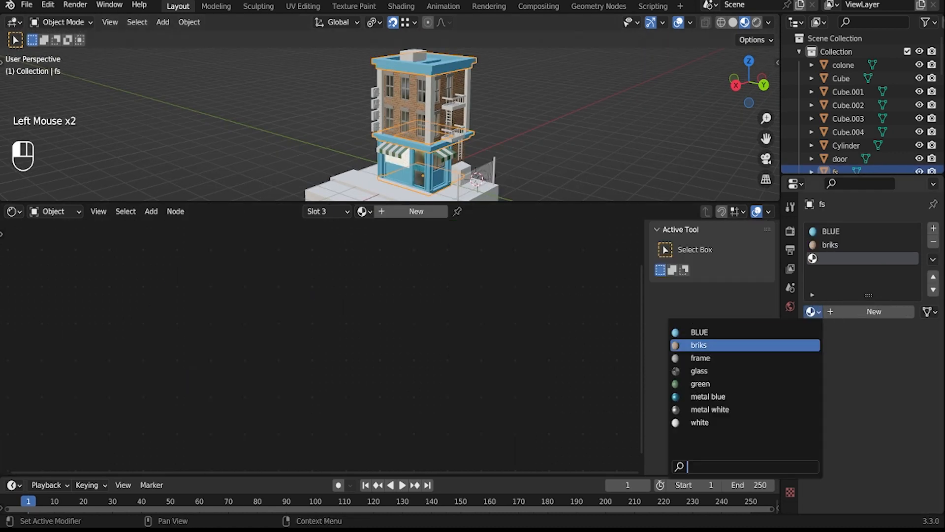
click(718, 422)
Step: Select the roof trim and the ledge above the shopfront through the model and assign them the white material
key(Tab)
middle_drag(443, 128, 446, 115)
drag(348, 51, 520, 148)
middle_drag(520, 148, 544, 115)
click(706, 22)
drag(321, 49, 541, 158)
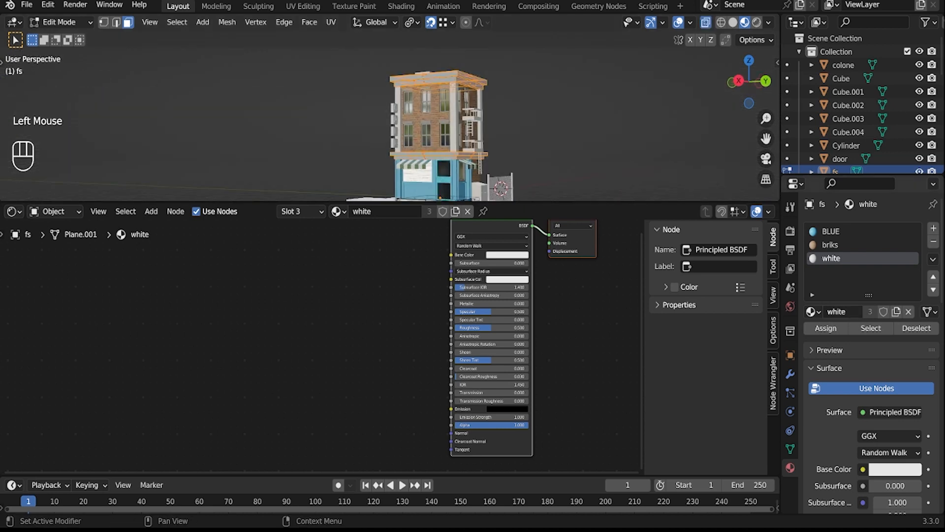
click(825, 328)
key(Tab)
middle_drag(542, 113, 492, 128)
click(566, 123)
Step: Give the upper balcony the metal white material as a separate copy named "metal black"
shift+middle_drag(419, 128, 488, 123)
shift+middle_drag(443, 128, 502, 118)
middle_drag(502, 118, 473, 131)
shift+middle_drag(473, 118, 472, 172)
middle_drag(443, 123, 483, 130)
shift+middle_drag(482, 148, 482, 123)
scroll(467, 109, up, 2)
shift+middle_drag(467, 89, 409, 128)
scroll(408, 128, up, 2)
middle_drag(473, 123, 433, 121)
shift+scroll(433, 121, up, 1)
shift+middle_drag(433, 120, 453, 126)
click(453, 127)
click(812, 285)
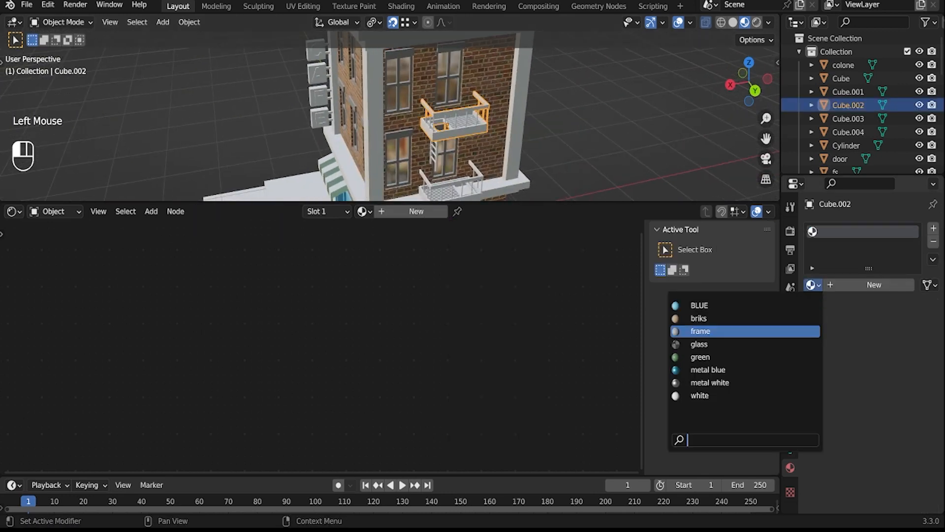
click(699, 383)
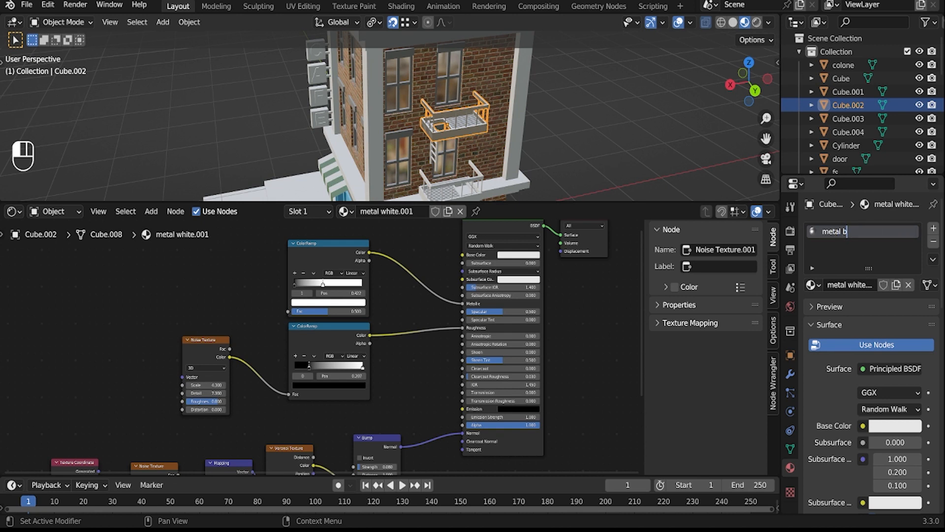
Step: Set the metal black material's base color to dark gray
click(502, 254)
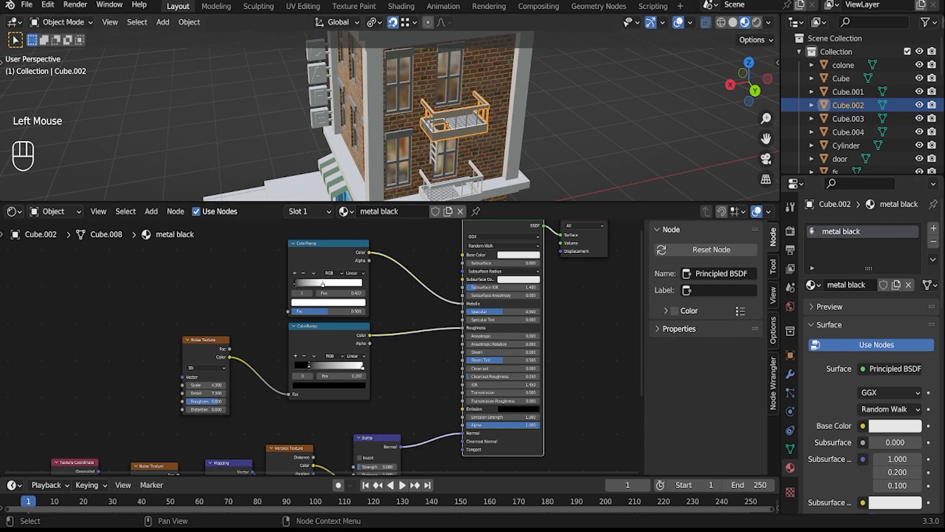
click(518, 254)
click(556, 188)
click(591, 128)
Step: Assign the metal black material to the ladder between the balconies and to the lower balcony
middle_drag(591, 128, 524, 127)
shift+middle_drag(462, 157, 463, 75)
scroll(463, 79, up, 4)
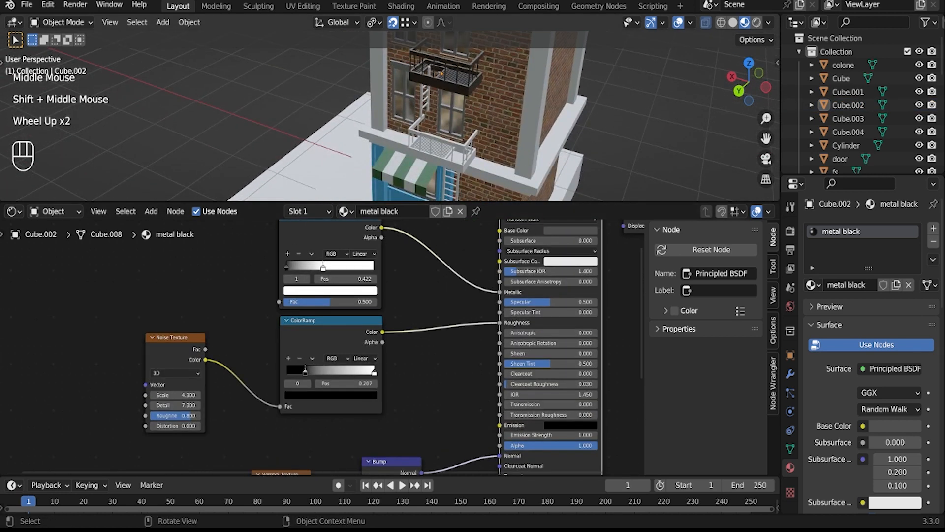
click(462, 78)
click(812, 284)
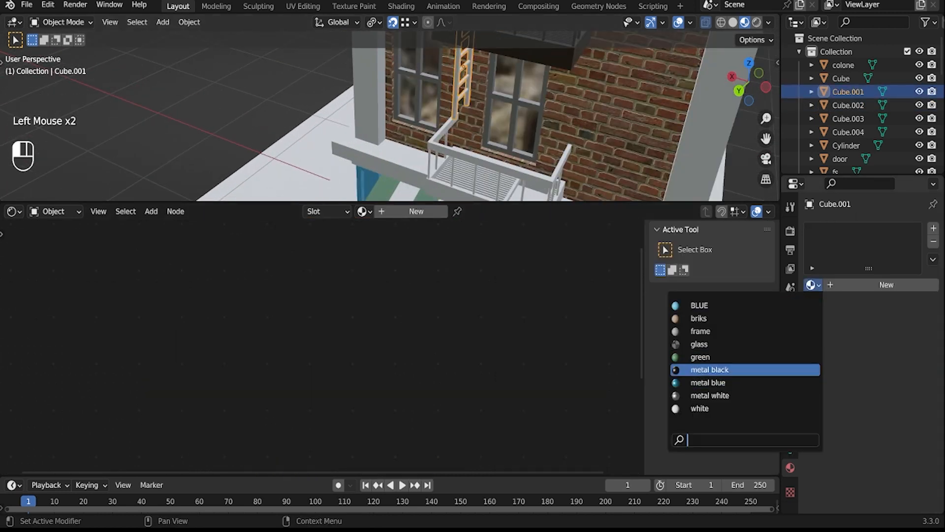
click(699, 369)
click(475, 170)
click(813, 284)
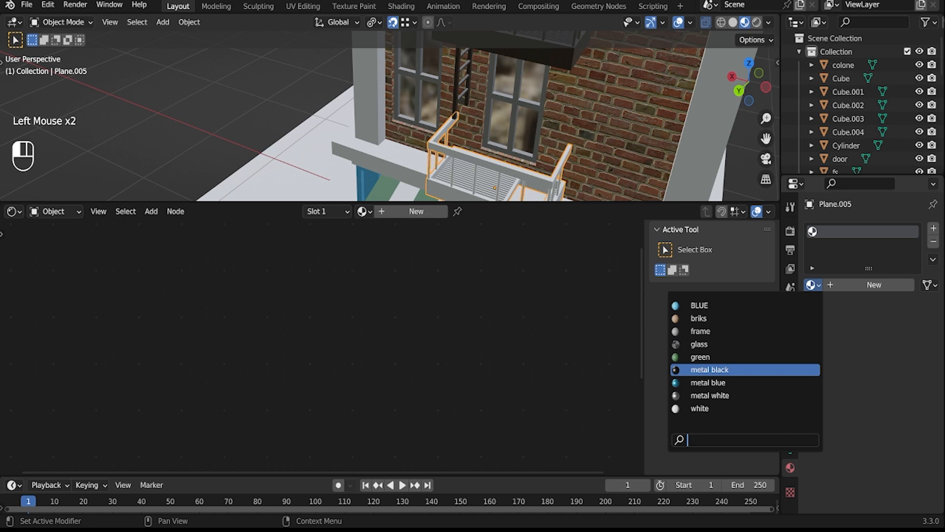
click(699, 369)
Step: Assign the metal black material to the ladder hanging below the lower balcony
scroll(493, 128, down, 1)
middle_drag(492, 128, 449, 115)
shift+middle_drag(449, 116, 424, 162)
click(421, 118)
click(813, 284)
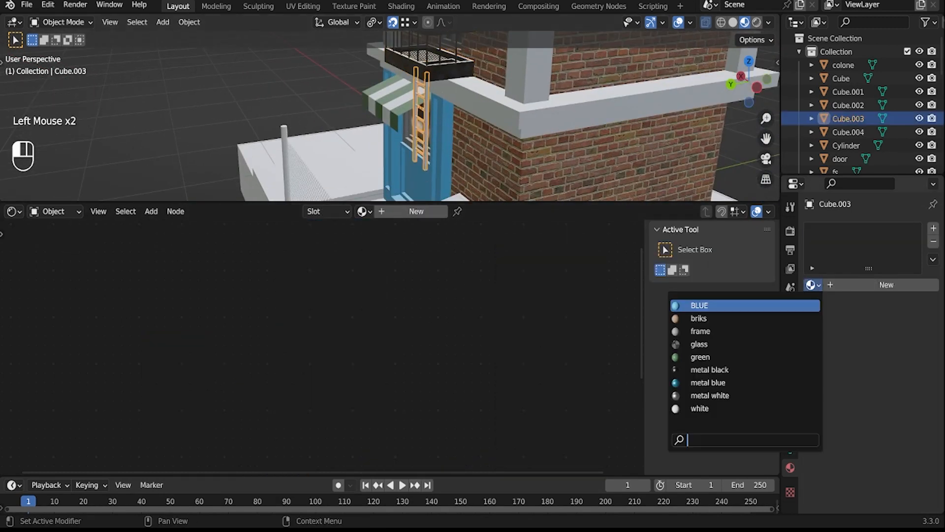
click(699, 369)
Step: Assign the metal white material to the ventilation unit's box on the roof
scroll(421, 118, down, 2)
click(295, 84)
middle_drag(296, 83, 493, 119)
scroll(404, 99, down, 2)
scroll(493, 118, up, 2)
scroll(502, 152, up, 2)
shift+middle_drag(403, 84, 453, 99)
middle_drag(453, 98, 458, 118)
click(468, 128)
click(812, 284)
click(709, 395)
Step: Move the white stop of metal white's metallic color ramp to about 0.76
middle_drag(517, 123, 463, 128)
scroll(438, 88, up, 2)
shift+middle_drag(462, 128, 423, 143)
shift+scroll(424, 142, up, 1)
drag(325, 237, 377, 265)
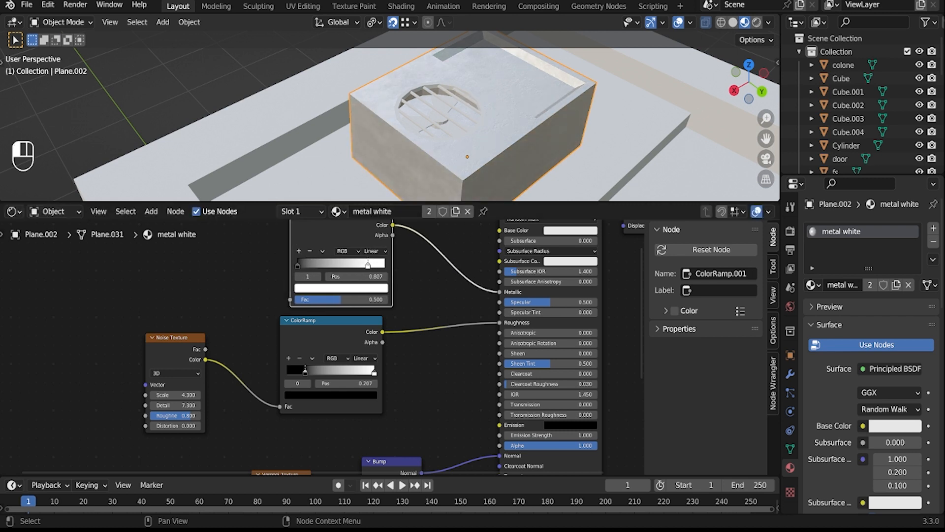
Step: Assign the metal black material to the round grille bars of the rooftop ventilation unit
middle_drag(443, 123, 443, 88)
shift+middle_drag(443, 89, 443, 128)
middle_drag(443, 128, 438, 153)
click(438, 151)
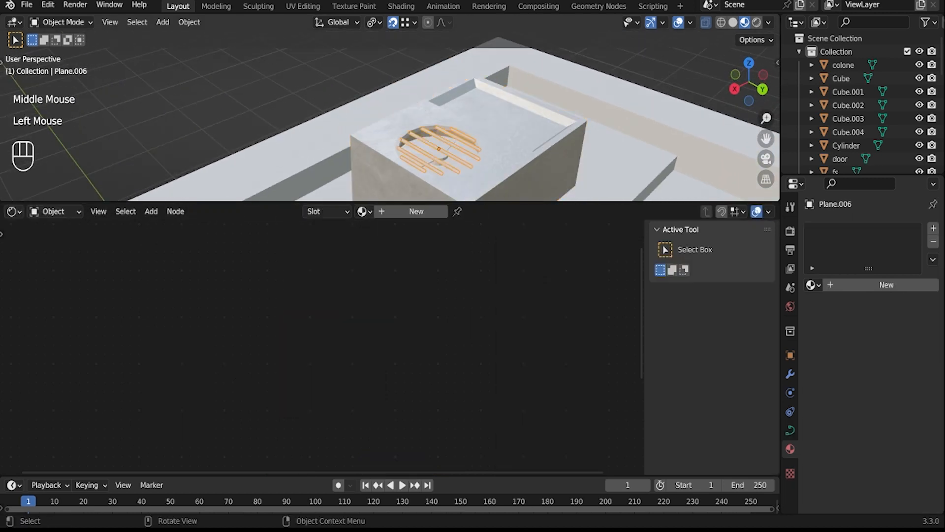
click(812, 284)
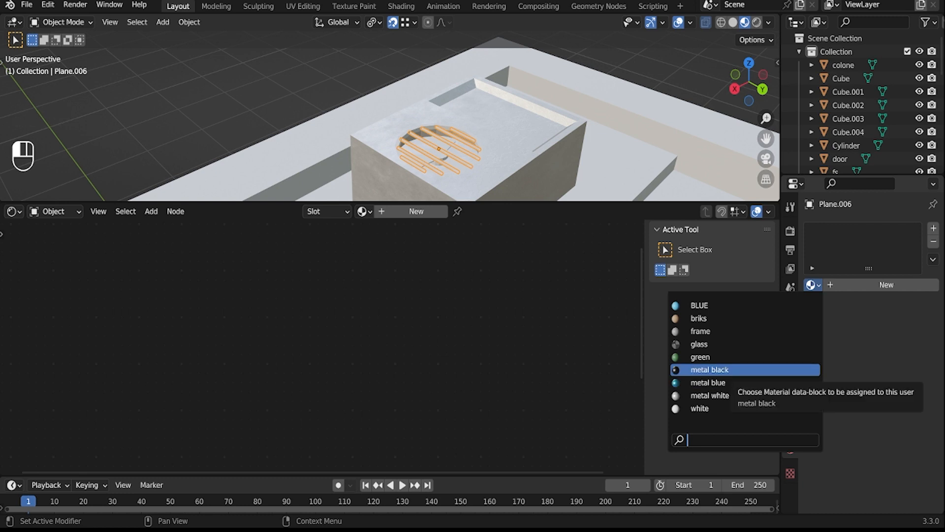
click(709, 369)
Step: Assign the metal black material to the fan blades behind the rooftop unit's grille
middle_drag(439, 153, 424, 143)
shift+middle_drag(424, 143, 443, 89)
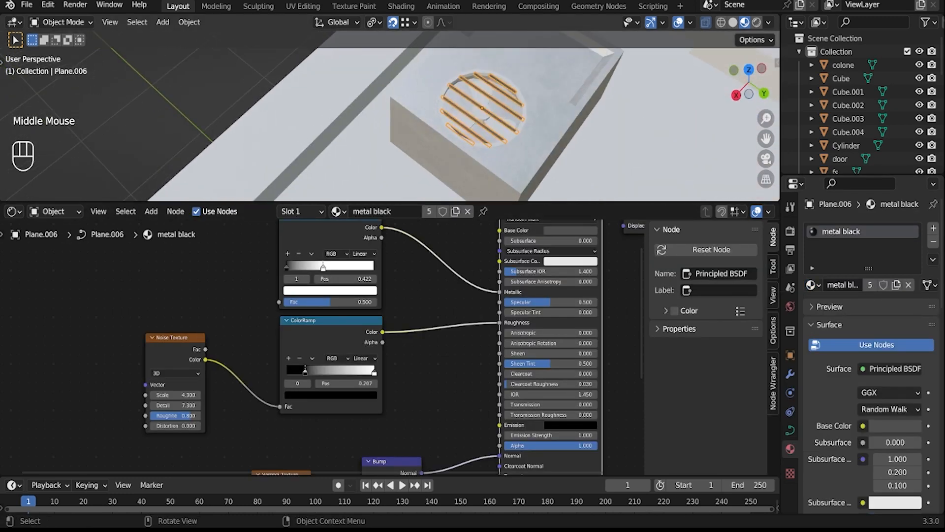
double_click(485, 111)
click(809, 282)
click(710, 369)
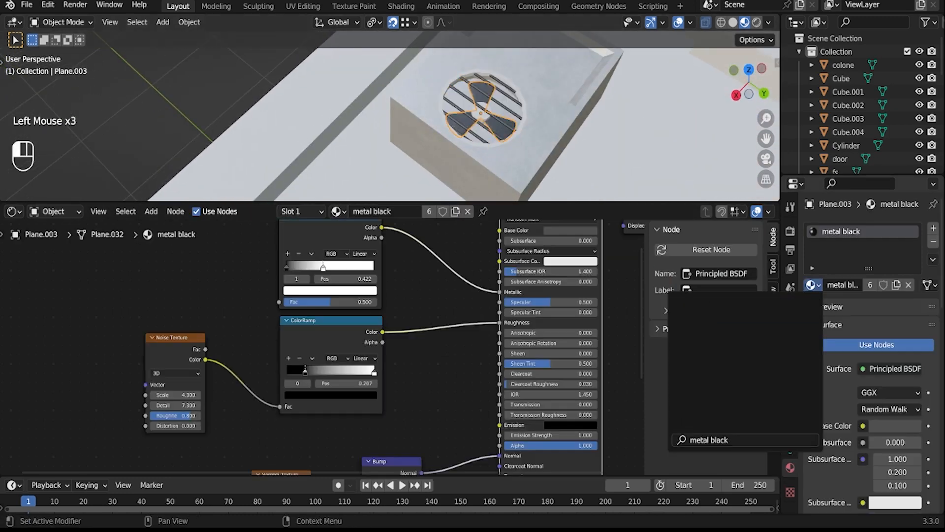
Step: Assign the metal black material to the fan's central hub cylinder
scroll(443, 113, down, 2)
scroll(426, 114, up, 6)
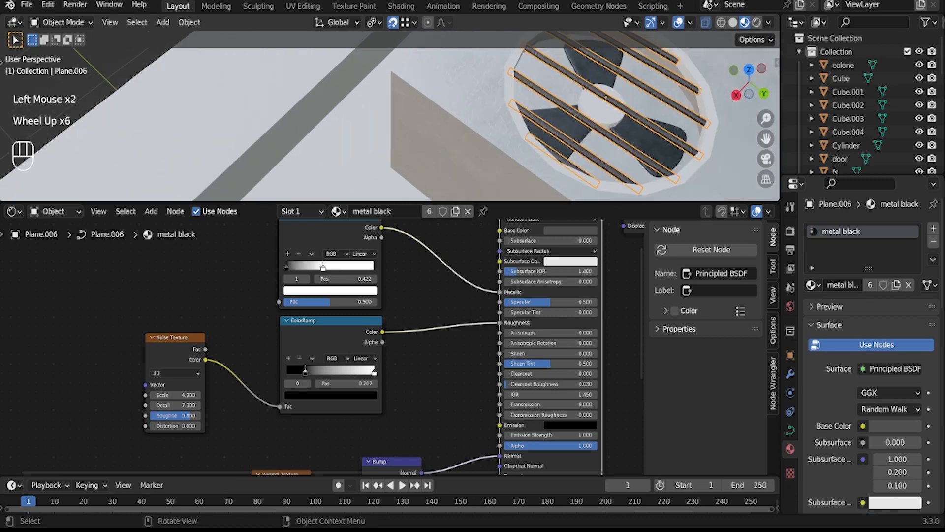
click(598, 107)
click(811, 284)
click(710, 369)
scroll(388, 116, down, 4)
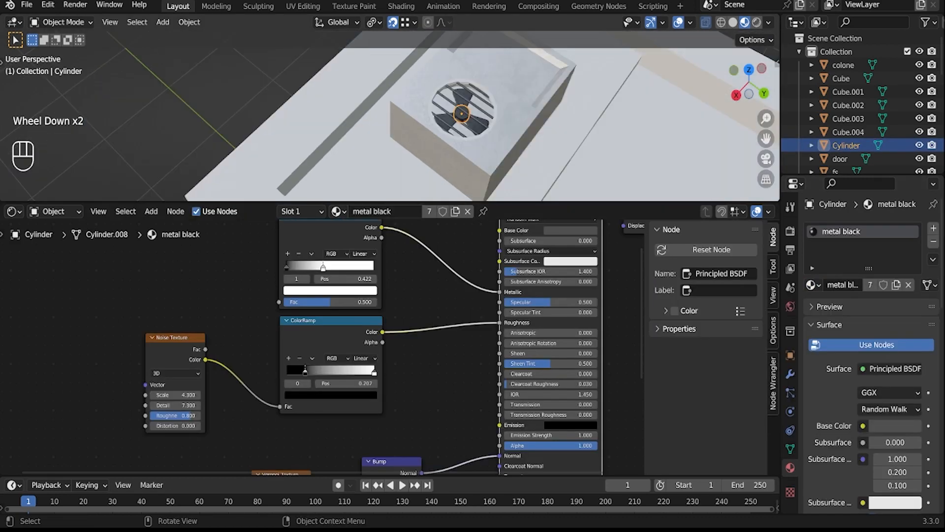
Step: Select the recessed roof floor faces of the building and assign them the frame material in a new material slot
click(679, 64)
middle_drag(679, 64, 652, 34)
click(566, 133)
shift+middle_drag(566, 133, 532, 86)
key(Tab)
click(640, 74)
click(640, 74)
click(434, 187)
click(435, 187)
middle_drag(443, 123, 415, 146)
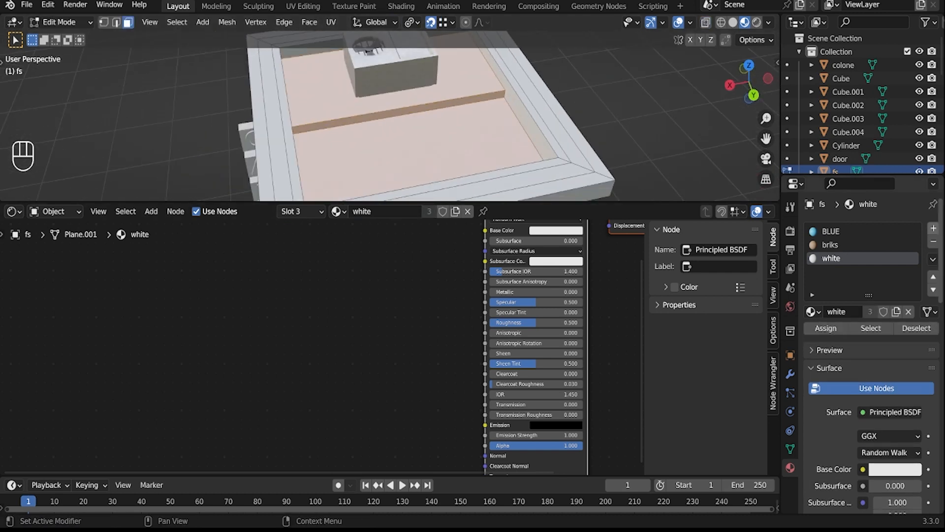
click(933, 227)
click(812, 311)
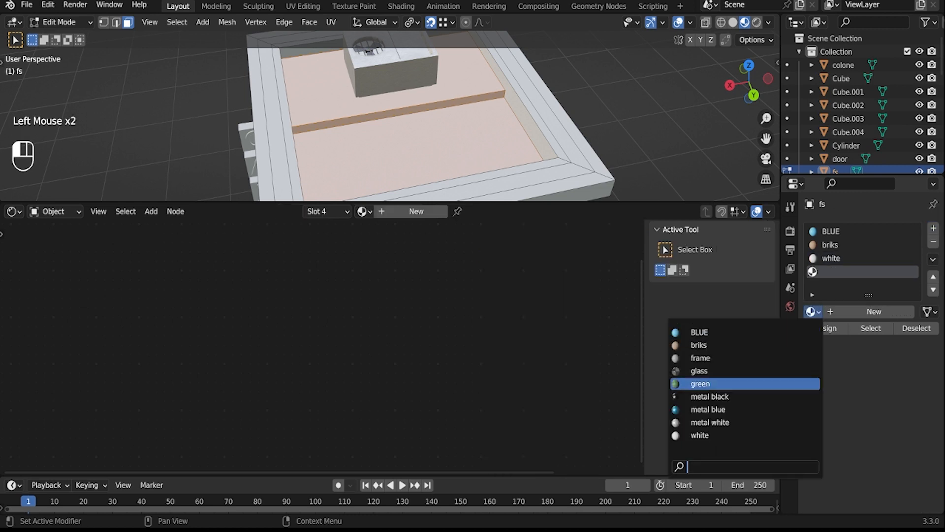
click(719, 358)
click(826, 327)
key(Tab)
Step: Join the mesh panels of the fence beside the shop into one object
middle_drag(394, 118, 414, 106)
scroll(404, 123, down, 2)
scroll(413, 128, down, 2)
shift+middle_drag(414, 148, 404, 83)
scroll(404, 108, down, 1)
middle_drag(404, 108, 413, 116)
shift+middle_drag(374, 142, 433, 103)
middle_drag(433, 103, 433, 126)
scroll(463, 116, up, 2)
click(503, 107)
scroll(487, 123, up, 2)
shift+click(420, 146)
shift+click(325, 149)
shift+click(443, 142)
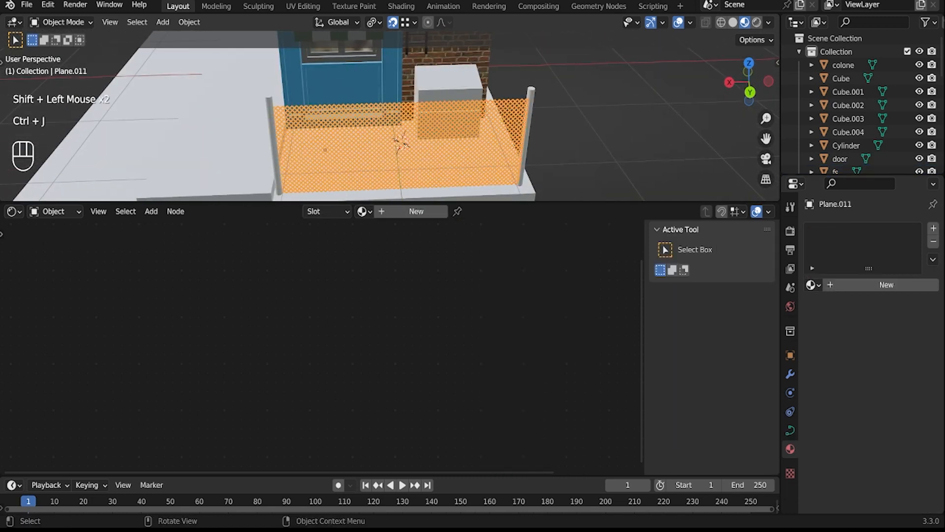
key(ctrl+j)
key(ctrl+j)
Step: Try a separate copy of metal white named "metal gray" on the fence posts, and remove its material slot
click(591, 123)
middle_drag(590, 123, 606, 118)
click(812, 285)
click(555, 108)
click(811, 284)
click(699, 395)
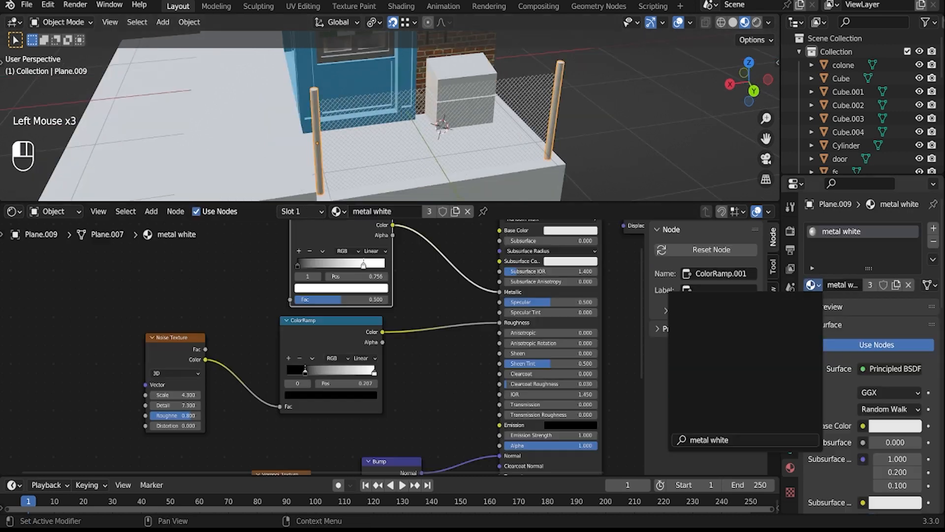
click(896, 284)
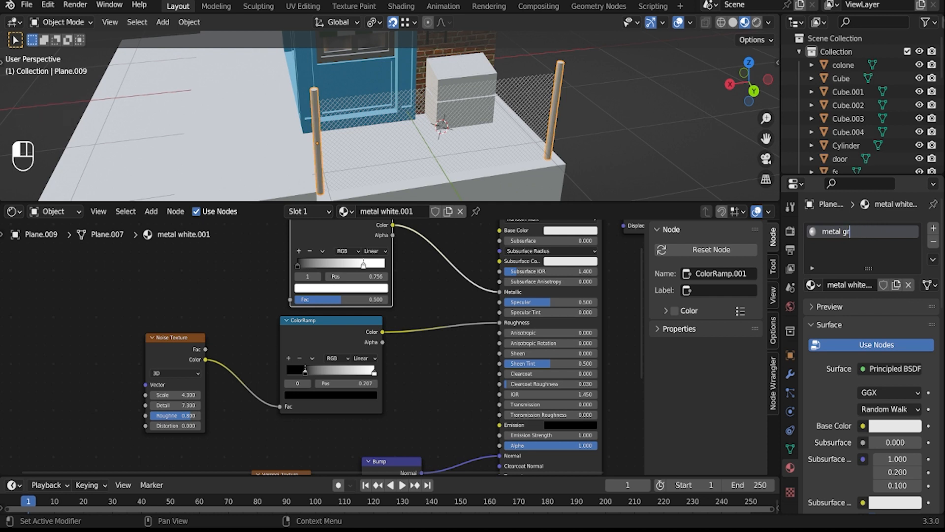
click(933, 241)
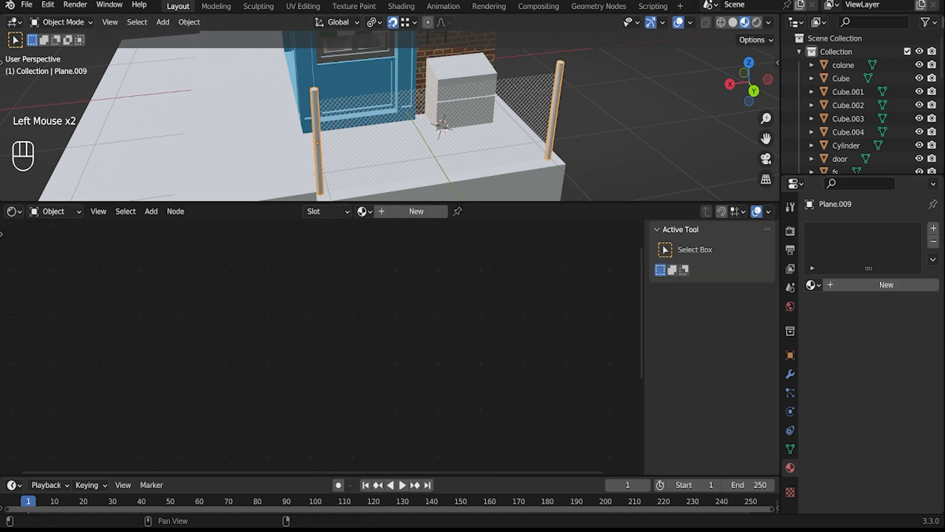
Step: Assign the metal black material to the fence posts and the fence mesh
click(811, 284)
click(738, 369)
click(516, 113)
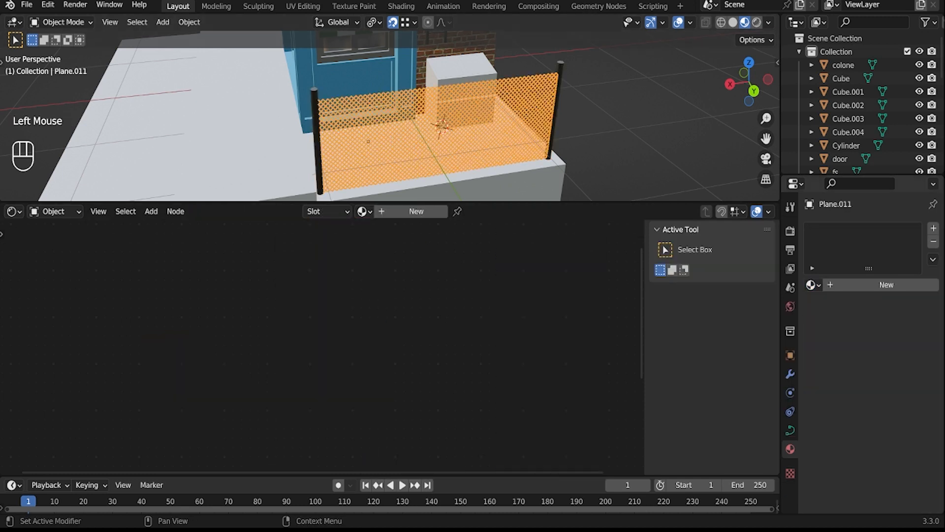
click(811, 285)
click(739, 369)
key(Tab)
middle_drag(443, 123, 452, 106)
key(Tab)
shift+scroll(443, 113, up, 1)
mouse_move(443, 99)
shift+middle_down()
mouse_move(443, 137)
mouse_move(423, 118)
mouse_move(394, 118)
mouse_move(443, 119)
mouse_move(433, 111)
shift+middle_up()
Step: Give the ground base the white material and add a second, empty material slot to it
scroll(443, 118, down, 3)
scroll(404, 118, down, 1)
shift+middle_drag(433, 118, 403, 123)
click(355, 104)
scroll(404, 118, up, 2)
middle_drag(404, 118, 458, 98)
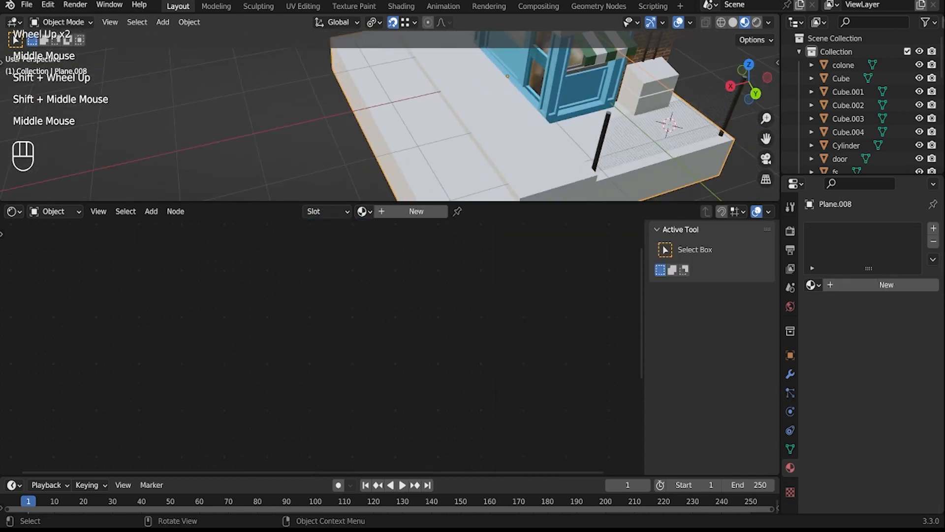
key(Tab)
click(458, 114)
key(shift+a)
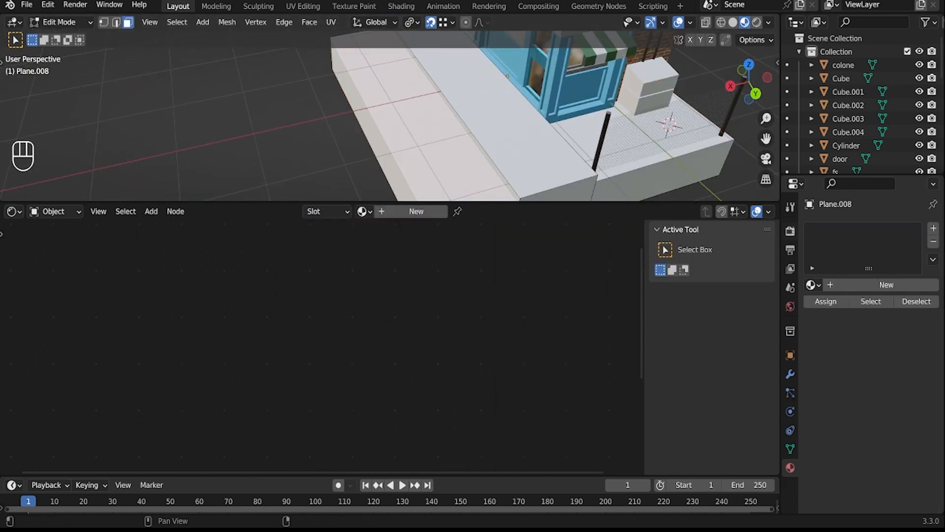
key(Tab)
click(812, 284)
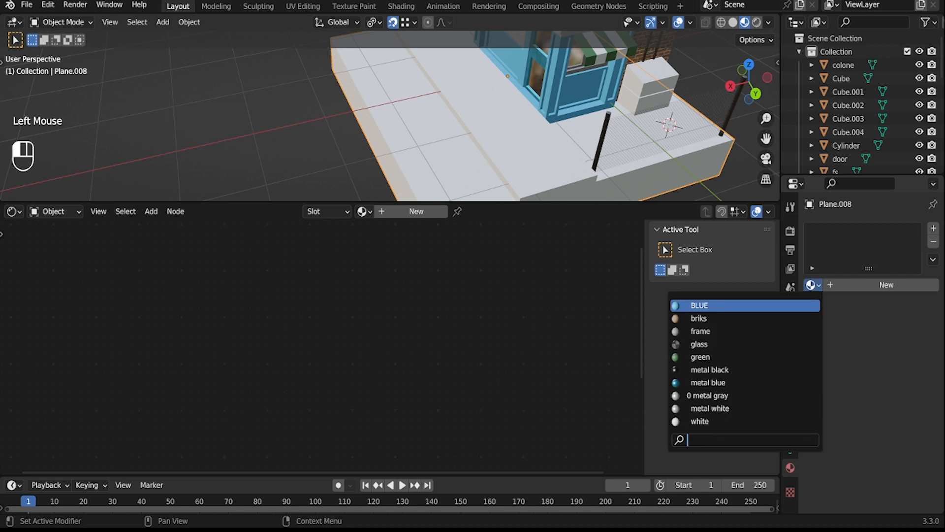
click(699, 421)
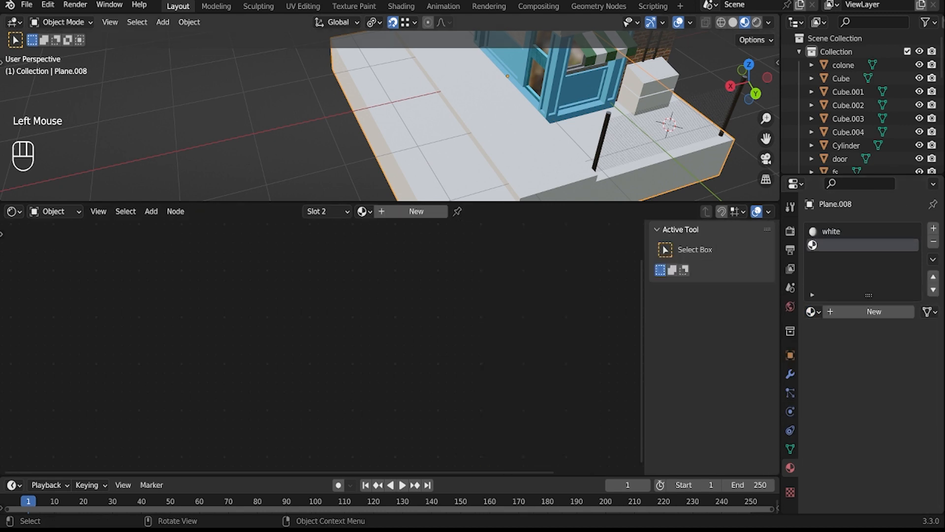
Step: Create a new material named "asphalt" in the ground base's second slot and save the file
key(Tab)
middle_drag(492, 138, 490, 127)
middle_drag(490, 127, 487, 111)
click(861, 244)
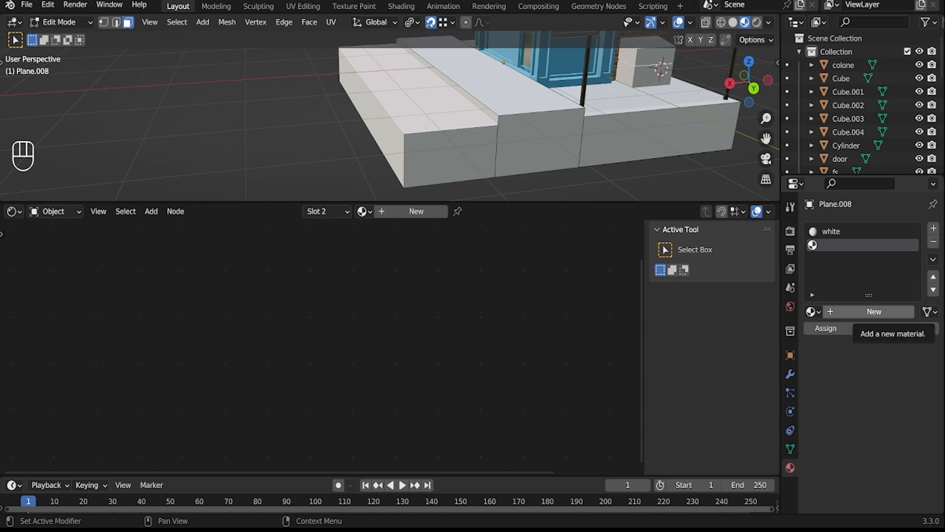
click(874, 311)
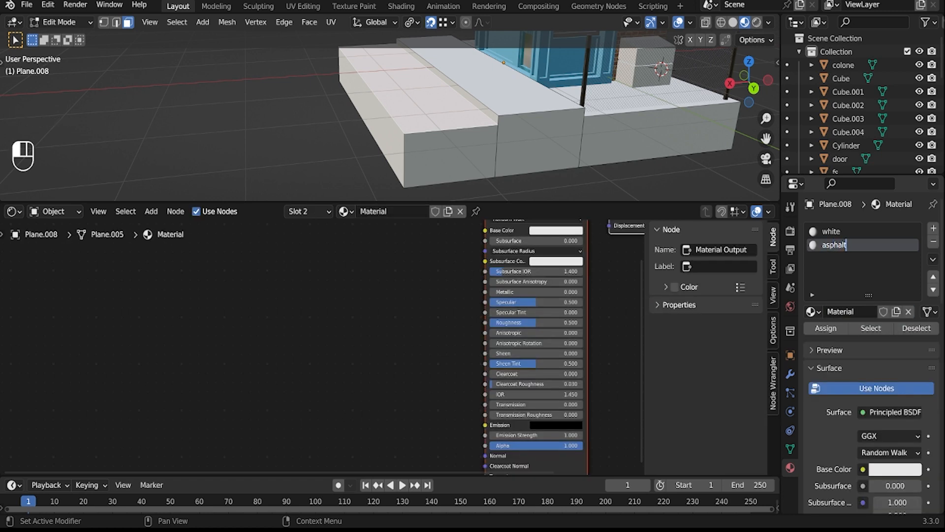
key(ctrl+s)
Step: Add an Image Texture node to the asphalt material and load the asphalt albedo image
middle_drag(492, 345, 512, 345)
scroll(512, 345, down, 2)
key(shift+a)
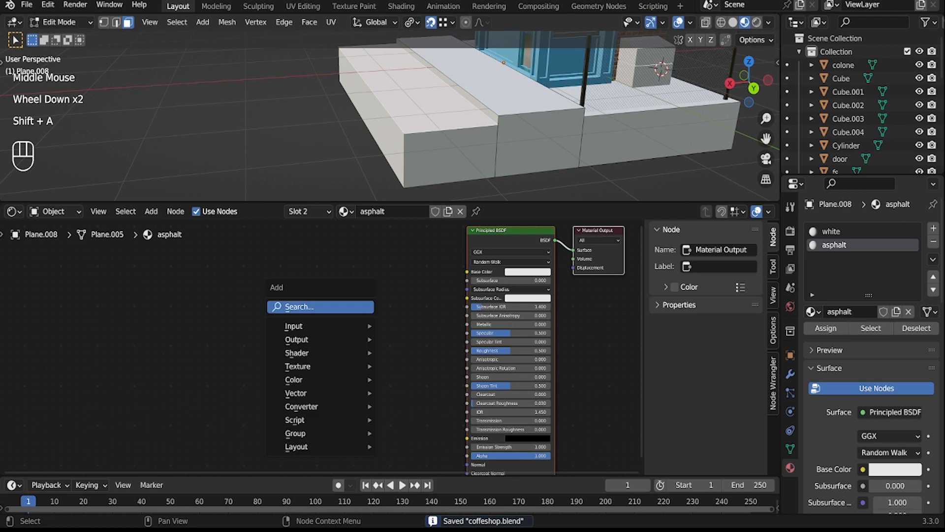
click(305, 308)
text(ima)
key(Return)
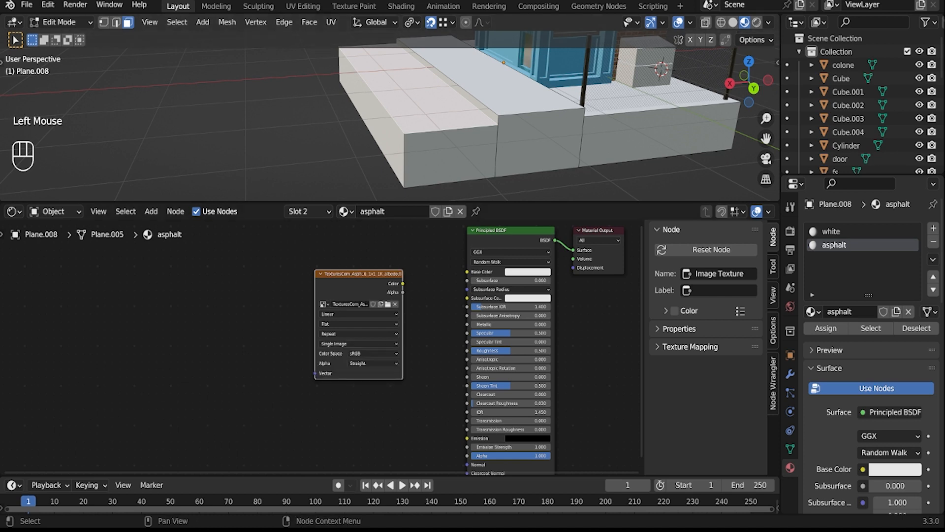
Step: Duplicate the albedo texture node and stack the two nodes well clear of the Principled BSDF
key(shift+d)
click(357, 409)
drag(357, 408, 249, 403)
drag(359, 274, 255, 242)
drag(256, 417, 251, 353)
drag(253, 261, 250, 241)
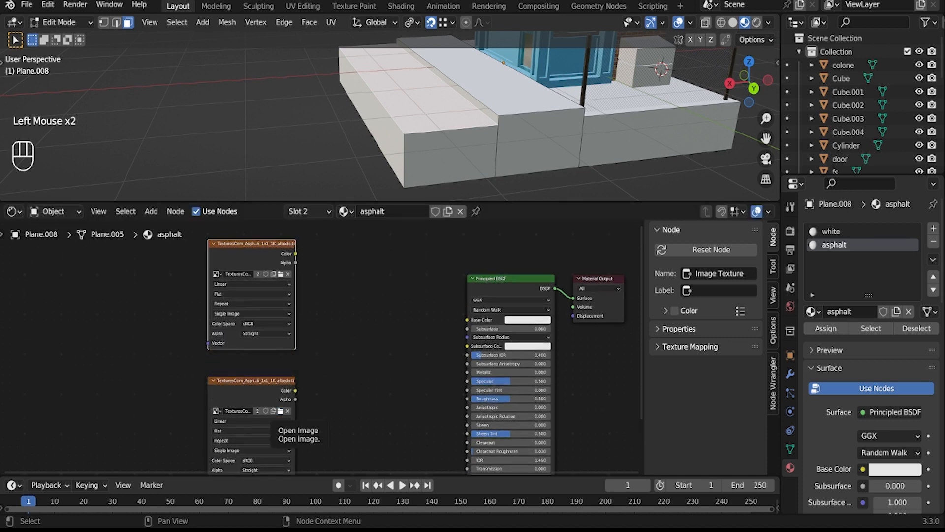
Step: Load the asphalt roughness image into the second texture node and set its color space to Non-Color
drag(252, 392, 251, 386)
middle_drag(251, 387, 296, 297)
scroll(296, 297, up, 1)
click(304, 368)
click(305, 426)
Step: Duplicate the roughness texture node below itself, load the asphalt normal image and set its color space to Non-Color
click(291, 295)
key(shift+d)
click(286, 419)
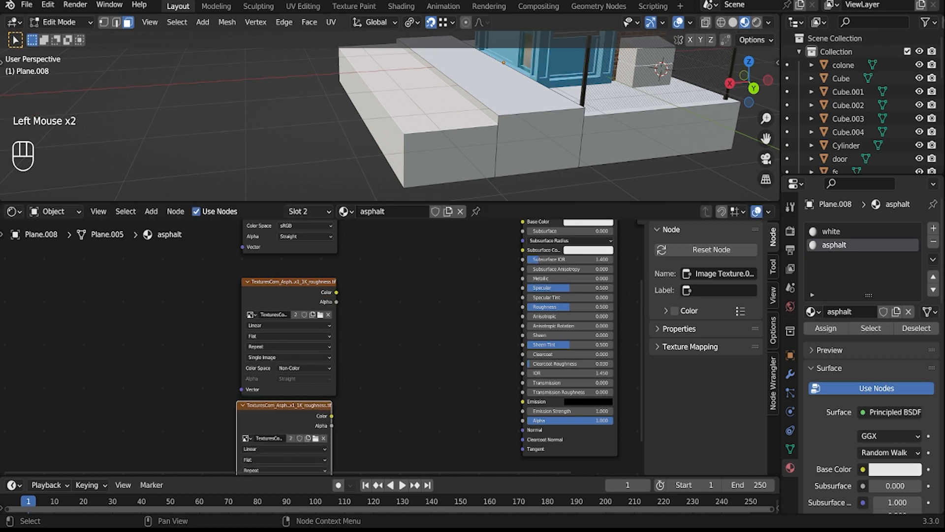
middle_drag(286, 418, 310, 372)
scroll(311, 372, up, 1)
middle_drag(311, 373, 333, 299)
click(343, 377)
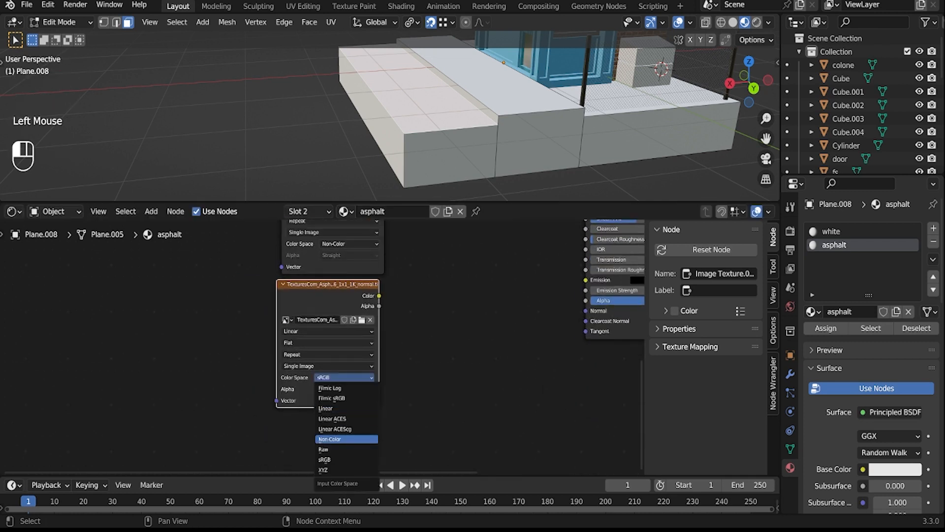
click(346, 439)
Step: Add a Normal Map node linking the normal image's color to the Principled BSDF's Normal input
middle_drag(346, 438, 273, 468)
key(shift+a)
click(404, 352)
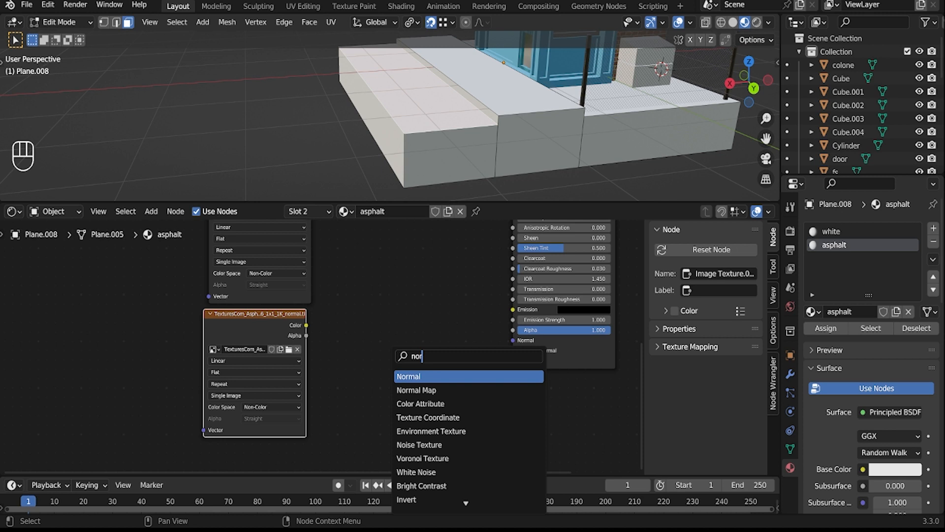
click(417, 390)
click(402, 353)
drag(305, 325, 378, 373)
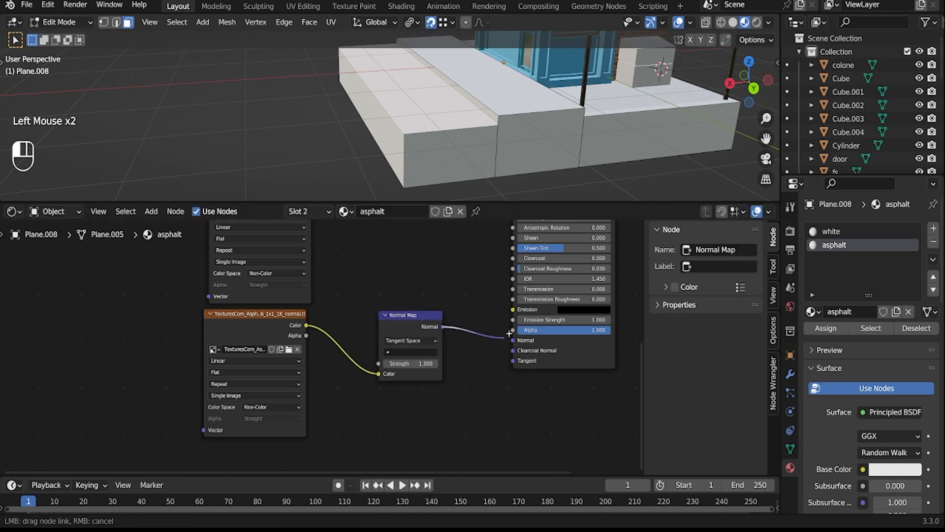
Step: UV-unwrap the selected road strip faces of the ground base
key(u)
click(436, 113)
click(435, 222)
key(Tab)
Step: Set the Normal Map node's strength to 7.7
middle_drag(435, 137, 448, 150)
scroll(451, 153, up, 4)
middle_drag(447, 150, 478, 158)
scroll(477, 158, down, 2)
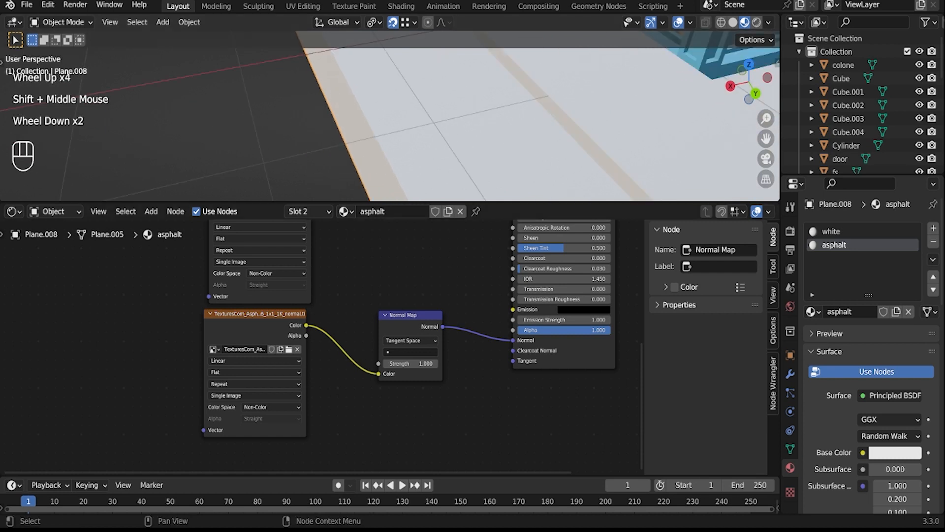
drag(410, 363, 389, 363)
Step: Assign the asphalt material to the selected road strip faces
key(Tab)
click(825, 328)
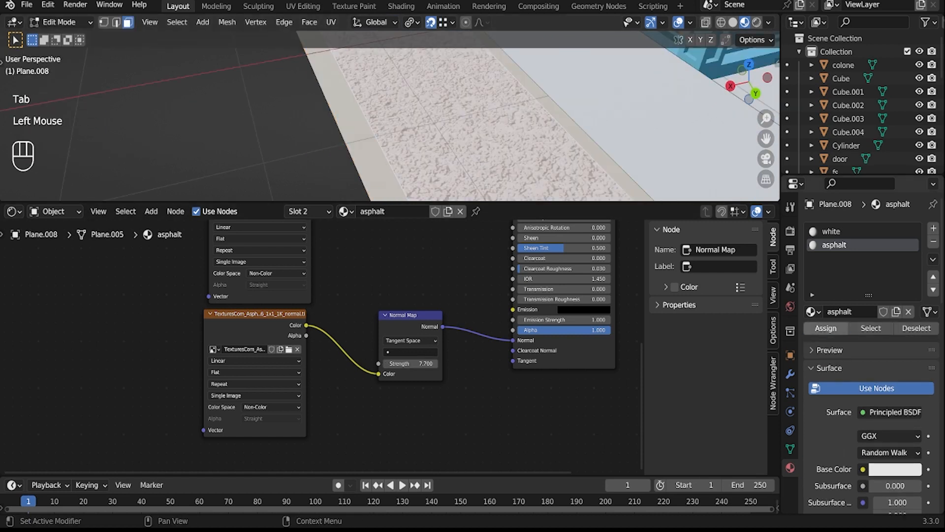
key(Tab)
scroll(492, 123, down, 2)
middle_drag(492, 123, 484, 118)
scroll(492, 123, up, 1)
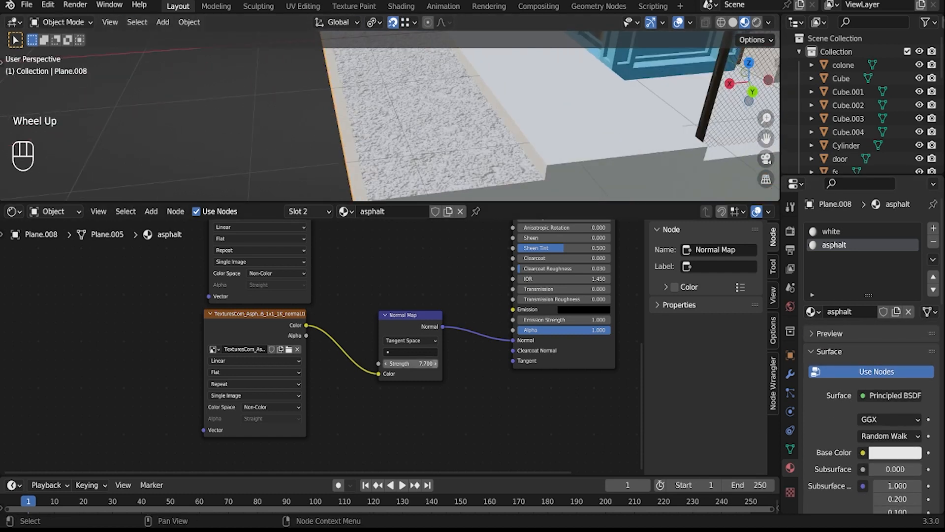
Step: Lower the asphalt's Normal Map strength and insert a ColorRamp node between the roughness image and the Roughness input
drag(410, 363, 398, 363)
middle_drag(424, 345, 437, 465)
drag(526, 327, 527, 327)
middle_drag(420, 294, 372, 373)
key(shift+a)
click(438, 335)
key(Return)
click(396, 324)
Step: Link the albedo image's color to Base Color and shift the ColorRamp's black stop inward to adjust the asphalt roughness
drag(265, 247, 261, 252)
drag(516, 313, 520, 325)
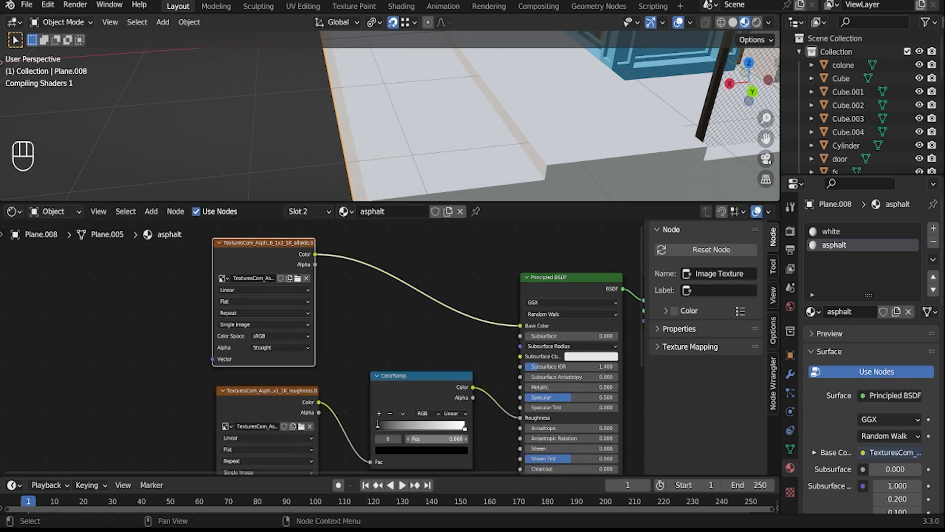
drag(377, 424, 405, 424)
scroll(389, 115, down, 3)
middle_drag(390, 115, 414, 121)
scroll(394, 106, up, 3)
scroll(322, 346, down, 7)
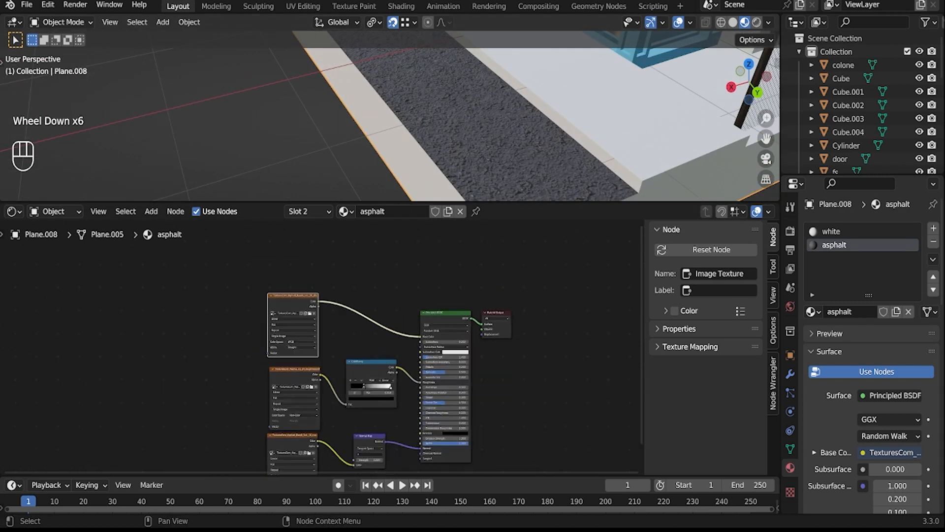
Step: Add Texture Coordinate and Mapping nodes whose vector output feeds all three asphalt image textures
click(297, 374)
key(ctrl+t)
drag(185, 335, 249, 403)
drag(251, 375, 176, 364)
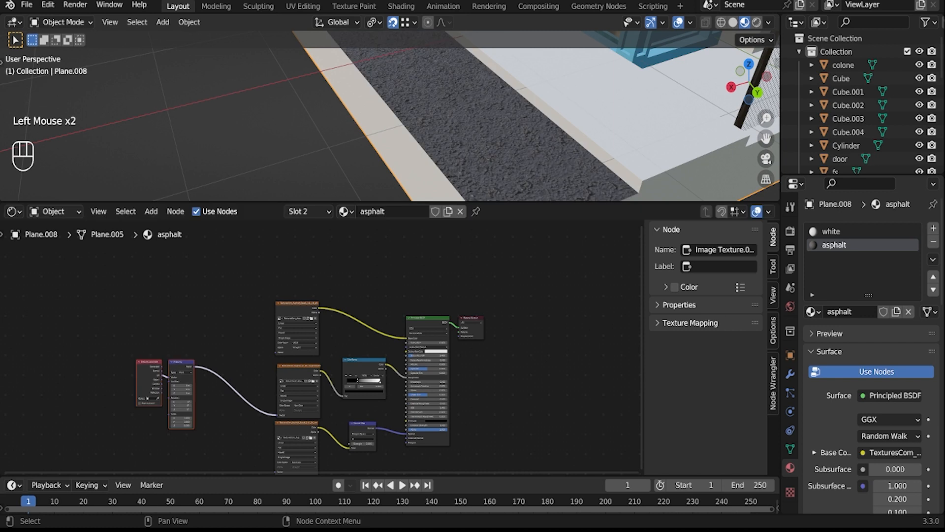
drag(281, 353, 277, 357)
middle_drag(276, 356, 302, 300)
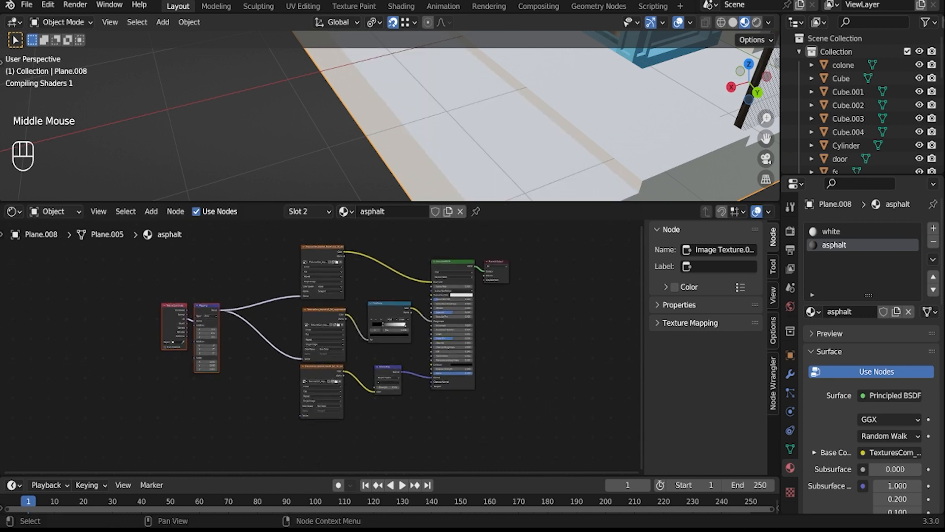
click(207, 315)
drag(218, 310, 302, 415)
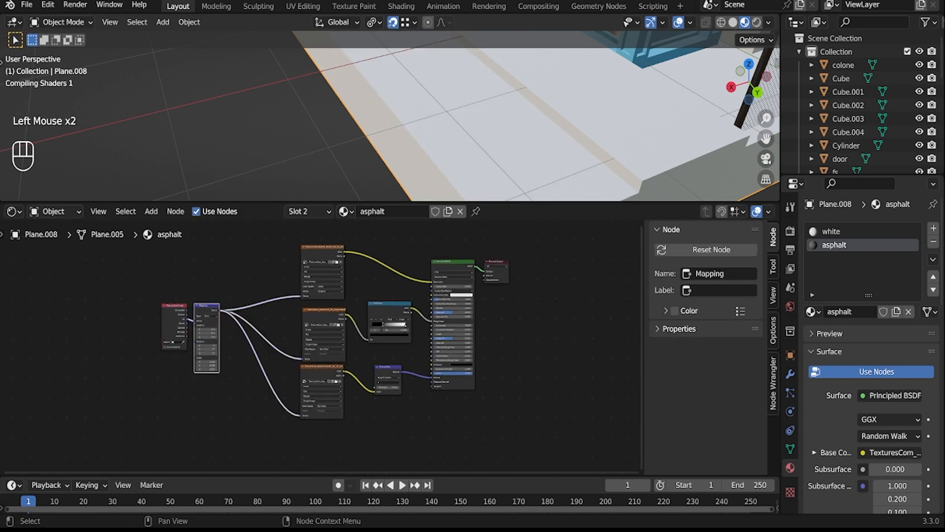
Step: Add a Value node and link it to the asphalt Mapping node's Scale input
scroll(204, 344, up, 3)
middle_drag(187, 374, 297, 358)
scroll(297, 358, up, 1)
key(shift+a)
text(v)
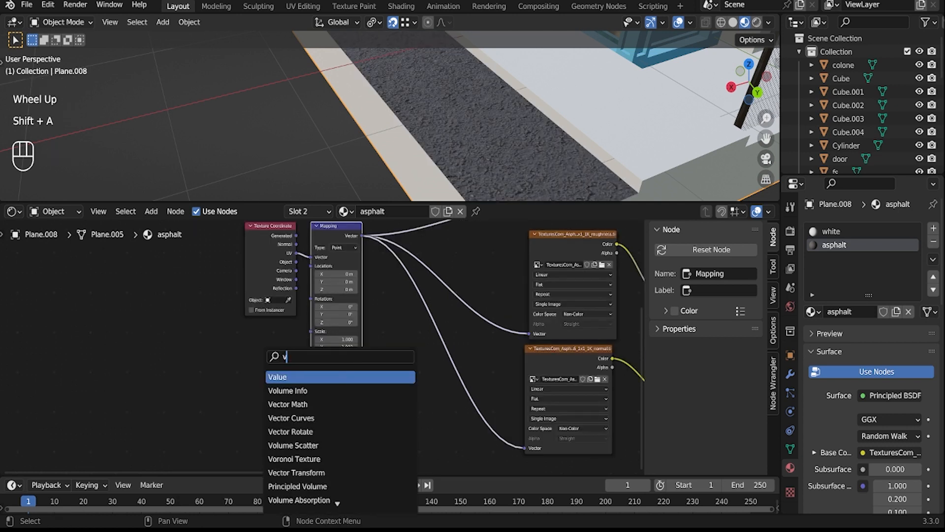
key(Return)
click(266, 350)
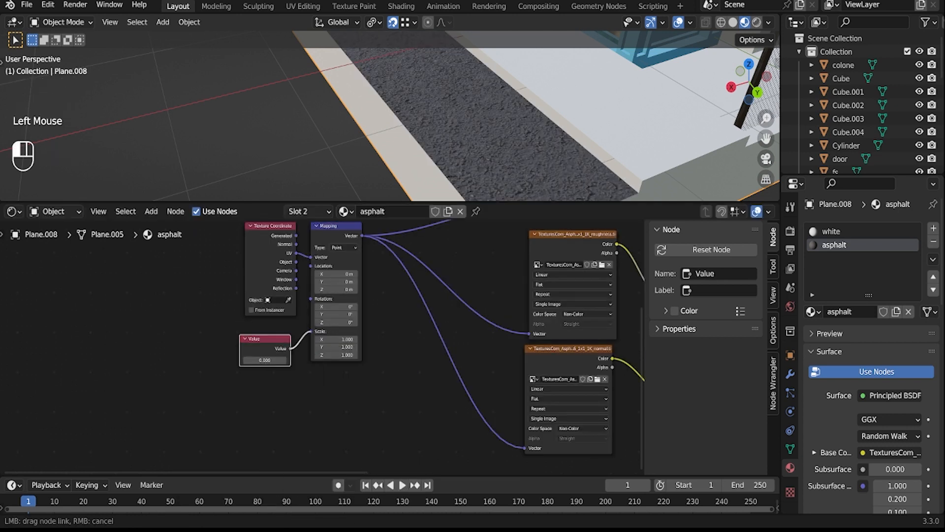
drag(291, 348, 311, 331)
Step: Set the asphalt's Value node to 2.2 to tile the texture more finely
click(284, 360)
triple_click(284, 360)
triple_click(284, 360)
triple_click(284, 360)
click(284, 360)
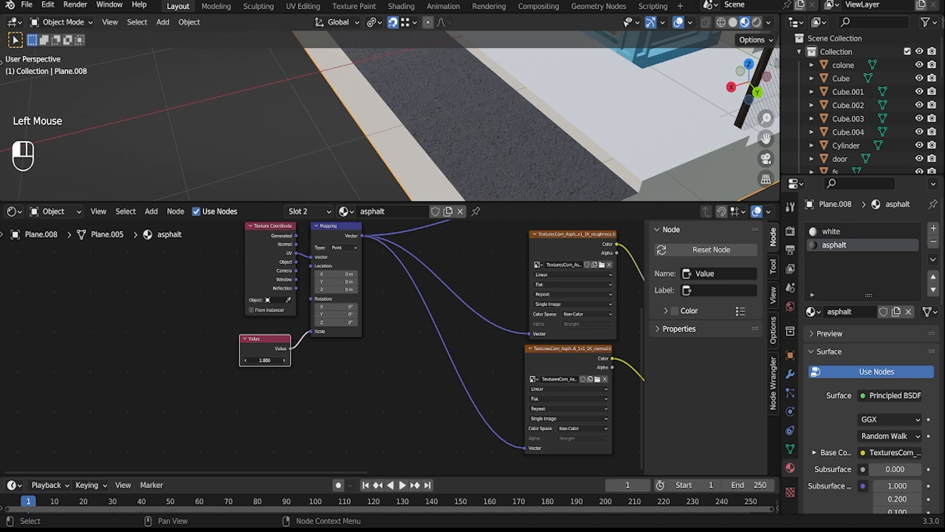
scroll(443, 118, down, 5)
scroll(443, 118, up, 3)
Step: Select the raised sidewalk strip's faces on the ground base in Edit Mode
mouse_move(443, 118)
middle_down()
mouse_move(453, 98)
mouse_move(453, 128)
middle_up()
shift+middle_drag(453, 128, 429, 118)
scroll(428, 118, up, 2)
shift+middle_drag(428, 118, 463, 138)
click(397, 126)
scroll(396, 118, down, 2)
key(Tab)
click(404, 103)
shift+click(408, 135)
shift+click(458, 157)
middle_drag(463, 138, 443, 111)
scroll(419, 118, down, 3)
shift+scroll(443, 113, up, 1)
scroll(443, 113, up, 2)
mouse_move(443, 113)
middle_down()
mouse_move(428, 109)
mouse_move(438, 94)
mouse_move(457, 123)
middle_up()
scroll(443, 98, up, 1)
shift+click(443, 92)
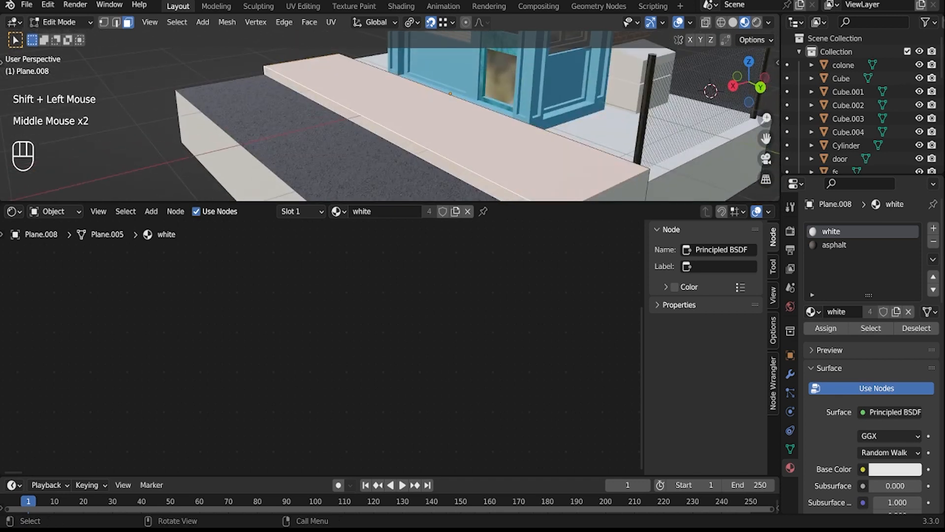
Step: Add a third material slot to the ground base with a new material named o
click(834, 245)
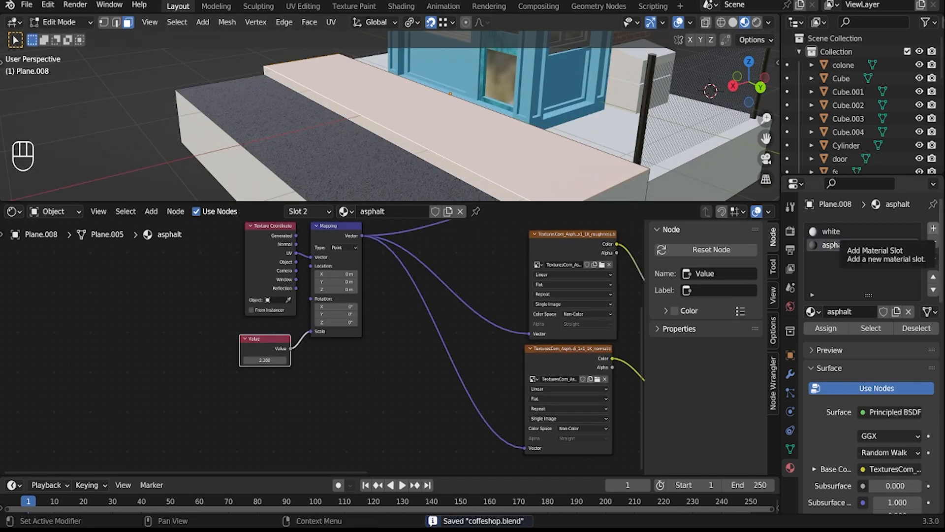
click(933, 228)
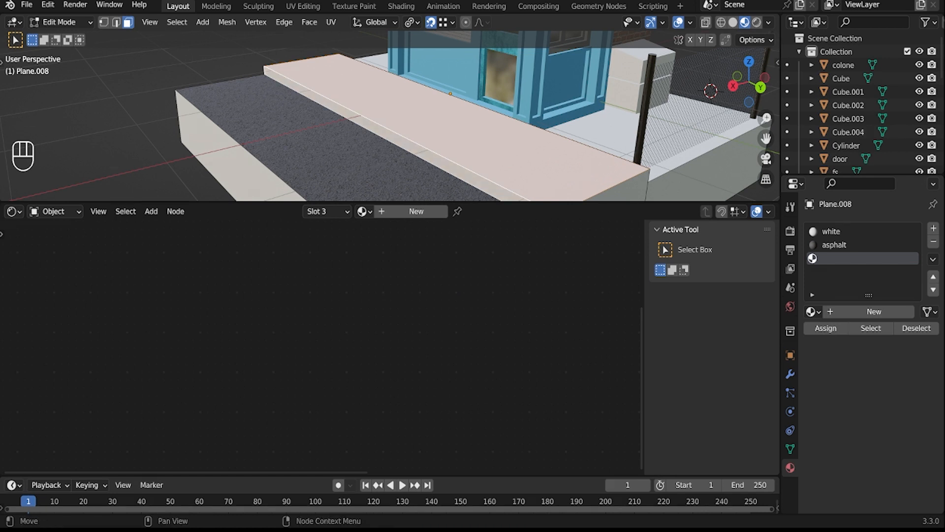
middle_drag(517, 146, 501, 150)
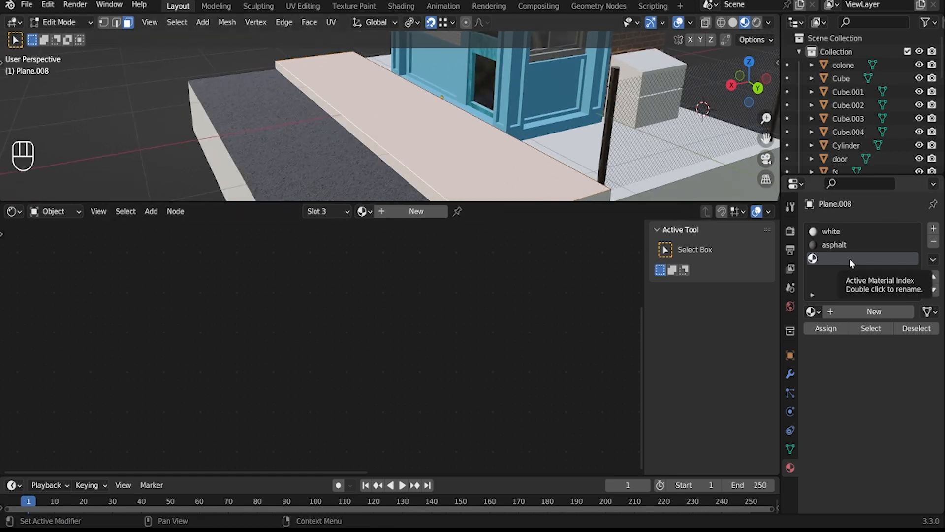
click(873, 309)
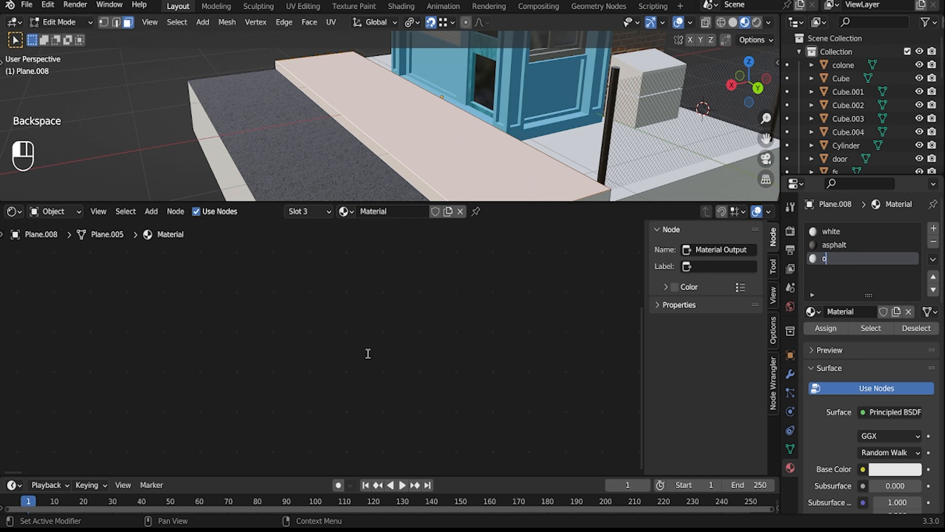
scroll(407, 309, down, 7)
middle_drag(406, 304, 398, 301)
scroll(399, 301, up, 2)
middle_drag(399, 301, 344, 280)
scroll(392, 299, up, 3)
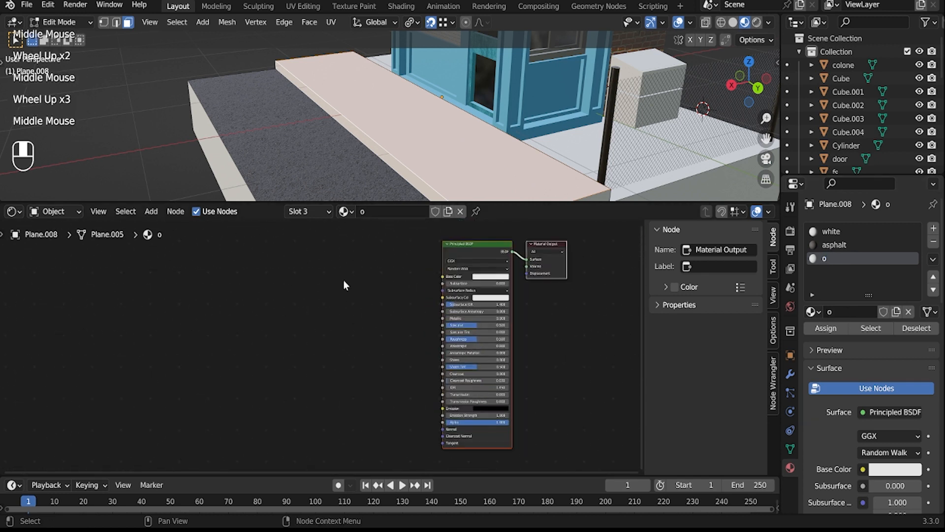
Step: Add an Image Texture node with floor_tiles_08_diff_4k.jpg and link its color to Base Color
key(Tab)
key(shift+a)
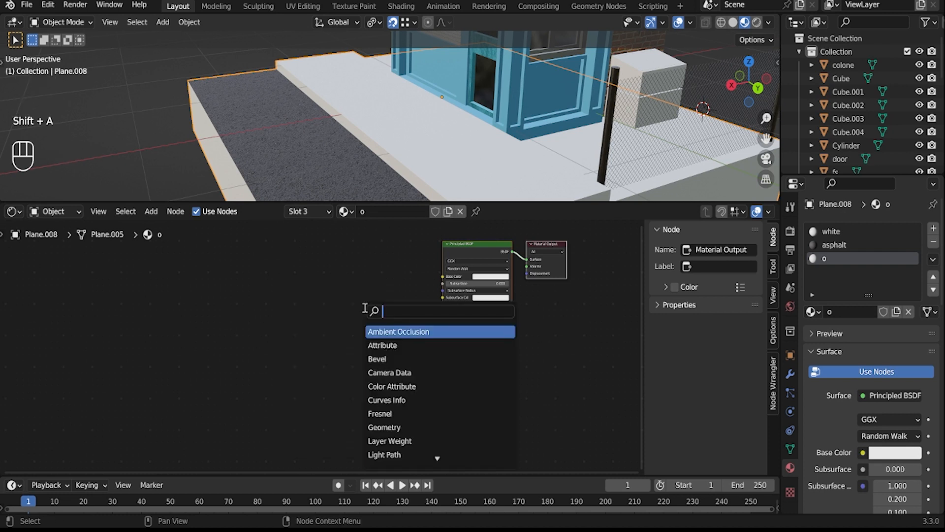
click(387, 329)
click(307, 266)
click(339, 271)
drag(335, 276, 327, 255)
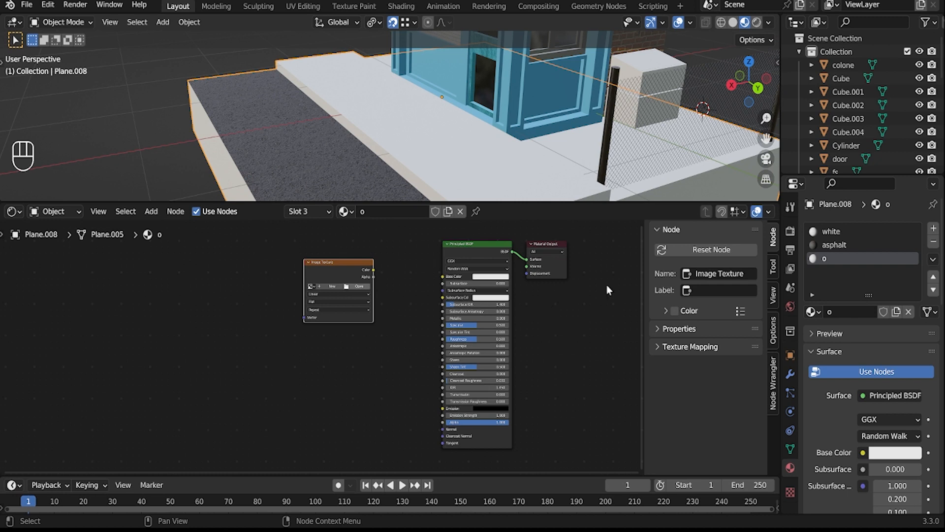
drag(374, 270, 442, 276)
scroll(353, 187, down, 2)
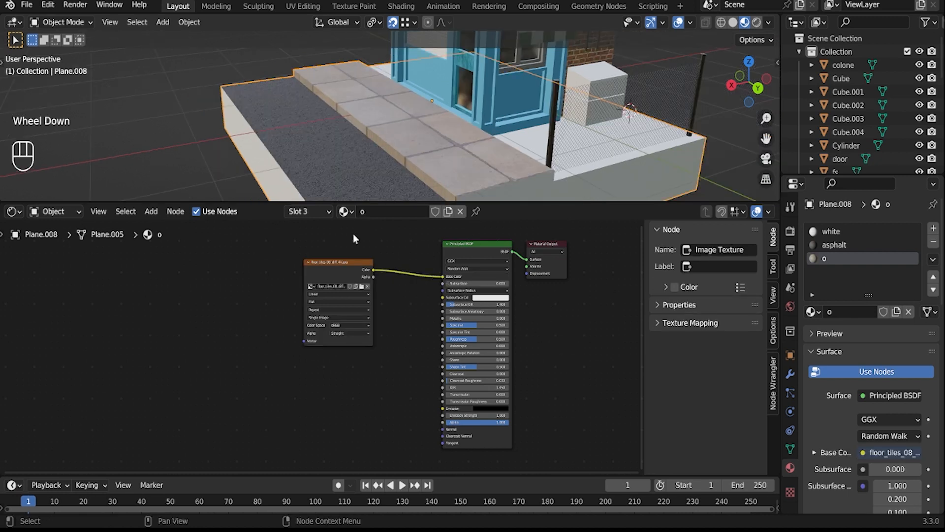
Step: Duplicate the floor tile image node, load floor_tiles_08_rough_4k.jpg in the copy, and move both nodes away from the shader
click(322, 342)
key(shift+d)
click(358, 386)
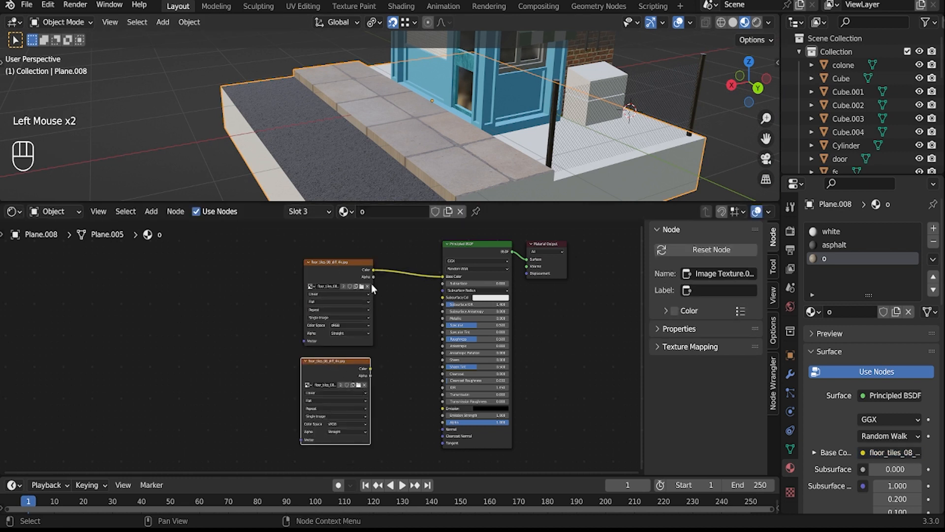
scroll(425, 385, up, 2)
drag(425, 385, 240, 323)
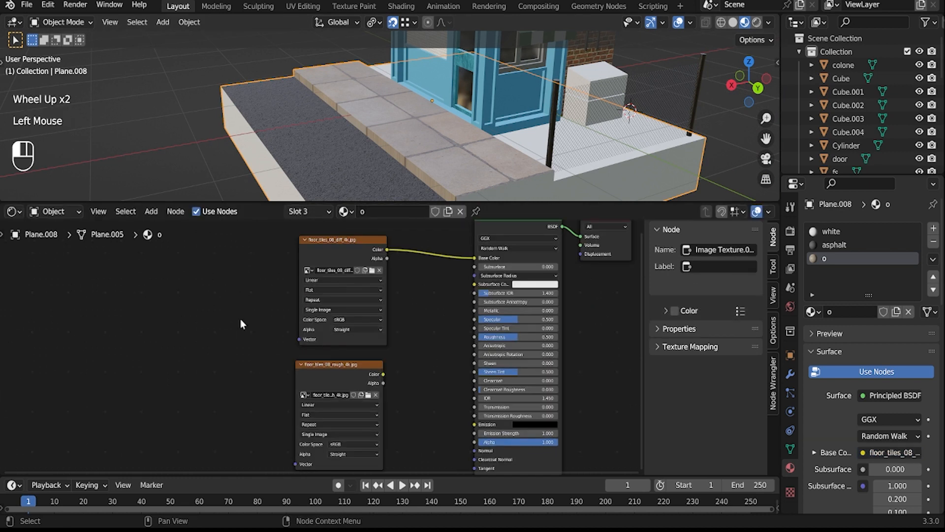
scroll(358, 283, down, 3)
drag(350, 273, 300, 243)
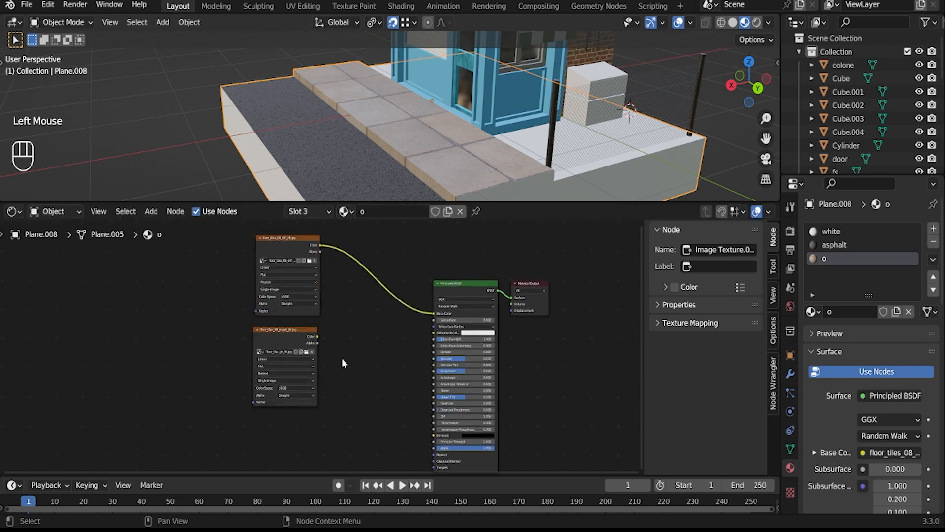
Step: Link the floor tile roughness image's color to the Specular input and set its color space to Non-Color
scroll(383, 353, up, 2)
middle_drag(328, 462, 338, 436)
middle_drag(410, 331, 310, 382)
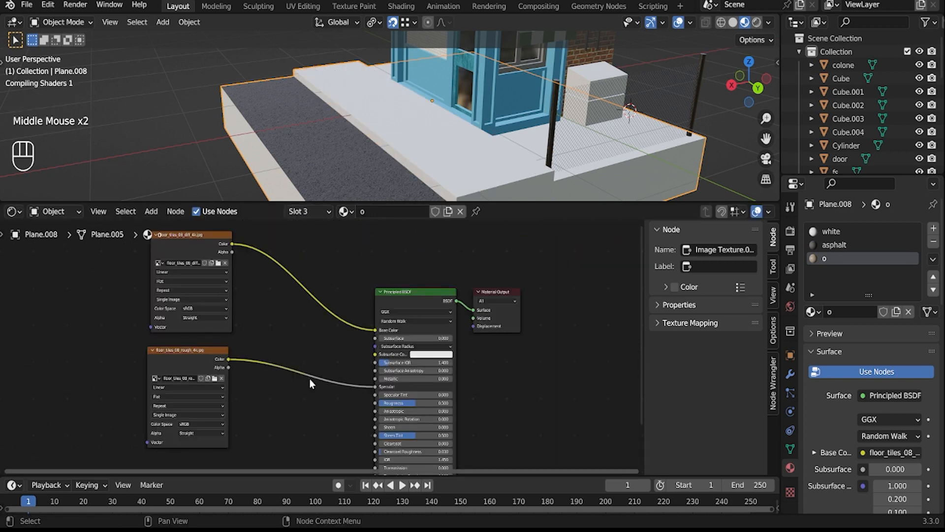
middle_click(310, 382)
click(217, 422)
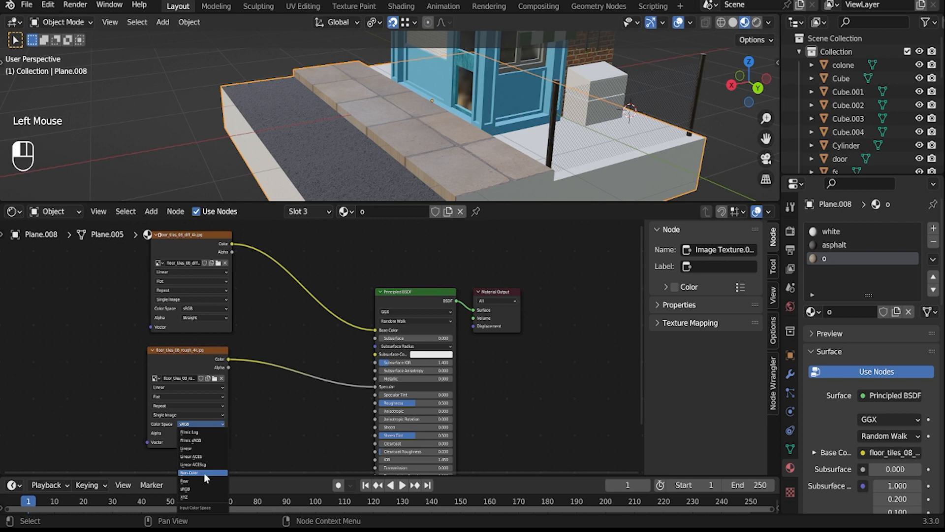
click(204, 473)
middle_drag(204, 473, 308, 343)
Step: Duplicate the roughness image node below and load the floor_tiles_08 normal image (nor_gl_4k.exr) in the copy
scroll(268, 308, down, 2)
click(270, 305)
key(shift+d)
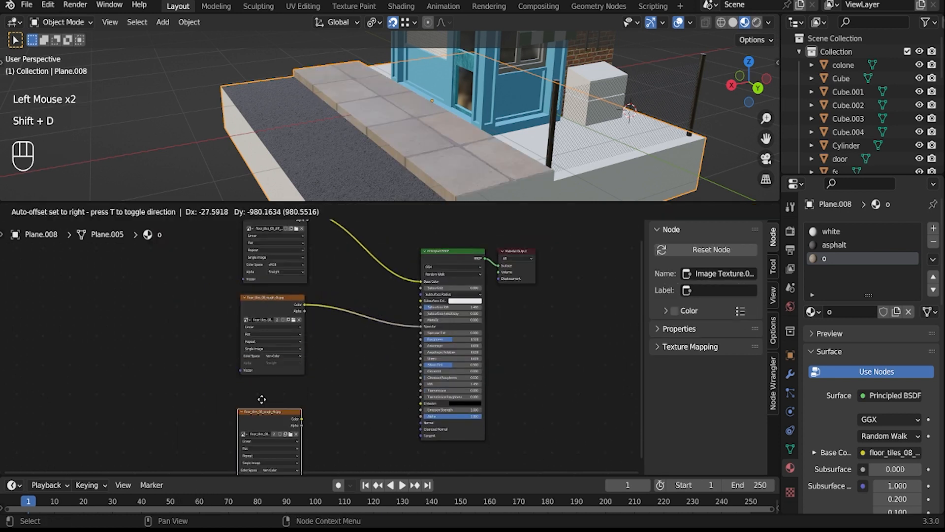
click(287, 423)
middle_drag(340, 365, 350, 348)
scroll(350, 348, up, 3)
Step: Add a Normal Map node between the tile normal image and the Normal input, and set that image's color space to Non-Color
key(shift+a)
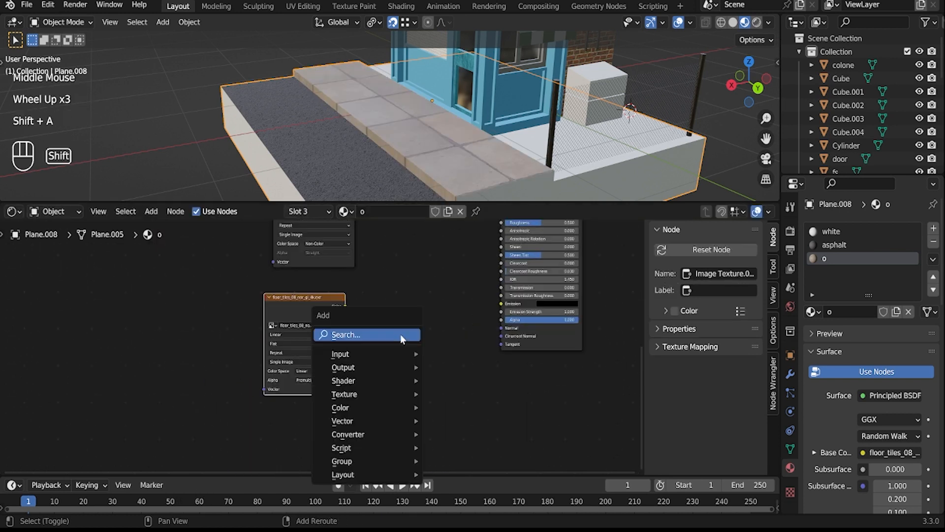
click(401, 335)
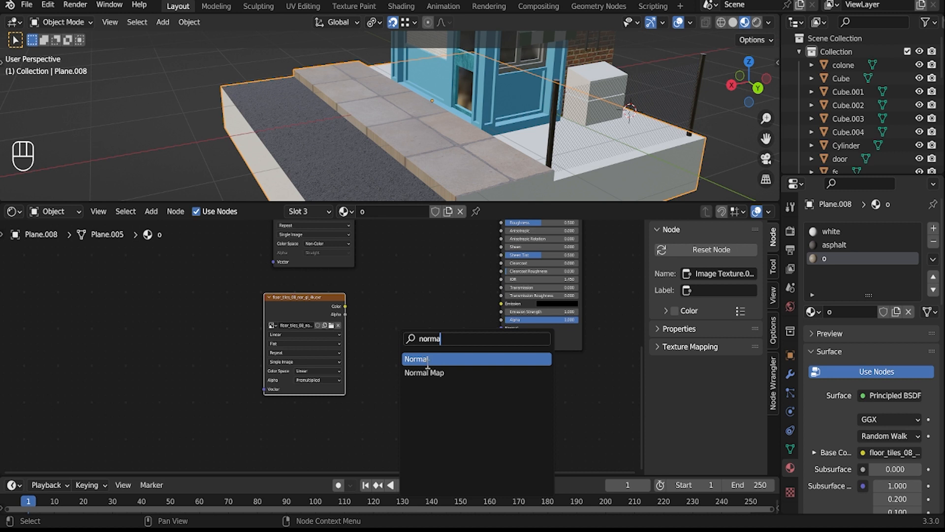
click(424, 372)
click(411, 317)
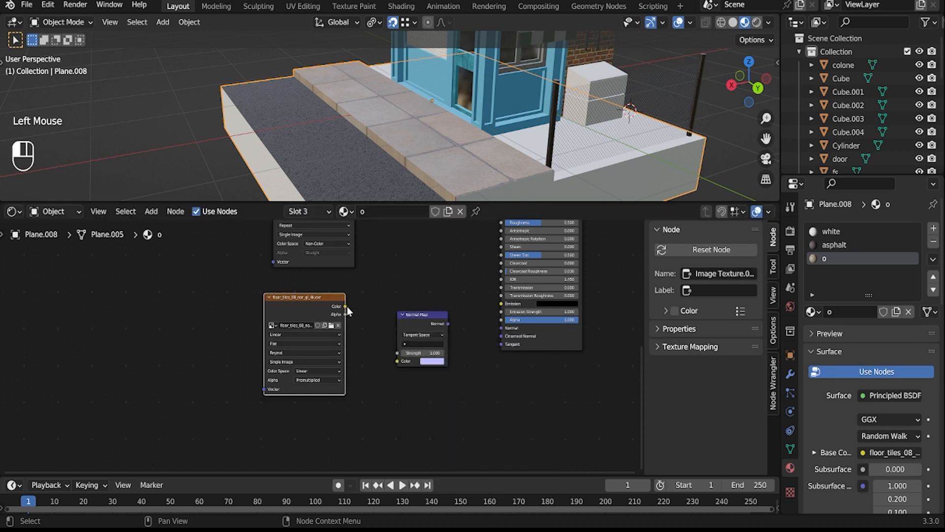
drag(448, 323, 501, 328)
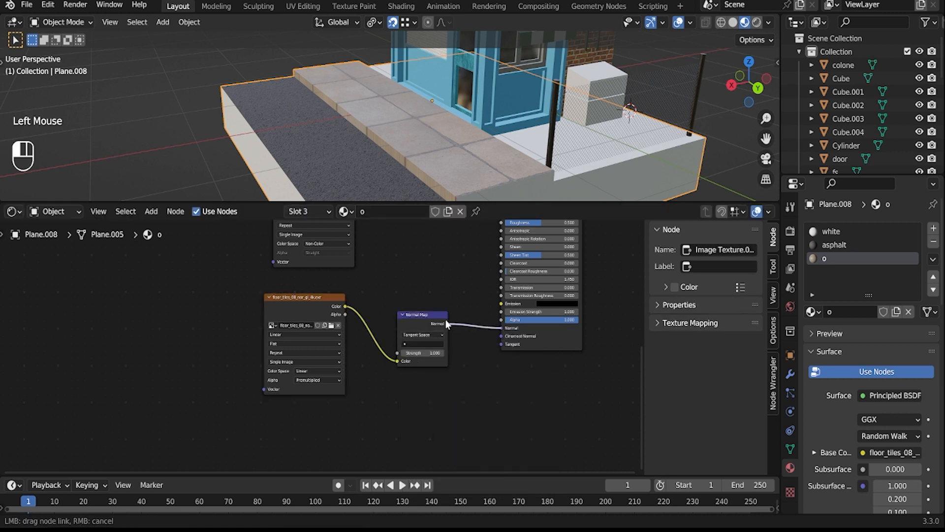
click(331, 372)
click(316, 418)
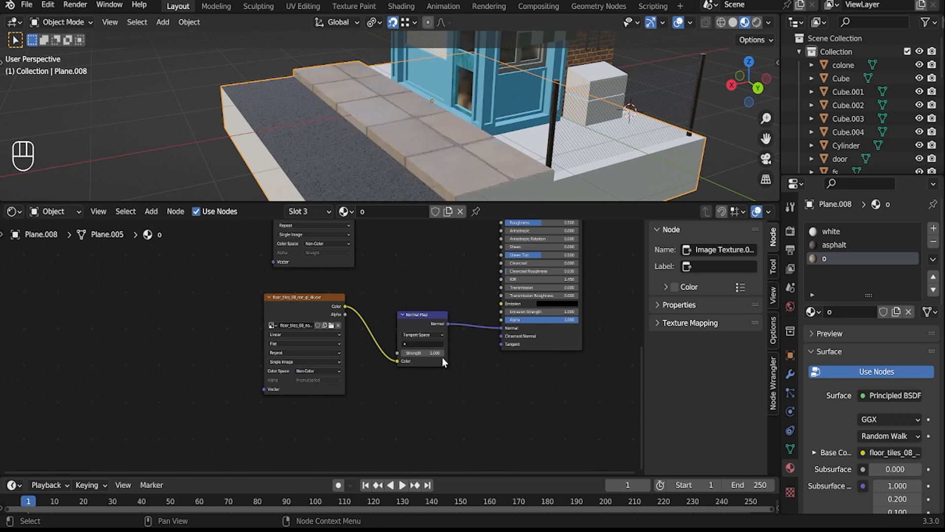
Step: Set the floor tile Normal Map's strength to 5 and check the relief on the sidewalk
click(442, 353)
scroll(452, 160, up, 3)
scroll(443, 157, down, 1)
scroll(436, 153, up, 2)
scroll(428, 148, down, 1)
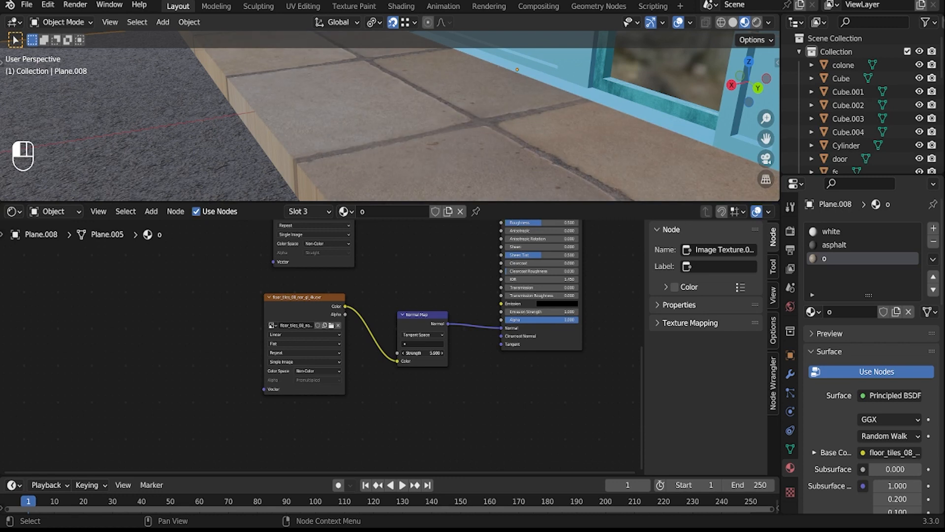
scroll(415, 150, down, 2)
middle_drag(415, 149, 374, 162)
scroll(311, 315, down, 2)
Step: Add Texture Coordinate and Mapping nodes and link the mapping vector to all three floor tile images
click(311, 315)
key(ctrl+t)
click(241, 326)
drag(242, 326, 191, 274)
drag(283, 279, 286, 280)
middle_drag(246, 262, 248, 335)
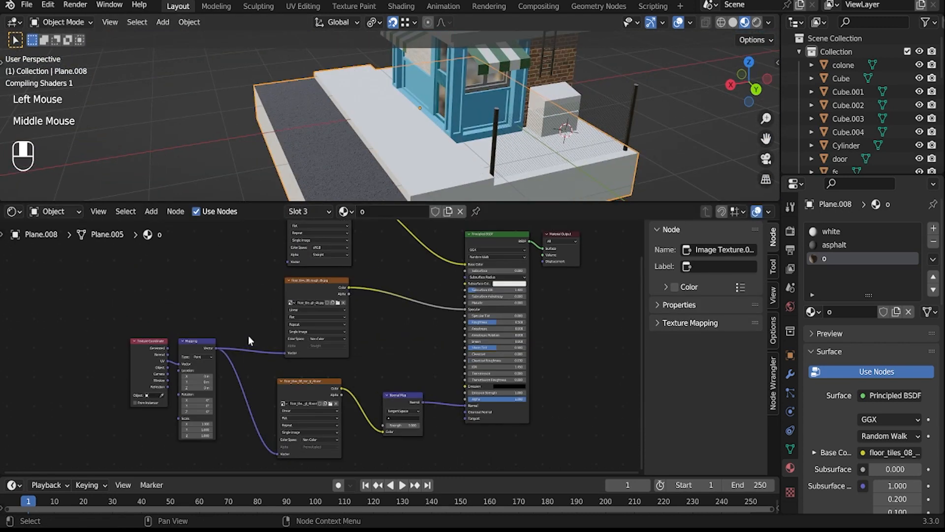
drag(217, 347, 285, 264)
Step: Insert a ColorRamp node between the floor tile roughness image and the Specular input, and save the file
key(shift+a)
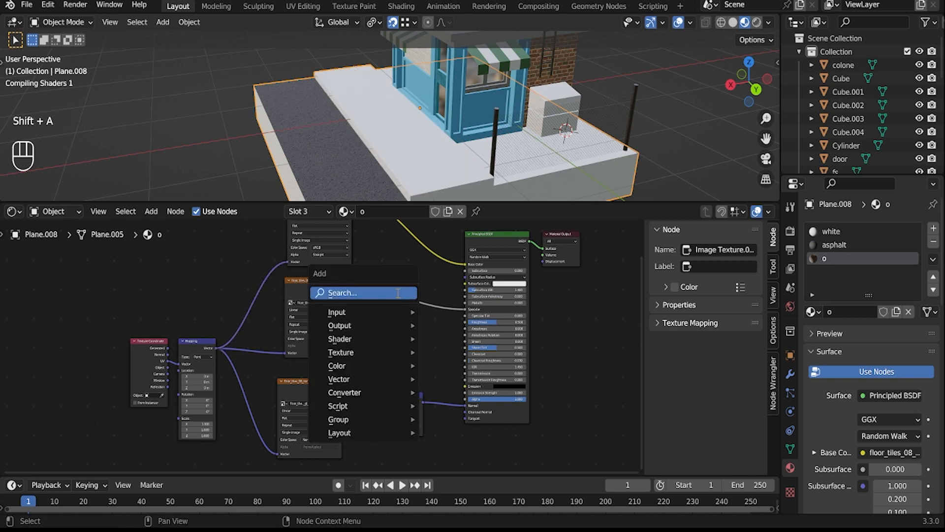
click(397, 294)
text(color)
key(Return)
click(397, 294)
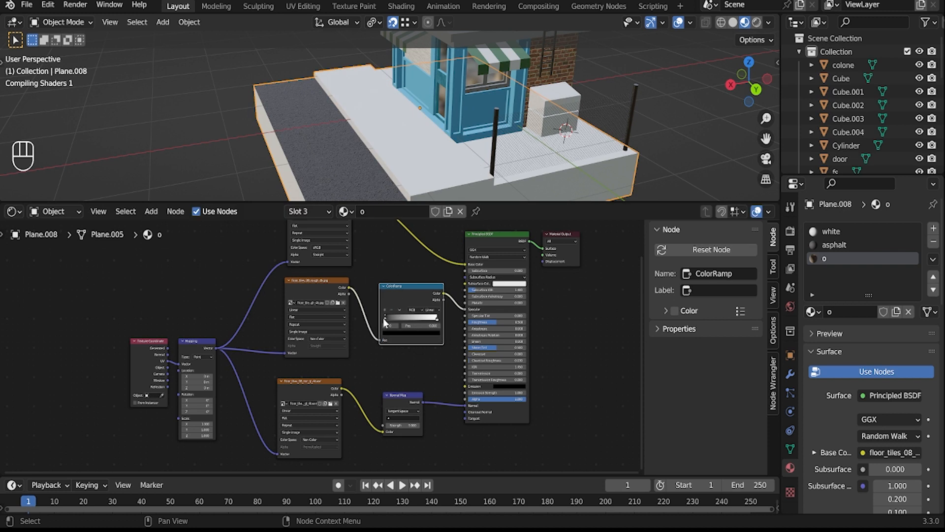
middle_click(149, 437)
middle_drag(149, 436, 188, 426)
key(ctrl+s)
Step: Add a Value node linked to the floor tile Mapping node's Scale and raise its value to make the tiles smaller
key(shift+a)
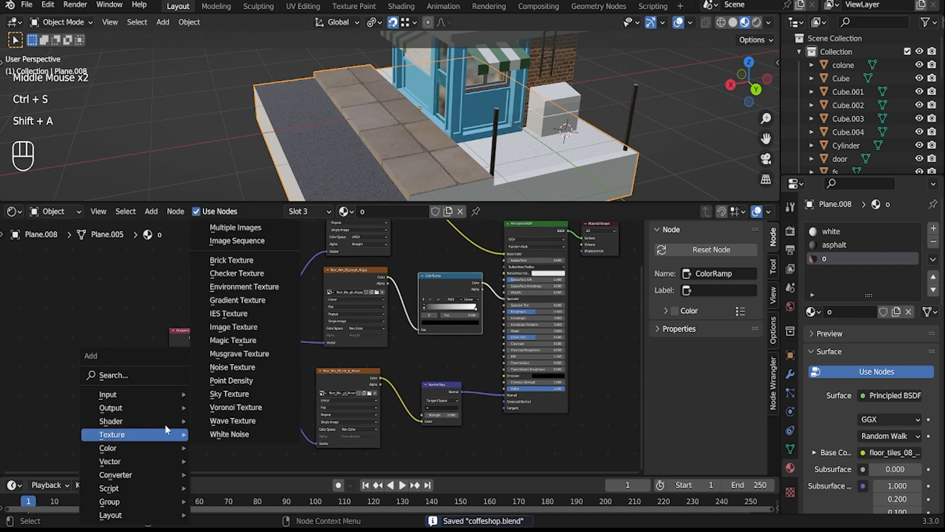
click(138, 373)
text(value)
key(Return)
click(194, 412)
drag(195, 411, 216, 408)
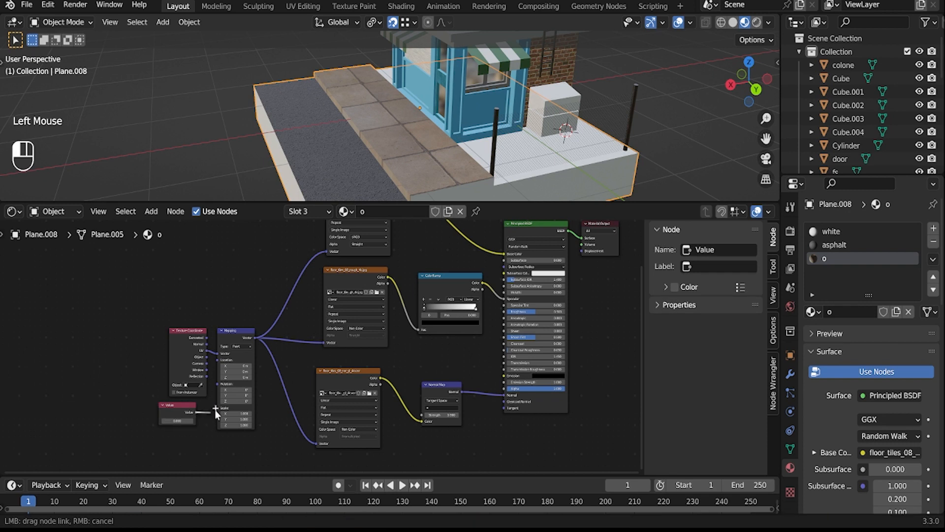
click(191, 421)
click(191, 422)
click(192, 421)
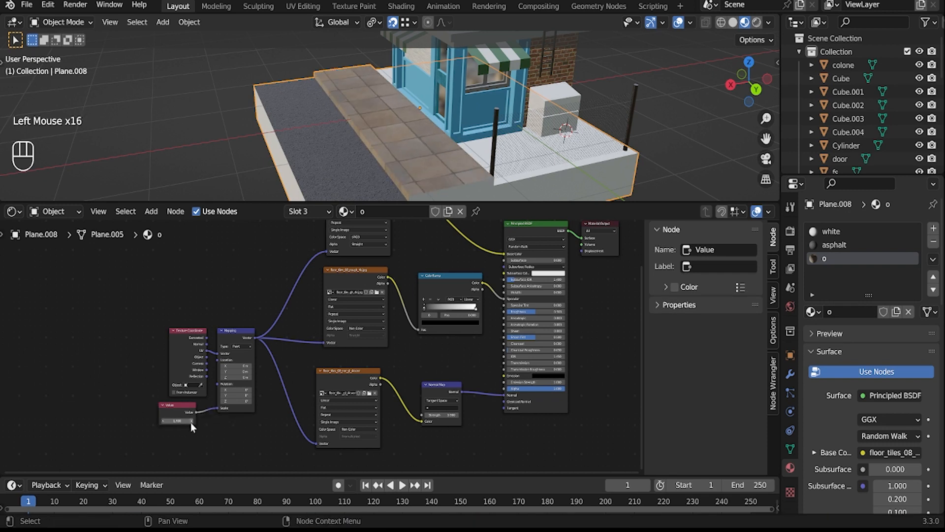
Step: Raise the floor tile scale value another notch and move the ColorRamp's dark stop inward to darken the tile specular
click(192, 421)
middle_drag(364, 145, 403, 190)
shift+scroll(386, 159, up, 1)
scroll(387, 115, up, 2)
key(Tab)
click(416, 183)
click(401, 140)
key(Tab)
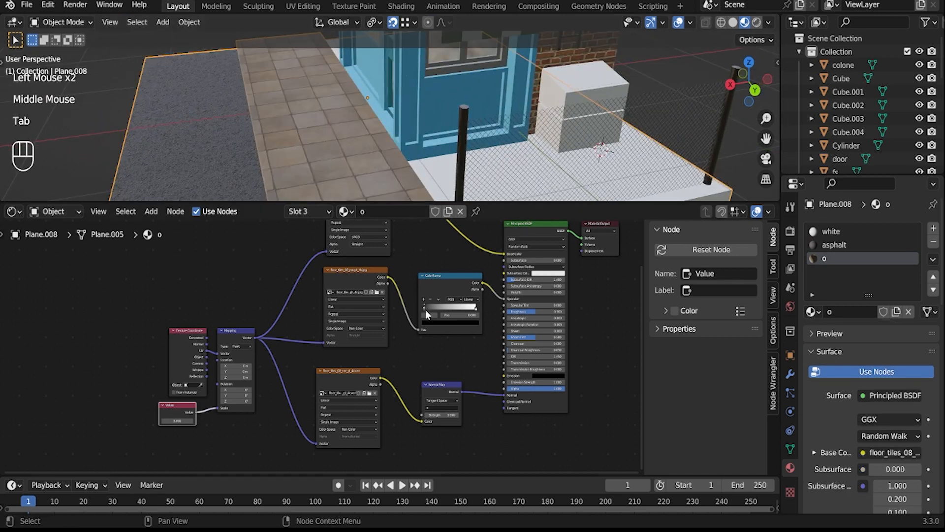
drag(443, 306, 441, 306)
Step: Select the sidewalk's street-side curb face and give it a new material named concerne in a new slot
middle_drag(345, 148, 479, 182)
scroll(305, 143, down, 3)
key(Tab)
click(479, 183)
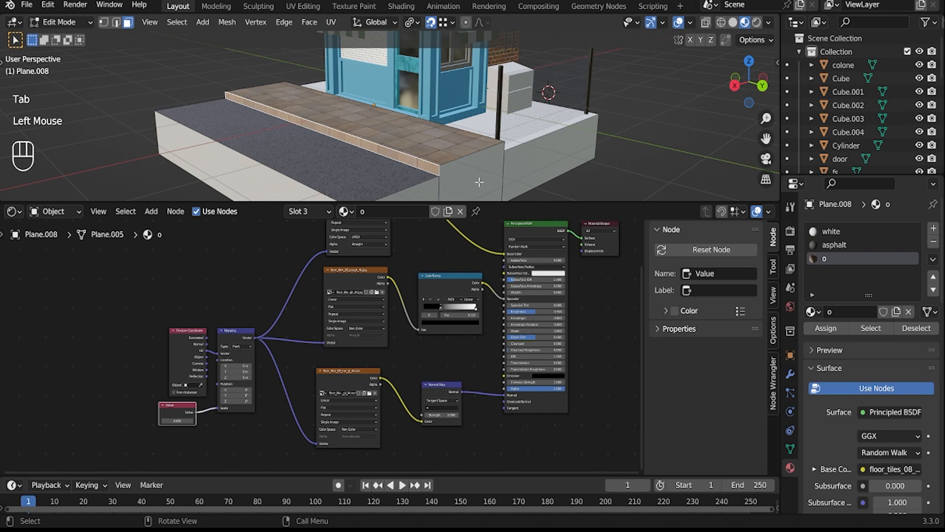
click(932, 229)
click(852, 307)
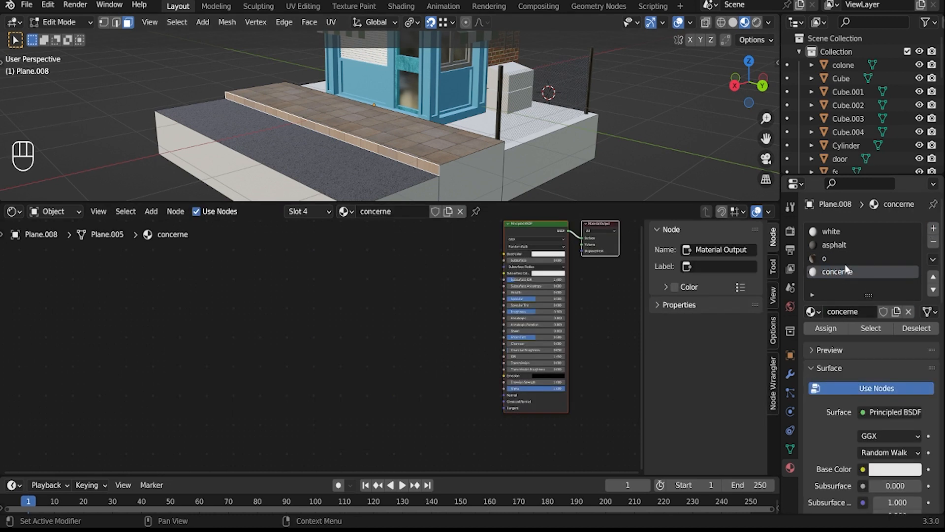
Step: Add an Image Texture node with the concrete albedo image, link it to the Base Color, and inspect the curb
click(408, 282)
key(shift+a)
click(408, 282)
text(ima)
key(Return)
click(411, 247)
drag(461, 271, 504, 254)
drag(421, 263, 394, 233)
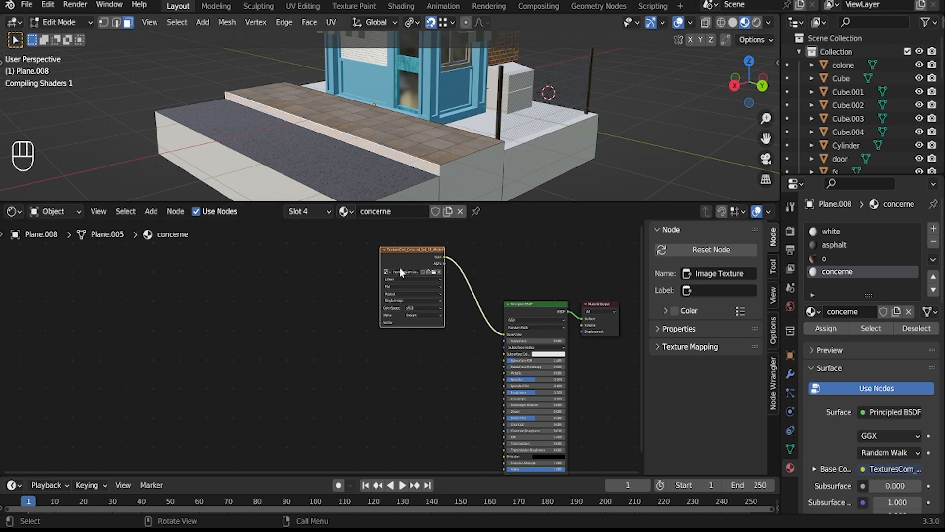
scroll(443, 147, up, 4)
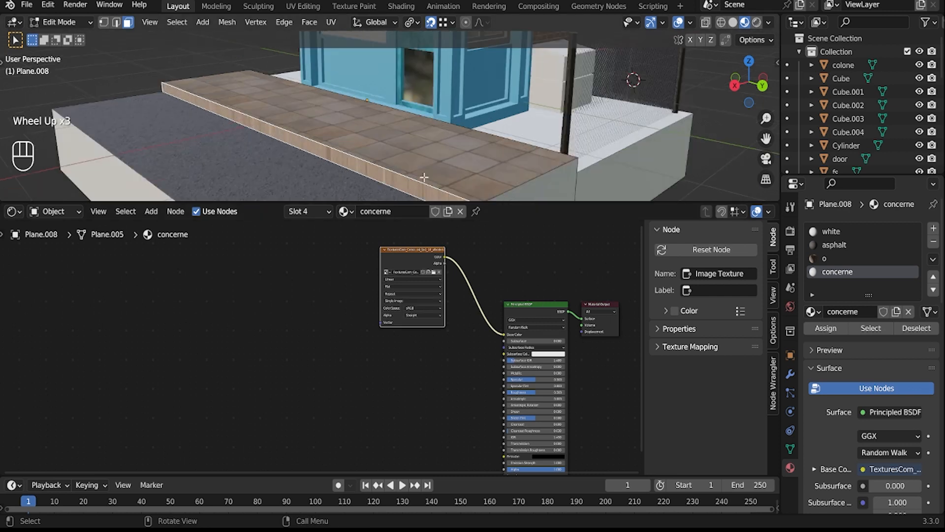
shift+middle_drag(458, 162, 476, 92)
drag(421, 254, 402, 267)
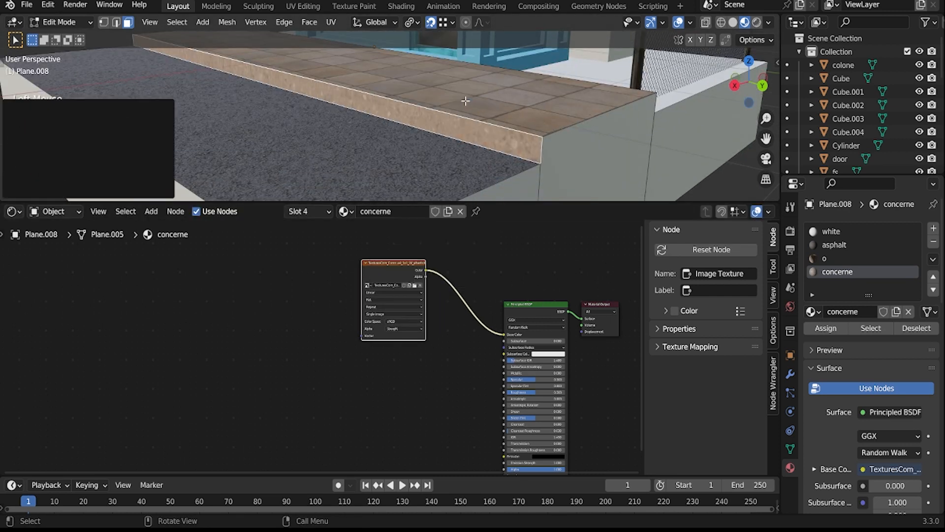
key(Tab)
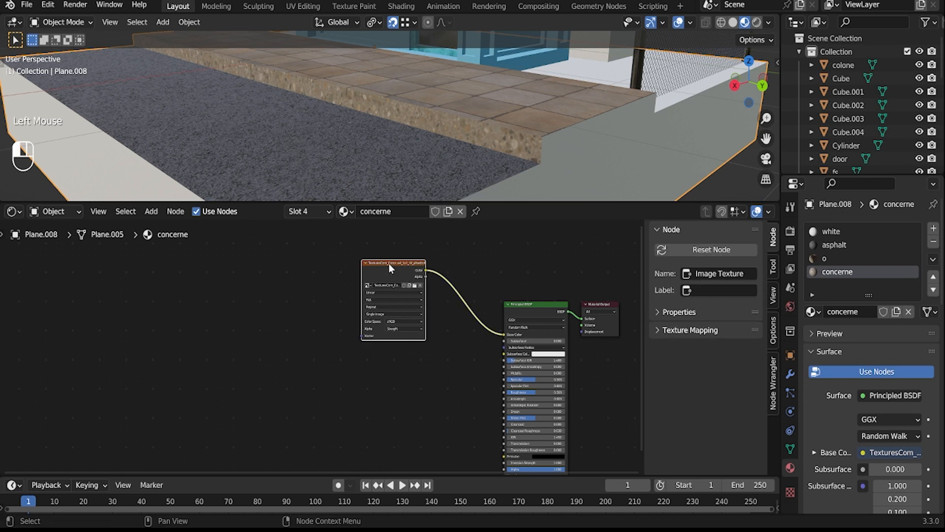
Step: Disconnect the concrete image from the Base Color, load the 1K roughness image instead, and link it to the Roughness input
drag(389, 263, 381, 277)
drag(504, 335, 383, 340)
scroll(458, 355, up, 2)
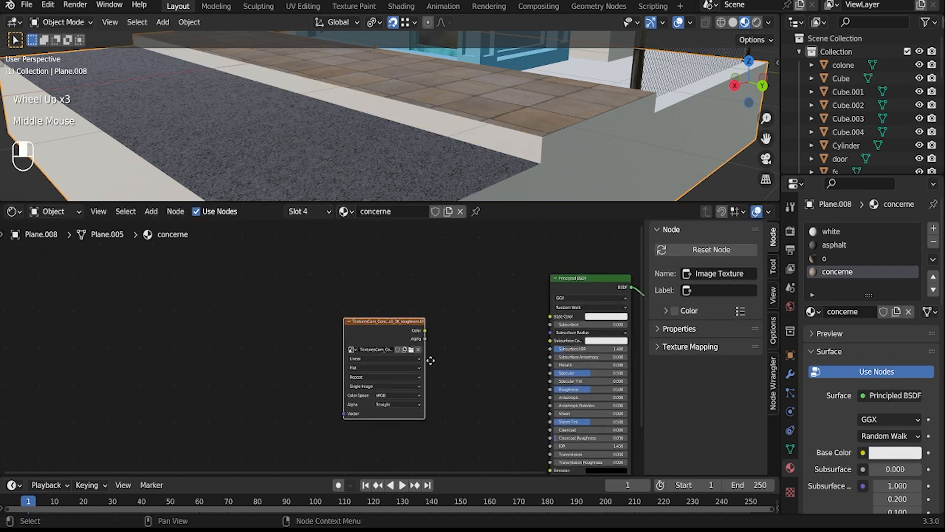
drag(414, 296, 496, 335)
drag(538, 357, 538, 356)
middle_drag(447, 378, 483, 306)
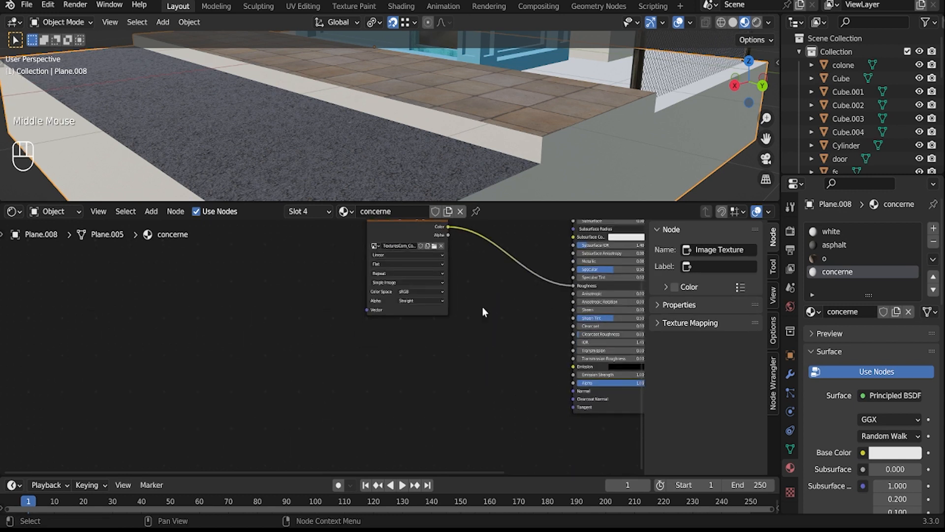
Step: Duplicate the concrete roughness image node and place the copy below it, level with the Normal input
scroll(462, 296, down, 3)
click(397, 245)
key(shift+d)
click(389, 358)
scroll(500, 418, up, 3)
middle_drag(500, 418, 466, 404)
Step: Add a Normal Map node between the duplicated image and the shader's Normal input, and increase its strength
key(shift+a)
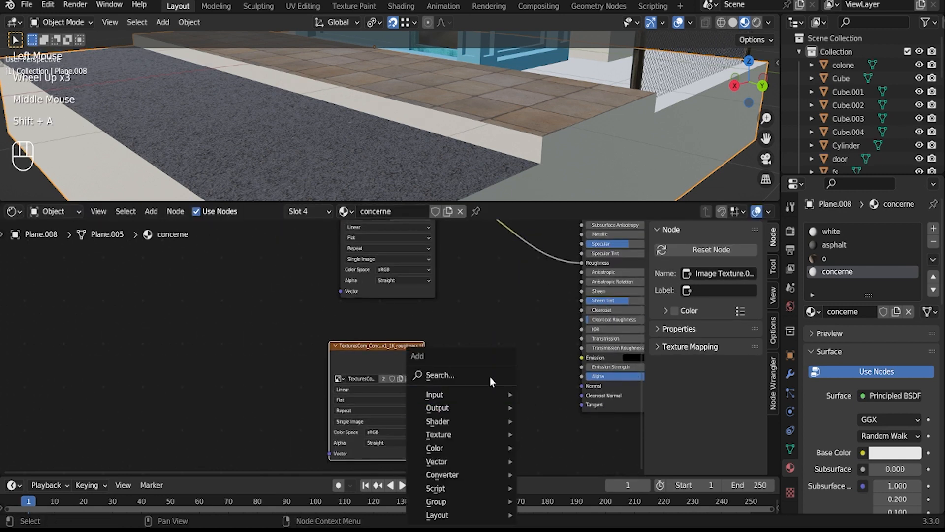
click(489, 376)
click(512, 401)
click(512, 400)
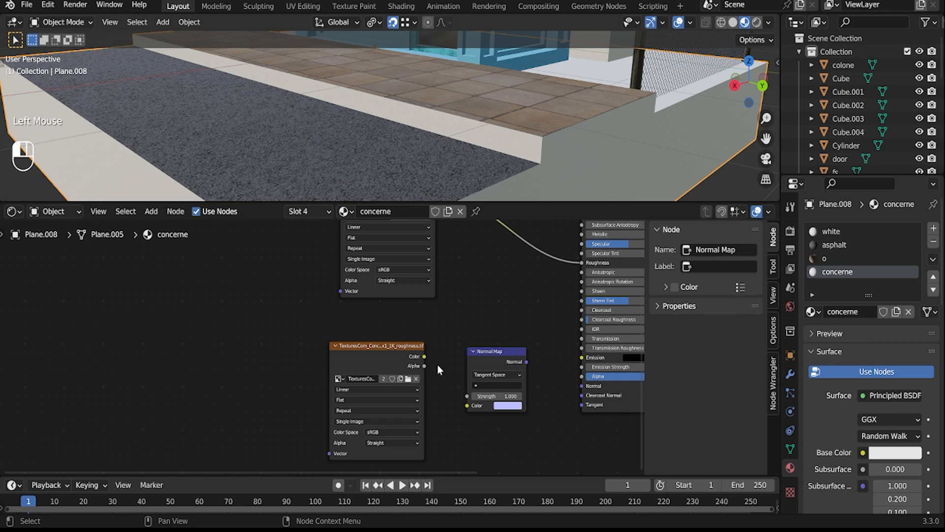
drag(527, 362, 582, 390)
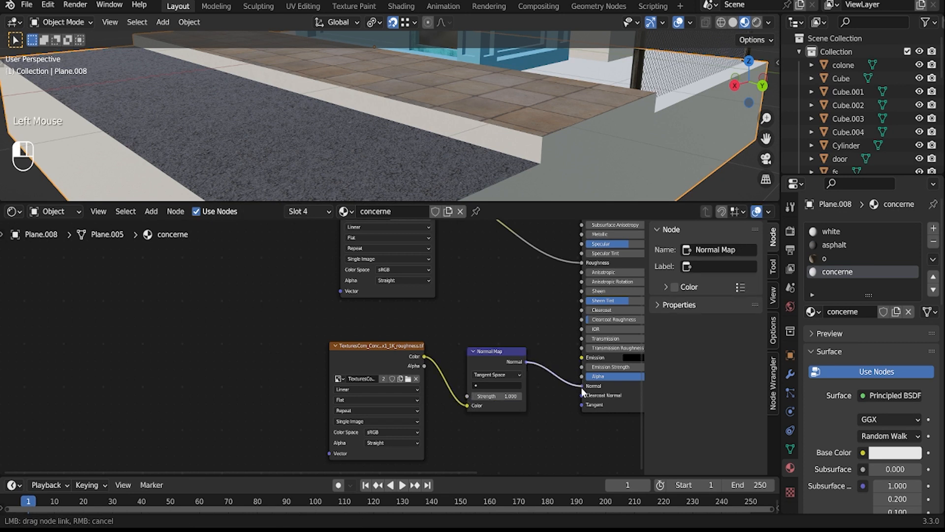
drag(506, 400, 556, 400)
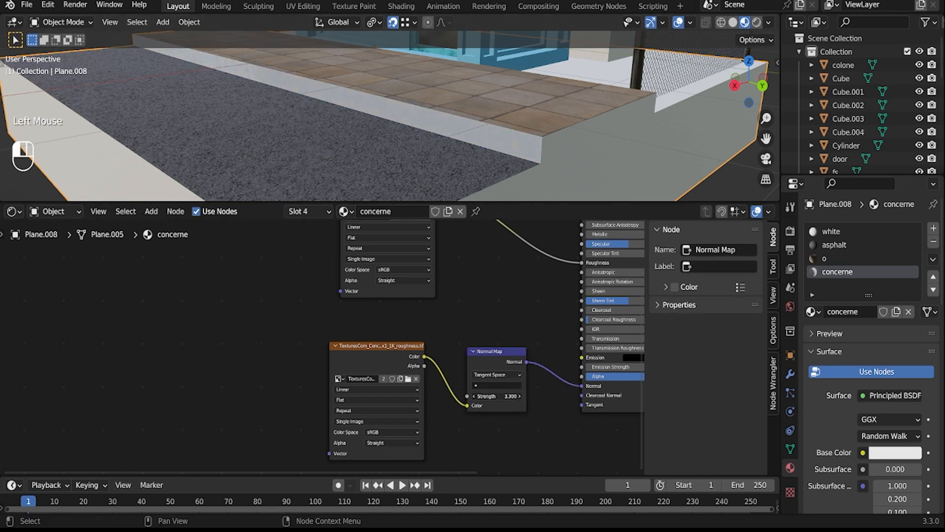
Step: Set the concerne material's Base Color to a greyish brown
middle_drag(453, 121, 428, 117)
scroll(428, 117, up, 1)
middle_drag(506, 298, 462, 414)
click(605, 295)
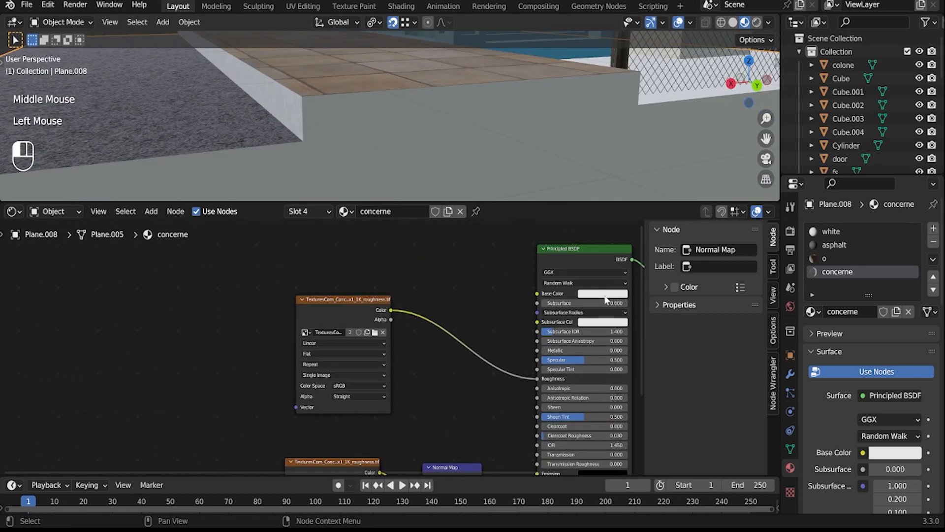
middle_drag(485, 194, 445, 169)
click(602, 294)
click(642, 255)
click(540, 171)
Step: Load the concrete 1K normal image into the duplicated node and set both concrete images' color space to Non-Color
scroll(445, 169, down, 1)
middle_drag(444, 168, 433, 137)
scroll(423, 384, down, 2)
middle_drag(423, 385, 447, 271)
scroll(409, 379, up, 1)
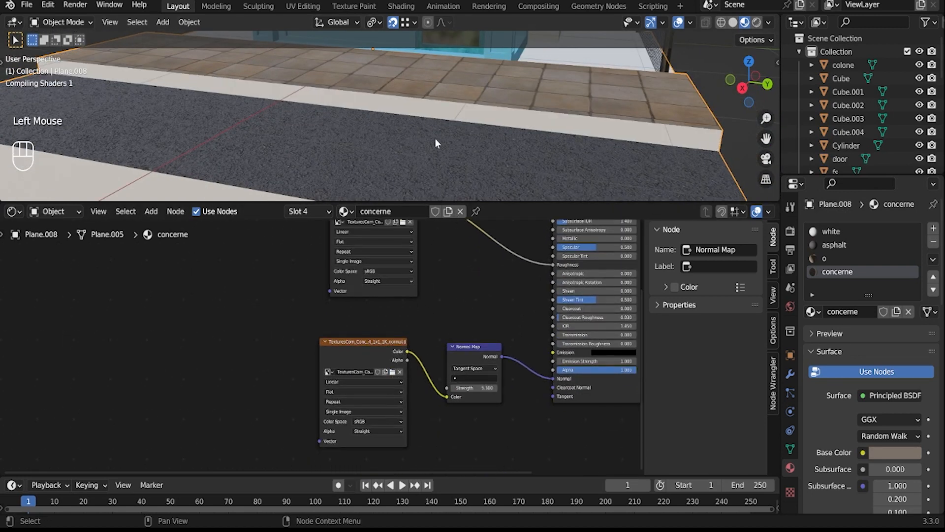
middle_drag(435, 141, 446, 118)
scroll(447, 116, up, 2)
click(390, 422)
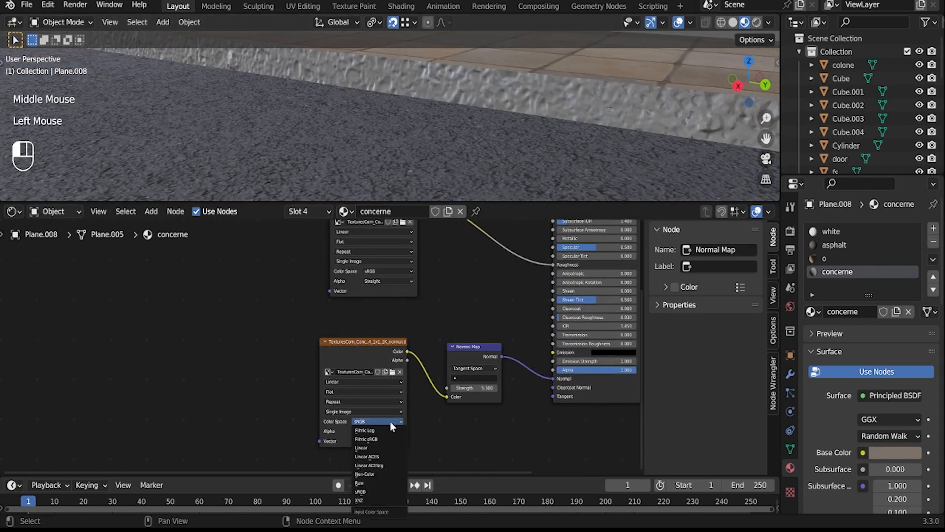
click(385, 472)
click(394, 271)
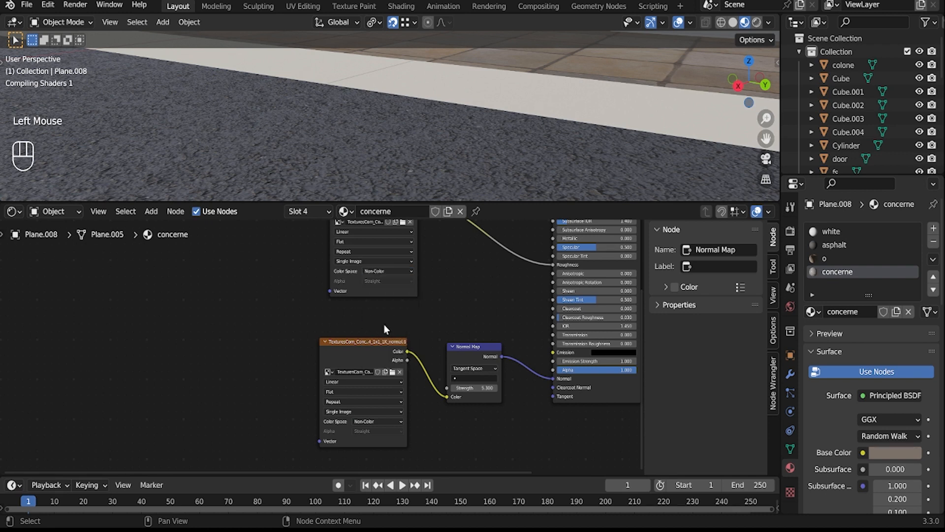
Step: Assign the concerne material to the sidewalk's side face facing the yard
scroll(384, 329, down, 5)
click(368, 344)
drag(368, 344, 375, 341)
scroll(357, 335, down, 5)
scroll(389, 143, down, 4)
middle_drag(462, 135, 374, 126)
middle_drag(374, 125, 394, 187)
click(347, 131)
click(312, 107)
key(Tab)
click(325, 104)
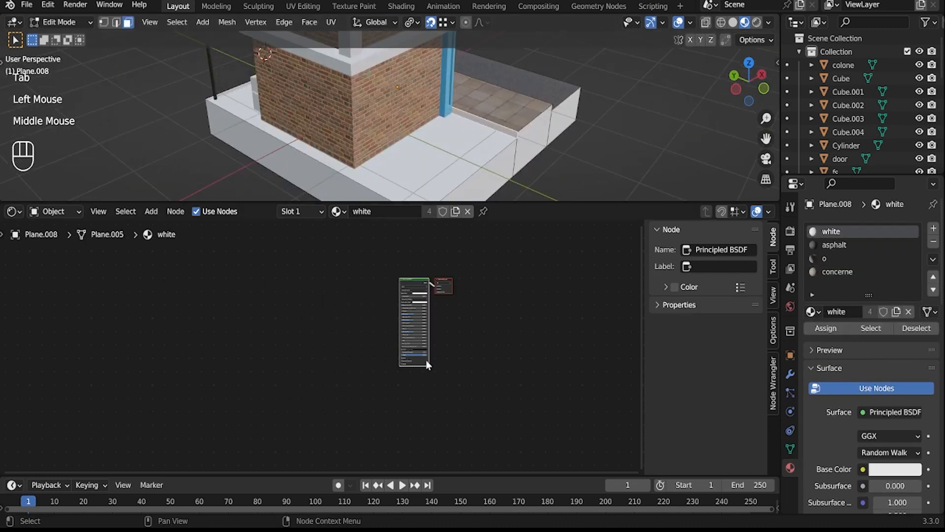
click(835, 273)
click(825, 328)
Step: Unwrap the sidewalk's yard-side concrete face
middle_drag(275, 123, 379, 132)
key(Tab)
scroll(394, 115, up, 2)
mouse_move(379, 132)
middle_down()
mouse_move(393, 115)
mouse_move(382, 121)
middle_up()
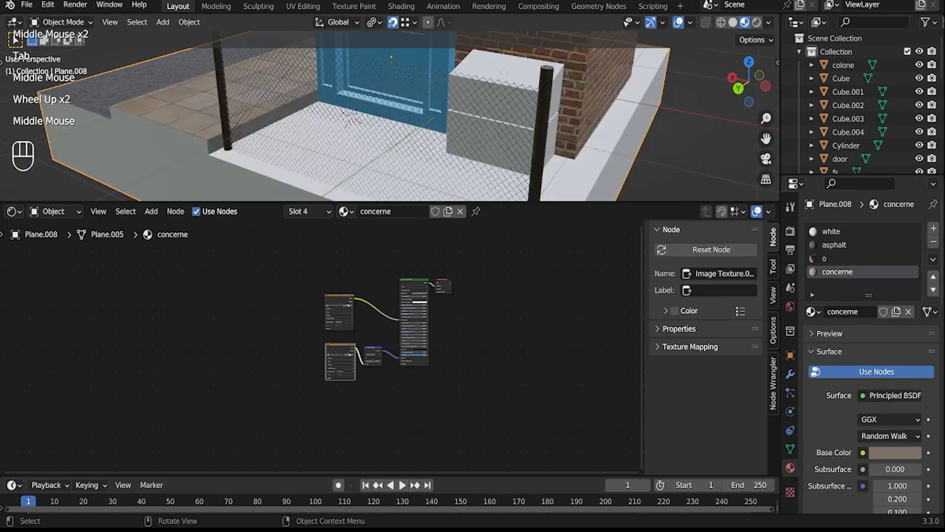
key(Tab)
key(u)
click(324, 134)
click(263, 278)
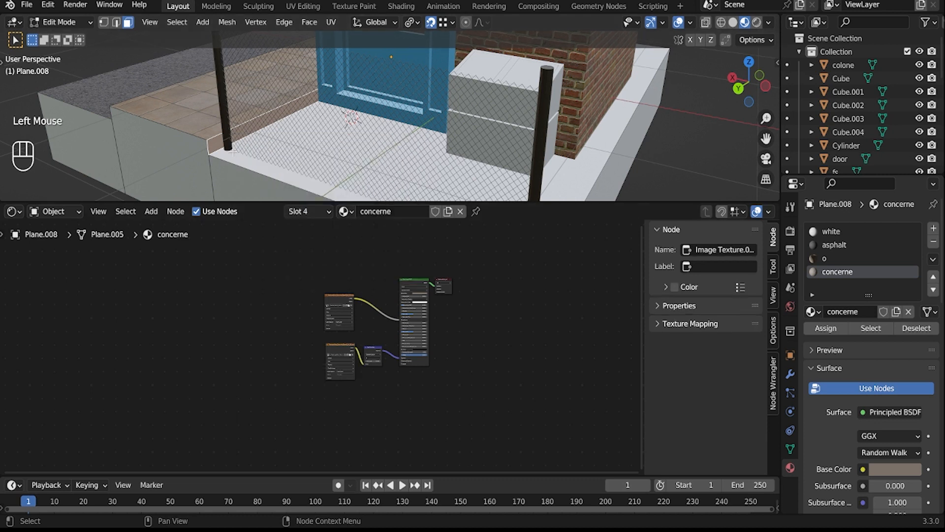
key(u)
click(228, 138)
click(236, 242)
key(Tab)
Step: Add Texture Coordinate and Mapping nodes to the concerne material and link the mapping vector to both concrete images
middle_drag(294, 121, 344, 116)
scroll(315, 344, up, 5)
click(352, 347)
key(ctrl+t)
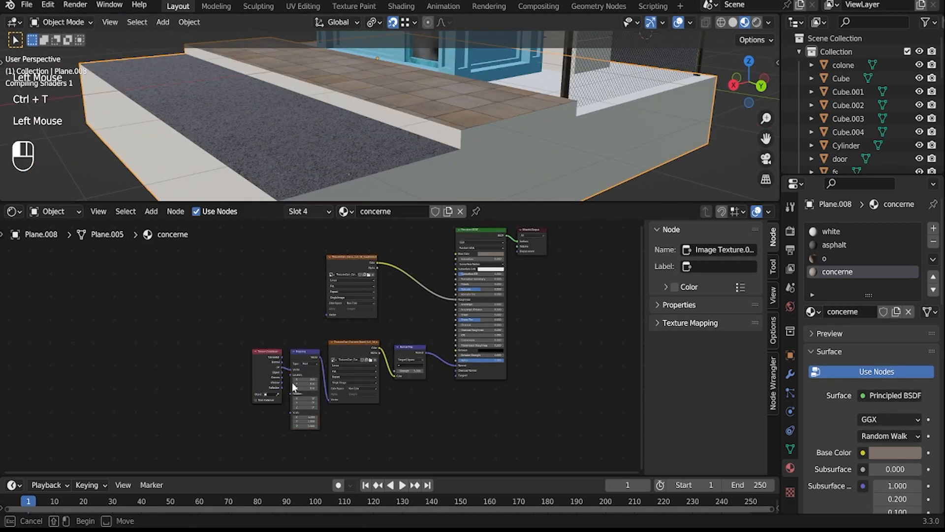
drag(296, 354, 328, 314)
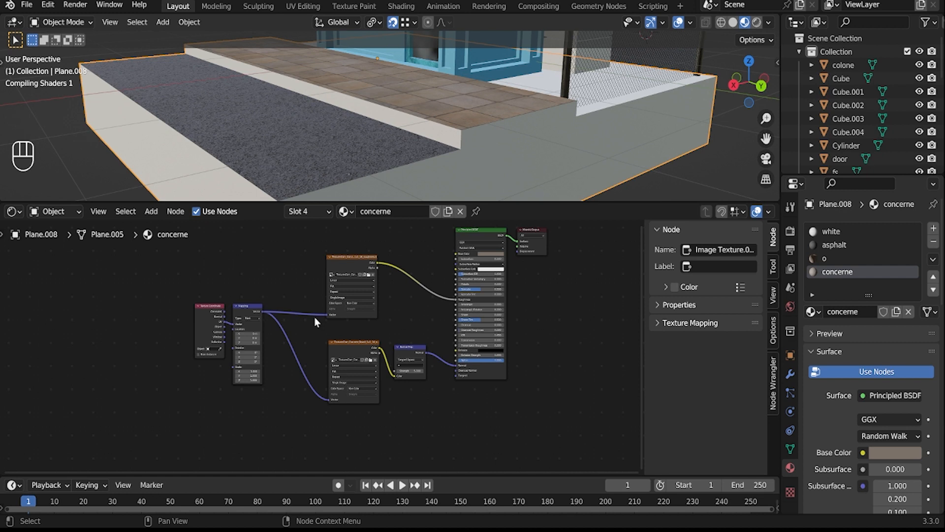
Step: Add a Value node to the concerne material and link it to the Mapping node's Scale
scroll(186, 394, up, 2)
key(shift+a)
click(148, 374)
text(value)
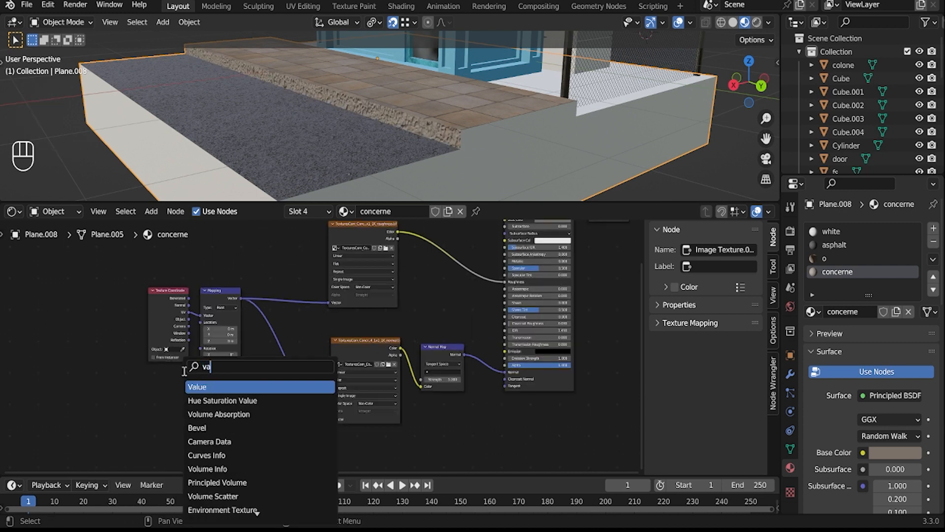
key(Return)
click(165, 396)
drag(195, 380, 196, 378)
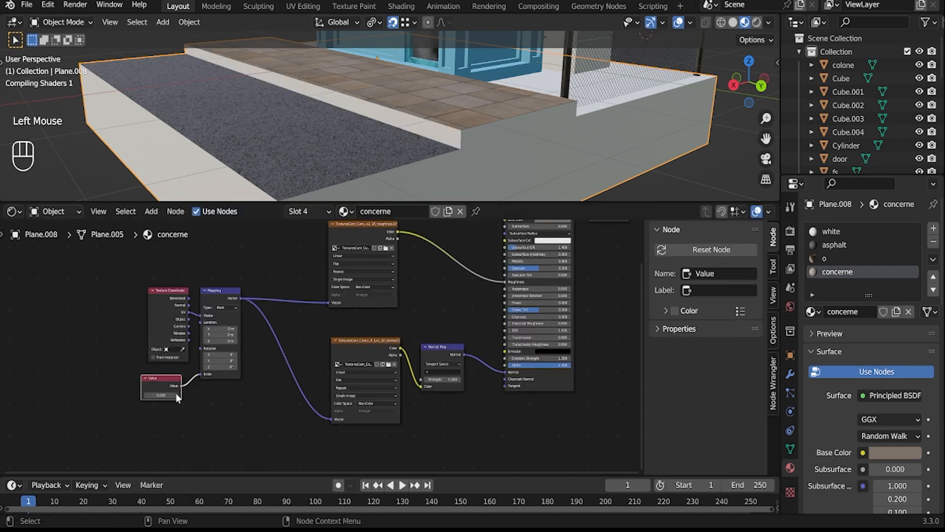
Step: Raise the concrete scale Value node to about 1.3
click(176, 395)
click(175, 395)
click(175, 395)
click(175, 394)
click(176, 395)
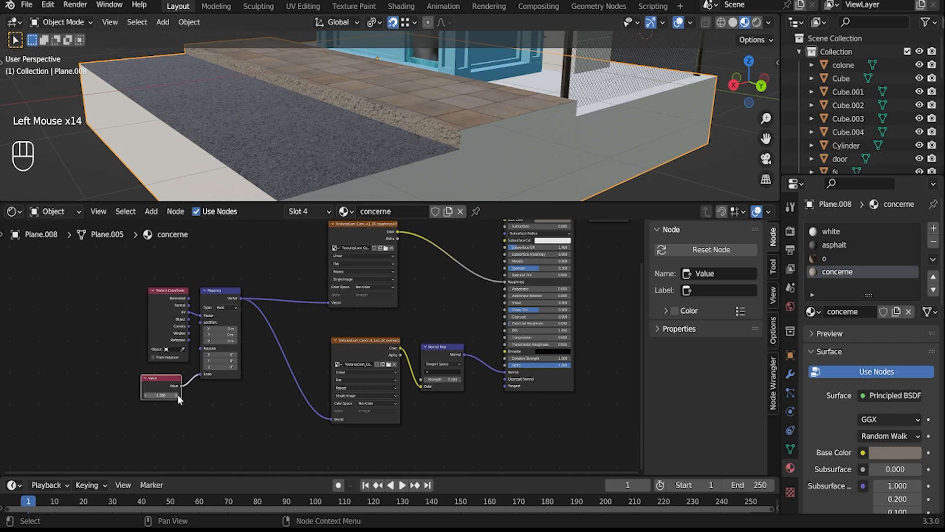
click(178, 400)
Step: Select the building and darken its frame material's Base Color to a neutral grey with a value of about 0.115
middle_drag(580, 153, 443, 160)
scroll(443, 160, down, 2)
middle_drag(443, 160, 403, 155)
scroll(404, 155, down, 2)
middle_drag(404, 155, 408, 124)
shift+scroll(361, 145, down, 1)
scroll(435, 120, up, 4)
click(438, 115)
click(440, 111)
click(895, 452)
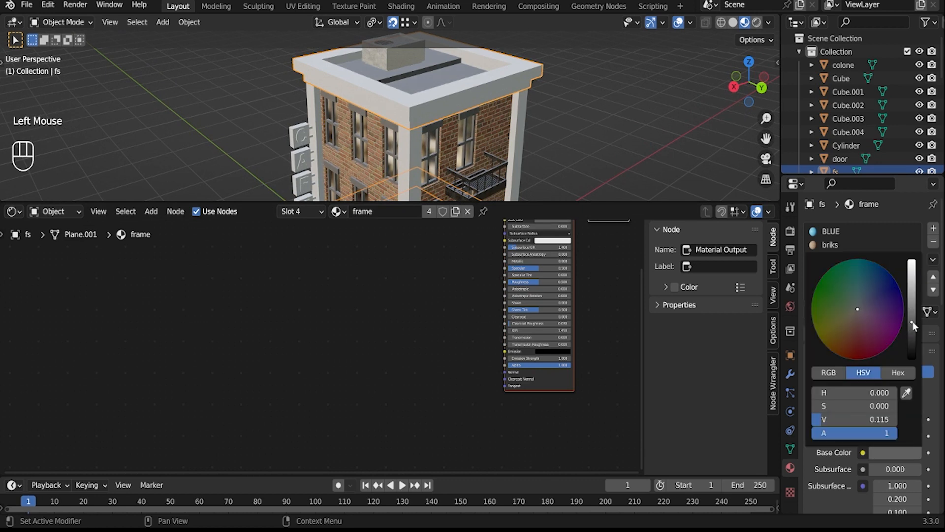
Step: Assign the ground faces around the building a copy of the briks material, renamed grass, in a new slot
scroll(664, 140, down, 4)
shift+middle_drag(637, 142, 404, 91)
scroll(404, 91, up, 3)
middle_drag(403, 91, 374, 123)
click(377, 96)
key(Tab)
click(374, 121)
middle_drag(374, 123, 457, 73)
click(837, 272)
shift+middle_drag(492, 163, 512, 108)
click(933, 228)
click(812, 311)
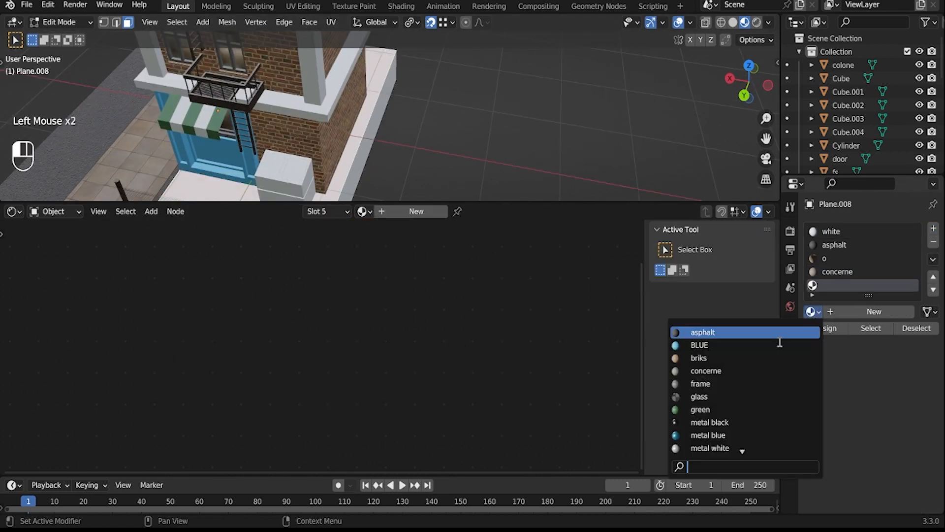
scroll(732, 356, up, 2)
click(732, 355)
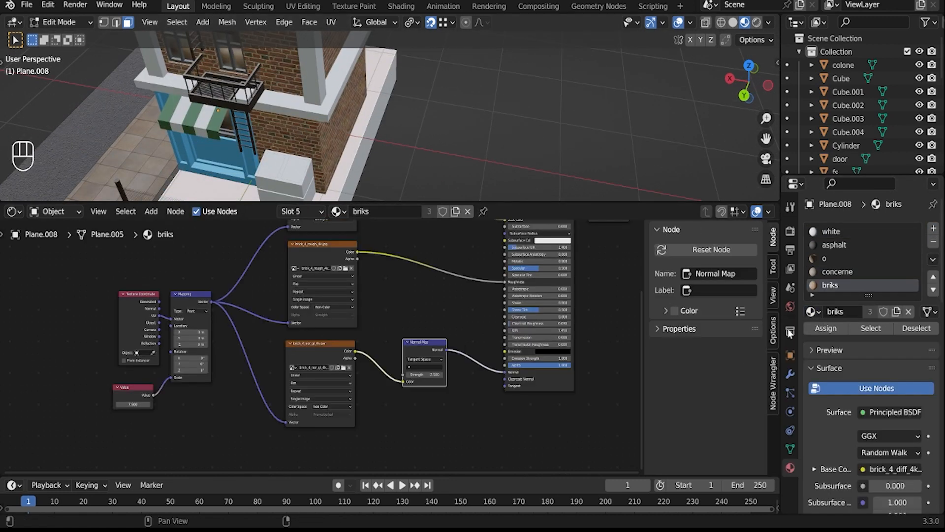
click(897, 313)
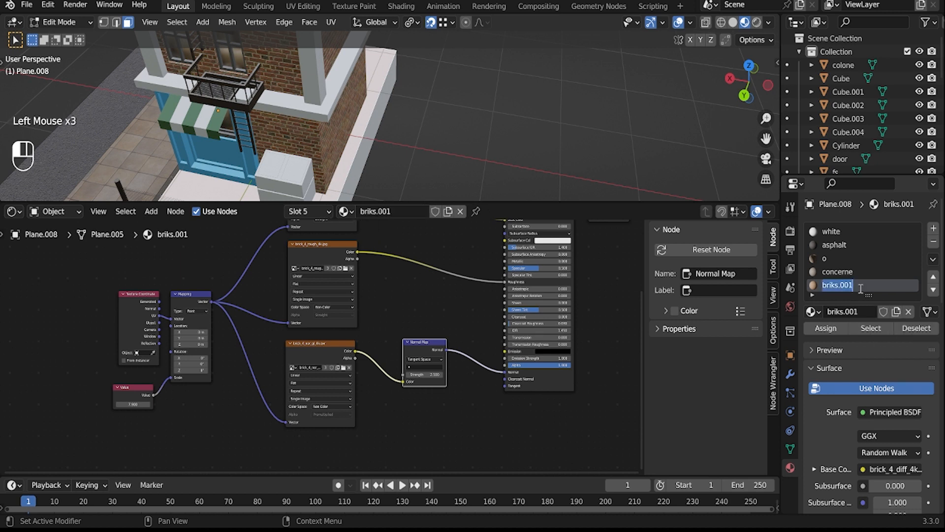
click(825, 328)
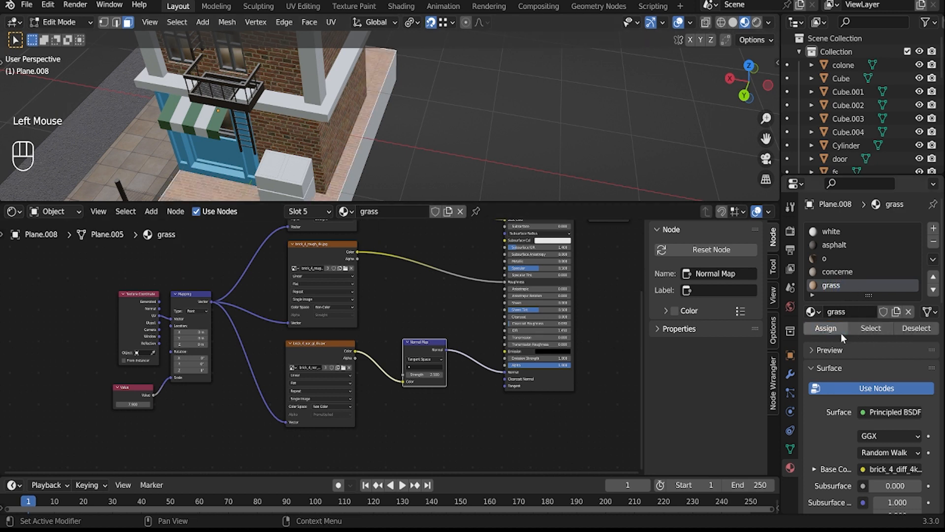
Step: Unwrap the selected grass faces of the ground around the building
shift+middle_drag(526, 192, 624, 90)
key(u)
click(433, 98)
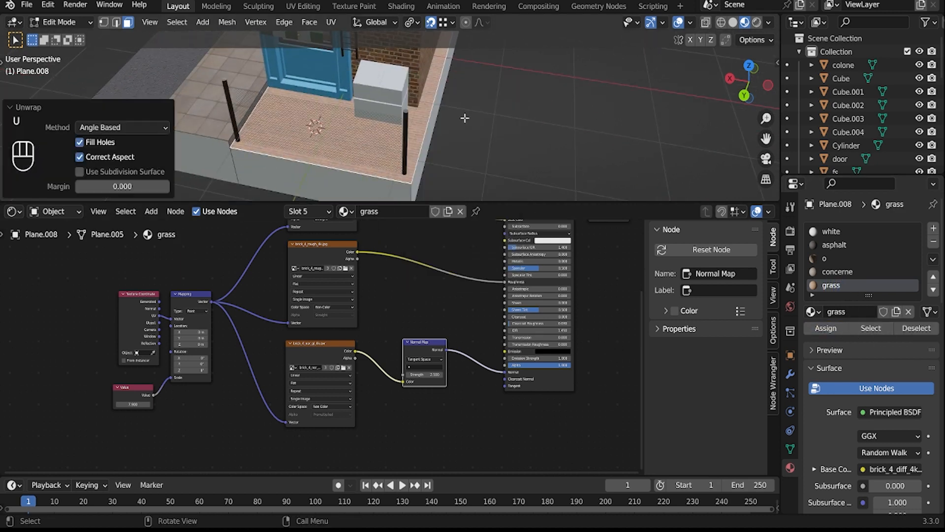
Step: Replace the grass material's three brick images with the TexturesCom grass albedo, height and normal images
middle_drag(391, 309, 391, 389)
key(Tab)
middle_drag(383, 161, 503, 131)
scroll(422, 117, down, 3)
click(346, 253)
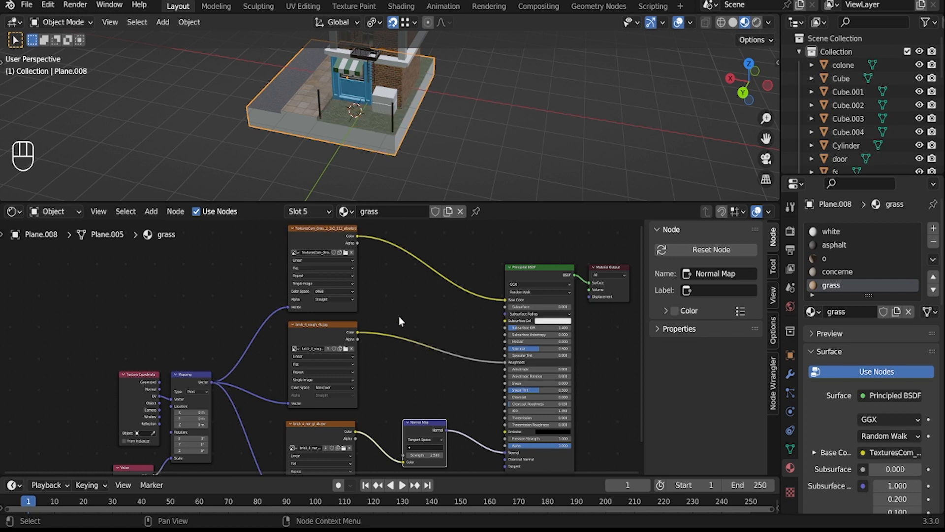
middle_drag(346, 353, 374, 329)
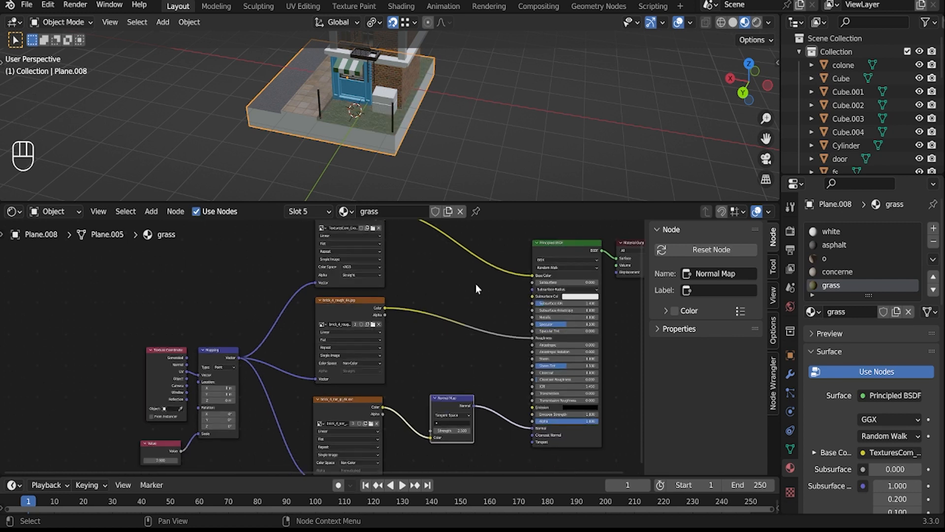
middle_drag(373, 426, 386, 382)
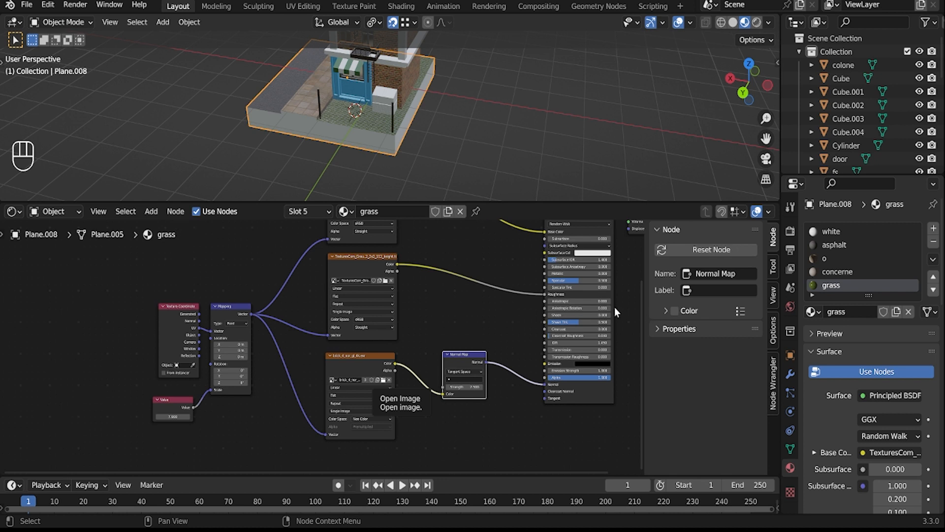
Step: Inspect the grass up close and set the Value node driving its Mapping scale to 4.2
scroll(357, 120, up, 3)
middle_drag(357, 120, 494, 126)
scroll(386, 134, up, 1)
scroll(386, 137, up, 1)
scroll(389, 128, down, 4)
middle_drag(424, 290, 425, 309)
middle_drag(184, 427, 221, 403)
scroll(487, 302, up, 6)
scroll(394, 123, up, 3)
middle_drag(373, 163, 446, 148)
scroll(471, 146, down, 2)
middle_drag(150, 403, 171, 353)
drag(87, 427, 110, 424)
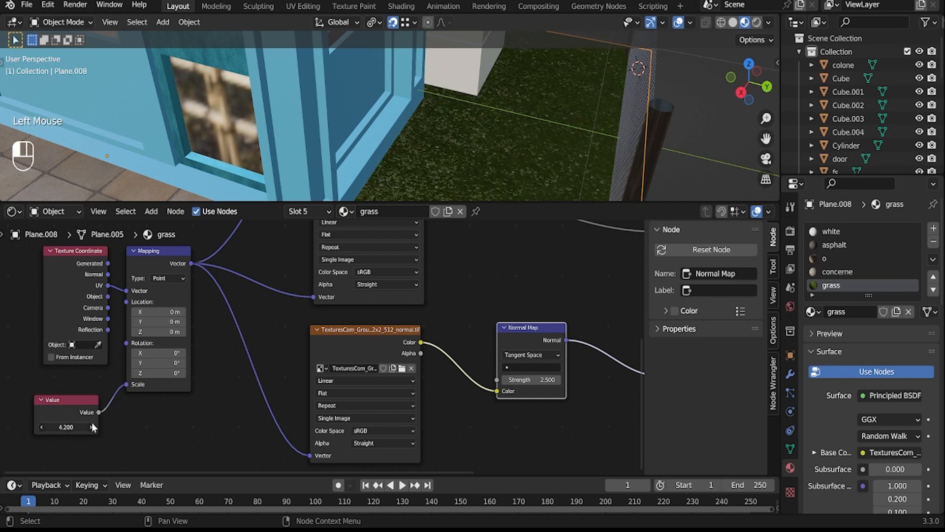
Step: Replace the white material on the box beside the building with a copy of metal blue, renamed metal green
scroll(438, 174, down, 2)
middle_drag(439, 175, 445, 180)
middle_drag(474, 323, 338, 417)
middle_drag(670, 135, 483, 149)
click(526, 135)
scroll(483, 148, down, 2)
middle_drag(580, 147, 419, 123)
scroll(470, 129, up, 1)
scroll(470, 121, down, 2)
scroll(469, 121, up, 1)
scroll(431, 178, up, 1)
click(409, 81)
shift+middle_drag(409, 81, 442, 143)
click(439, 171)
click(855, 285)
click(835, 285)
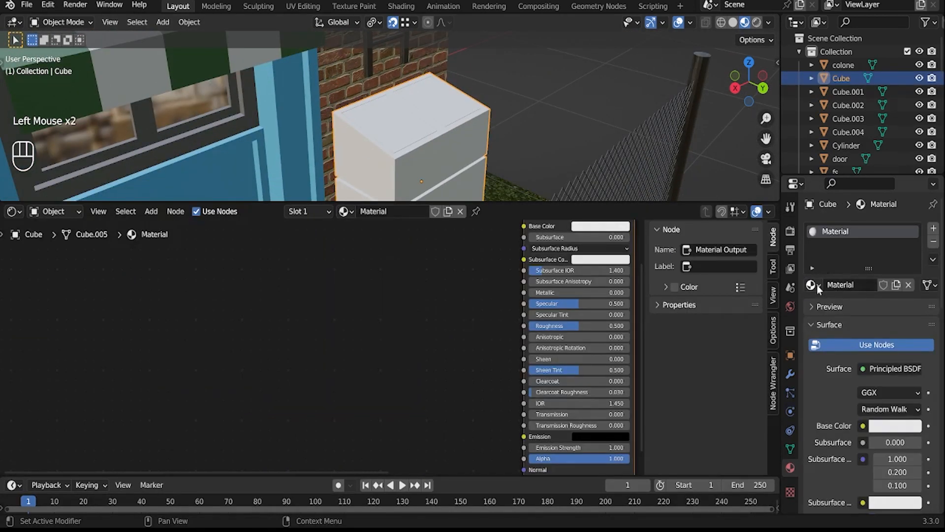
click(933, 241)
click(811, 284)
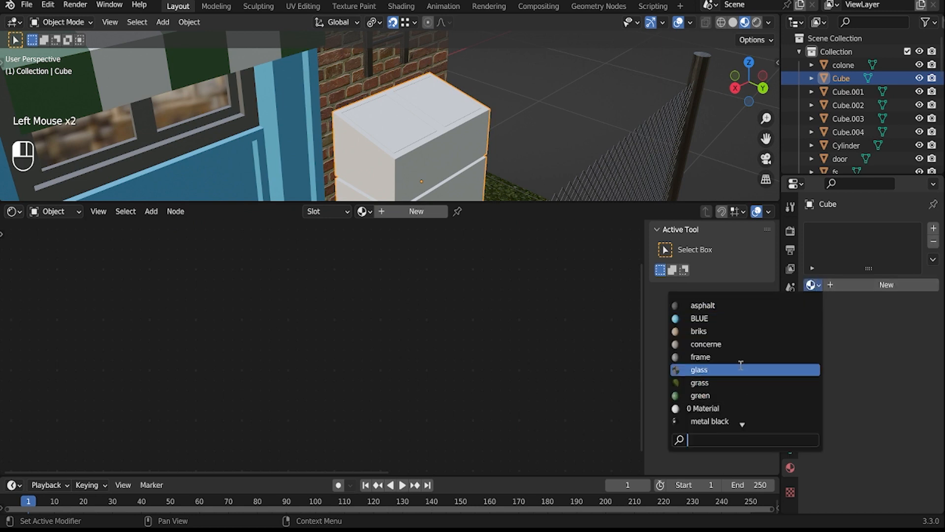
scroll(725, 408, down, 3)
click(709, 391)
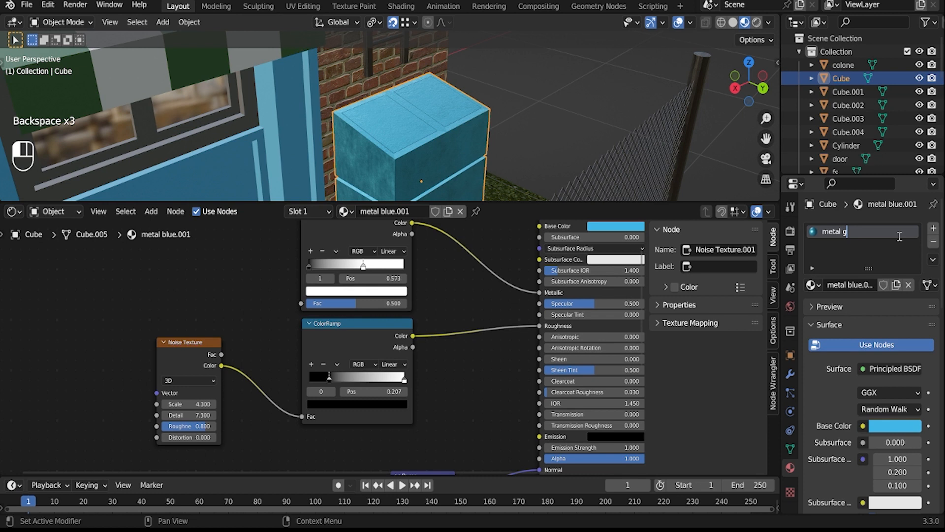
key(Return)
Step: Set the metal green base color to a dark green and move the metallic ColorRamp's light stop to 0.458
click(890, 425)
mouse_move(911, 244)
mouse_down()
mouse_move(912, 232)
mouse_move(912, 261)
mouse_up()
click(821, 252)
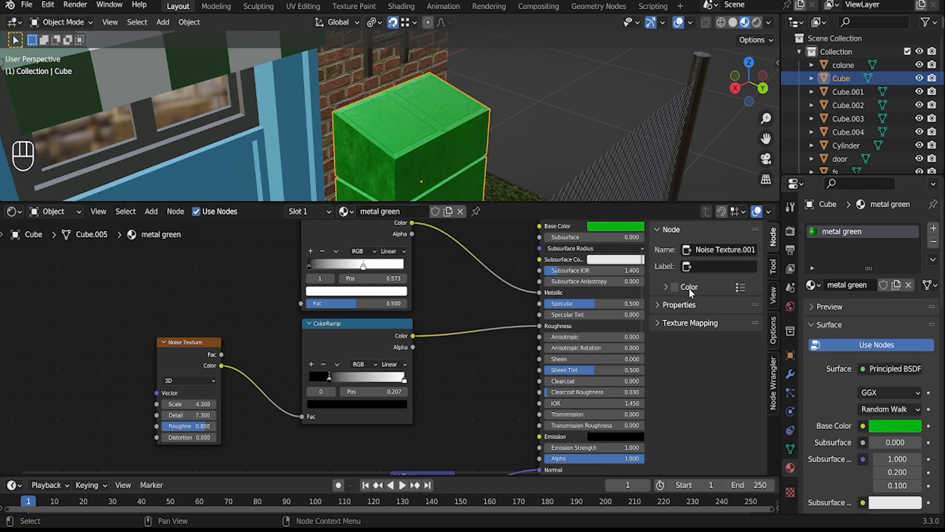
drag(363, 267, 352, 265)
scroll(482, 150, down, 1)
mouse_move(481, 151)
middle_down()
mouse_move(397, 163)
mouse_move(472, 162)
middle_up()
scroll(397, 162, up, 3)
click(630, 227)
drag(668, 117, 668, 134)
middle_drag(473, 119, 403, 135)
Step: Assign the frame material to the two recessed top faces of the green box in a second slot
click(933, 228)
key(Tab)
click(402, 134)
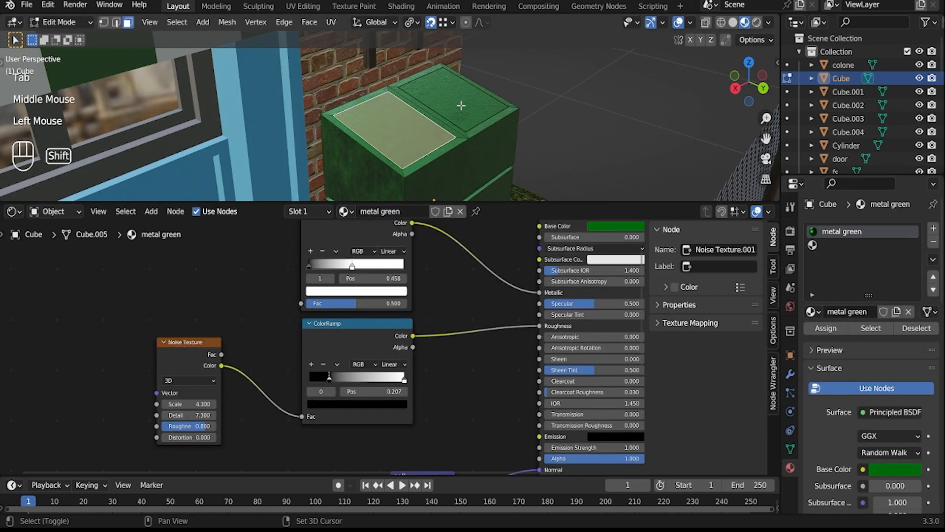
shift+click(458, 104)
click(837, 245)
click(811, 311)
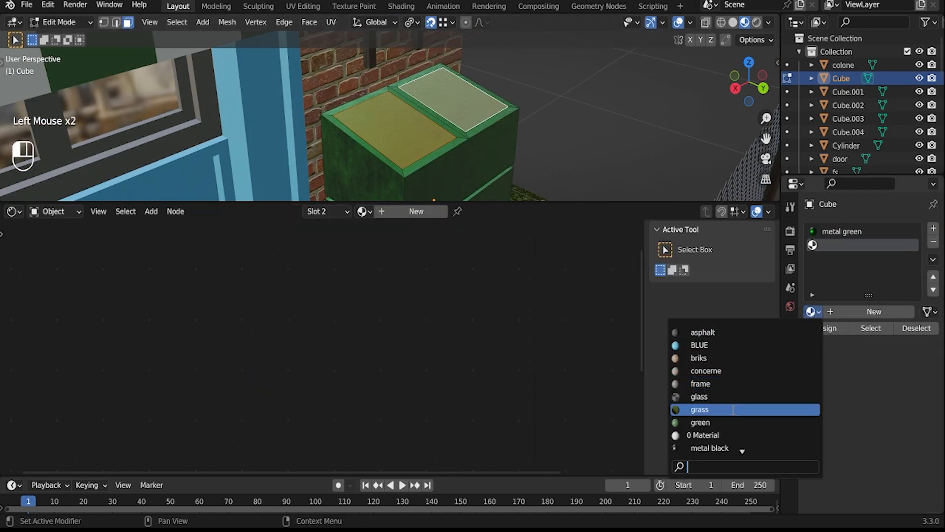
click(700, 383)
click(830, 328)
key(Tab)
scroll(598, 128, down, 4)
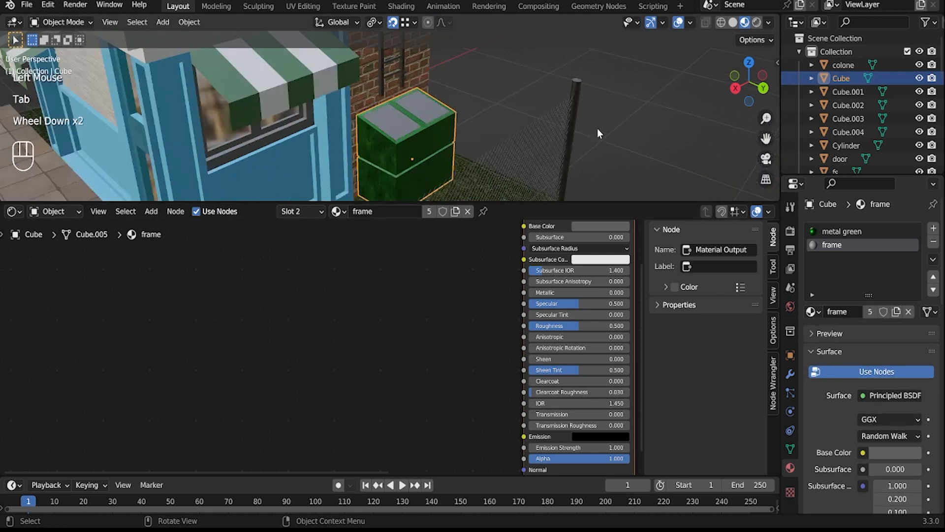
Step: Give the sign's letter A a new material named light with an Emission surface in pale yellow
middle_drag(597, 128, 561, 130)
click(561, 130)
scroll(510, 113, down, 4)
middle_drag(494, 112, 507, 162)
scroll(321, 87, up, 3)
shift+scroll(322, 87, up, 1)
scroll(322, 87, up, 2)
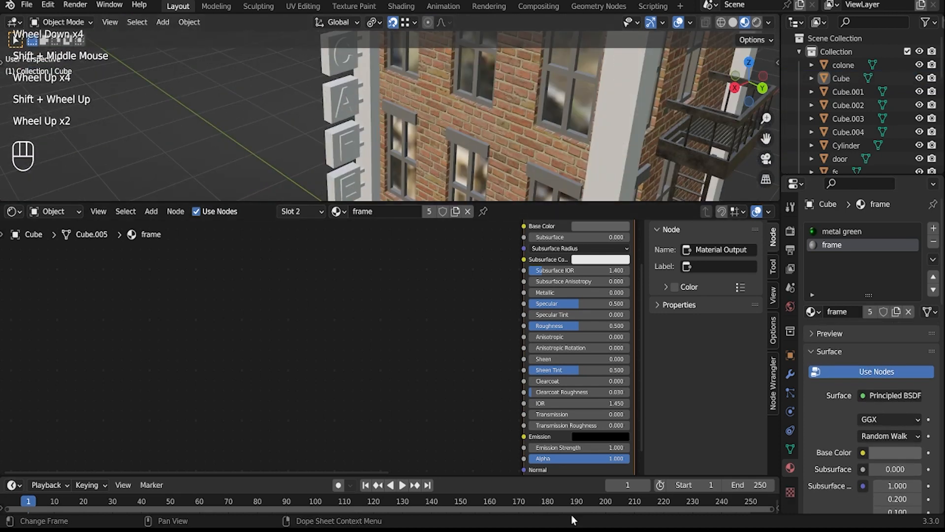
click(351, 104)
shift+middle_drag(351, 104, 409, 163)
click(869, 281)
double_click(856, 232)
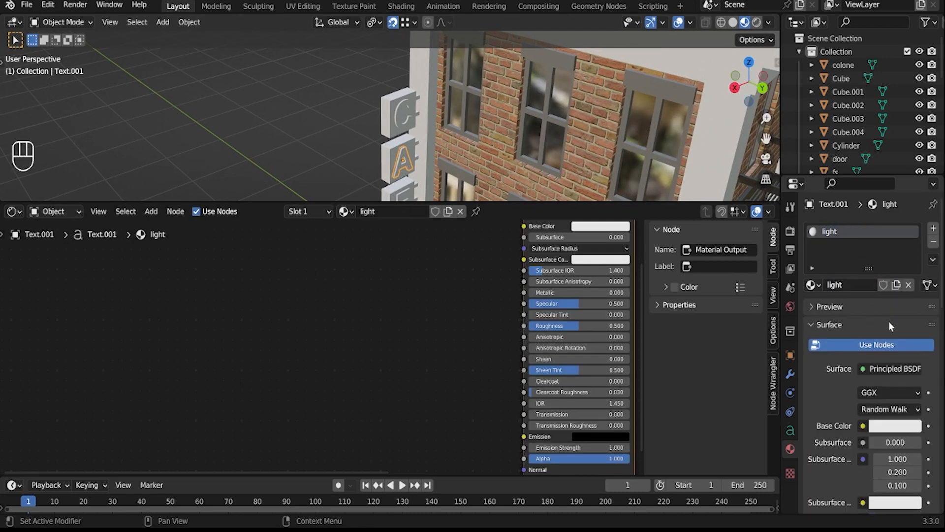
click(896, 368)
click(760, 102)
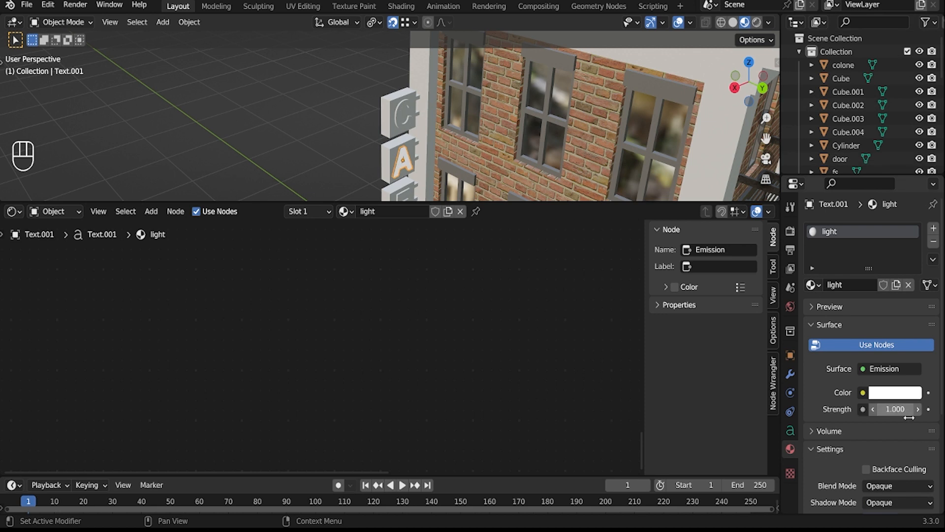
click(895, 392)
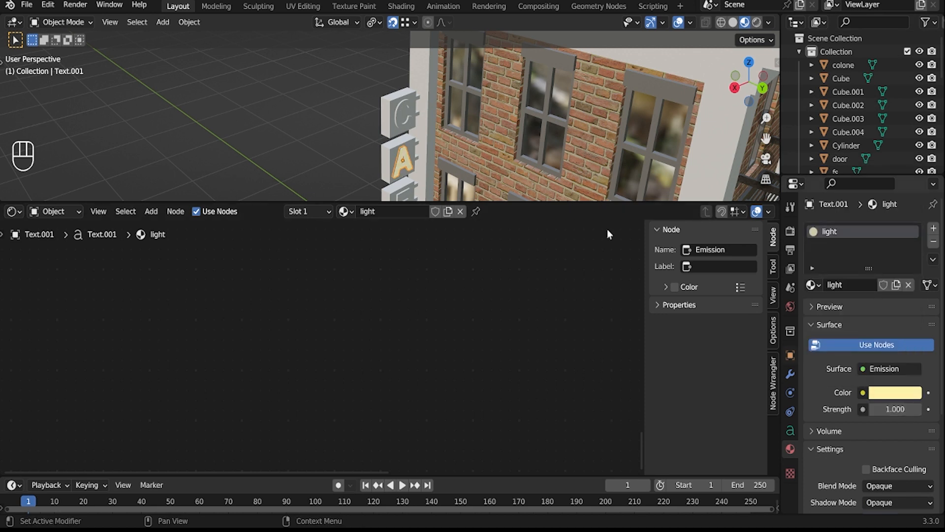
Step: Assign the light material to the letters C, F and E on the same side of the sign
click(398, 134)
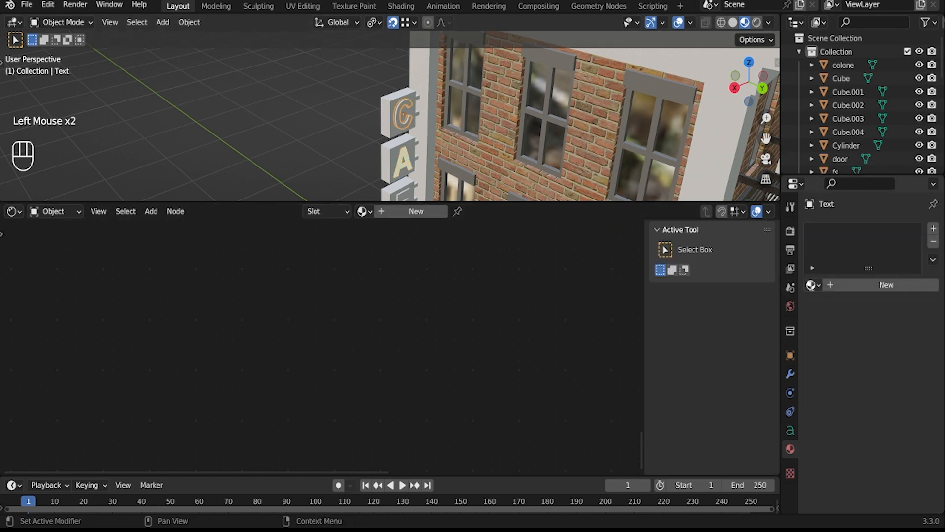
click(812, 284)
click(728, 405)
ctrl+middle_drag(541, 98, 540, 55)
ctrl+middle_drag(600, 125, 360, 118)
click(361, 117)
click(813, 285)
click(728, 408)
click(371, 171)
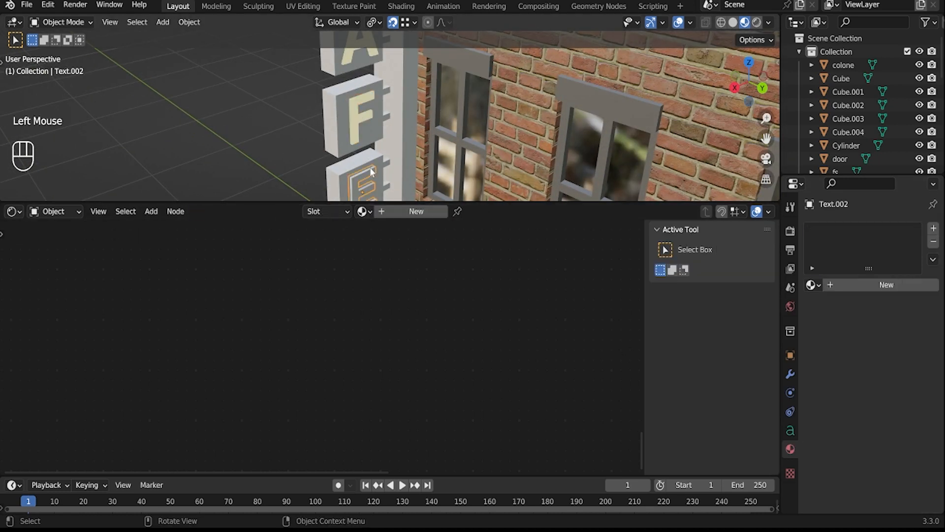
click(811, 286)
scroll(741, 397, down, 6)
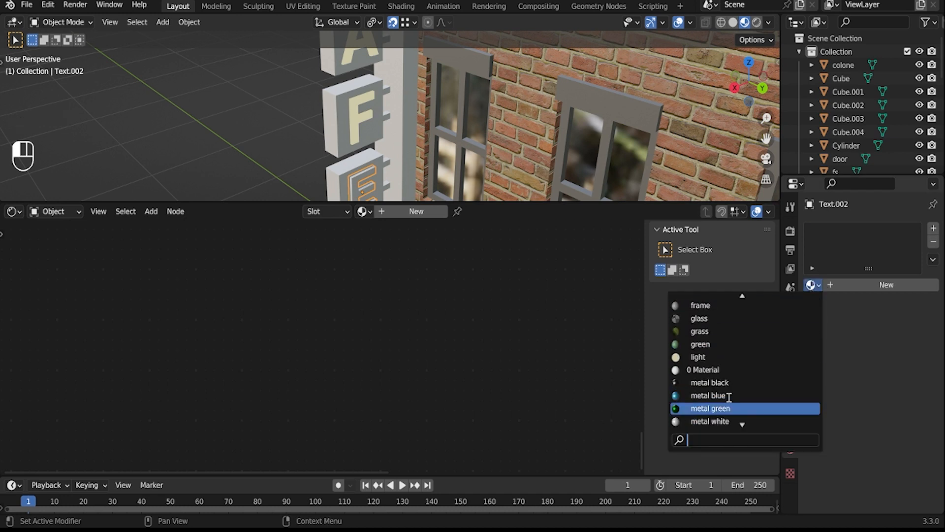
click(714, 331)
Step: Assign the light material to the four letters on the opposite side of the CAFE sign
scroll(449, 148, up, 1)
middle_drag(433, 137, 483, 153)
scroll(507, 140, down, 2)
click(489, 134)
click(811, 285)
click(725, 407)
click(474, 146)
click(811, 285)
click(714, 408)
click(475, 112)
click(811, 285)
click(714, 408)
shift+middle_drag(482, 123, 320, 127)
shift+scroll(470, 133, up, 1)
click(464, 104)
click(812, 285)
click(718, 408)
scroll(320, 127, down, 2)
middle_drag(389, 137, 455, 136)
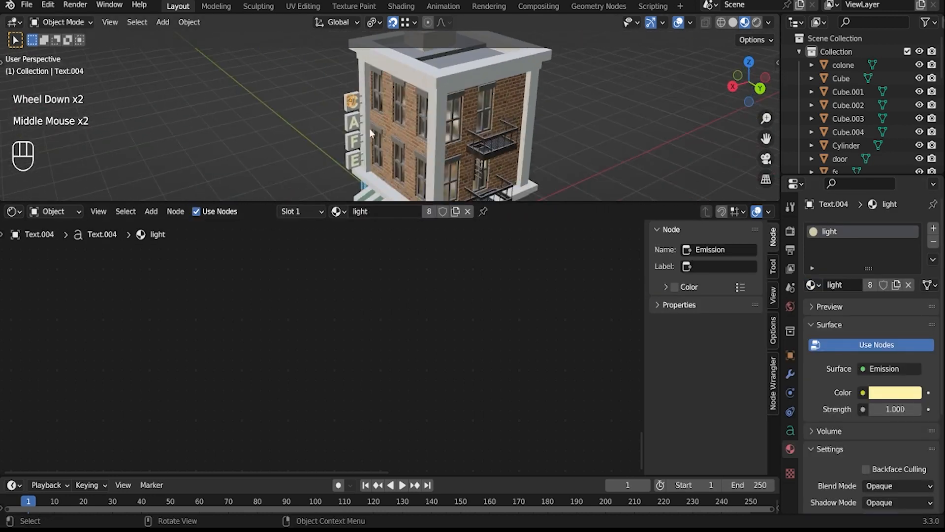
Step: Assign the frame material to the boxes behind the CAFE sign letters
click(359, 131)
click(810, 285)
click(717, 357)
Step: Assign the metal black material in a second slot to the brackets holding the sign boxes to the wall
scroll(389, 124, up, 2)
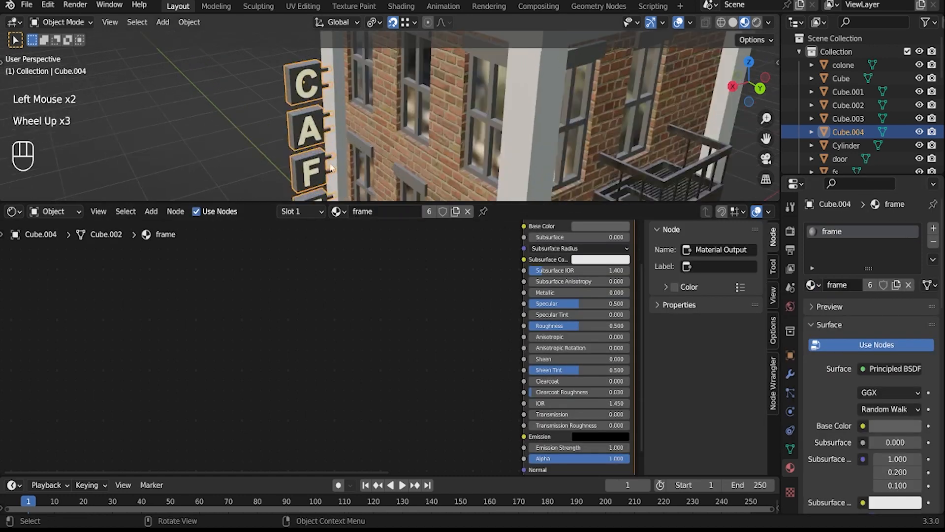
shift+scroll(389, 124, up, 2)
mouse_move(374, 118)
shift+middle_down()
mouse_move(389, 124)
mouse_move(379, 123)
shift+middle_up()
scroll(388, 124, up, 1)
key(Tab)
click(395, 118)
key(l)
key(l)
shift+middle_drag(379, 123, 362, 109)
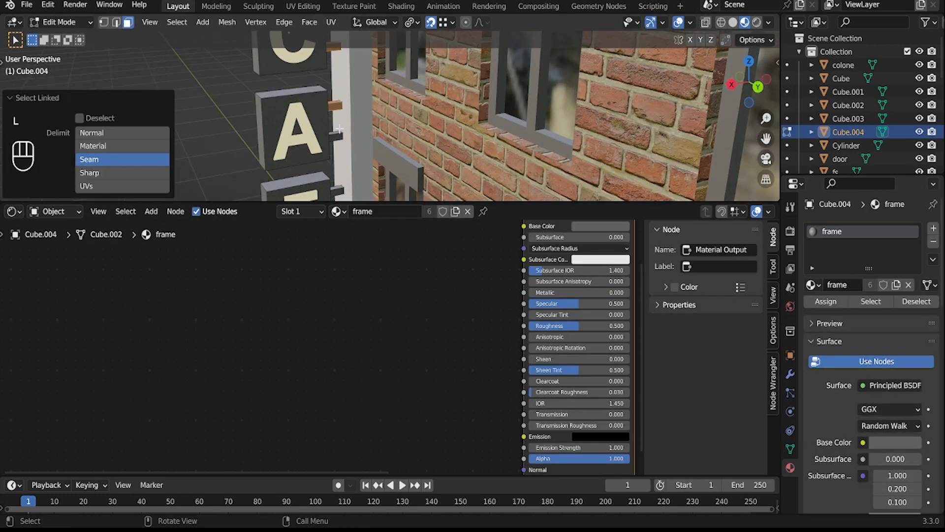
key(l)
shift+middle_drag(340, 190, 372, 98)
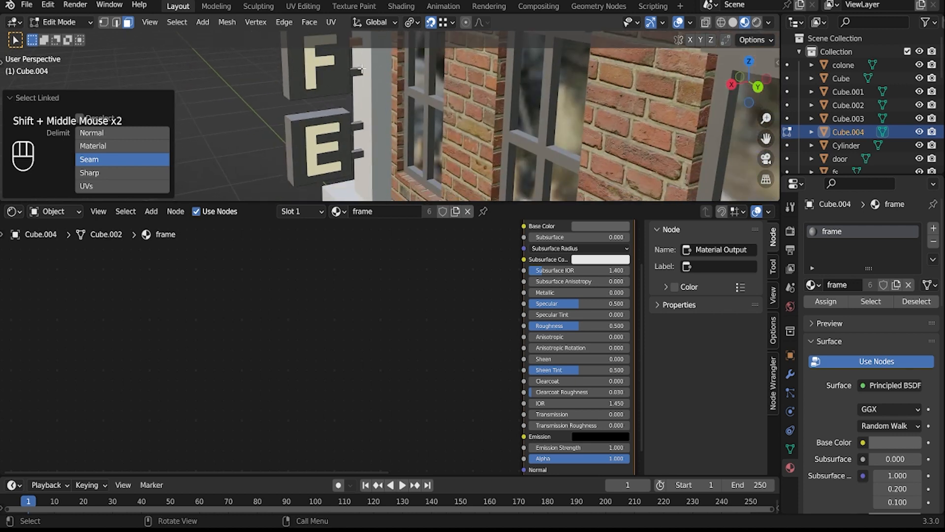
click(932, 228)
click(809, 311)
scroll(787, 394, down, 3)
click(738, 423)
key(Tab)
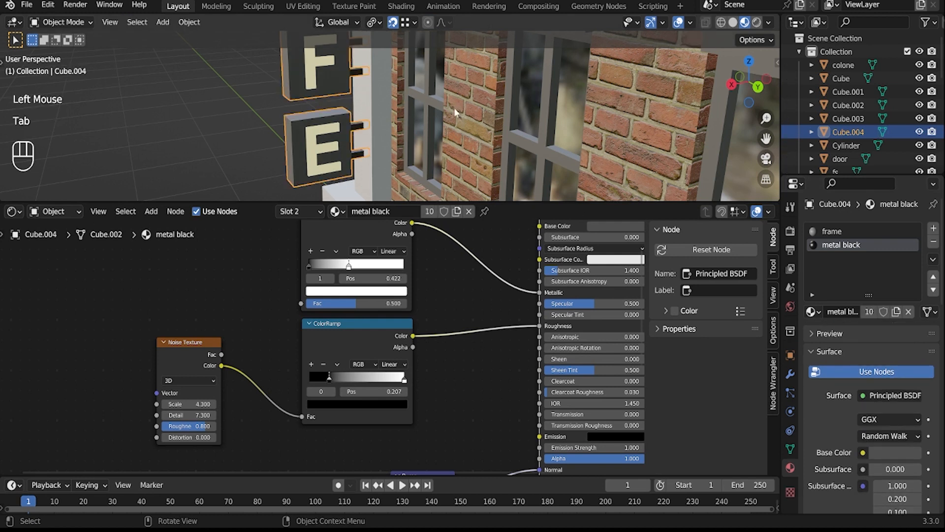
Step: Enlarge the 3D viewport over the shader editor and frame the whole building with its base
scroll(273, 110, down, 3)
click(273, 110)
scroll(274, 110, down, 2)
scroll(303, 129, down, 3)
middle_drag(273, 111, 309, 127)
middle_drag(309, 127, 305, 130)
shift+middle_drag(305, 130, 315, 101)
scroll(315, 101, down, 1)
middle_drag(315, 101, 321, 106)
shift+middle_drag(321, 106, 332, 126)
click(88, 207)
click(2, 197)
drag(2, 198, 3, 409)
scroll(252, 299, up, 2)
middle_drag(252, 298, 276, 291)
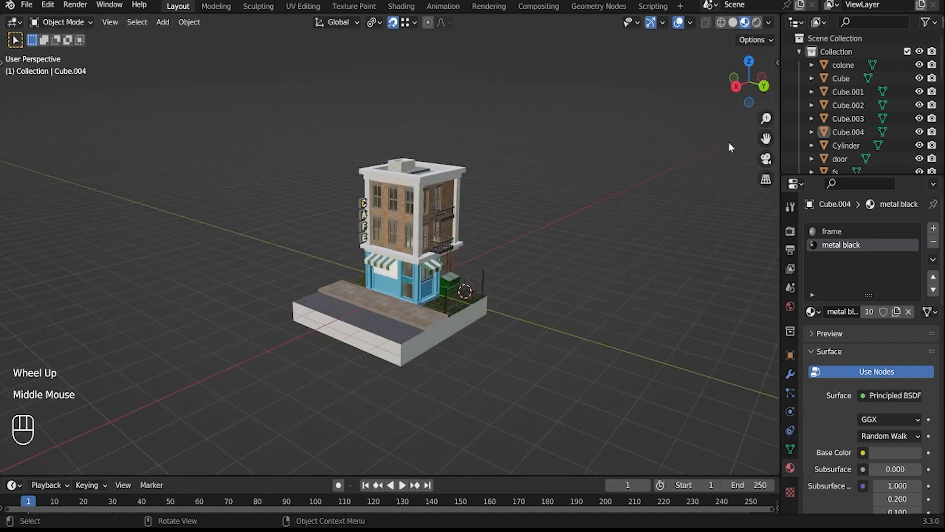
Step: Preview the scene in rendered shading, switch back to material preview and save the file
click(757, 23)
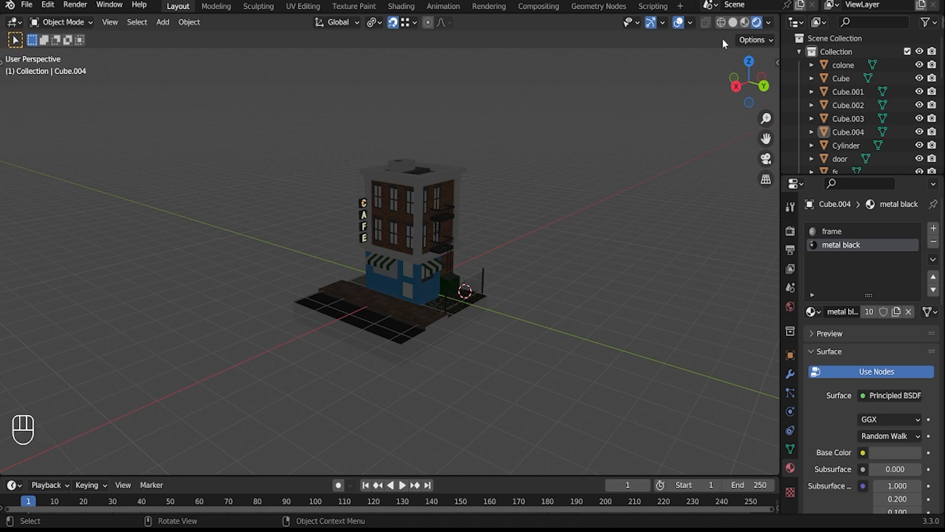
click(745, 25)
key(shift+s)
key(ctrl+s)
Step: Snap the 3D cursor to the world origin and add a plane there
key(shift+s)
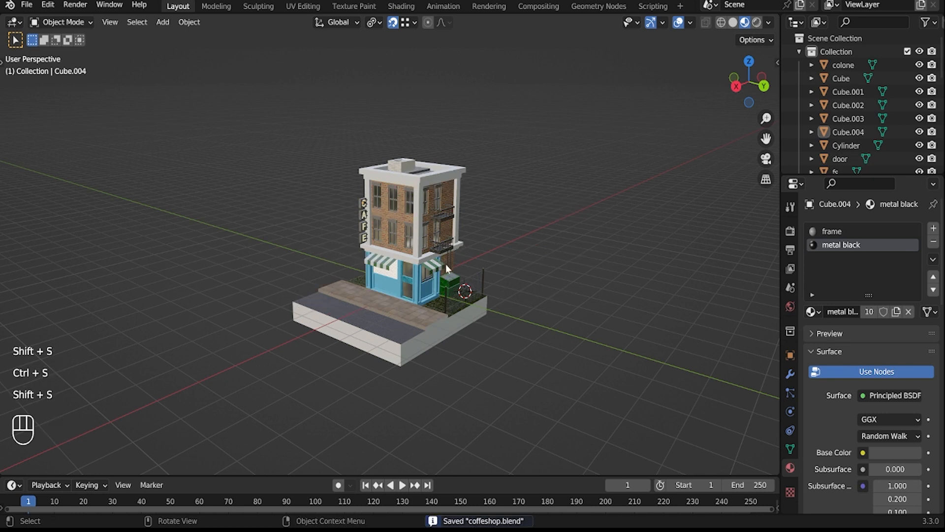
key(shift+s)
click(374, 328)
key(shift+a)
click(473, 260)
Step: Scale the plane up well beyond the building's base and lower it 0.7 m along Z
key(s)
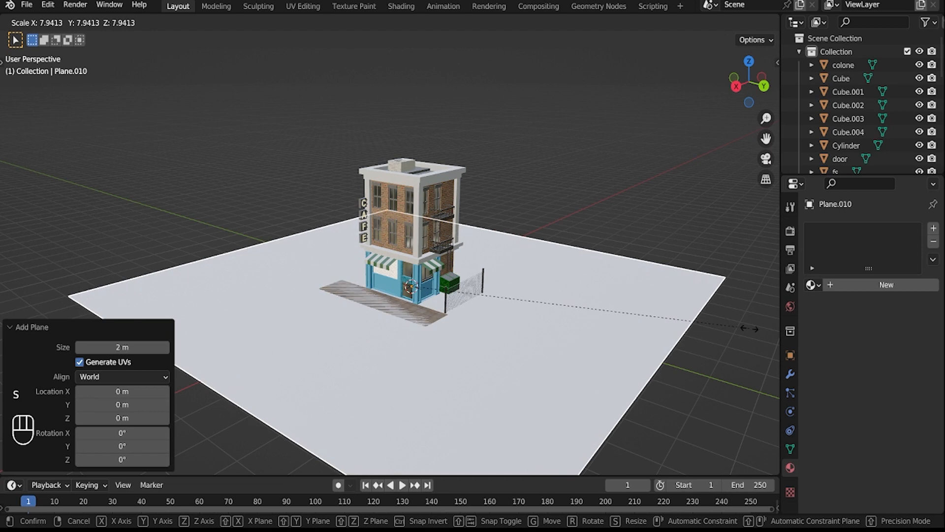
click(502, 310)
key(g)
key(z)
click(483, 339)
scroll(535, 281, down, 2)
middle_drag(531, 287, 535, 282)
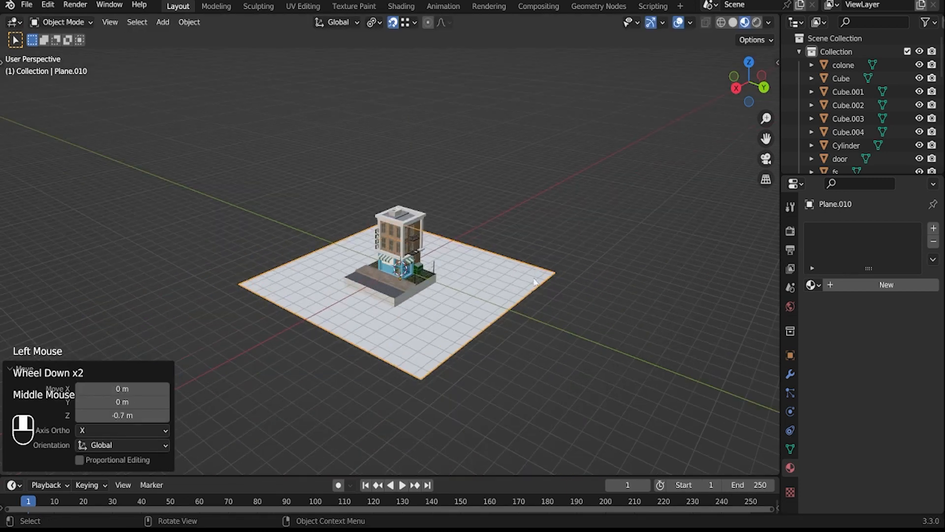
key(s)
click(557, 297)
Step: Extrude the plane's edge behind the building straight up along Z into a tall backdrop wall
key(Tab)
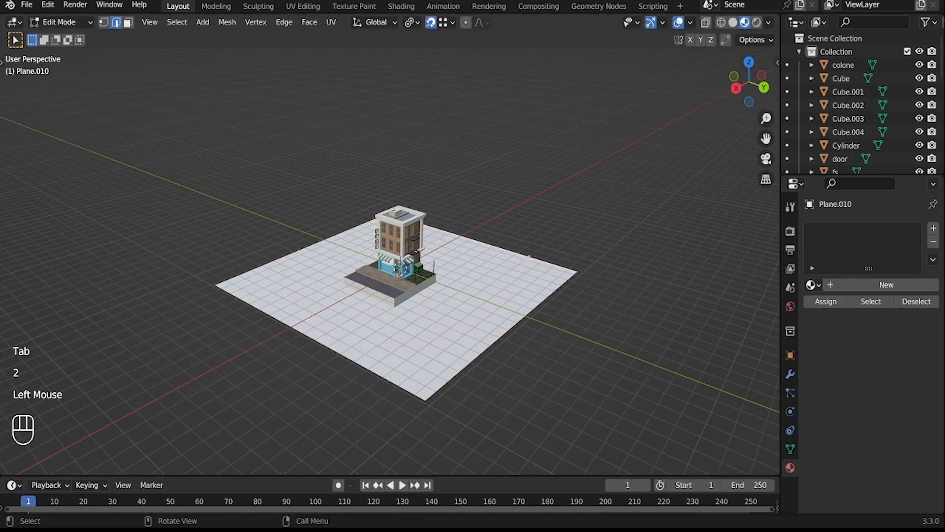
key(e)
key(z)
click(533, 60)
Step: Bevel the edge where the backdrop wall meets the floor with 4 segments and about 0.321 m width
click(521, 254)
key(ctrl+b)
scroll(525, 291, up, 2)
click(524, 290)
right_click(524, 290)
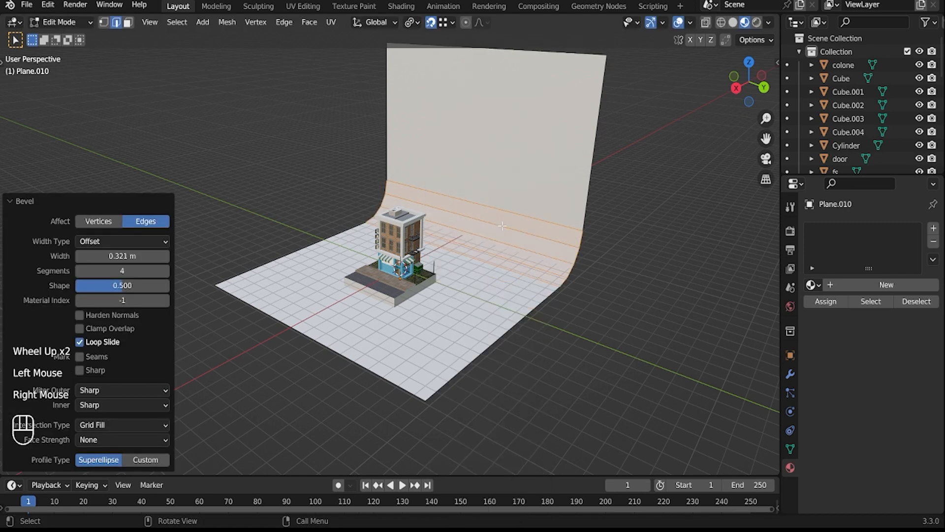
Step: Shade the backdrop smooth and view it from the front of the building
key(Tab)
right_click(509, 230)
right_click(510, 230)
click(596, 332)
middle_drag(517, 337, 566, 326)
scroll(566, 326, up, 3)
click(572, 250)
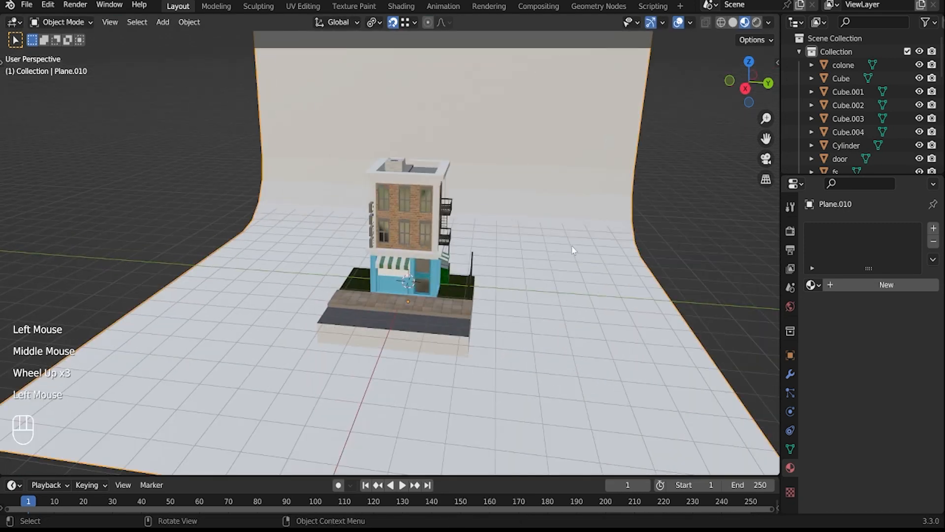
Step: Give the backdrop a new material with a pale yellow base color
click(867, 286)
click(894, 425)
click(865, 266)
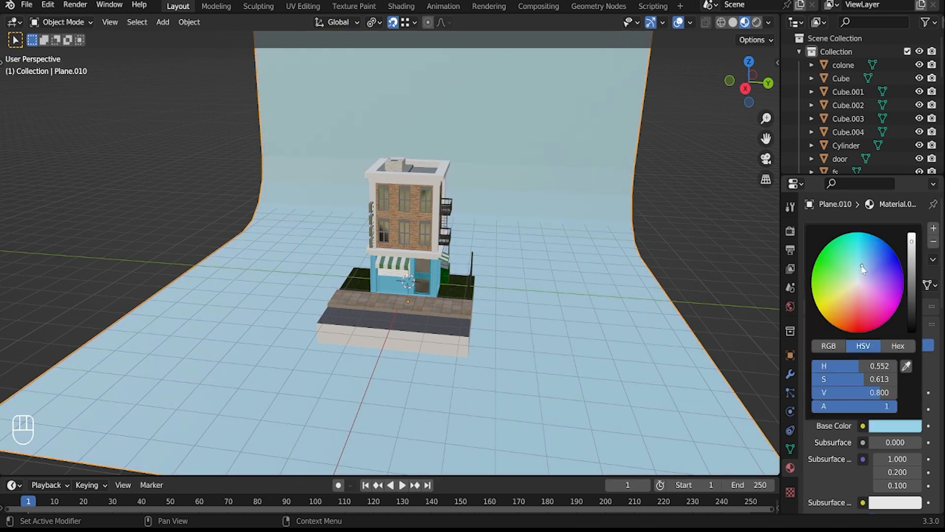
drag(860, 269, 841, 295)
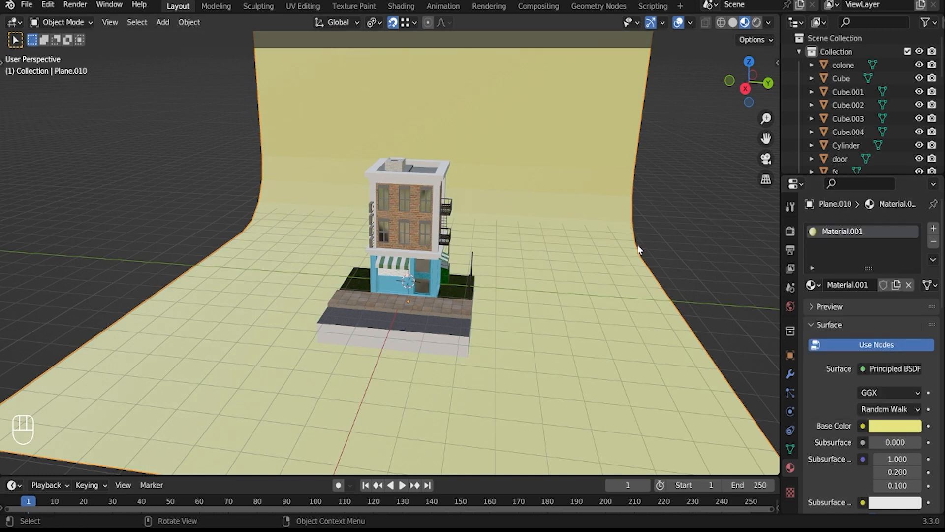
Step: Display the scene in rendered shading, add an area light and raise it about 5.06 m along Z
click(754, 23)
key(shift+a)
mouse_move(492, 424)
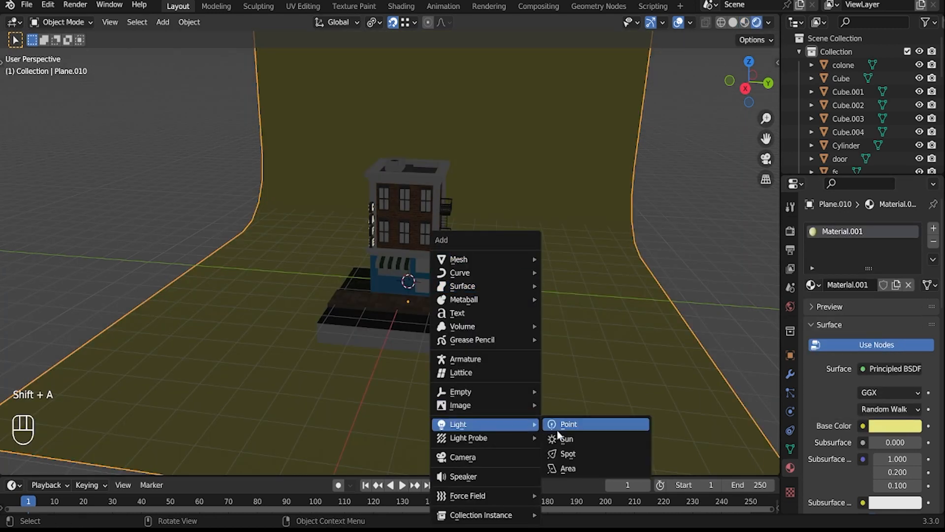
click(571, 467)
key(g)
key(z)
click(542, 247)
Step: From above, move the area light about 2.43 m along X and -1.84 m along Y, and set its power to 500 W
key(KP_7)
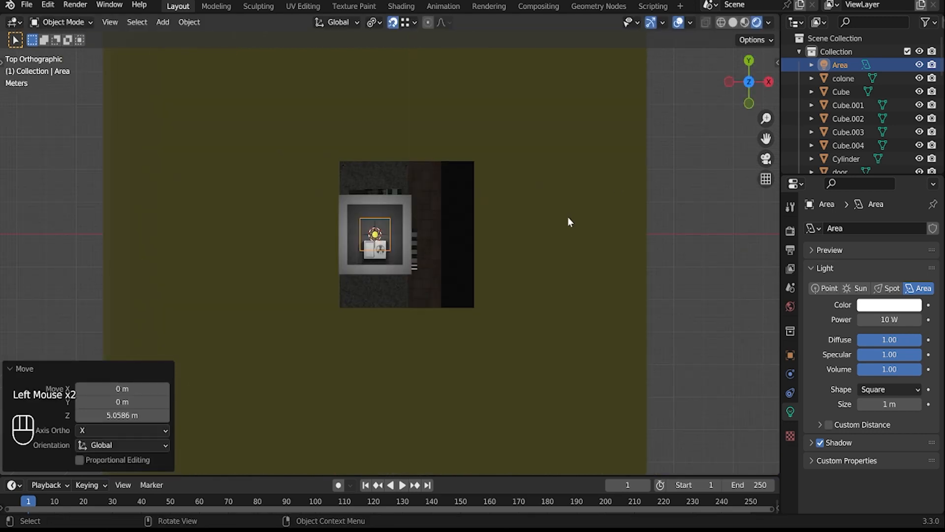
key(g)
click(639, 279)
click(900, 319)
text(500)
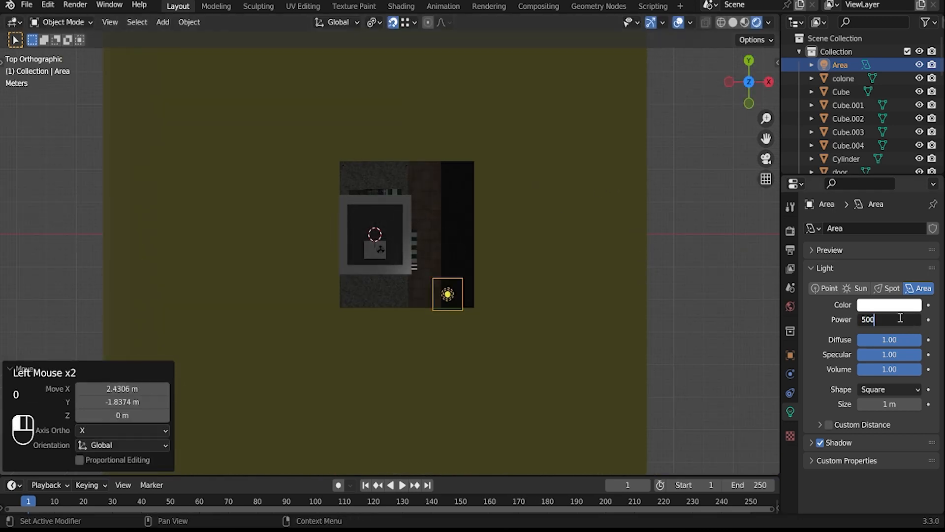
key(Return)
Step: Raise the area light about 1.19 m further along Z and change its color to red
middle_drag(728, 329, 584, 148)
key(g)
key(z)
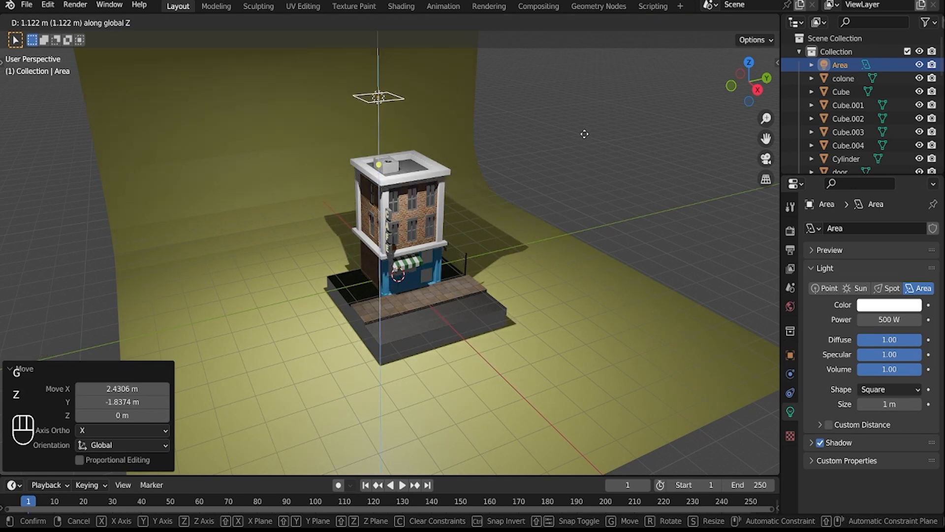
click(585, 132)
click(906, 306)
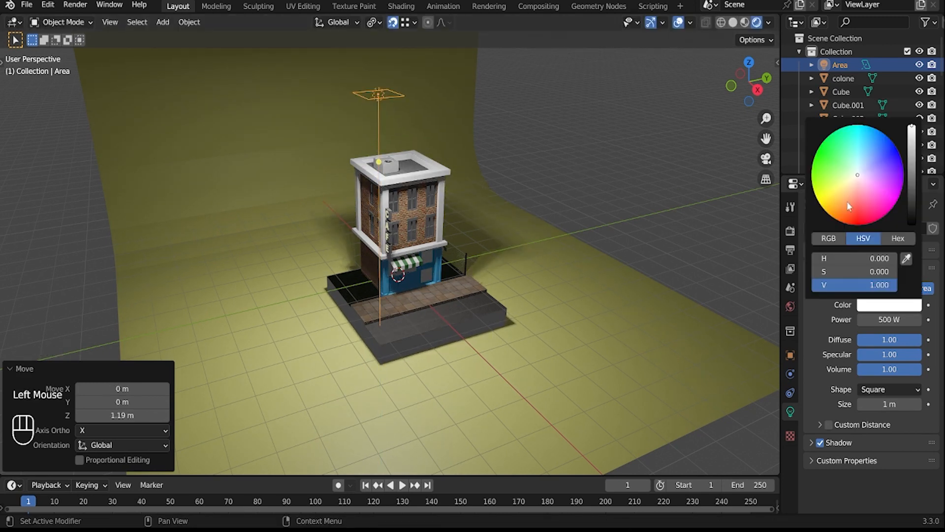
drag(849, 205, 854, 214)
Step: From above, move the red light outward from the building's front corner, about 1.42 m along X and -1.26 m along Y
middle_drag(610, 228, 603, 264)
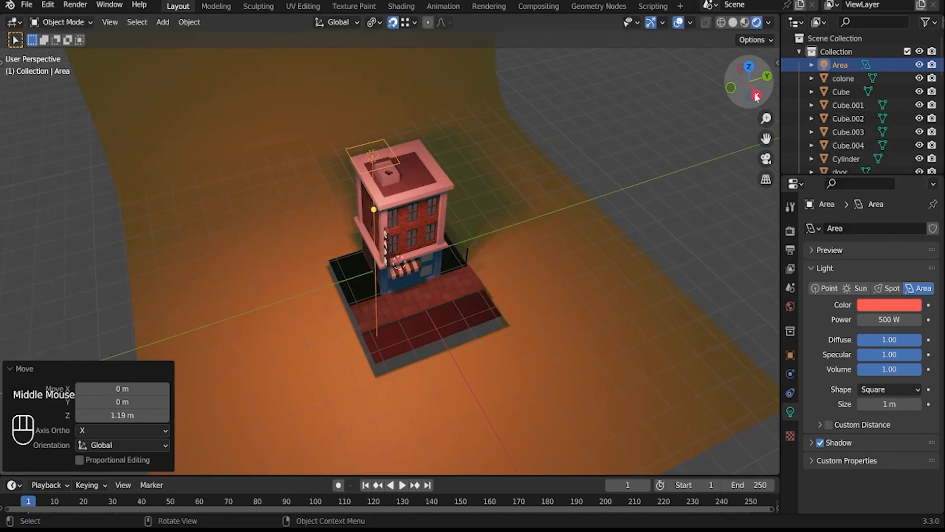
click(754, 96)
click(748, 63)
key(g)
click(679, 259)
key(r)
key(x)
key(y)
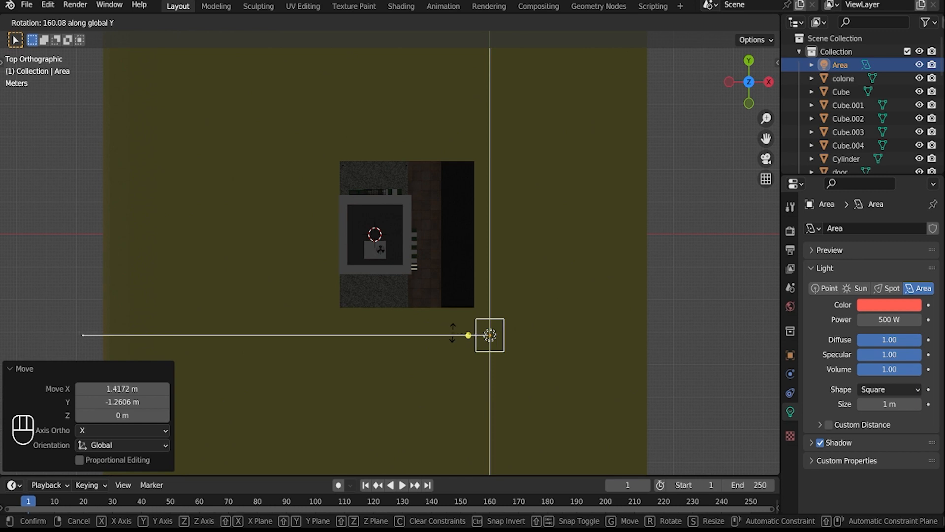
right_click(588, 339)
key(r)
key(y)
right_click(515, 340)
middle_drag(515, 340, 428, 273)
key(r)
right_click(427, 271)
Step: Tilt the red light about 17.5° around the Y axis toward the building
key(r)
key(y)
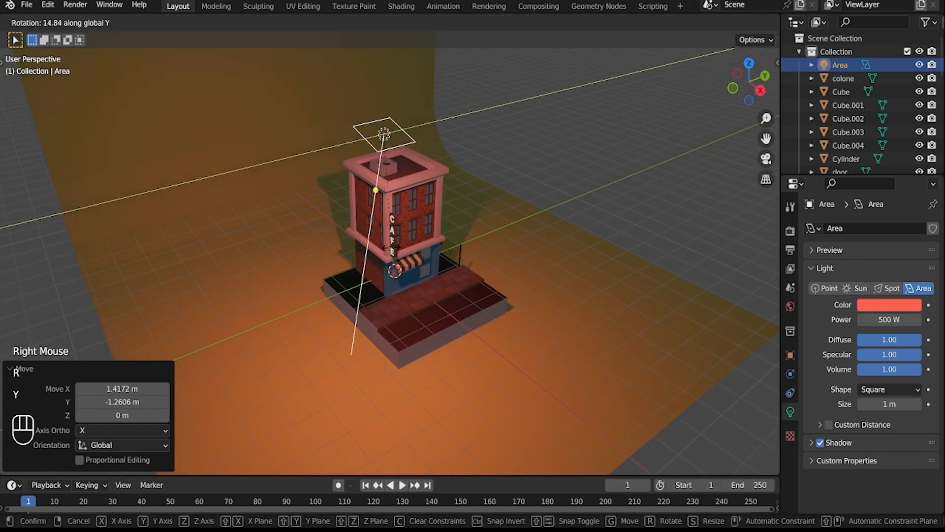
click(387, 244)
Step: Duplicate the red light about 6.68 m along Y to the building's other front corner and color the copy blue
shift+click(749, 63)
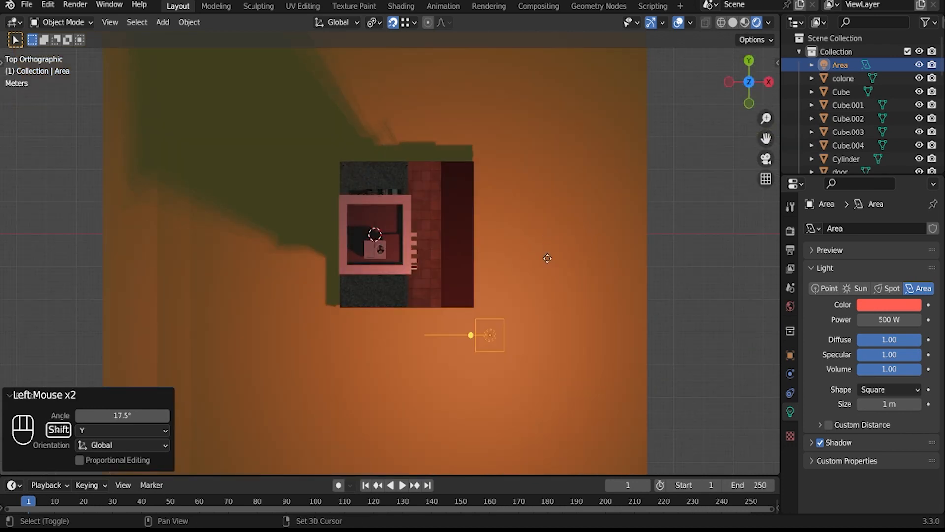
key(shift+d)
click(553, 40)
click(896, 303)
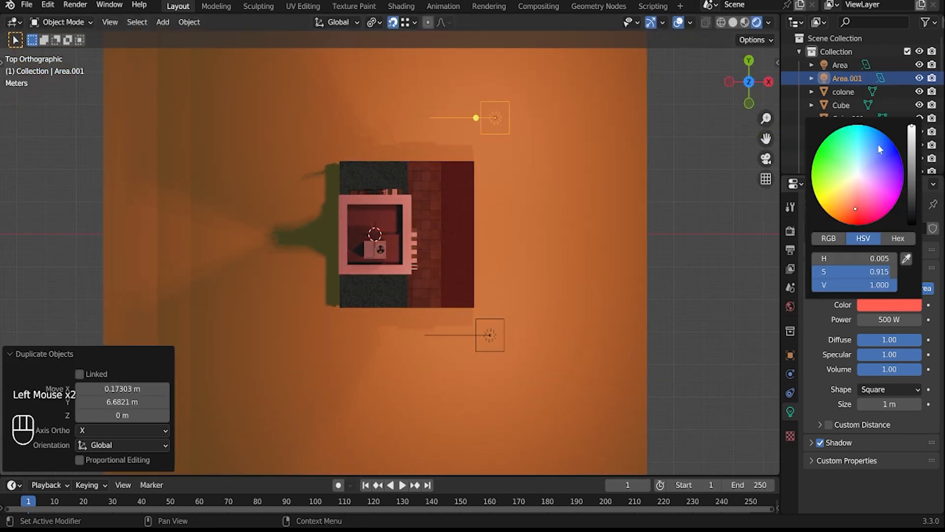
click(879, 143)
middle_drag(493, 123, 744, 209)
Step: Duplicate the blue light to a spot behind the building and rotate the copy about -23.3° around Y
click(749, 63)
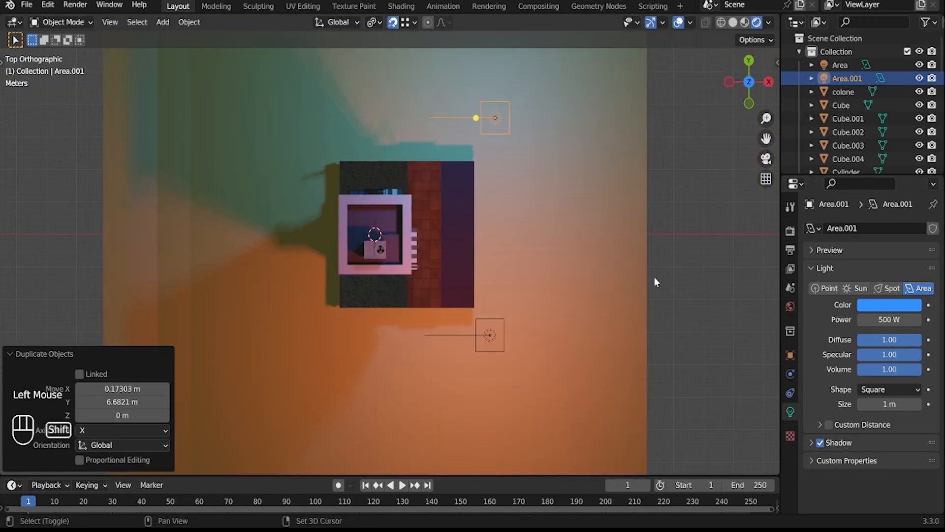
key(shift+d)
click(354, 383)
key(r)
key(y)
click(650, 373)
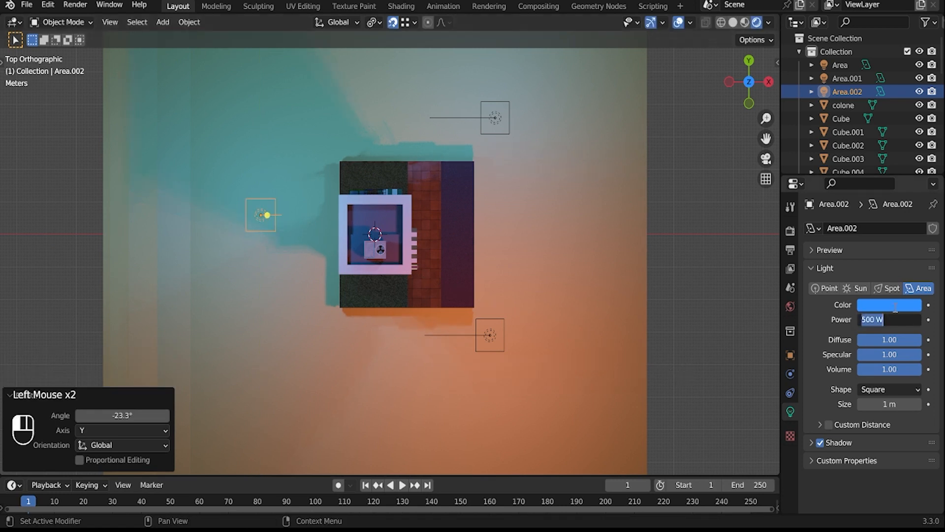
Step: Change the color of the light behind the building to a lighter blue
click(895, 306)
click(862, 152)
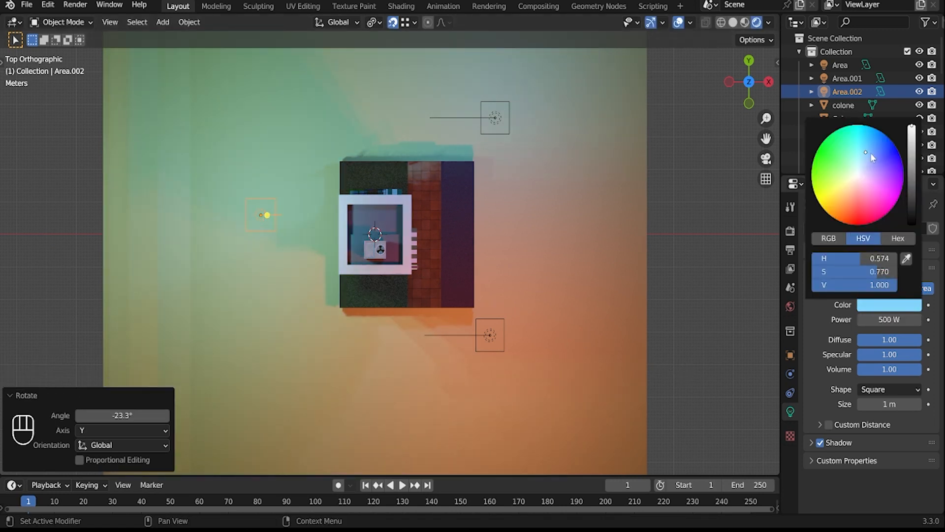
click(871, 153)
Step: Select the curved backdrop and shade it smooth
scroll(699, 278, up, 1)
middle_drag(689, 276, 578, 184)
scroll(591, 202, down, 2)
click(635, 259)
middle_drag(635, 259, 581, 290)
scroll(468, 305, up, 2)
shift+middle_drag(581, 290, 643, 282)
click(644, 282)
right_click(635, 271)
click(635, 272)
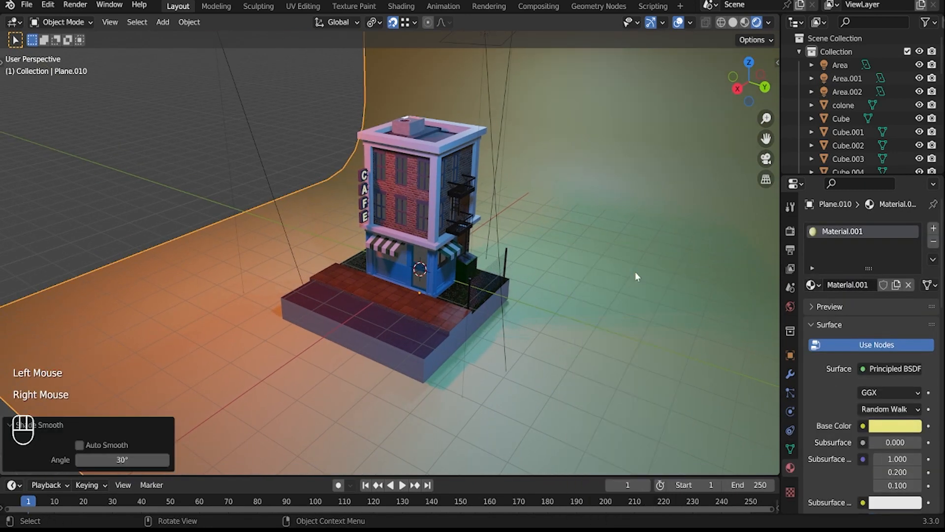
Step: Rotate the backdrop about 25.8° around Z and scale it up to fill more of the view
key(r)
key(z)
click(586, 230)
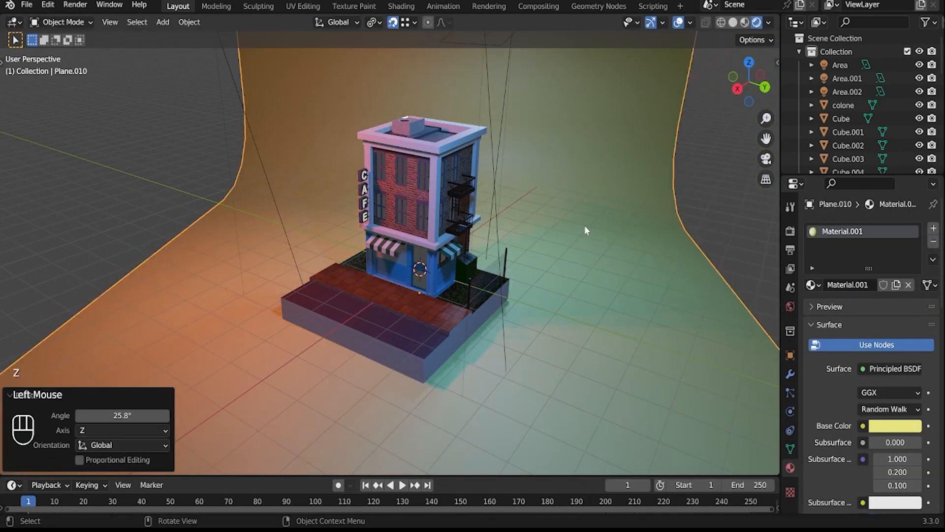
key(s)
click(615, 239)
Step: Isolate the brick and blue building body in solid shading and open its mesh for face editing
middle_drag(615, 238, 527, 231)
scroll(571, 182, up, 2)
scroll(487, 253, up, 1)
scroll(527, 232, down, 1)
scroll(527, 232, down, 1)
scroll(482, 152, up, 3)
shift+middle_drag(481, 152, 569, 126)
click(414, 194)
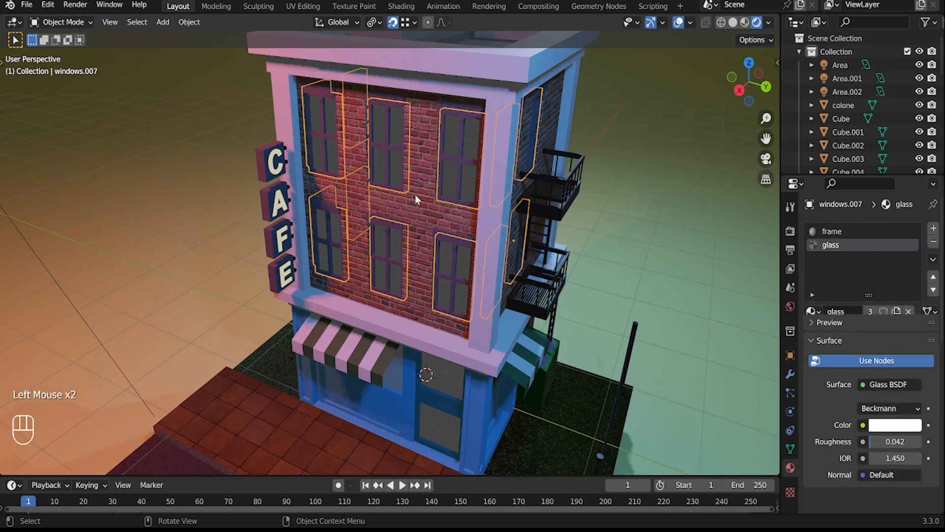
click(415, 194)
key(KP_Divide)
middle_drag(410, 197, 427, 184)
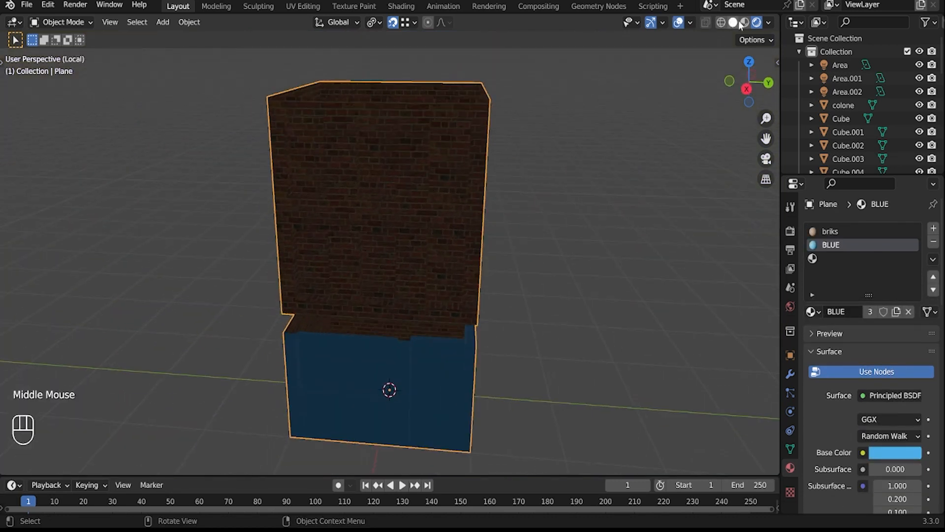
click(733, 22)
click(415, 172)
key(Tab)
Step: Select the six recessed upper window faces and the door face on the building's front
click(449, 170)
shift+click(376, 157)
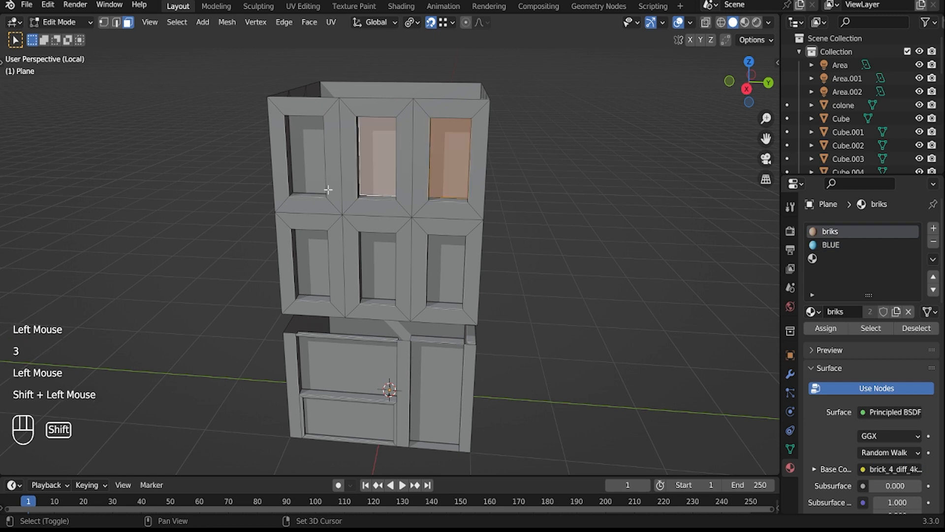
shift+click(308, 155)
shift+click(311, 265)
shift+click(378, 265)
shift+click(445, 266)
middle_drag(445, 265, 442, 357)
shift+click(442, 357)
Step: Add the side shop window face and the four upper window faces above it to the selection
middle_drag(442, 357, 382, 358)
shift+click(414, 360)
middle_drag(450, 374, 375, 306)
shift+click(357, 229)
shift+click(361, 122)
shift+click(419, 120)
shift+click(418, 217)
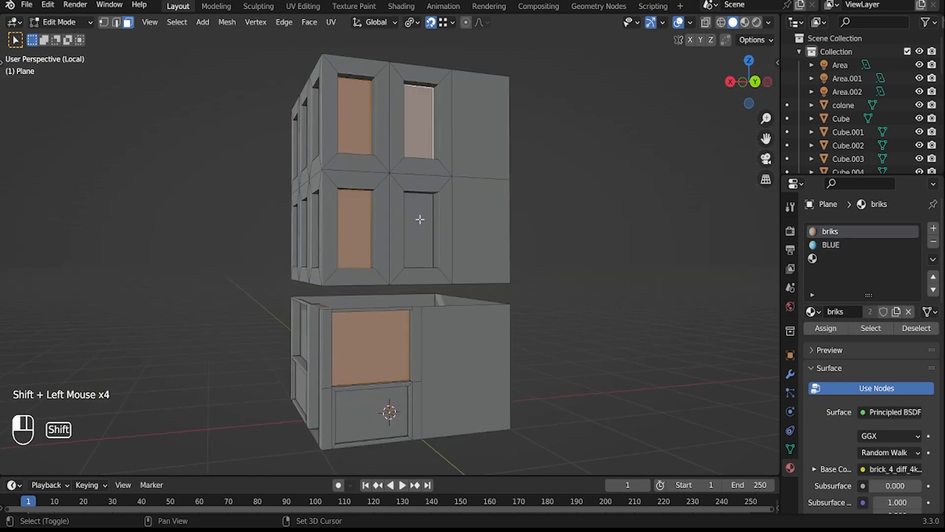
Step: Add the four upper window faces on the building's opposite side to the selection
middle_drag(417, 217, 443, 213)
shift+click(458, 177)
shift+click(392, 205)
shift+click(388, 276)
shift+click(455, 285)
Step: Add the front shop window face to the selection and give these faces the existing light material through the empty third slot
middle_drag(455, 285, 394, 383)
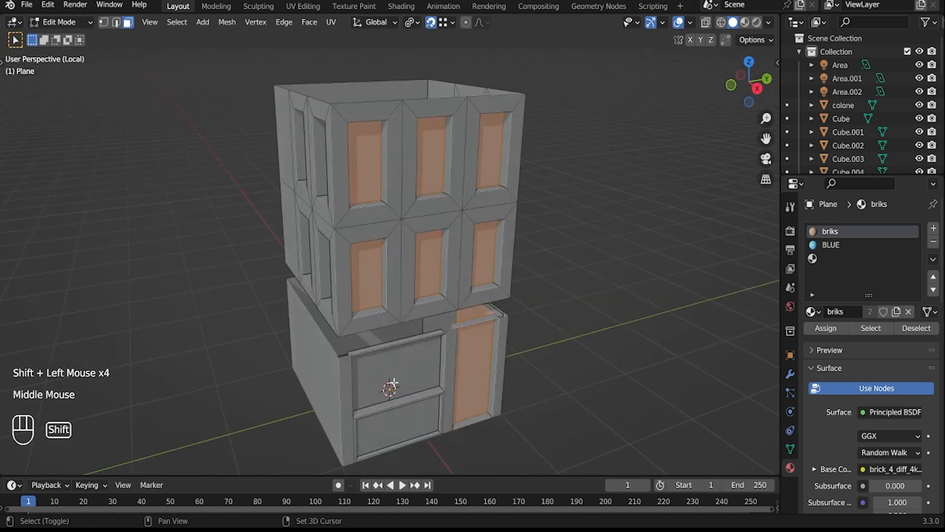
shift+click(409, 367)
click(826, 259)
click(813, 311)
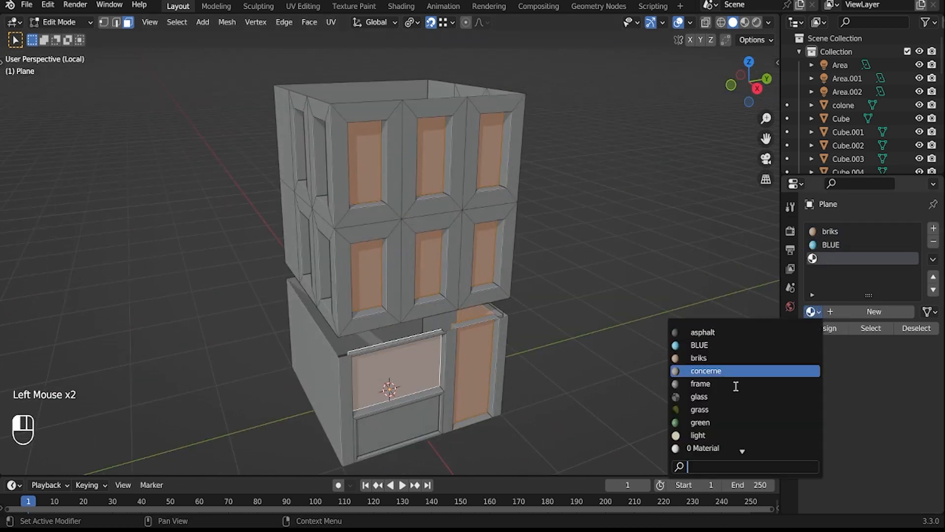
click(717, 434)
key(Tab)
Step: Switch back to rendered shading and bring the whole scene out of isolation
middle_drag(630, 339, 576, 275)
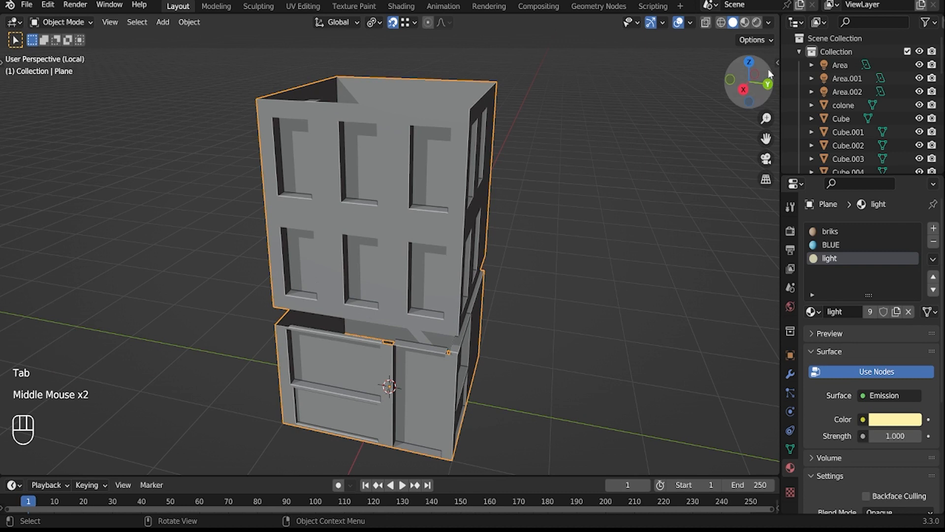
click(757, 22)
key(slash)
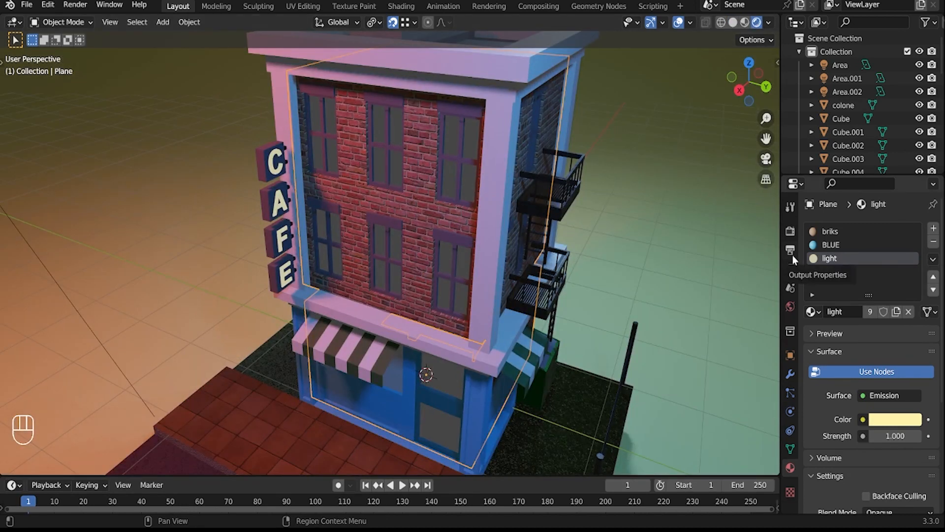
Step: Enable Screen Space Reflections with Refraction in the Eevee render settings
click(793, 254)
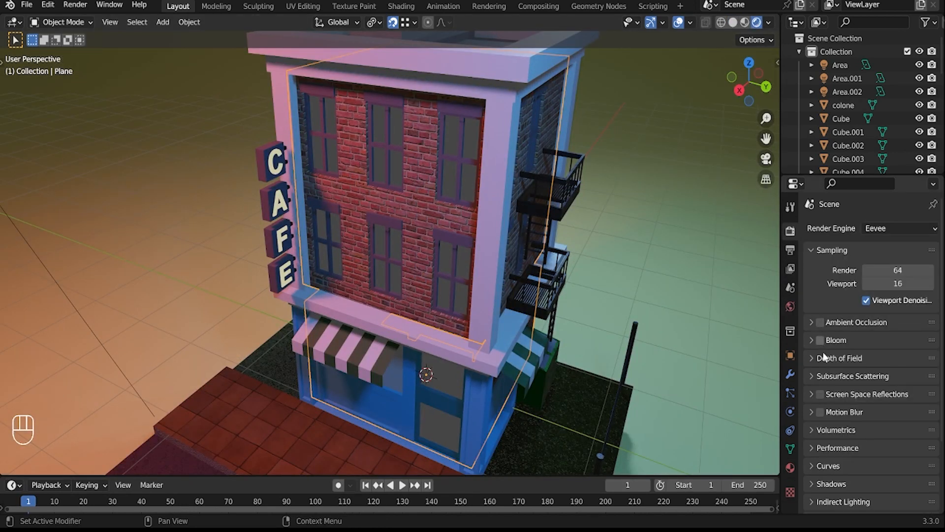
click(813, 392)
click(813, 392)
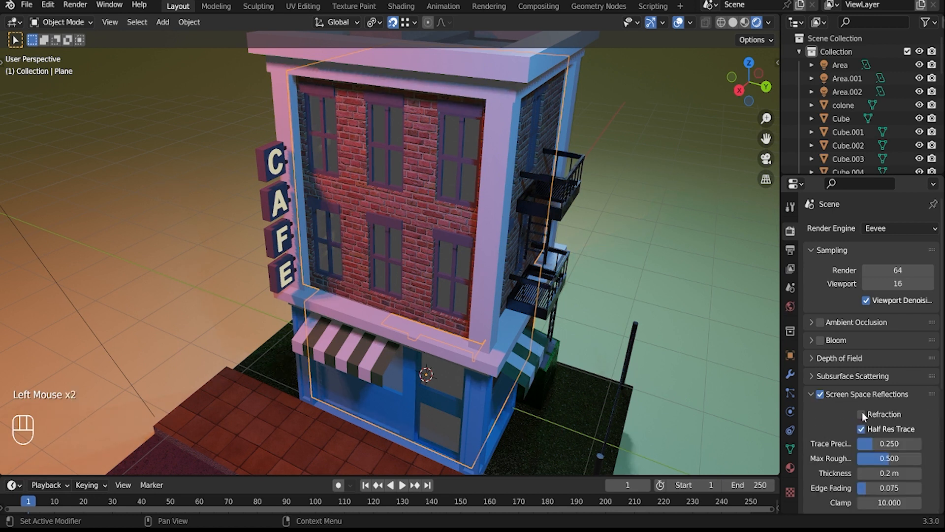
click(861, 413)
Step: Check the upper windows' glass material and examine the lit building and backdrop from different angles
click(465, 176)
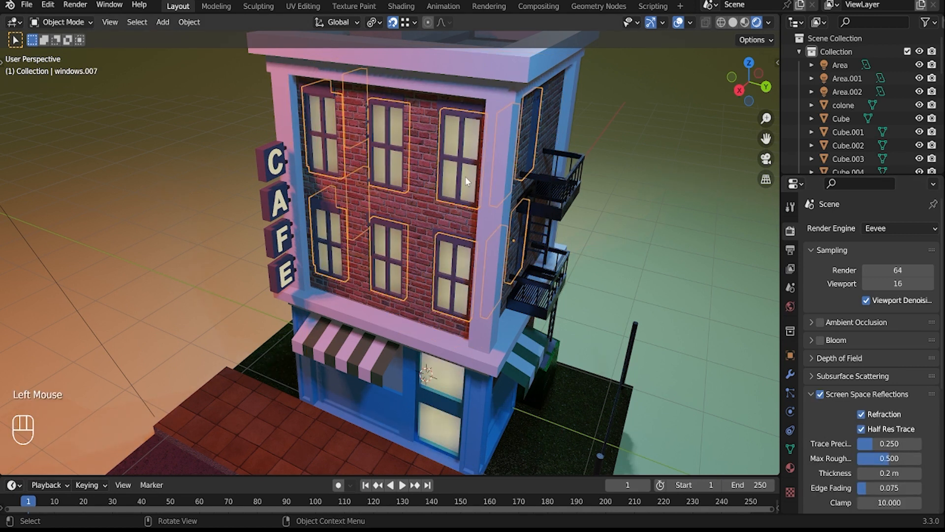
scroll(465, 176, down, 2)
click(790, 467)
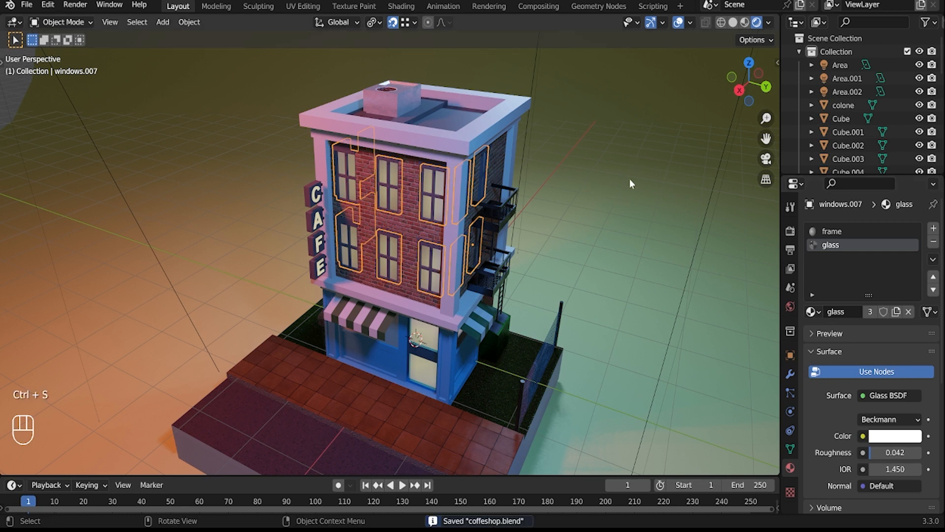
scroll(630, 181, down, 3)
middle_drag(637, 223, 773, 165)
click(589, 211)
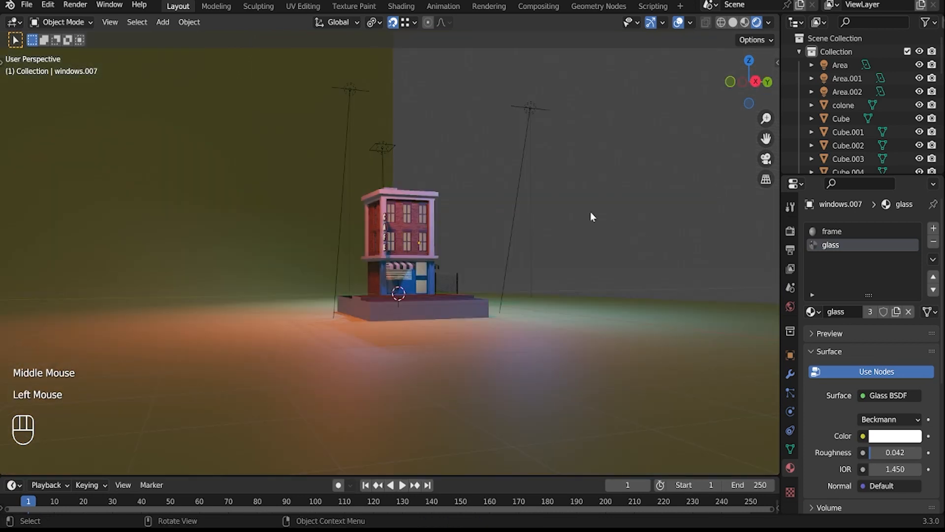
middle_drag(590, 210, 556, 229)
scroll(497, 256, up, 2)
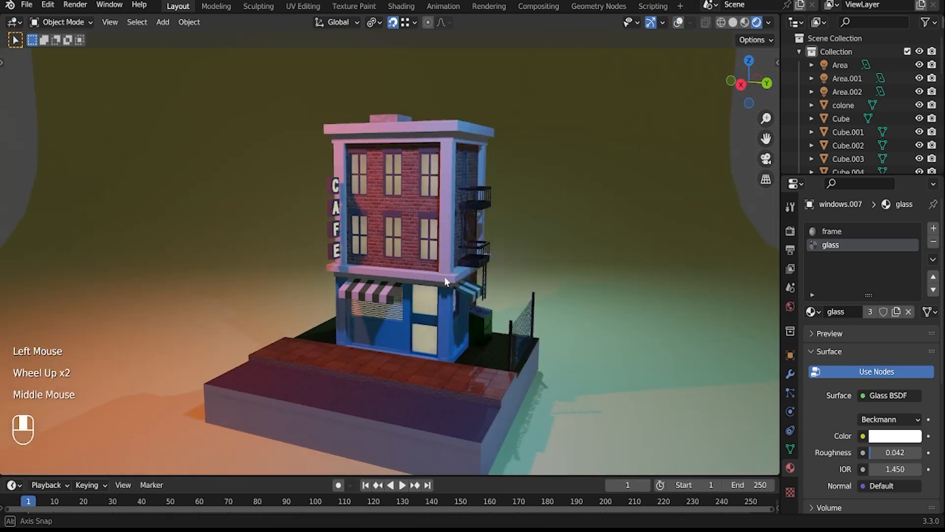